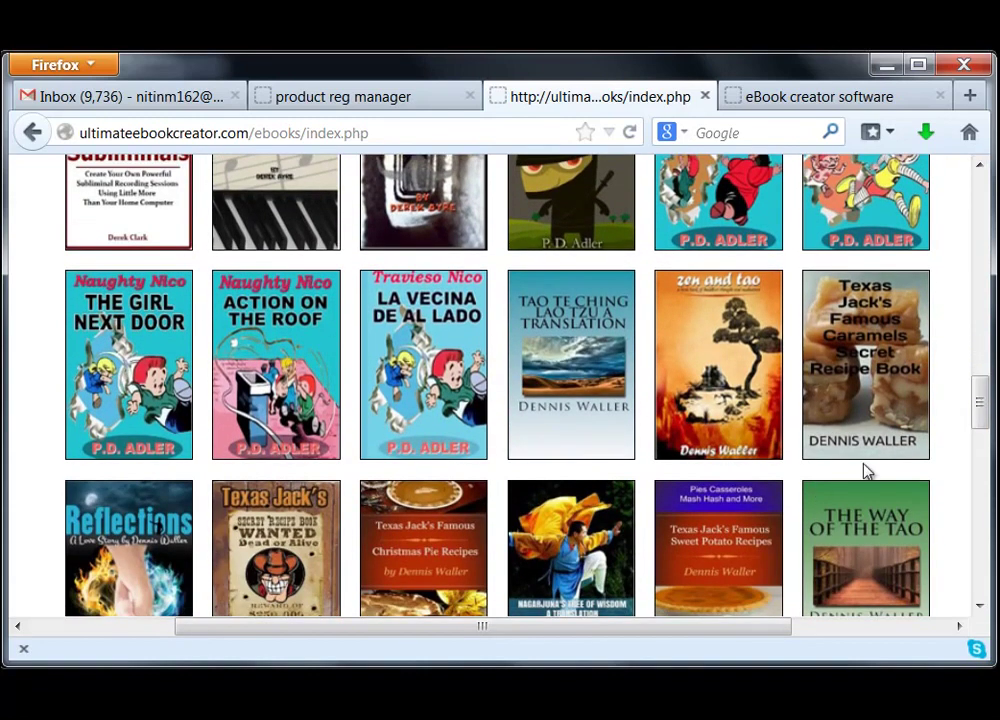
- Scroll up and down through the sample ebook cover gallery on ultimateebookcreator.com
mouse_move(982, 408)
mouse_down()
mouse_move(984, 572)
mouse_move(988, 200)
mouse_move(984, 400)
mouse_up()
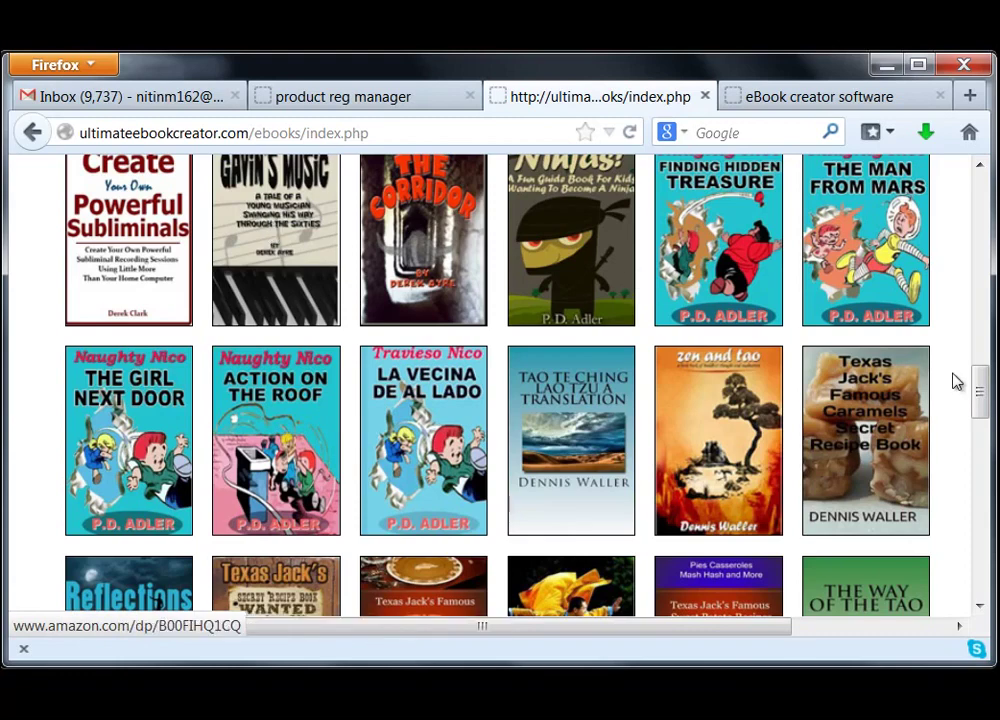
drag(981, 396, 971, 460)
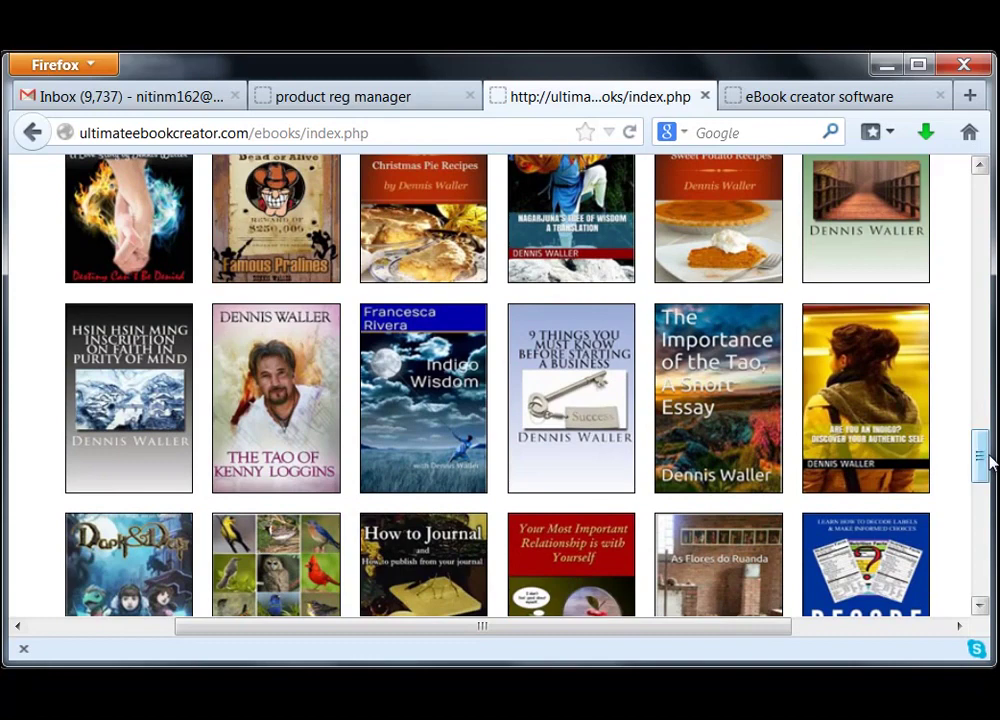
drag(985, 457, 980, 384)
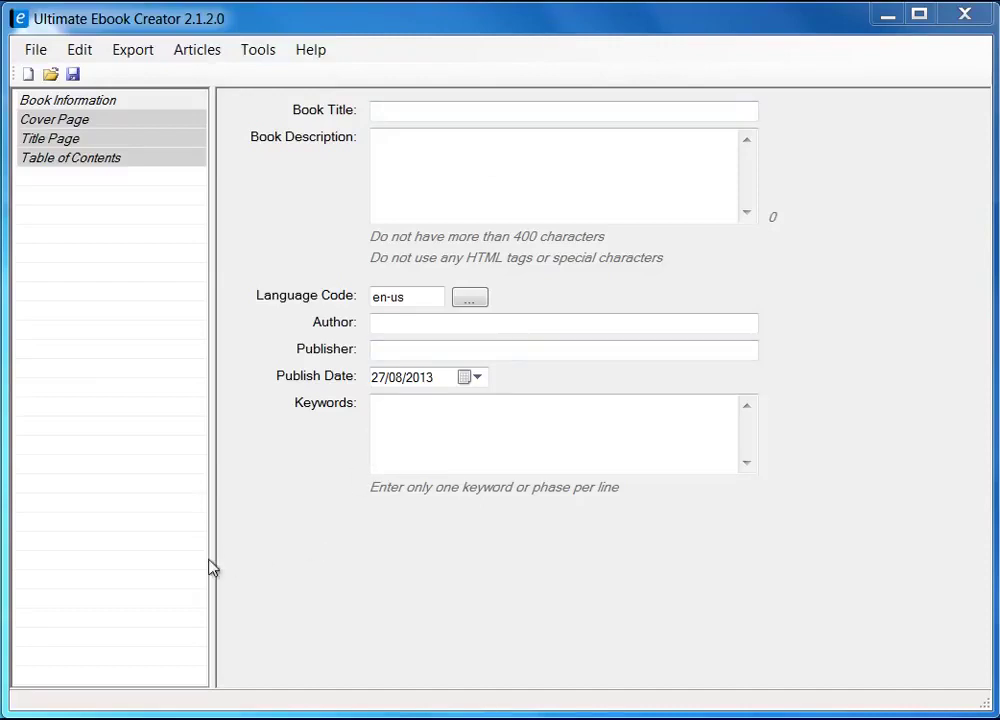
mouse_move(212, 562)
mouse_down()
mouse_move(297, 561)
mouse_move(223, 567)
mouse_up()
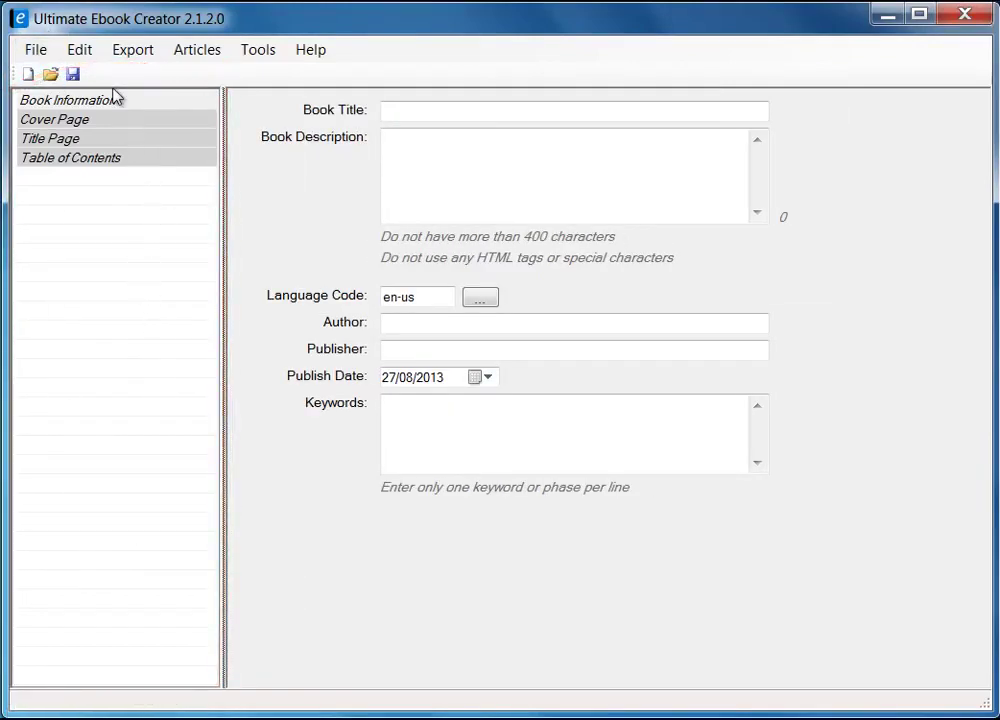
click(78, 103)
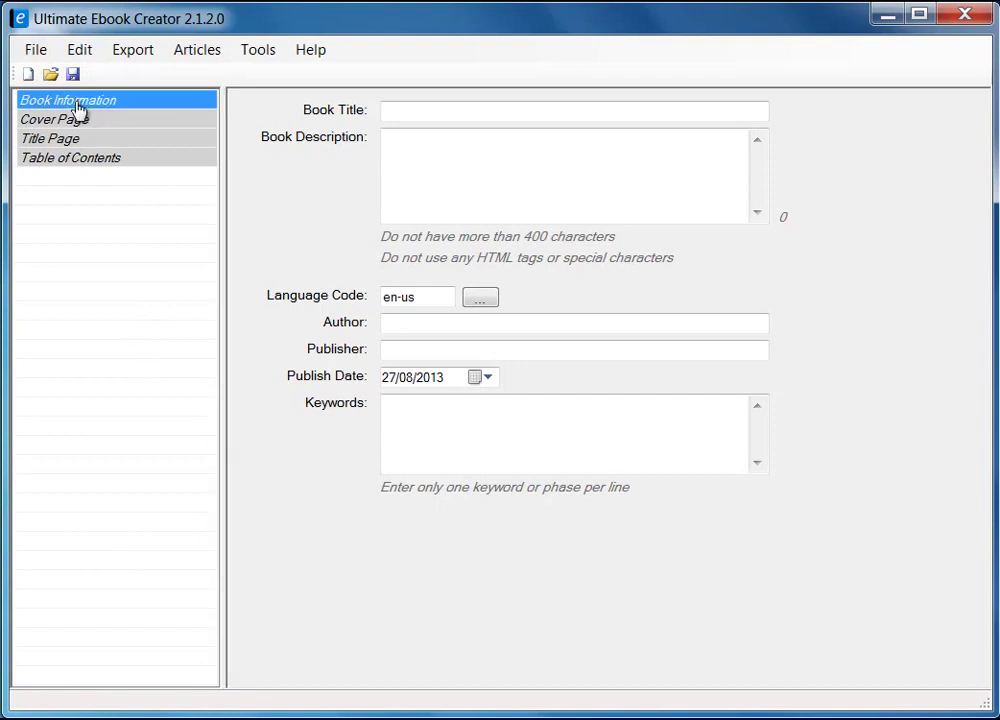
click(72, 120)
click(67, 141)
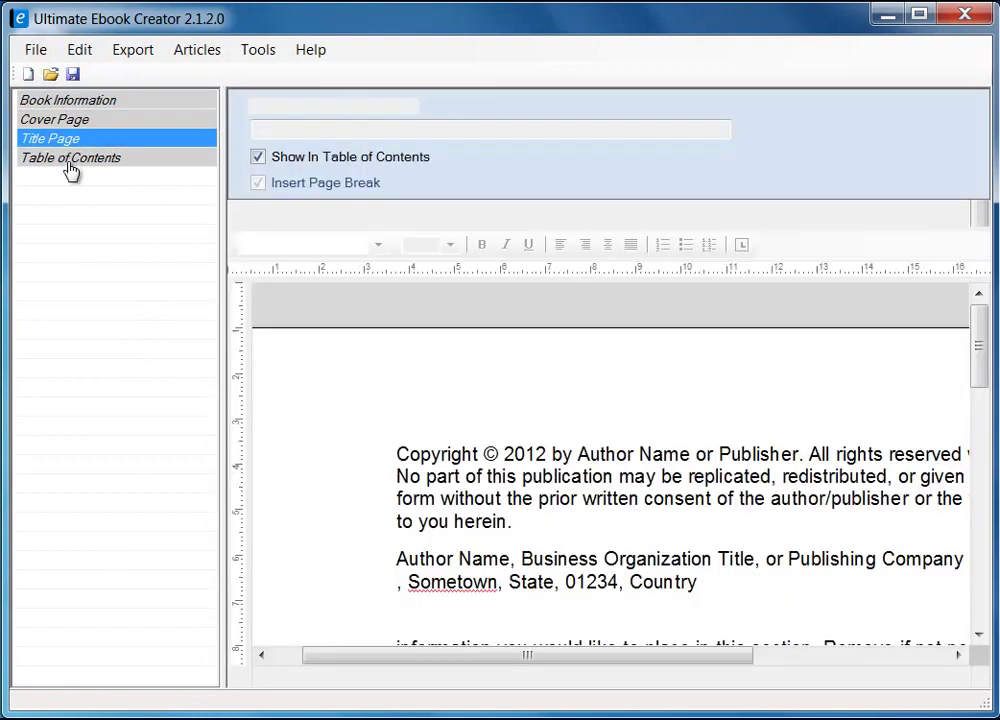
click(70, 160)
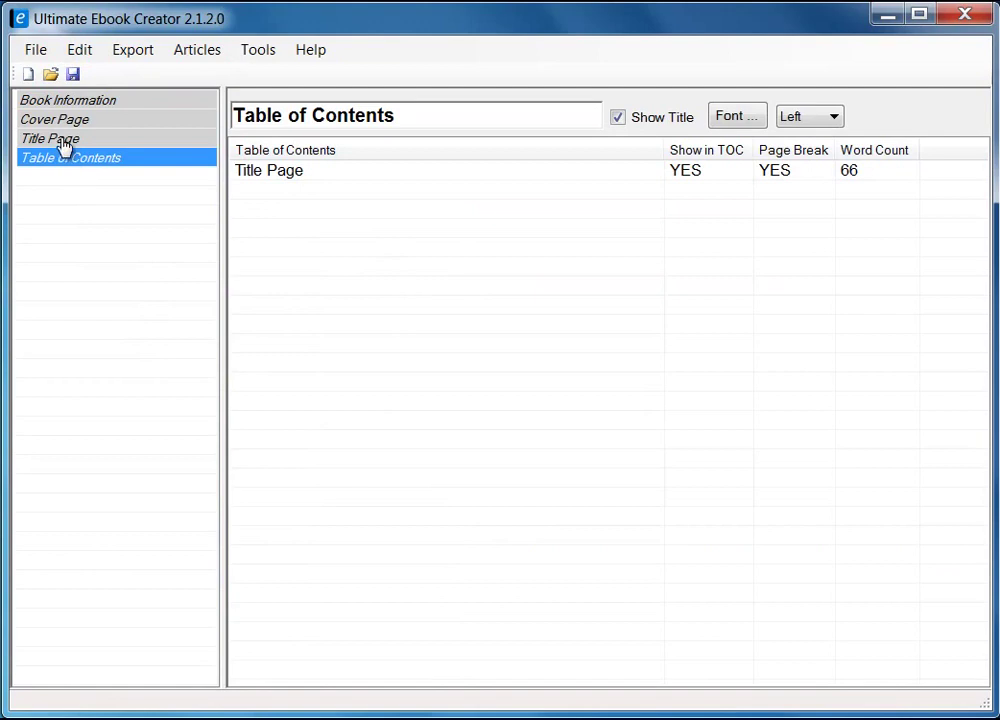
click(65, 140)
click(64, 121)
click(72, 103)
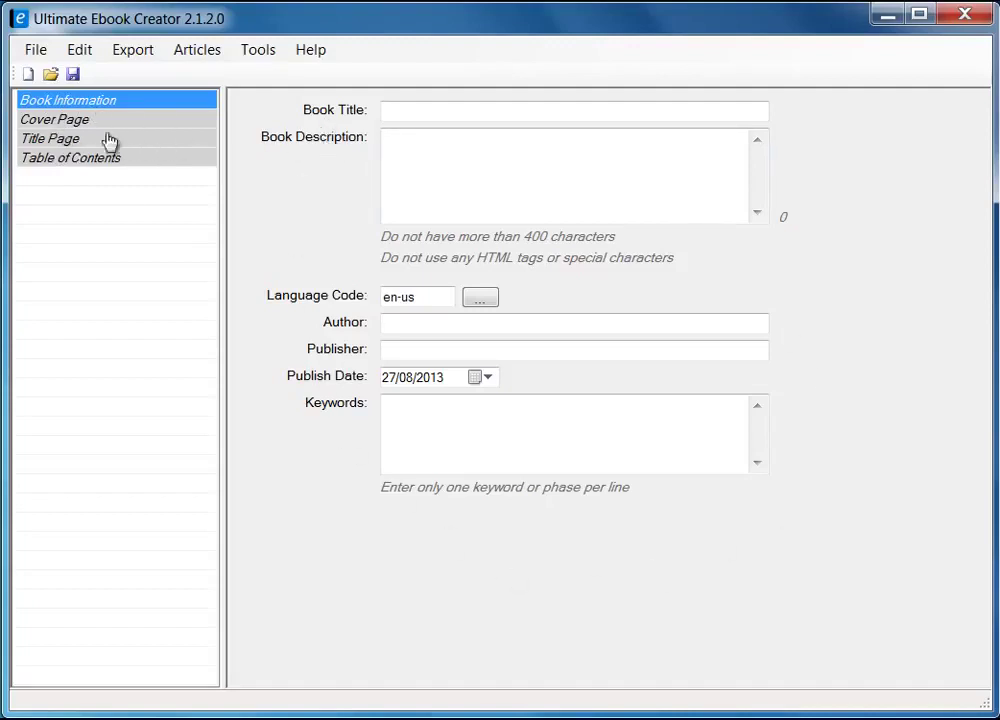
- Move from Cover Page and Title Page to the Table of Contents, which lists only Title Page
click(68, 125)
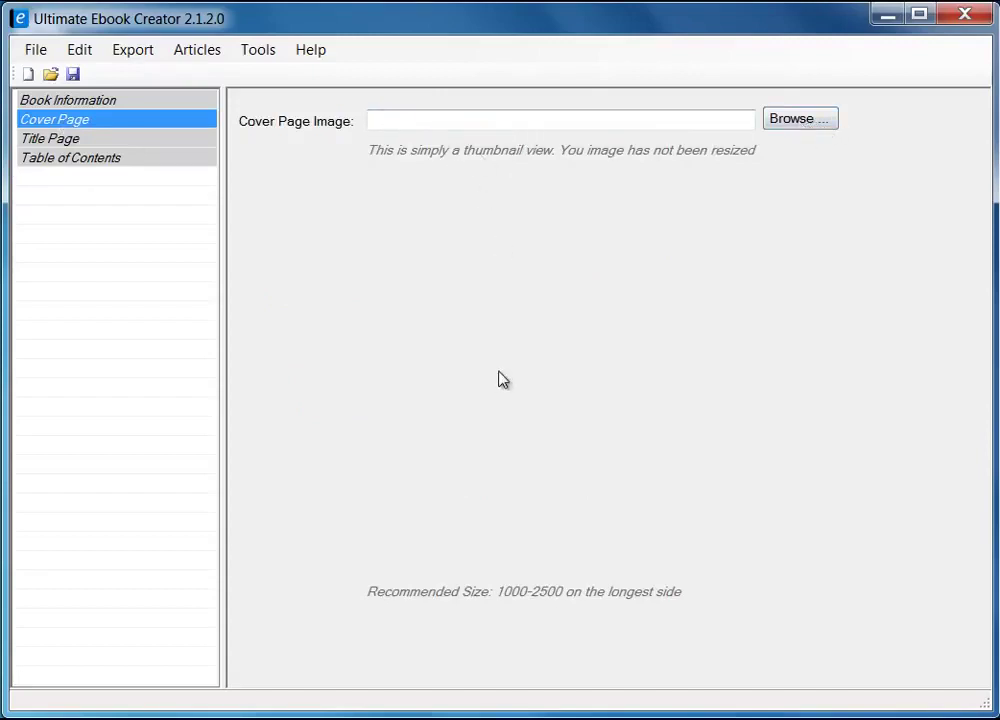
click(54, 138)
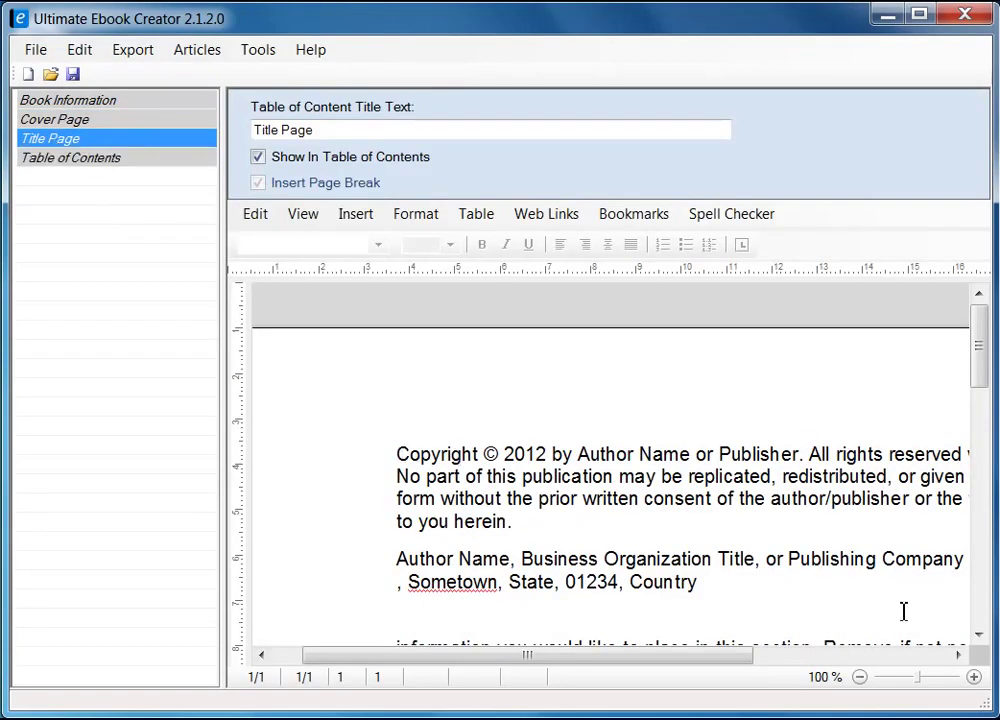
click(111, 164)
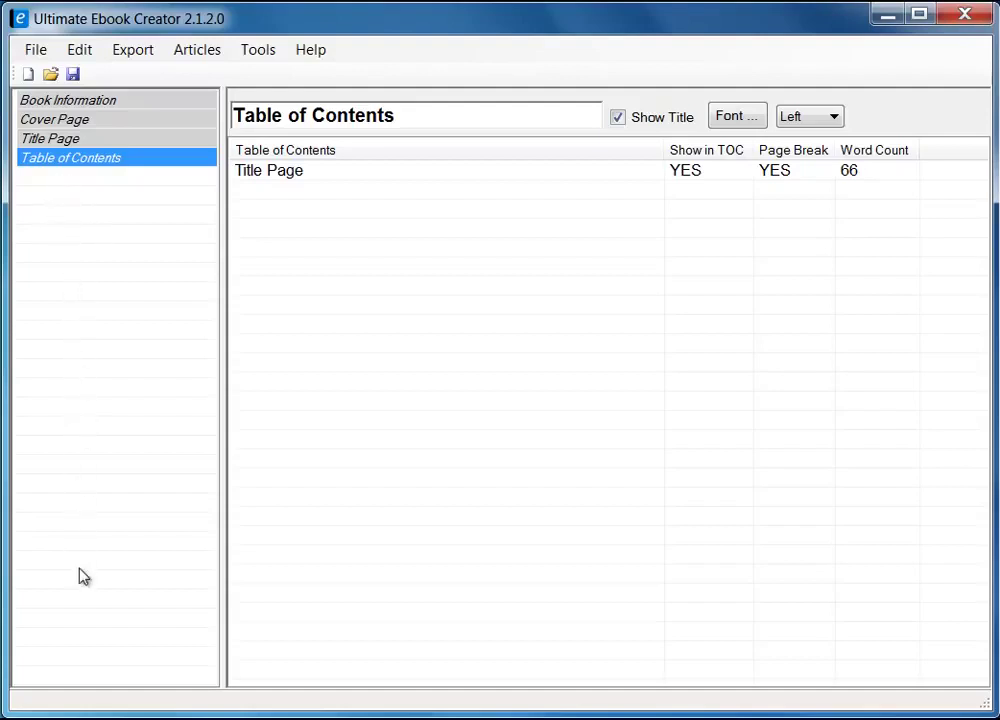
- Show the left panel's Add Chapter options, then dismiss them via Book Information
right_click(65, 201)
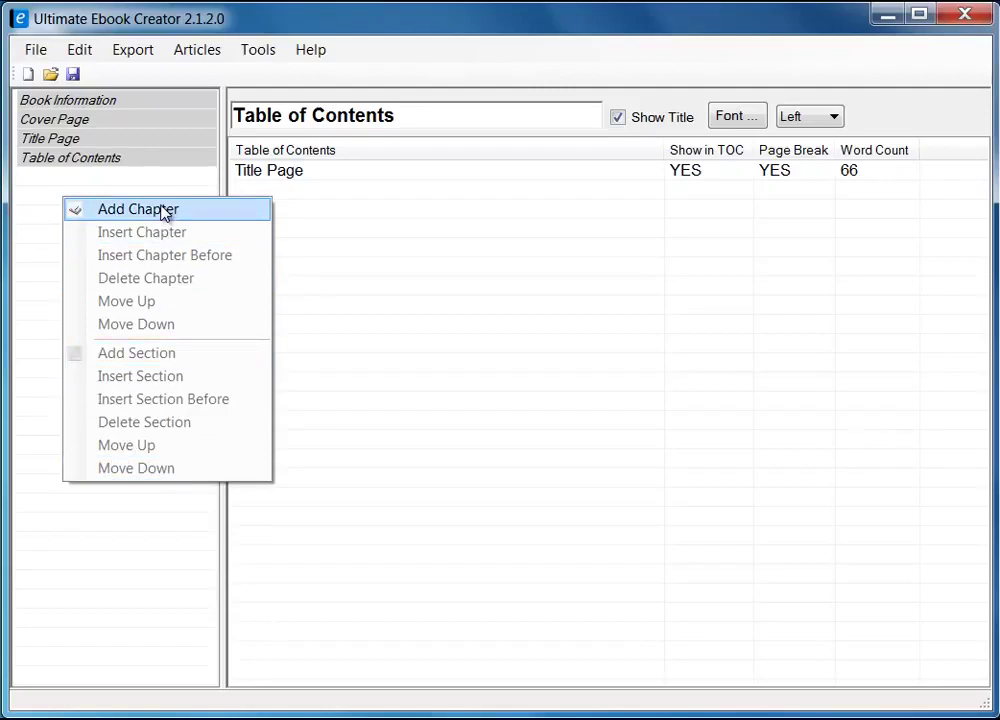
click(98, 107)
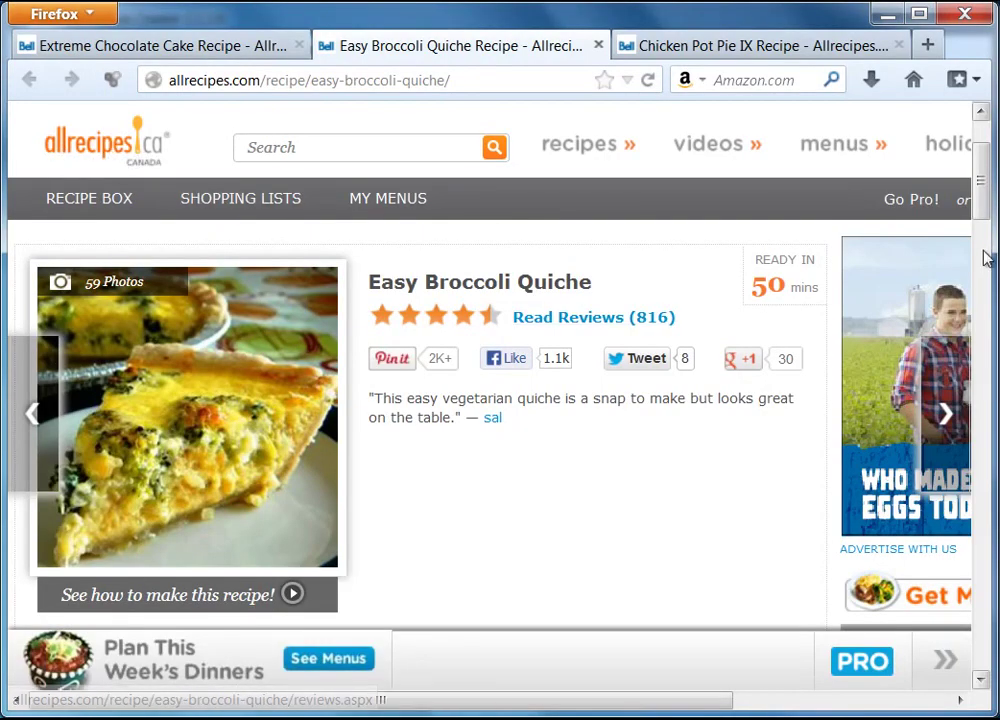
- Look over the quiche page, then the Chicken Pot Pie IX and Extreme Chocolate Cake recipes
mouse_move(988, 200)
mouse_down()
mouse_move(987, 164)
mouse_move(990, 216)
mouse_up()
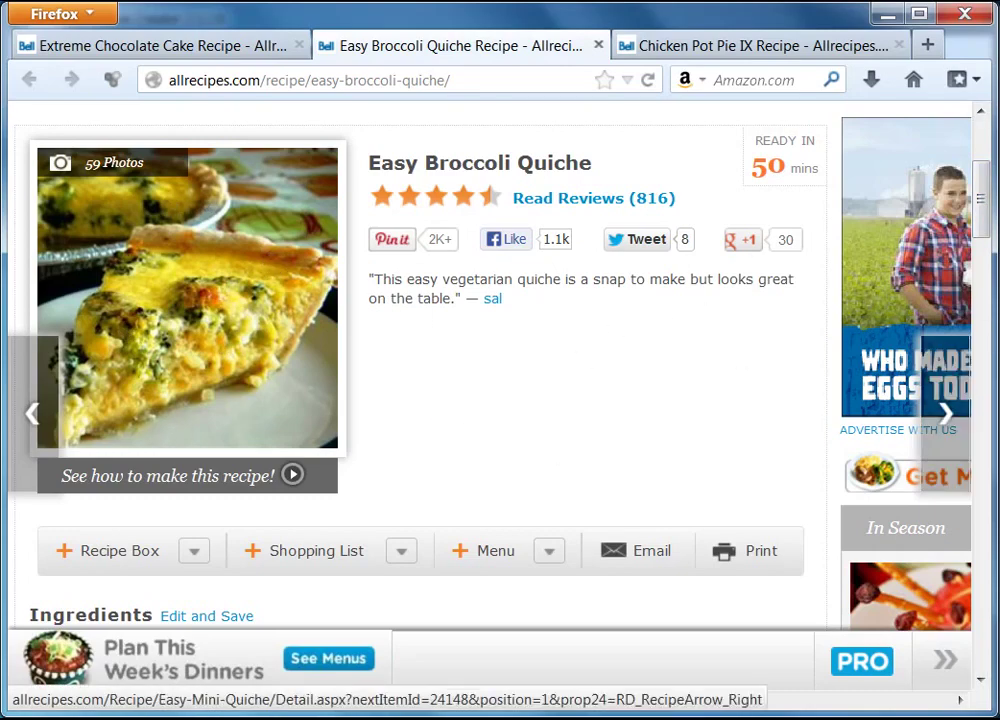
mouse_move(985, 207)
mouse_down()
mouse_move(984, 218)
mouse_move(984, 196)
mouse_up()
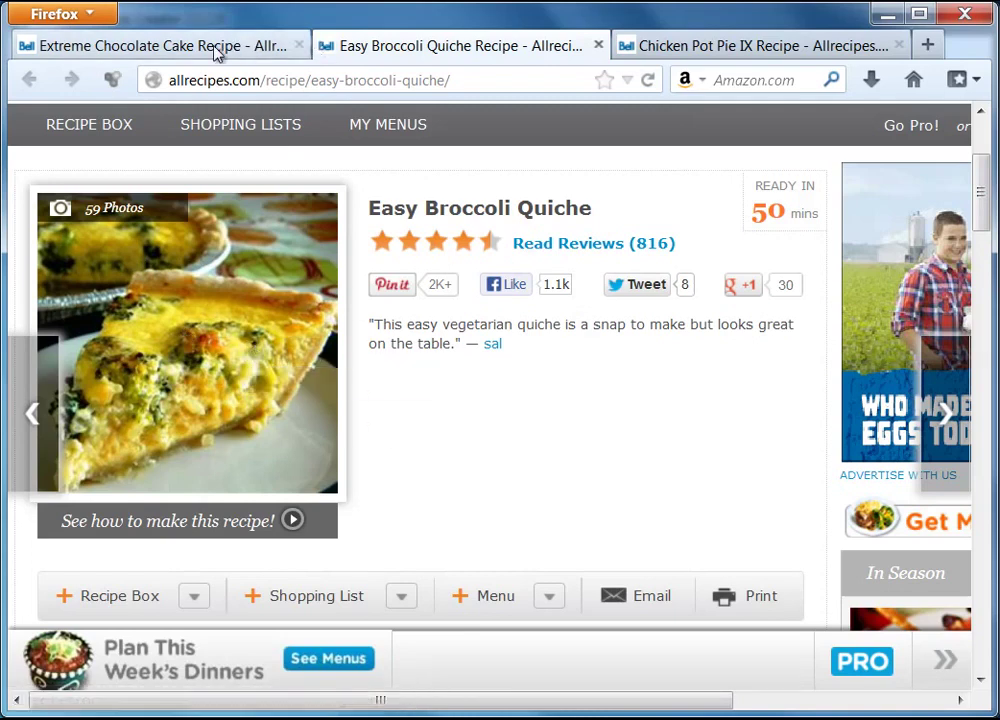
click(690, 47)
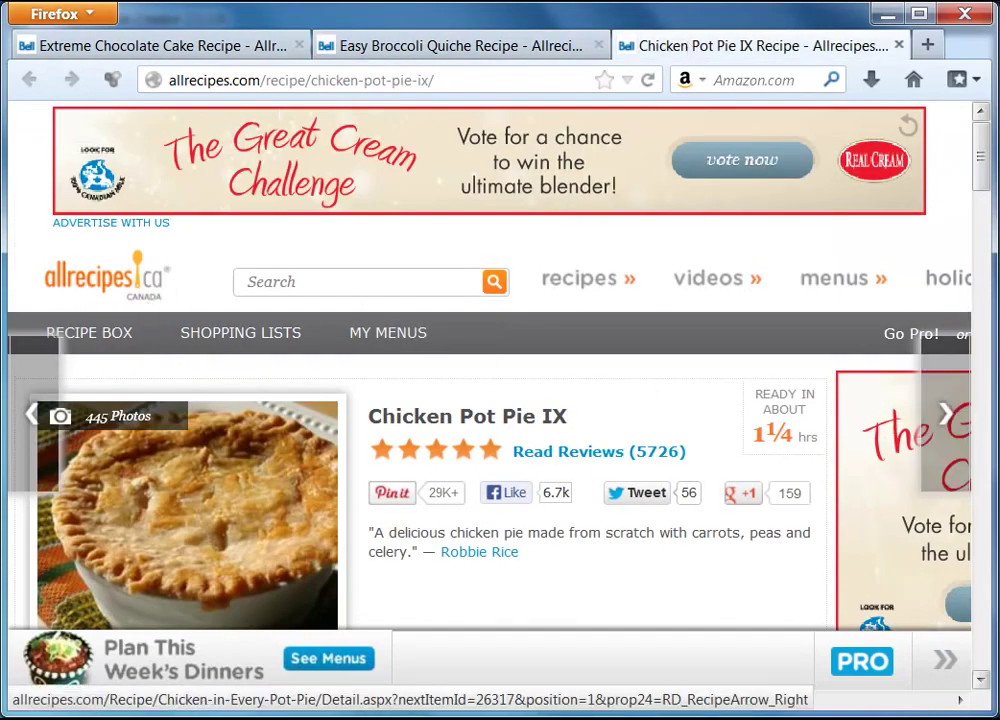
mouse_move(982, 160)
mouse_down()
mouse_move(982, 193)
mouse_move(982, 183)
mouse_up()
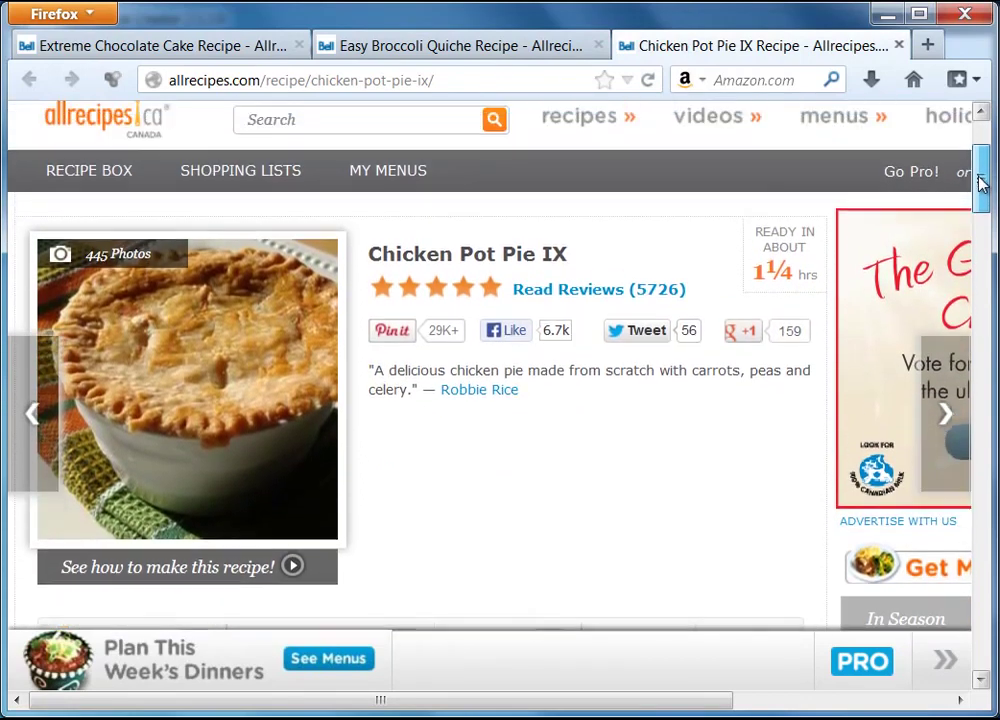
click(112, 50)
drag(990, 238, 985, 199)
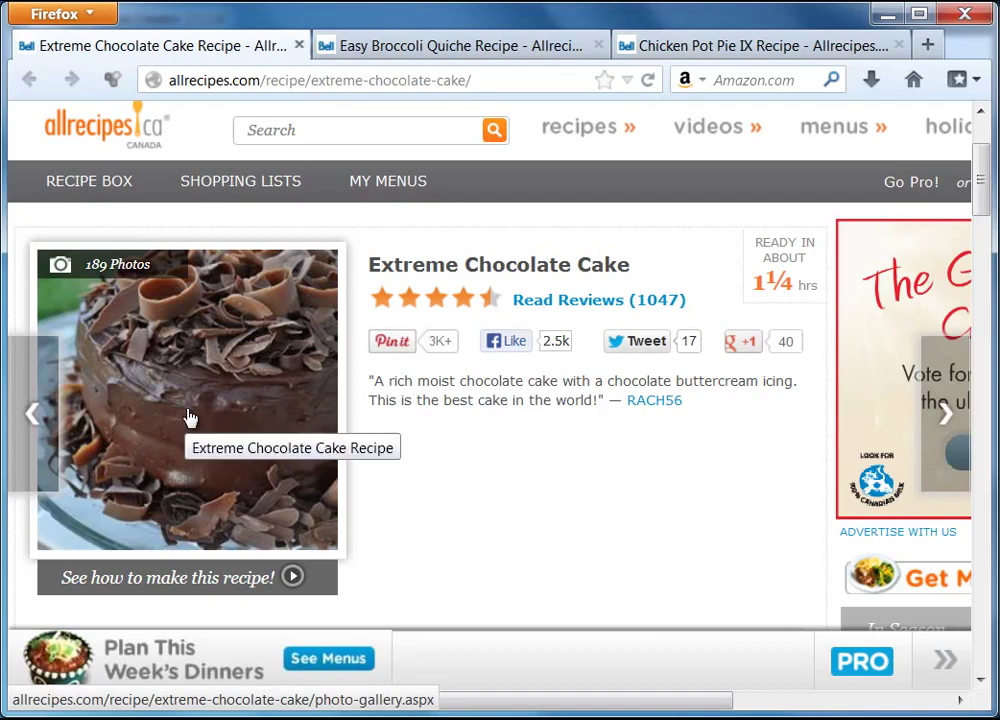
- Scroll through the Easy Broccoli Quiche recipe again, then return to Ultimate Ebook Creator
click(472, 51)
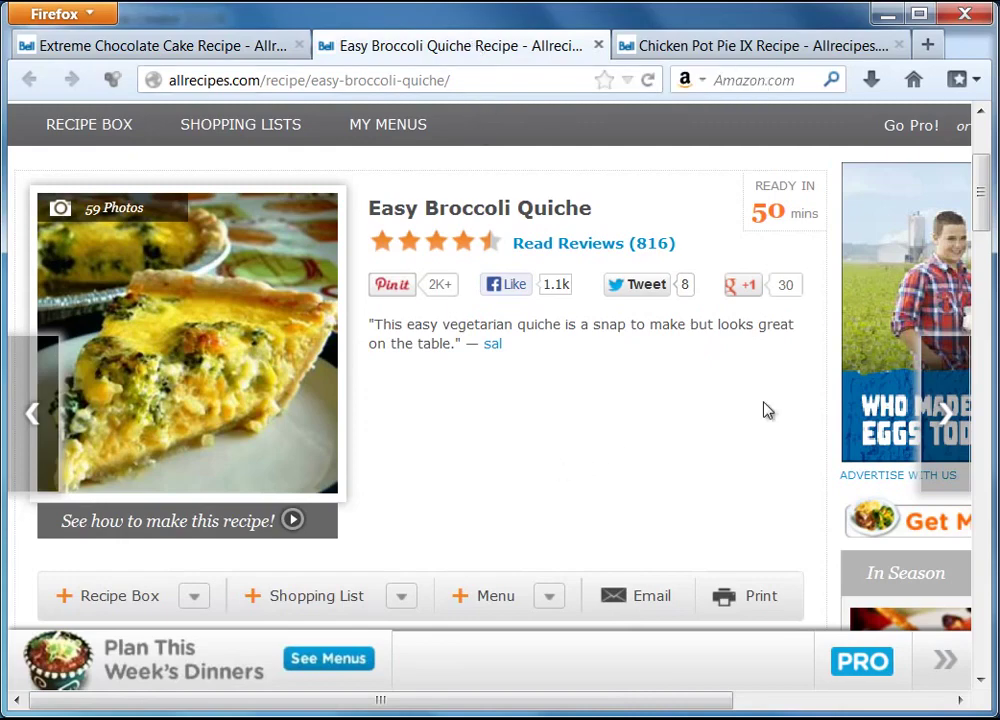
drag(980, 205, 984, 290)
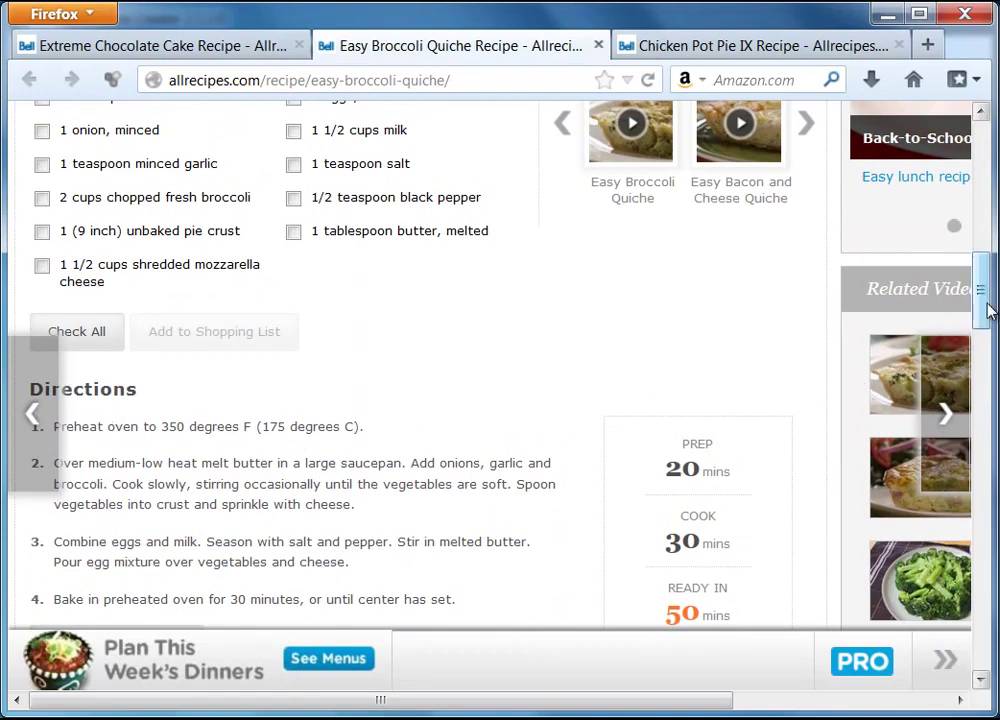
drag(982, 312, 977, 219)
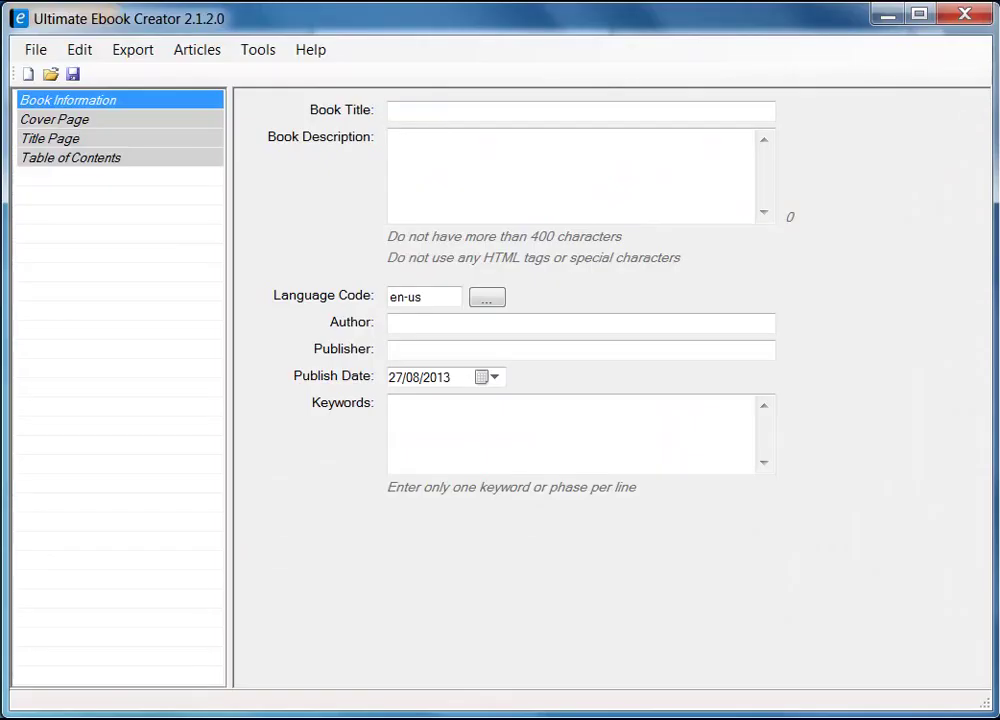
key(Tab)
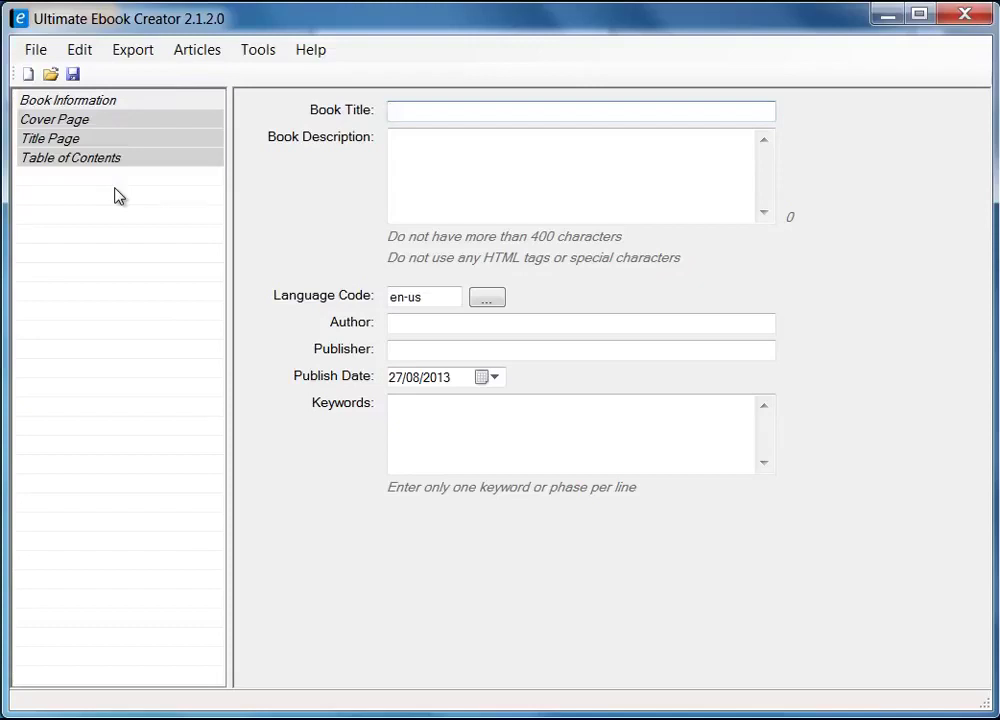
- Browse the export formats and File menu, closing both without choosing anything
click(138, 50)
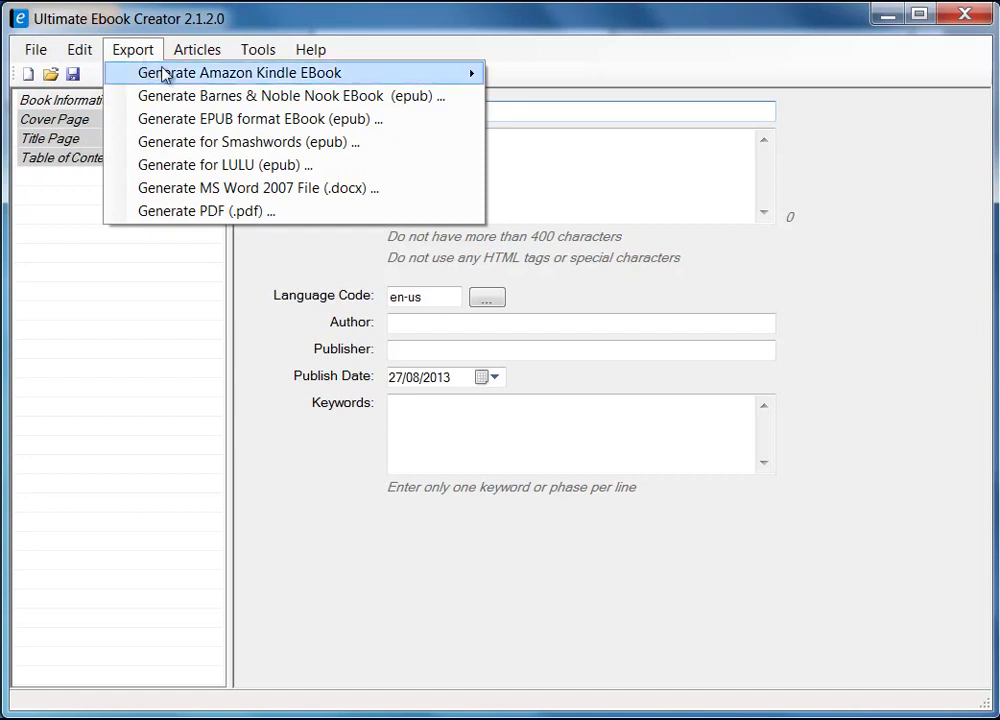
mouse_move(345, 72)
mouse_move(286, 82)
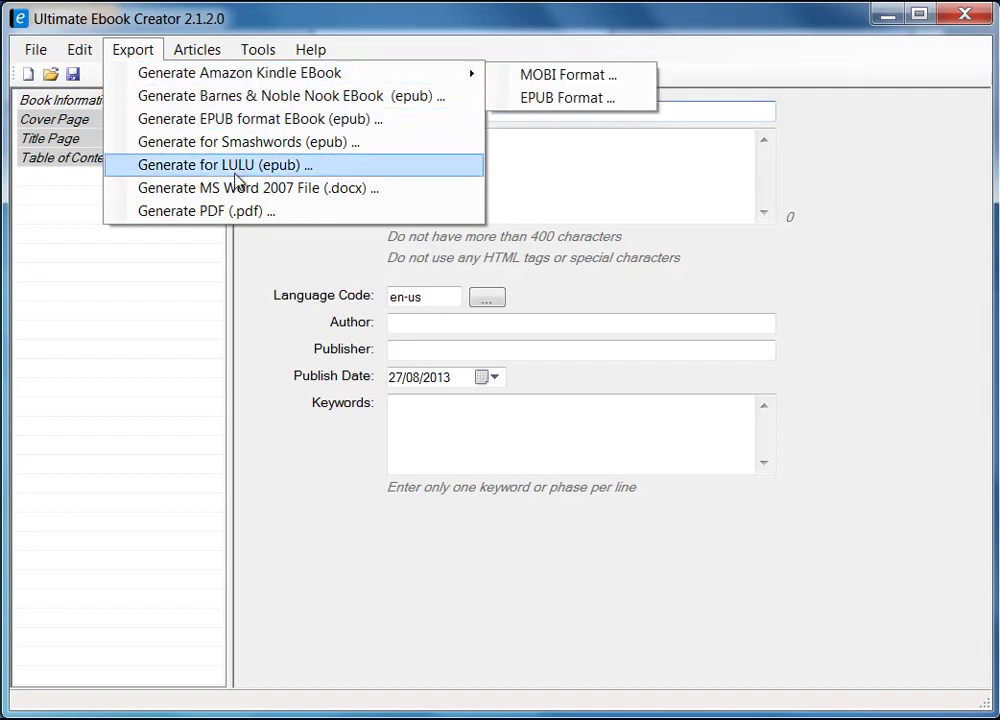
click(36, 50)
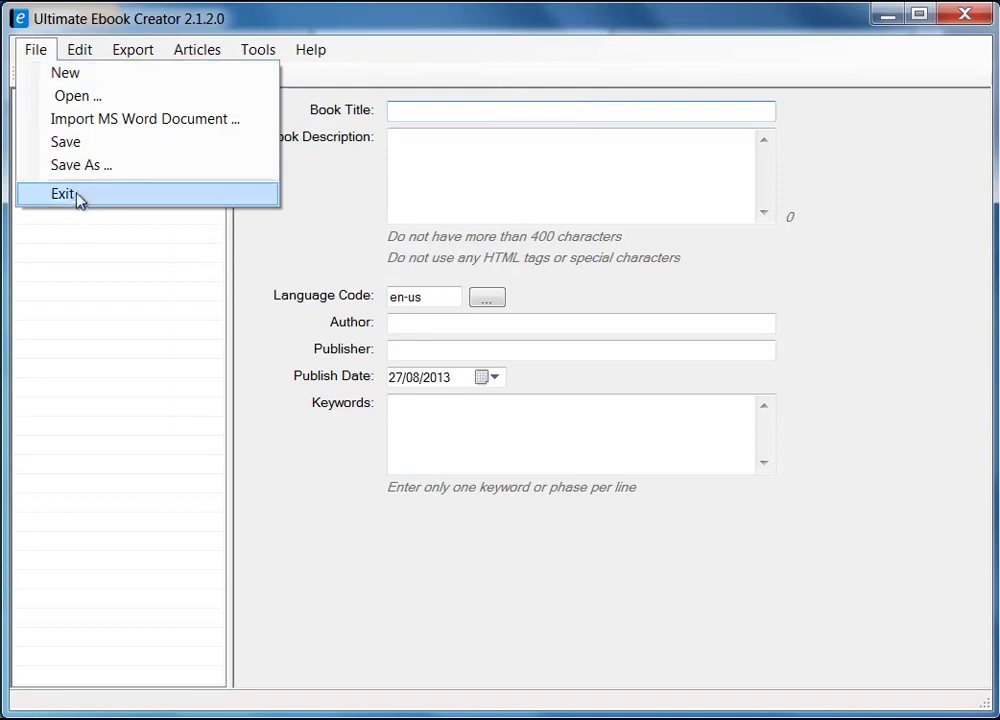
click(66, 60)
click(66, 58)
mouse_move(36, 49)
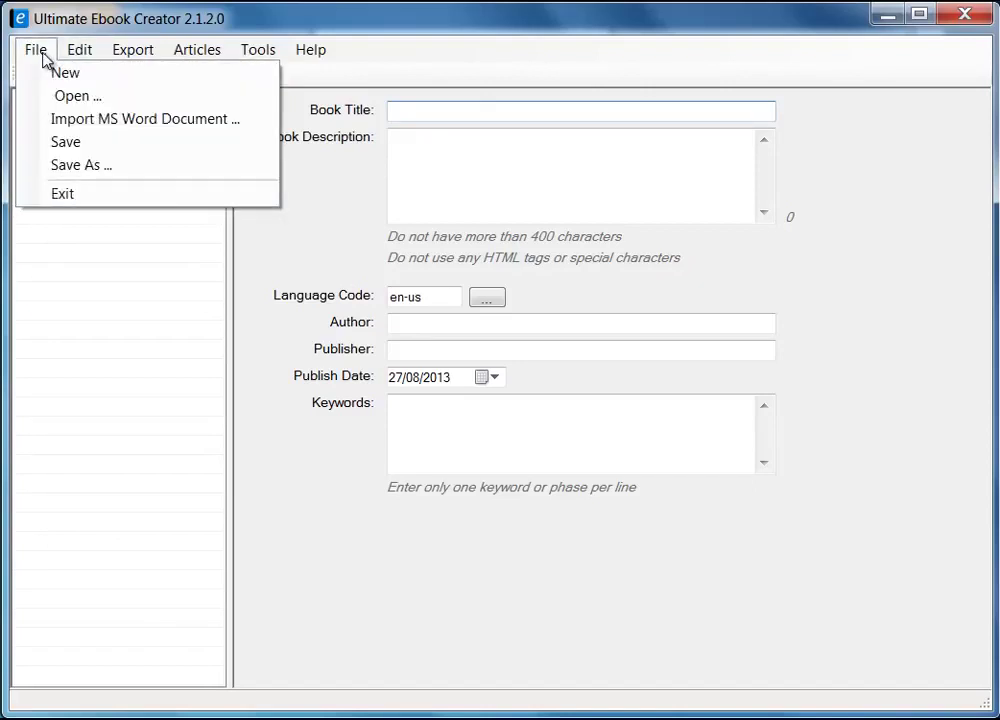
mouse_move(136, 62)
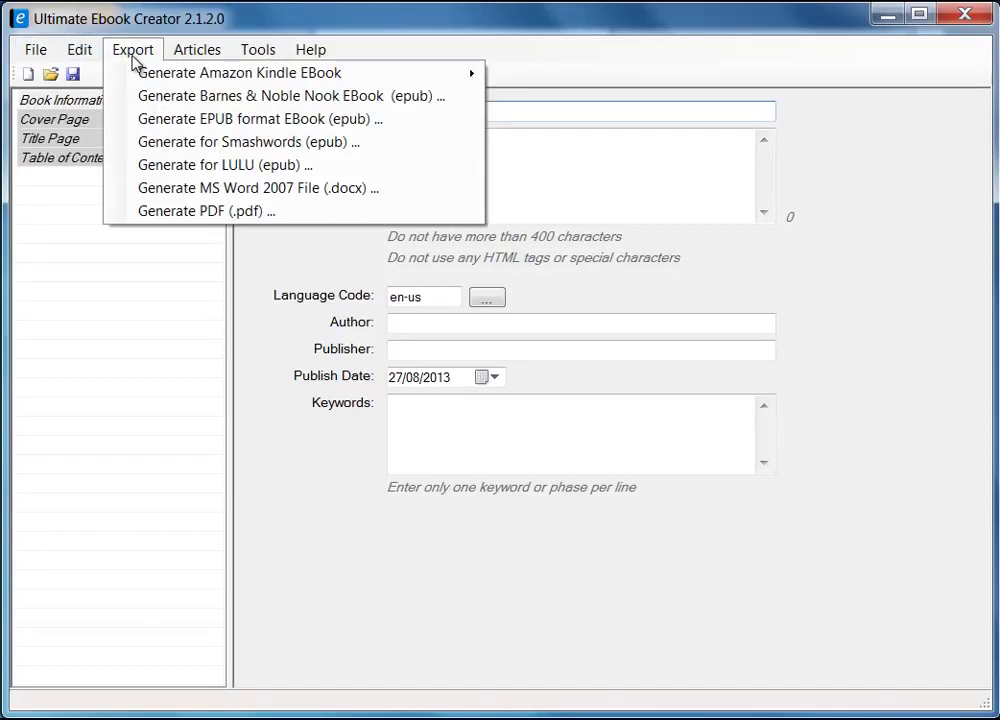
mouse_move(161, 78)
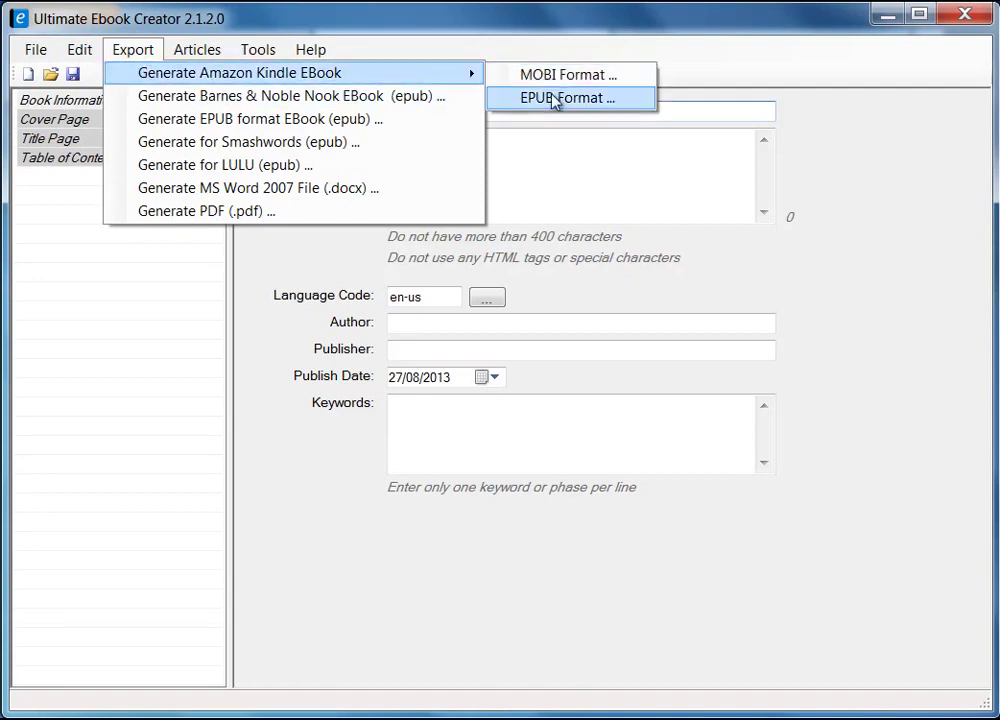
click(168, 315)
- Start a new blank ebook, declining to save the previous one
click(34, 52)
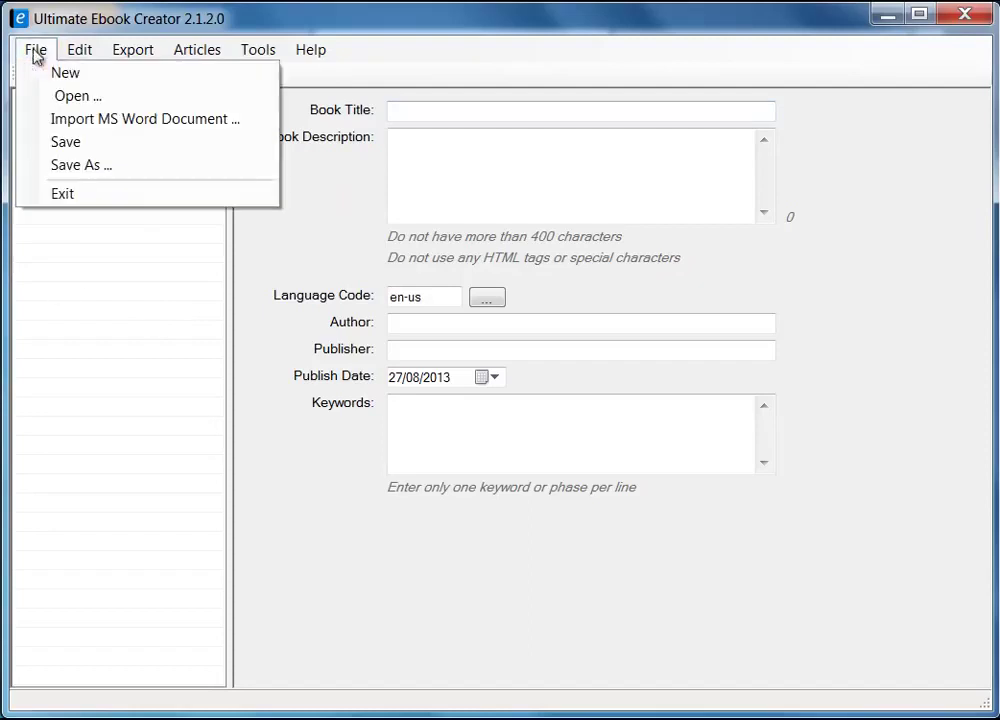
click(38, 72)
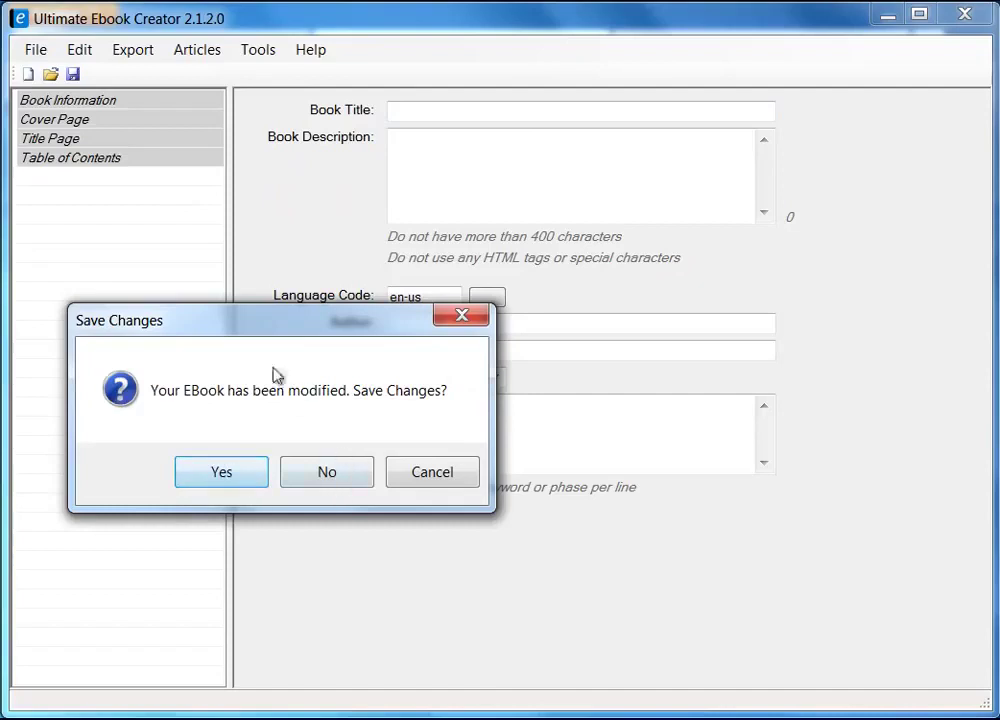
click(347, 476)
- Title the book 'Prabha's Recipe Book' and copy that title into Book Description
click(425, 114)
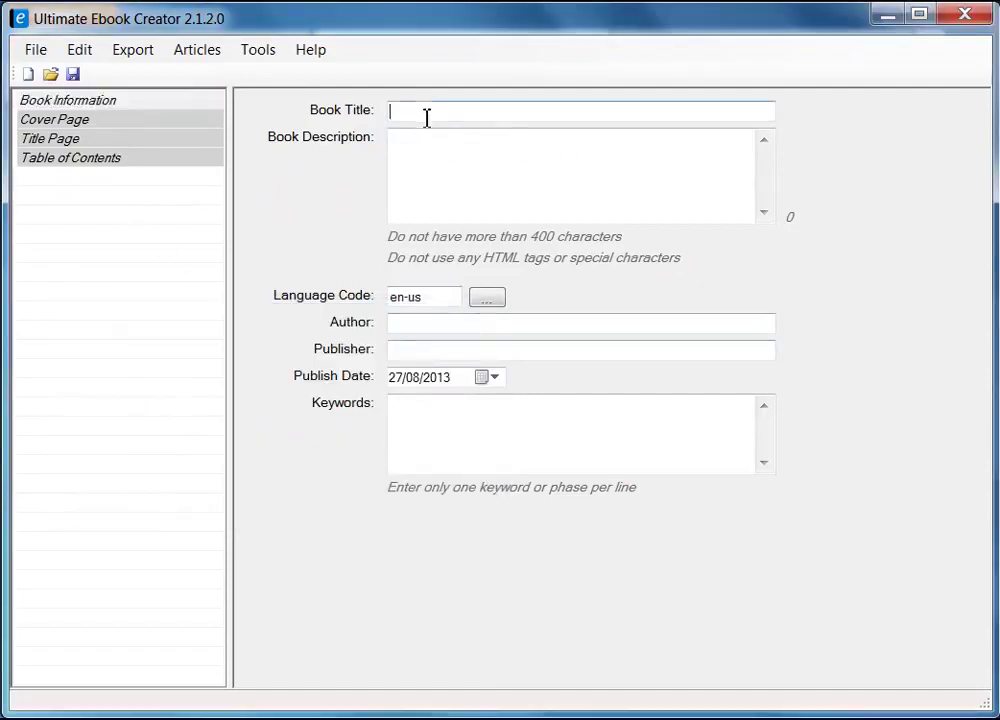
text(Pra)
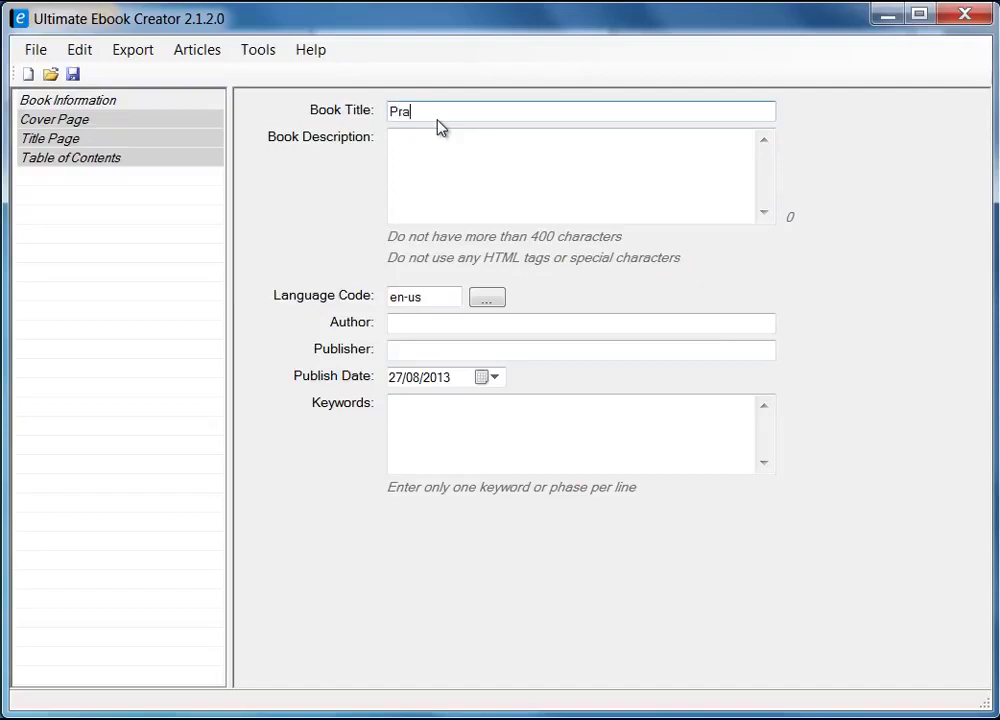
text(bha's Recipe)
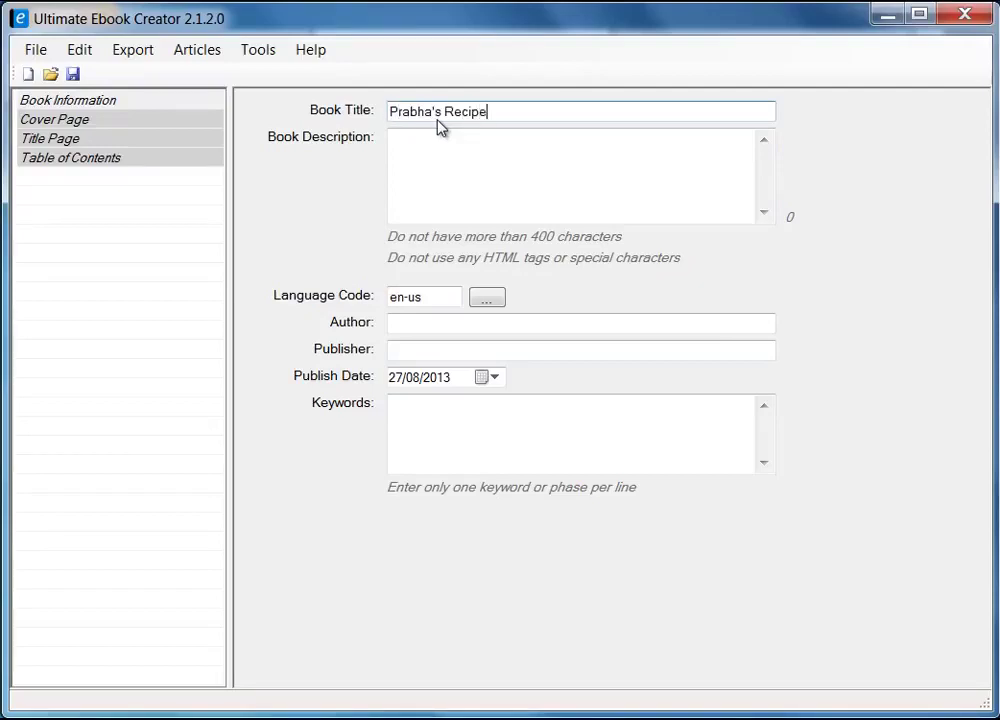
text( Book)
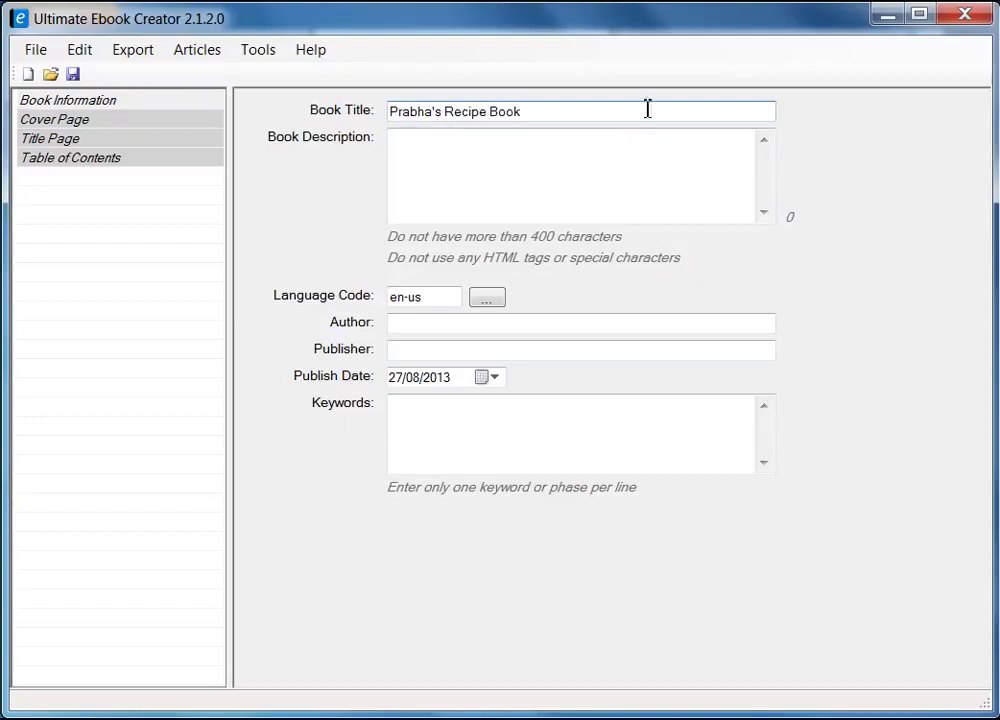
drag(549, 110, 304, 98)
click(482, 161)
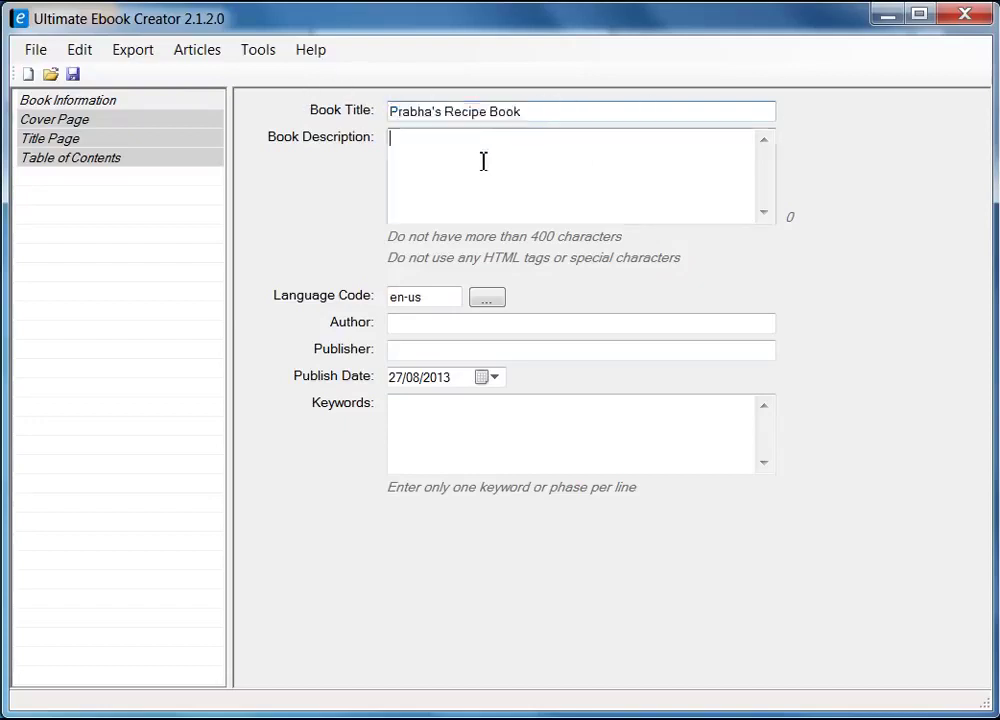
drag(527, 111, 350, 103)
right_click(434, 112)
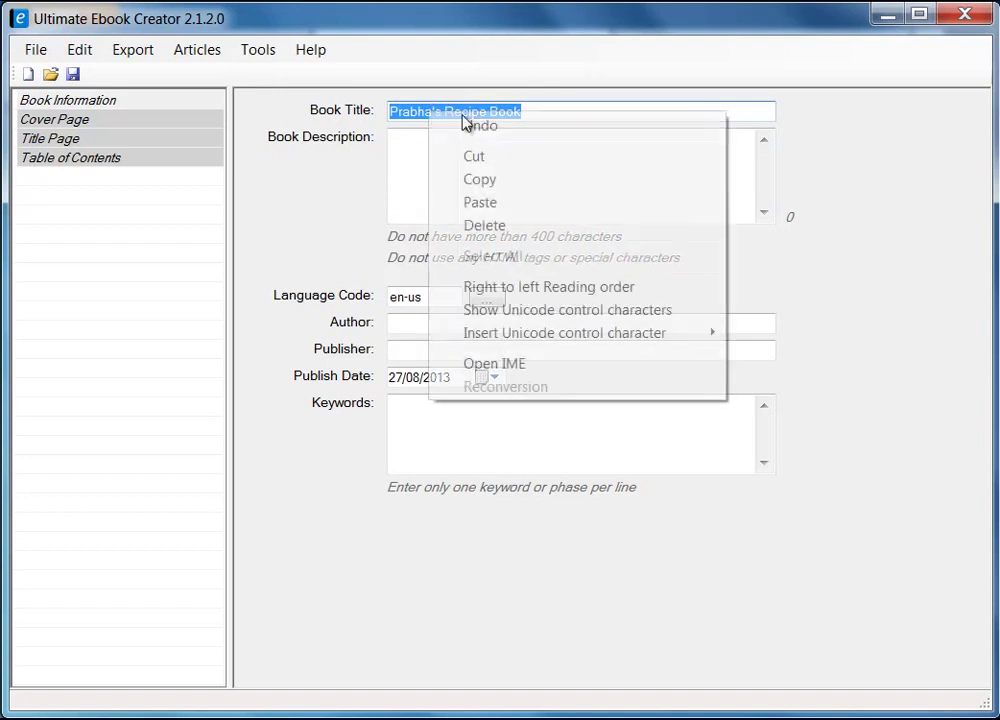
click(480, 178)
right_click(474, 179)
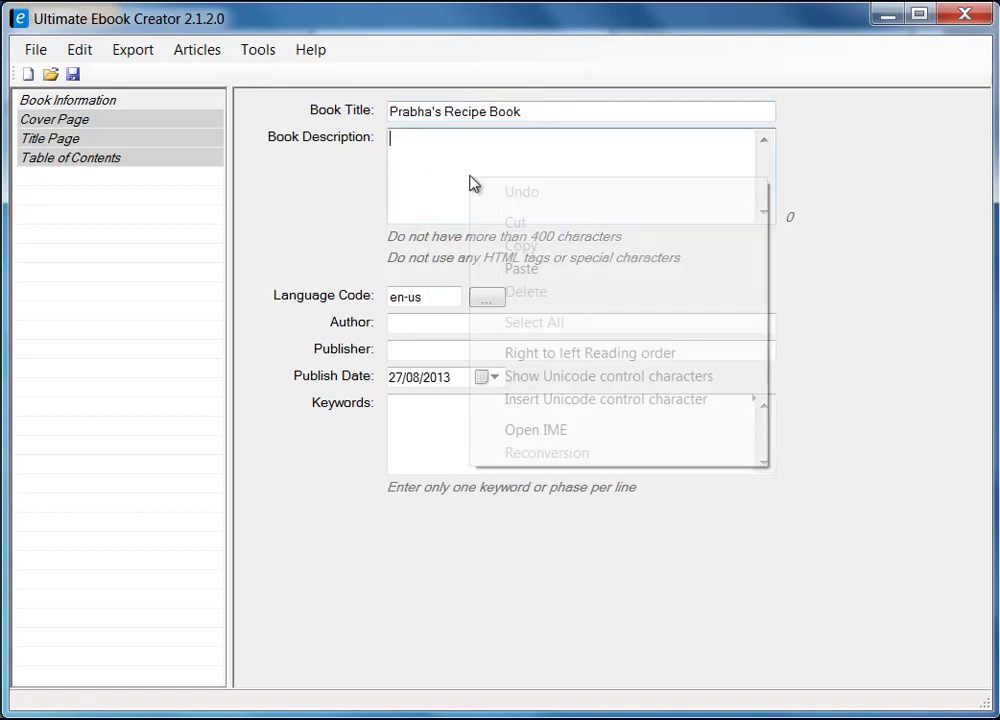
click(556, 269)
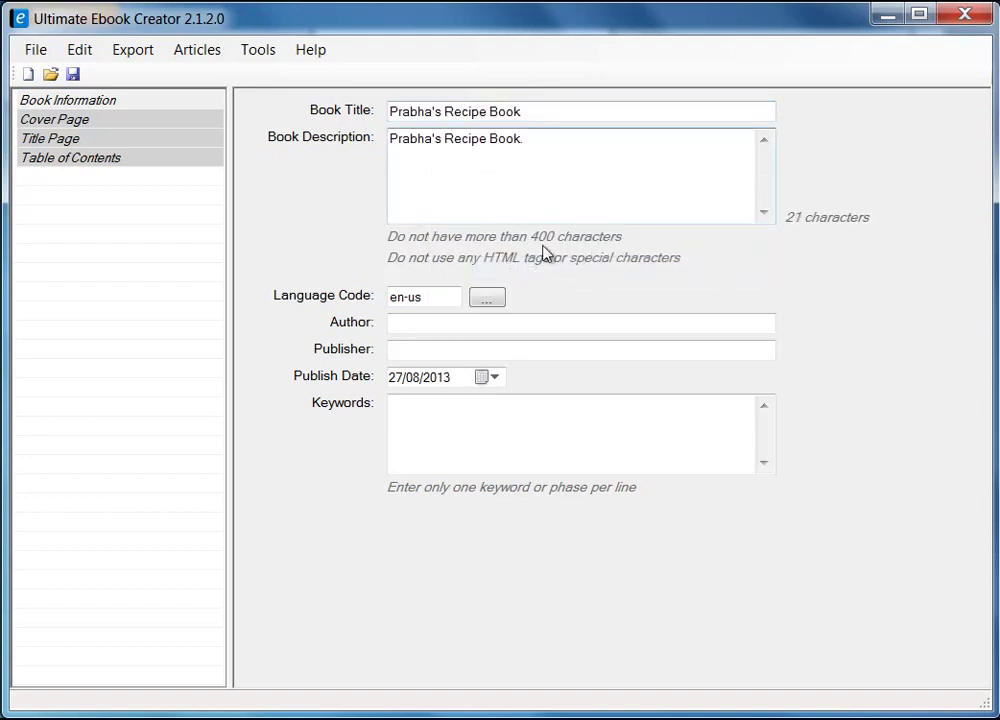
- Review the language code list, keeping the language at en-us
click(489, 302)
drag(696, 245, 710, 481)
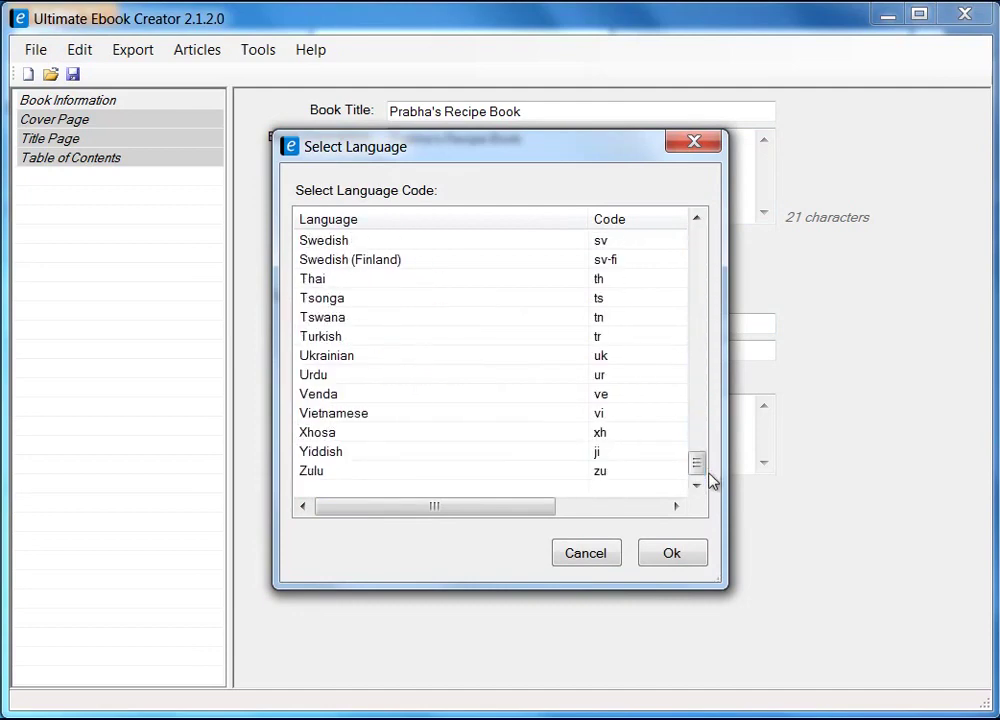
click(598, 557)
click(429, 328)
- Enter the author's name and the publisher's name
text(Prabha Mistry)
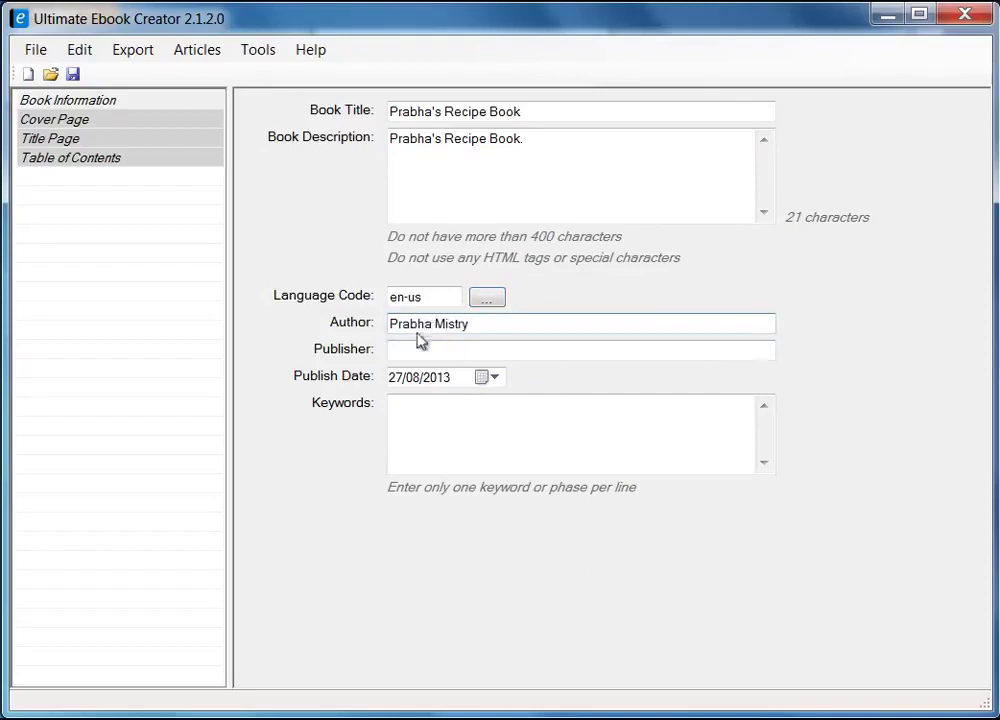
click(433, 349)
text(Prabha Mist)
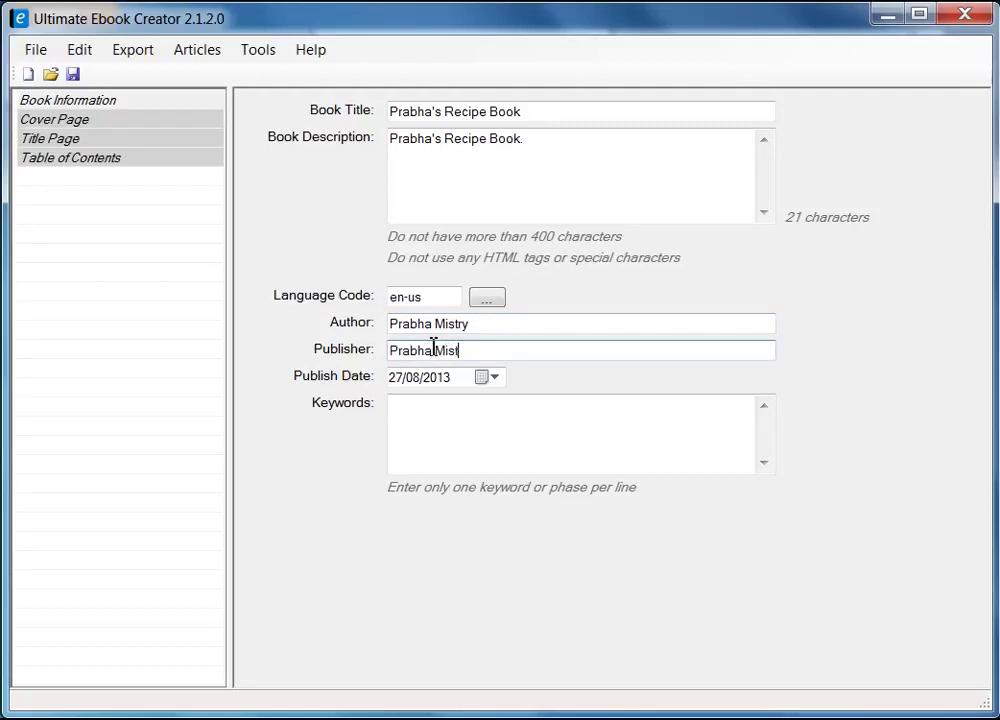
text(ry)
- Add the keywords recipe, food and recipe ebook
click(493, 430)
text(recipe)
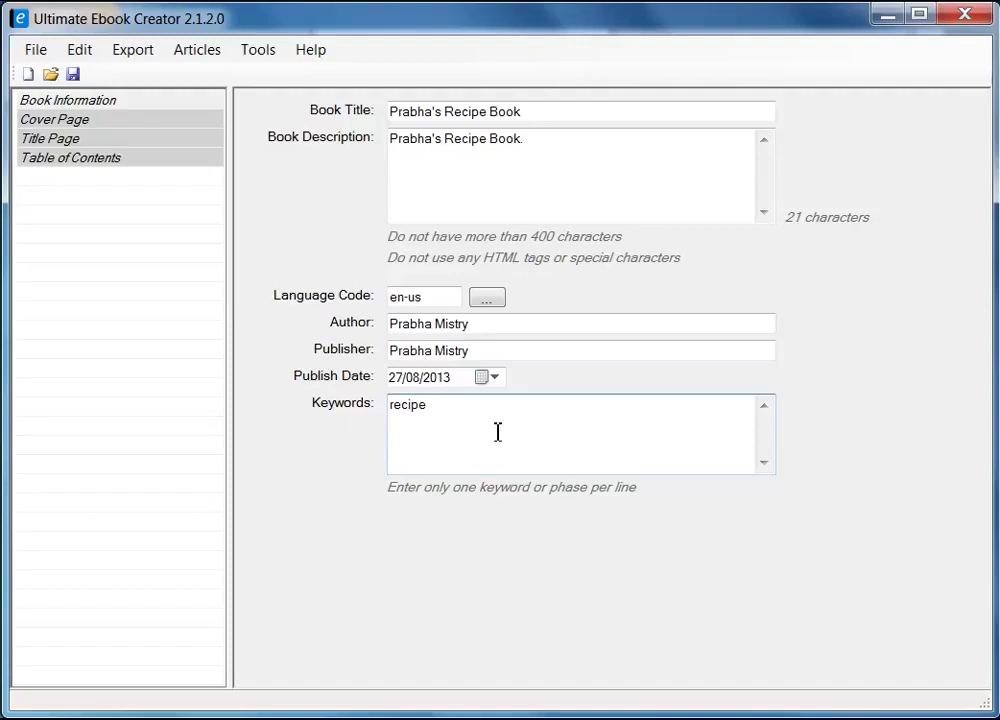
text(ood)
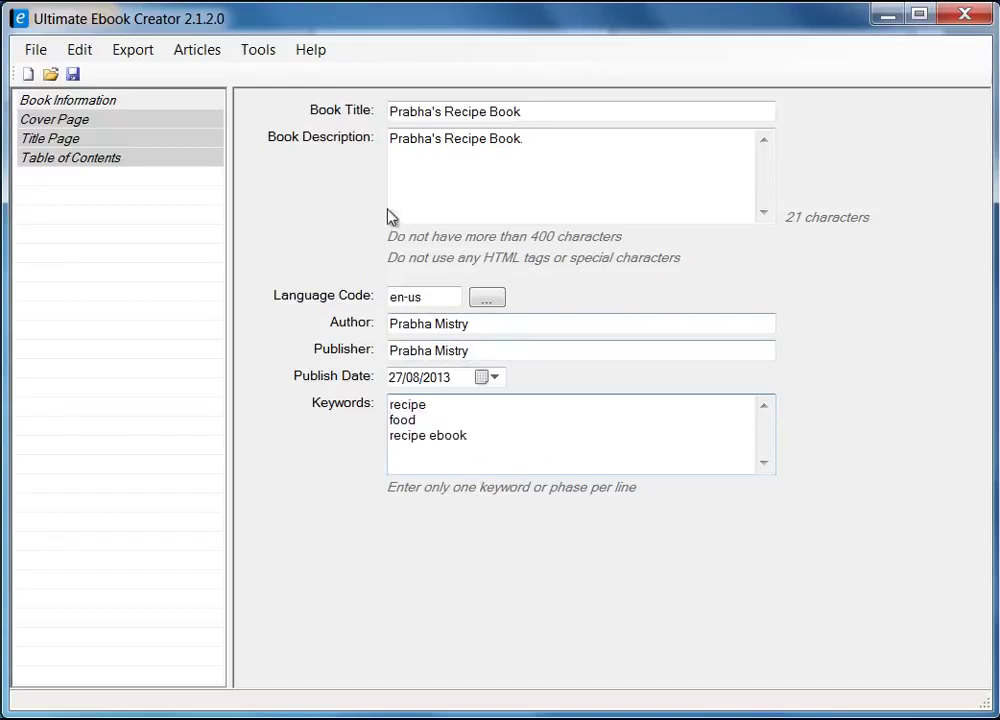
- Save the project as prabha_recipe_book.uec and acknowledge the Saved Ok message
click(73, 75)
text(prabha_rec)
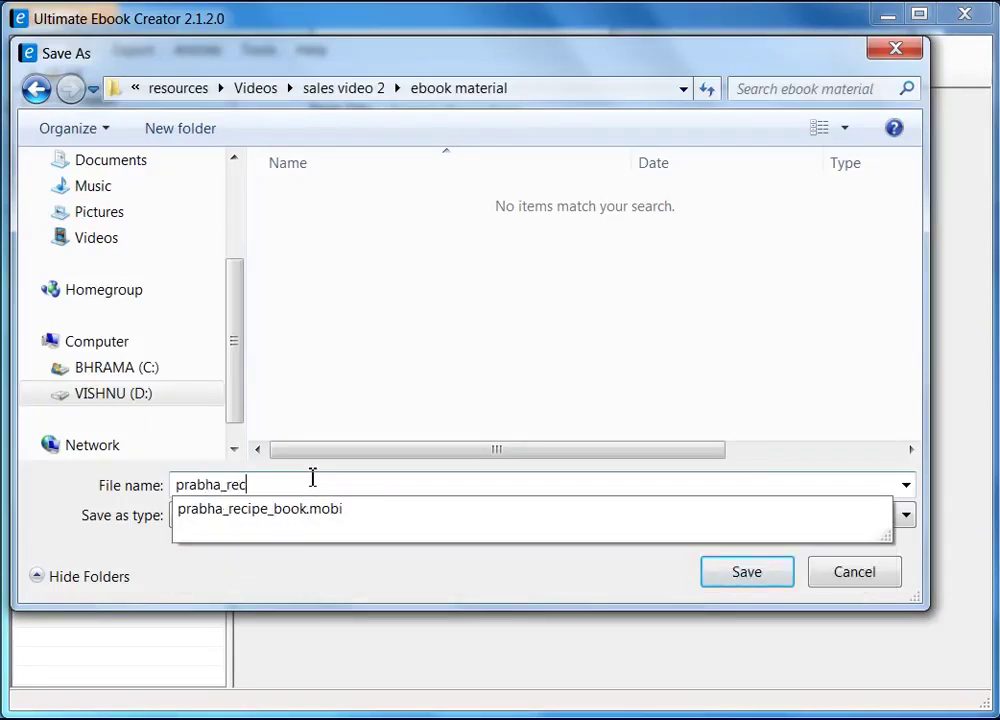
text(ipe_book)
click(397, 379)
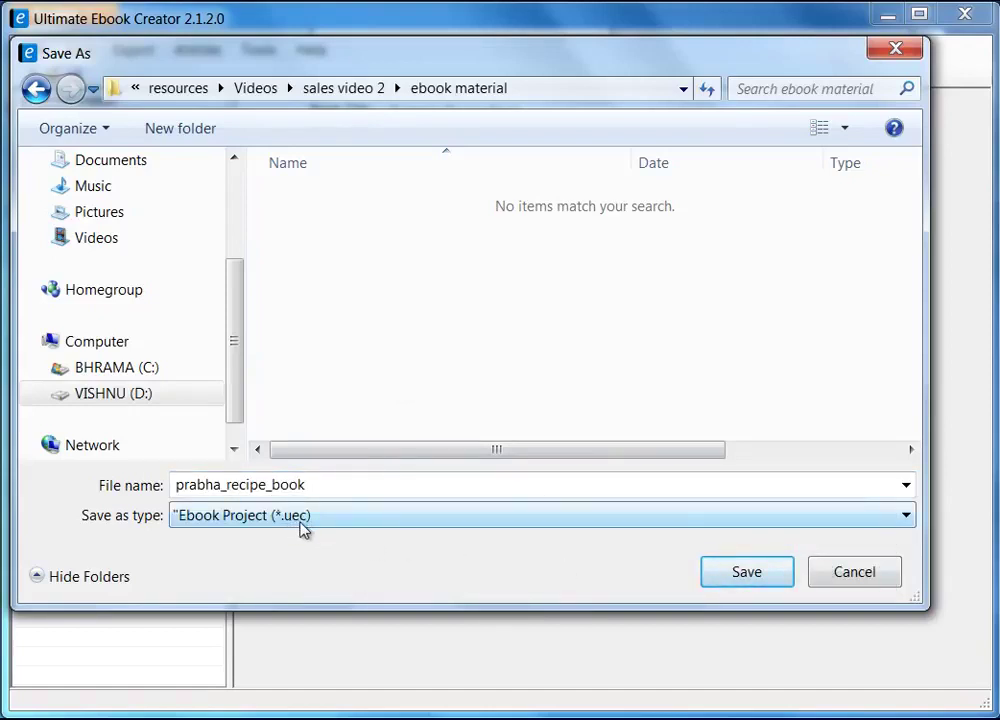
click(750, 573)
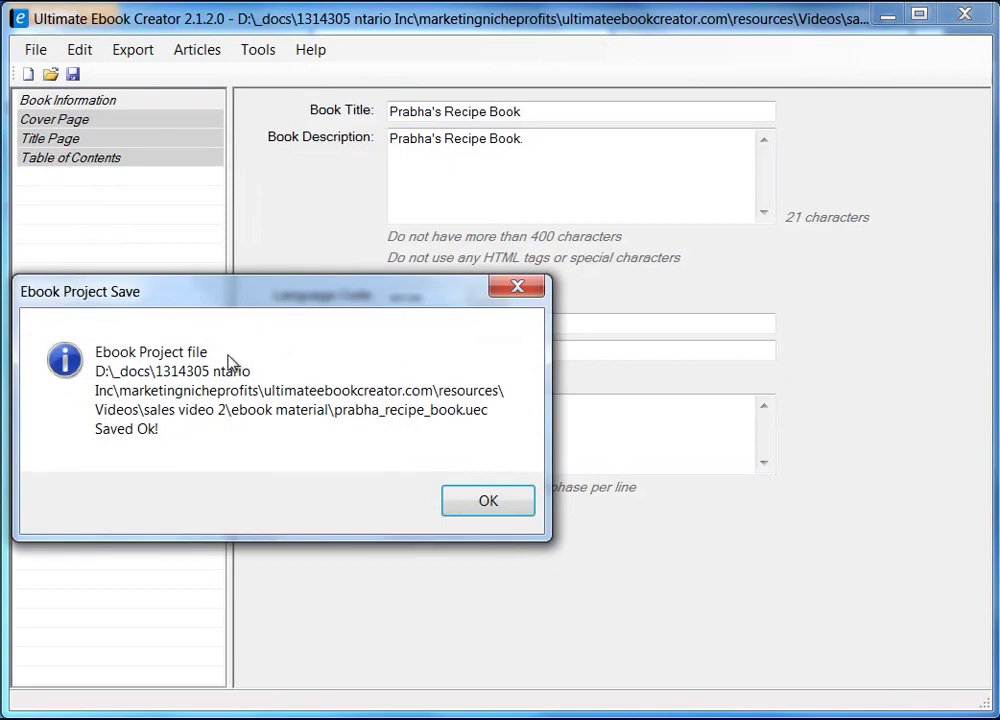
drag(265, 293, 434, 293)
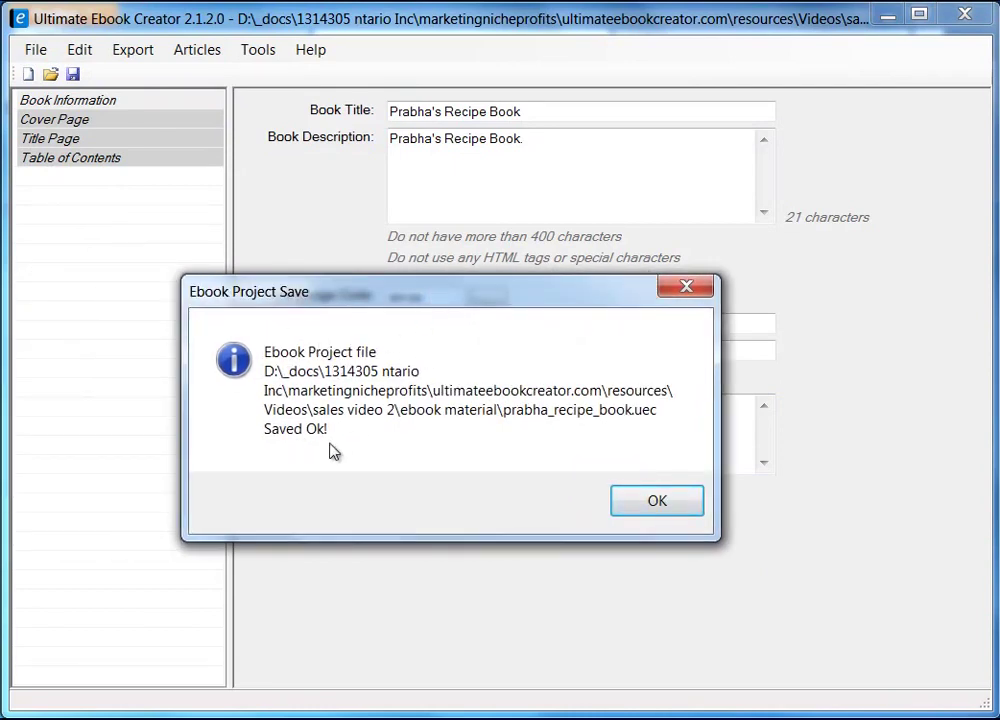
click(654, 504)
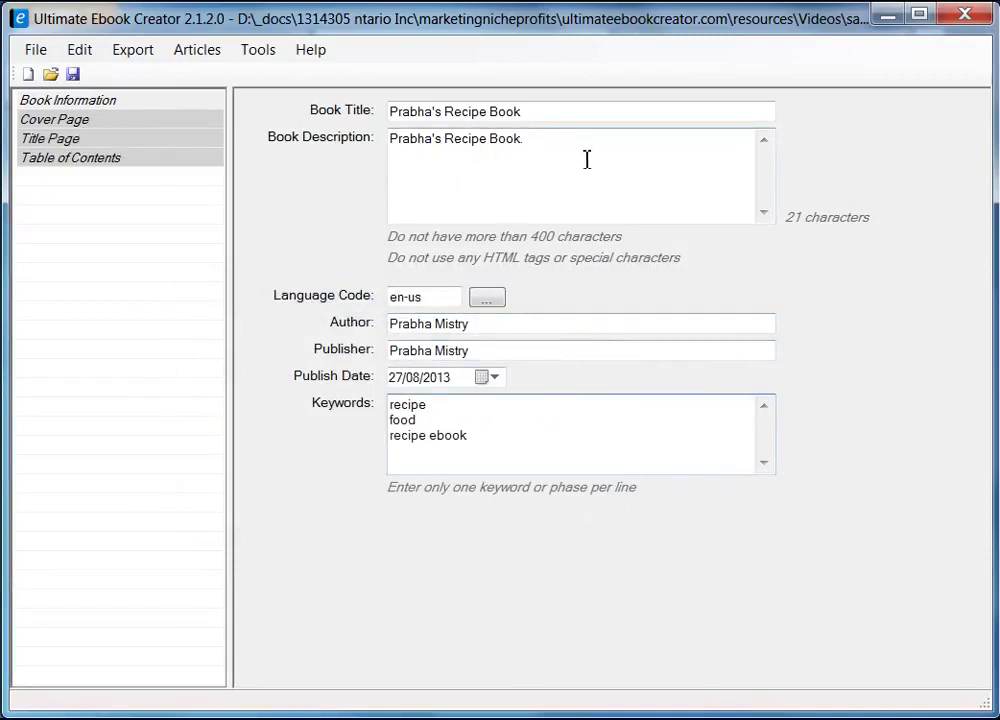
- Choose the cookbook cover JPG from the ebook material folder as the Cover Page image
click(73, 125)
click(805, 119)
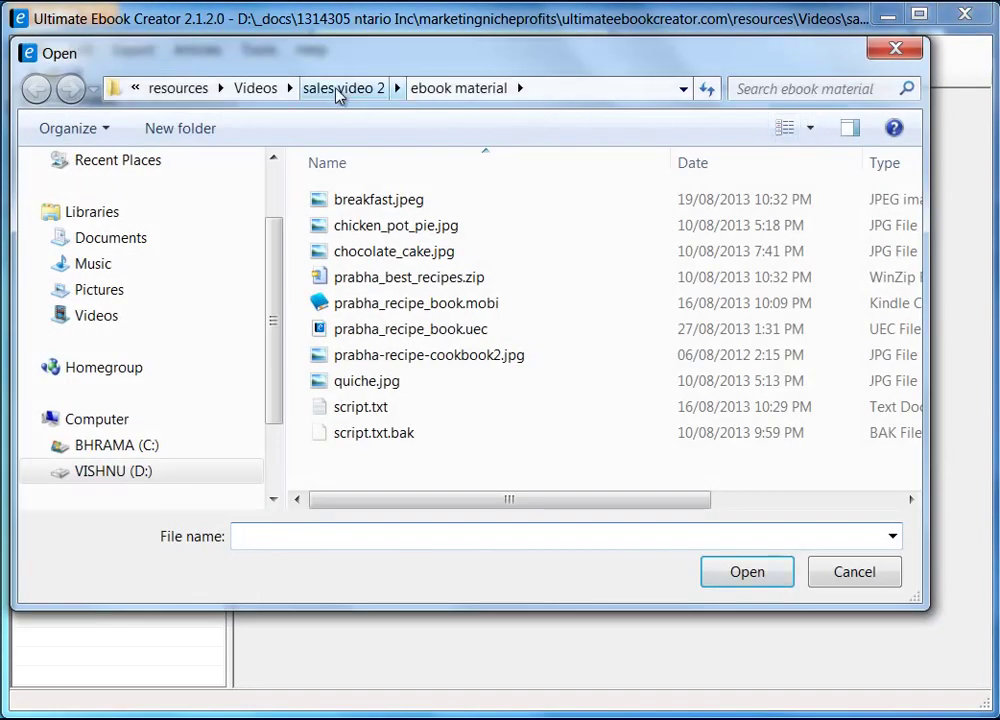
click(455, 89)
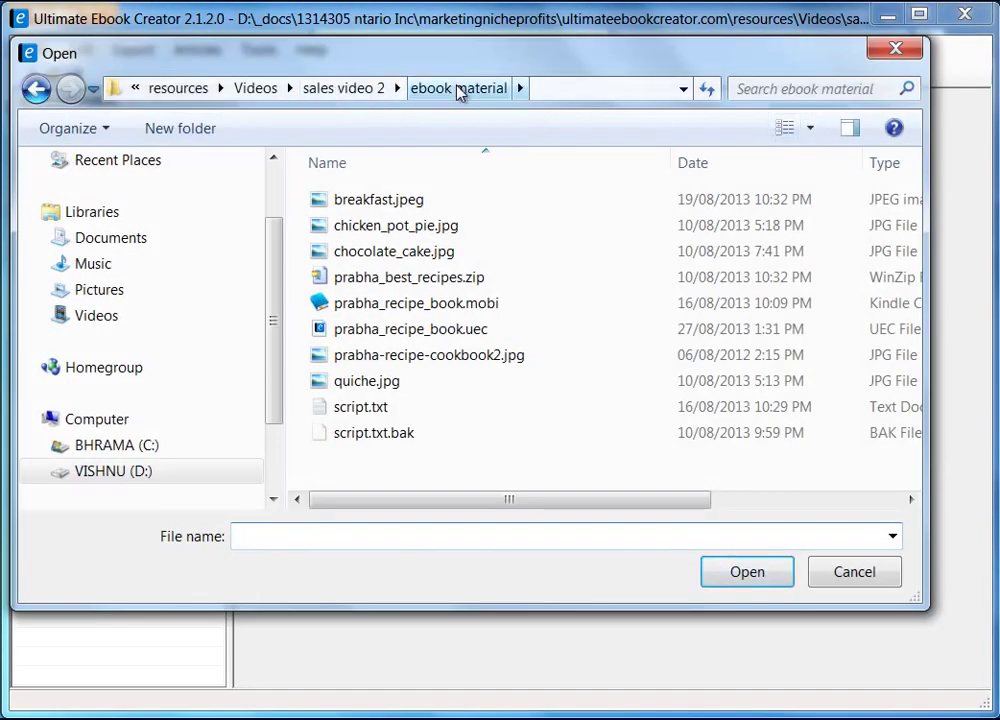
click(810, 129)
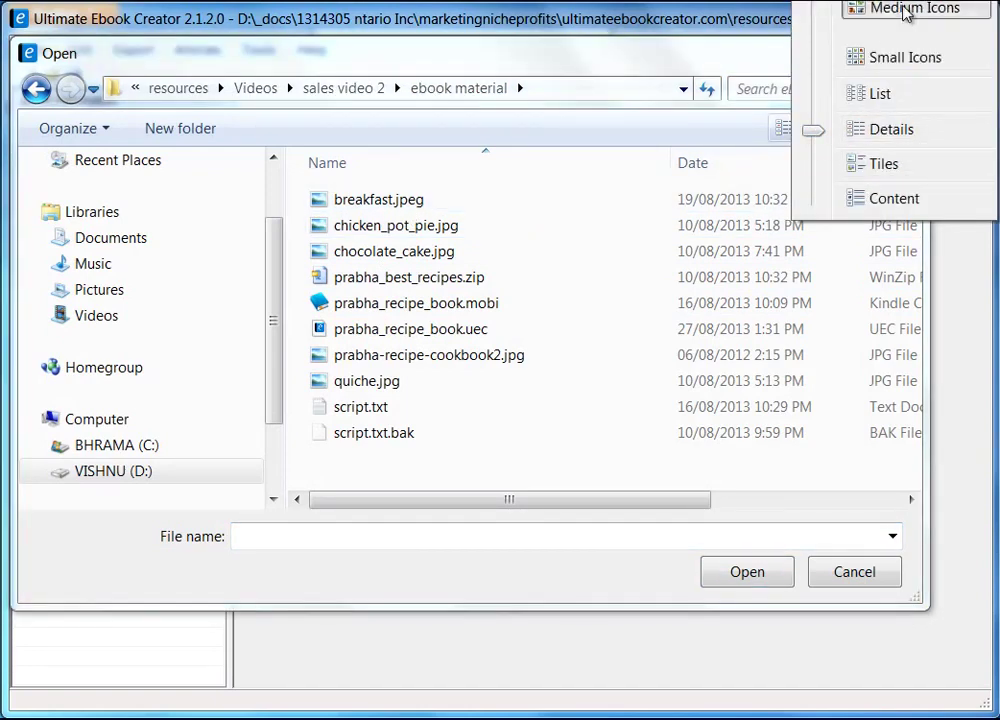
click(905, 9)
click(375, 333)
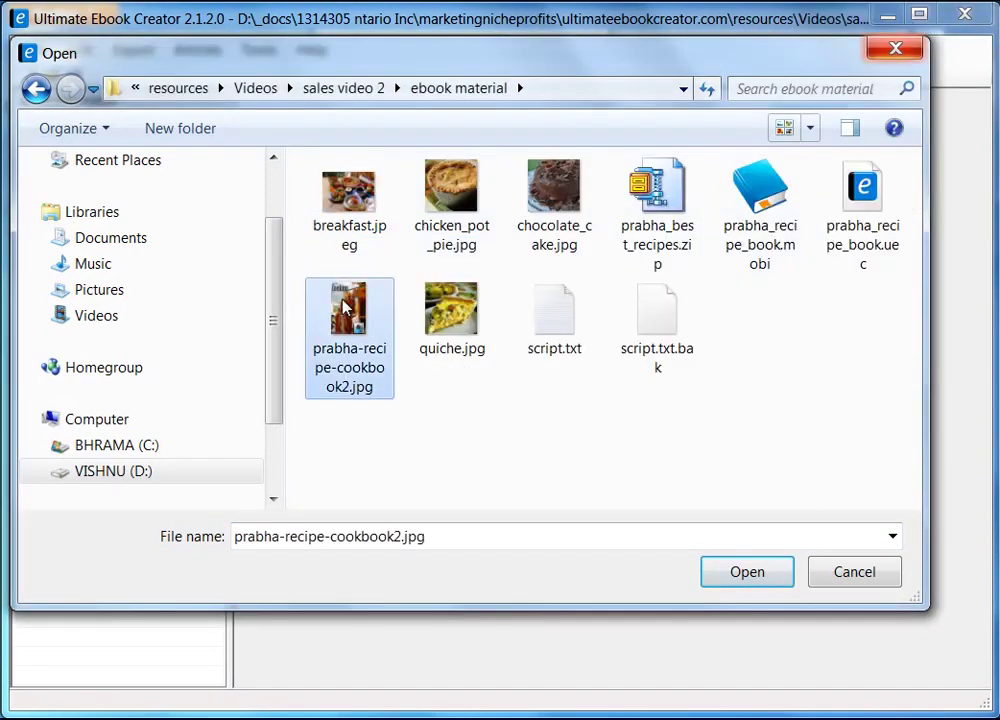
click(754, 577)
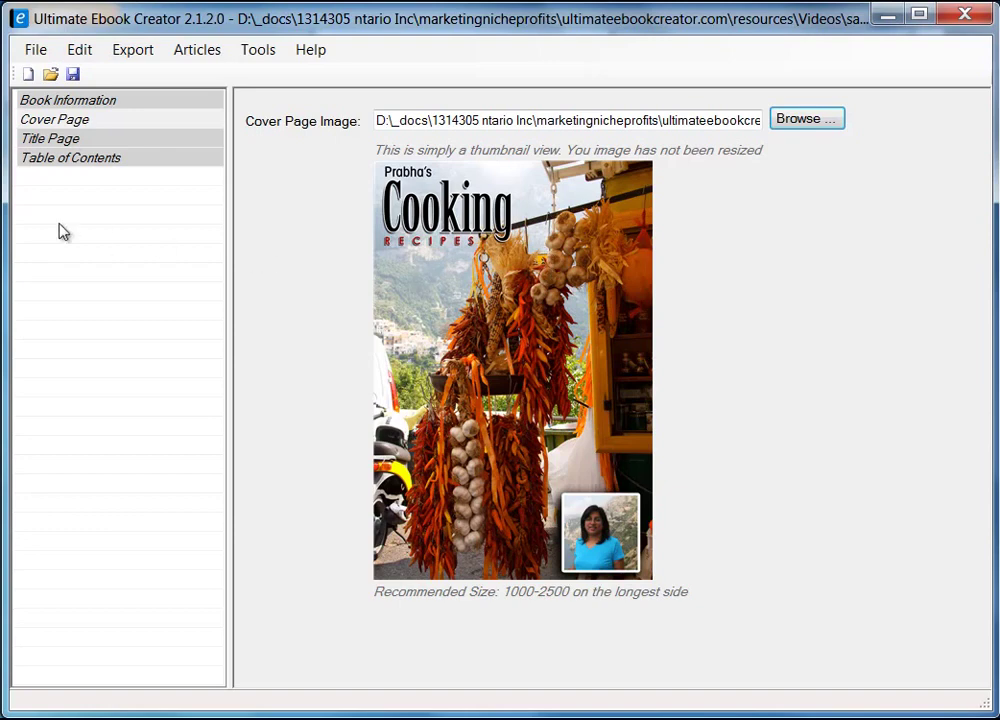
- Open the Copyright Sample Text window from the Title Page's insert options
click(62, 138)
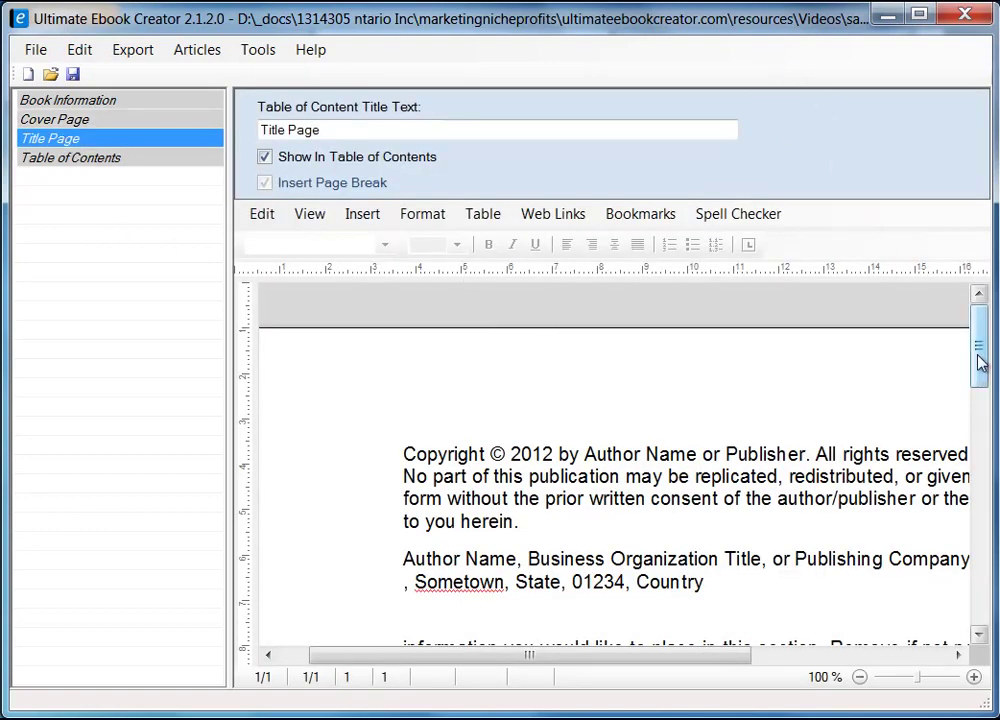
mouse_move(980, 363)
mouse_down()
mouse_move(979, 398)
mouse_move(979, 383)
mouse_up()
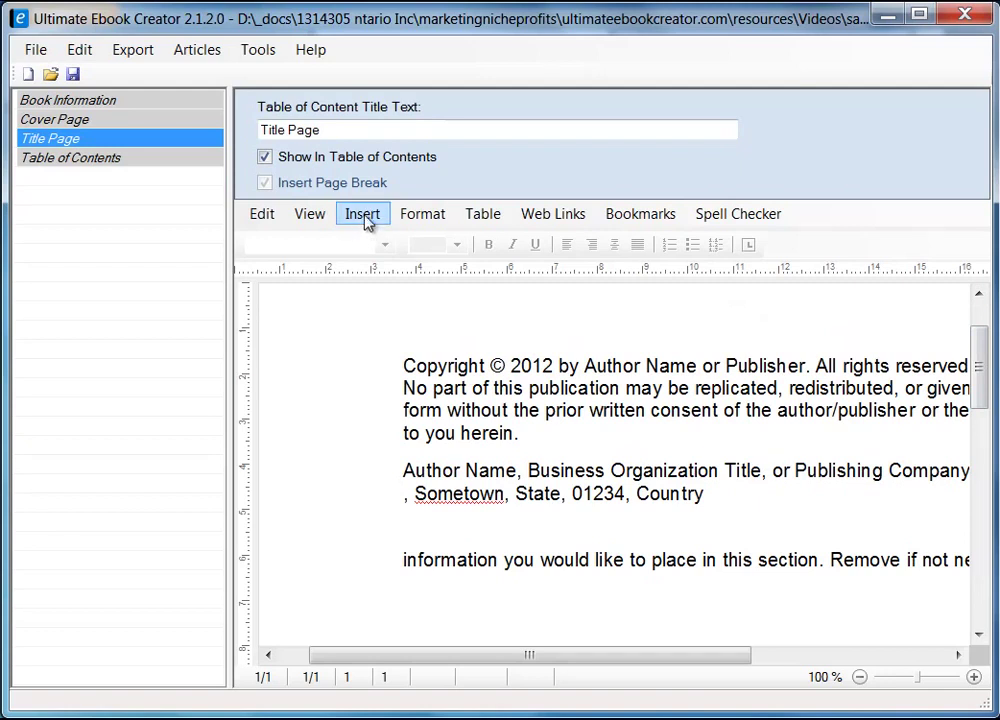
click(365, 221)
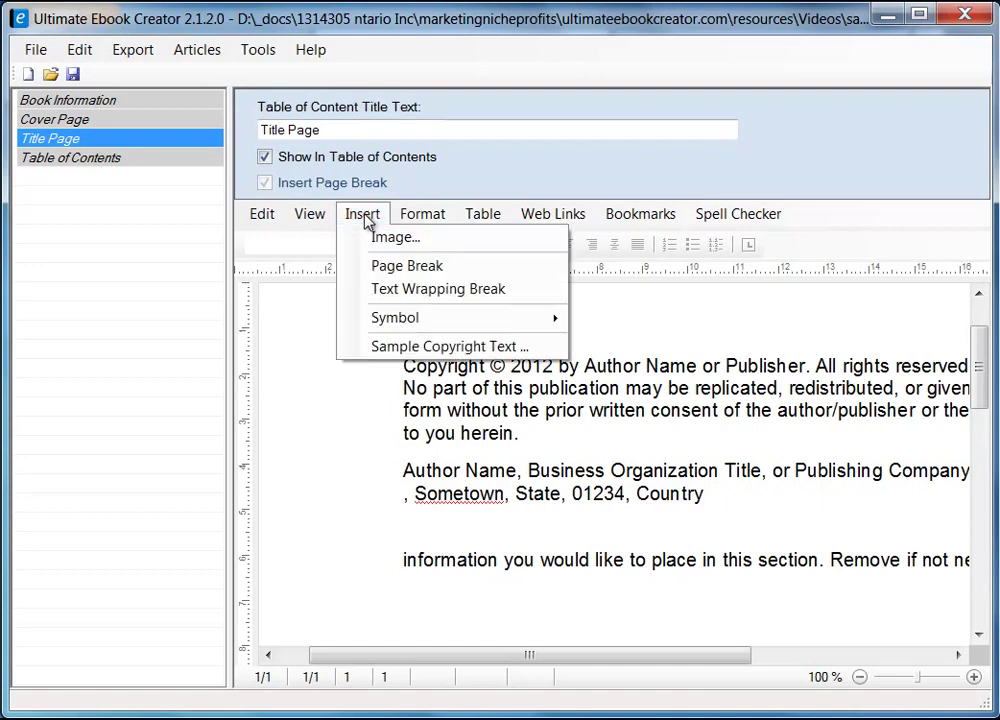
click(466, 347)
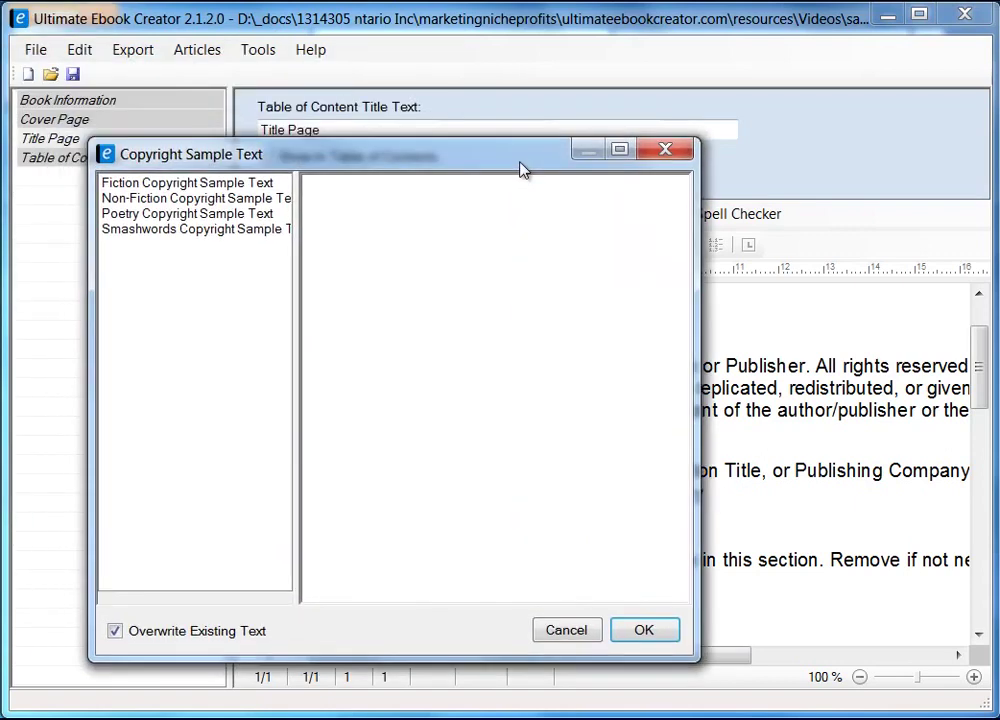
drag(519, 170, 598, 133)
drag(386, 246, 465, 244)
- Preview the Fiction, Non-Fiction, Poetry and Smashwords samples, then cancel without applying one
click(268, 146)
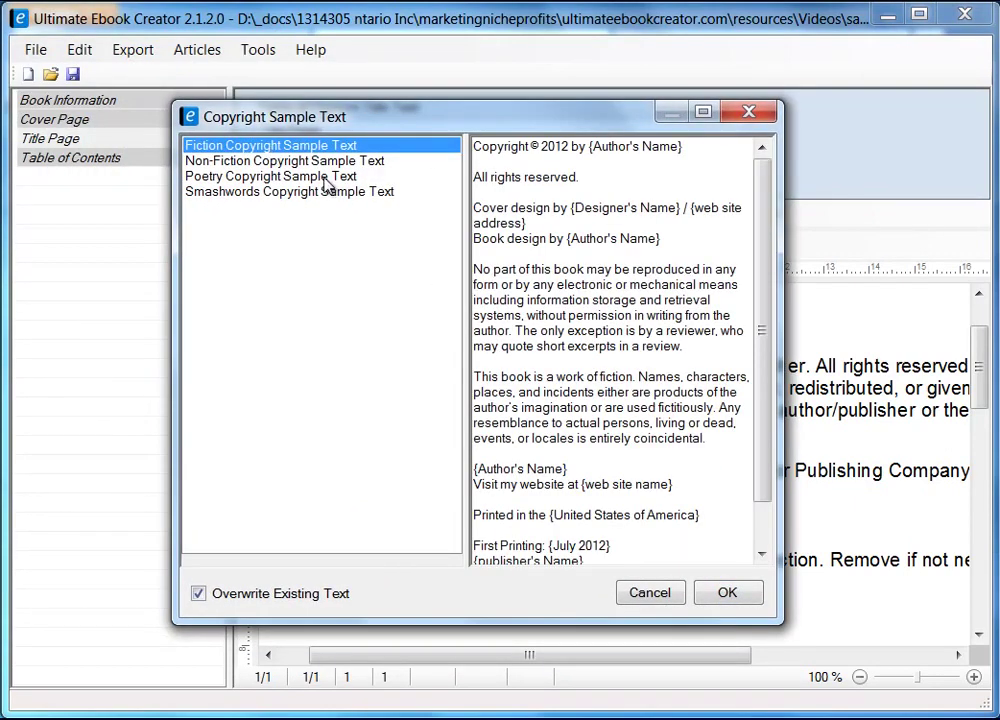
key(Down)
key(Down)
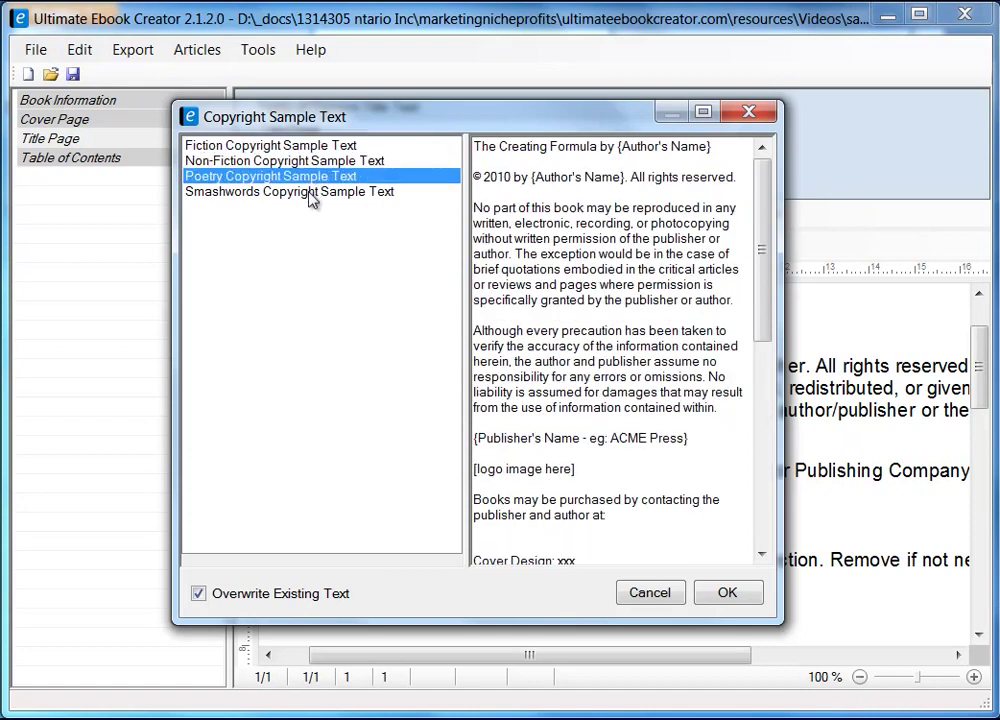
click(311, 192)
click(296, 176)
click(301, 161)
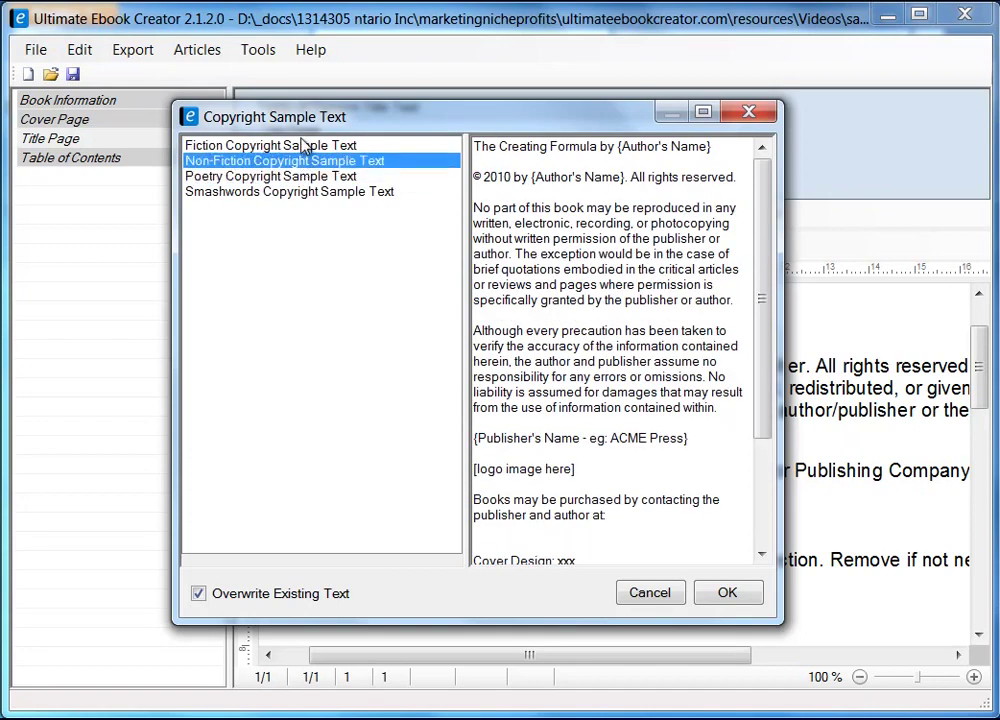
click(303, 146)
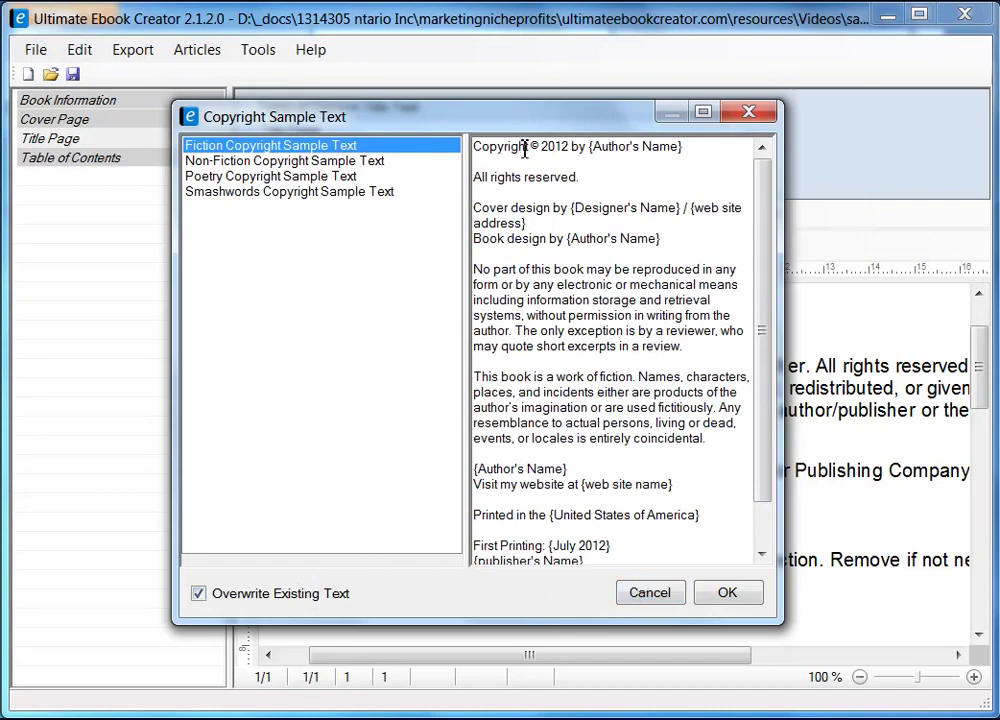
drag(548, 124, 322, 101)
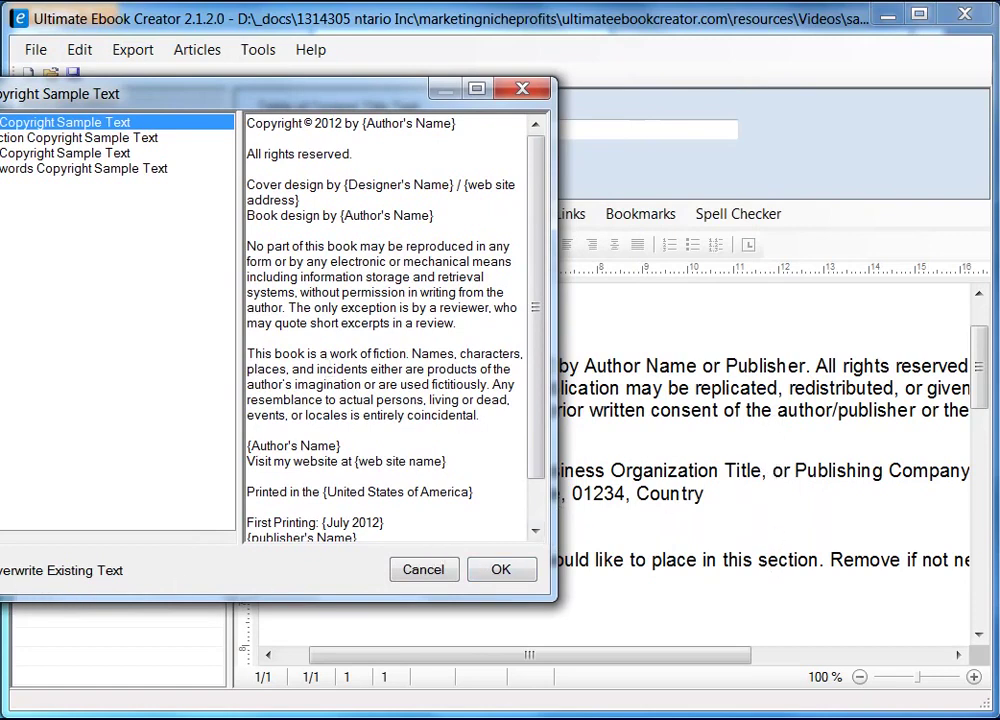
drag(376, 104, 585, 103)
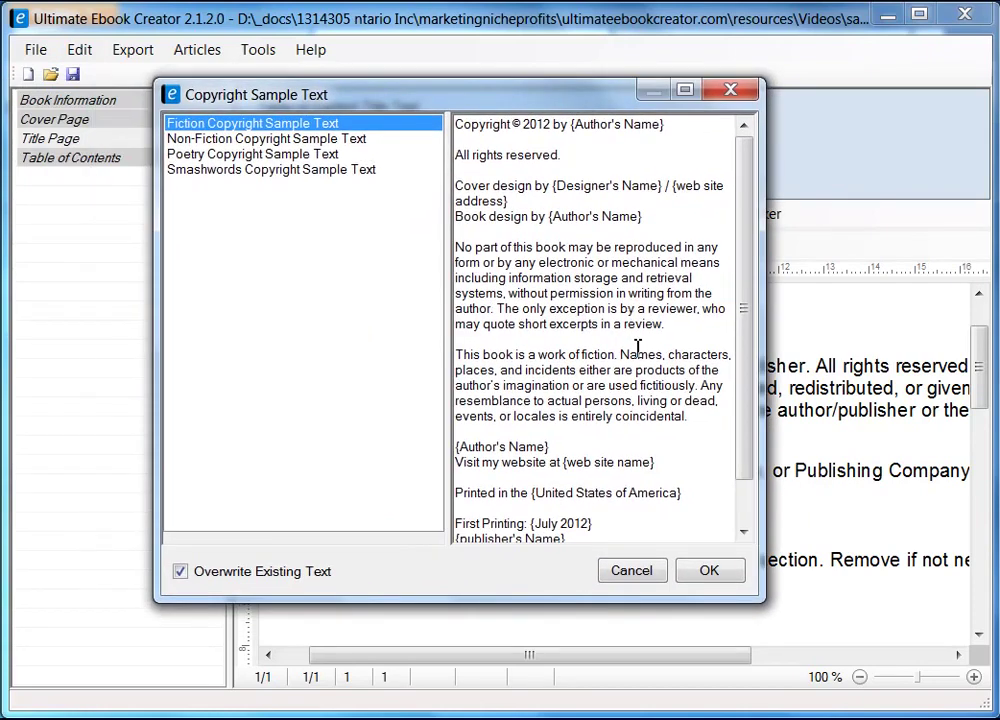
click(631, 570)
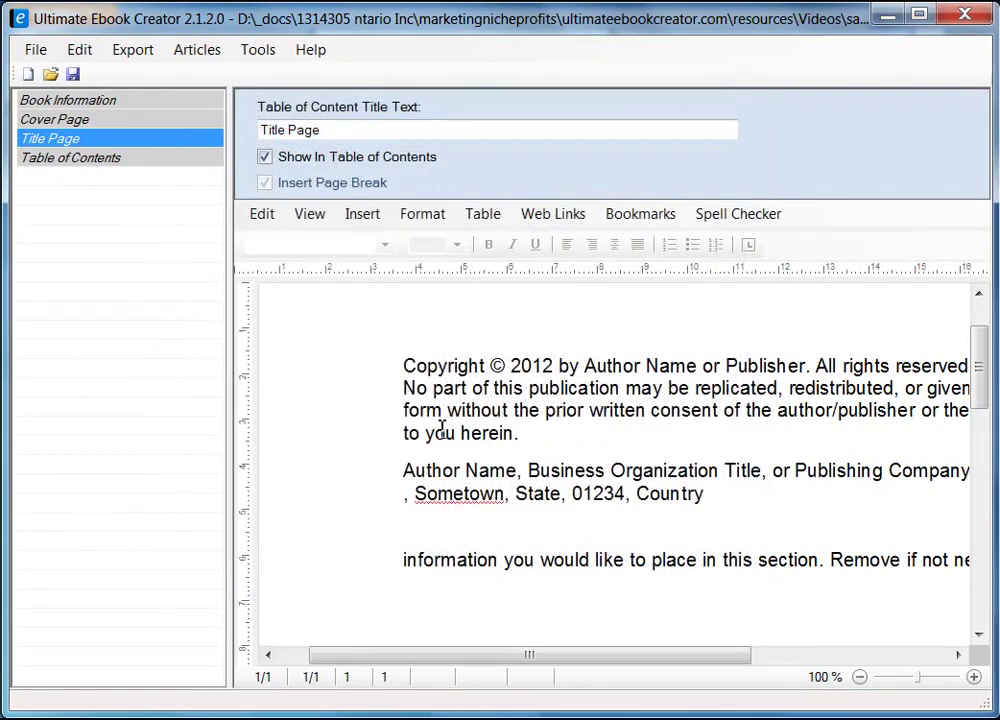
- Replace 'Author Name' in the copyright line with the author's name, remove 'or Publisher', and save
drag(585, 366, 698, 366)
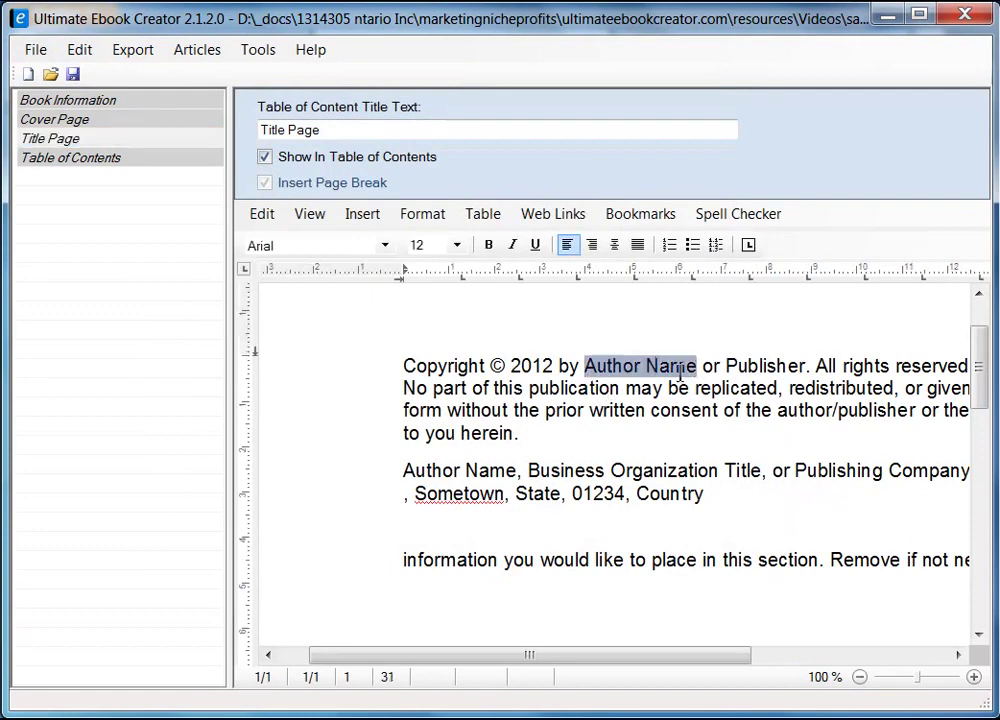
text(Prab)
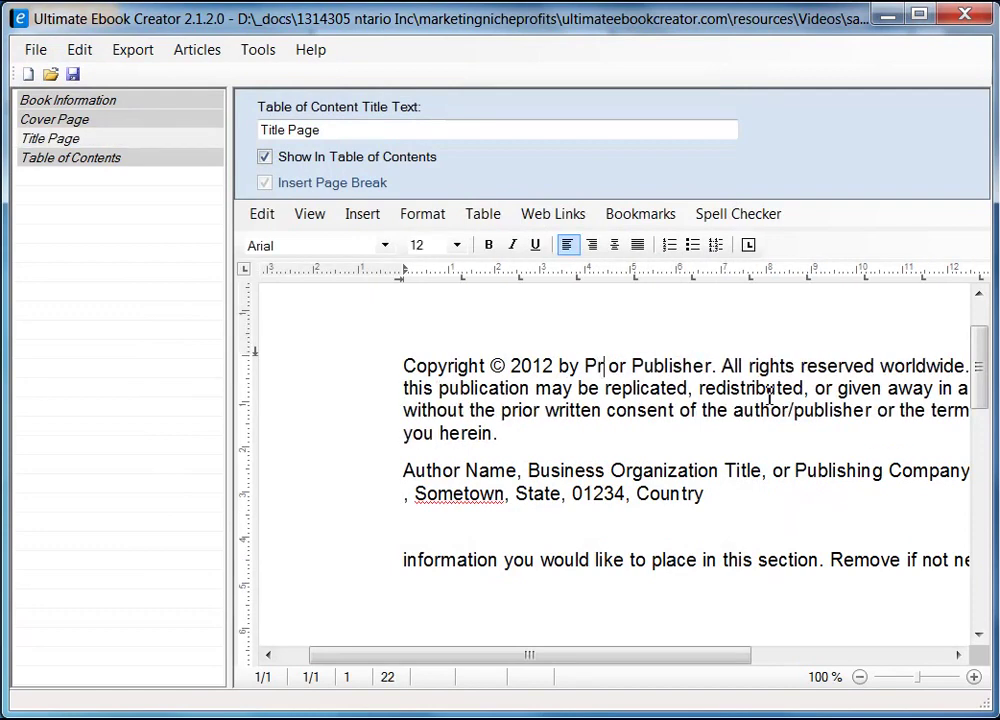
text(ha Mistry)
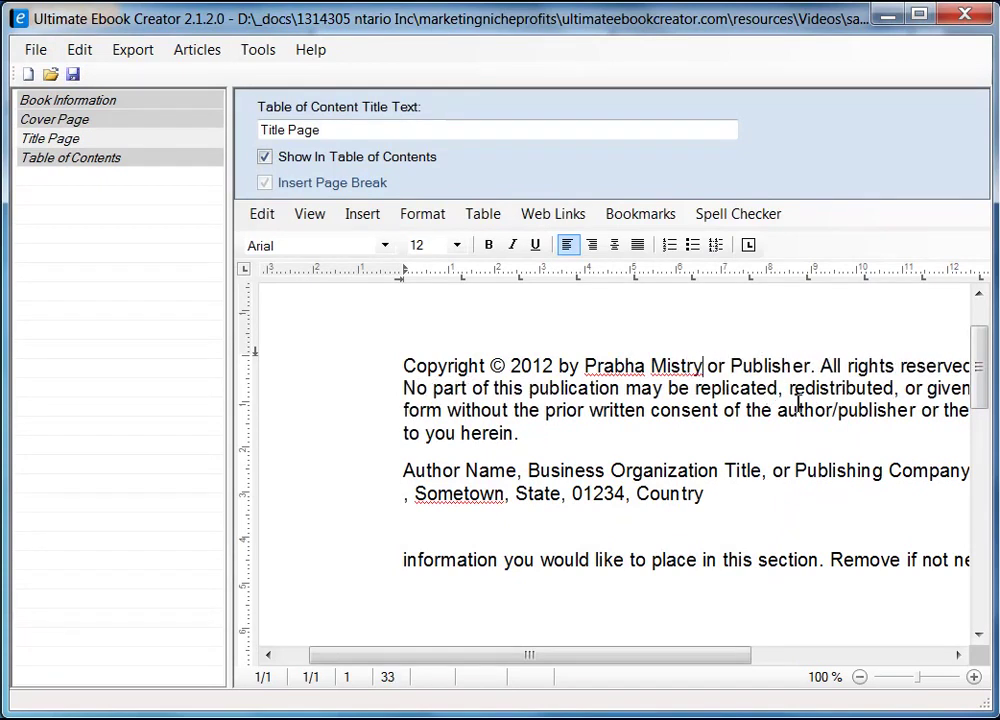
key(Delete)
key(Delete)
key(Delete)
key(Delete)
key(Delete)
key(Delete)
key(Delete)
key(Delete)
key(Delete)
key(Delete)
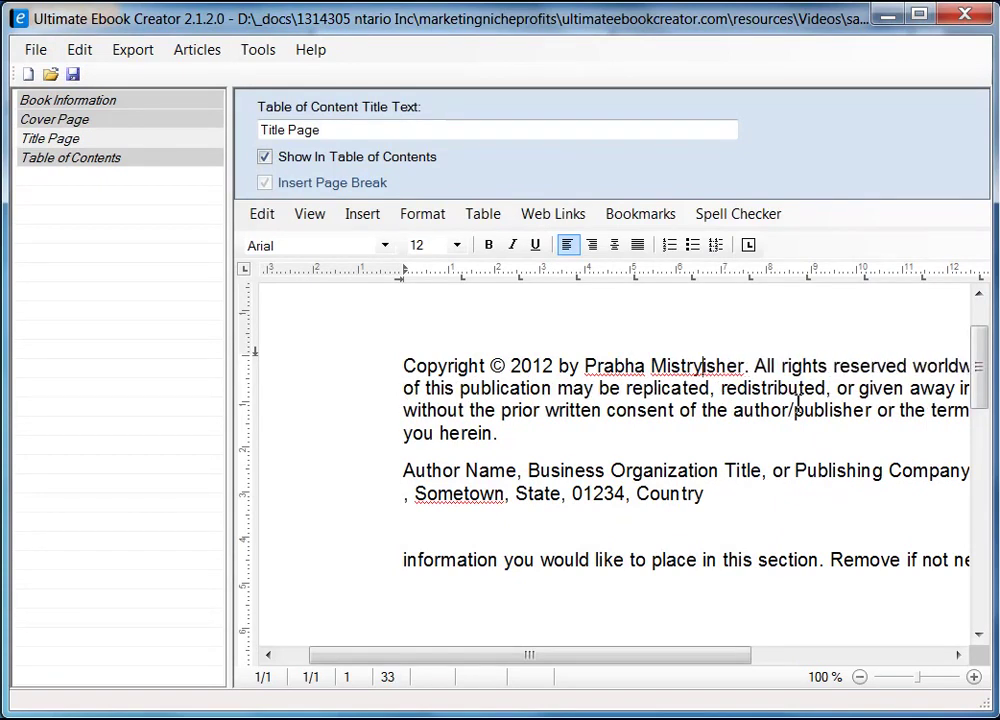
key(Delete)
key(Delete)
key(Delete)
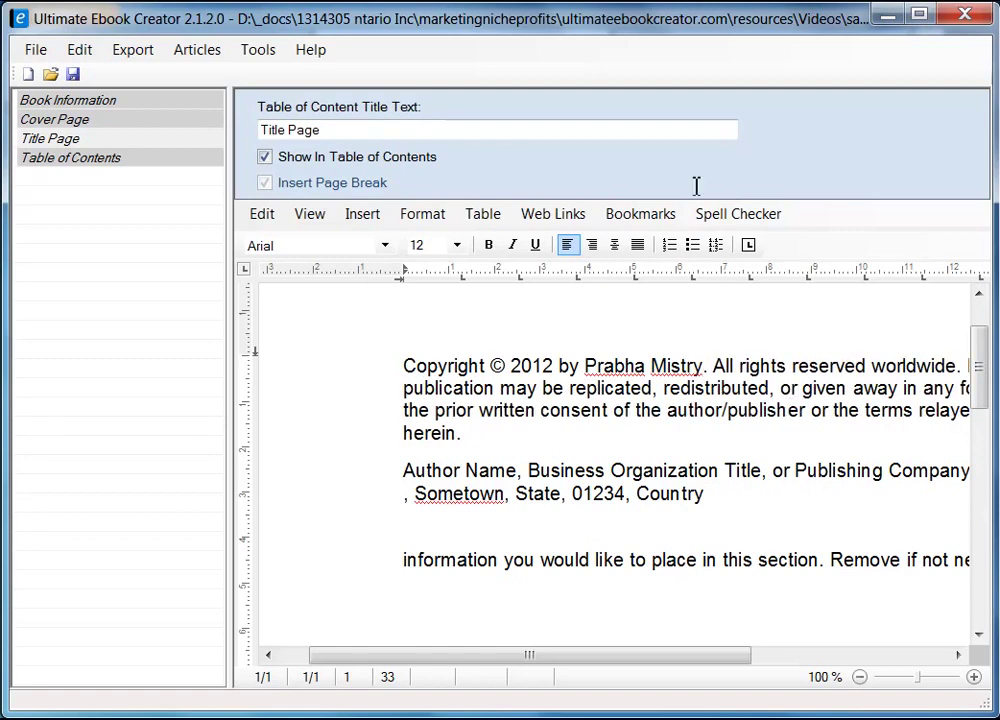
click(72, 74)
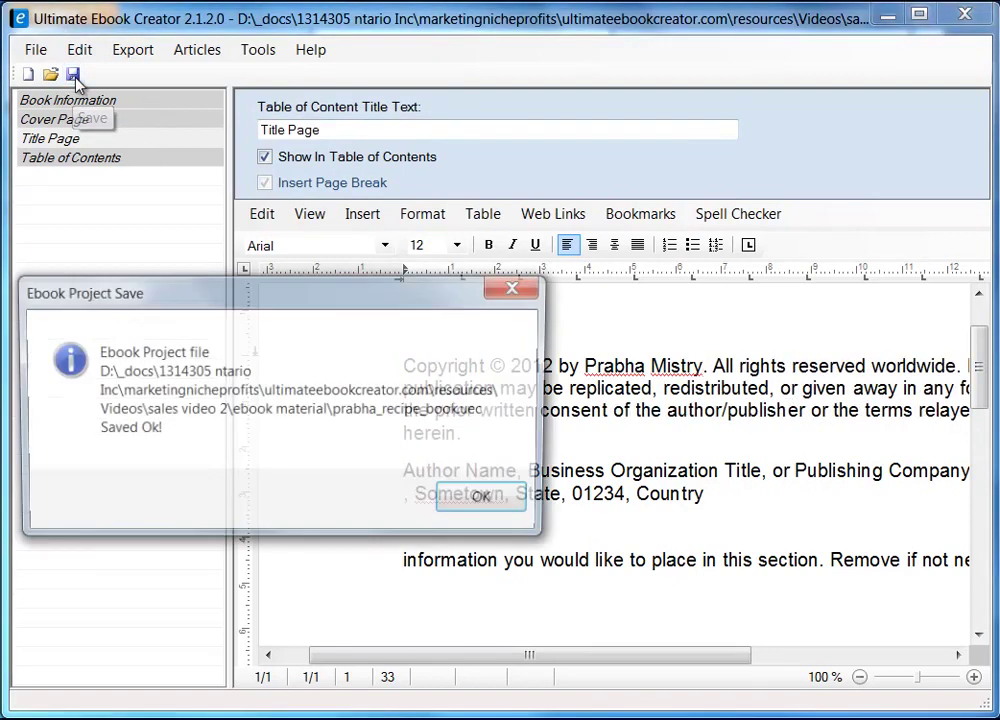
click(500, 506)
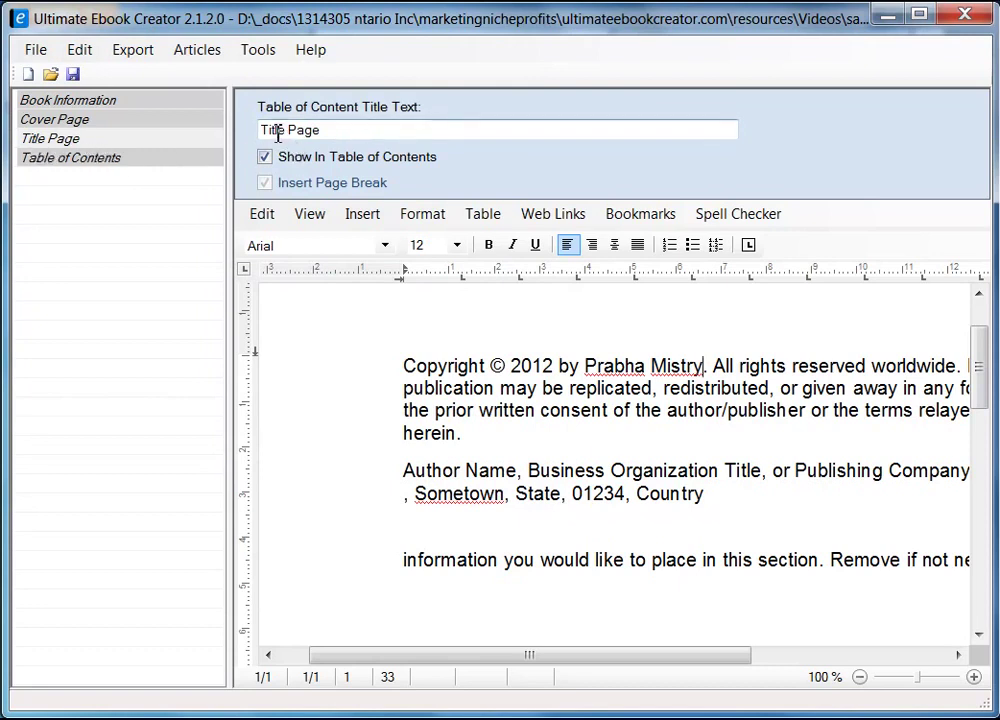
drag(330, 129, 179, 141)
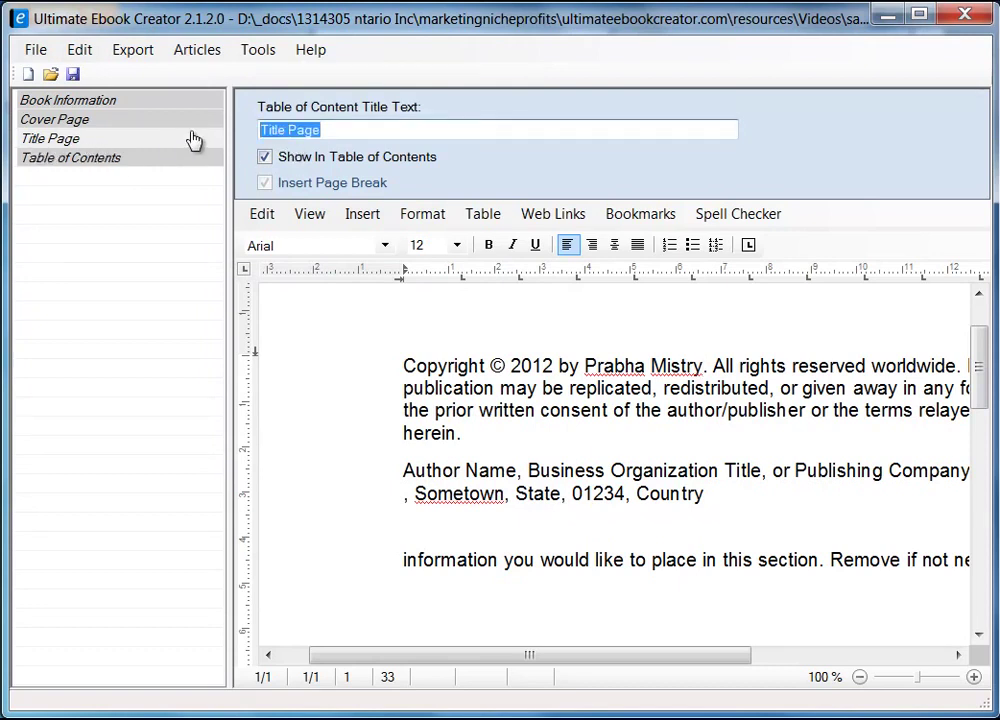
text(Copyright)
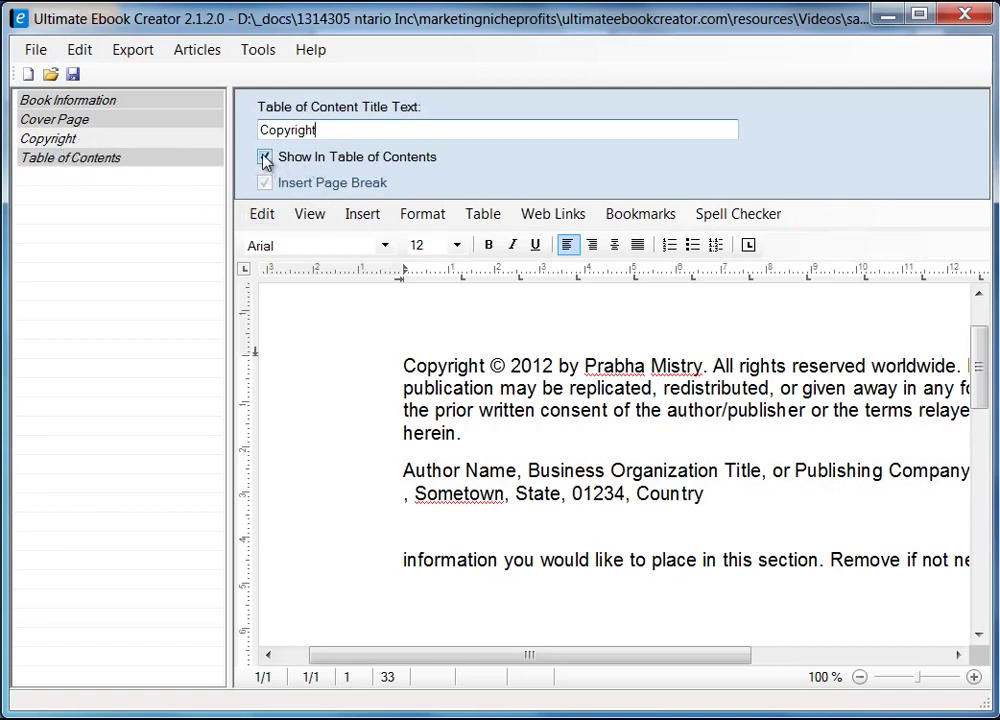
drag(330, 134, 217, 138)
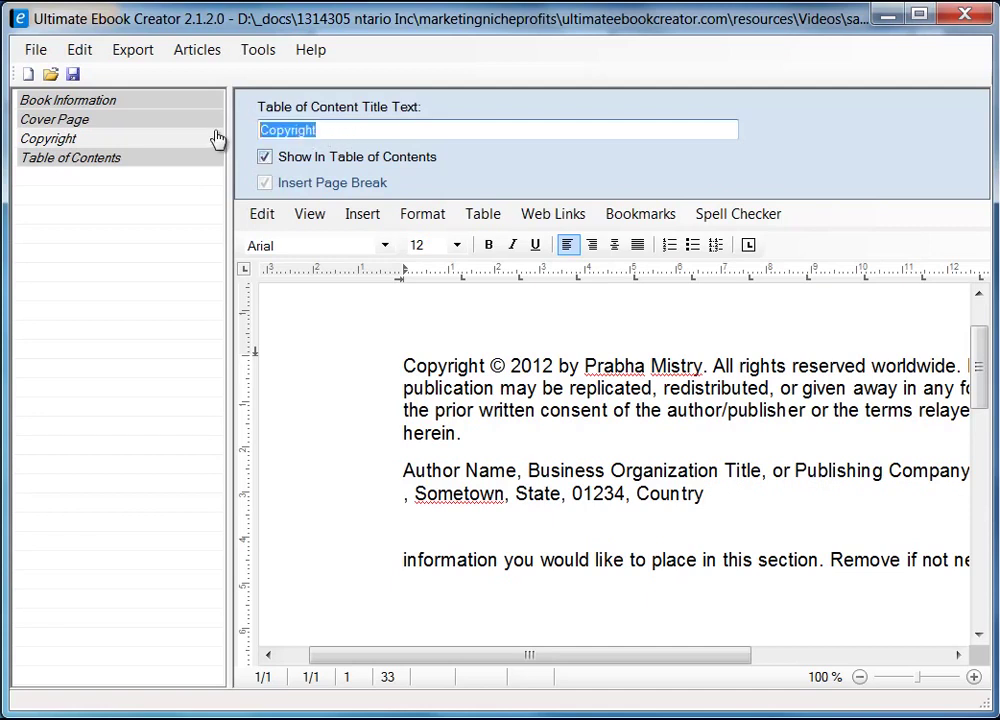
text(Title P)
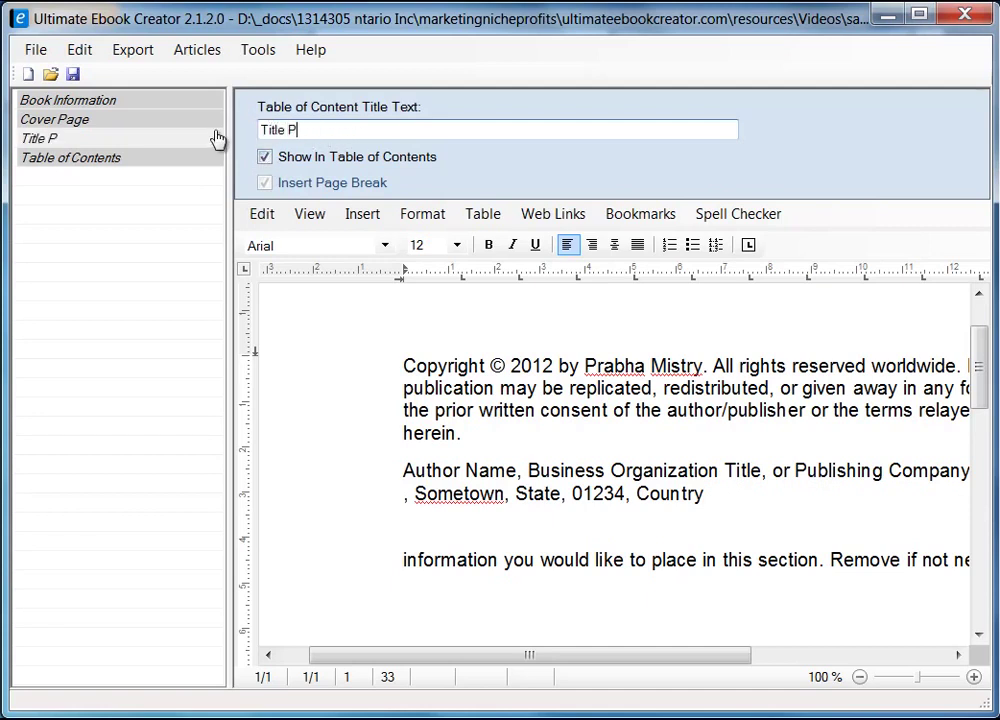
text(age)
- Add a chapter titled 'Breakfast' that is shown in the table of contents
right_click(97, 241)
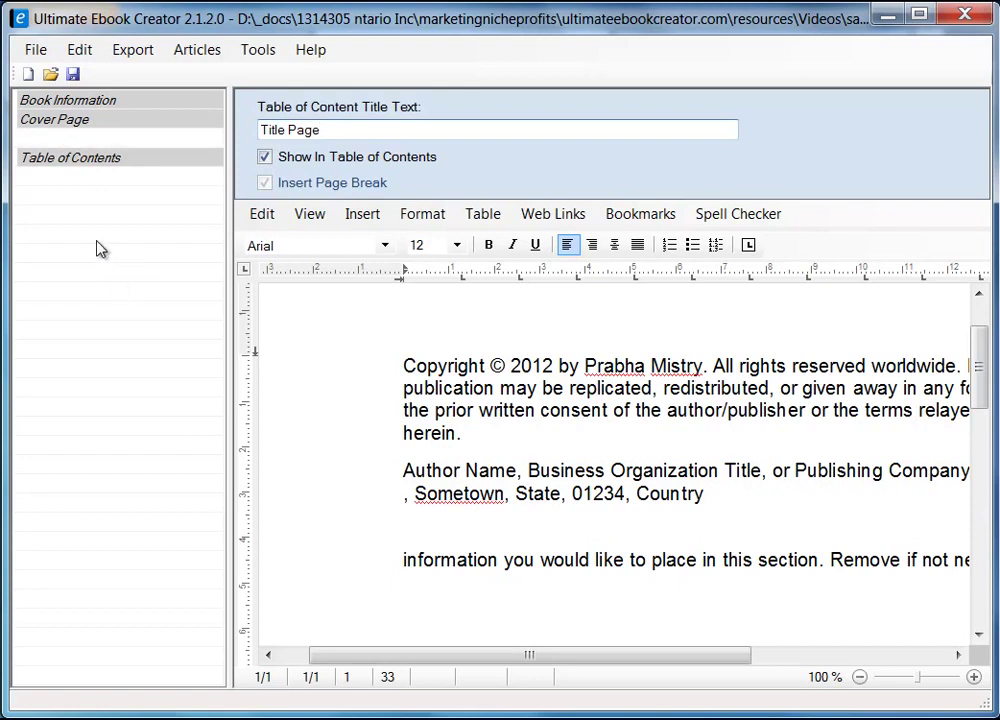
click(62, 201)
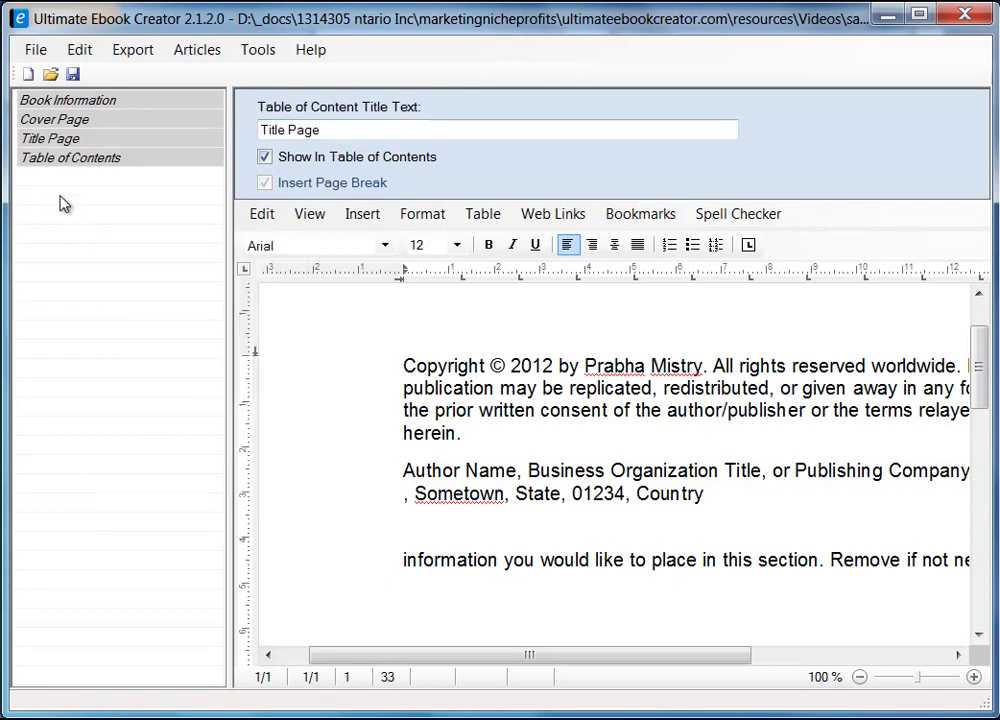
right_click(86, 242)
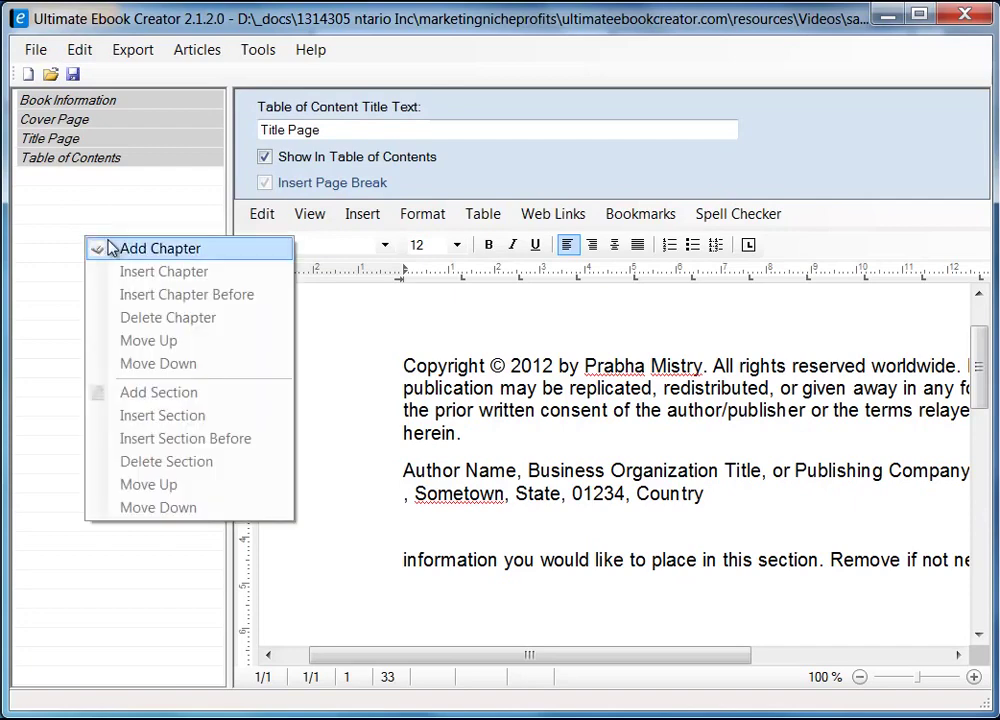
click(187, 255)
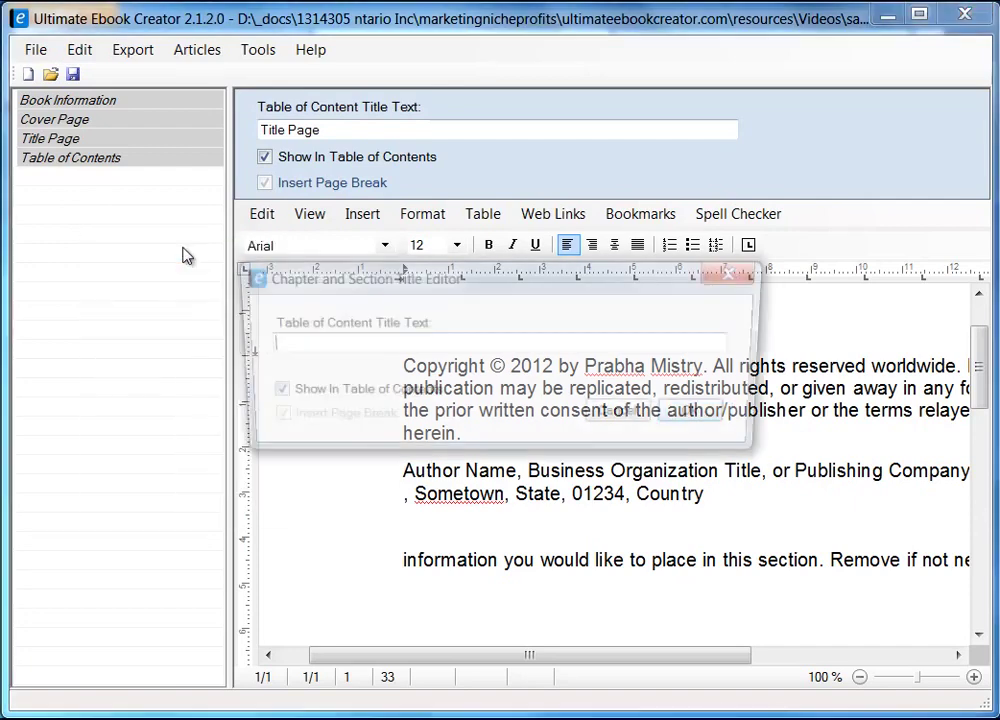
drag(362, 278, 251, 284)
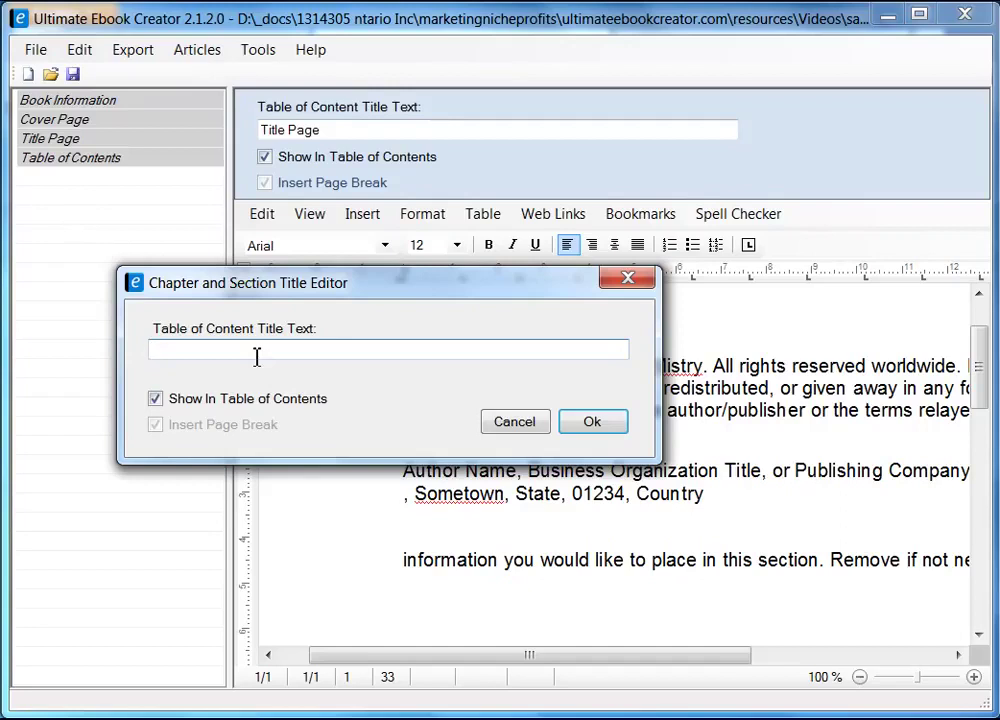
text(Breakfast)
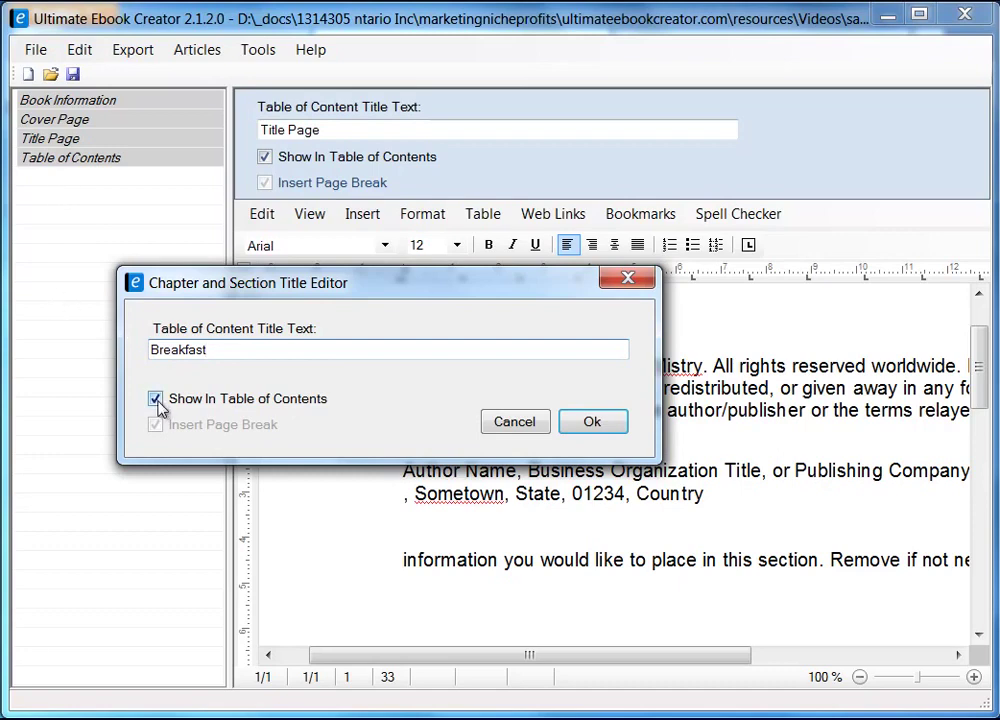
click(596, 420)
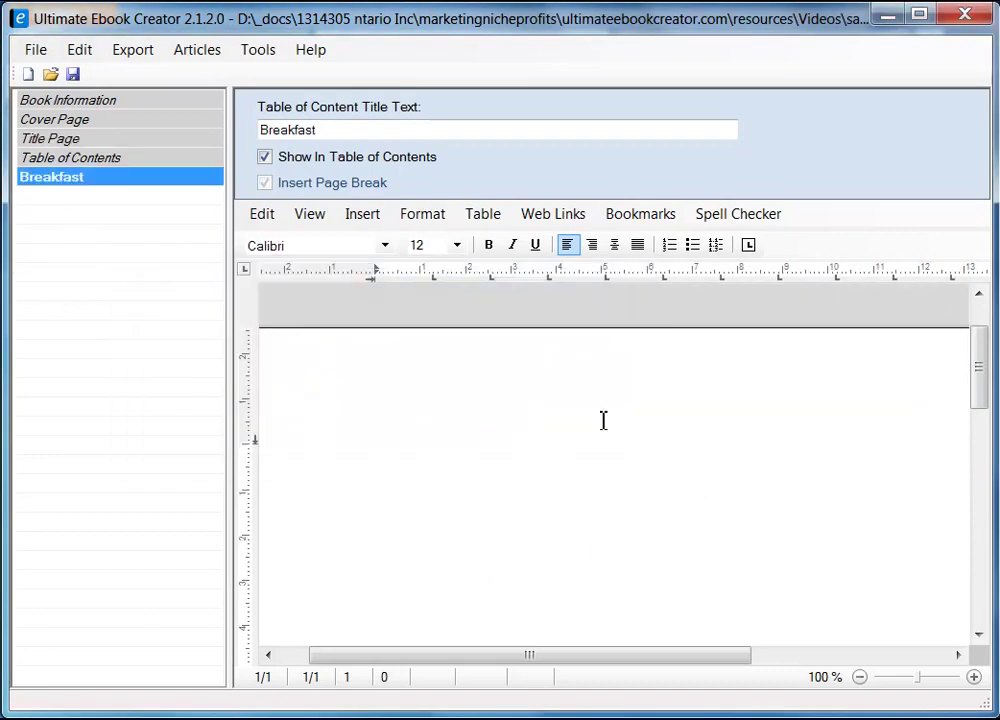
- Type 'Breakfast' on the chapter page followed by a new empty line
click(506, 425)
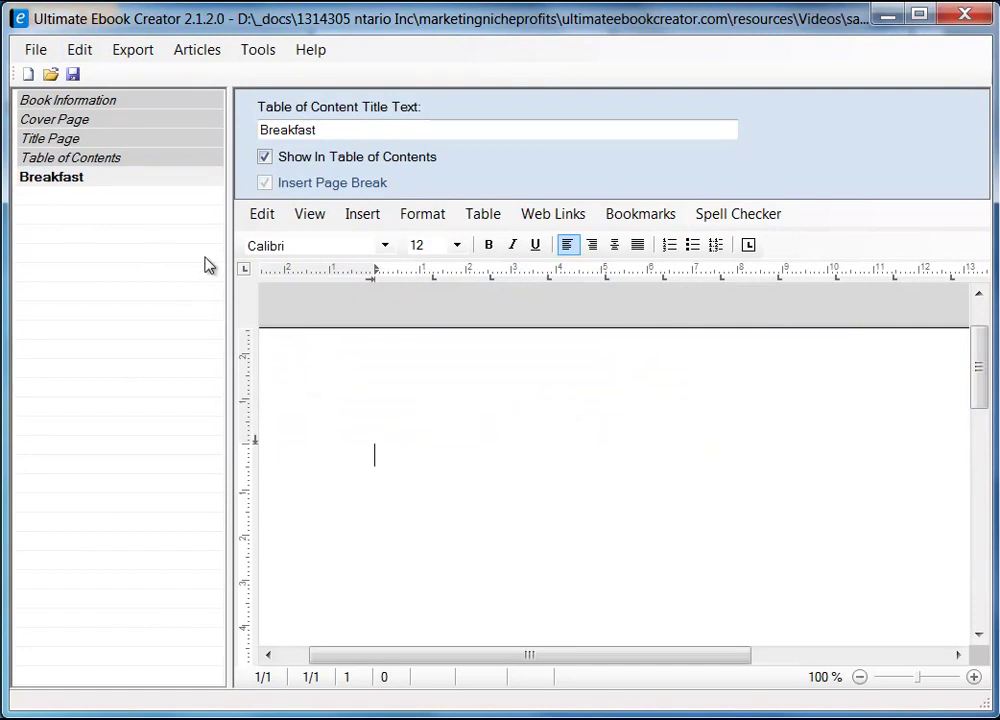
drag(230, 261, 203, 263)
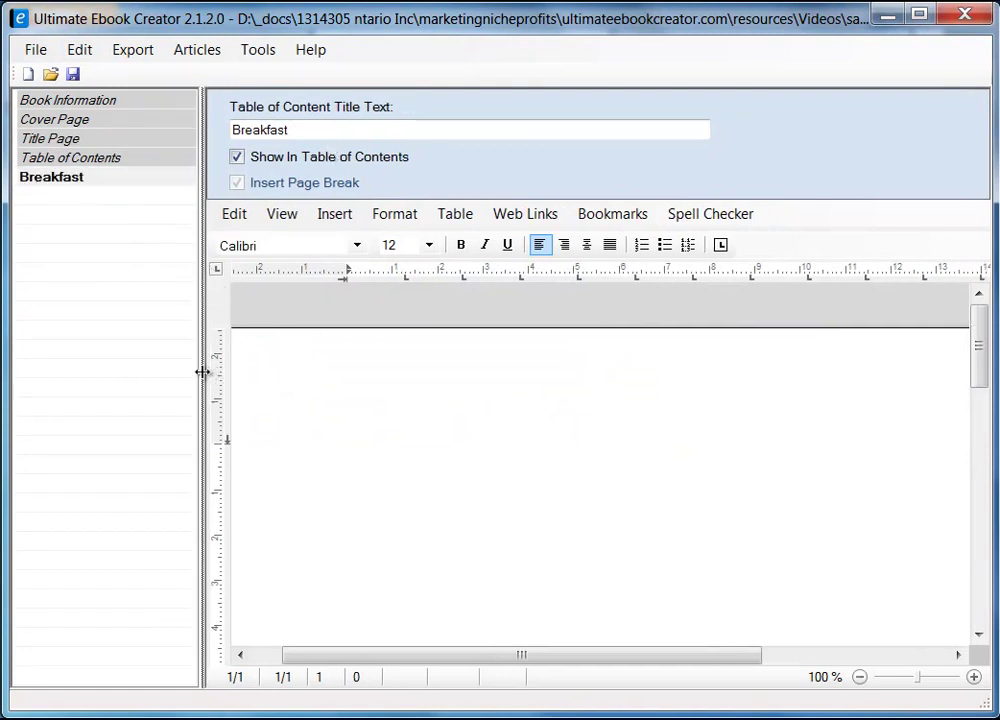
drag(202, 372, 220, 373)
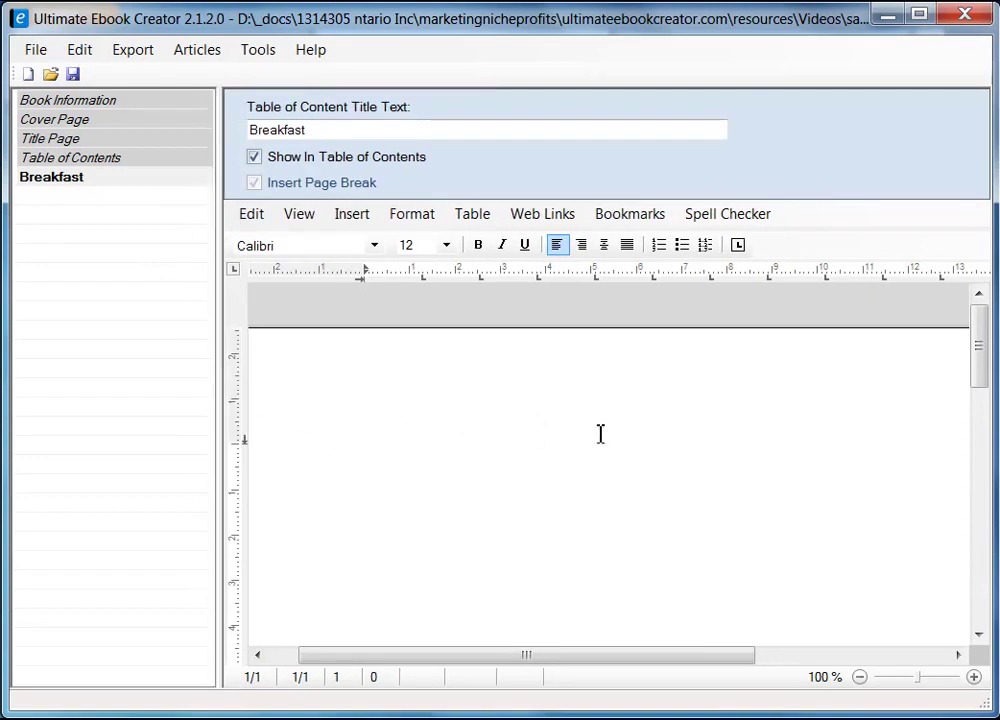
text(Breakfast)
key(Return)
key(Return)
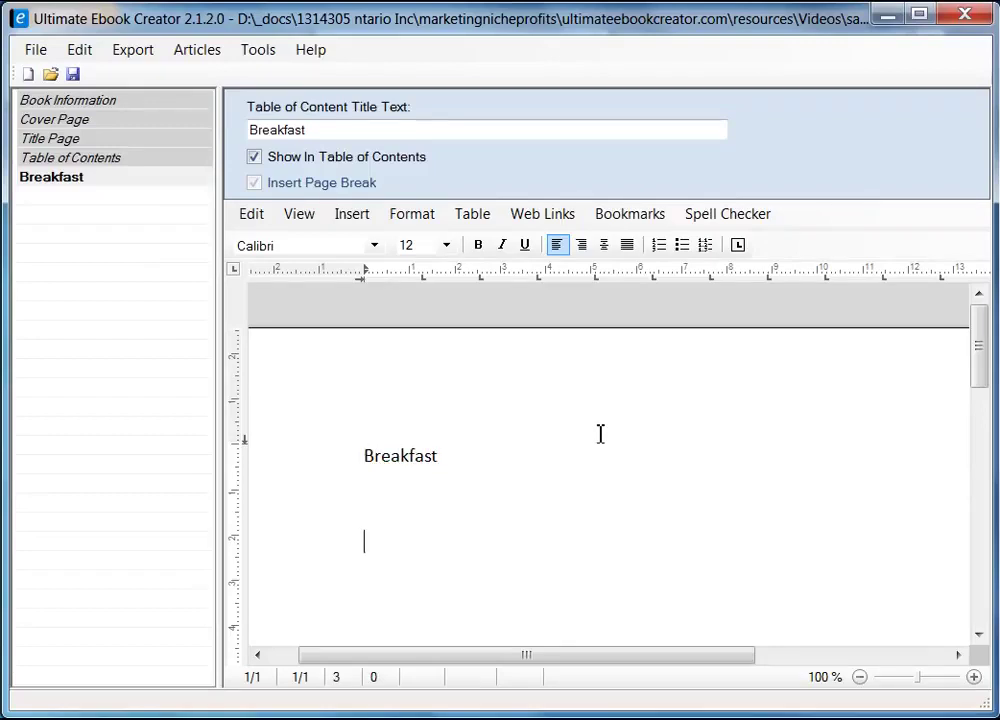
- Style the 'Breakfast' line as heading 1
key(Up)
key(shift+End)
click(425, 219)
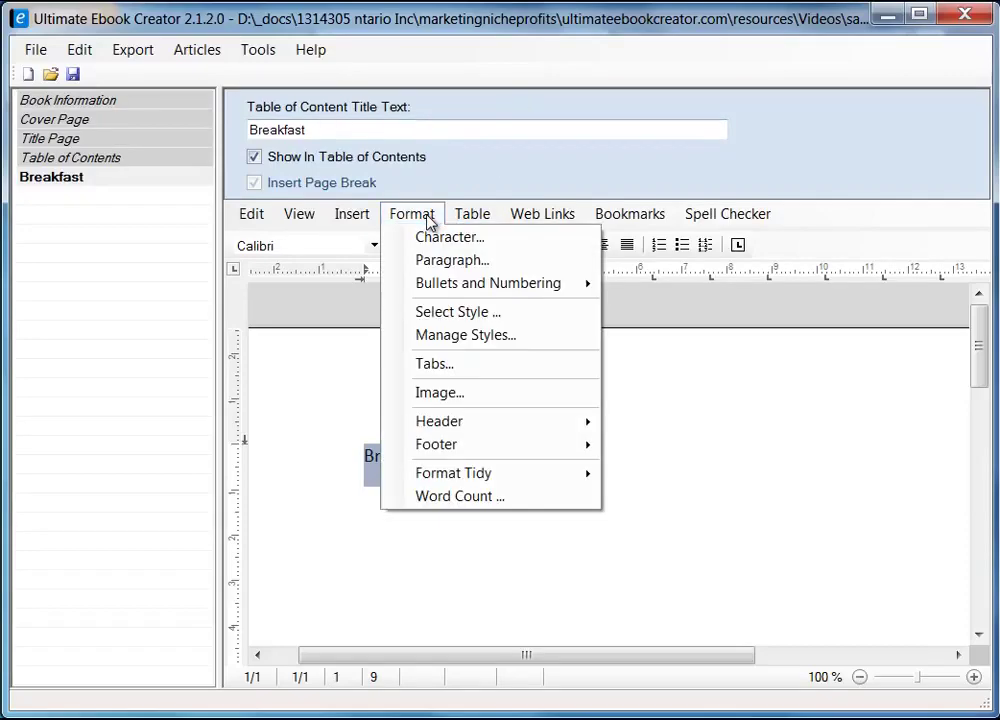
click(497, 316)
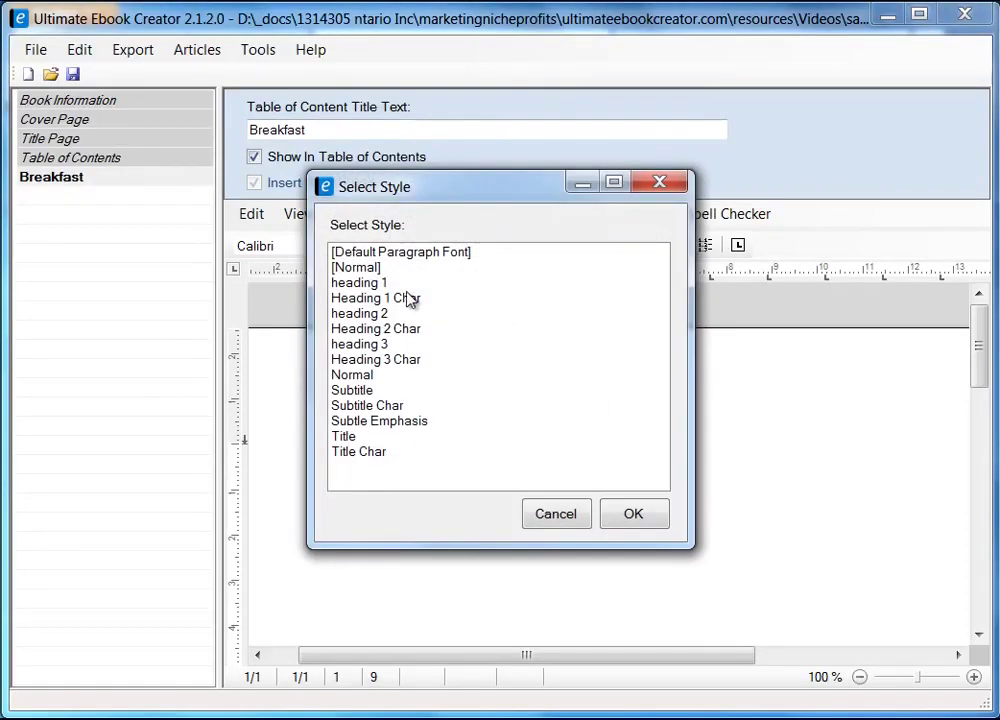
click(345, 283)
click(646, 516)
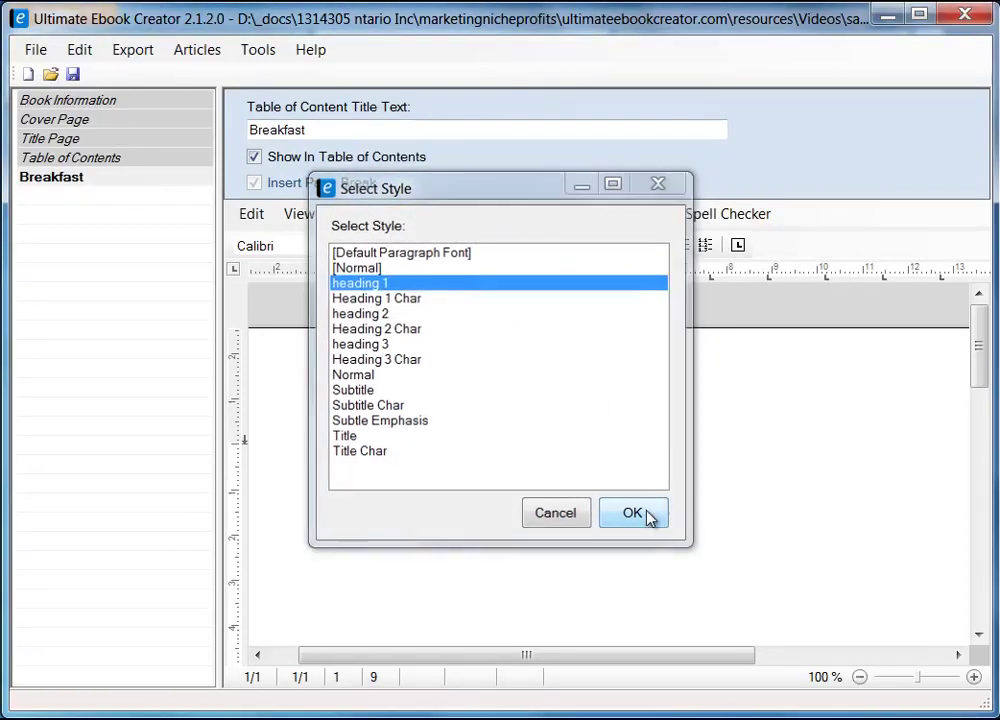
click(391, 528)
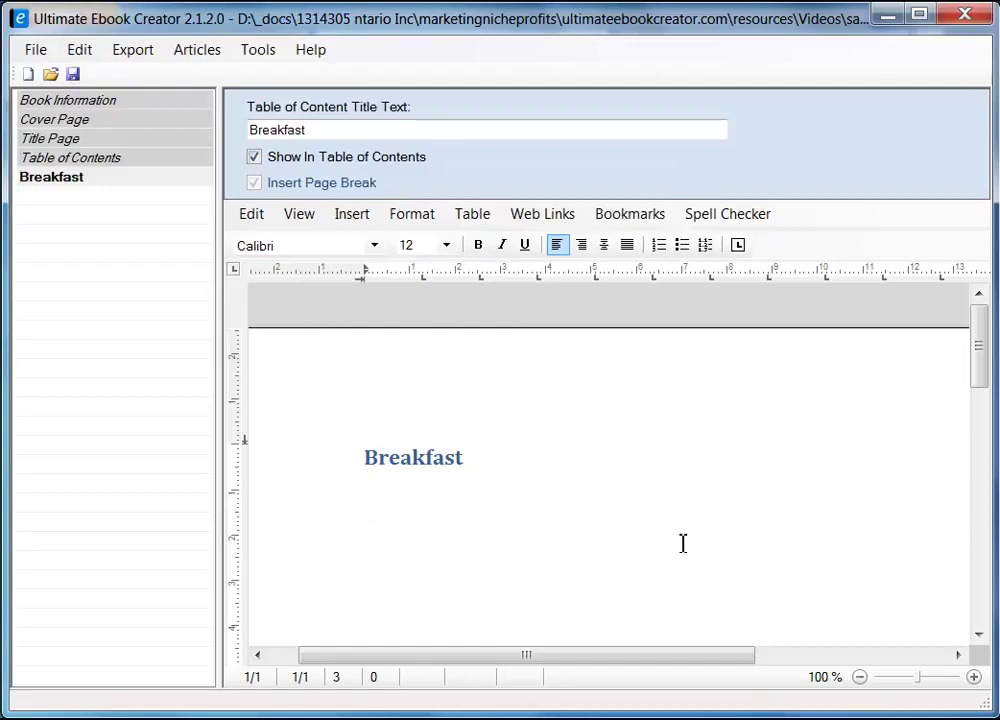
- Type 'Here are all my favorite recipes', correcting 'favorite' from the spelling suggestions
text(this is t)
key(shift+Home)
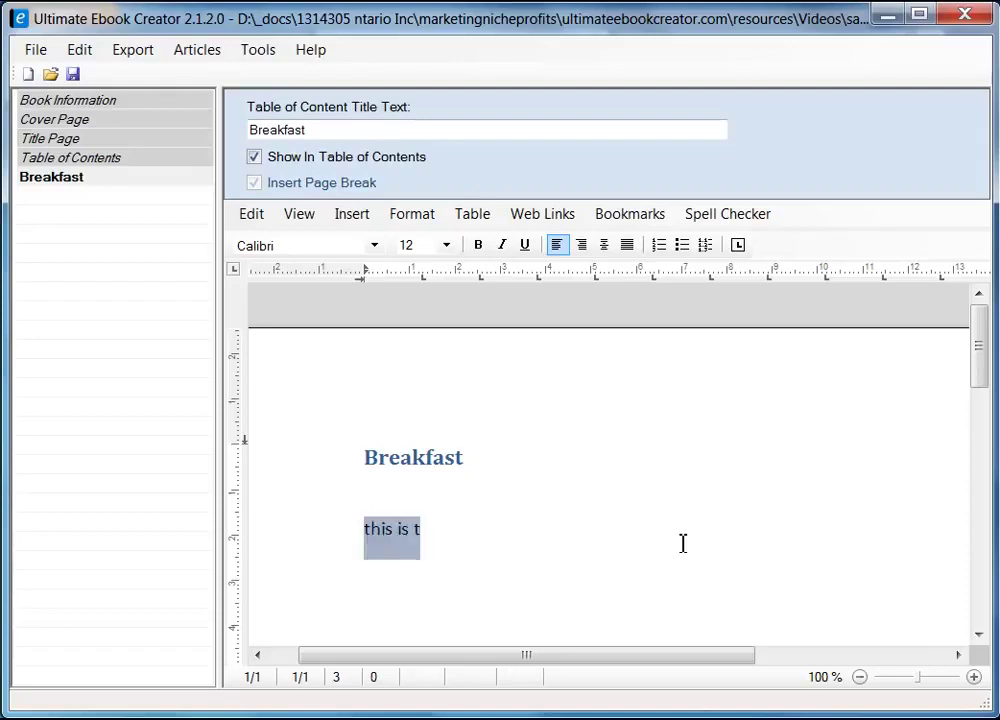
text(Here are all)
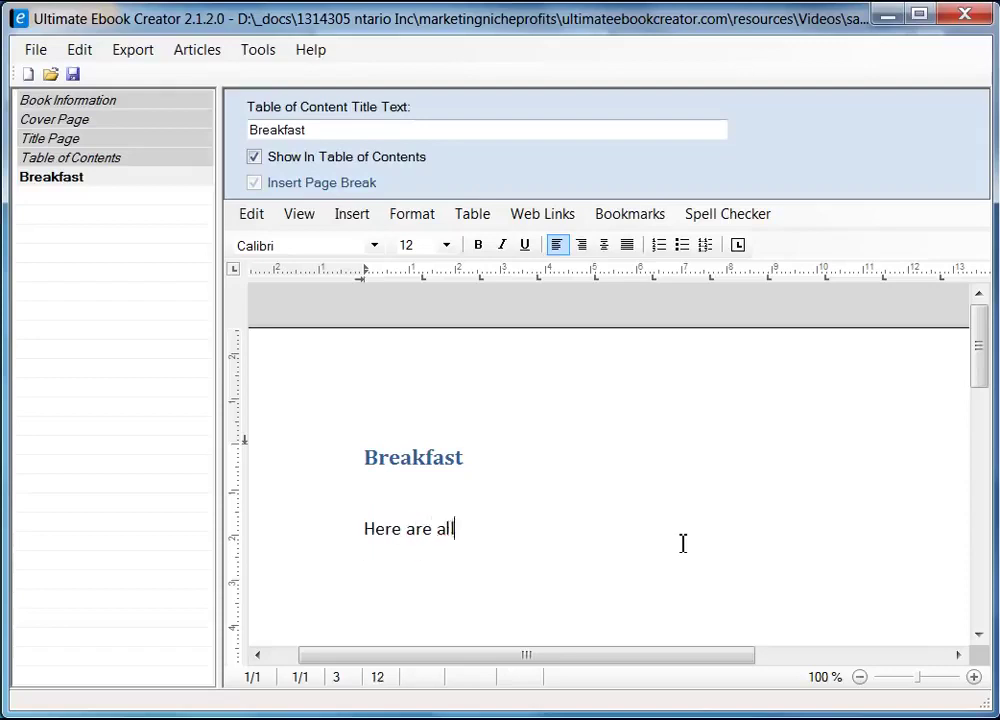
text( my fav)
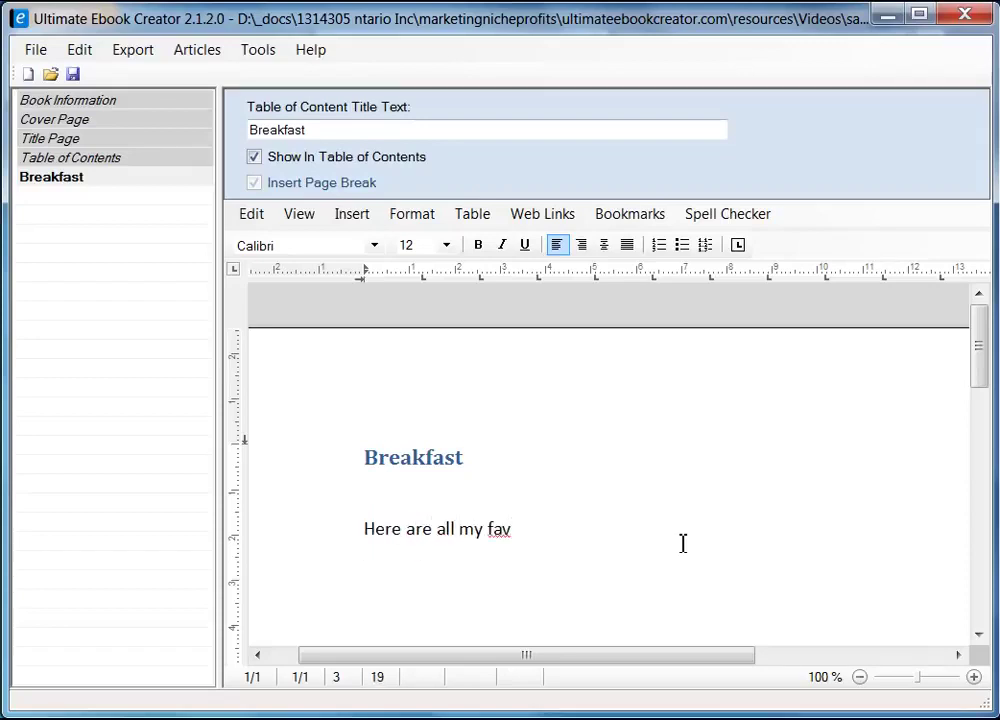
text(a)
key(BackSpace)
text(oraite re)
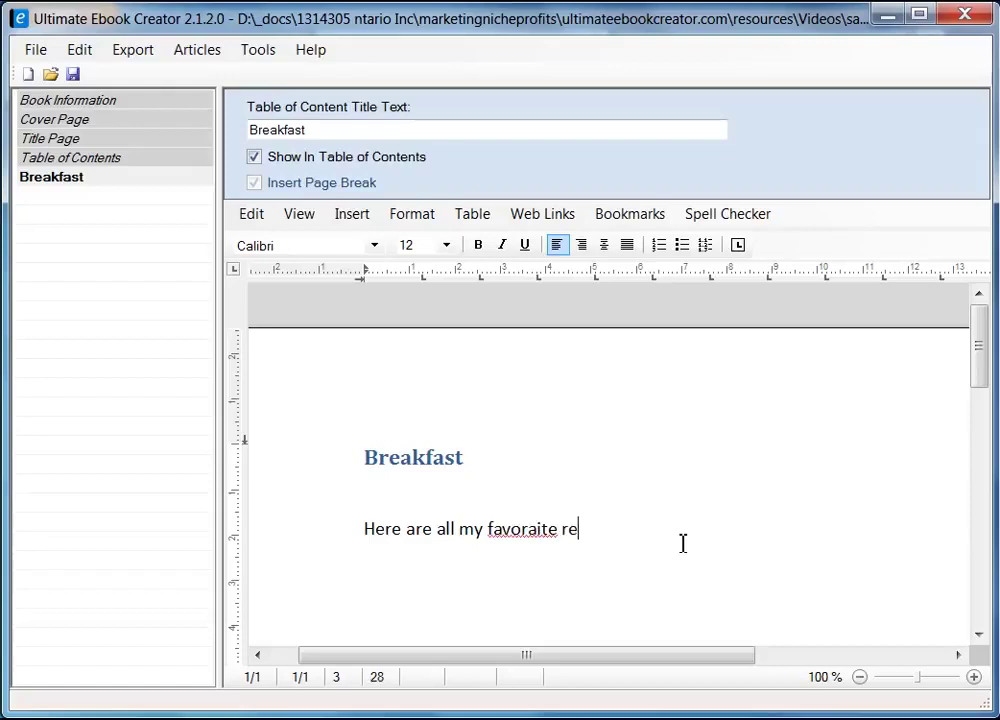
key(Left)
key(Left)
key(Left)
right_click(527, 533)
click(590, 552)
click(607, 529)
text(cipes)
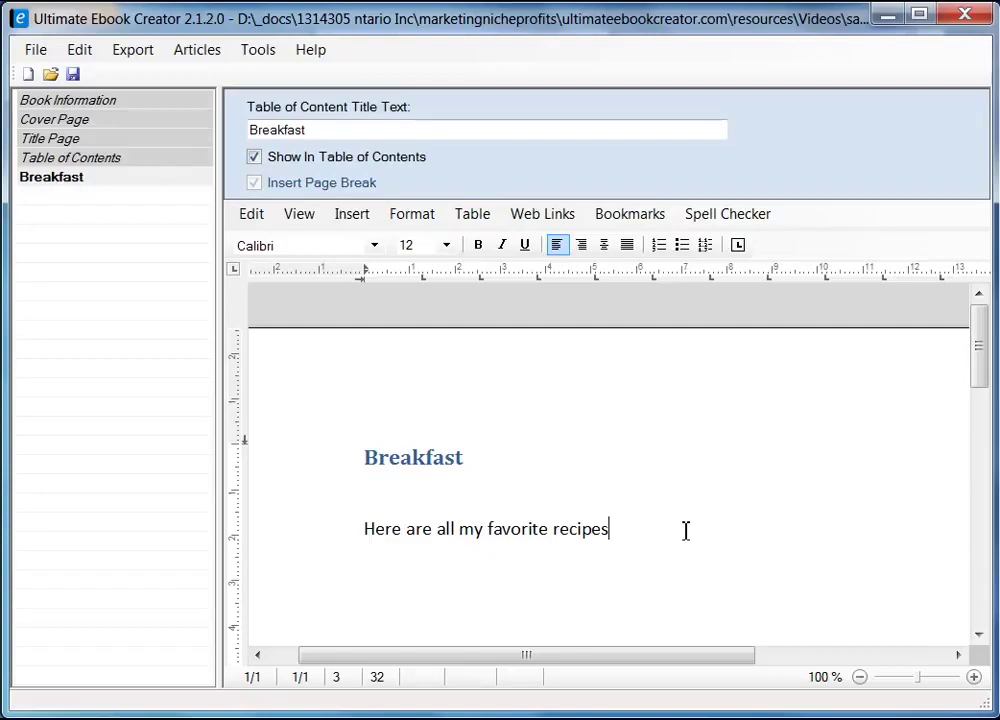
- Finish the sentence with 'that i enjoy for breakfast.', fixing the misspelling
text(that i enjoy for beakfast)
key(Left)
key(Left)
key(Left)
key(Left)
key(Left)
key(Left)
key(Left)
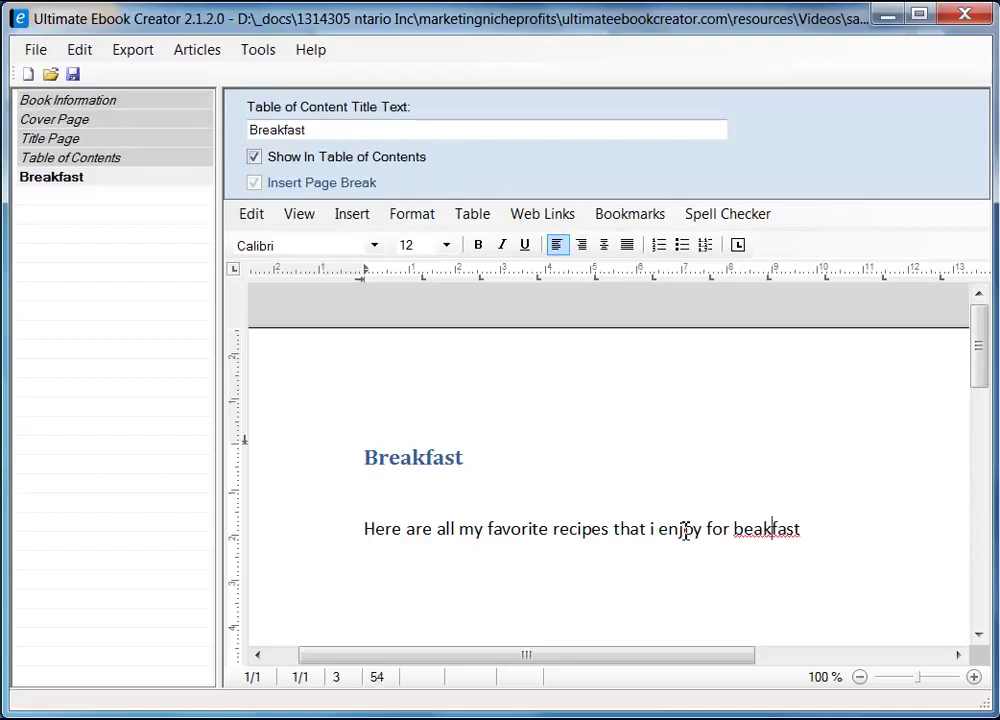
text(r)
key(End)
text(.)
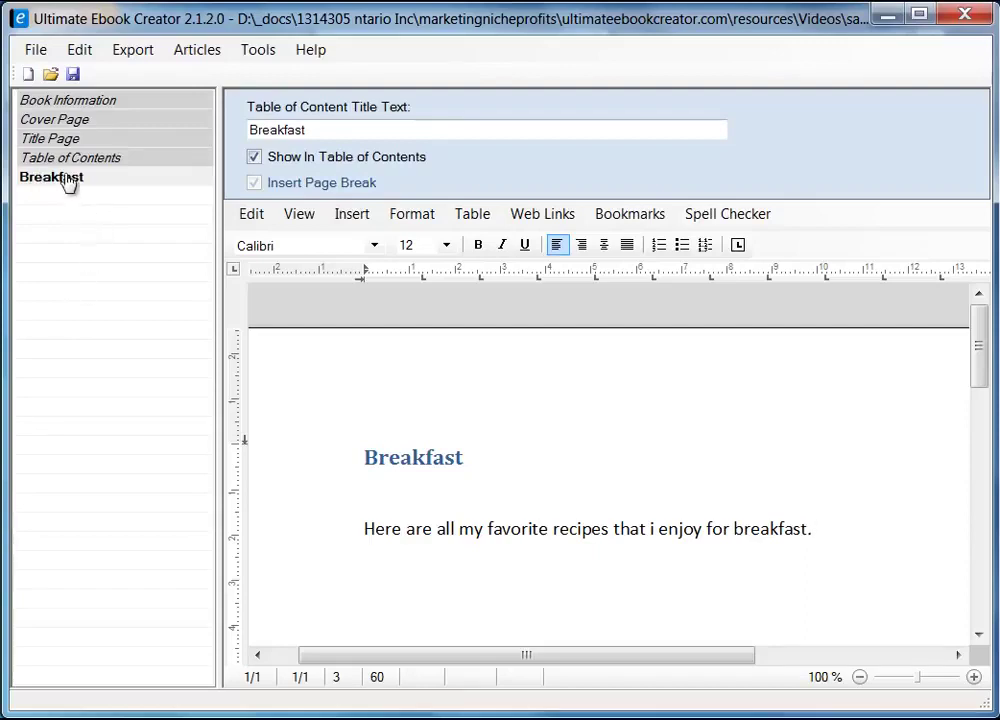
- Start adding a new section under the Breakfast chapter
click(52, 177)
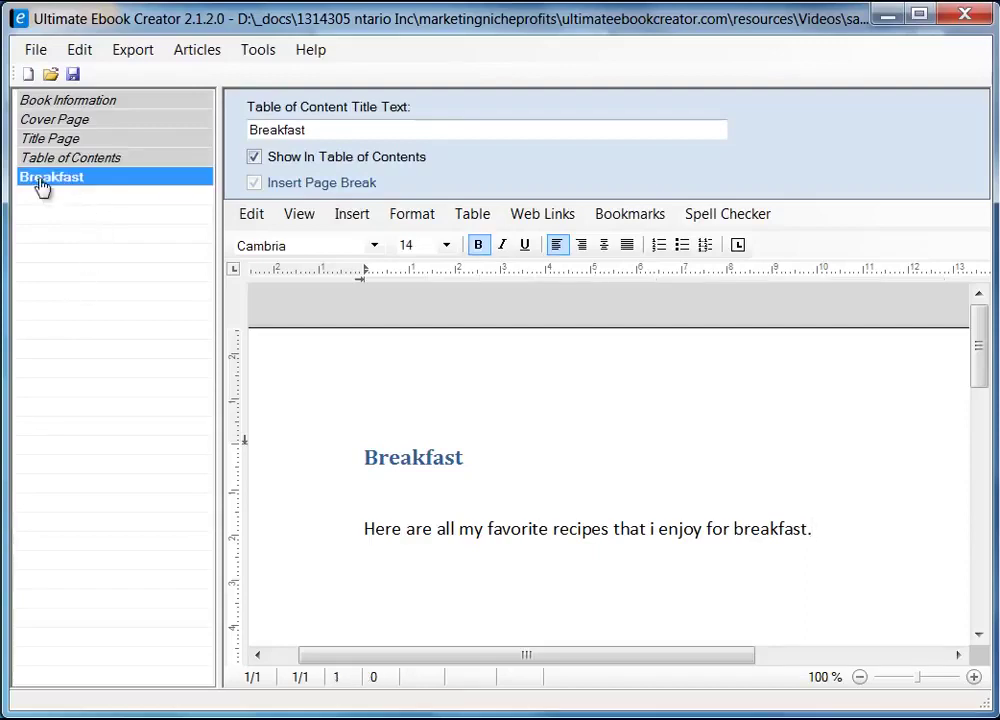
right_click(99, 179)
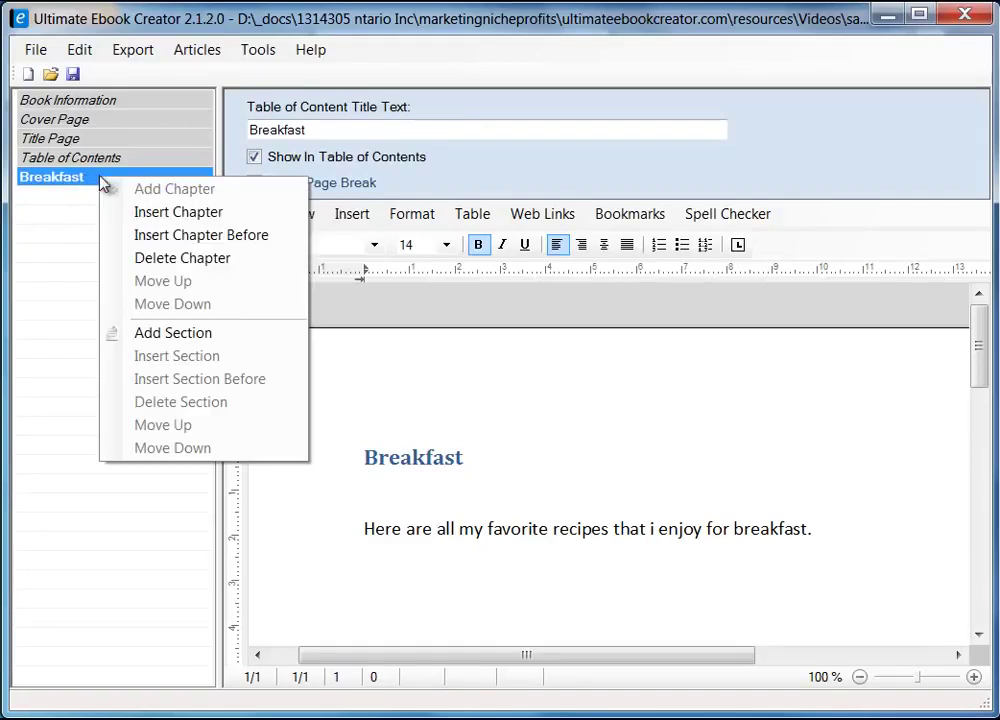
click(196, 340)
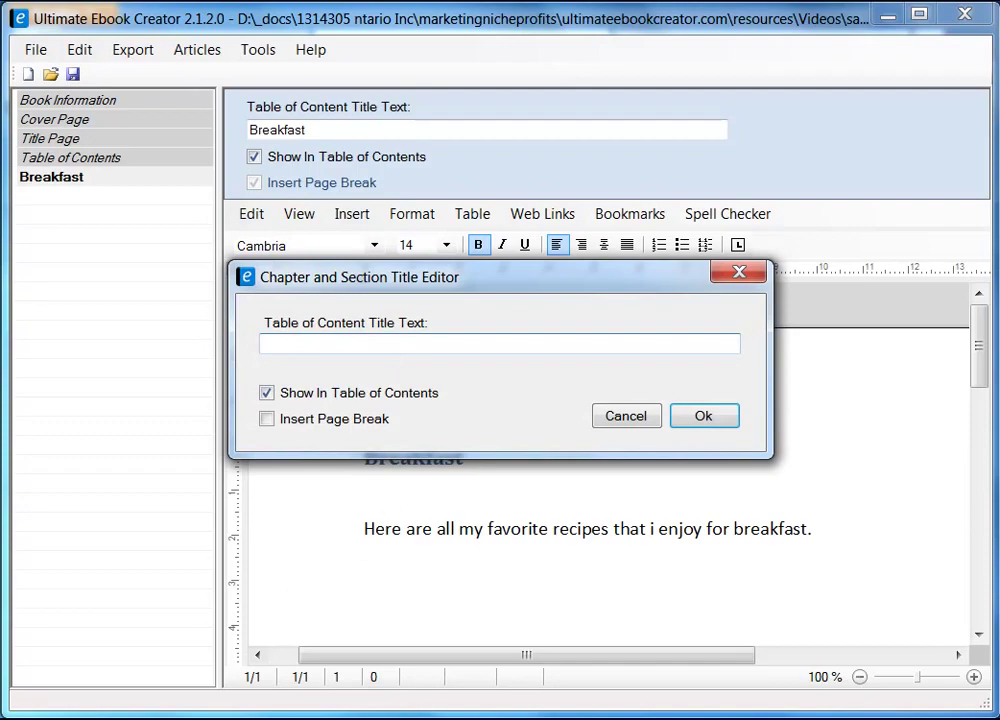
- Copy the 'Easy Broccoli Quiche' title from the Firefox recipe page for the section title
key(alt+Tab)
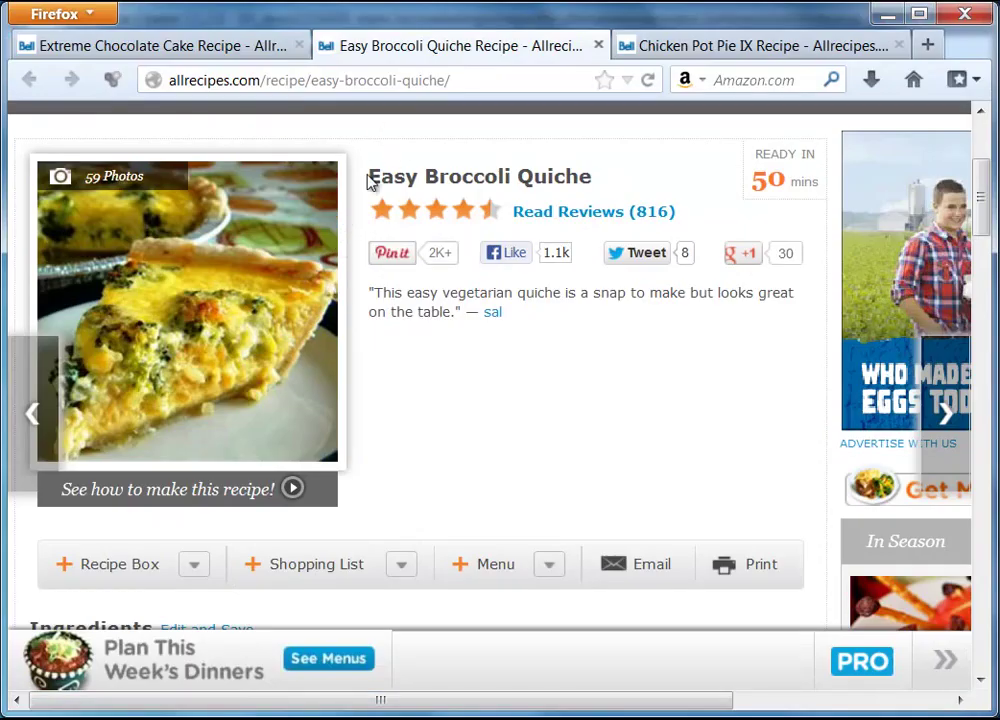
drag(510, 312, 495, 176)
click(480, 174)
drag(376, 176, 596, 183)
right_click(577, 181)
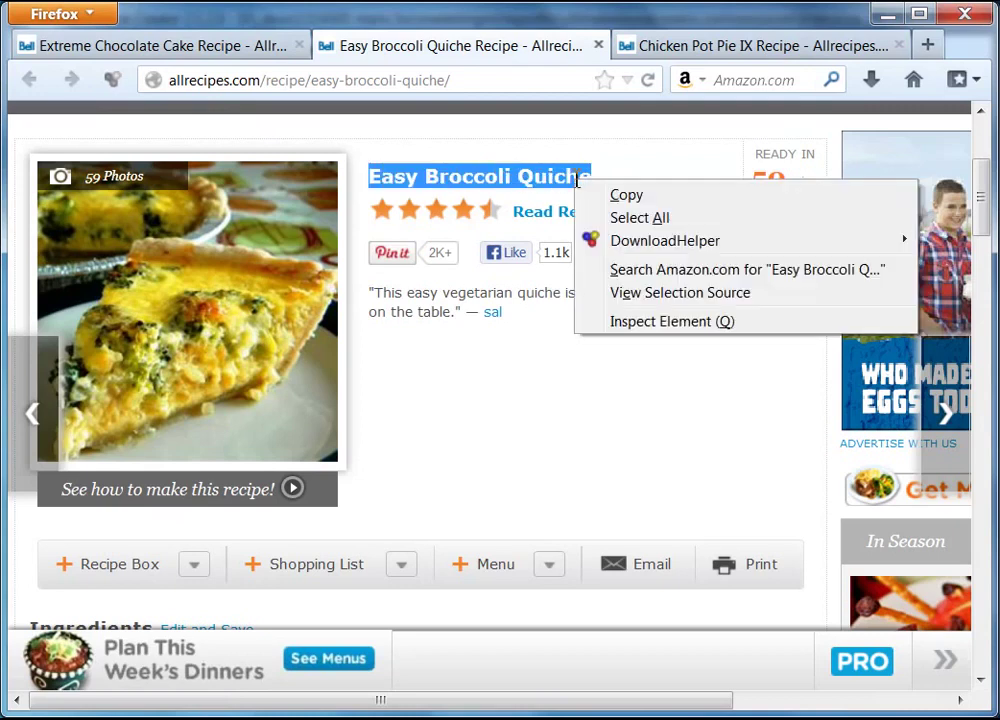
click(627, 197)
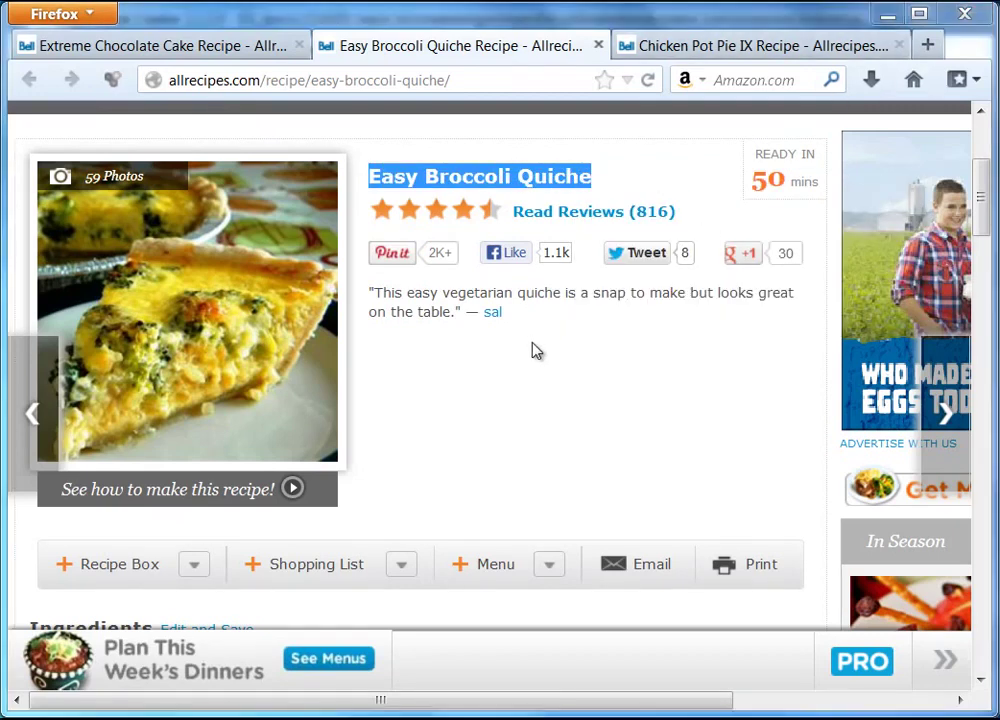
key(alt+Tab)
right_click(342, 343)
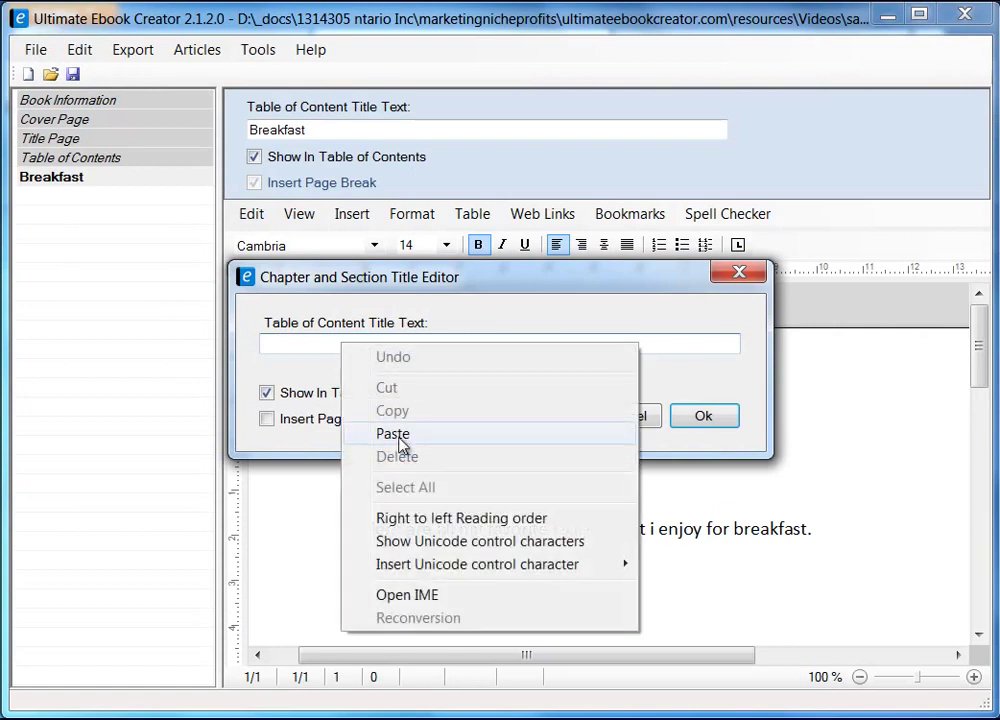
- Paste 'Easy Broccoli Quiche' as the section title, enable Insert Page Break, and confirm
click(393, 434)
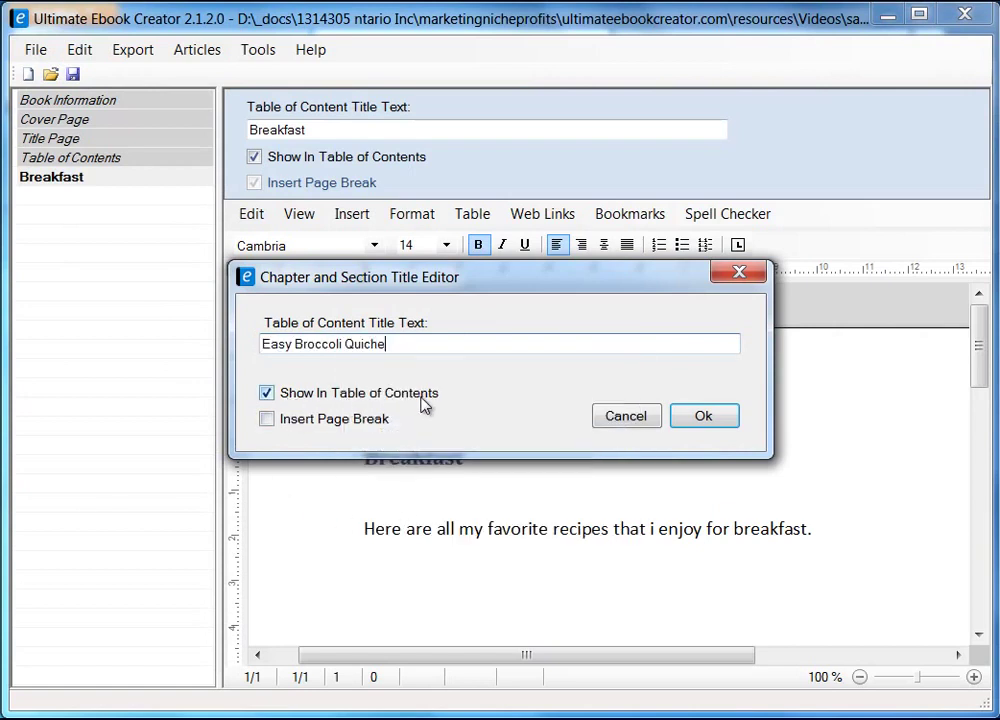
click(269, 421)
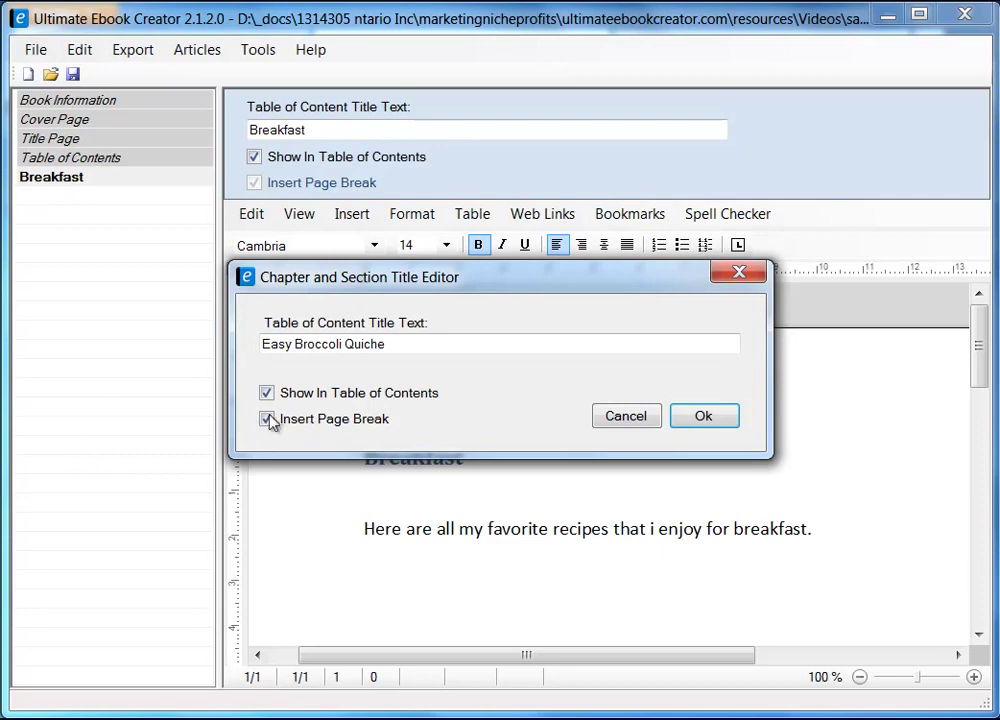
drag(446, 277, 485, 270)
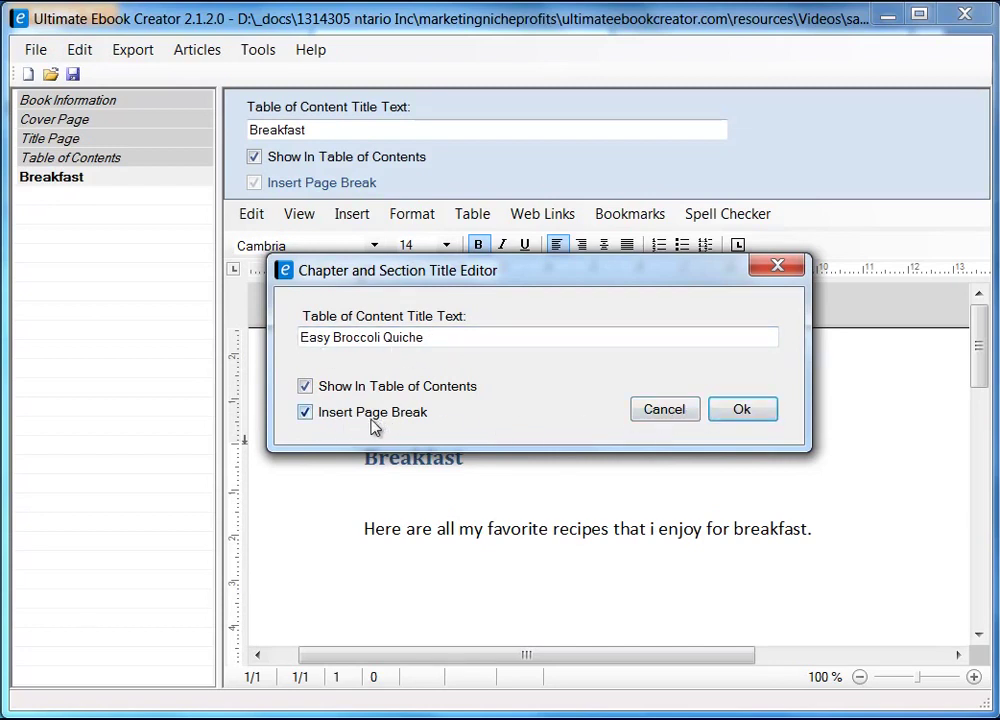
click(748, 413)
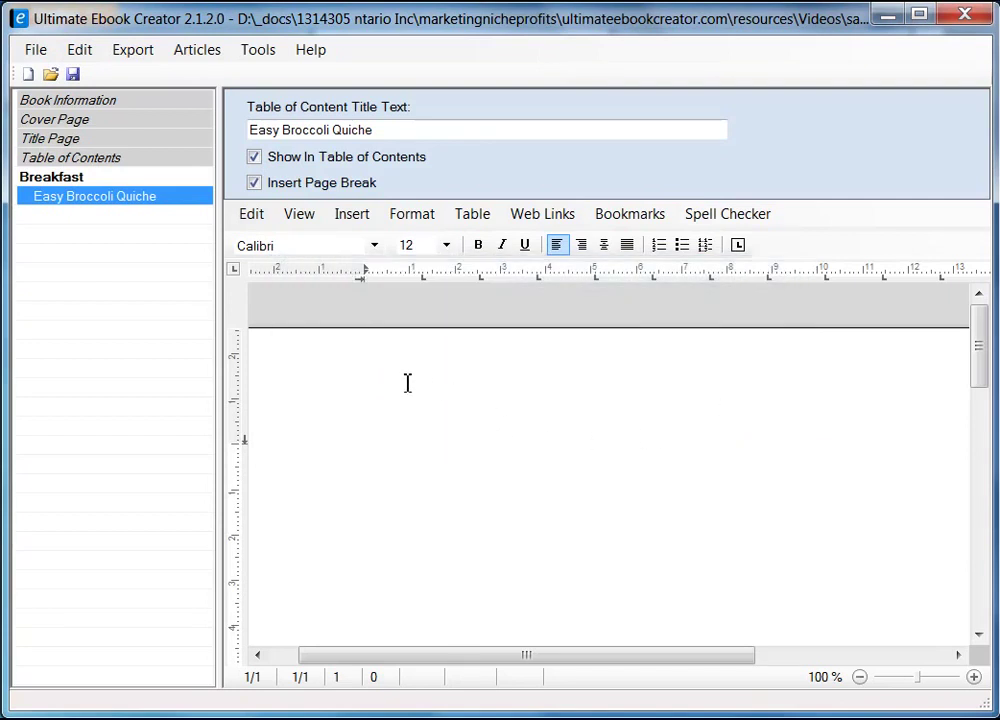
- Type 'Easy Broccoli Quiche' at the top of the quiche section page with a line below
click(72, 177)
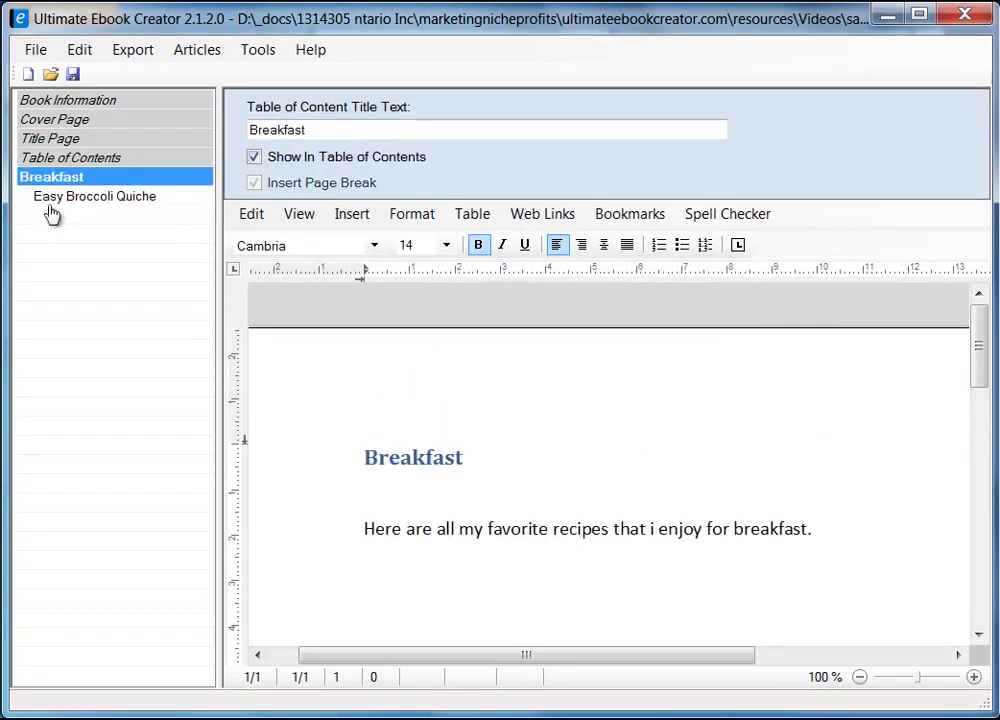
click(77, 202)
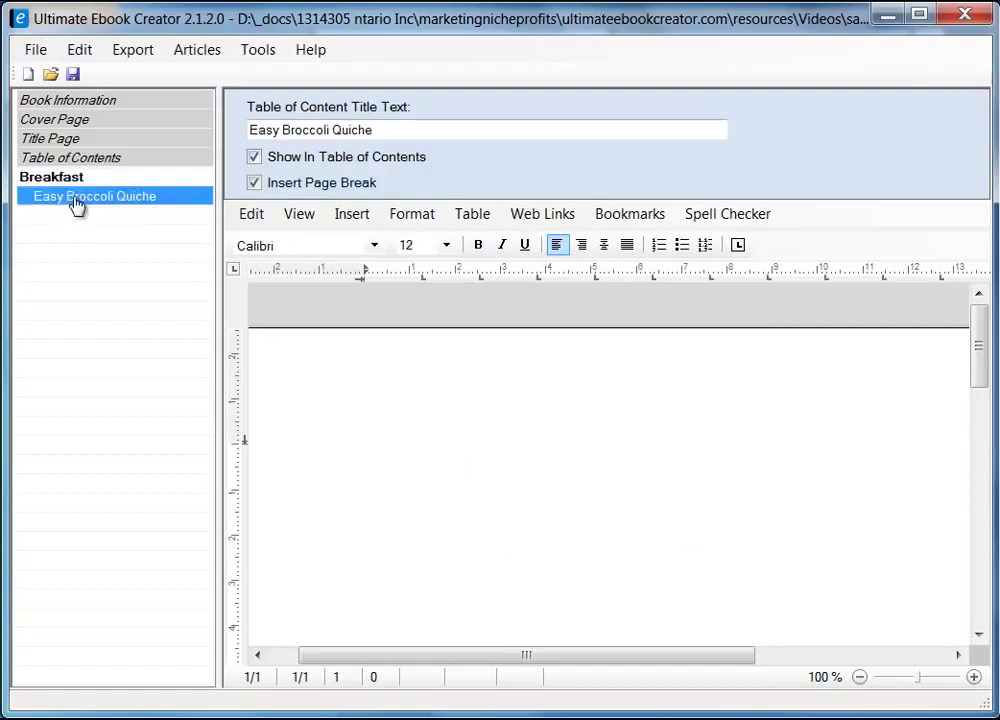
click(500, 440)
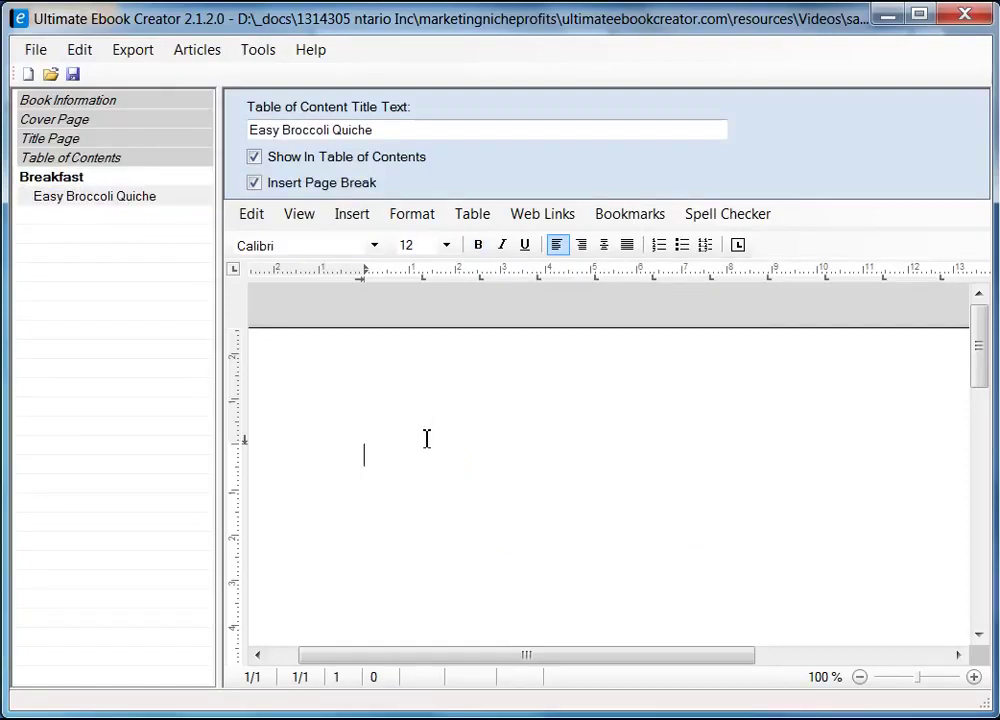
text(Easy Broccolie)
key(BackSpace)
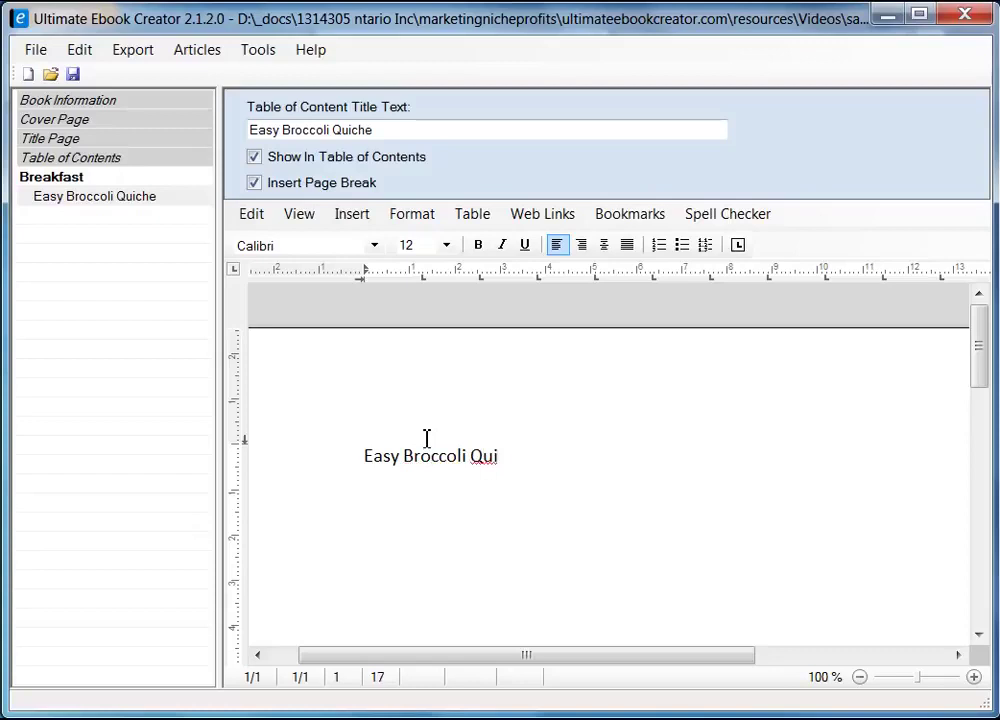
text(Quiche)
key(Return)
key(Return)
key(alt+Tab)
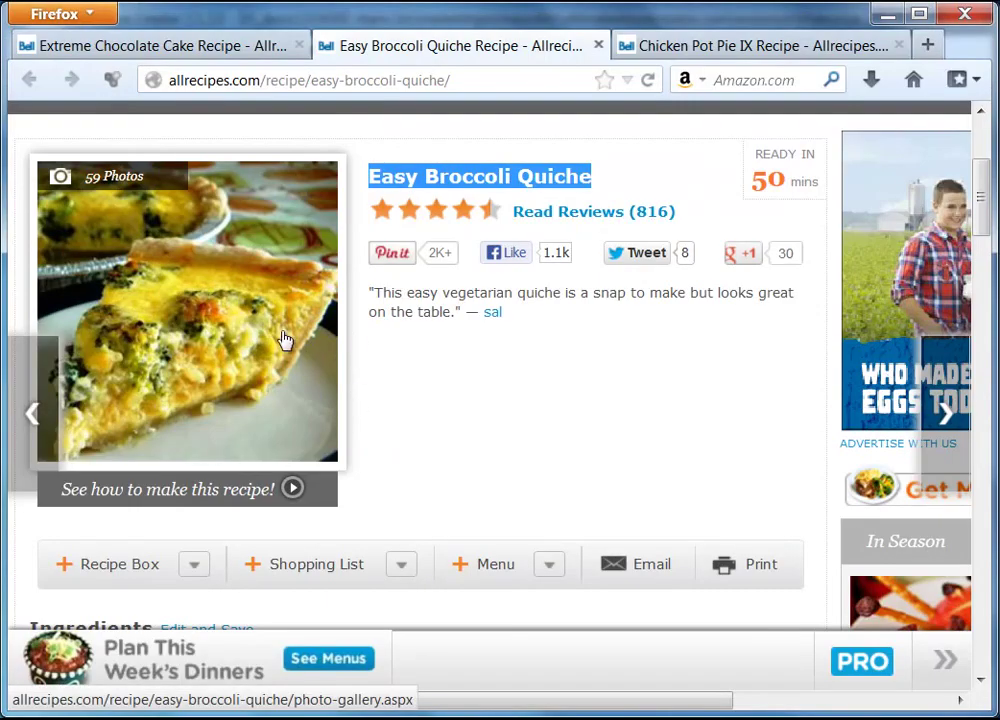
click(887, 14)
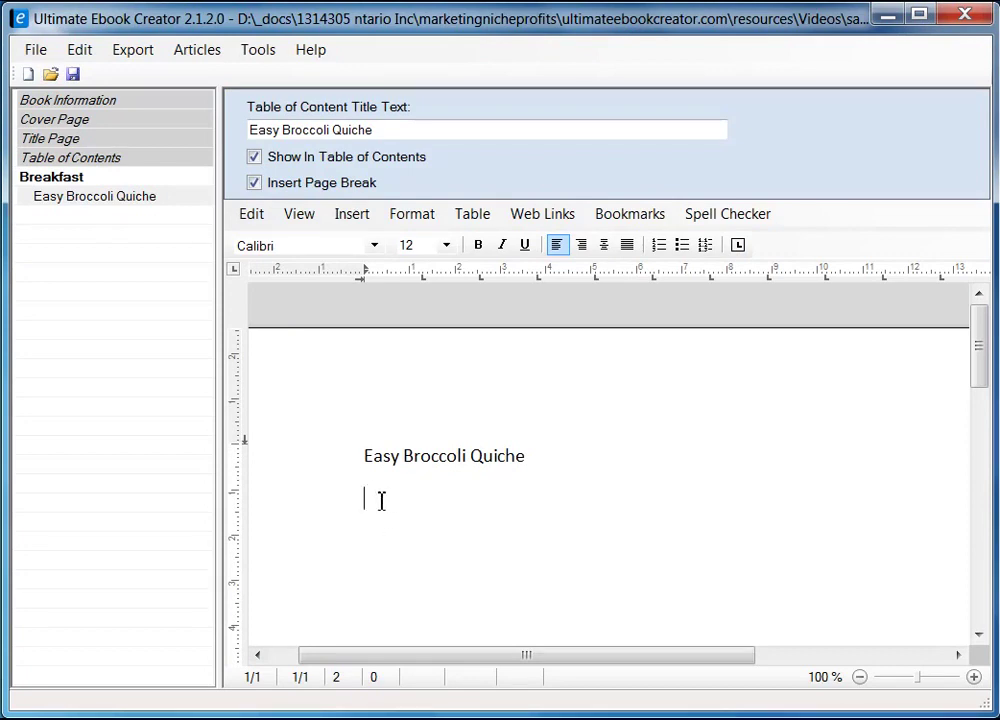
- Put the cursor on the empty line below the Easy Broccoli Quiche heading
click(351, 215)
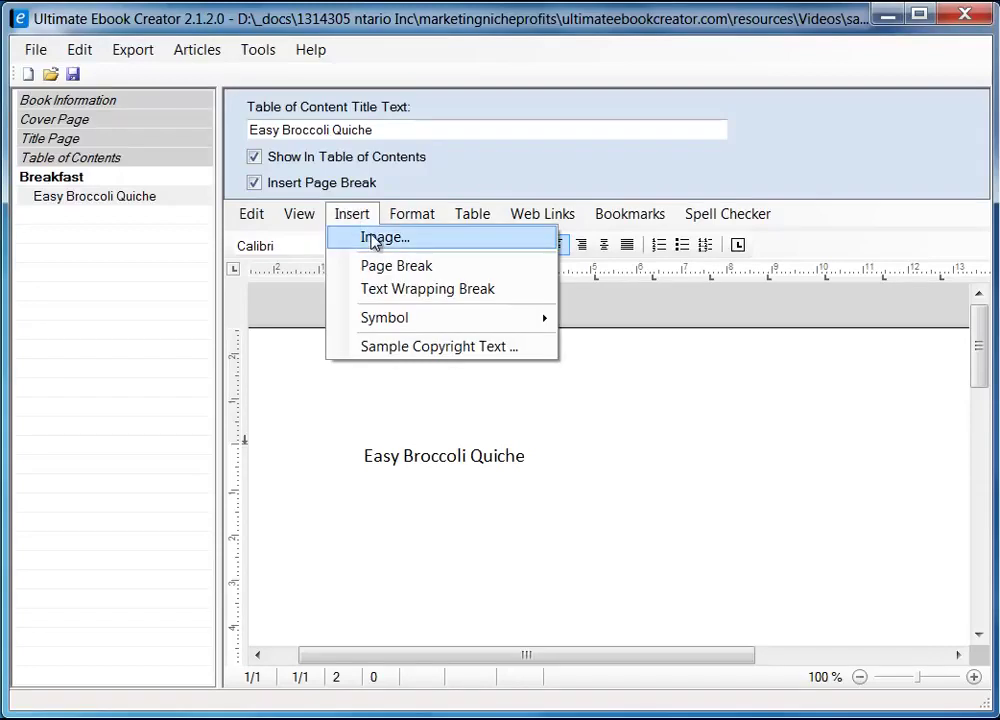
click(376, 510)
right_click(371, 512)
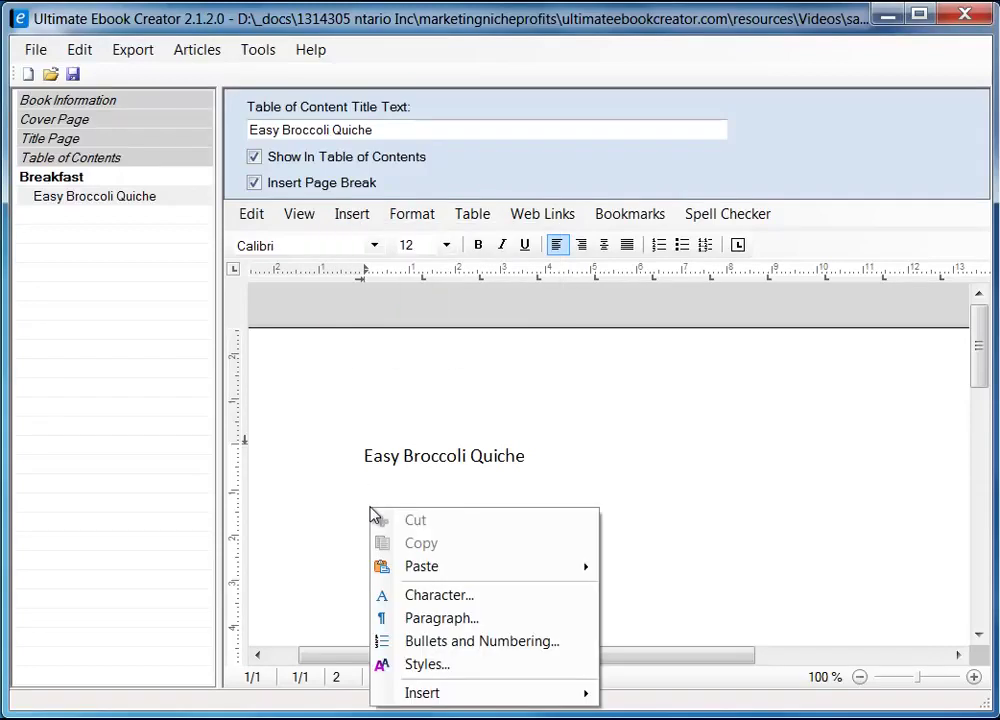
mouse_move(446, 701)
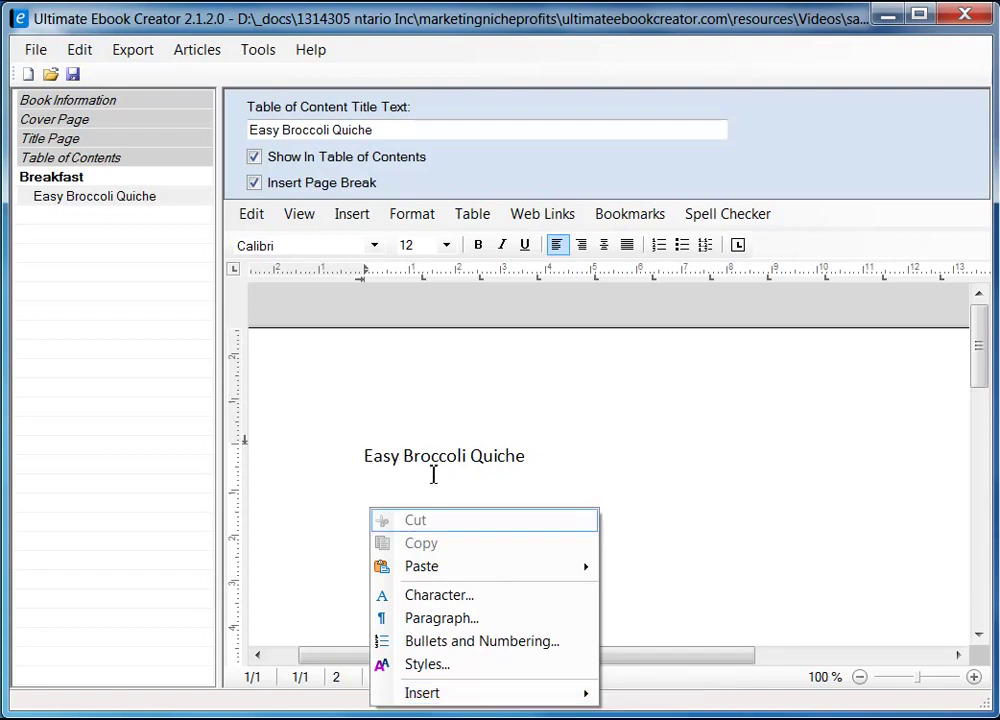
mouse_move(597, 699)
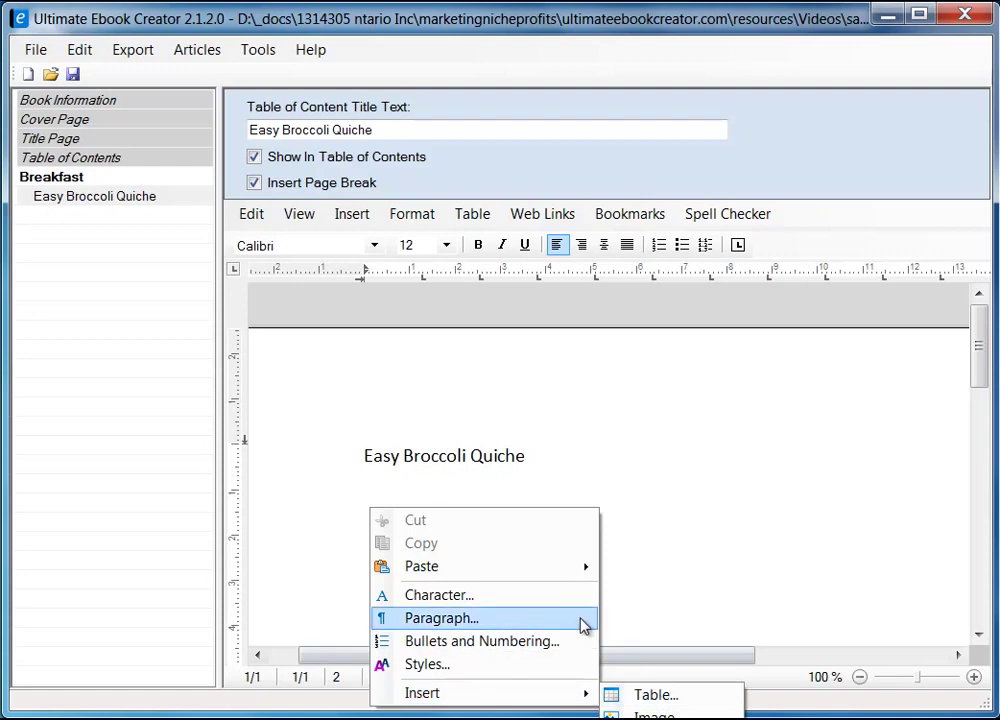
click(378, 486)
click(384, 505)
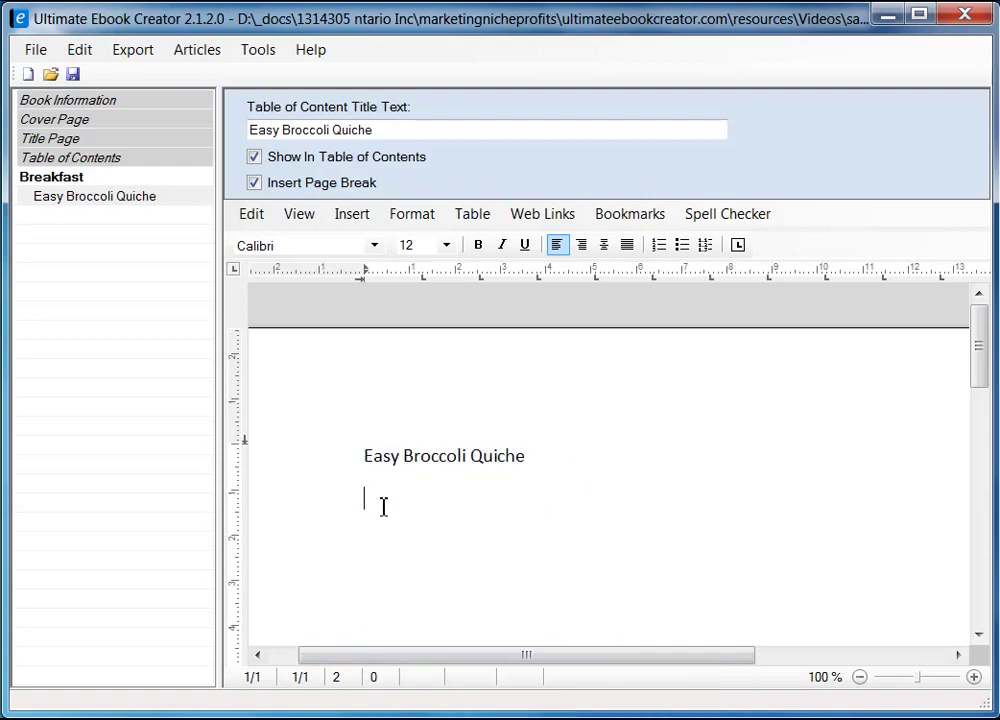
- Insert quiche.jpg from the ebook material folder using the JPEG file filter
click(338, 216)
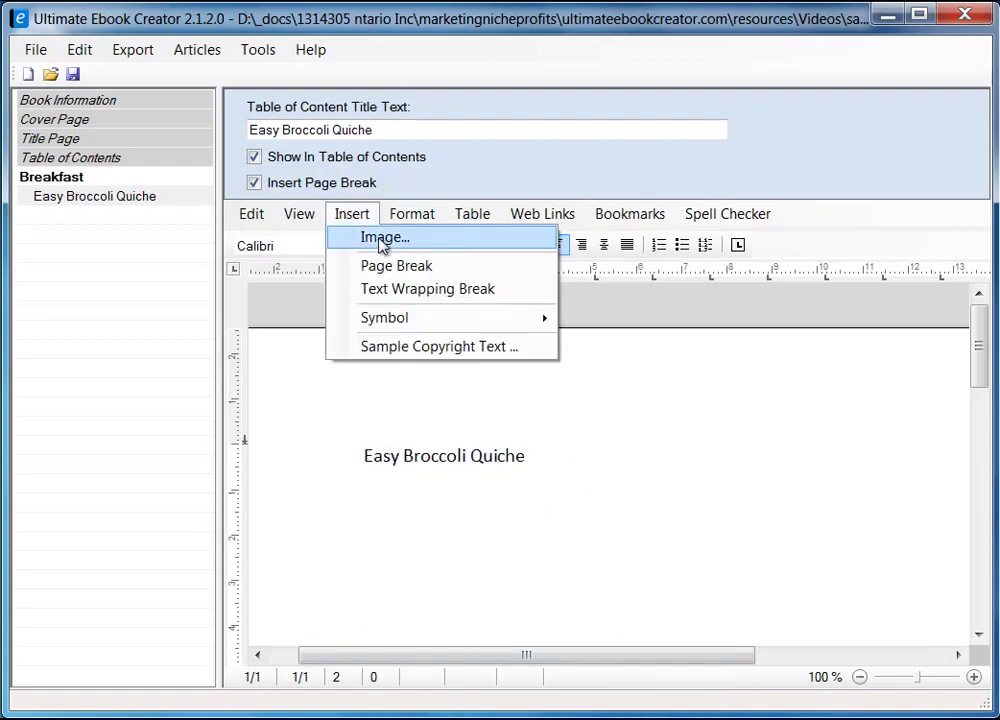
click(378, 240)
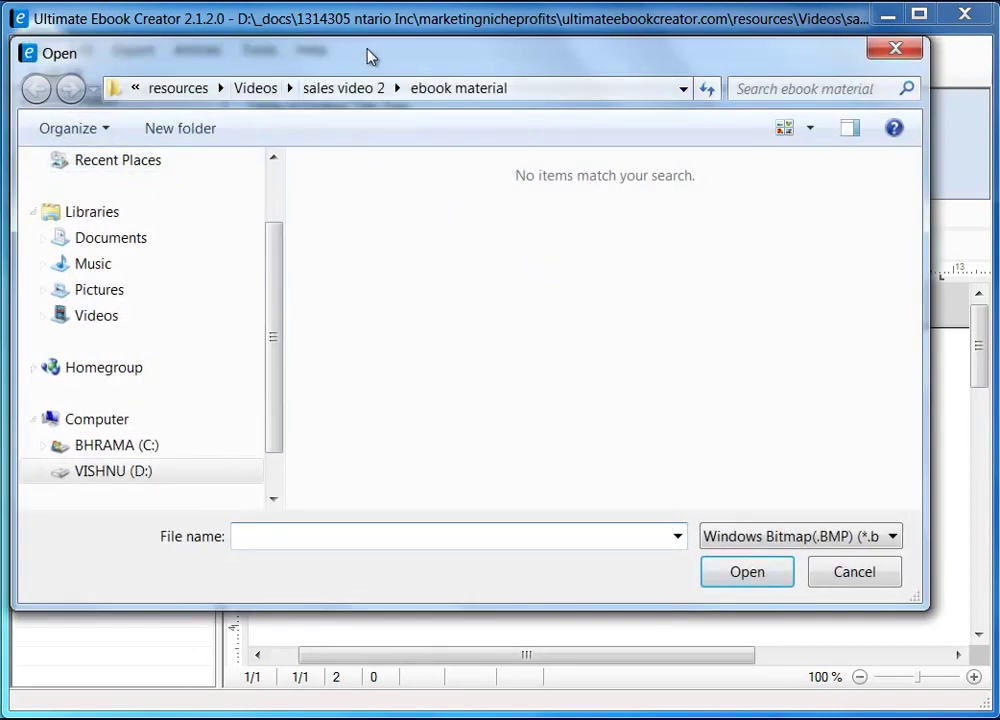
drag(371, 54, 404, 71)
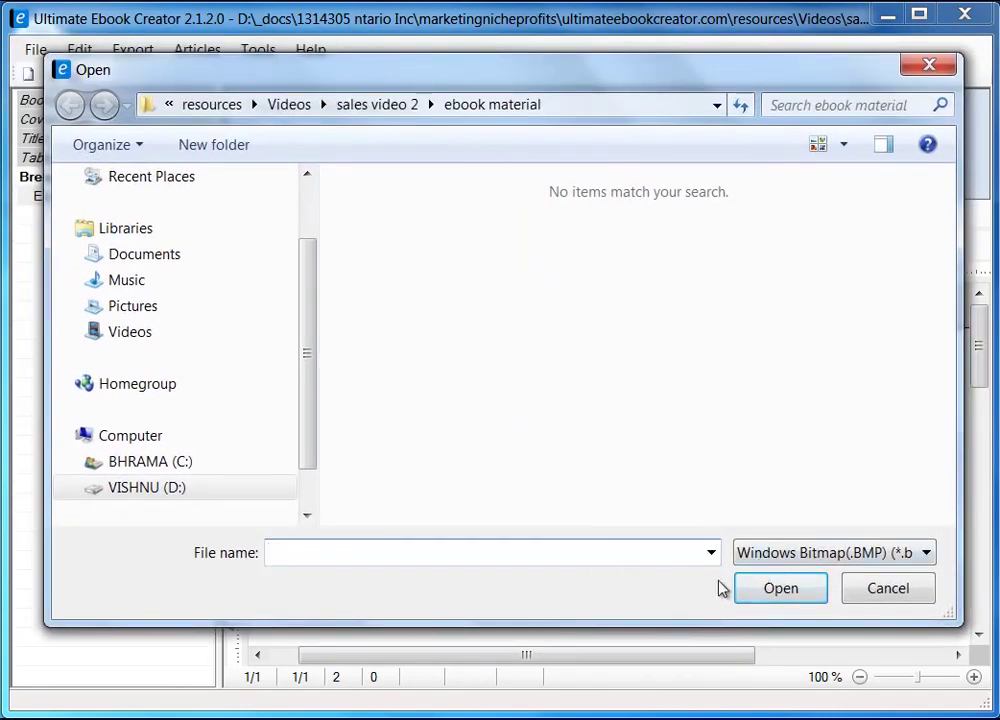
click(926, 558)
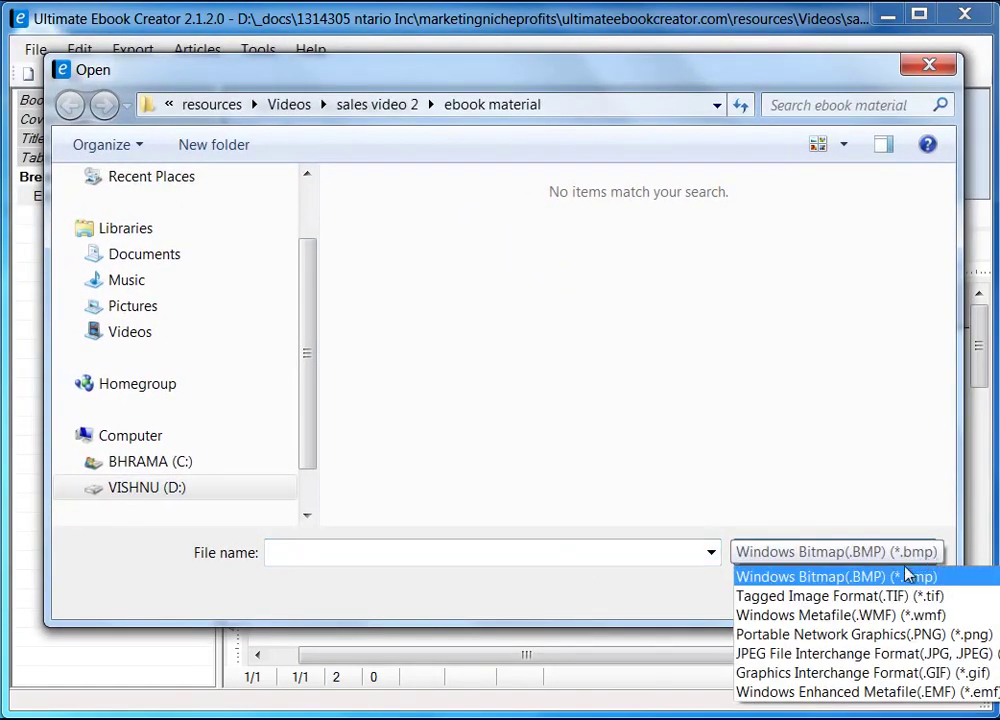
click(920, 655)
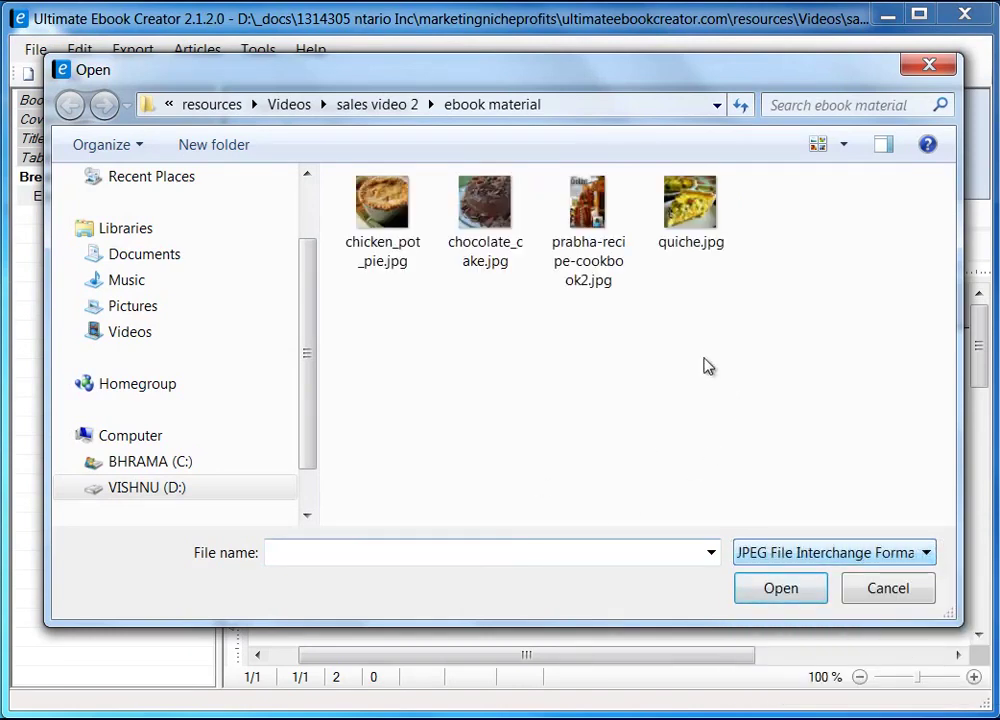
click(686, 217)
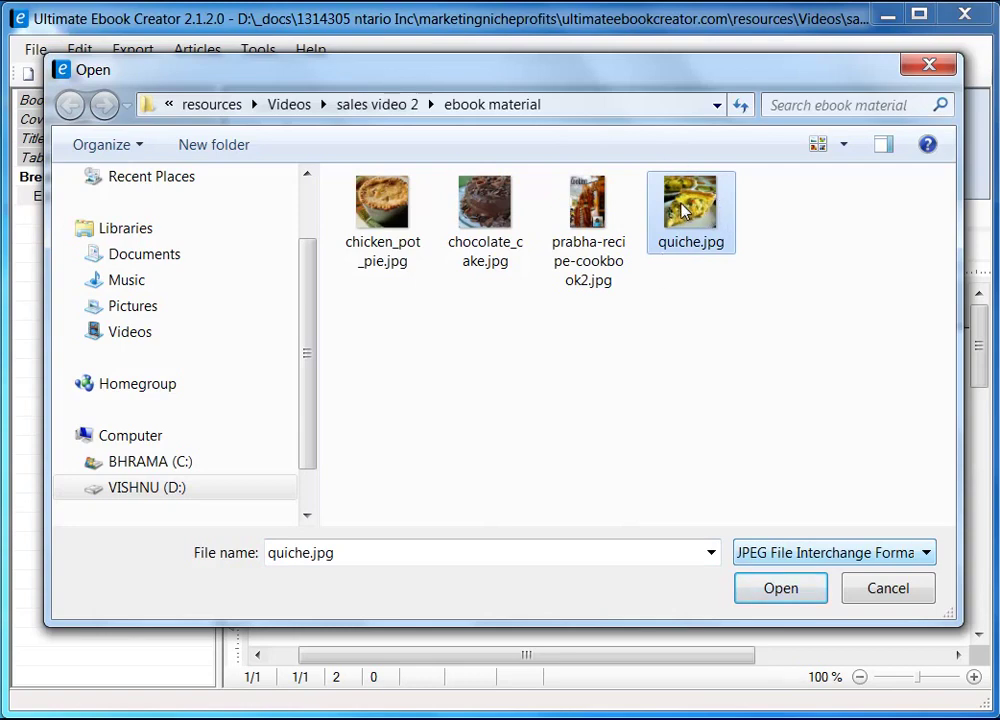
click(797, 592)
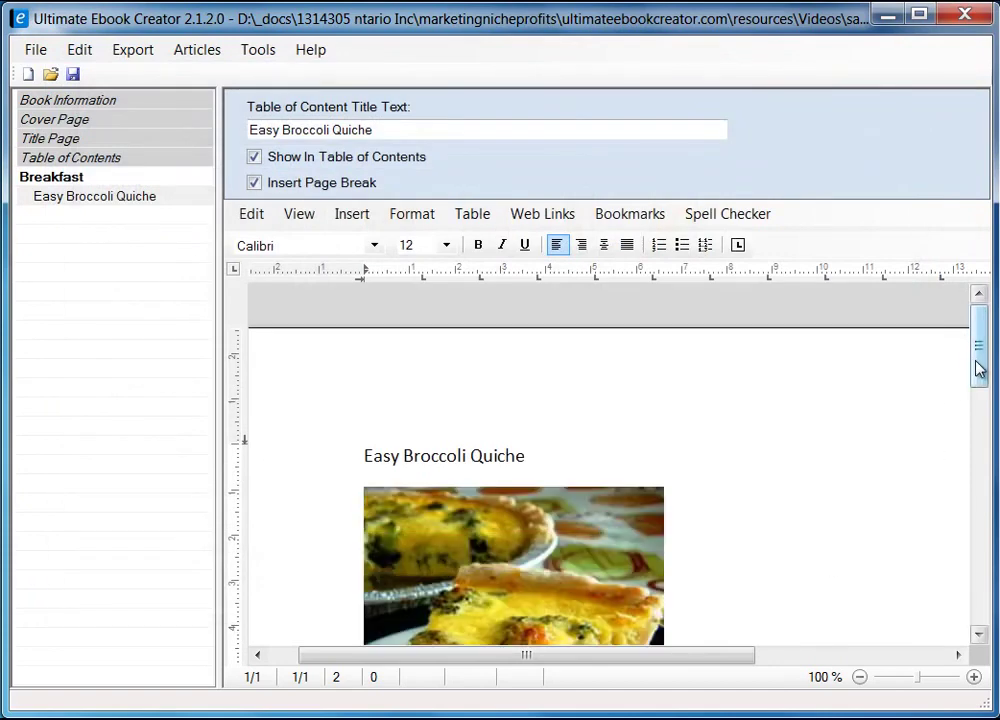
- Apply the heading 2 style to the Easy Broccoli Quiche title
mouse_move(978, 360)
mouse_down()
mouse_move(982, 392)
mouse_move(981, 380)
mouse_up()
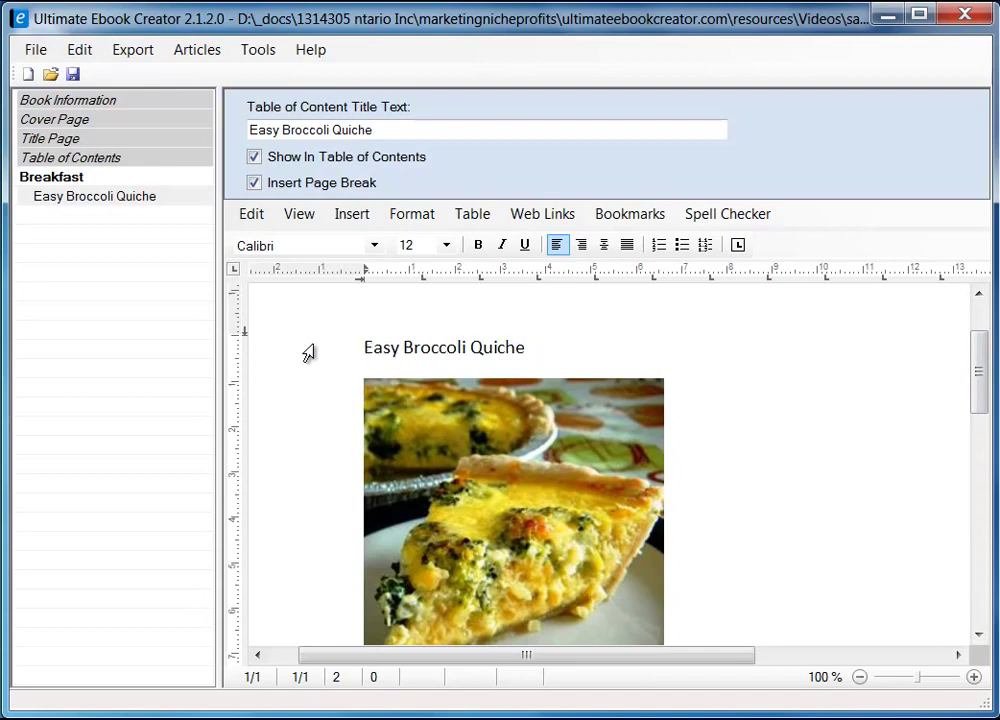
click(308, 352)
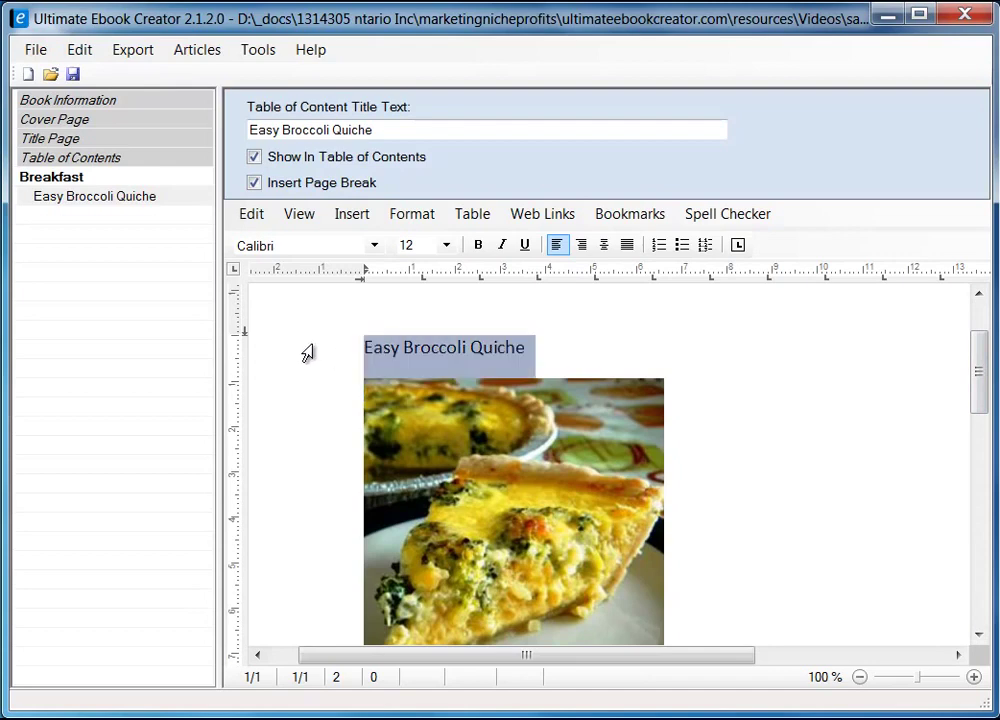
click(408, 213)
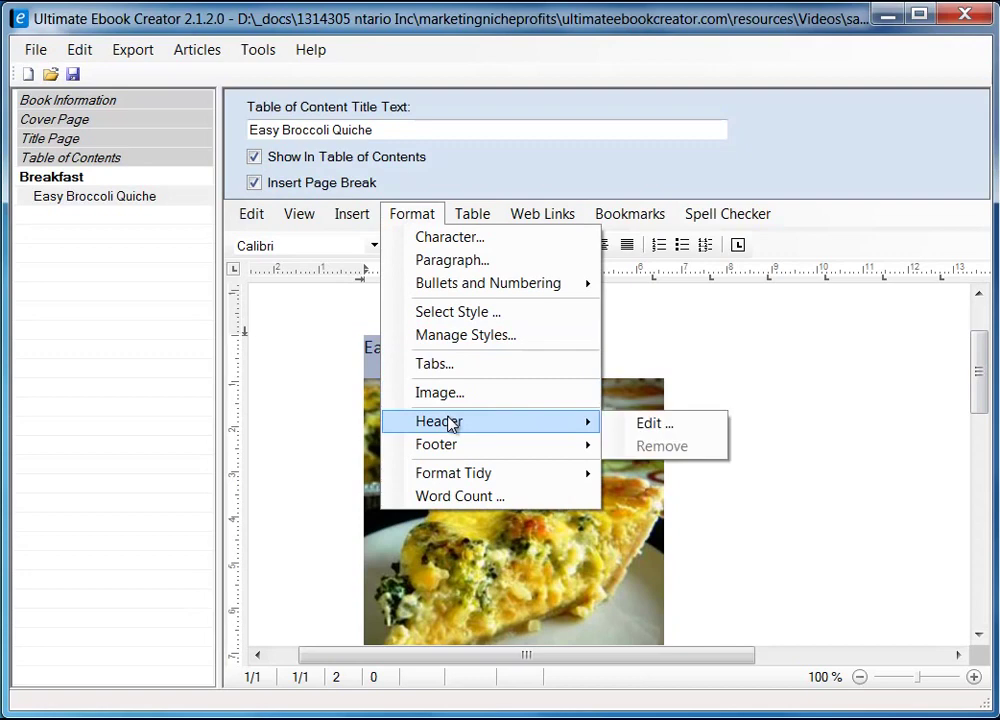
click(459, 312)
click(398, 315)
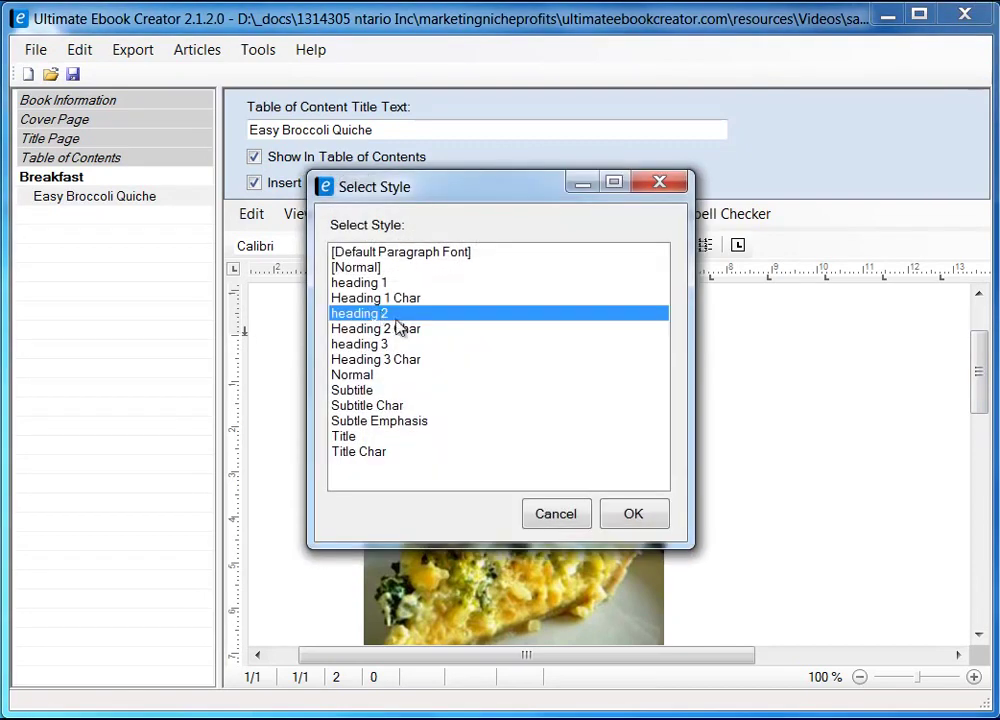
click(636, 511)
- Add a blank line between the title and the photo, then select the photo
click(654, 346)
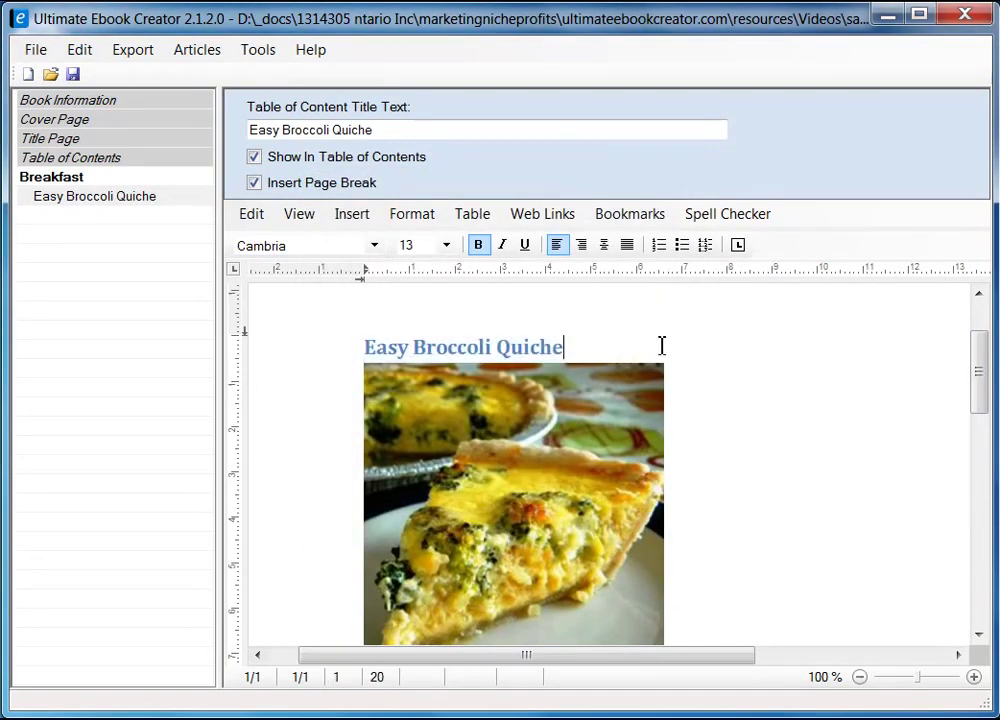
key(Return)
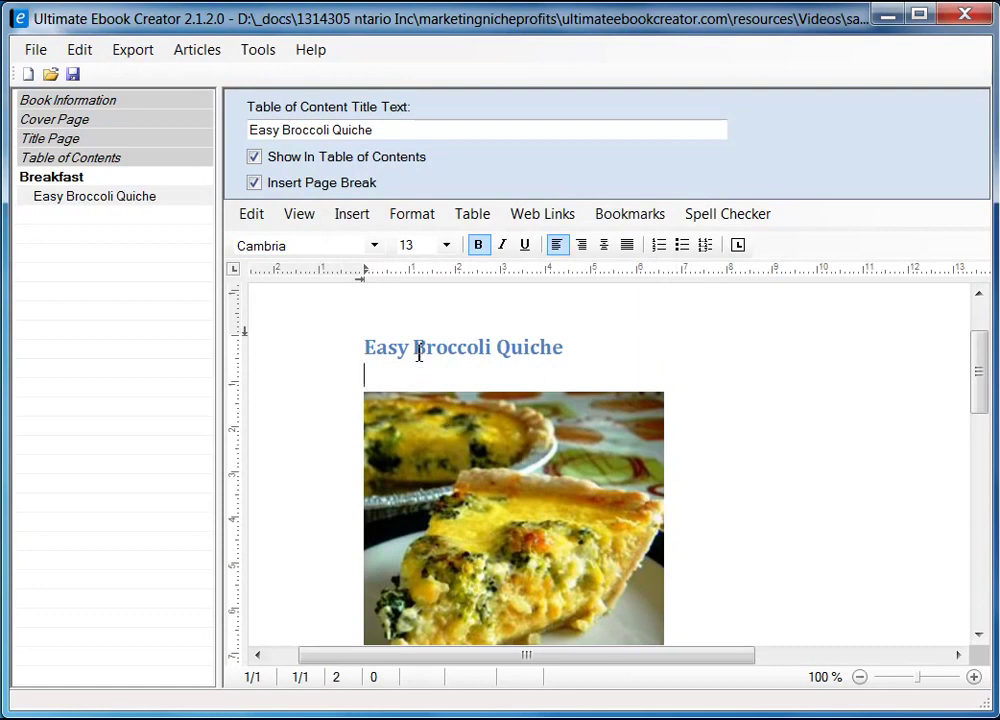
drag(983, 398, 983, 416)
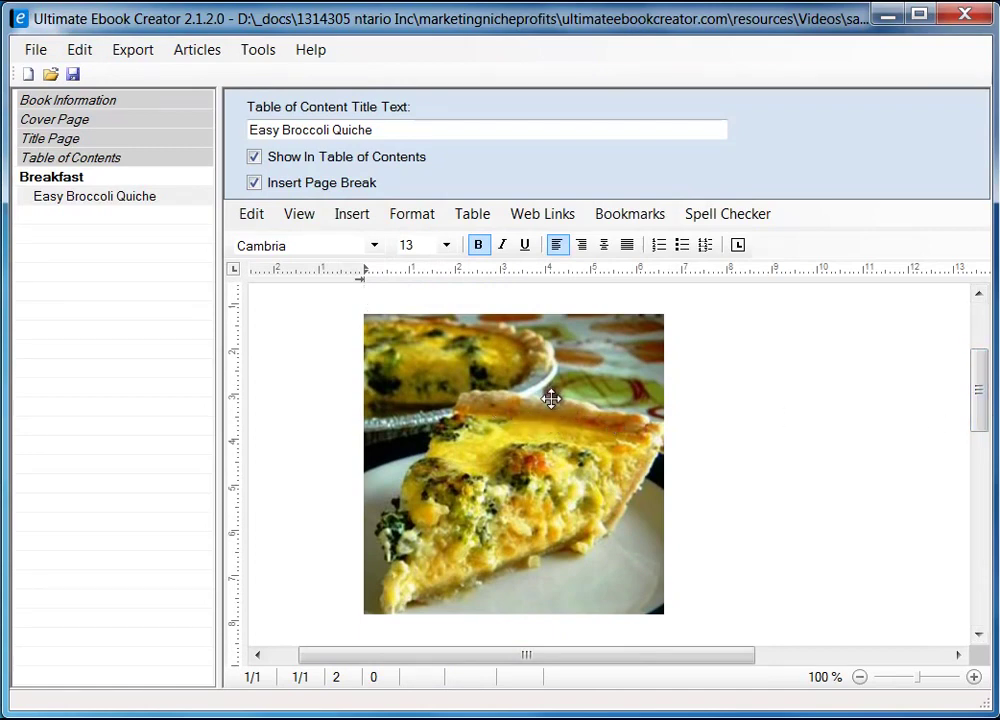
click(498, 406)
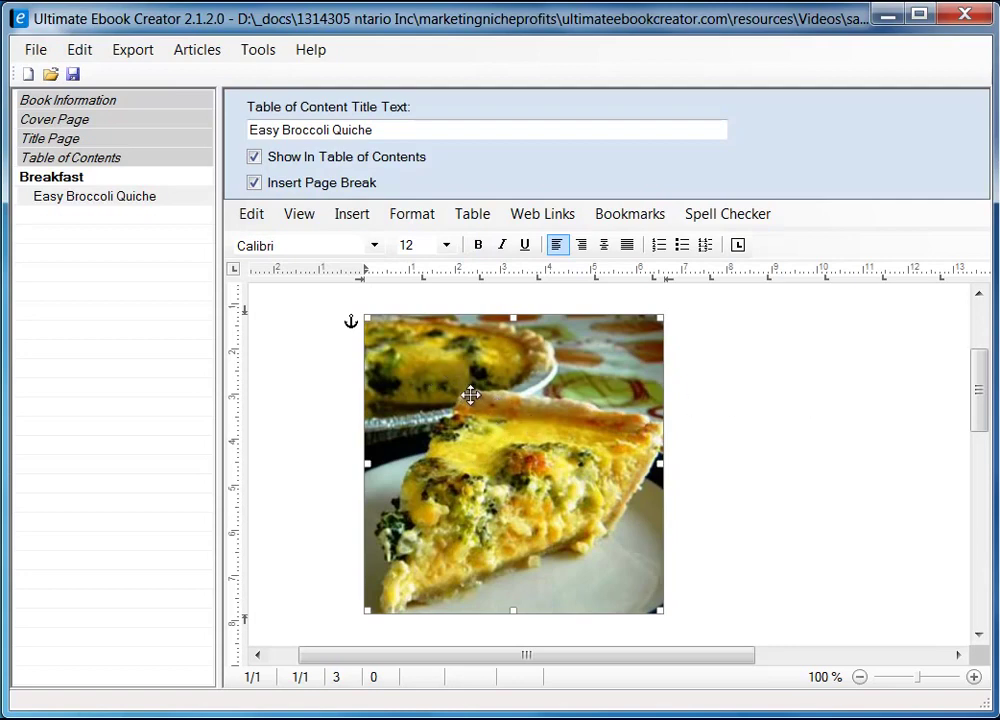
- Set the quiche photo's Saving Options to Embed data in document
right_click(451, 381)
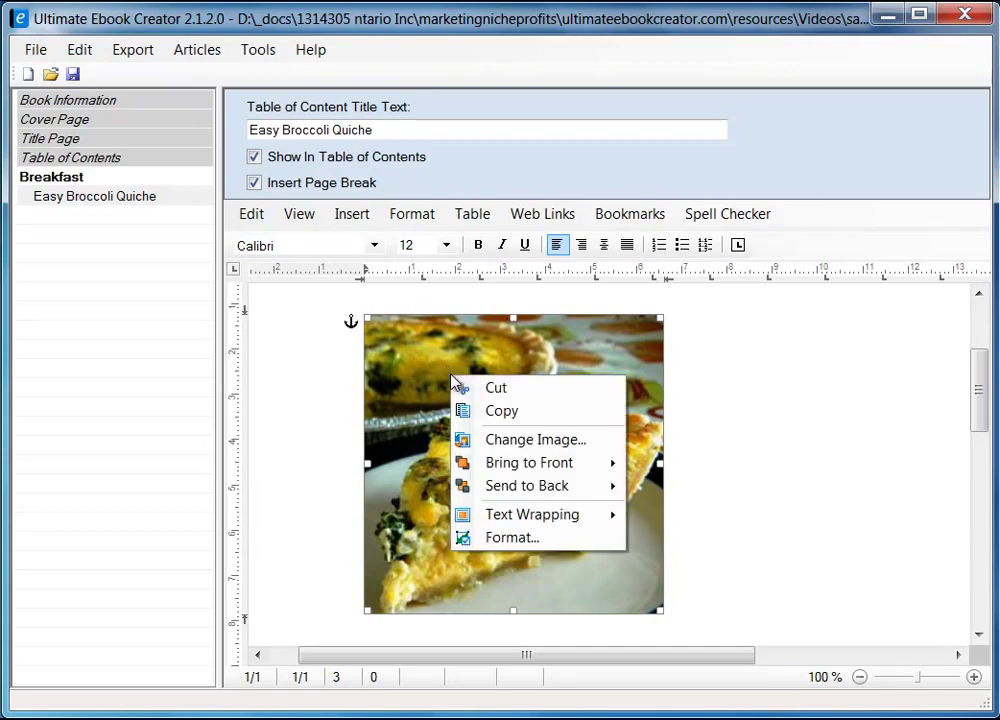
click(521, 540)
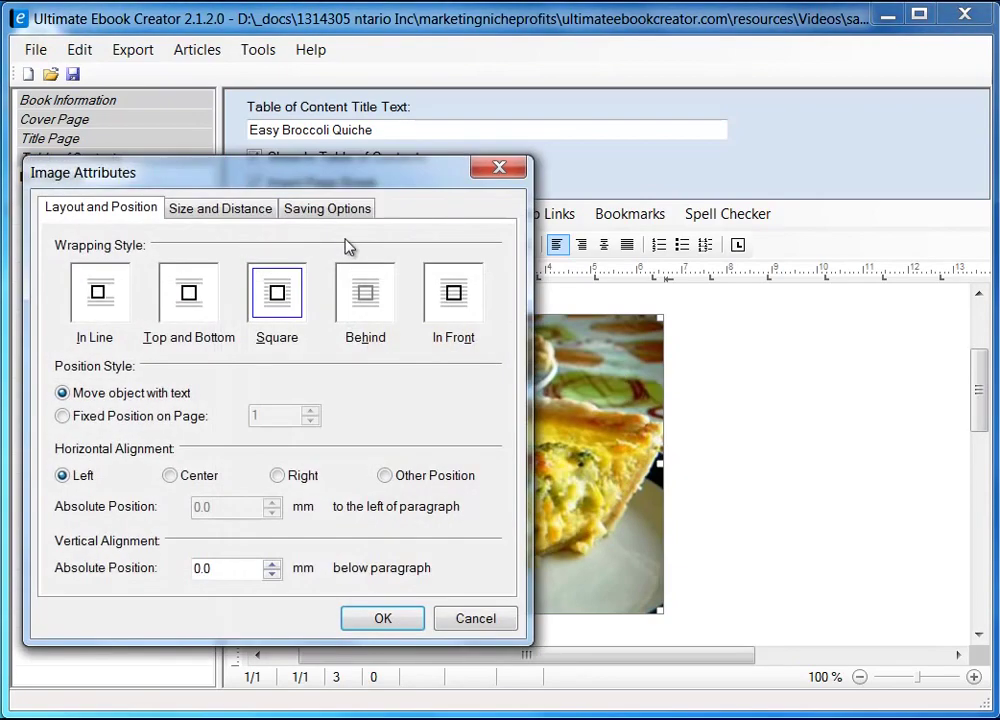
drag(345, 186, 614, 176)
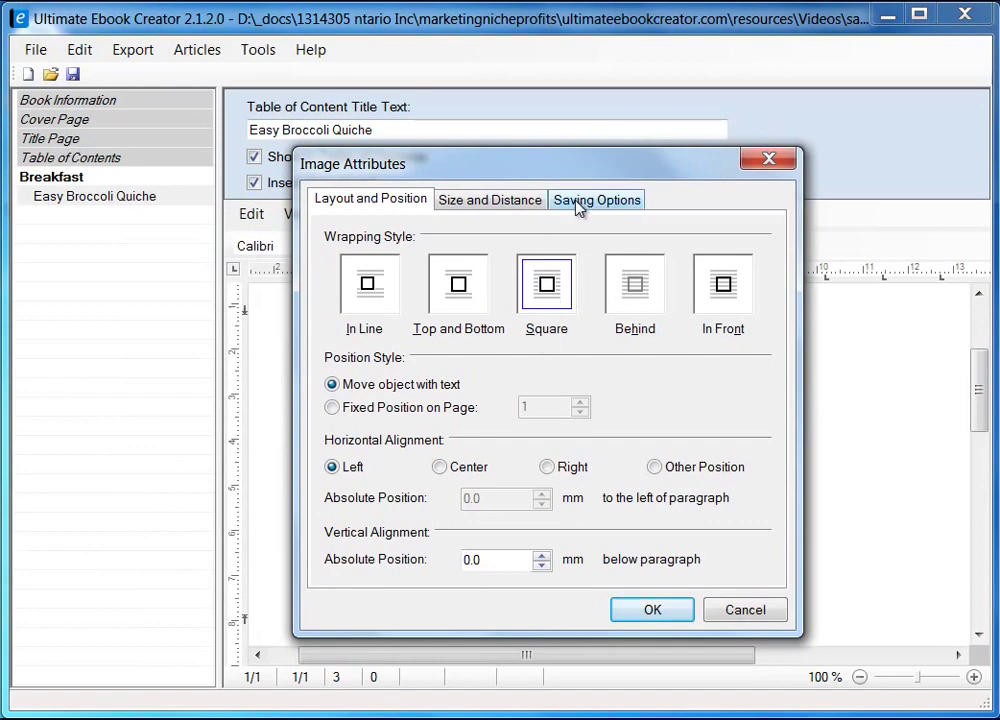
click(588, 202)
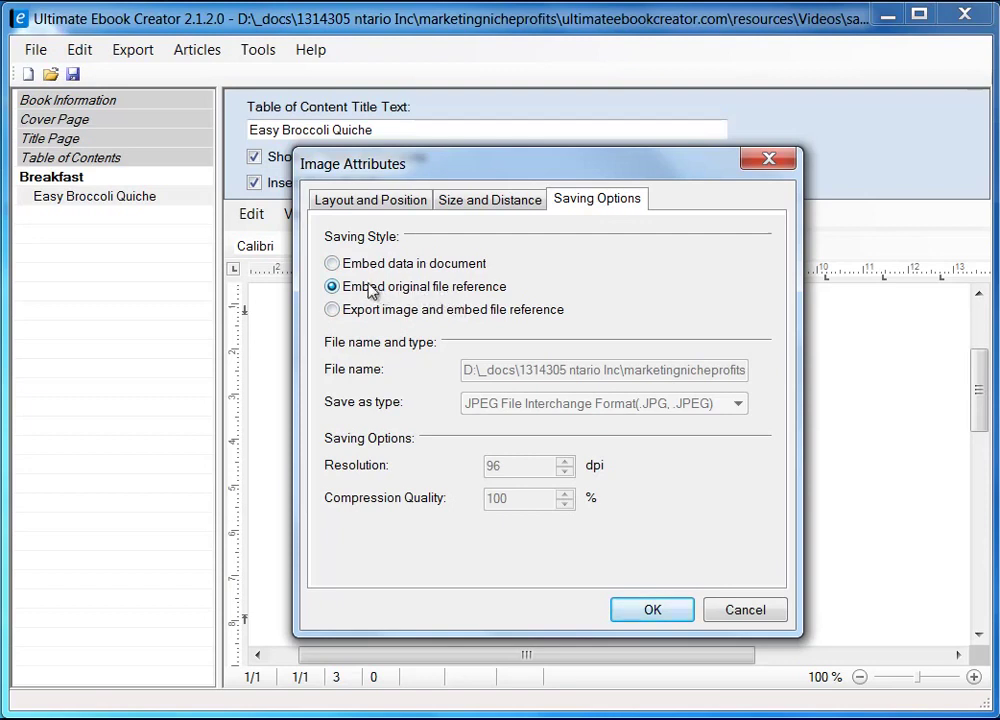
click(343, 265)
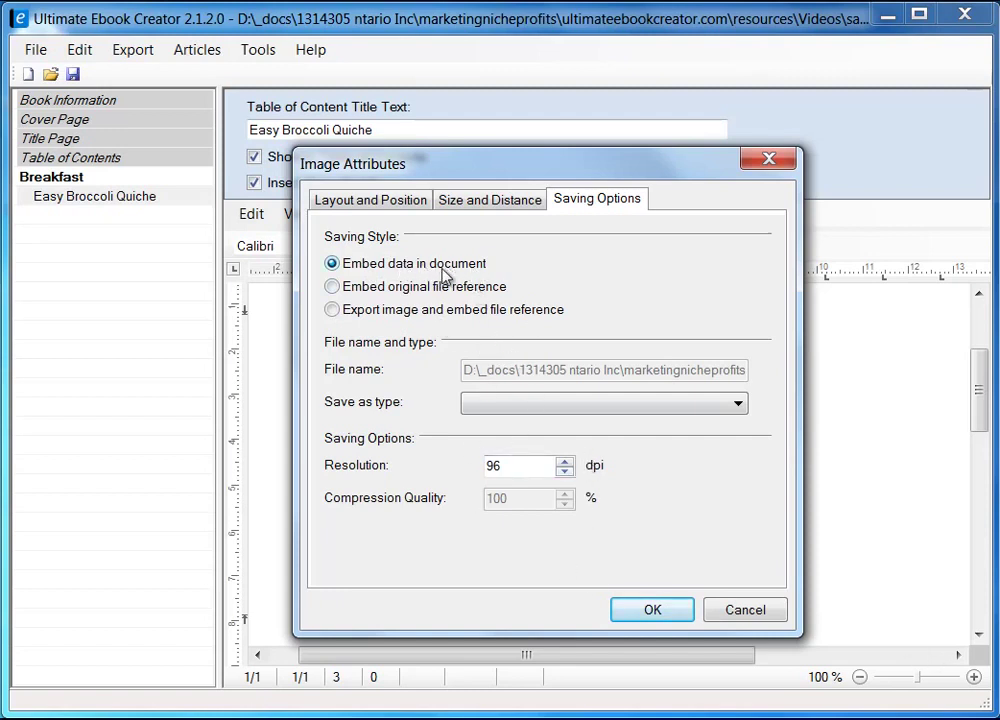
click(652, 610)
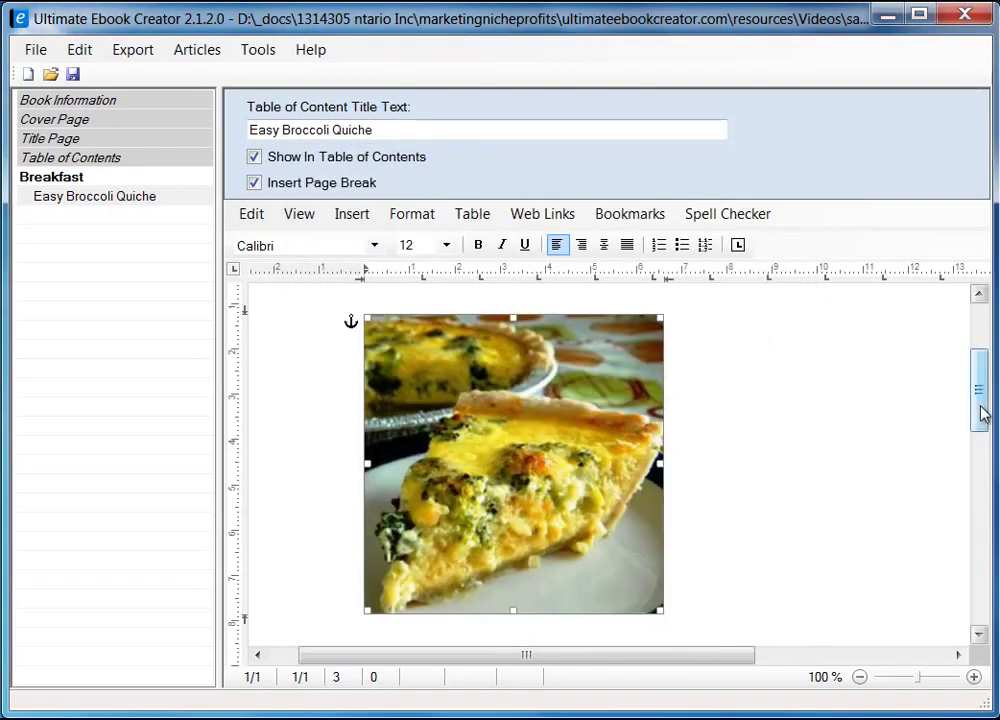
scroll(980, 396, up, 2)
- Add empty lines below the quiche photo and place the caret on the line beneath it
drag(982, 393, 982, 374)
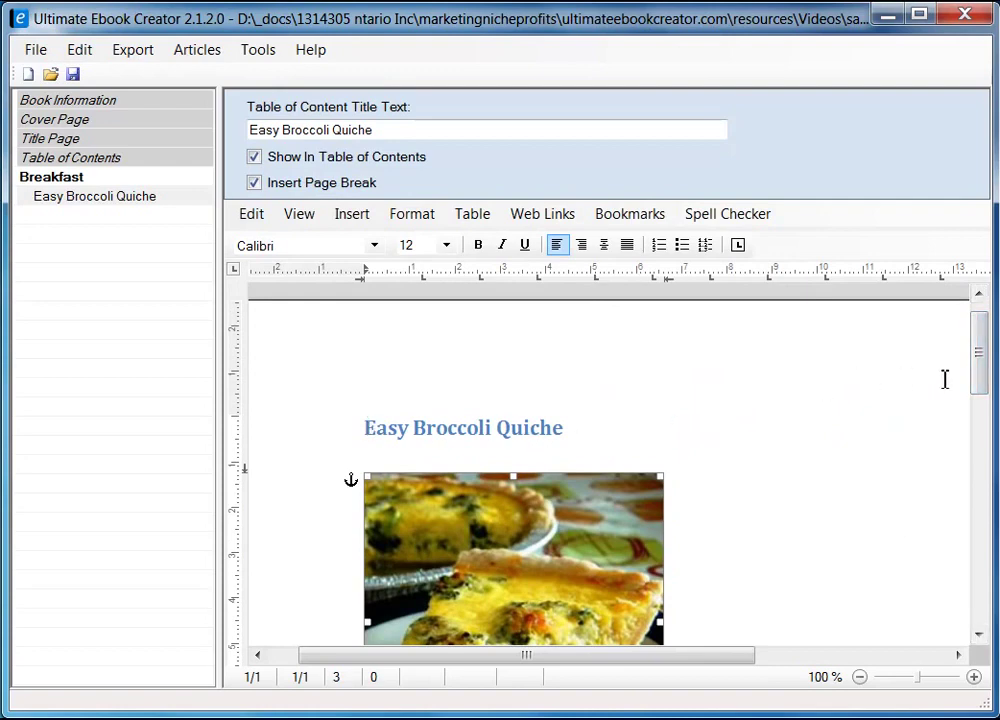
drag(985, 368, 979, 411)
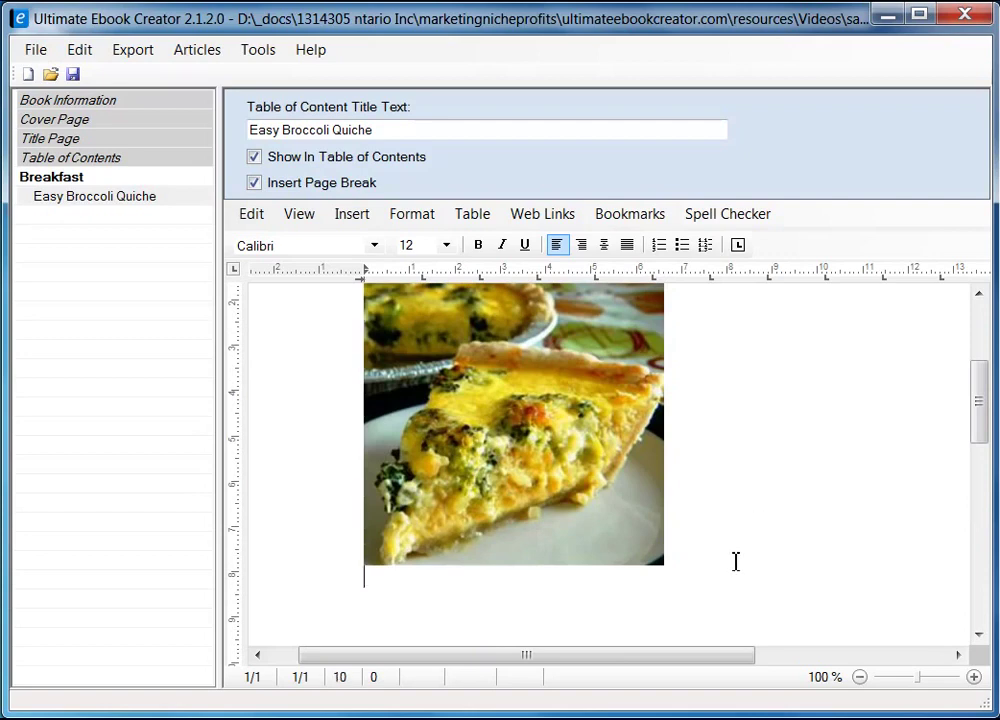
key(Return)
key(Return)
click(427, 548)
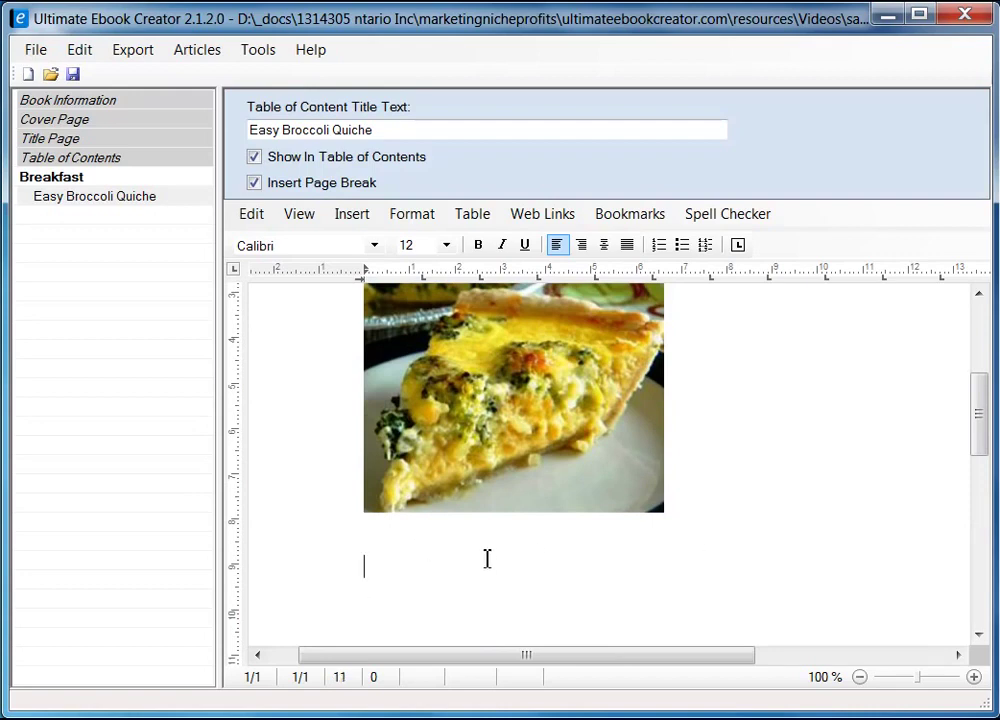
drag(984, 431, 980, 451)
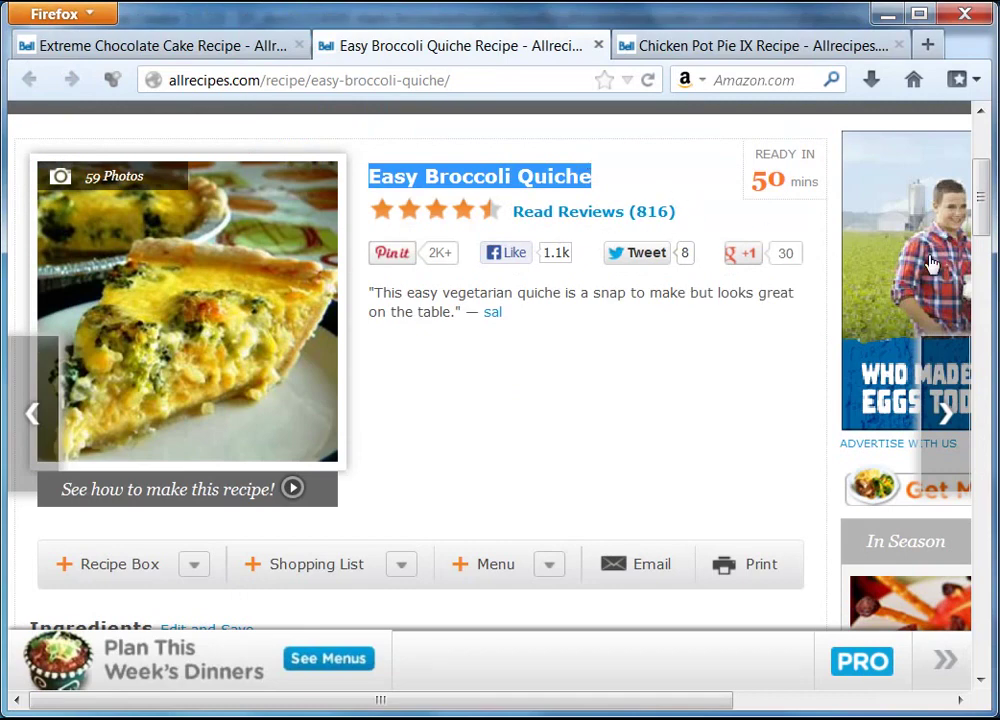
- Copy the 'Ingredients' heading from the Easy Broccoli Quiche recipe page
drag(986, 212, 985, 280)
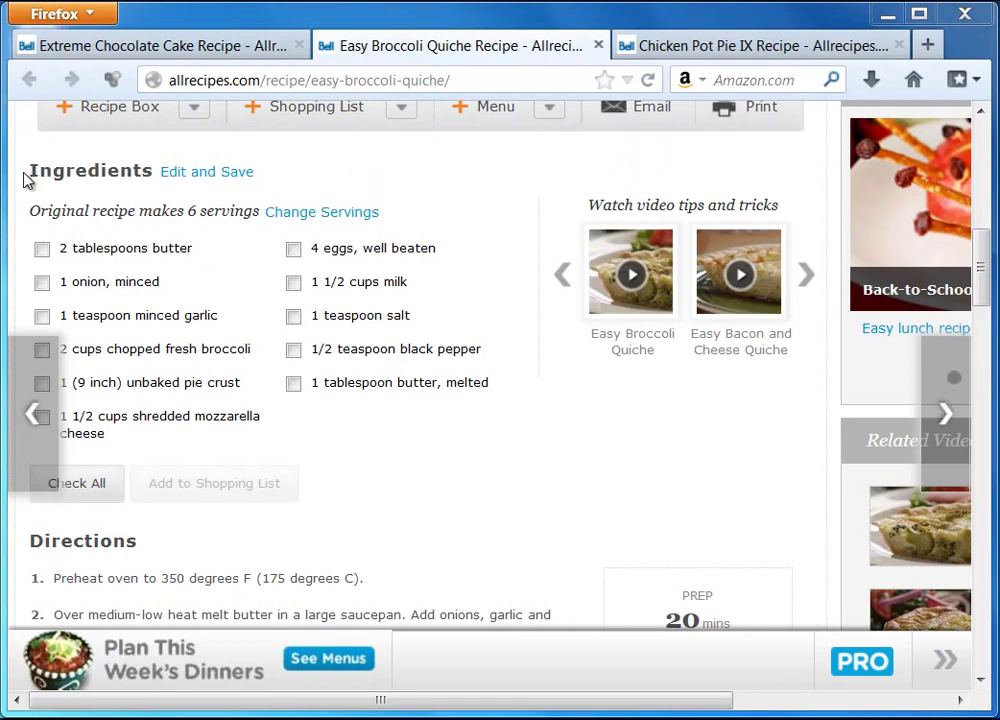
drag(28, 174, 152, 173)
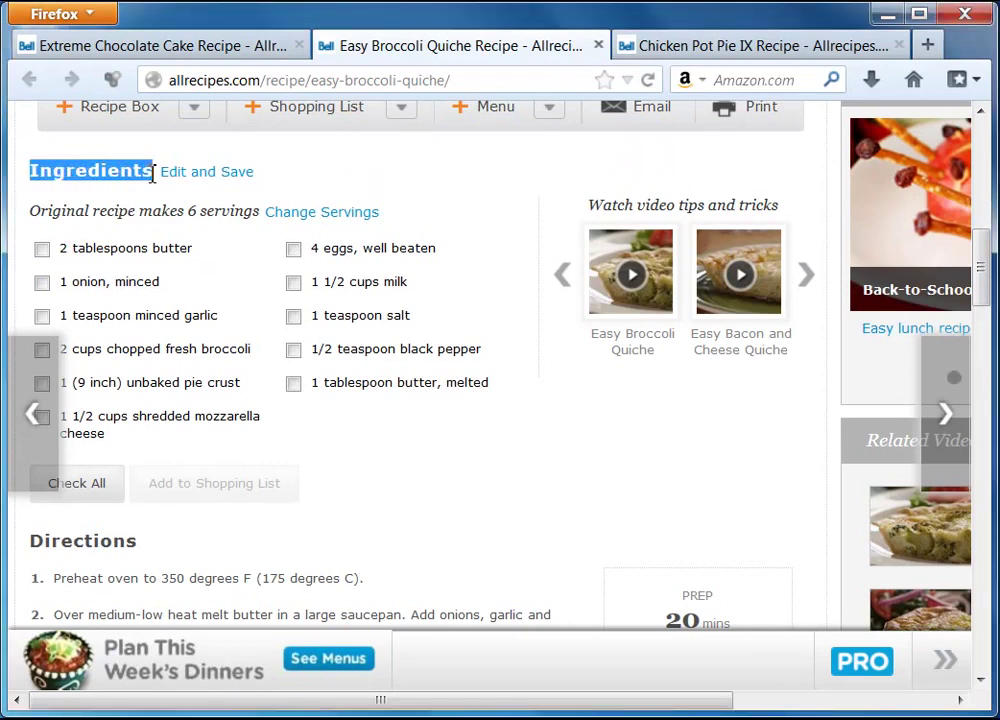
right_click(140, 172)
click(178, 185)
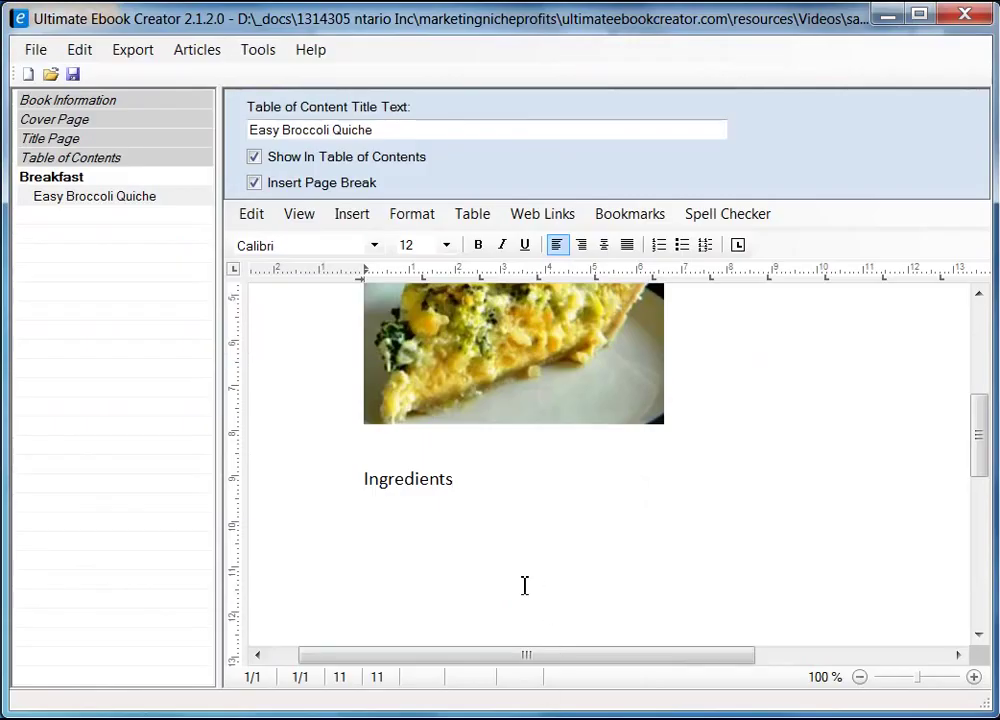
- Replace the formatted 'Ingredients' paste with the heading as unformatted plain text
drag(463, 480, 329, 476)
key(Delete)
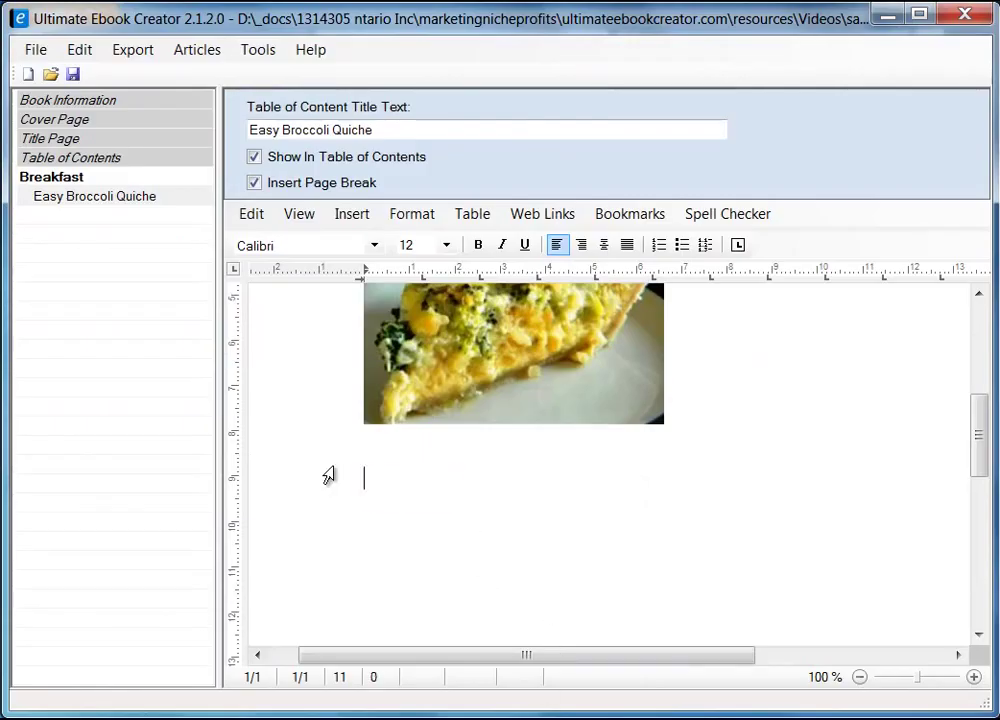
right_click(383, 482)
mouse_move(479, 541)
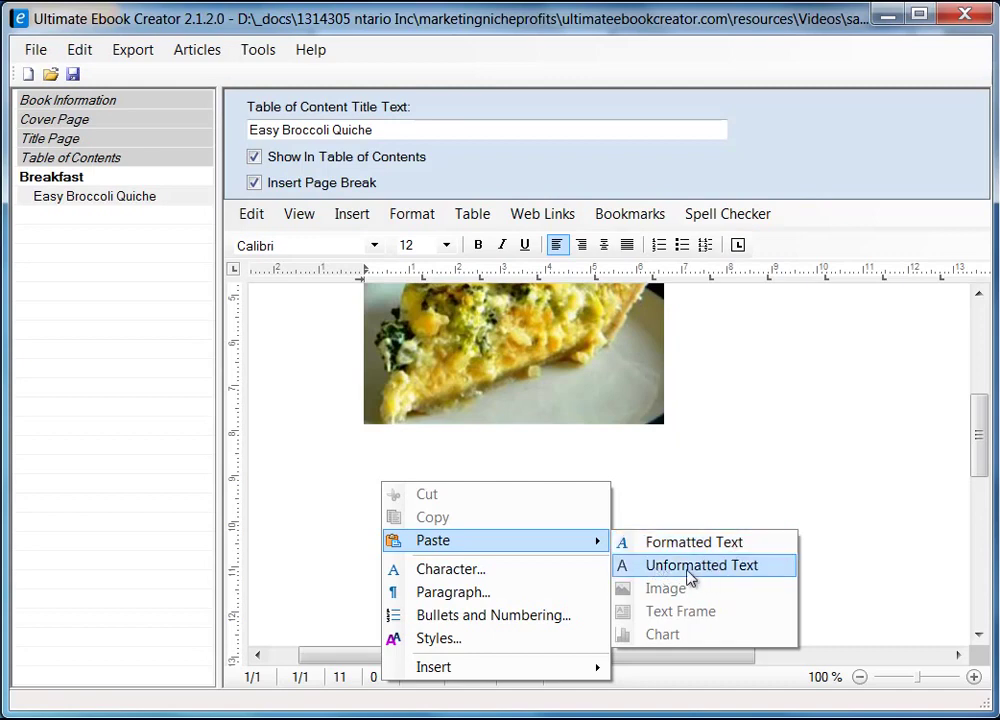
click(708, 566)
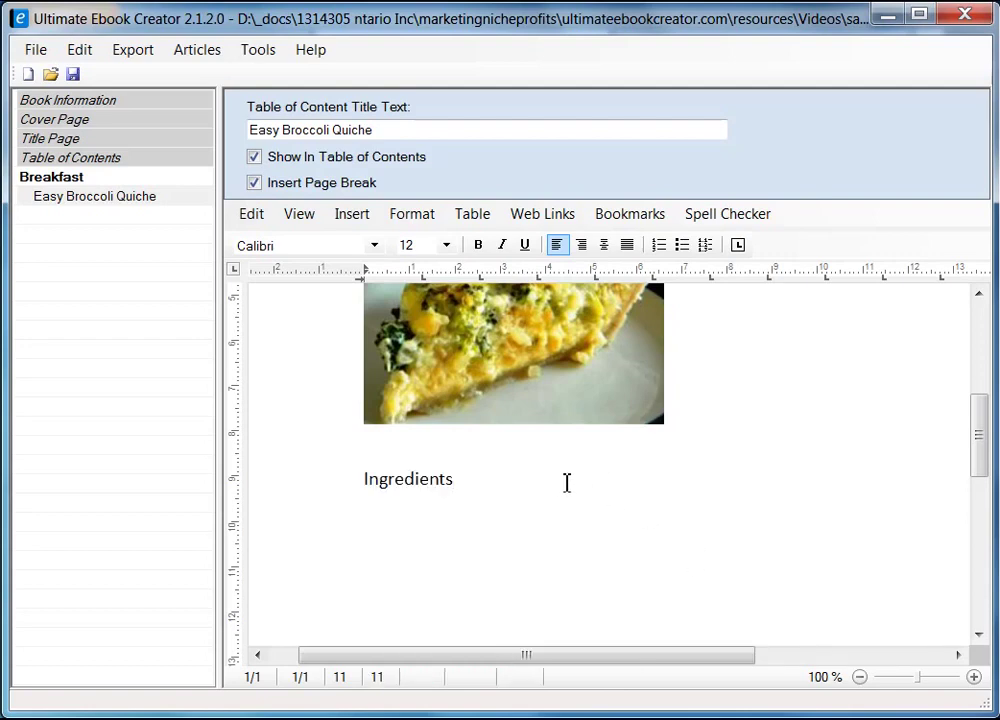
- Add a blank line below the Ingredients heading
key(Return)
key(Return)
drag(978, 445, 980, 485)
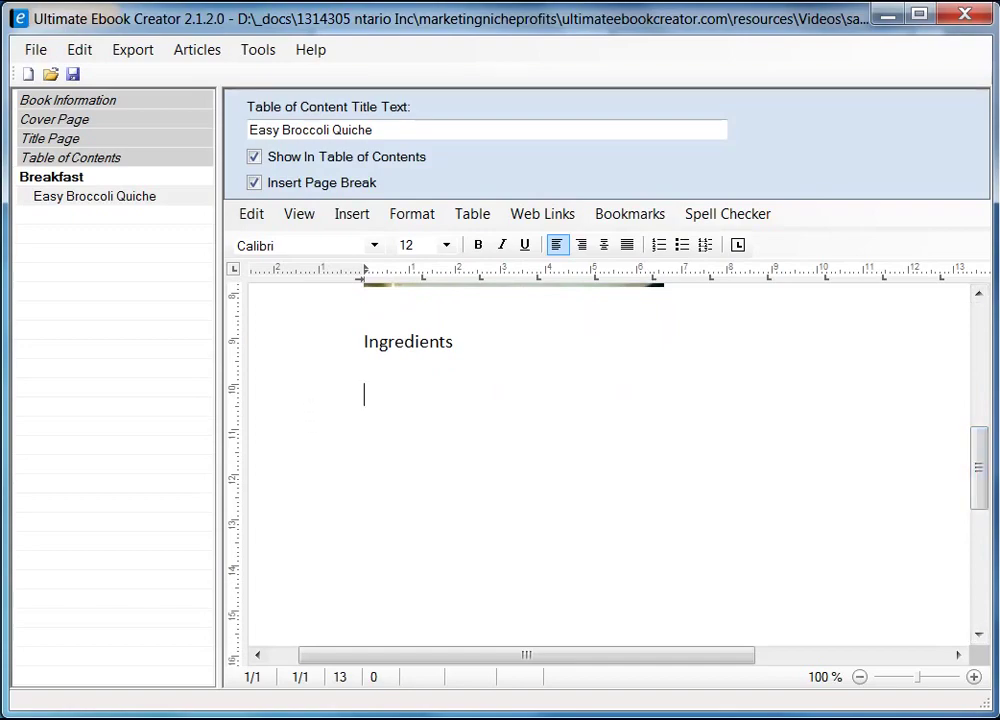
key(alt+Tab)
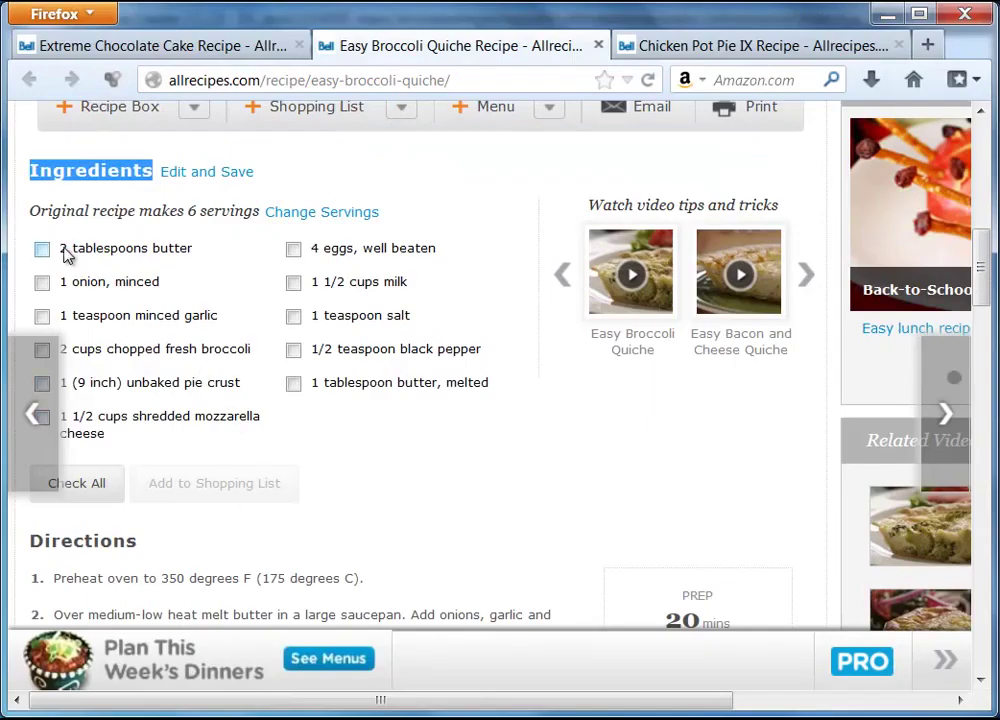
- Select the 'Original recipe makes 6 servings' line on the quiche recipe page
click(42, 249)
drag(285, 484, 183, 207)
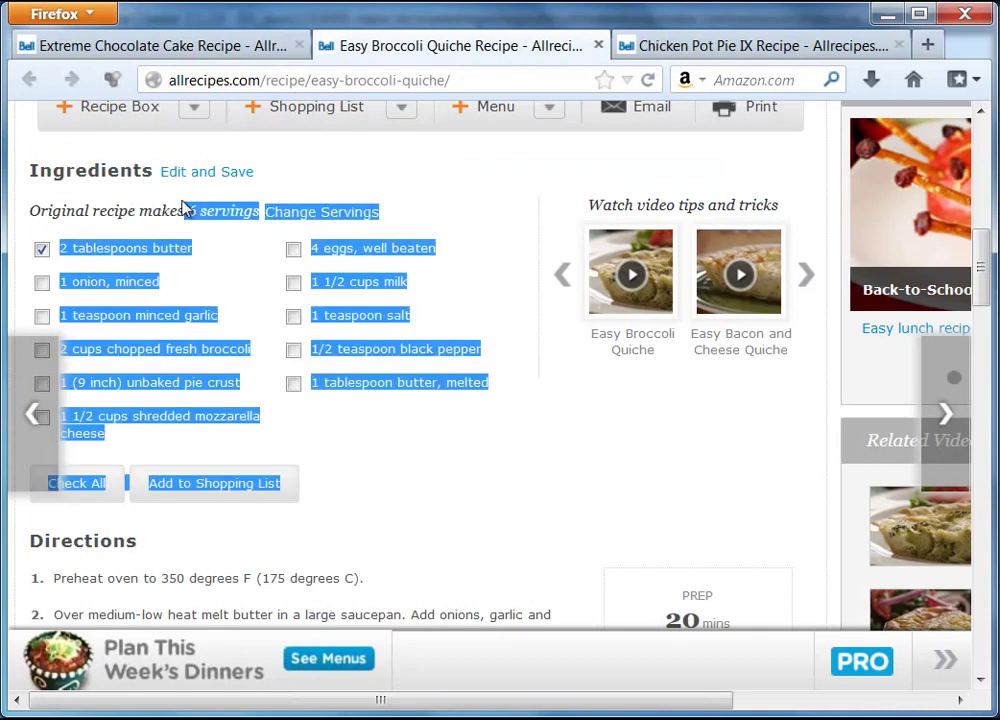
click(42, 249)
drag(36, 211, 262, 211)
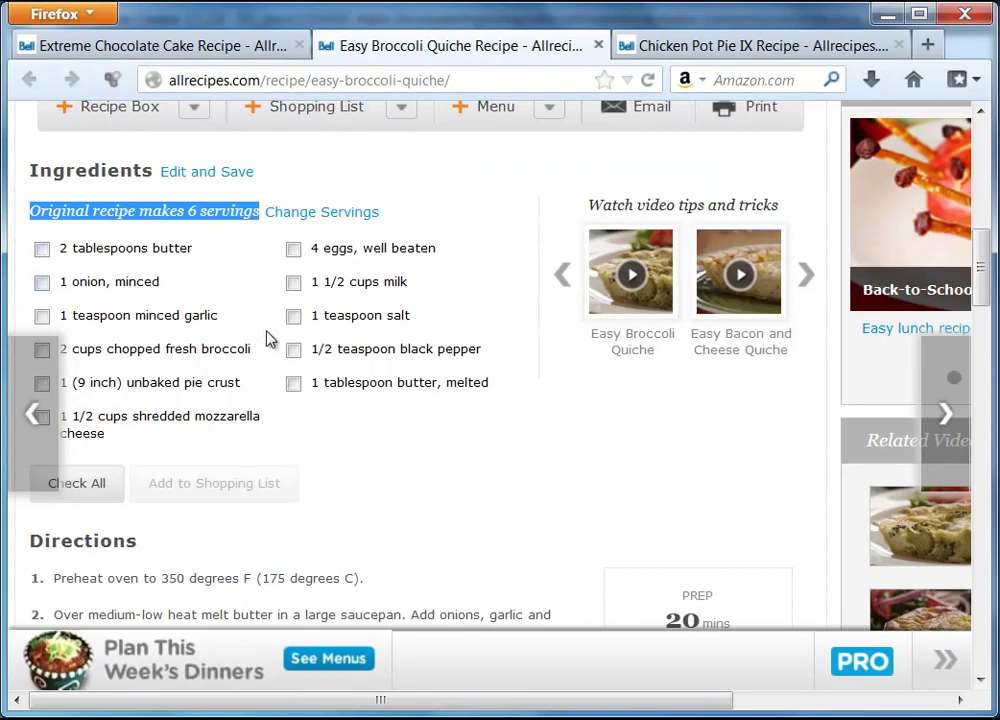
key(alt+Tab)
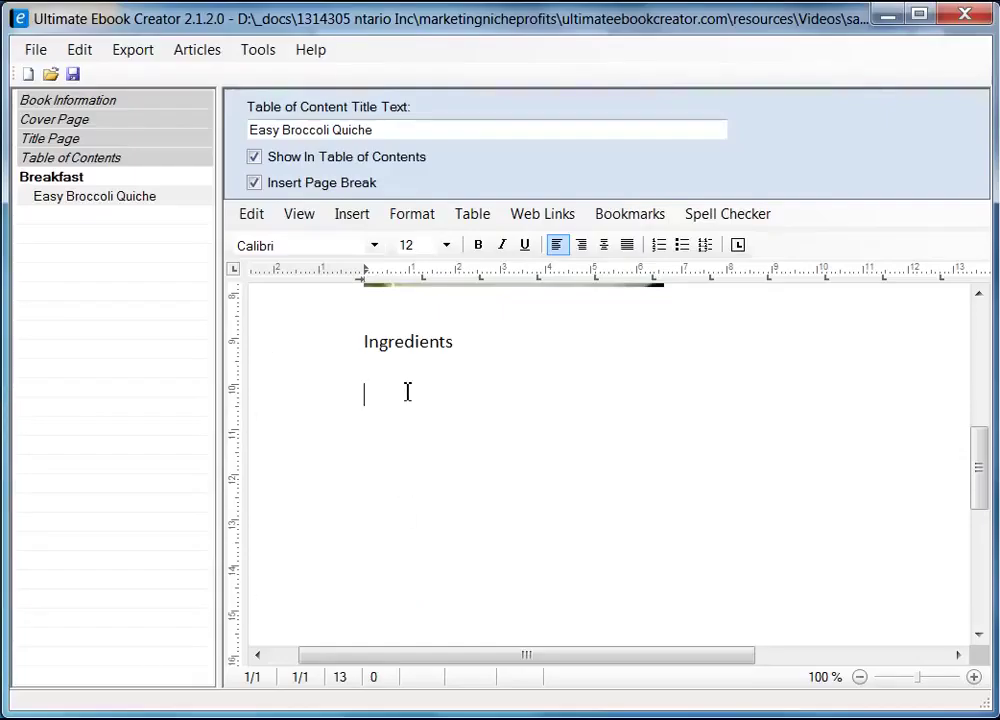
- Paste the servings line under Ingredients, then remove the wrongly formatted paste
key(ctrl+v)
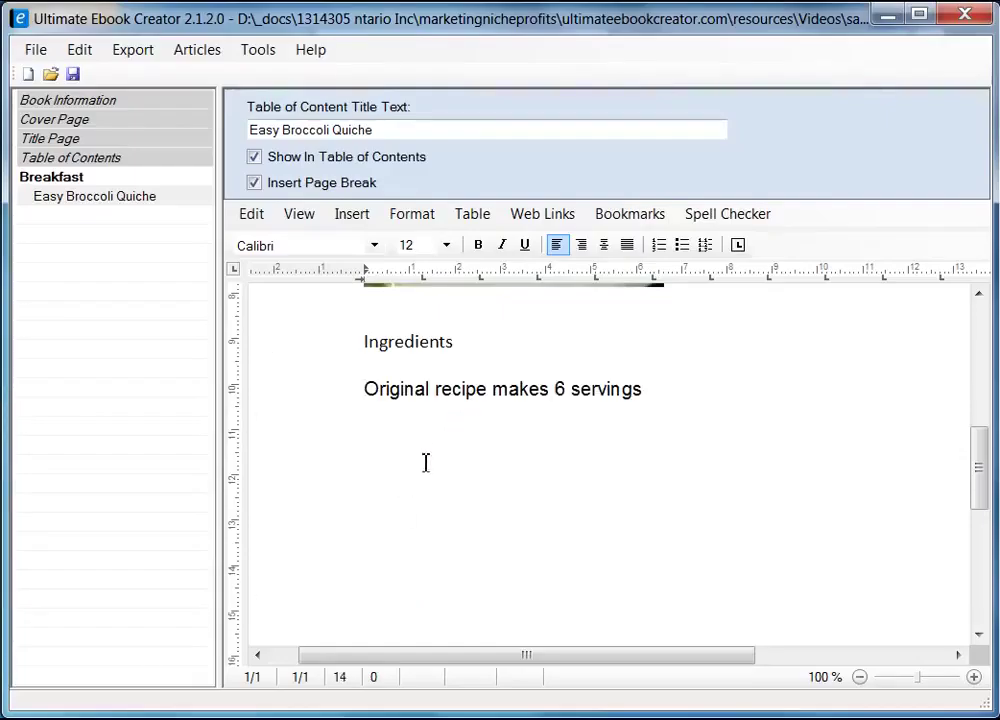
key(Up)
key(Right)
key(Right)
key(Right)
key(Right)
key(Right)
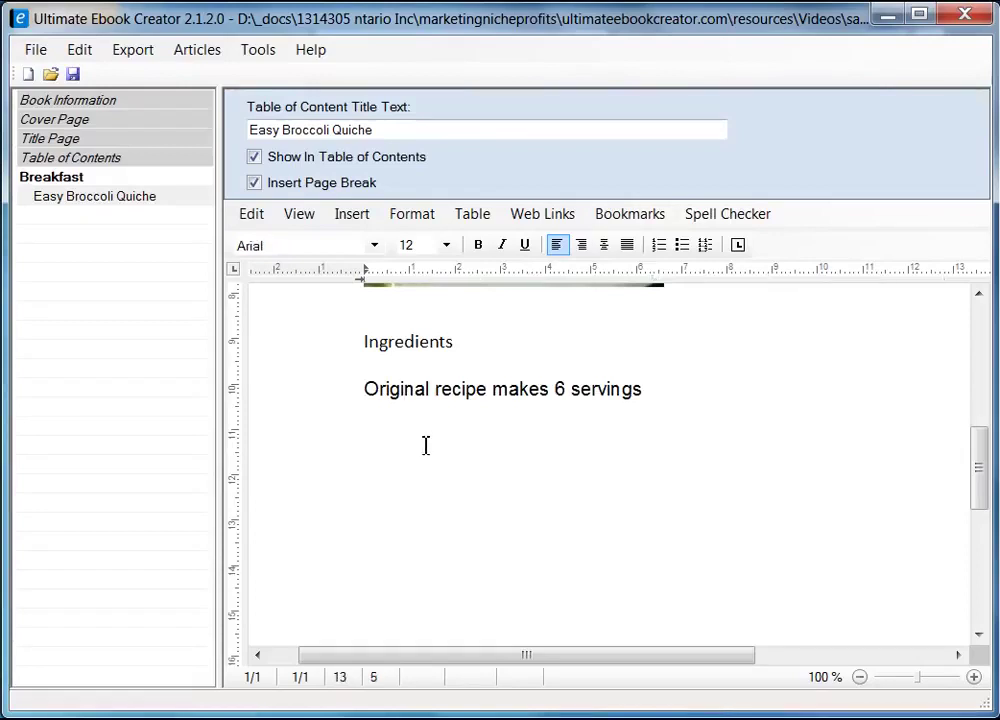
key(BackSpace)
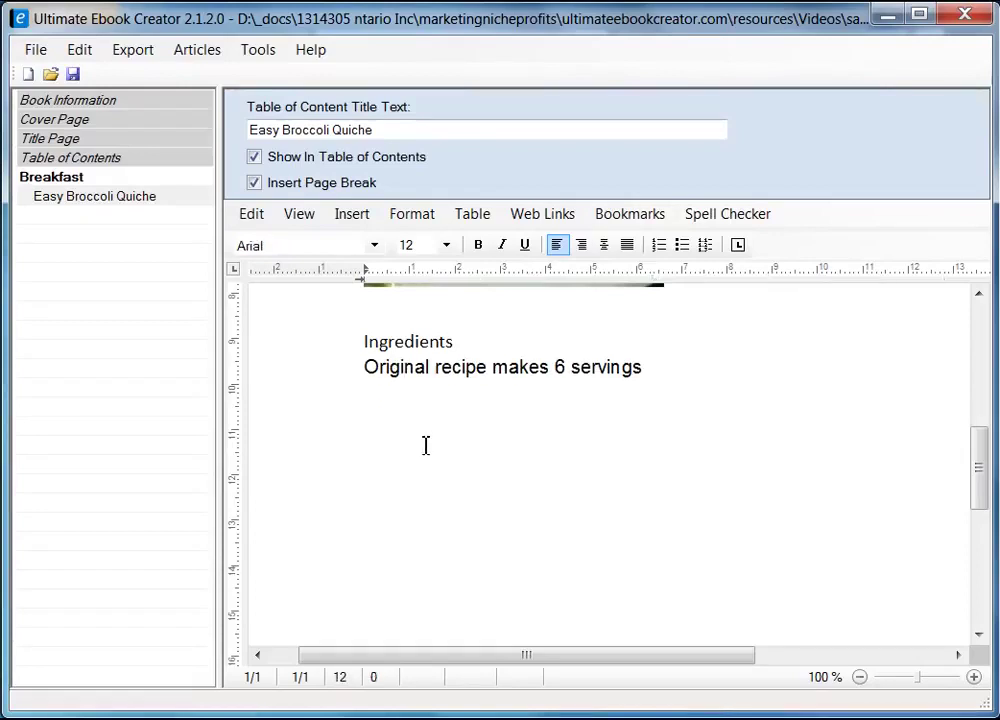
shift+click(659, 369)
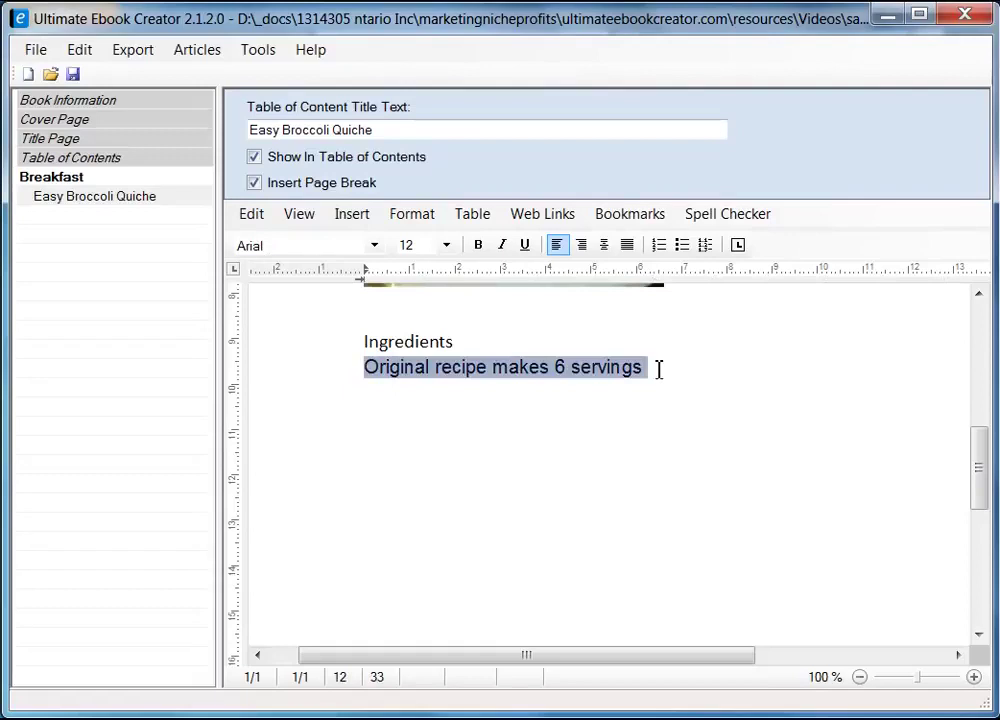
key(Return)
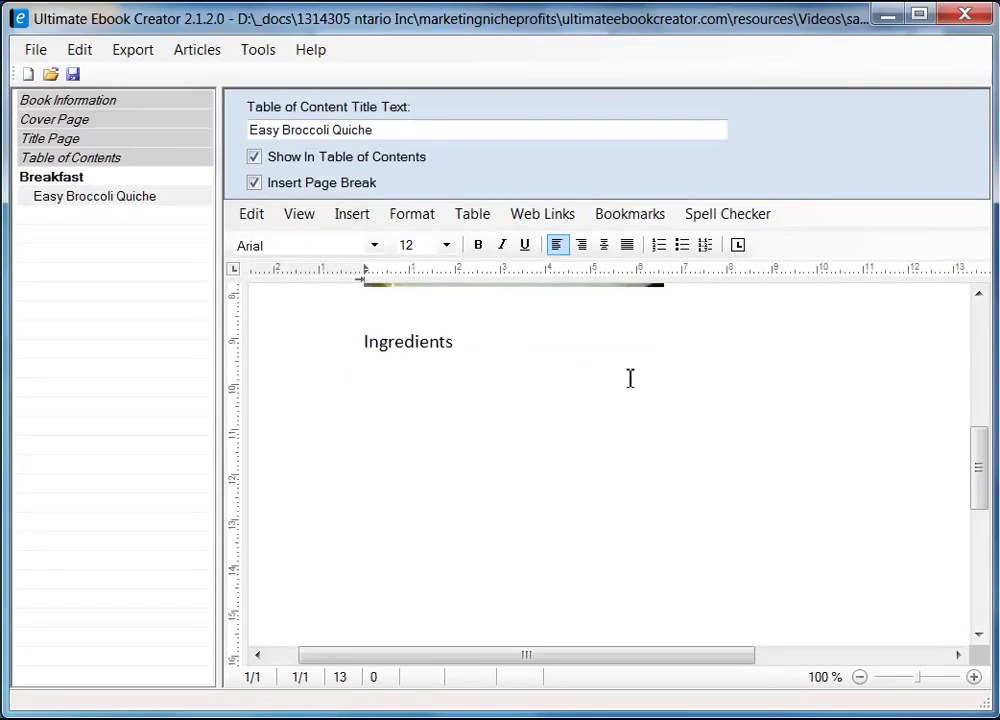
- Paste 'Original recipe makes 6 servings' as unformatted text and add a blank line after it
click(373, 368)
right_click(372, 368)
mouse_move(531, 434)
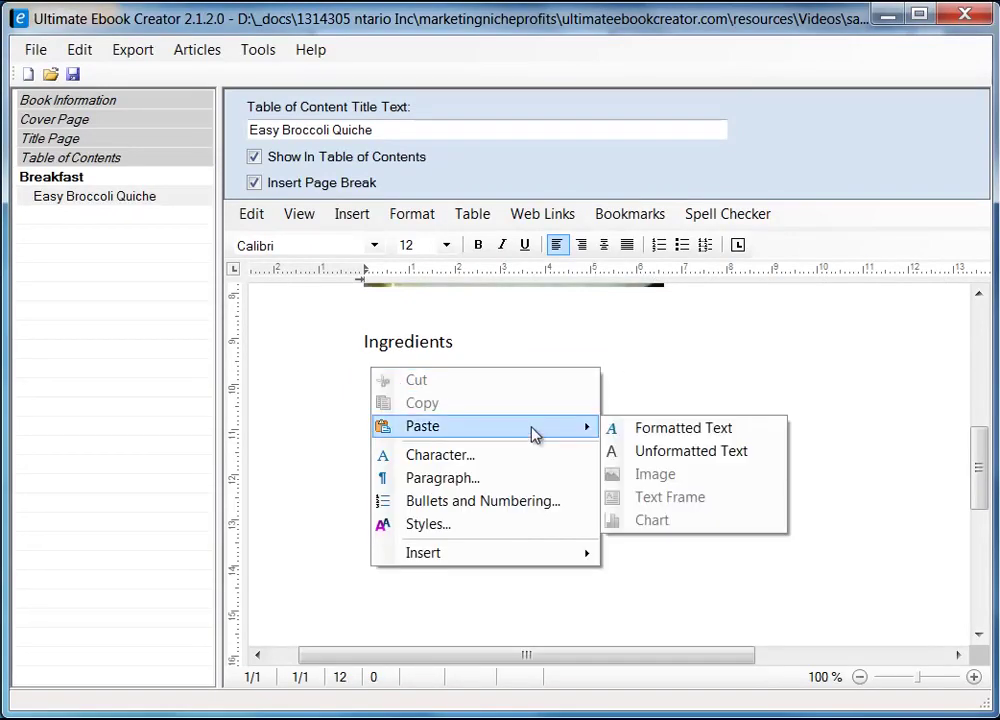
click(607, 455)
key(Return)
key(Return)
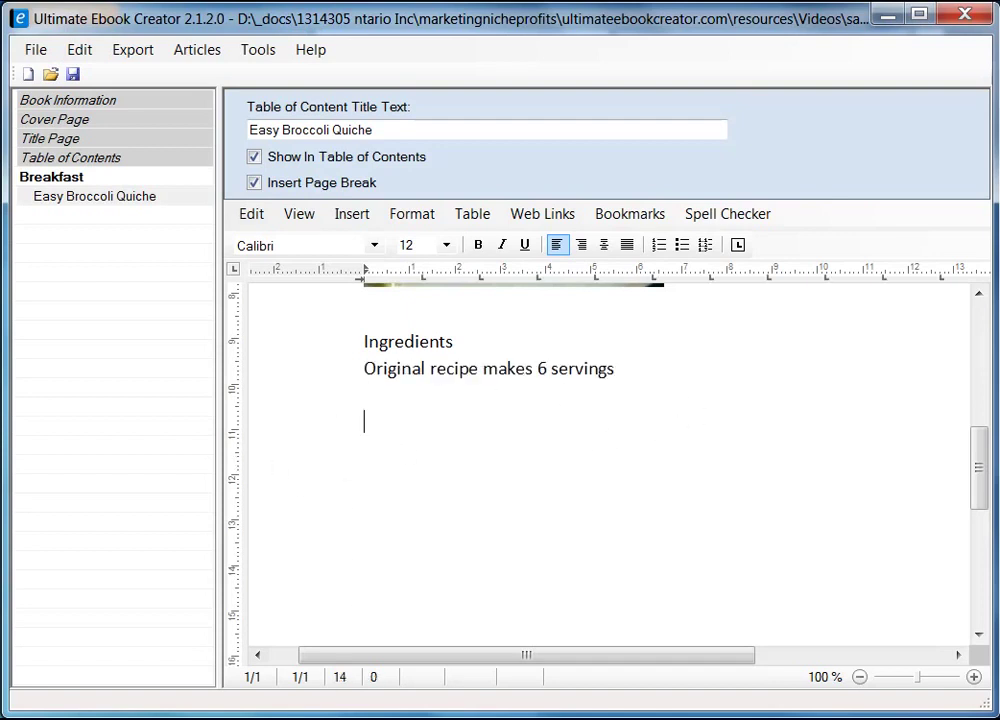
- Copy the first column of quiche ingredients from the recipe page
key(alt+Tab)
click(70, 254)
drag(70, 254, 155, 433)
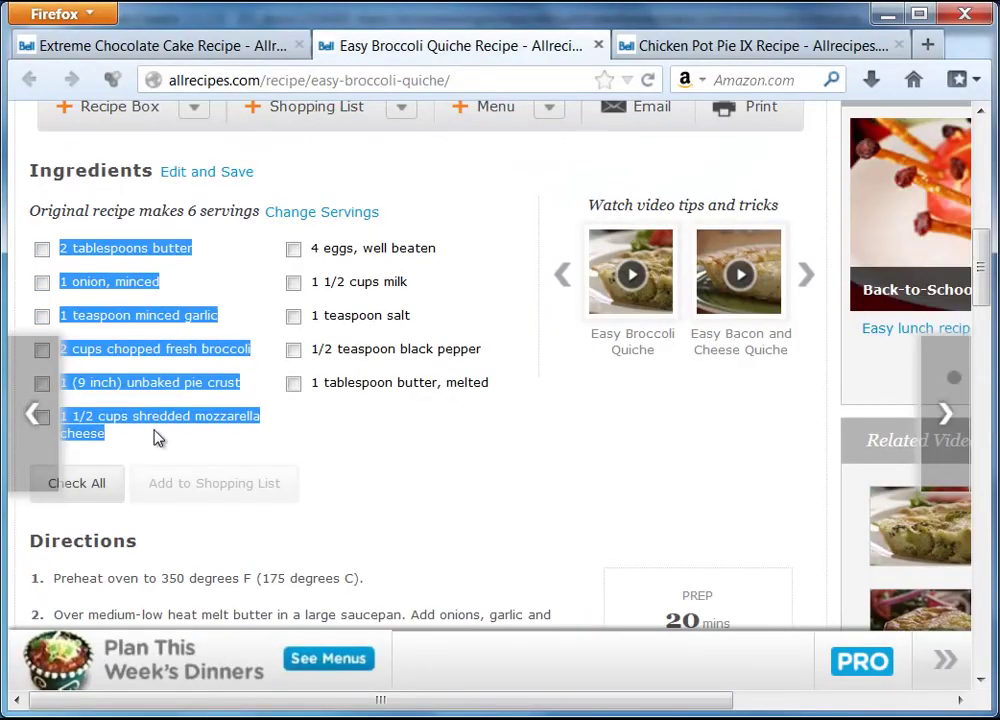
right_click(138, 251)
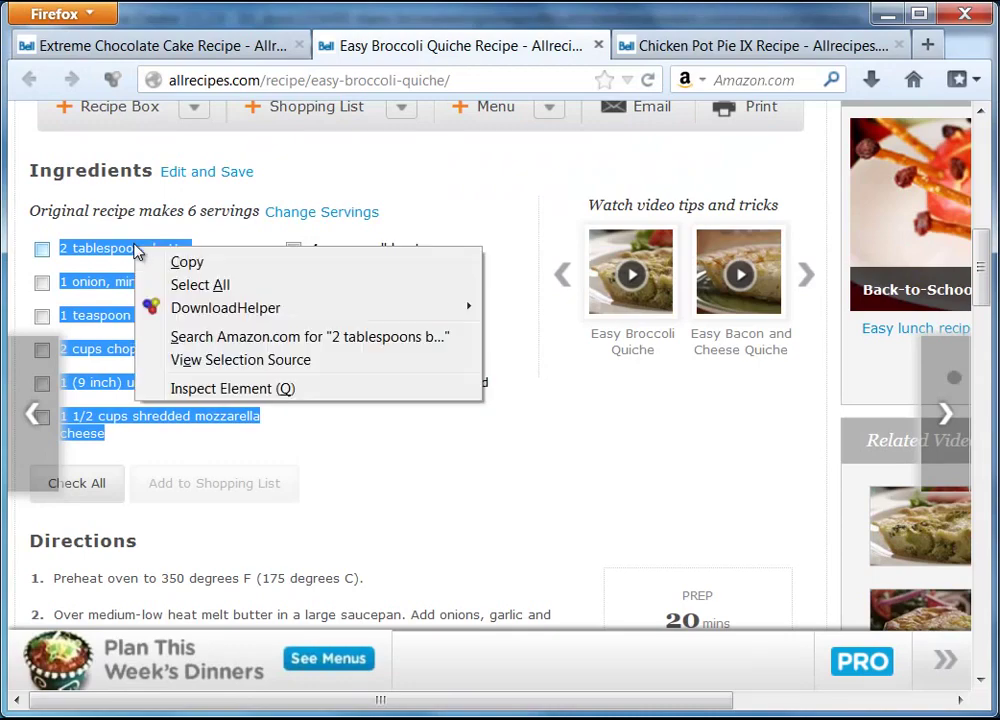
click(186, 262)
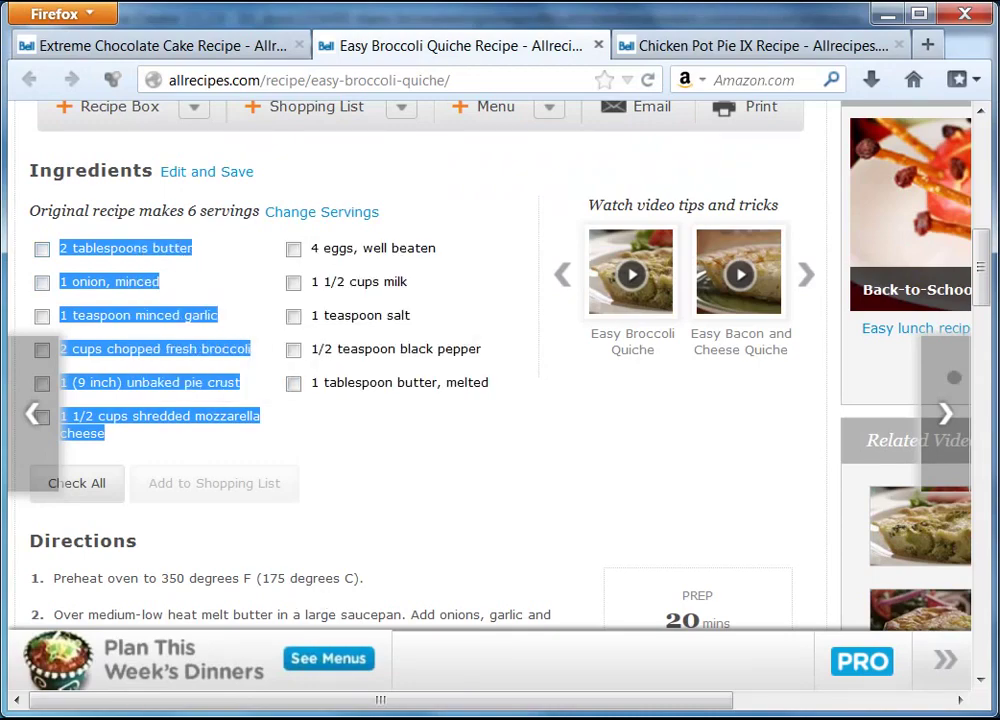
key(alt+Tab)
- Paste the six ingredients as plain text and remove the stray space before '2 tablespoons butter'
right_click(335, 466)
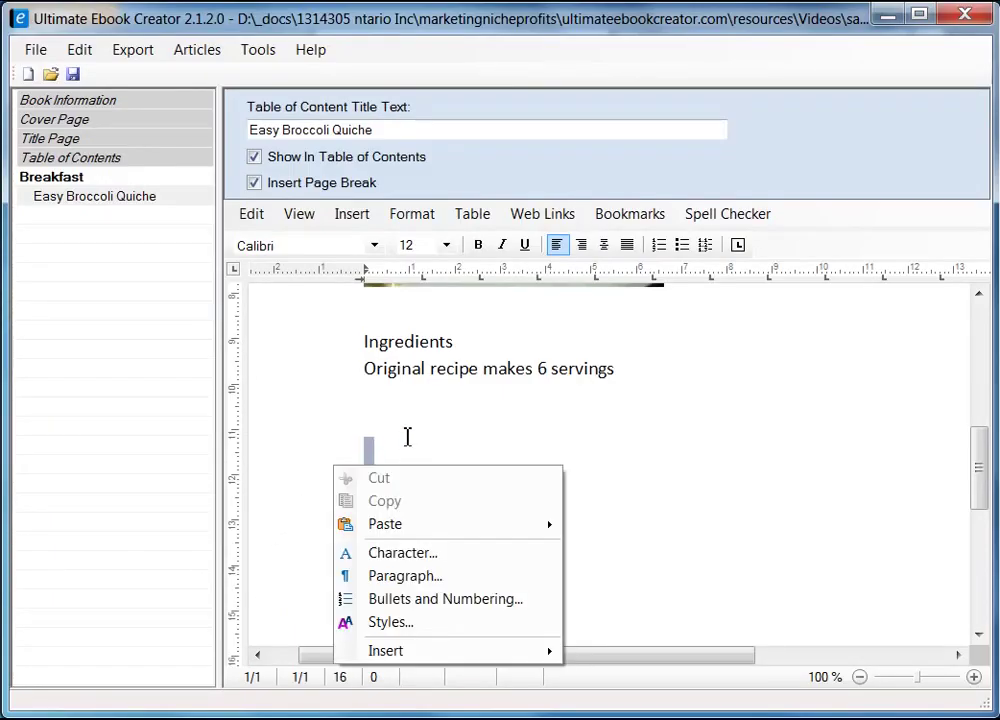
click(406, 422)
right_click(405, 422)
mouse_move(545, 481)
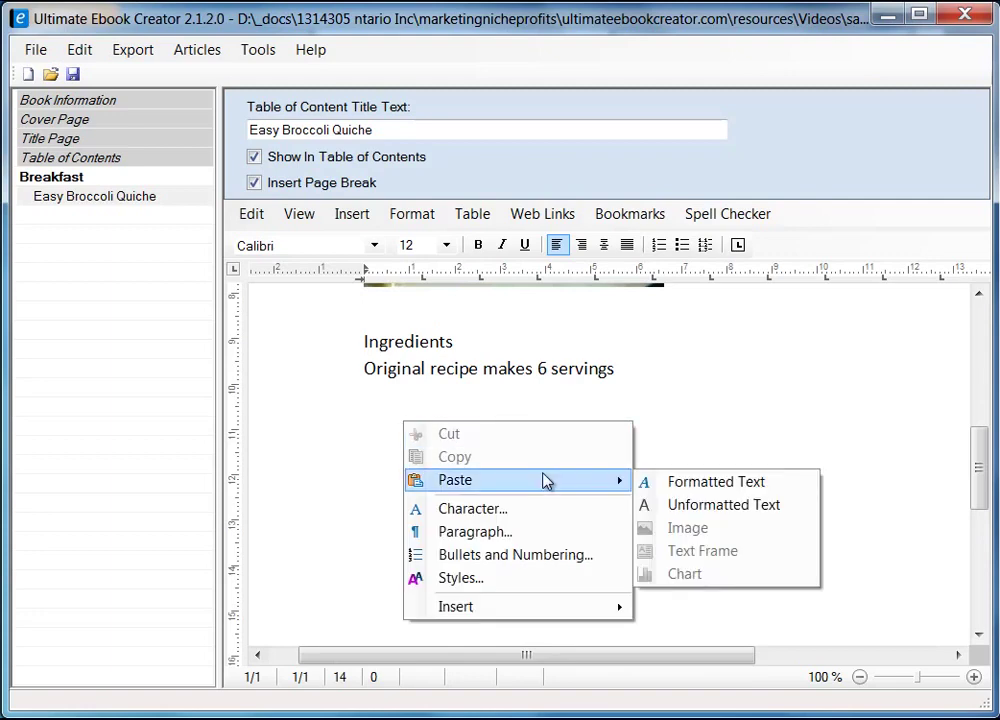
click(724, 505)
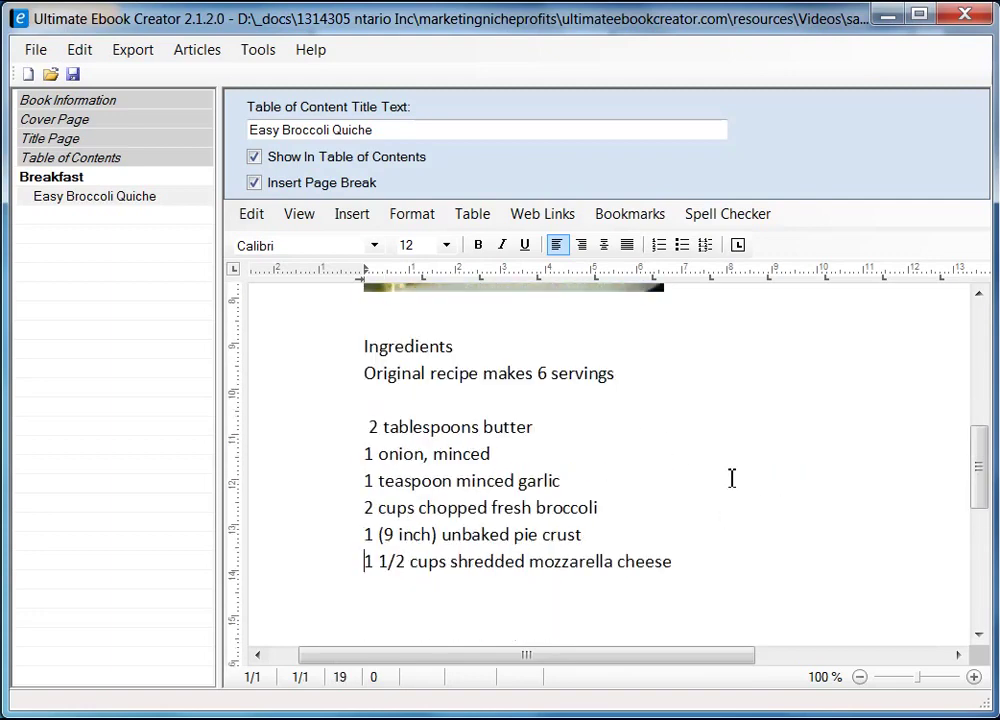
click(369, 427)
key(BackSpace)
key(alt+Tab)
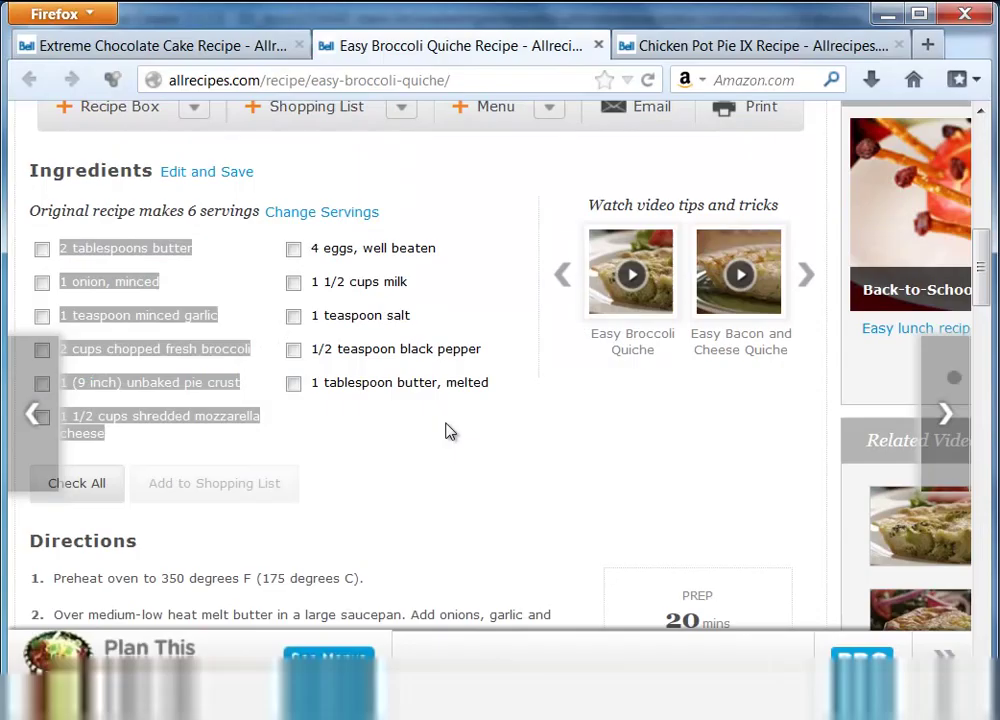
- Copy the second column of five quiche ingredients from the recipe page
drag(311, 248, 418, 356)
right_click(416, 350)
click(466, 357)
key(alt+Tab)
- Start a new empty line after the mozzarella cheese ingredient
click(732, 558)
scroll(736, 556, down, 2)
key(Return)
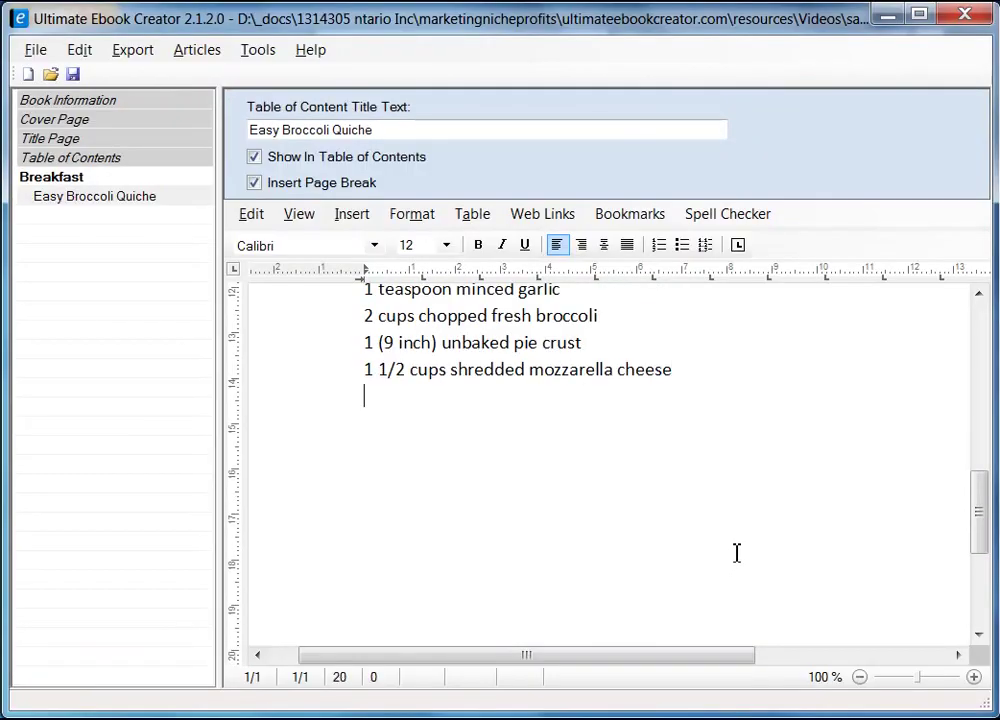
- Paste the remaining ingredients as plain text, ending with '1 tablespoon butter, melted'
right_click(382, 400)
mouse_move(578, 460)
click(745, 484)
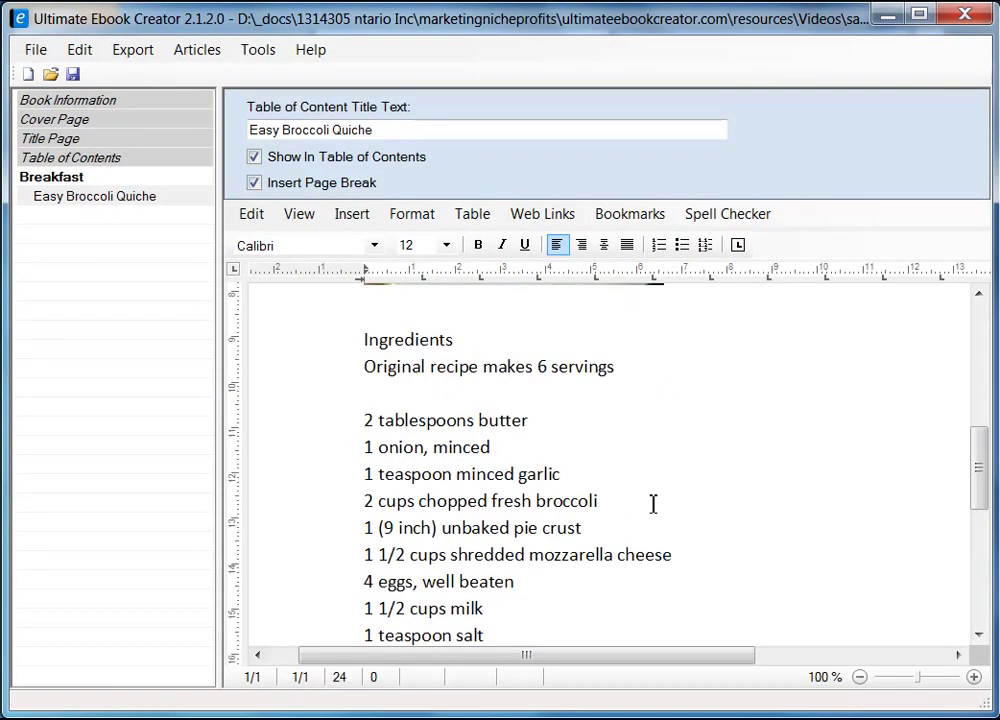
scroll(653, 504, down, 1)
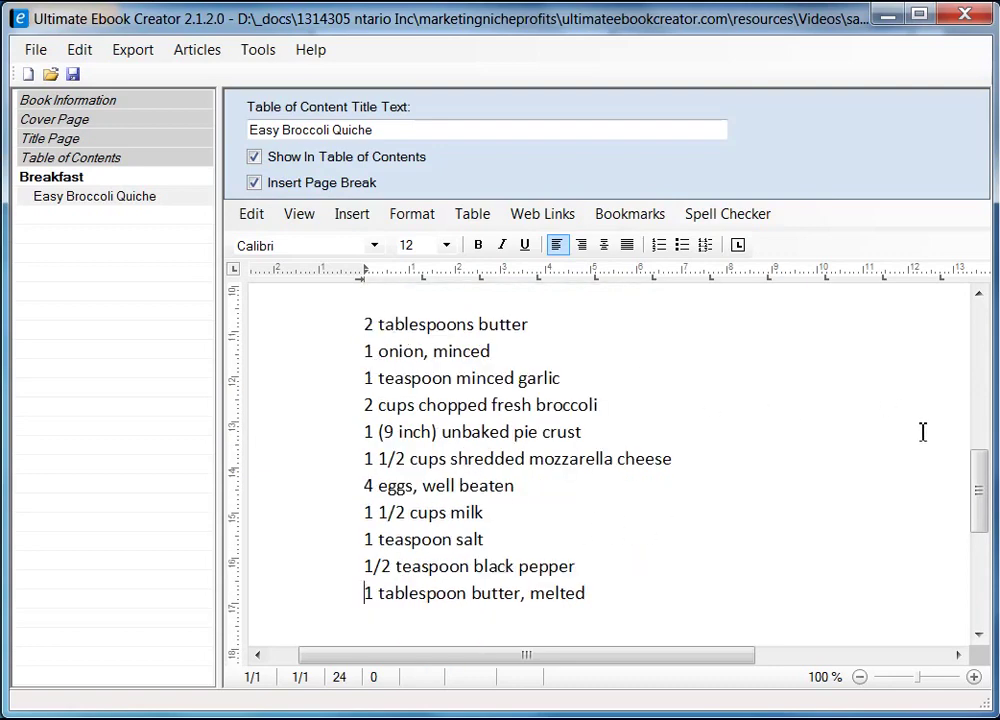
mouse_move(985, 483)
mouse_down()
mouse_move(984, 584)
mouse_move(978, 319)
mouse_move(990, 585)
mouse_move(982, 330)
mouse_move(985, 470)
mouse_up()
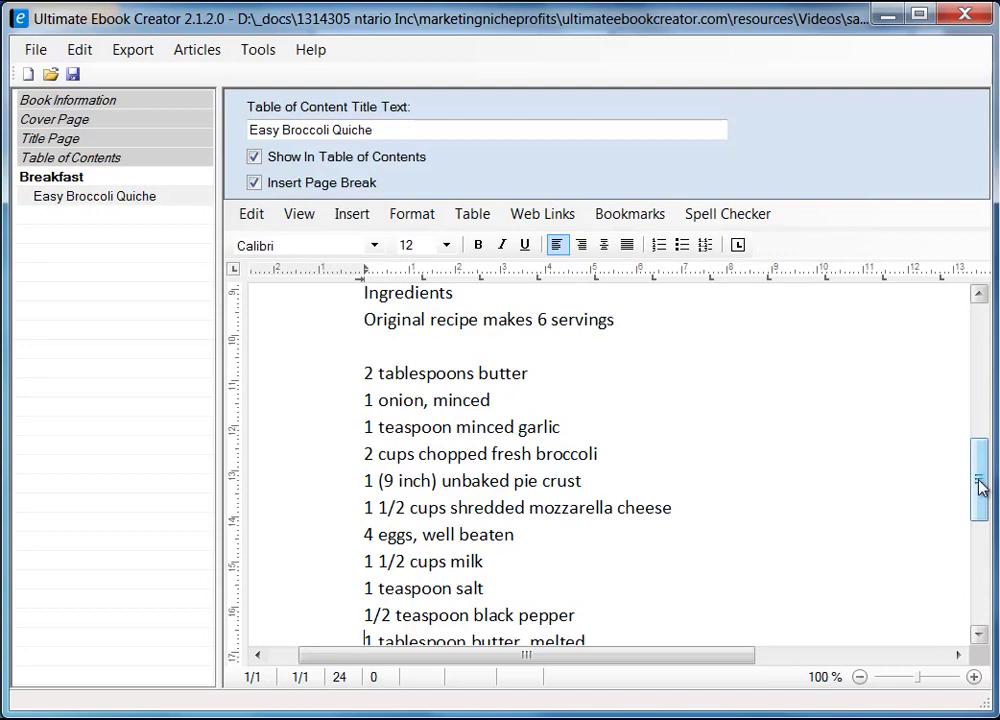
drag(984, 486, 775, 270)
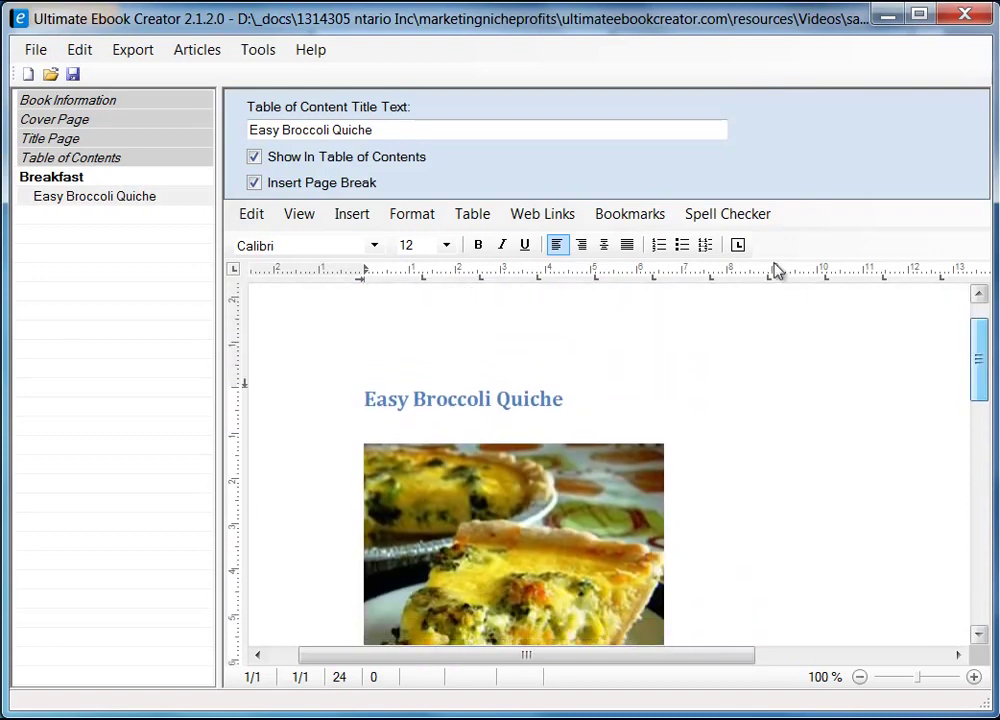
- Check the list in draft view, return to page layout, and place the caret below it
click(303, 217)
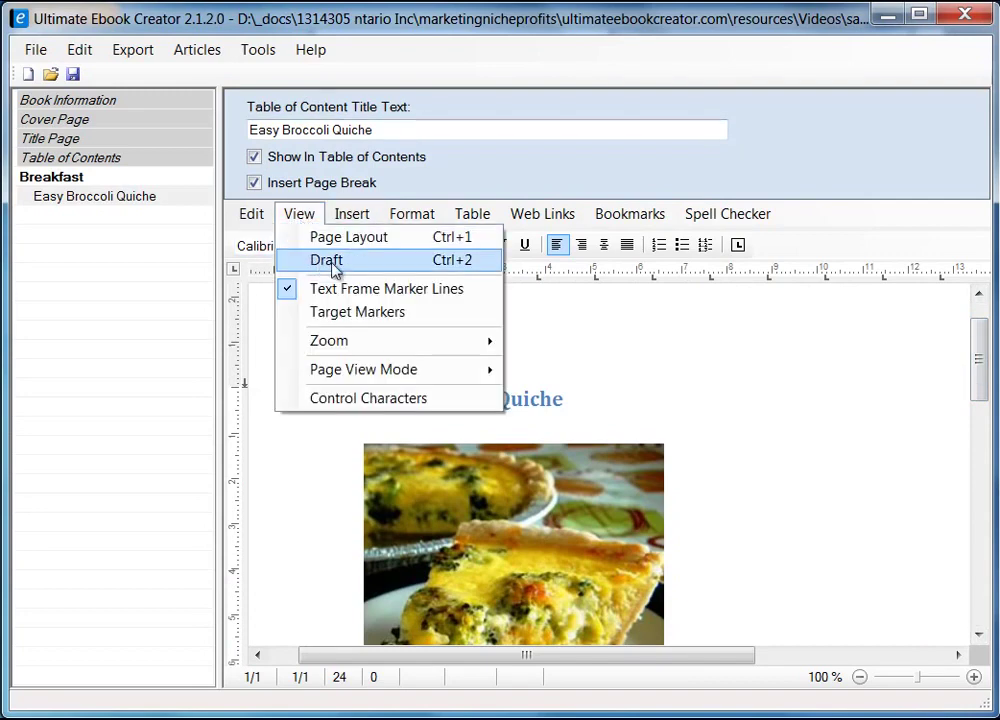
click(347, 262)
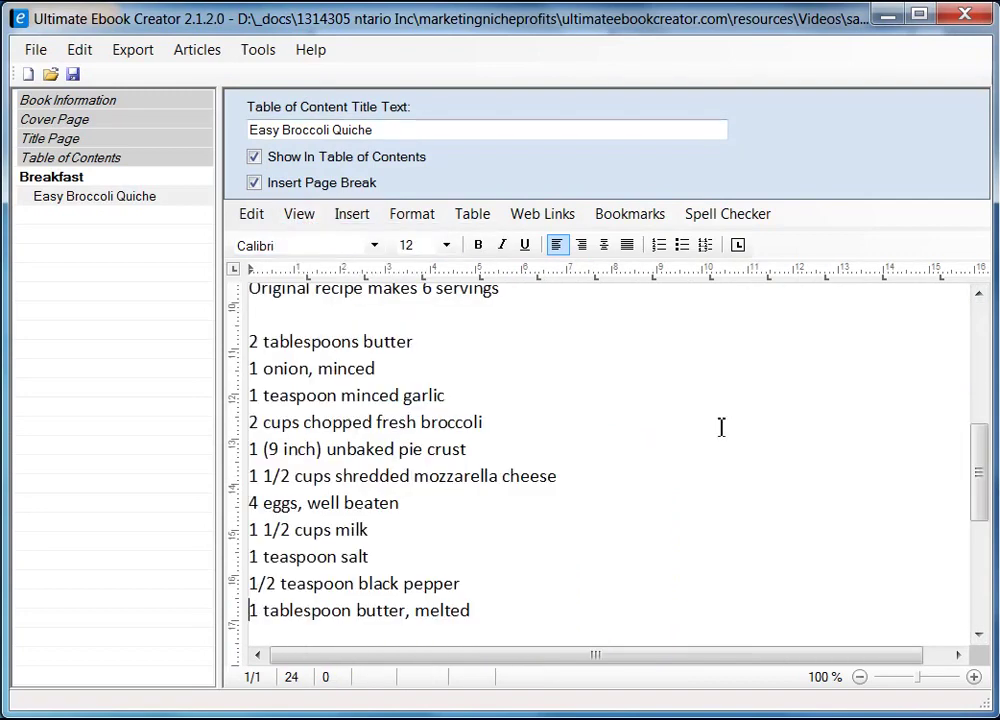
drag(984, 508, 966, 375)
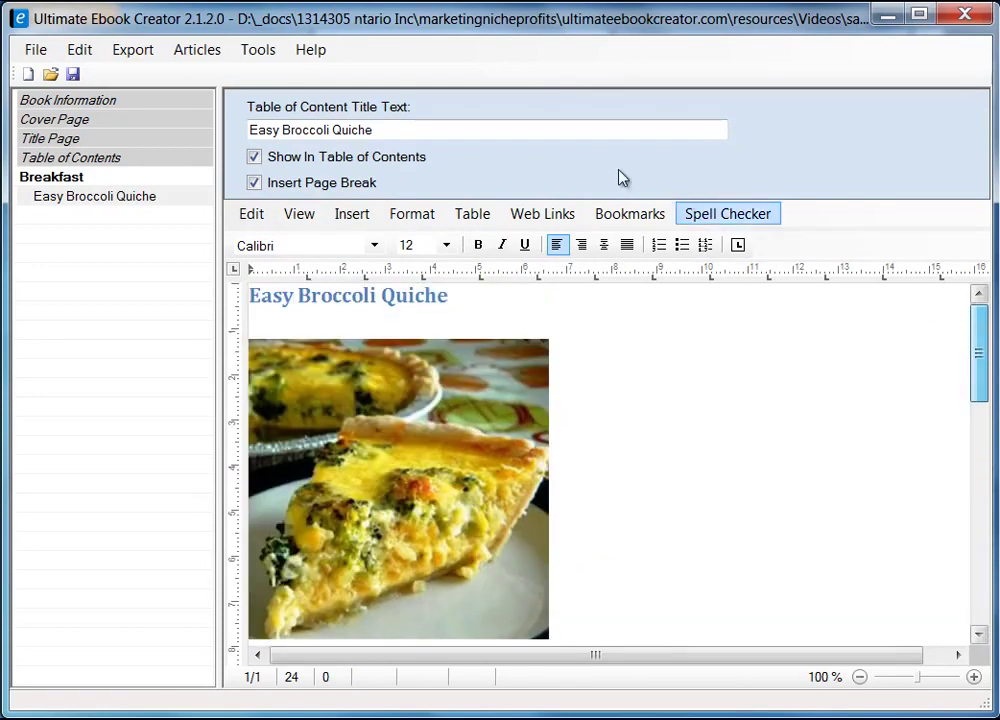
click(312, 217)
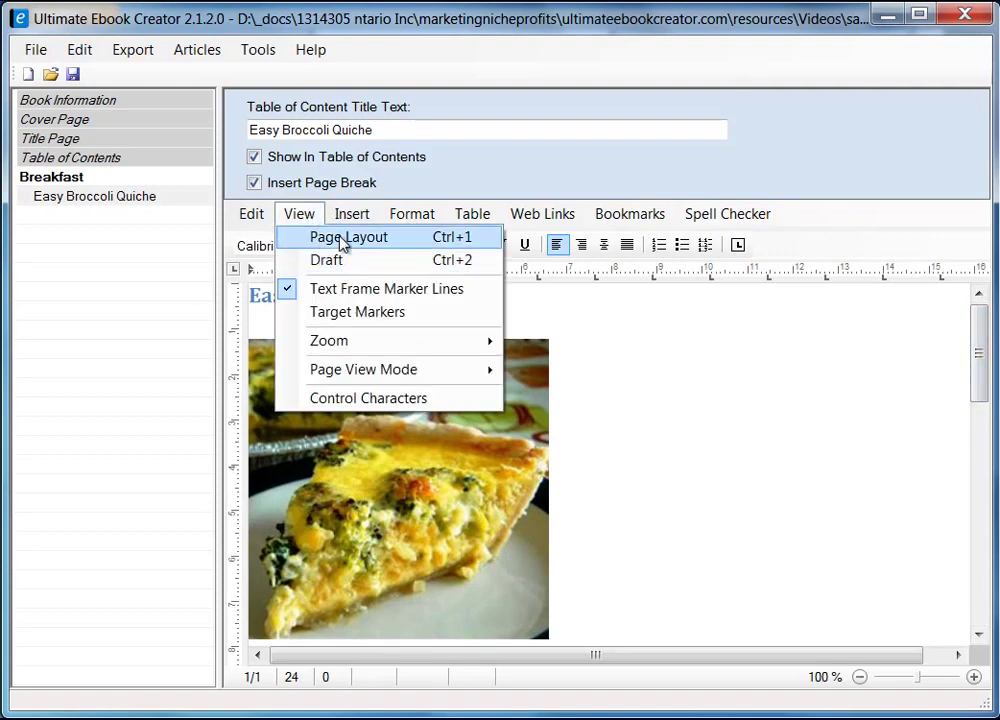
click(343, 237)
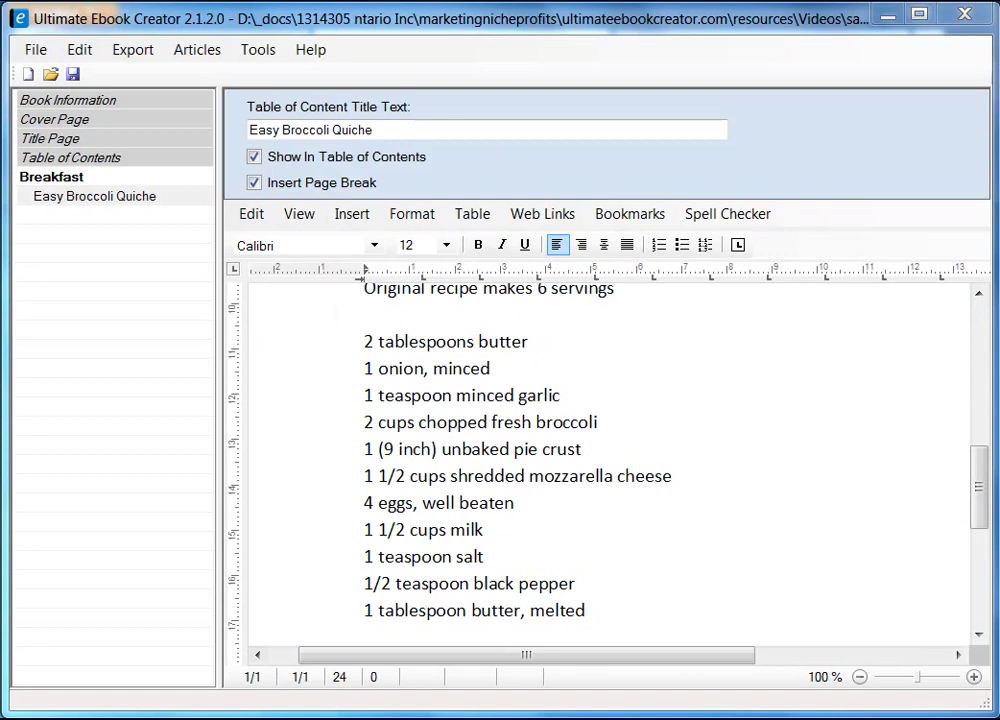
drag(975, 473, 975, 513)
click(429, 546)
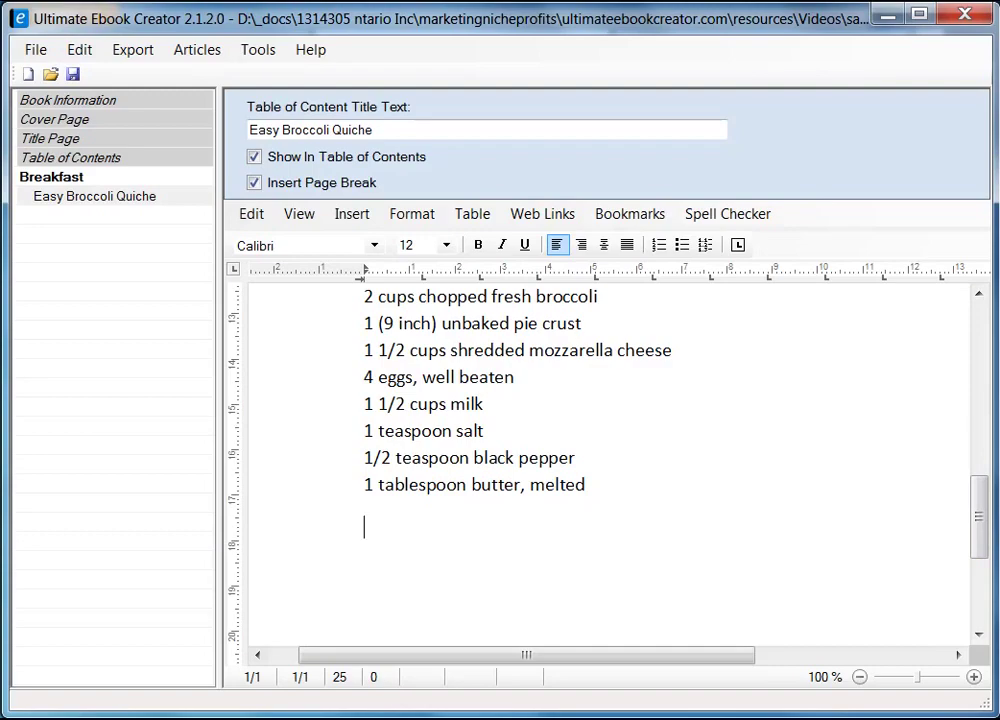
- Select and copy the quiche recipe's Directions heading and all four steps
key(alt+Tab)
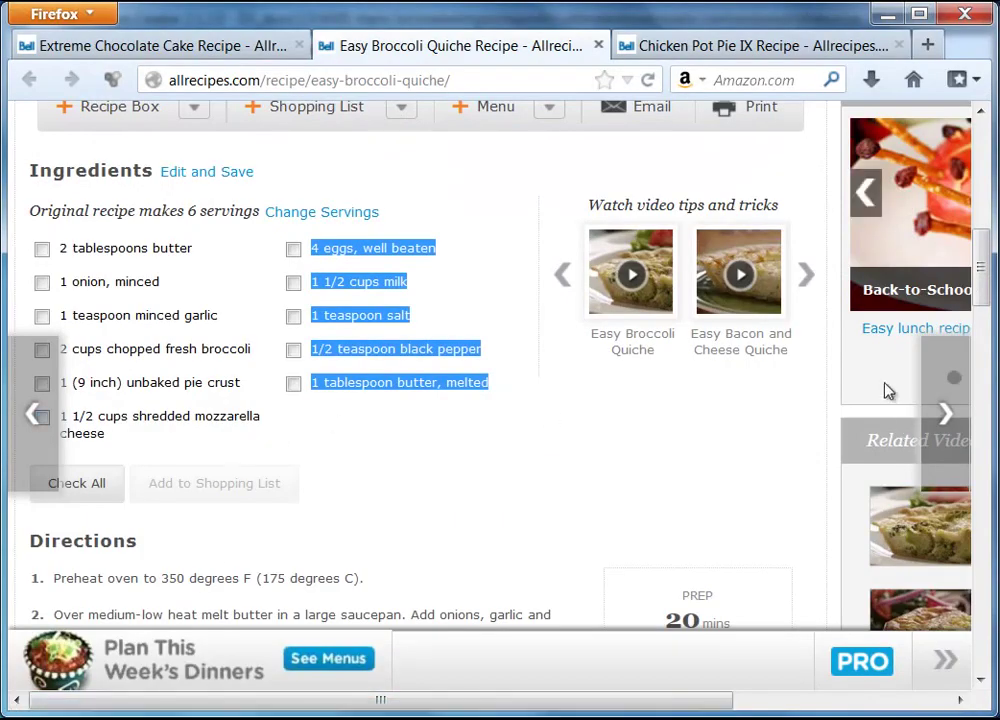
drag(981, 278, 984, 319)
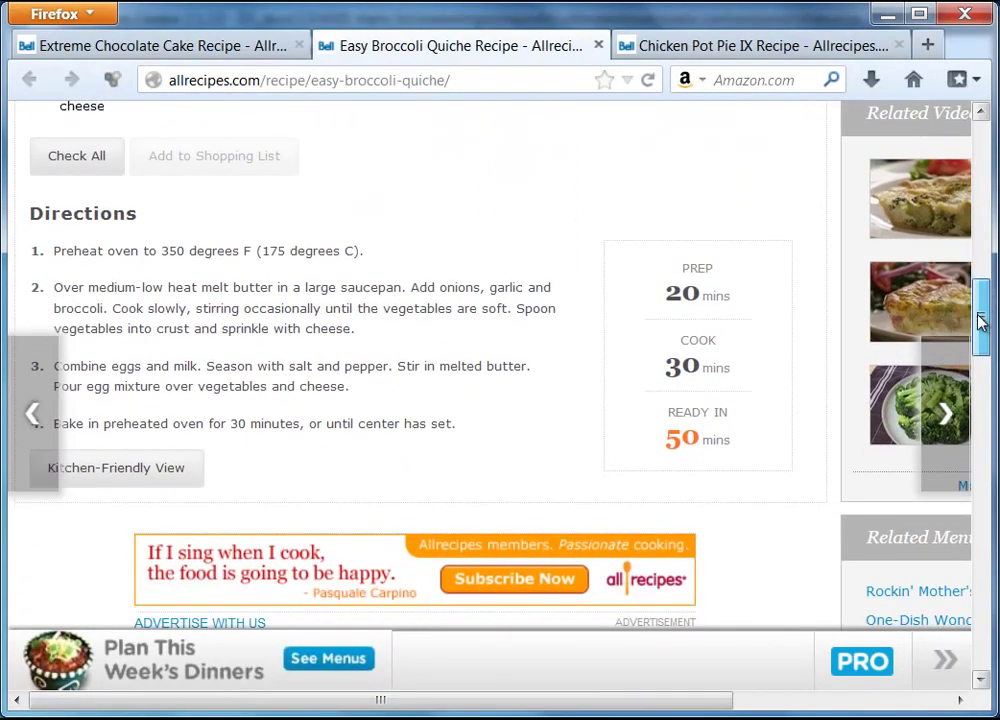
drag(33, 213, 455, 437)
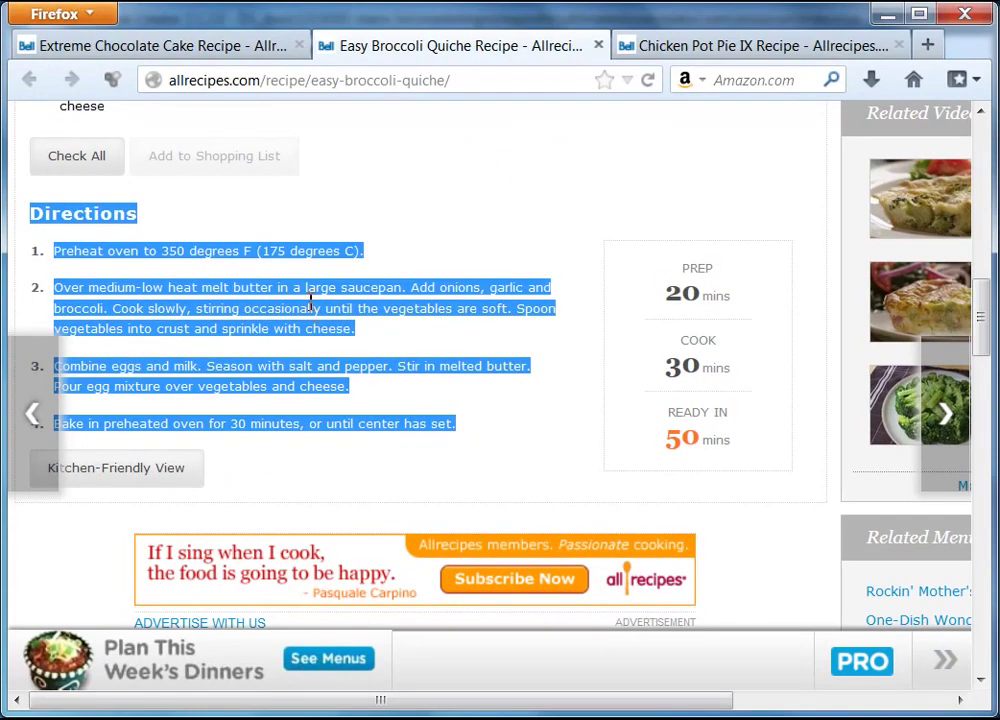
right_click(297, 257)
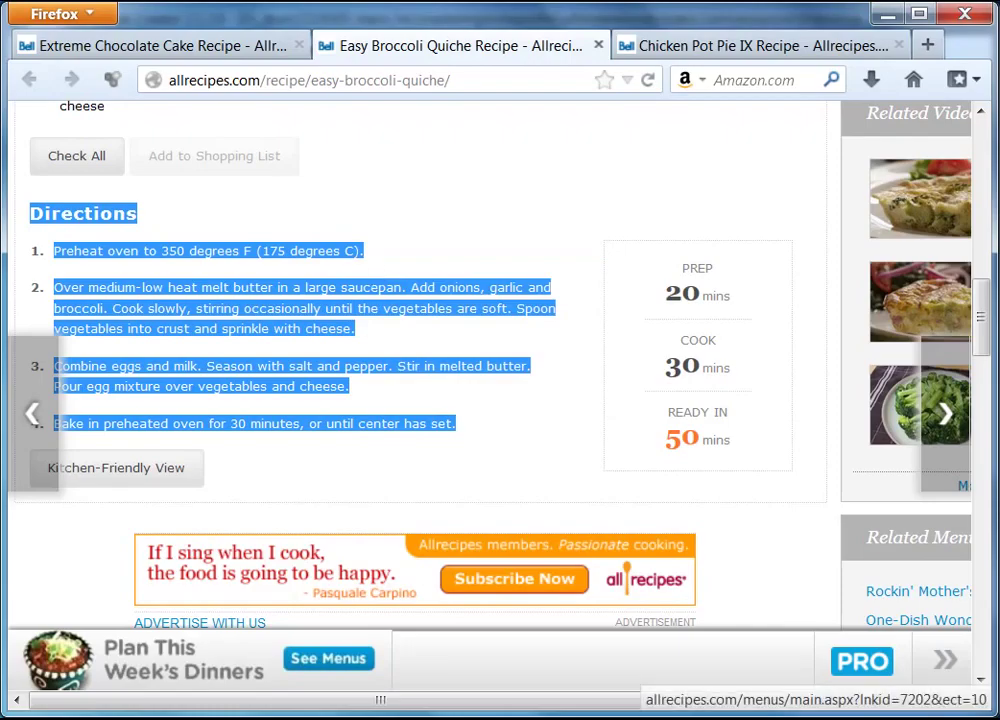
key(alt+Tab)
- Paste the Directions and four steps as unformatted text below the ingredients
right_click(388, 547)
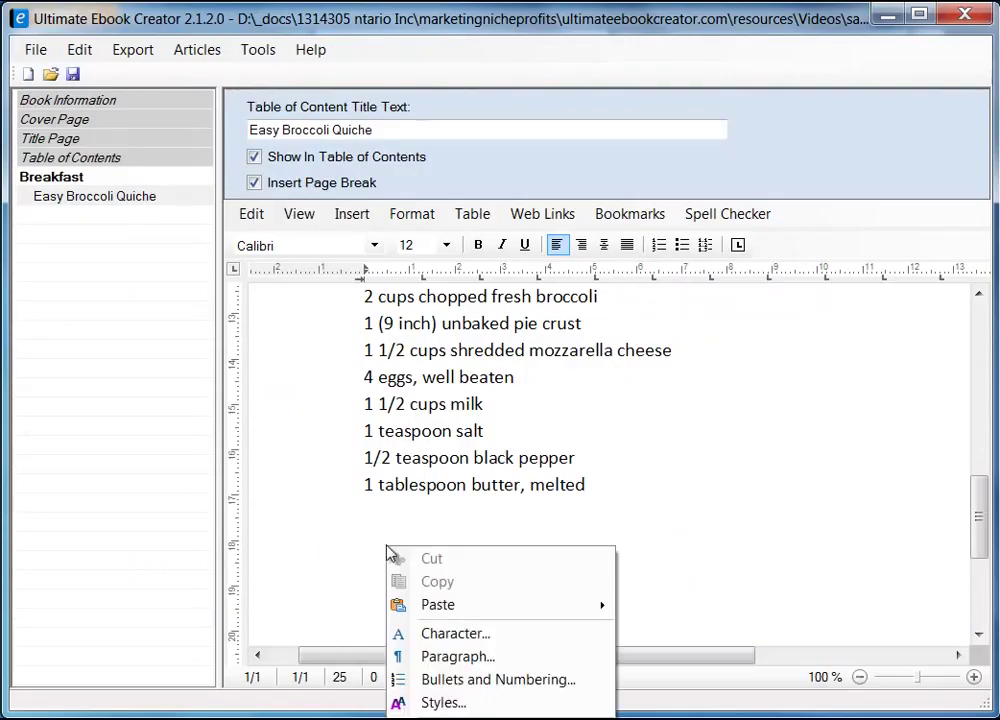
mouse_move(596, 605)
click(737, 632)
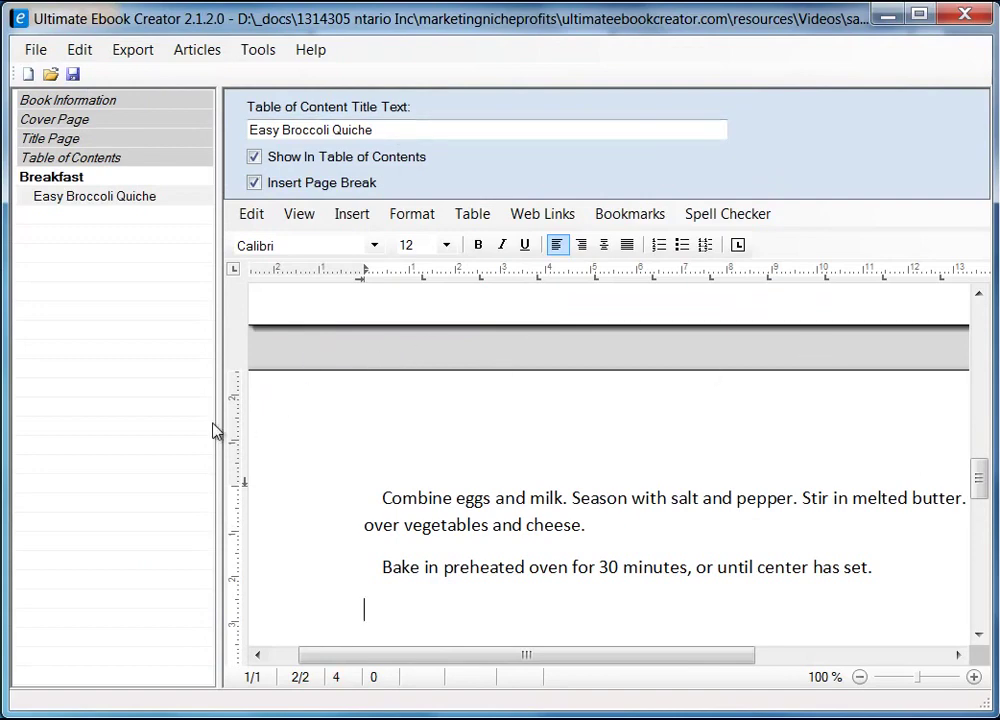
drag(220, 430, 48, 440)
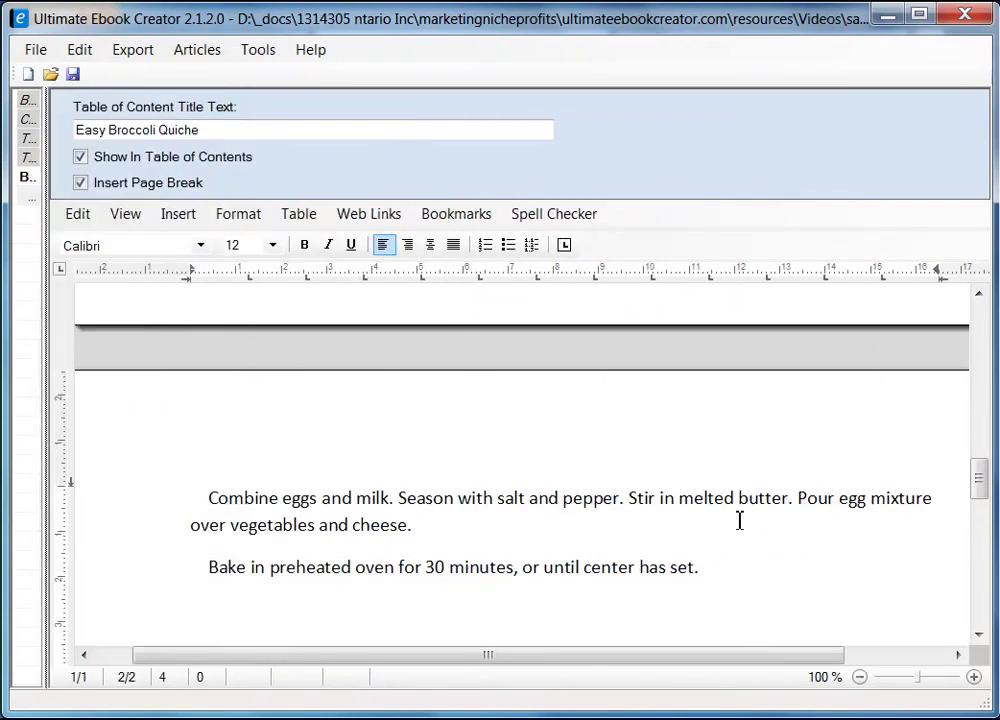
drag(984, 491, 980, 451)
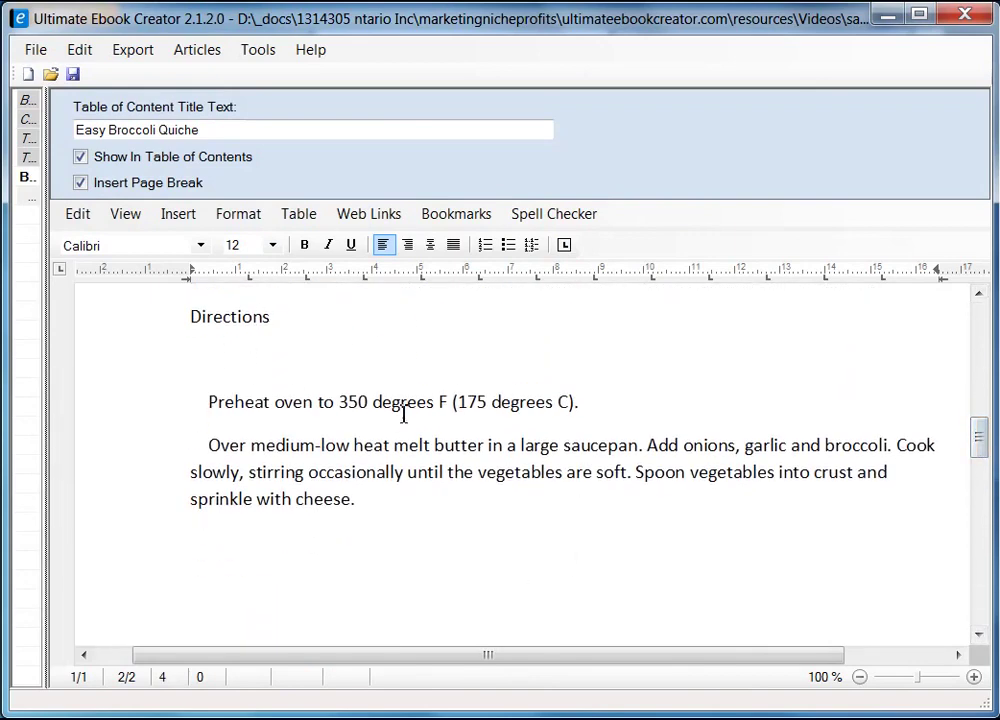
- In draft view, delete the blank line under Directions and each step's leading indent
click(125, 216)
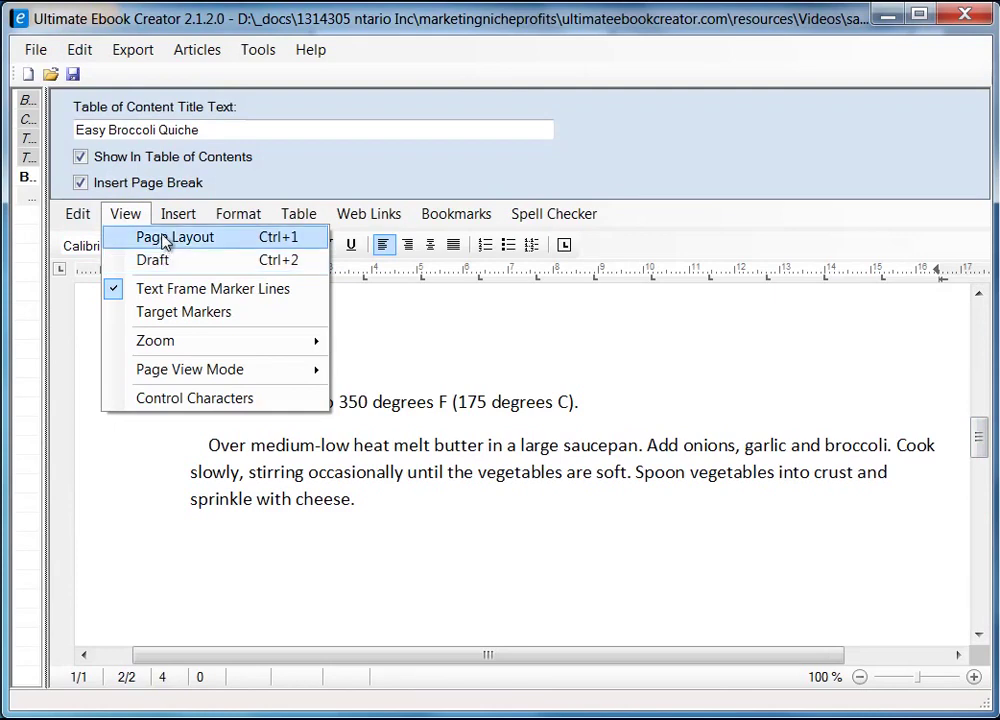
click(165, 260)
drag(976, 570, 978, 520)
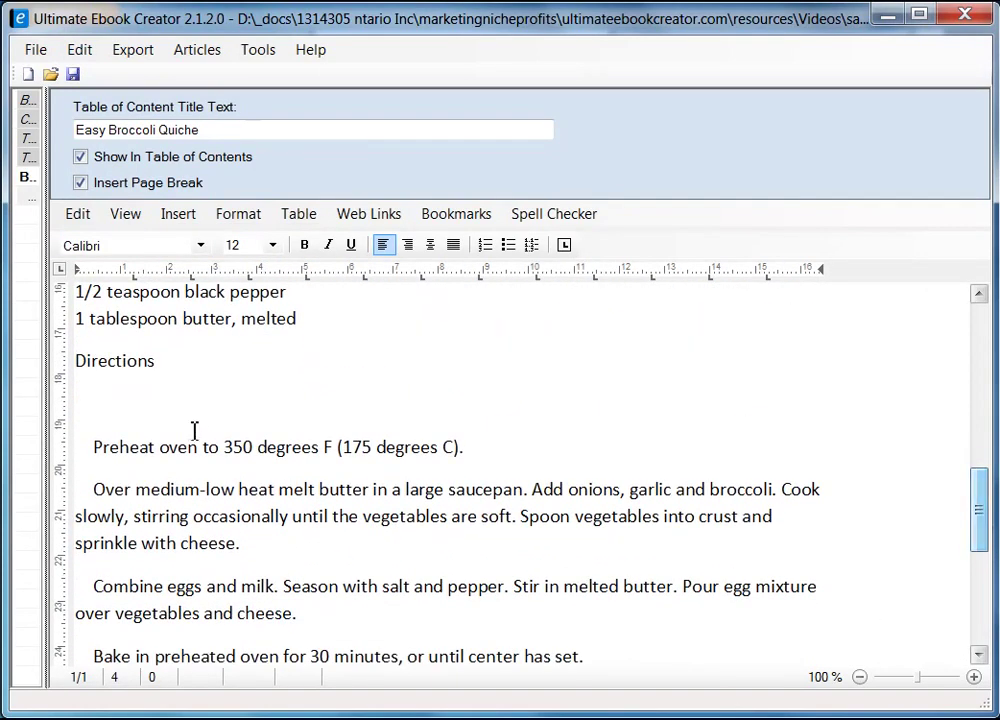
click(96, 384)
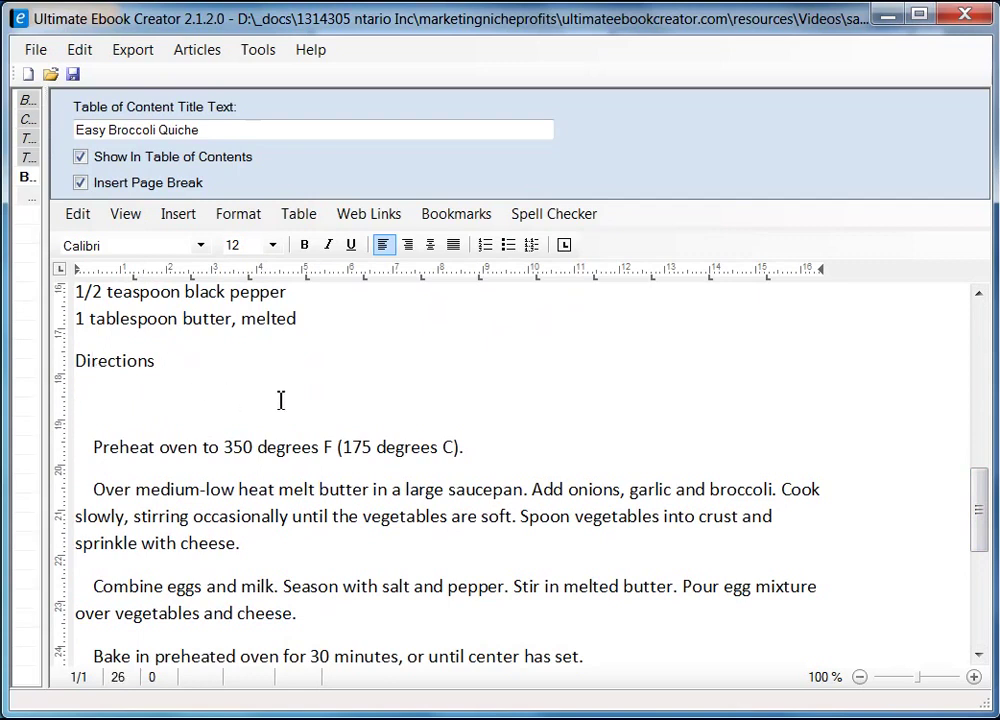
key(Delete)
key(Delete)
key(Delete)
key(Delete)
key(Delete)
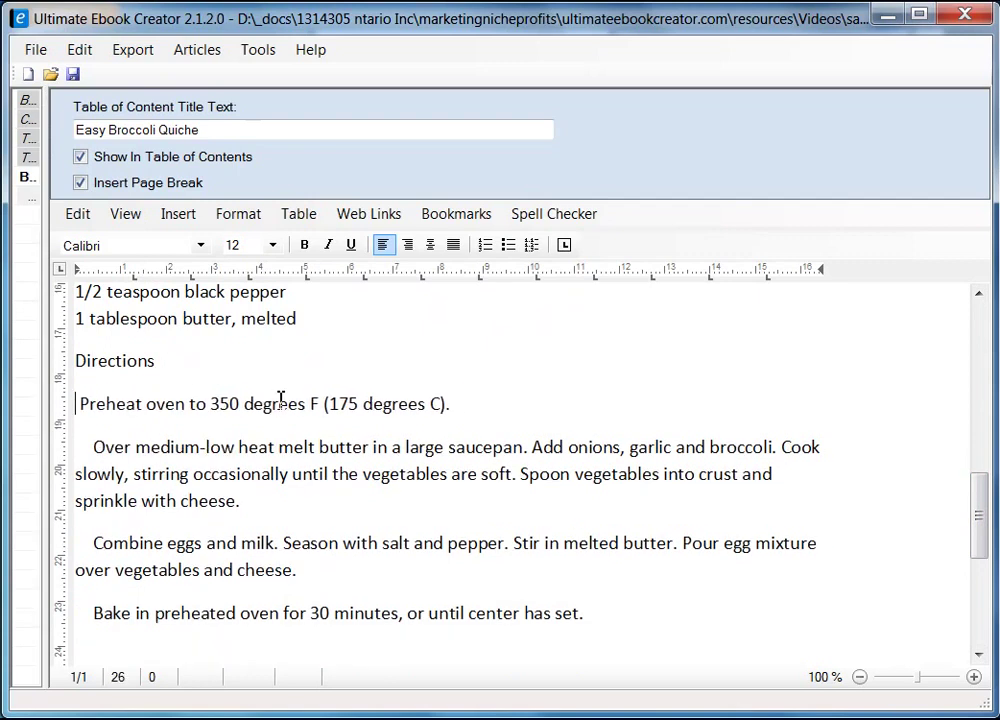
key(BackSpace)
key(BackSpace)
key(BackSpace)
key(BackSpace)
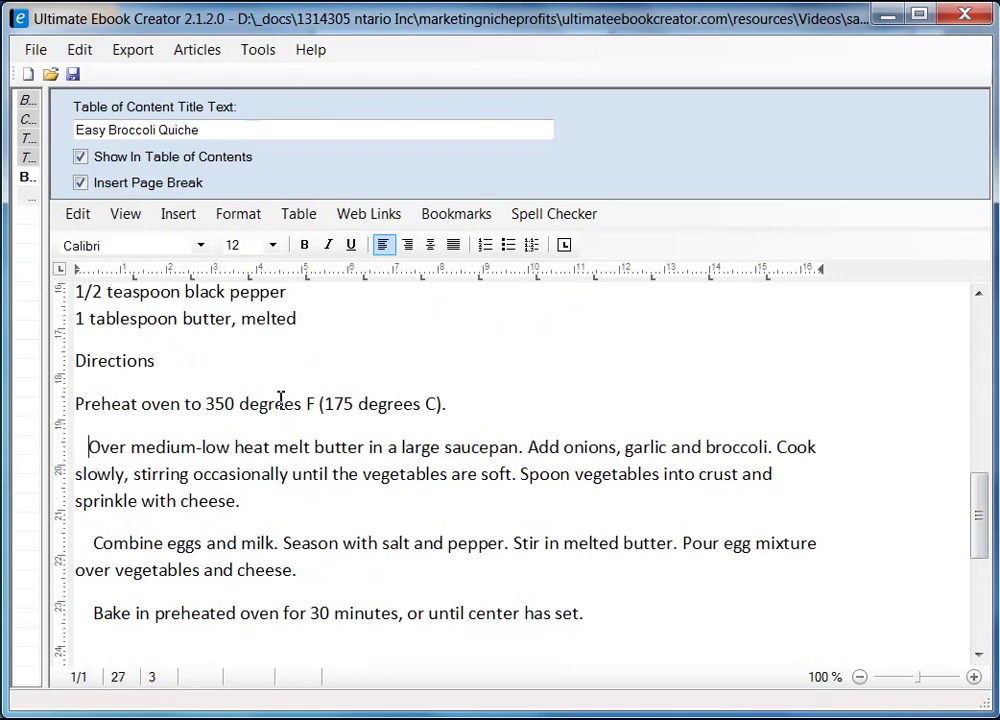
key(Down)
key(Down)
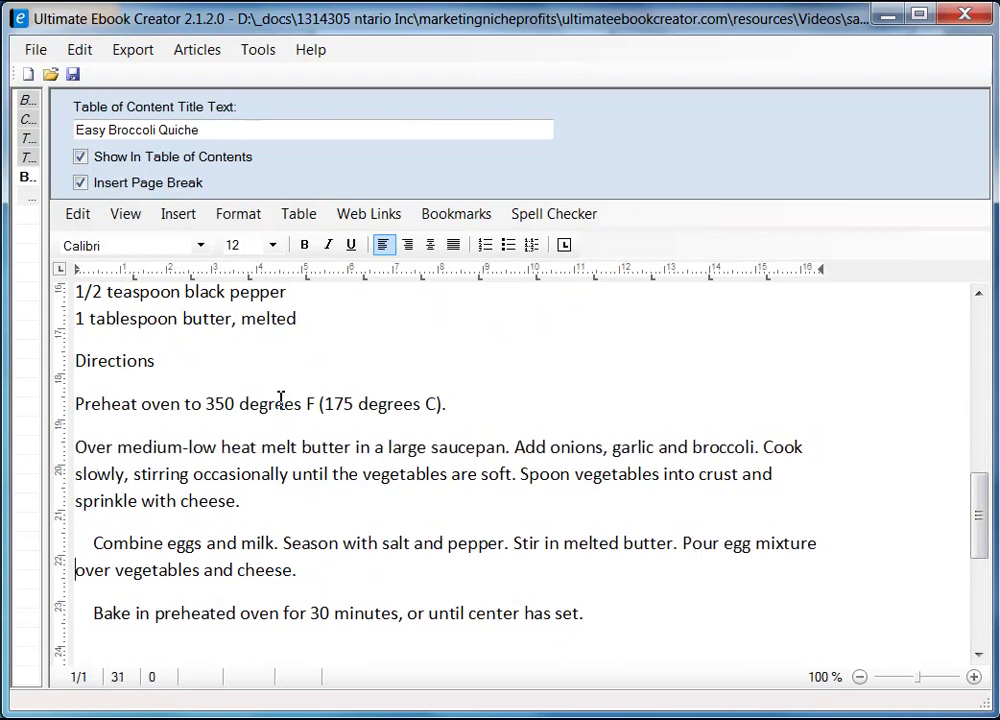
key(Delete)
key(Delete)
key(Delete)
key(Delete)
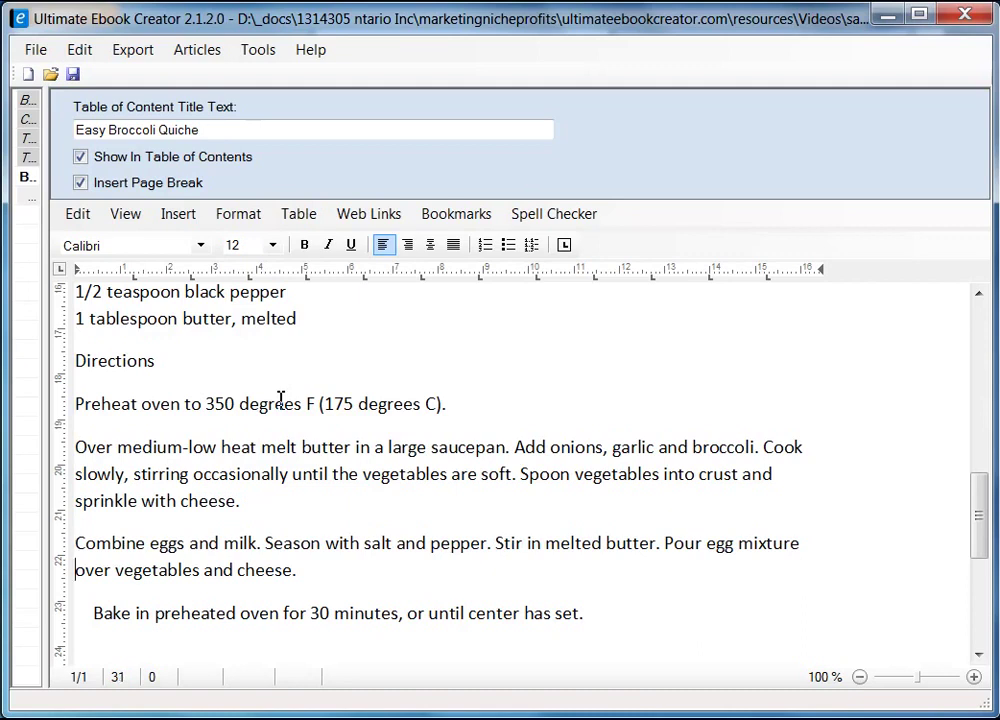
key(Down)
key(Down)
key(Delete)
key(Delete)
key(Delete)
key(Delete)
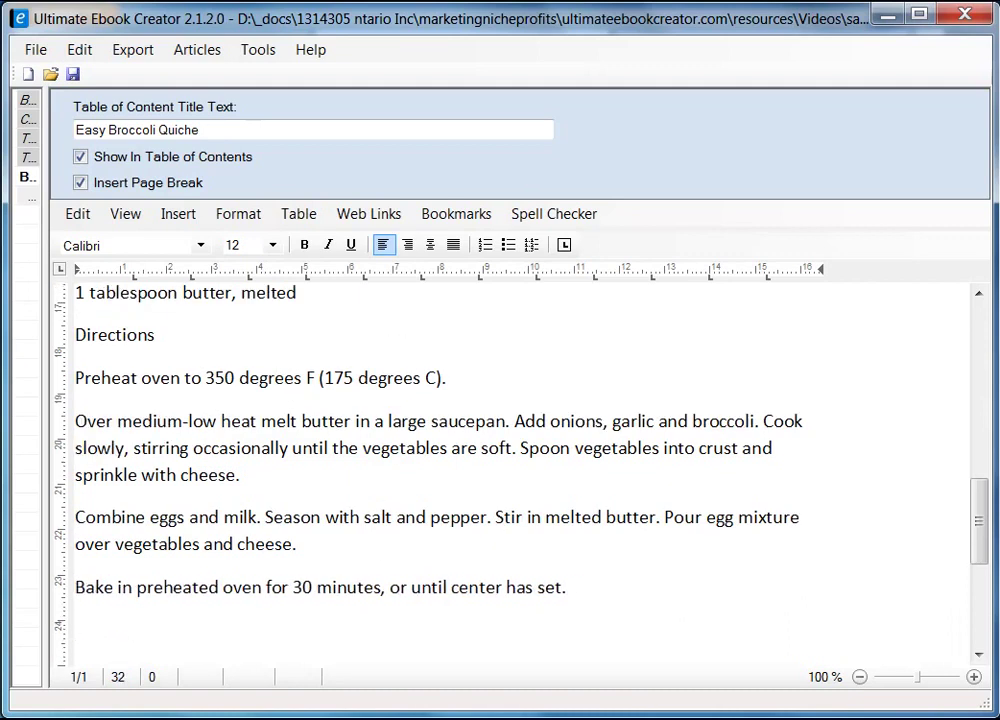
- Make the Ingredients heading bold and set it in Arial
drag(980, 527, 978, 430)
click(186, 461)
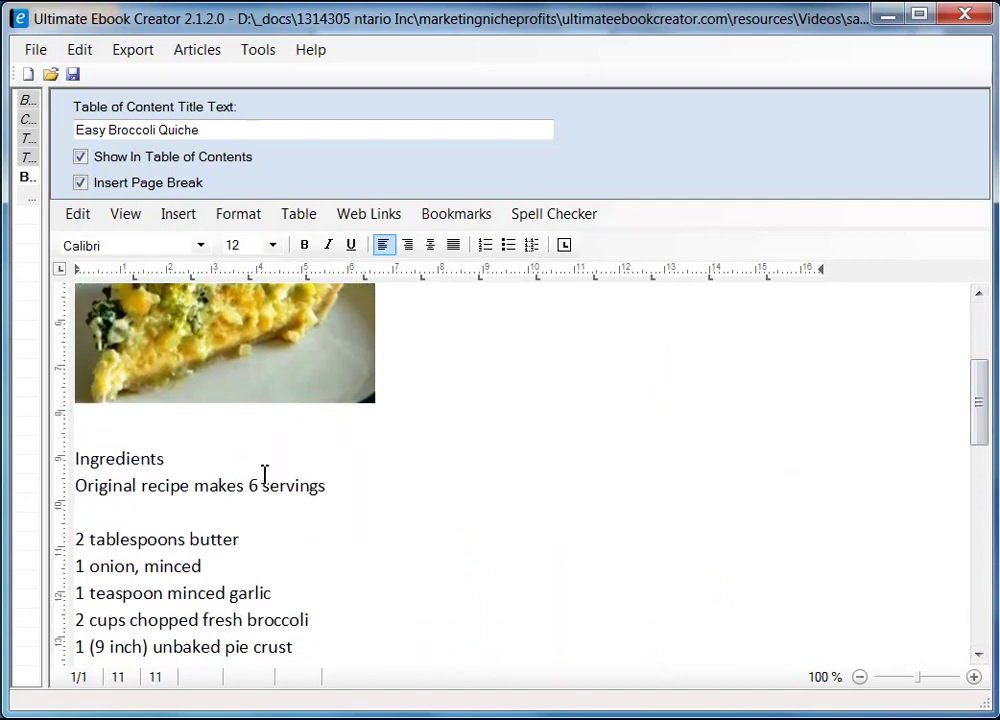
key(shift+Home)
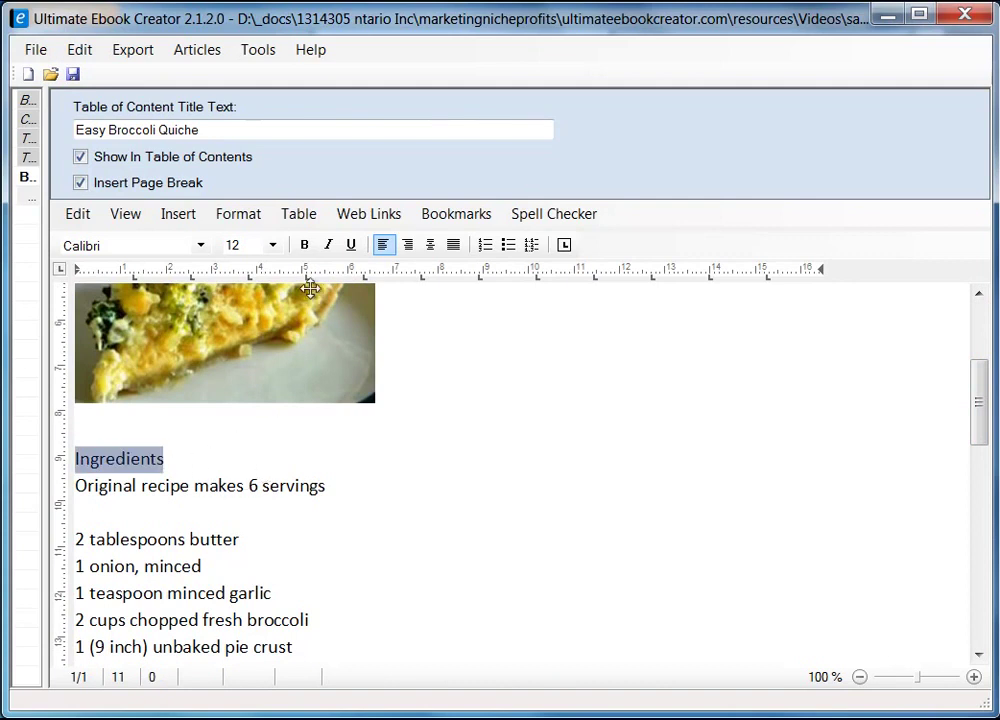
click(306, 246)
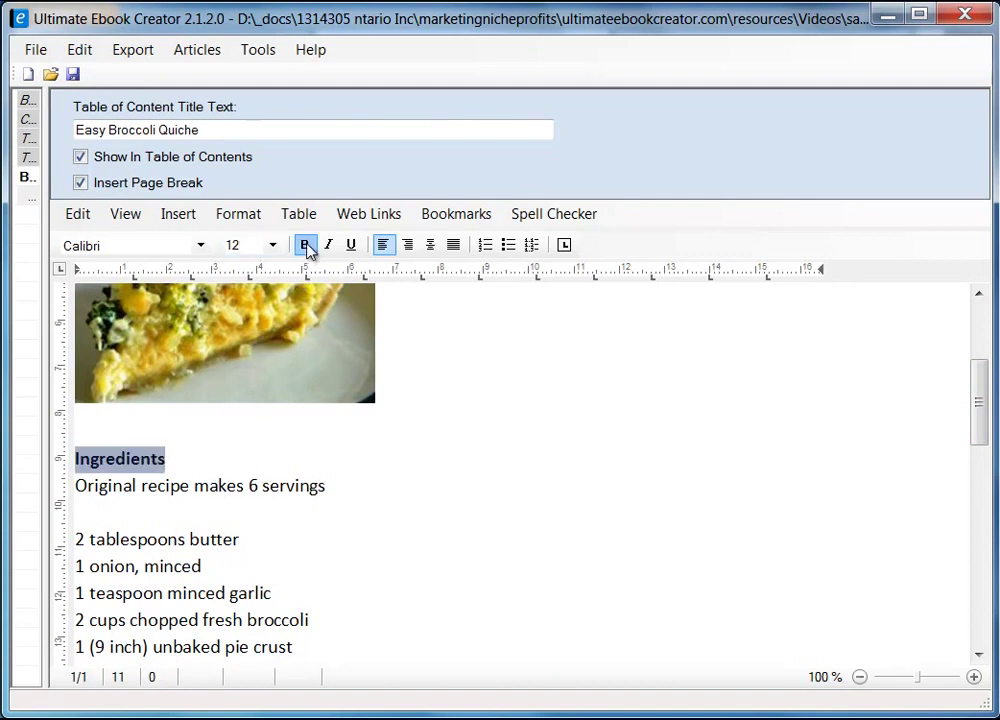
click(201, 246)
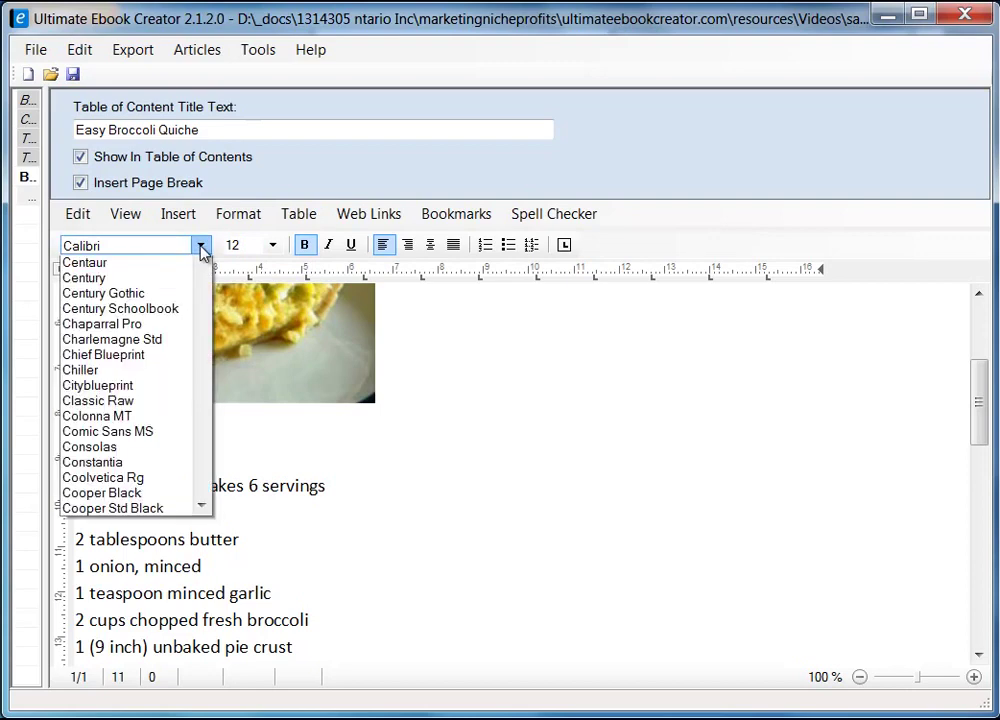
drag(203, 368, 204, 318)
click(127, 424)
click(257, 466)
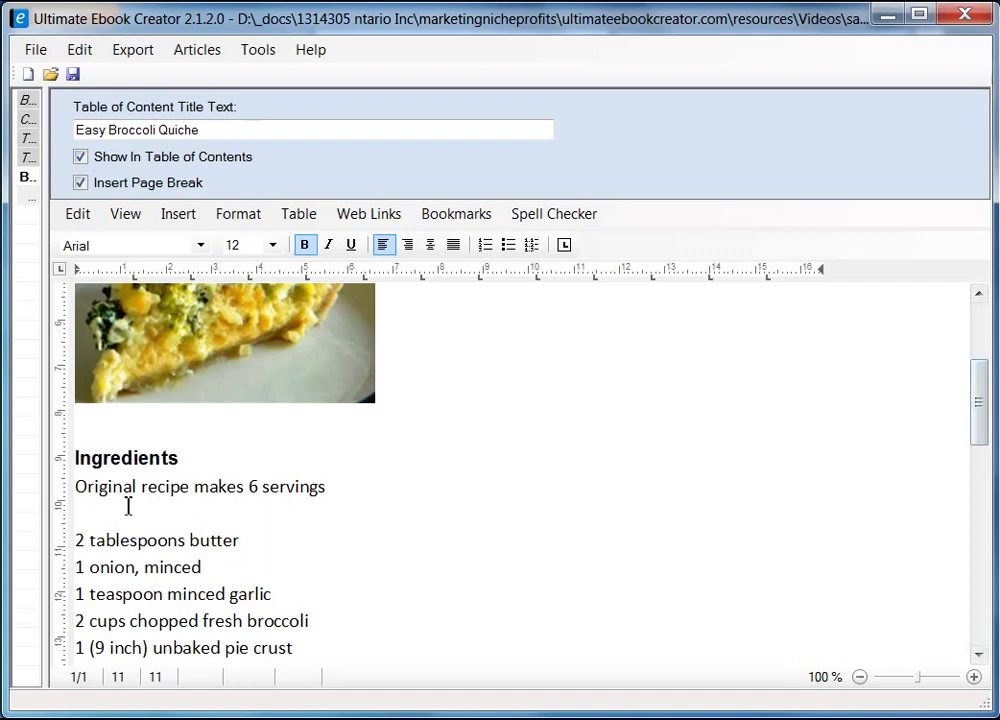
- Set all of the quiche article's text in the Arial font
click(79, 487)
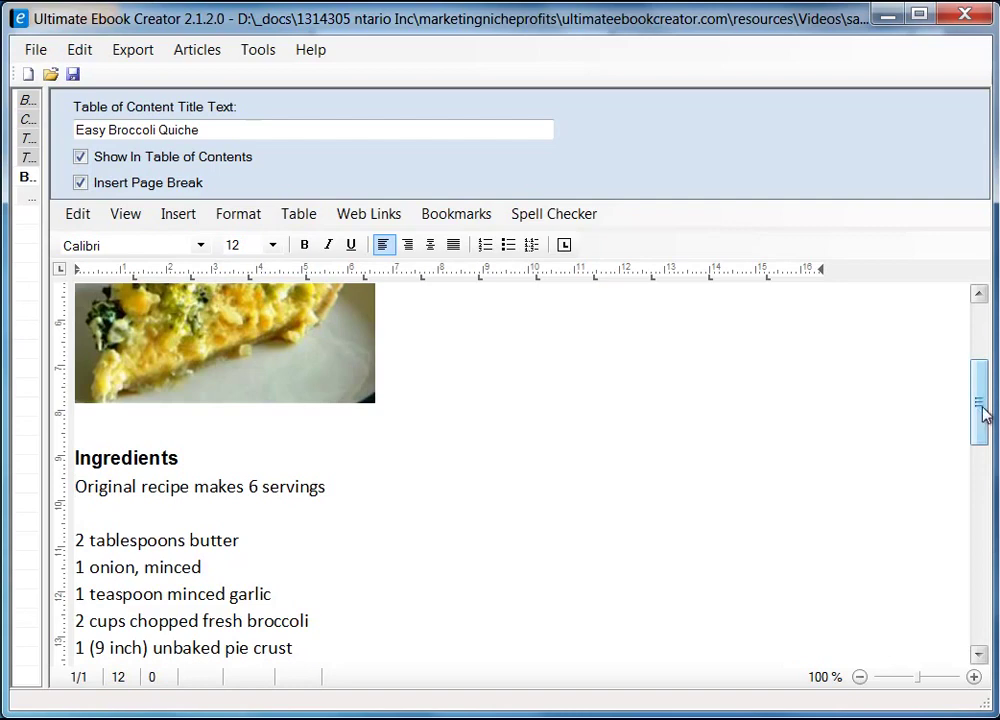
drag(982, 413, 982, 548)
key(ctrl+a)
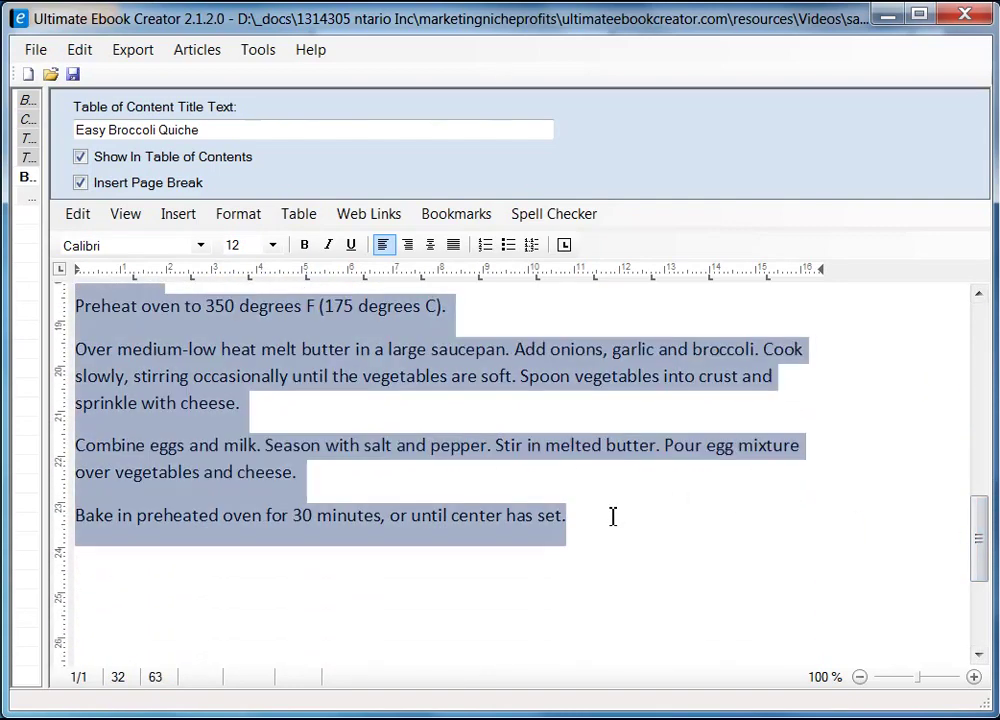
click(201, 245)
scroll(206, 365, up, 1)
drag(206, 365, 206, 305)
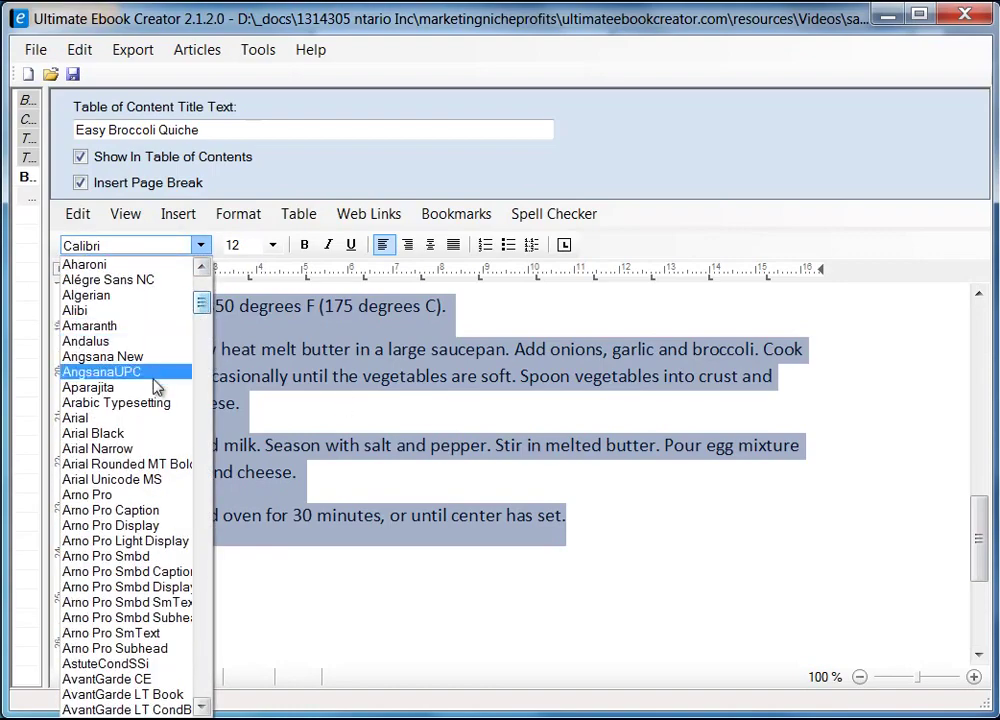
click(130, 421)
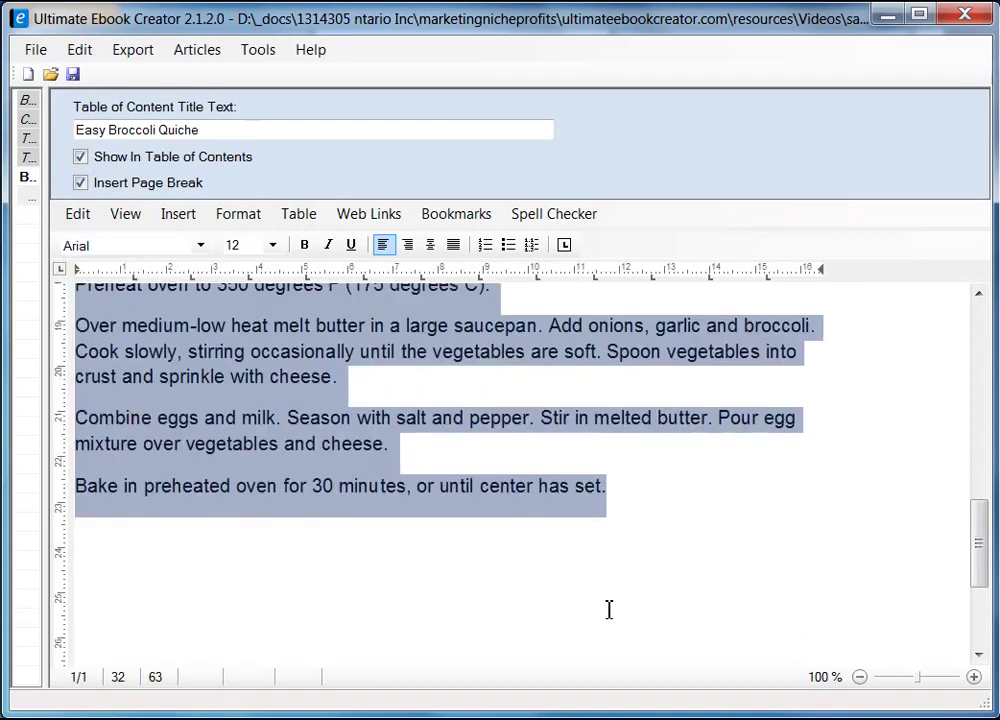
click(609, 557)
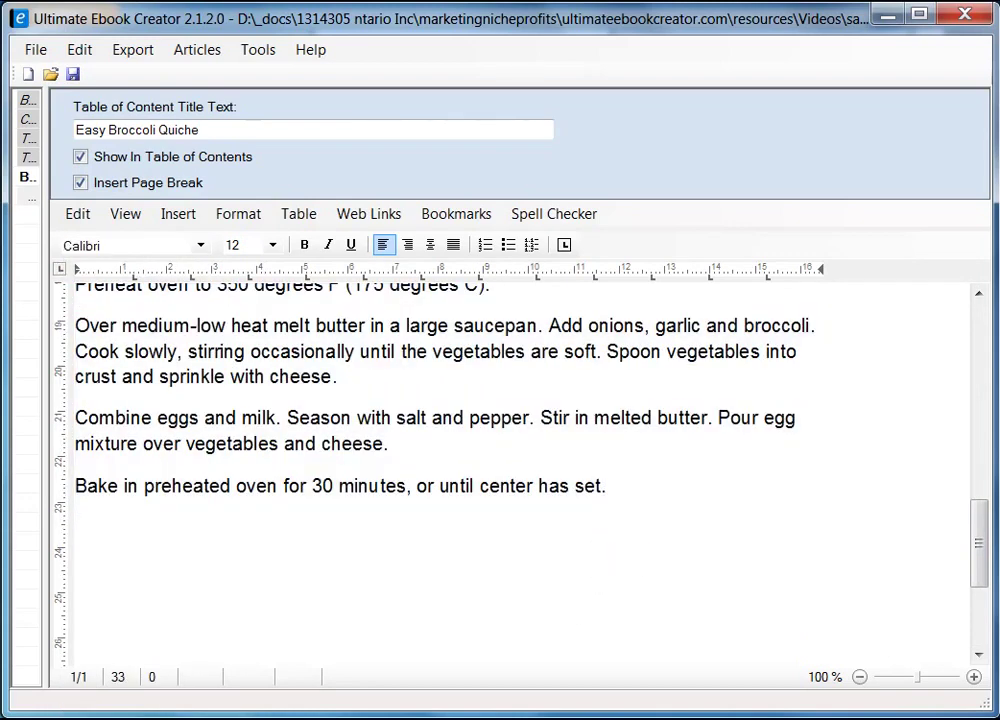
drag(984, 565, 986, 455)
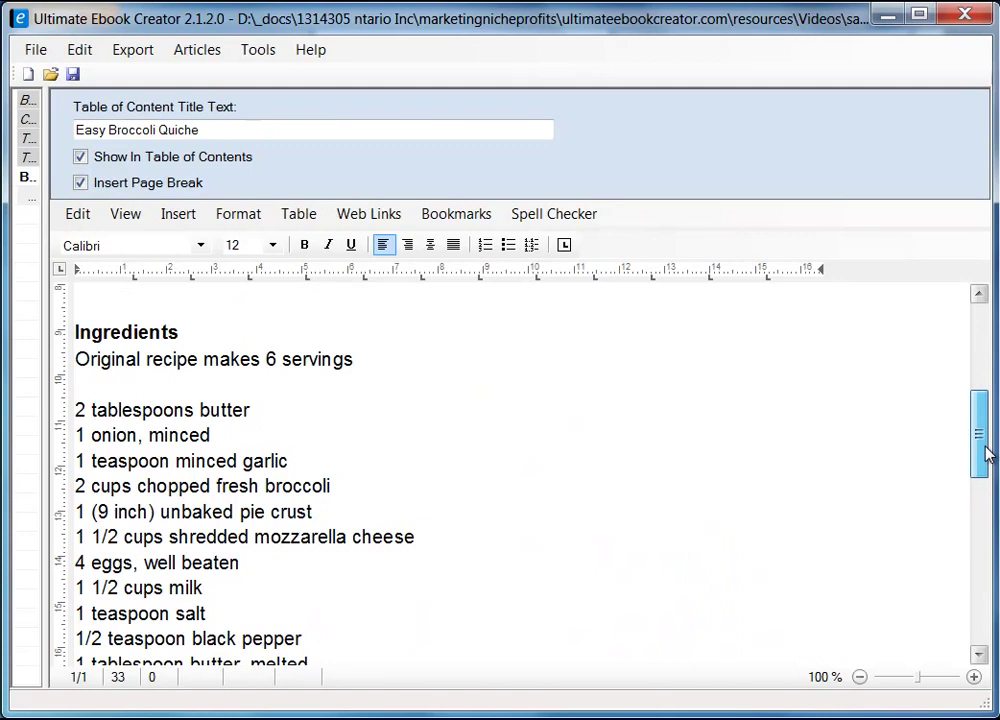
- Italicize the 'Original recipe makes 6 servings' line
drag(985, 453, 977, 428)
drag(75, 383, 365, 382)
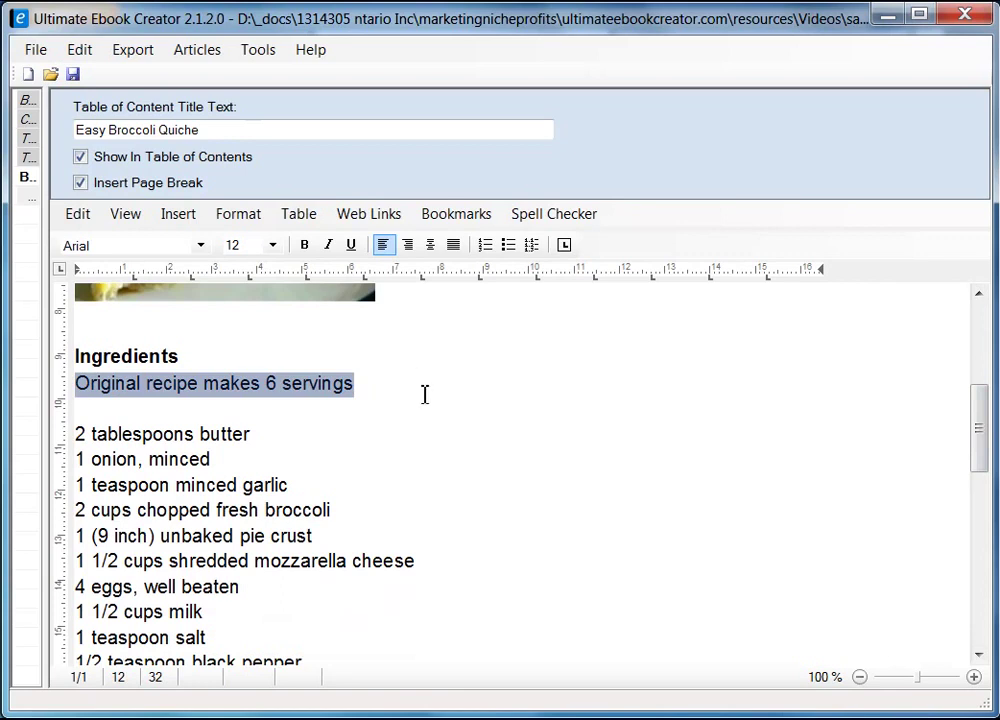
click(327, 245)
click(384, 412)
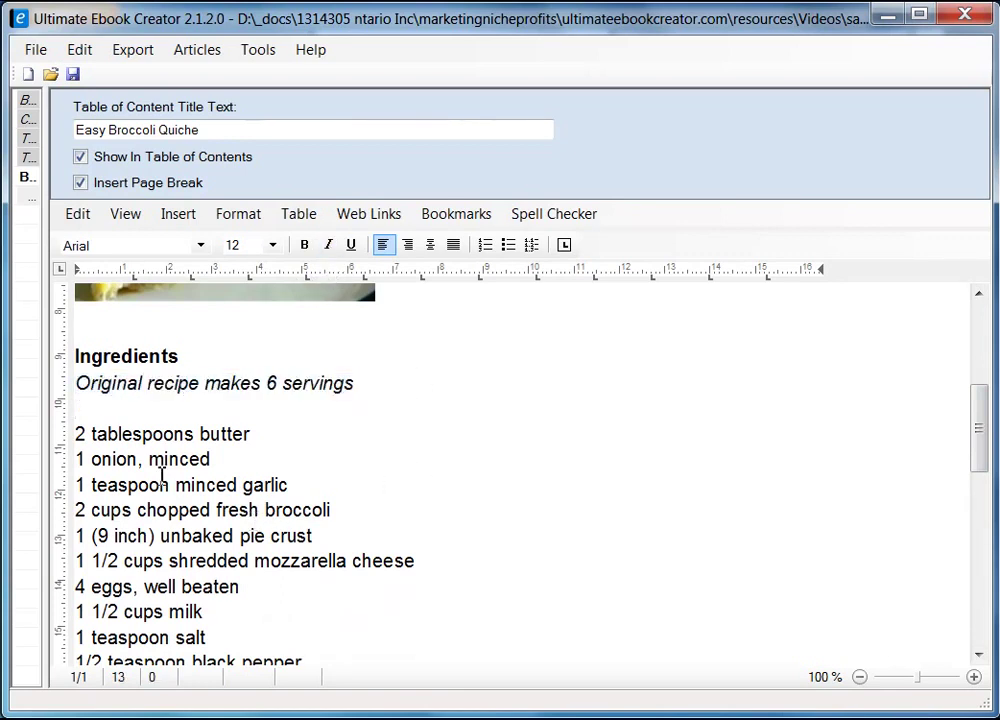
scroll(190, 450, down, 3)
scroll(200, 443, up, 1)
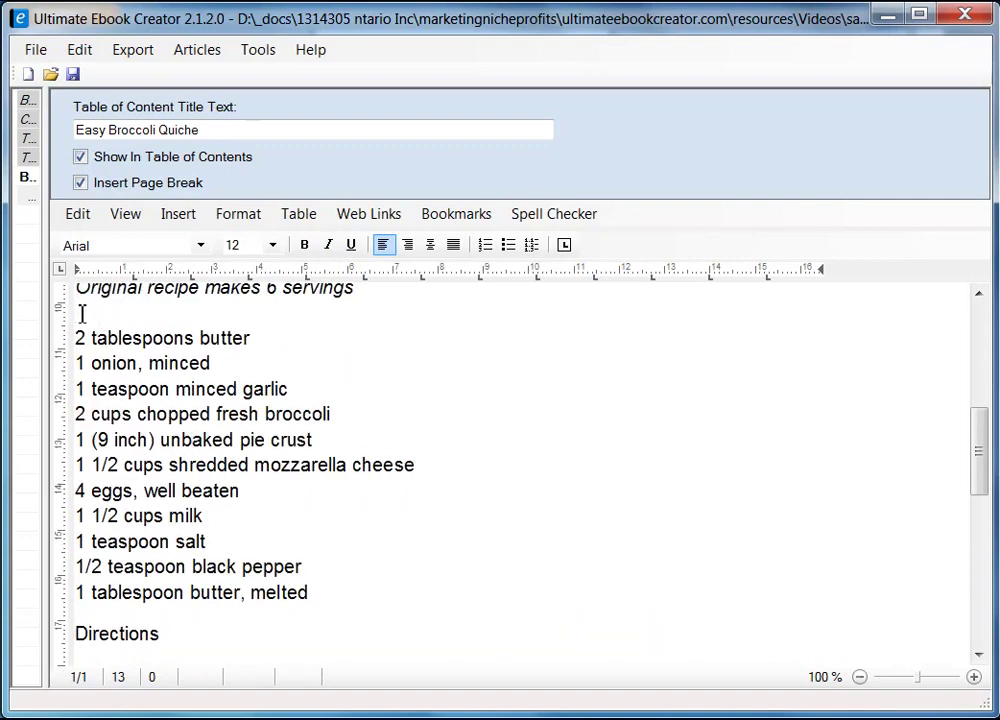
- Turn the quiche ingredient lines into a bulleted list
drag(77, 338, 364, 585)
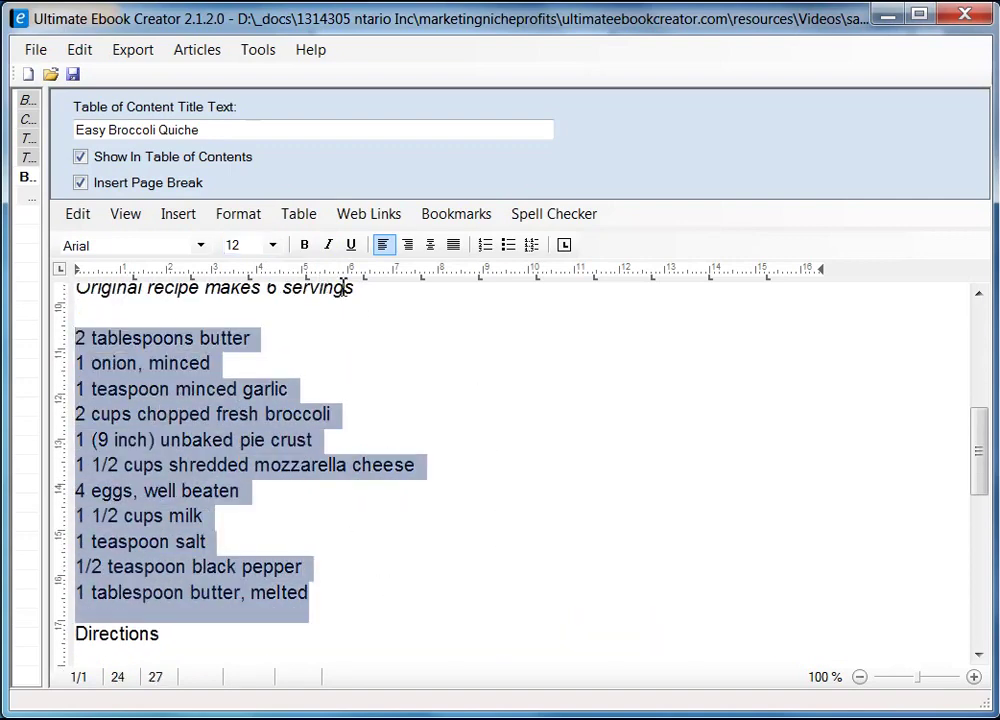
click(509, 246)
scroll(643, 553, up, 5)
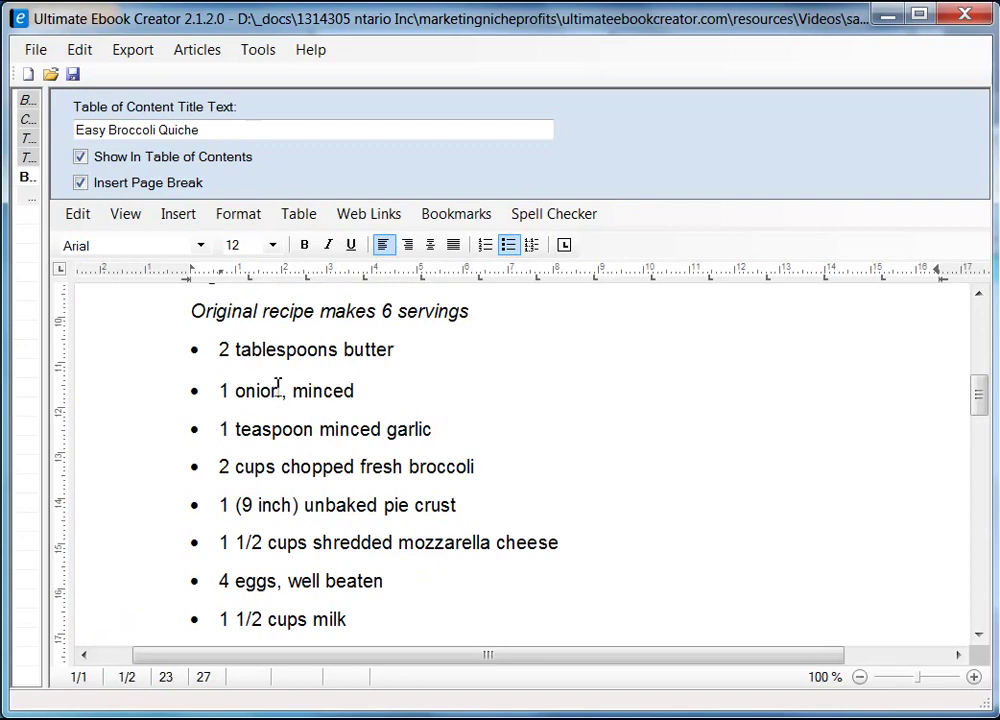
scroll(207, 327, up, 3)
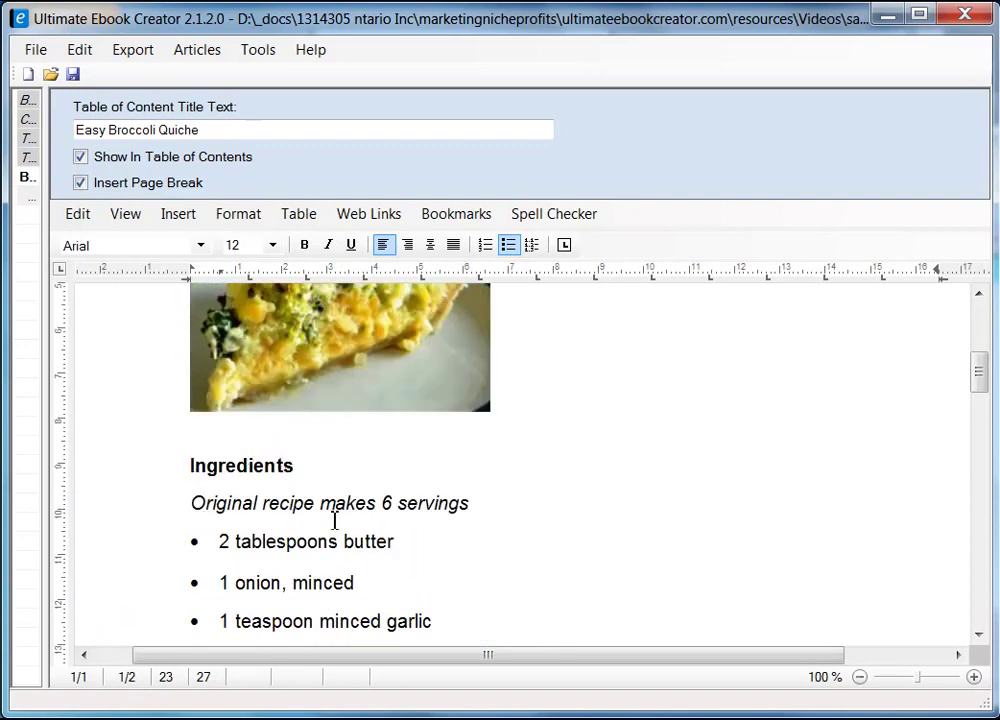
- Reduce the 'Original recipe makes 6 servings' line to 10 pt
click(193, 503)
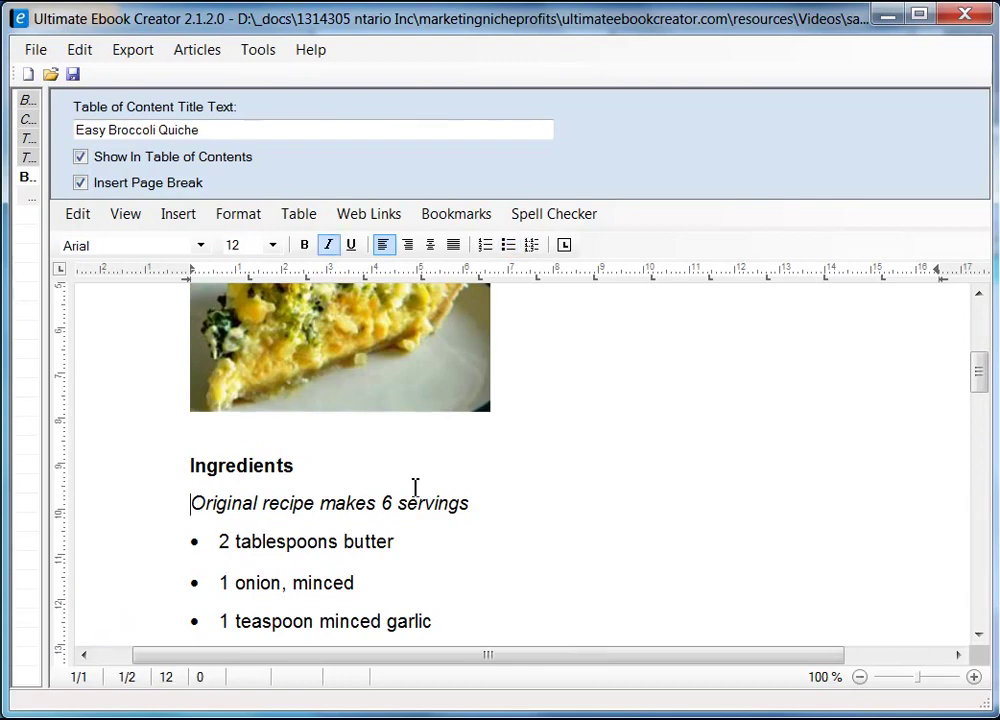
shift+click(470, 503)
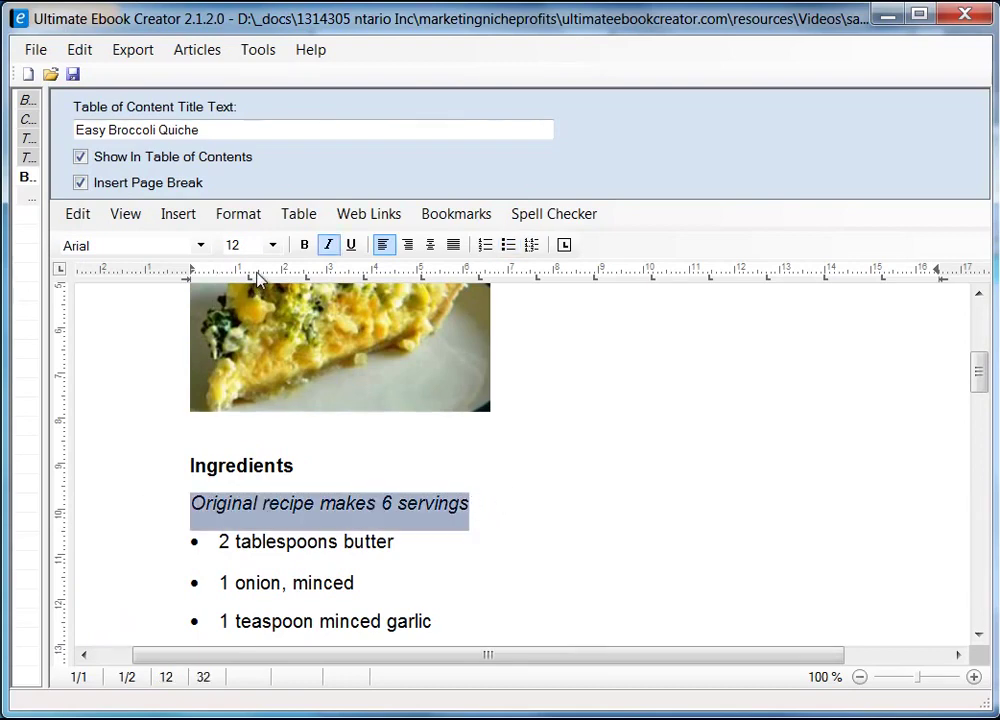
click(274, 245)
click(245, 321)
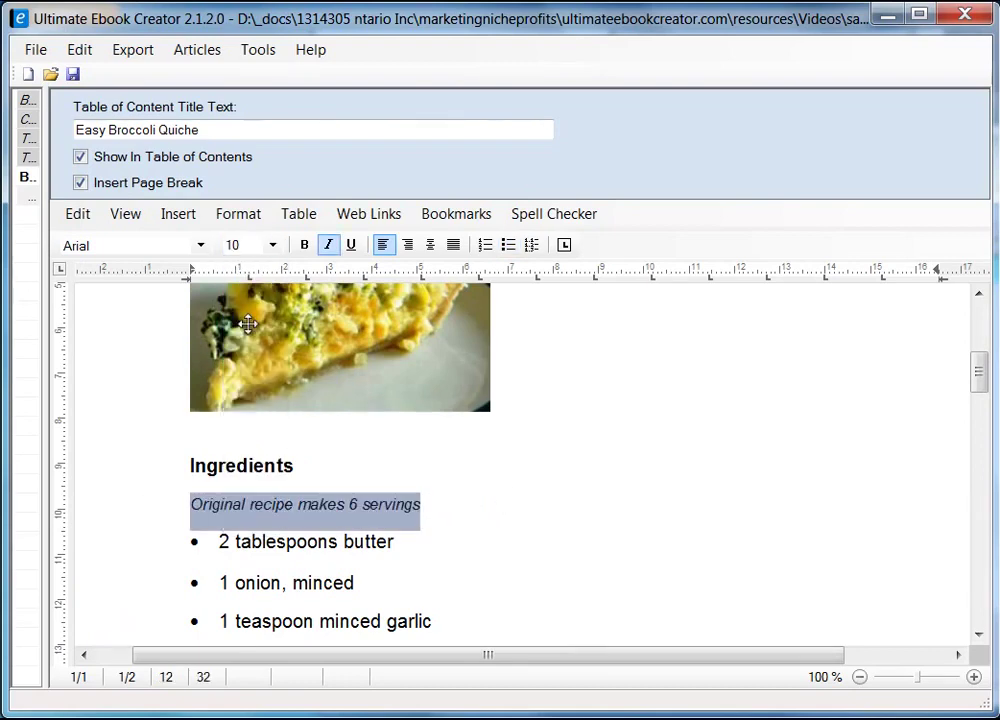
click(468, 514)
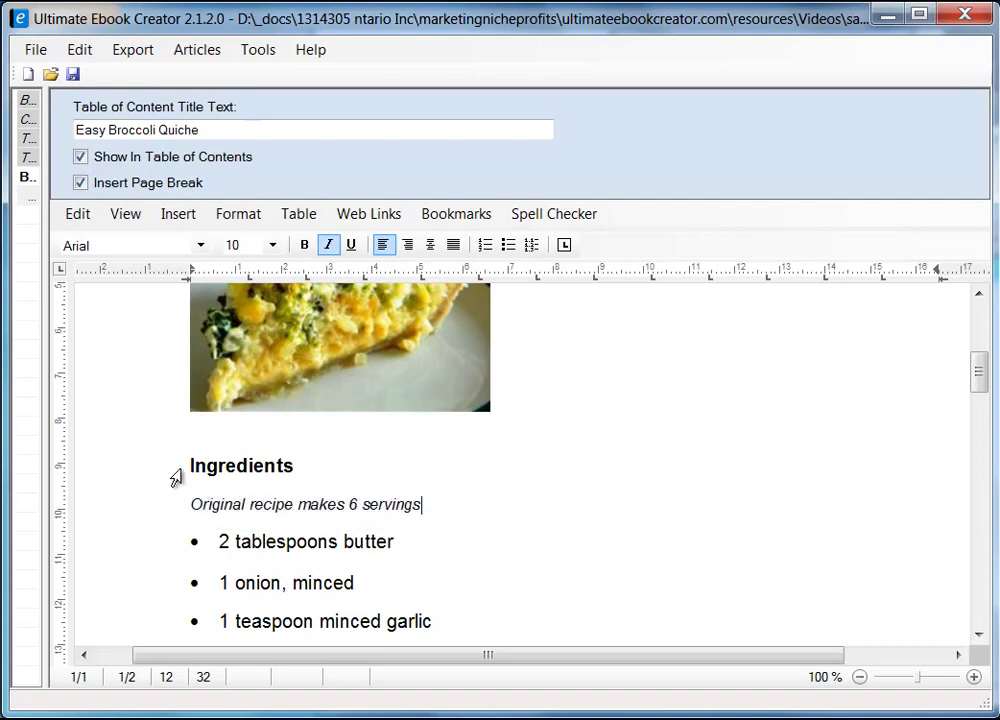
scroll(513, 491, down, 3)
scroll(179, 353, up, 1)
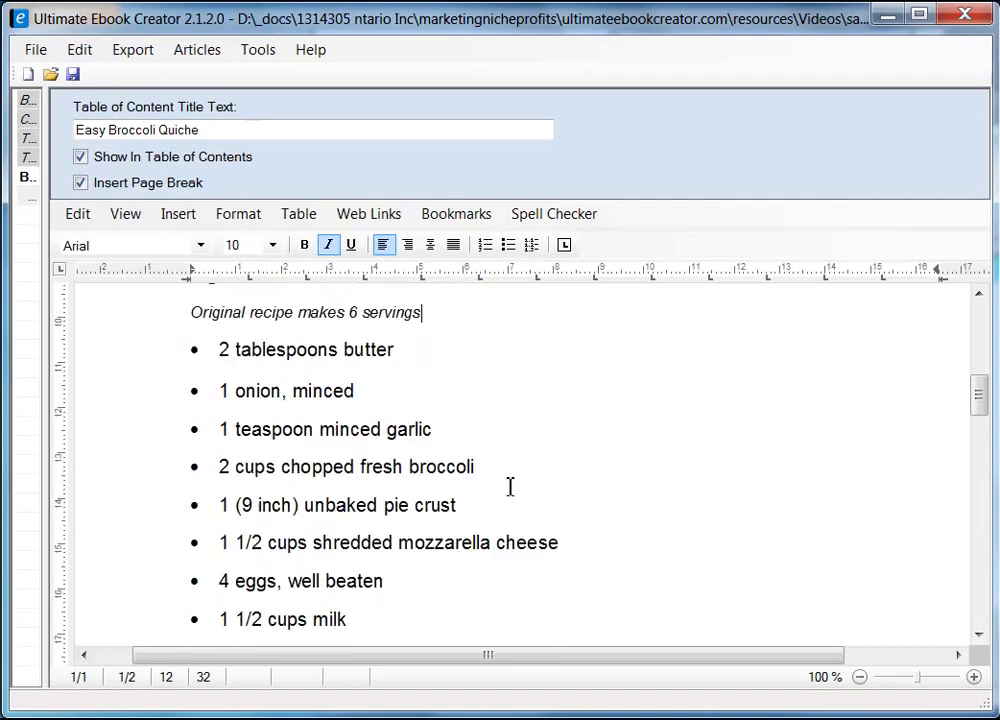
scroll(268, 439, down, 5)
scroll(367, 464, down, 1)
scroll(366, 464, up, 2)
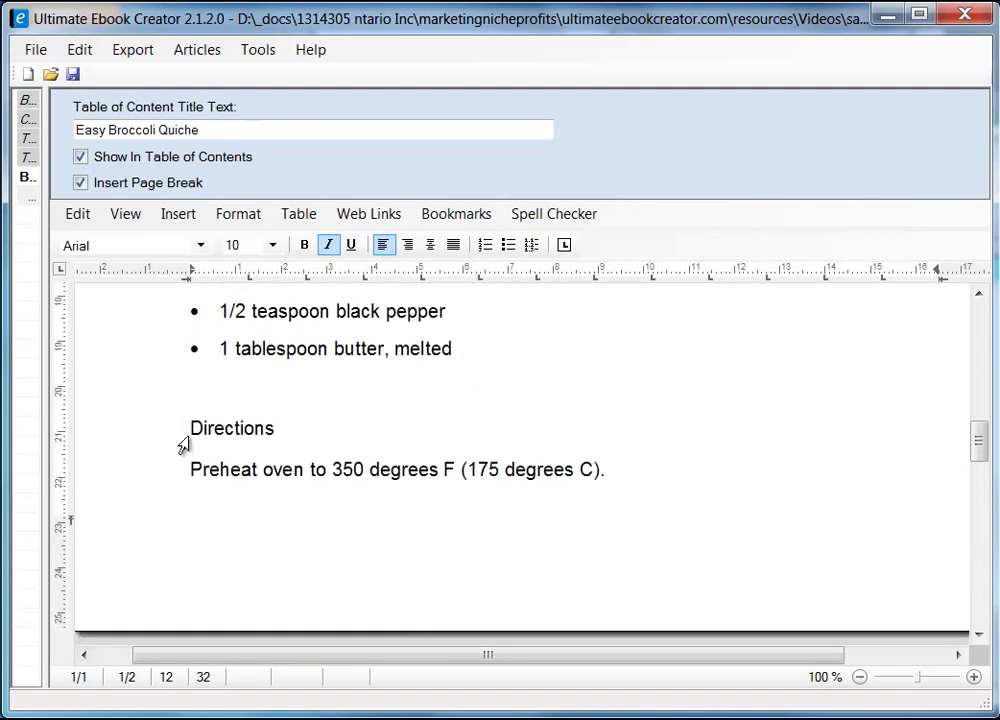
click(183, 431)
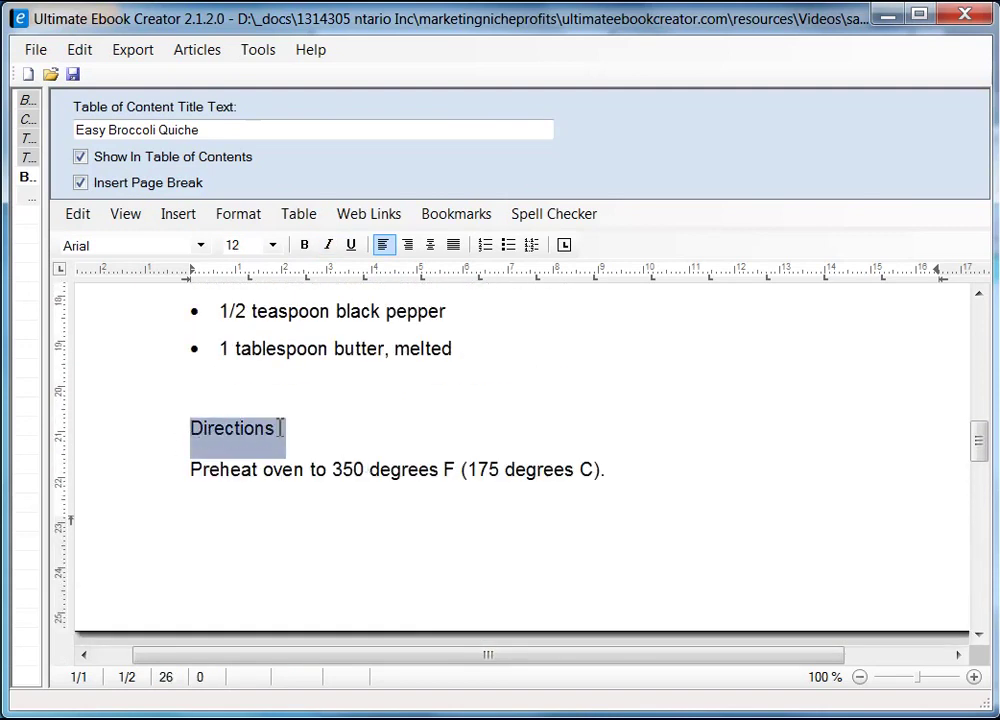
- Bold the quiche recipe's Directions heading above the preheat step
click(304, 245)
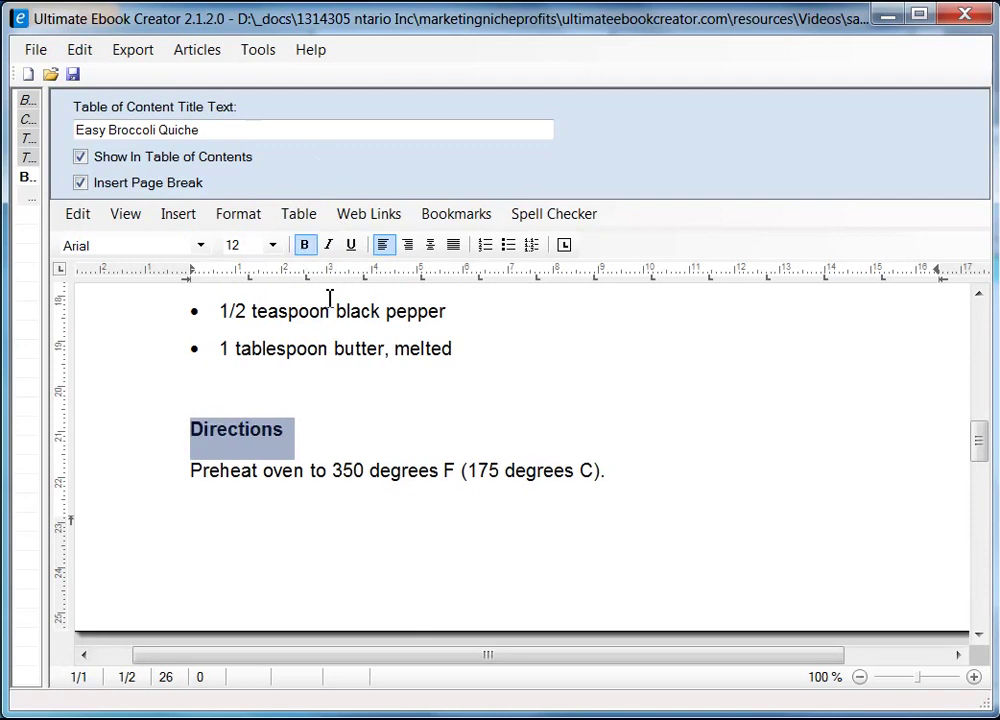
click(326, 431)
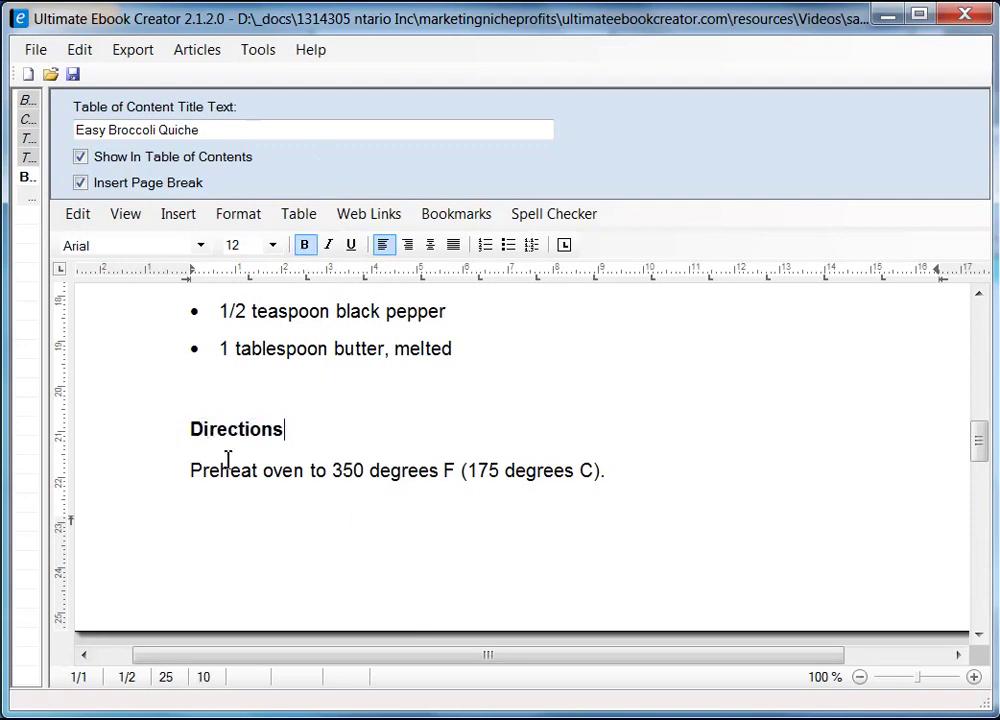
scroll(324, 483, down, 1)
scroll(453, 457, down, 4)
scroll(505, 484, down, 2)
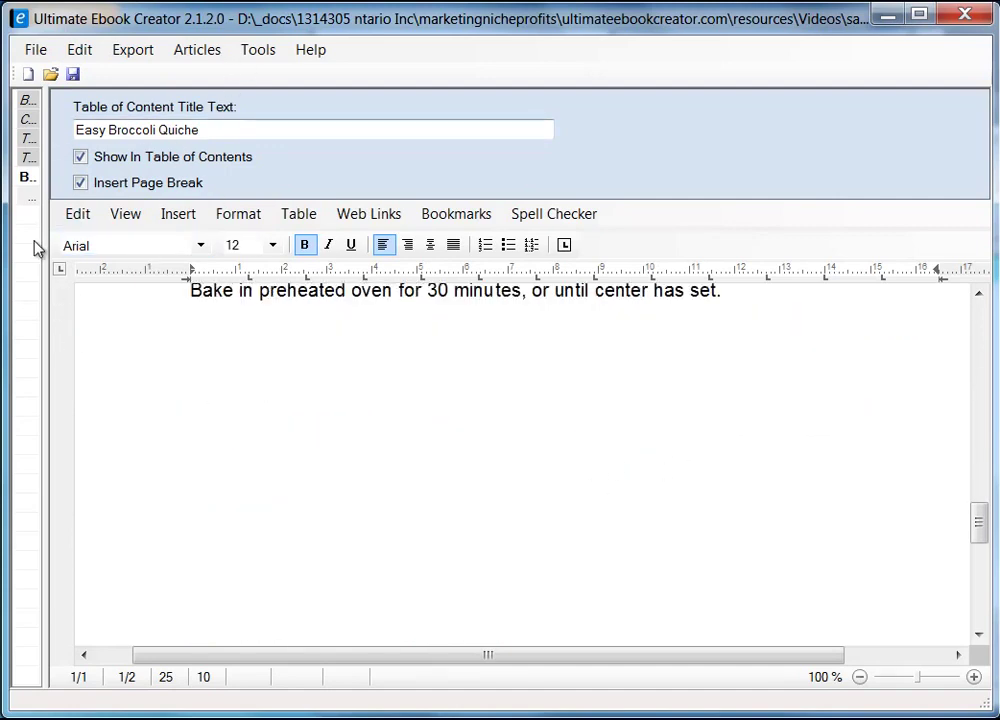
- Save the ebook project and resize the book outline panel to show chapter names
drag(47, 234, 337, 285)
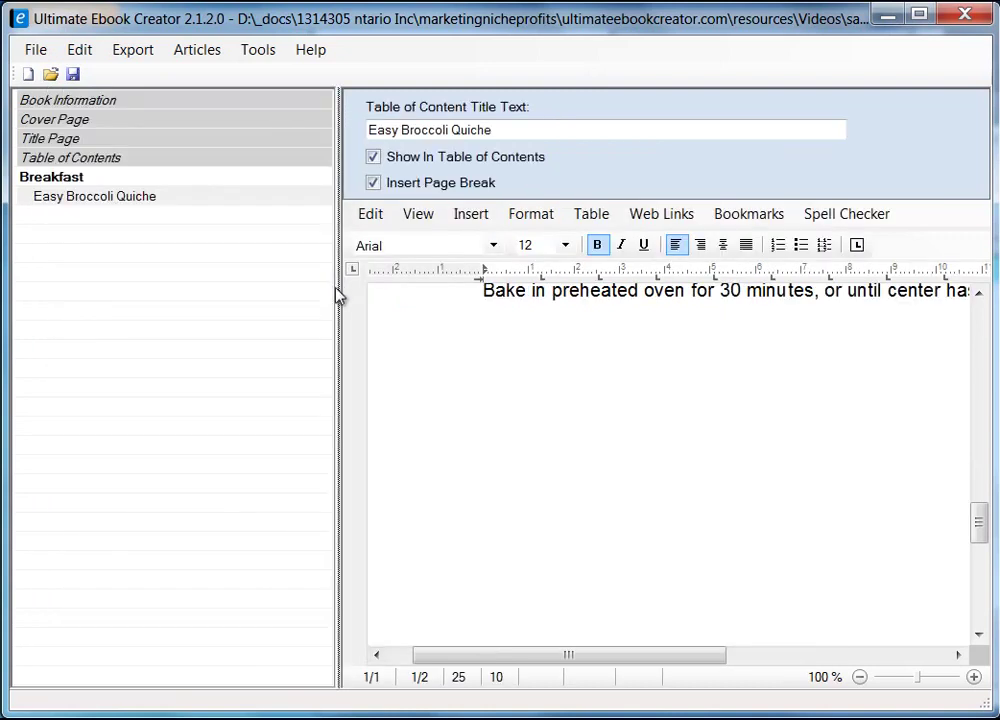
drag(339, 299, 176, 318)
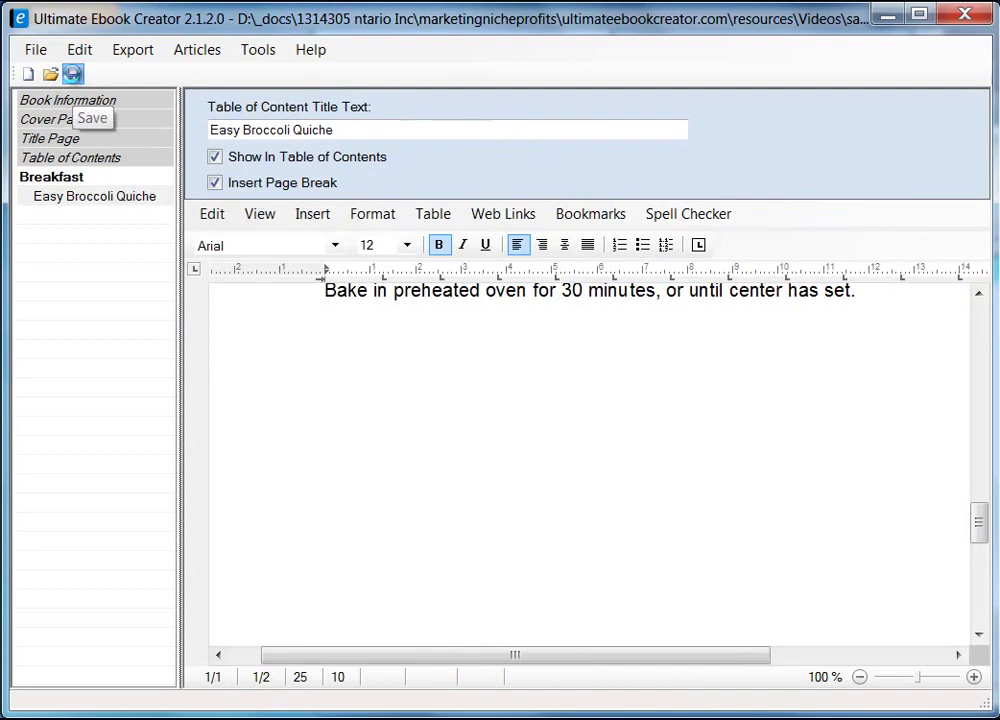
click(73, 75)
click(500, 490)
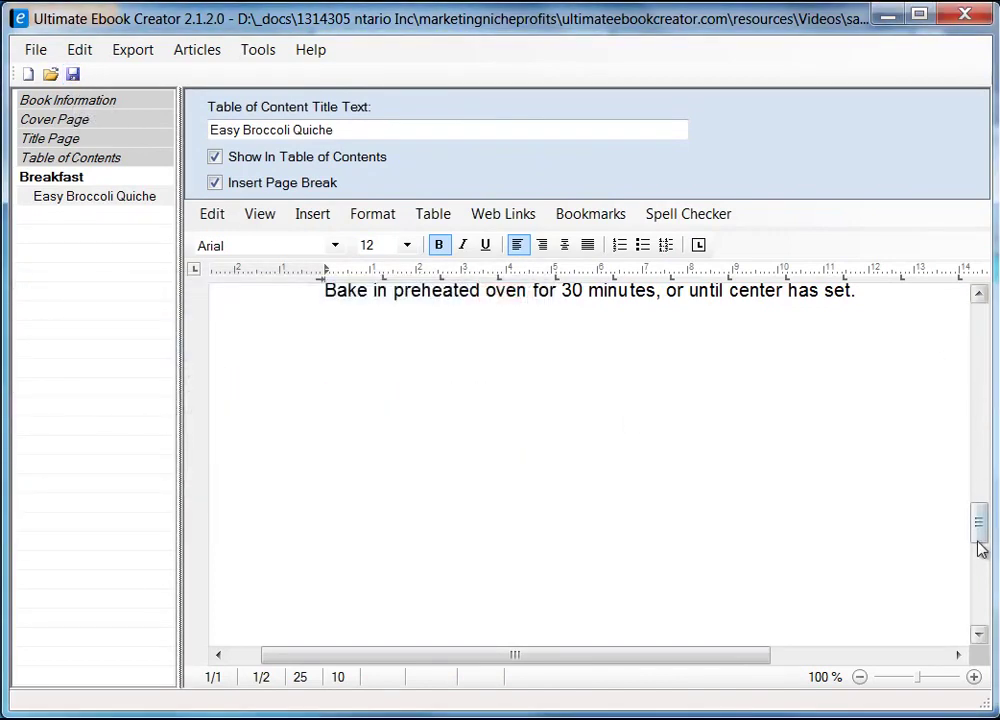
mouse_move(975, 535)
mouse_down()
mouse_move(993, 402)
mouse_move(982, 331)
mouse_move(980, 518)
mouse_up()
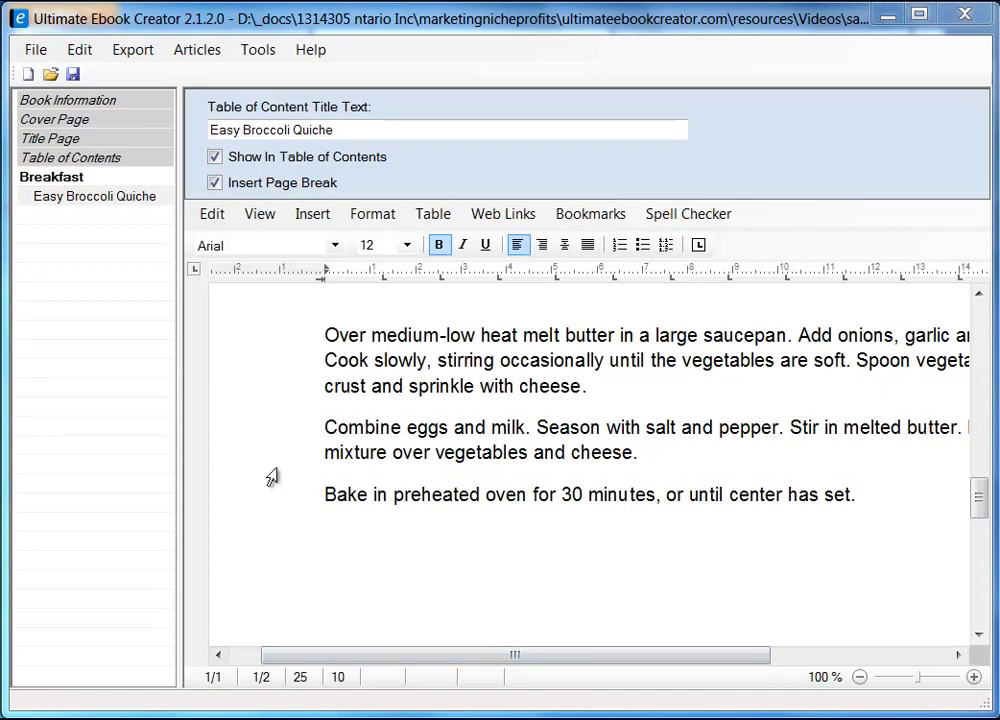
drag(183, 501, 248, 510)
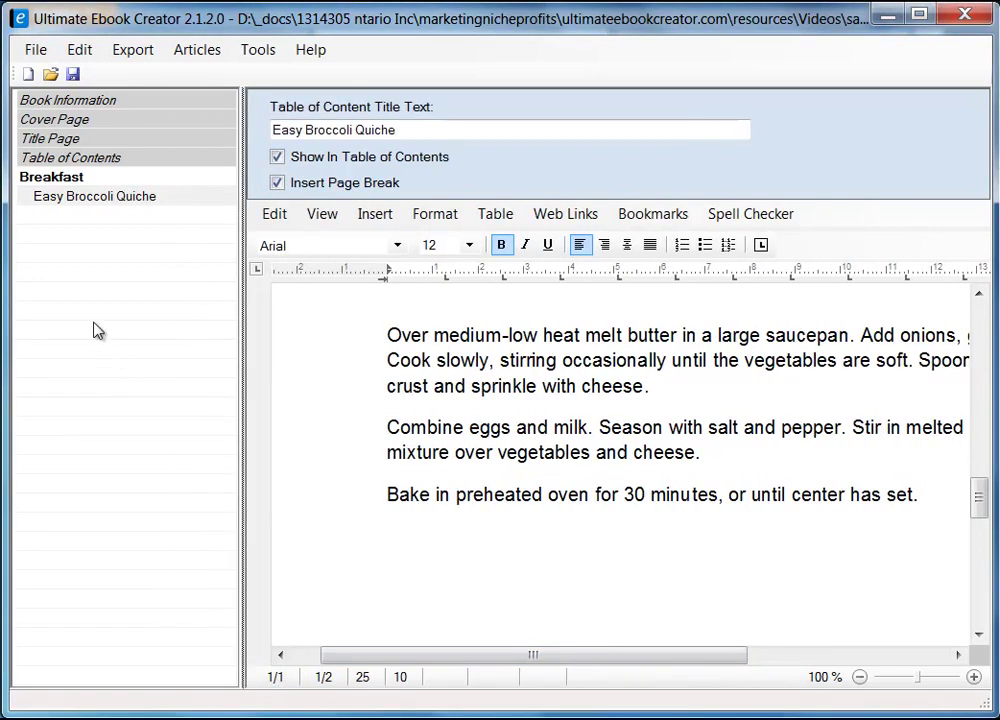
- Add a chapter titled 'Main Course' after the Breakfast chapter
right_click(59, 244)
click(150, 258)
text(Main Course)
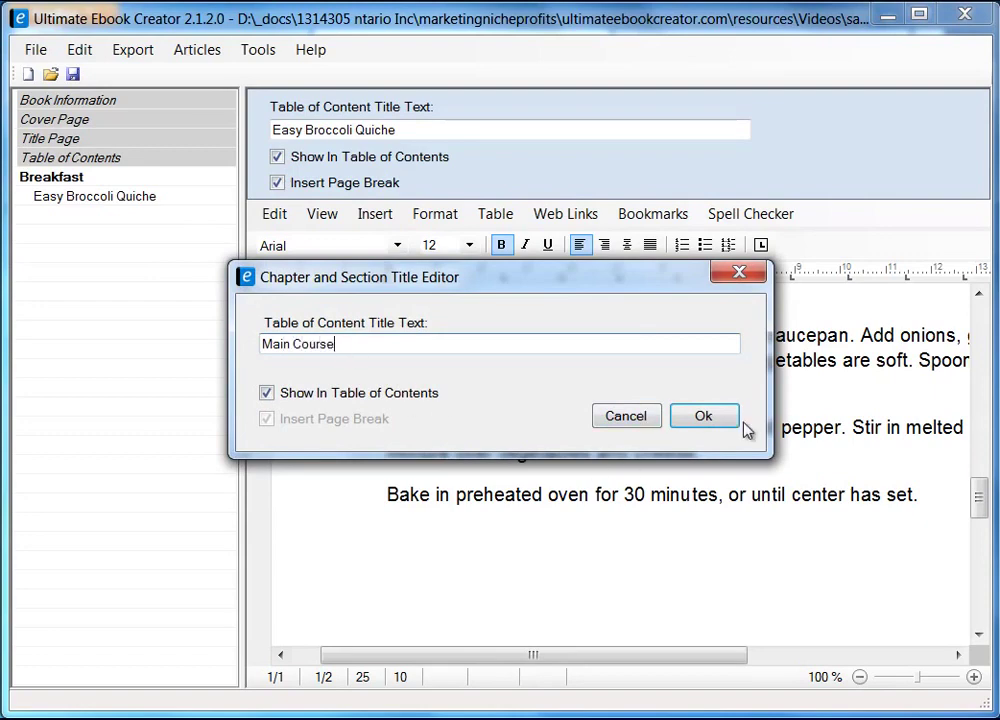
click(710, 415)
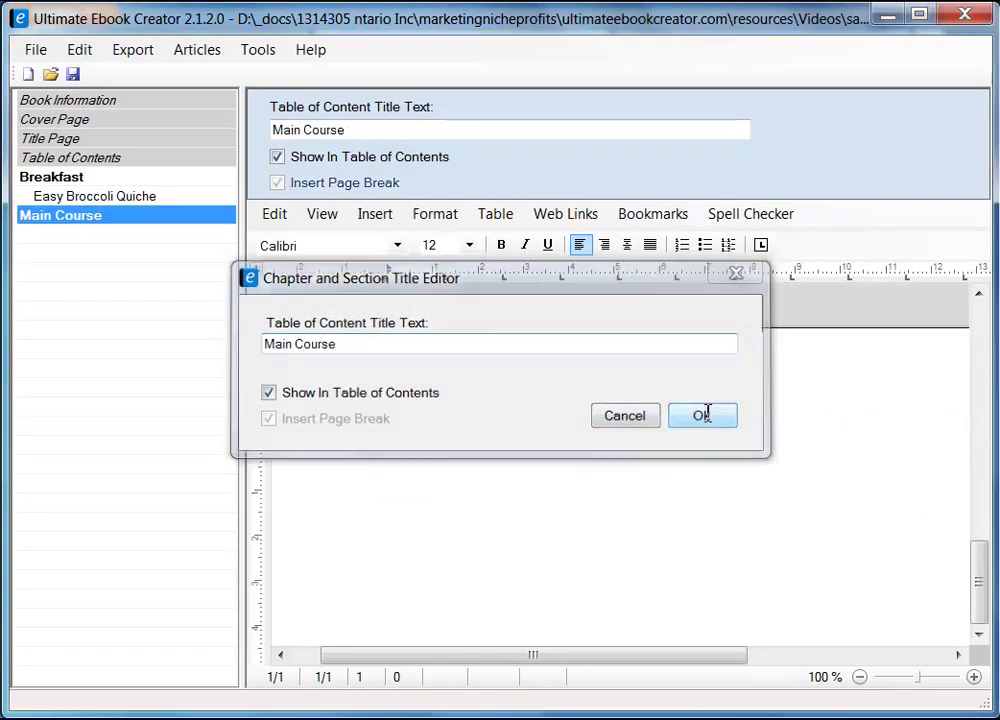
- Add a 'Chicken Pot Pie' section under Main Course, listed in contents, starting a new page
right_click(127, 220)
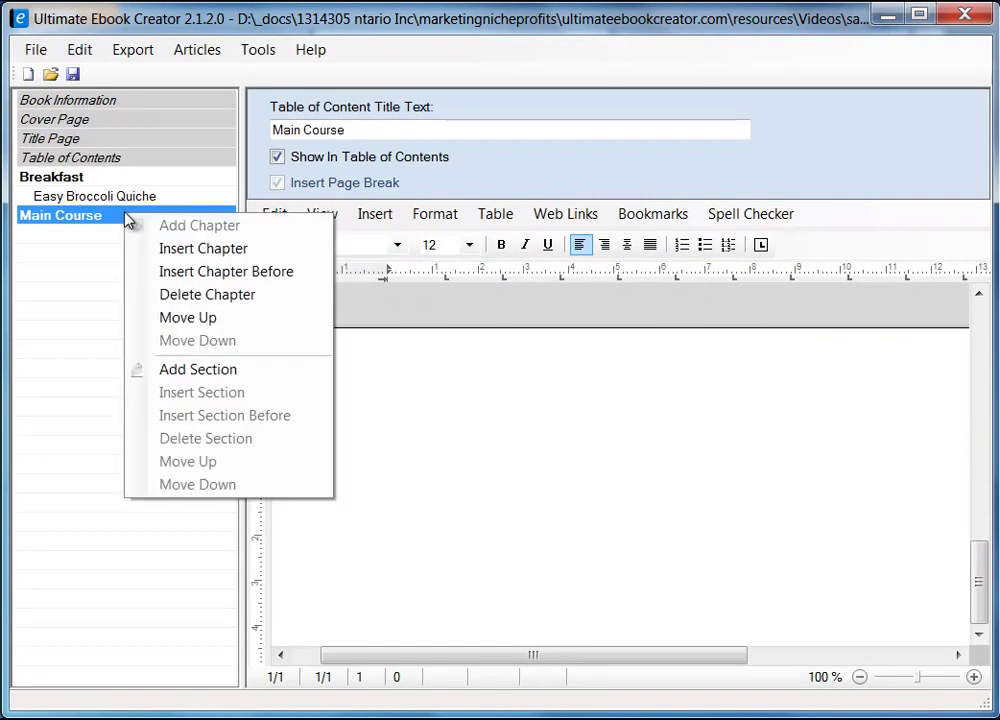
click(225, 372)
click(269, 392)
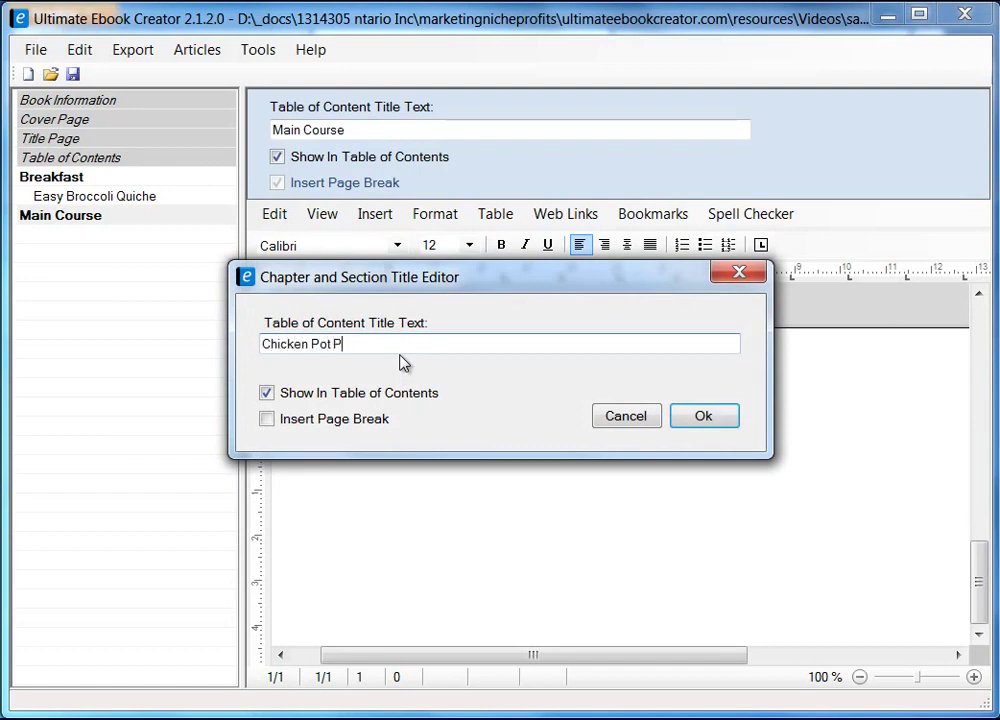
click(270, 420)
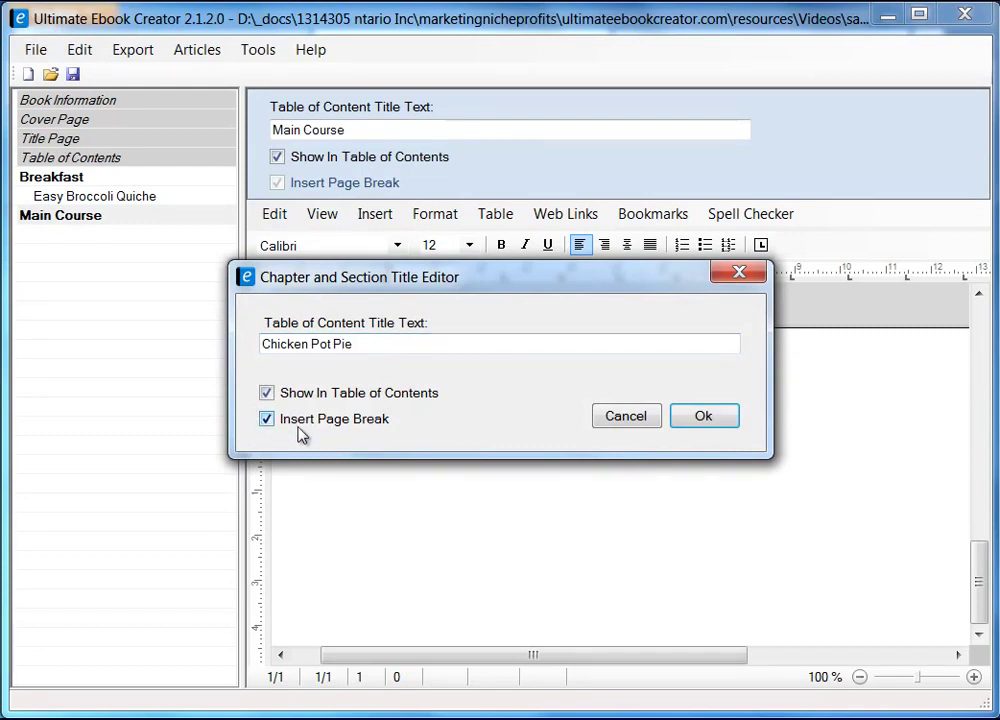
click(704, 420)
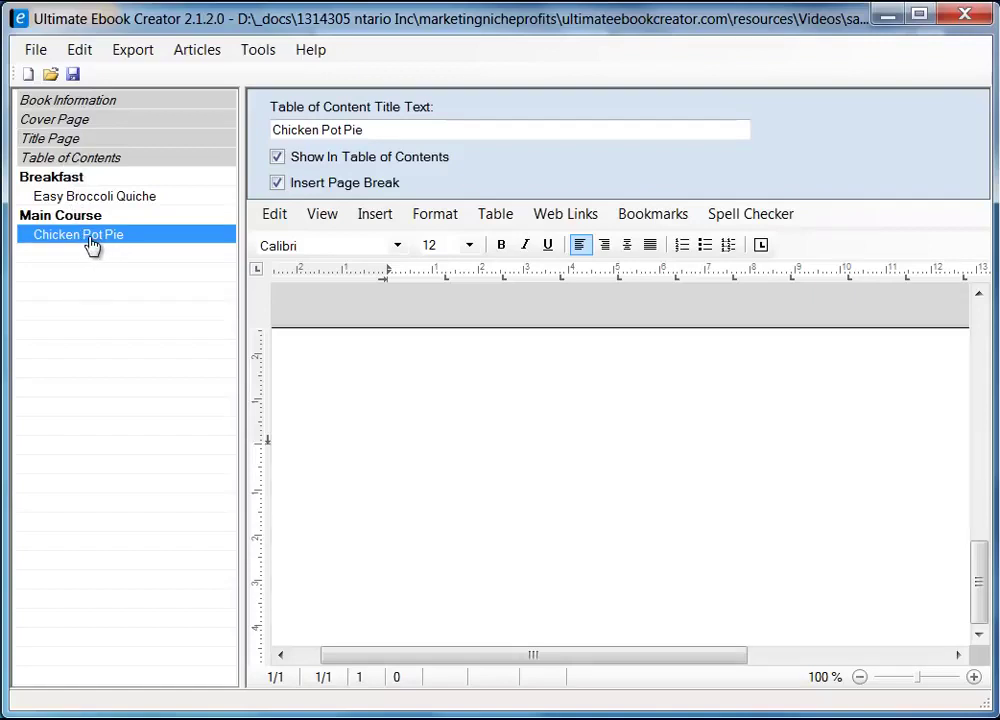
- Type 'Chicken Pot Pie Recipe' on the section page, then trim off 'Recipe'
click(392, 131)
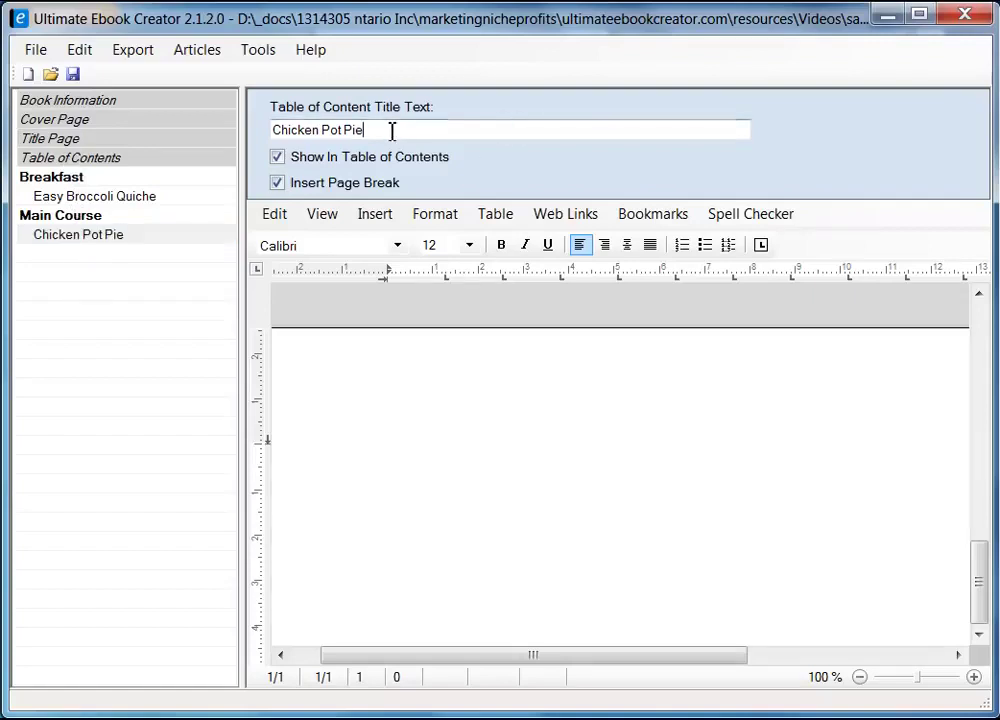
click(386, 456)
text(Chicken Pot Pie)
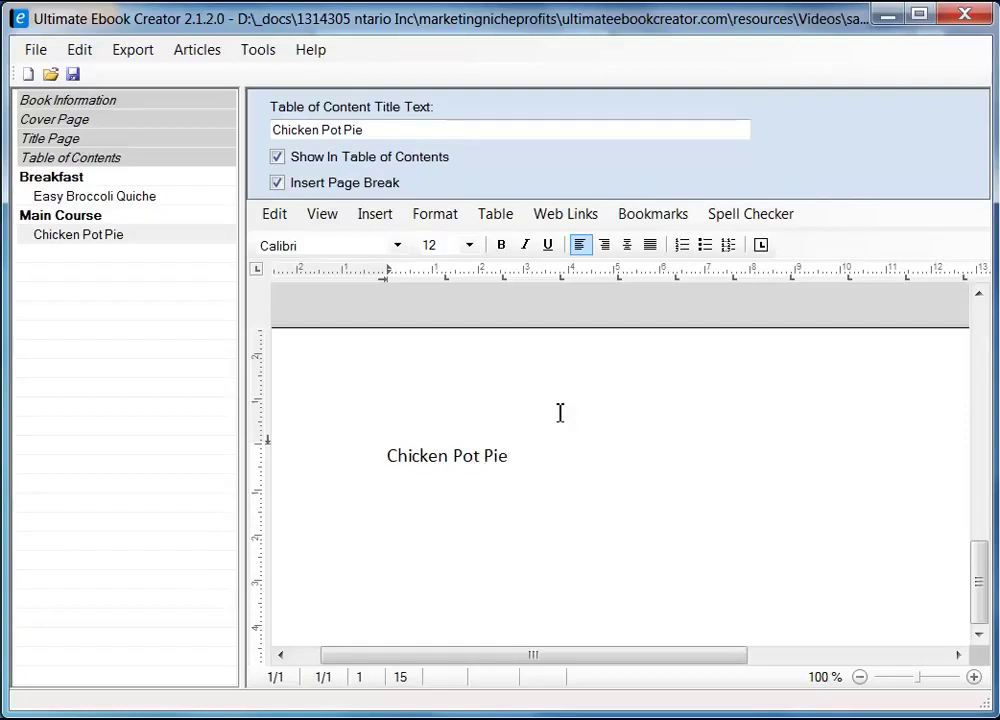
text( Recipe)
drag(389, 456, 574, 456)
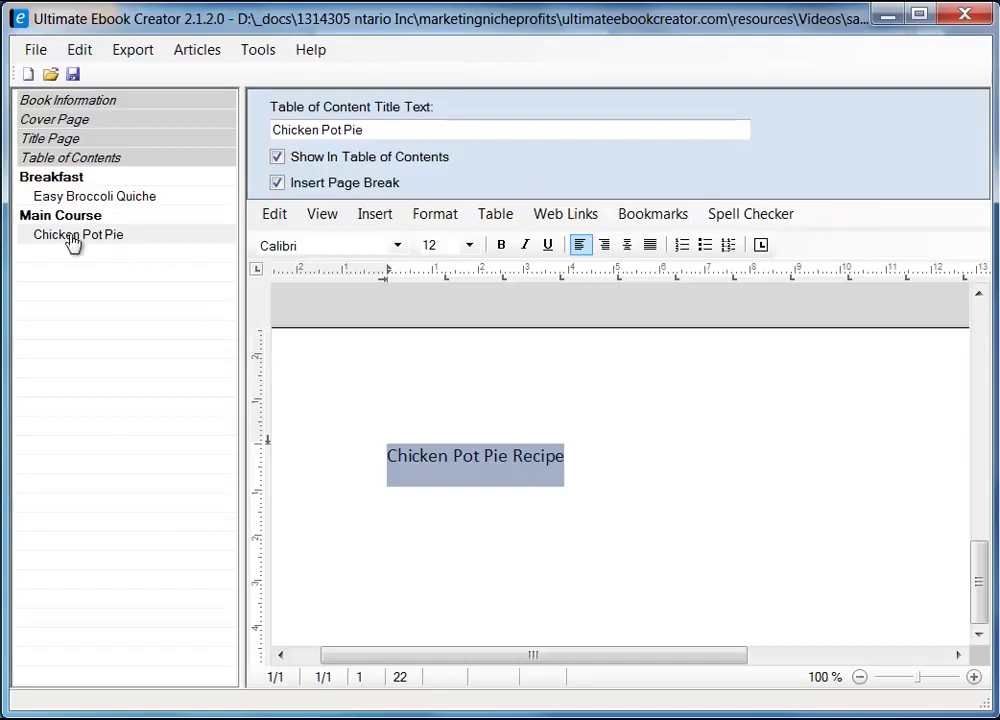
click(613, 456)
key(BackSpace)
key(BackSpace)
key(BackSpace)
key(BackSpace)
key(BackSpace)
key(BackSpace)
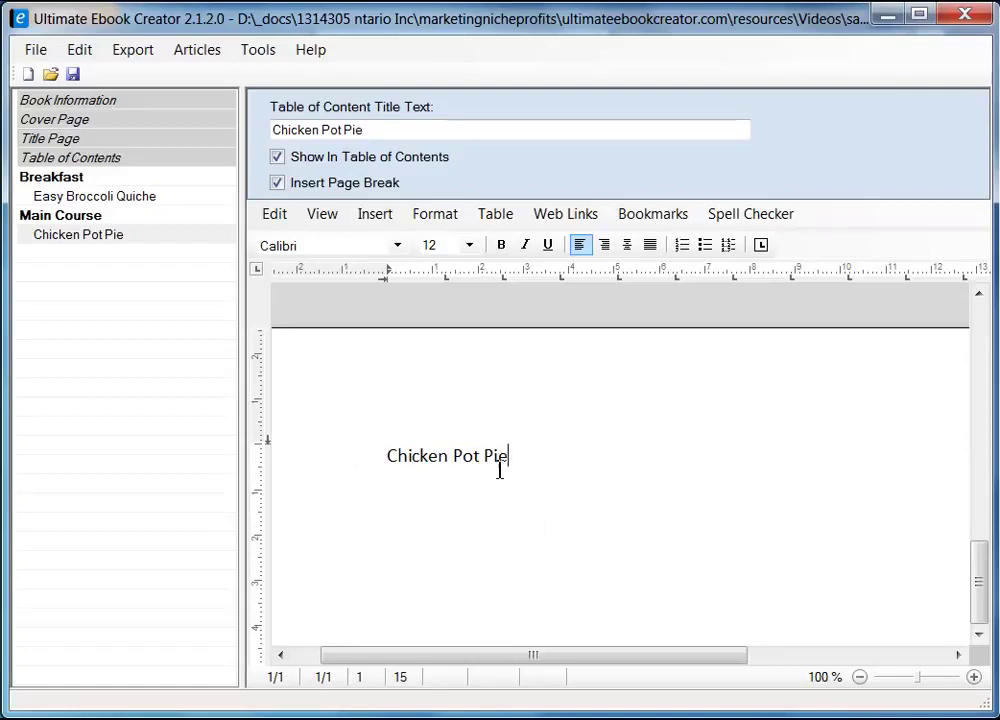
- Delete the Chicken Pot Pie title text and switch to Firefox
scroll(975, 586, down, 5)
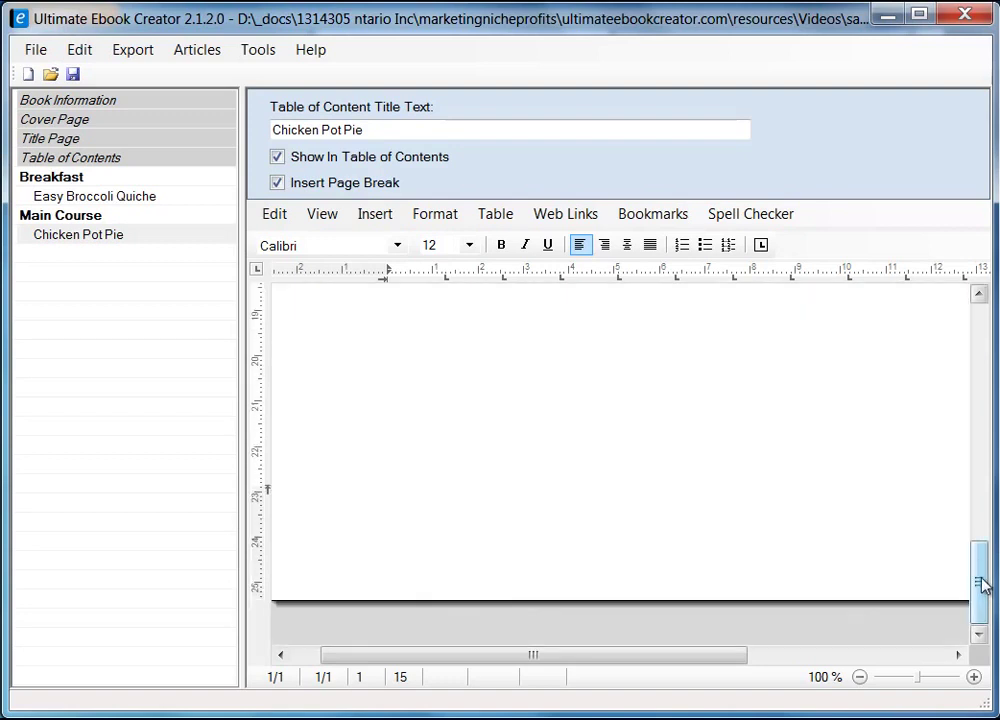
drag(980, 586, 975, 373)
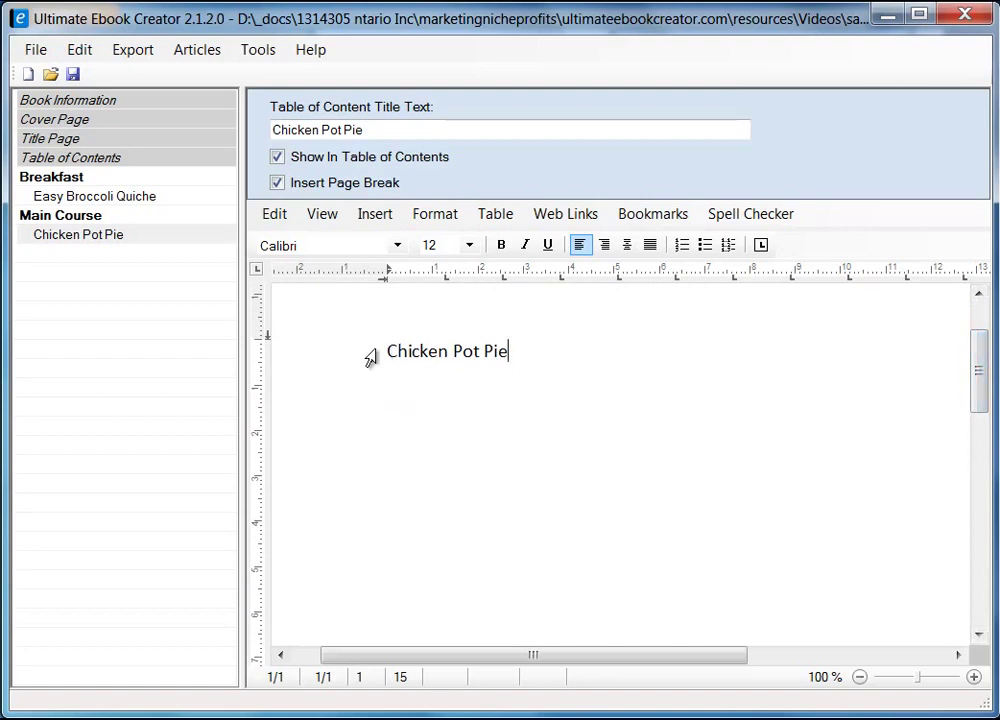
drag(392, 357, 511, 362)
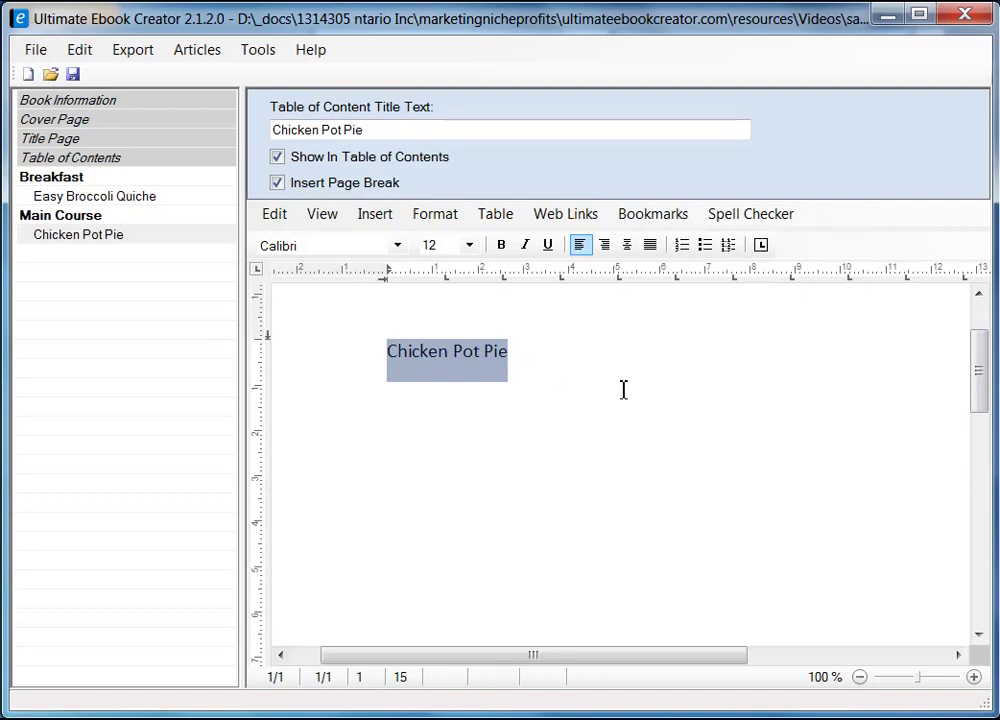
key(Delete)
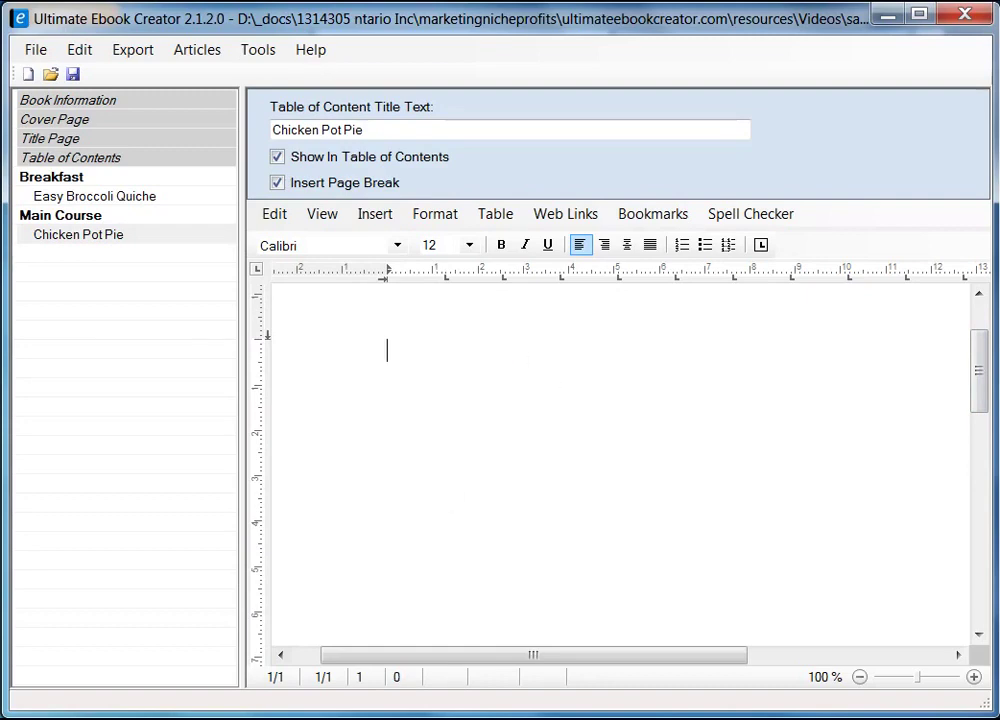
key(alt+Tab)
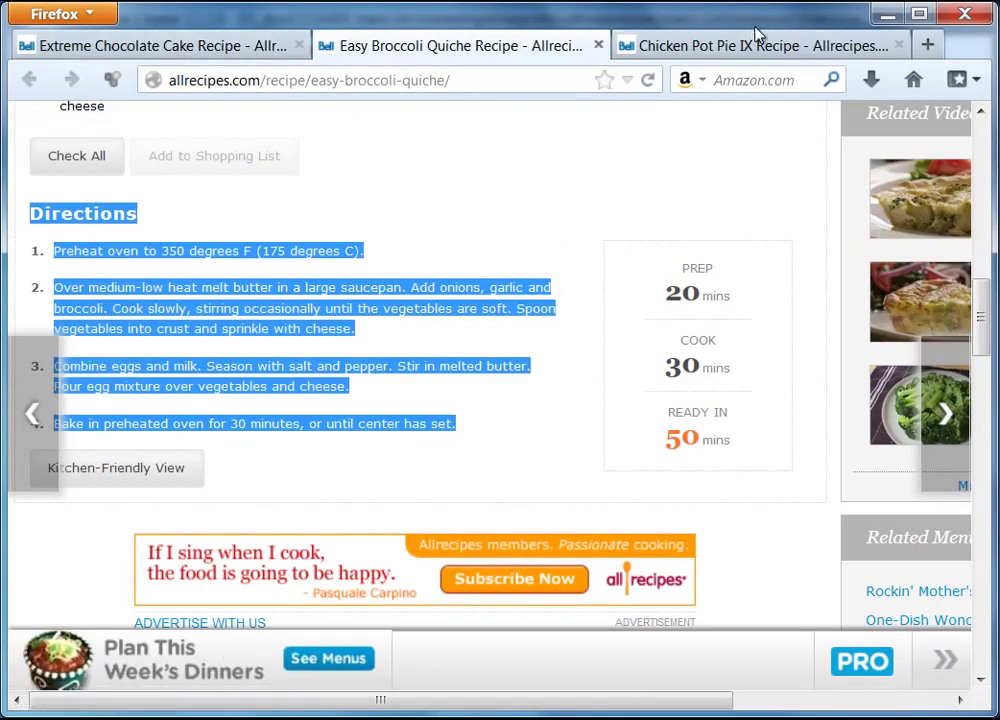
- Copy the photo from the Chicken Pot Pie IX tab and switch back to the ebook
click(711, 52)
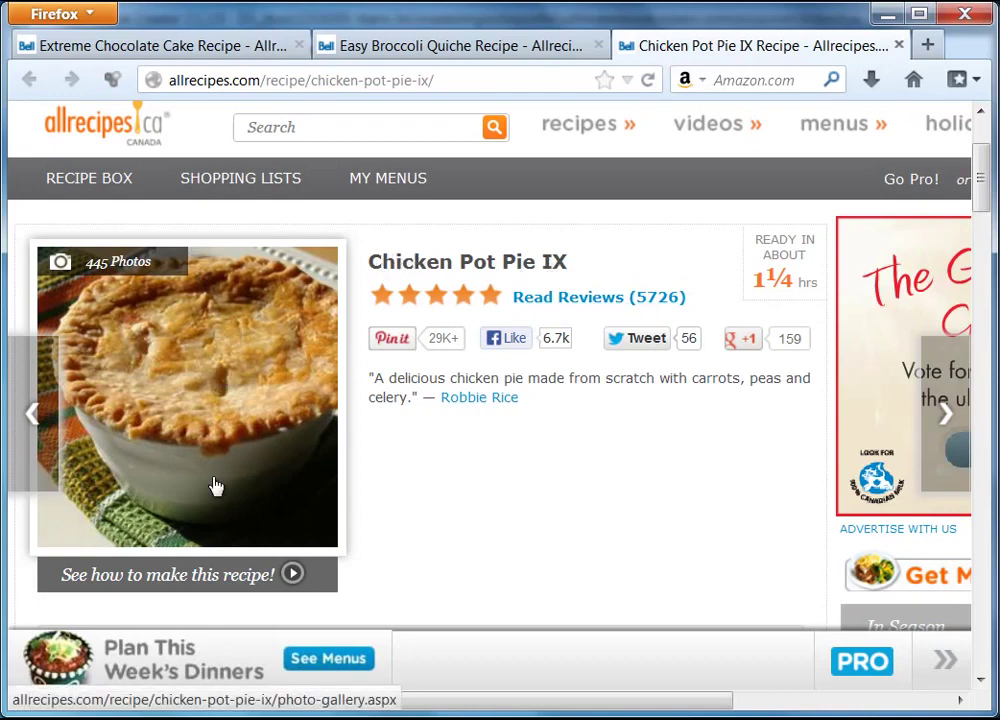
right_click(211, 347)
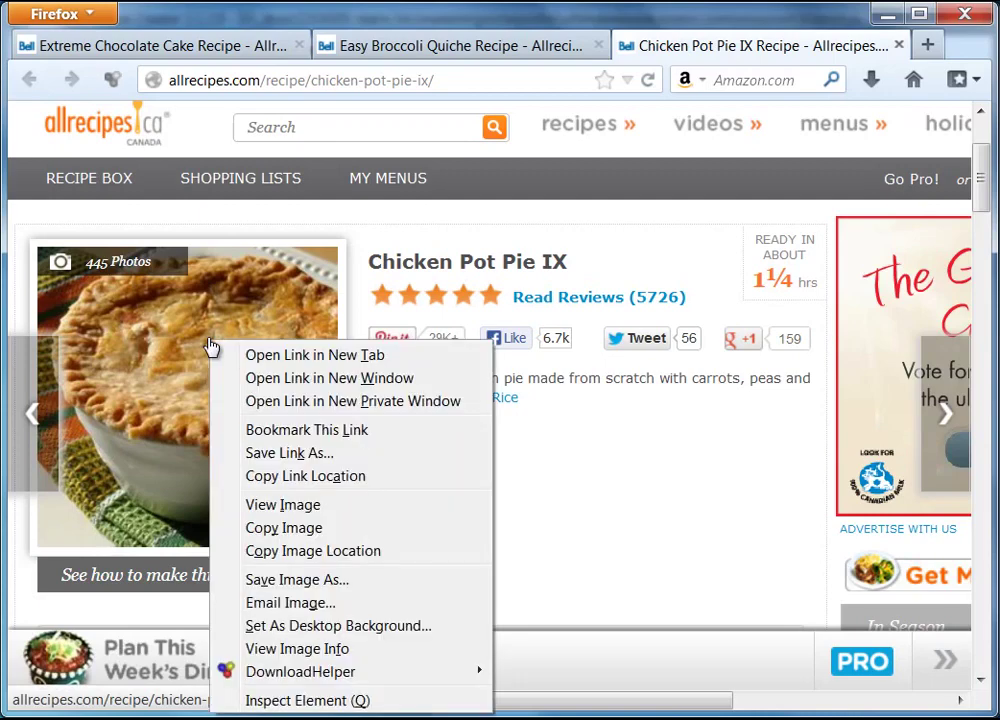
click(284, 528)
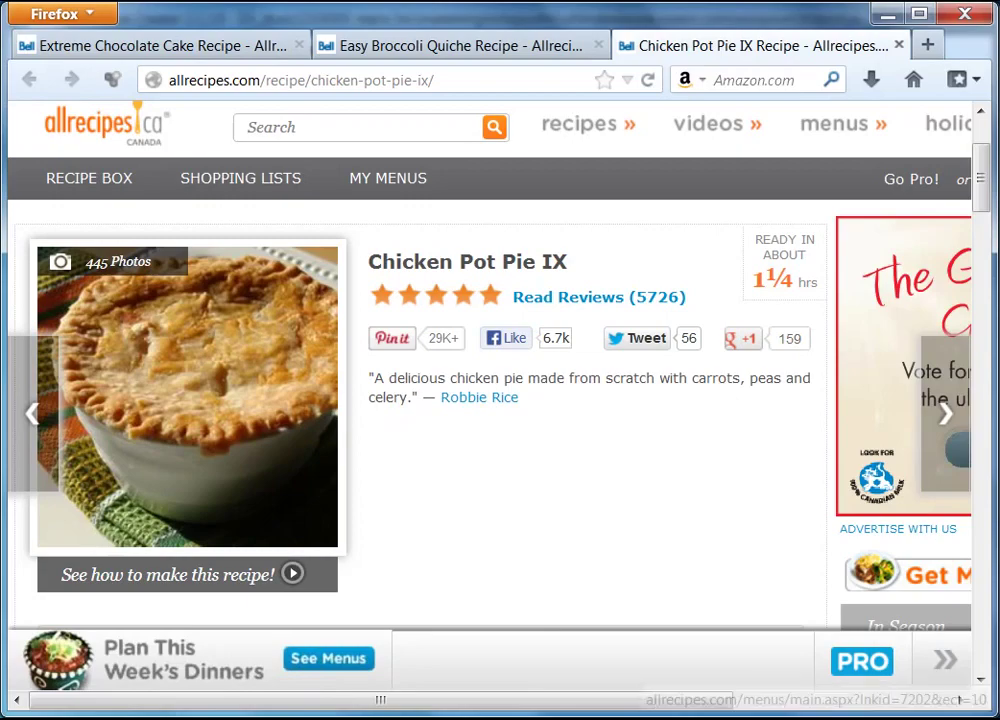
key(alt+Tab)
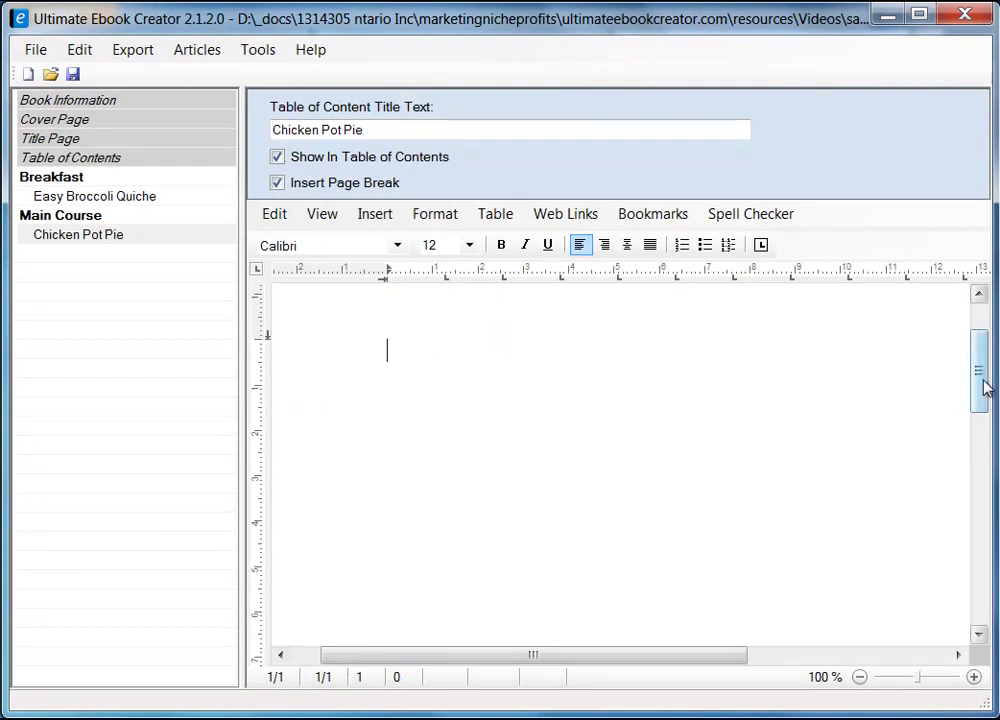
- Paste the copied pot pie photo as an image on the empty Chicken Pot Pie page
drag(982, 384, 982, 346)
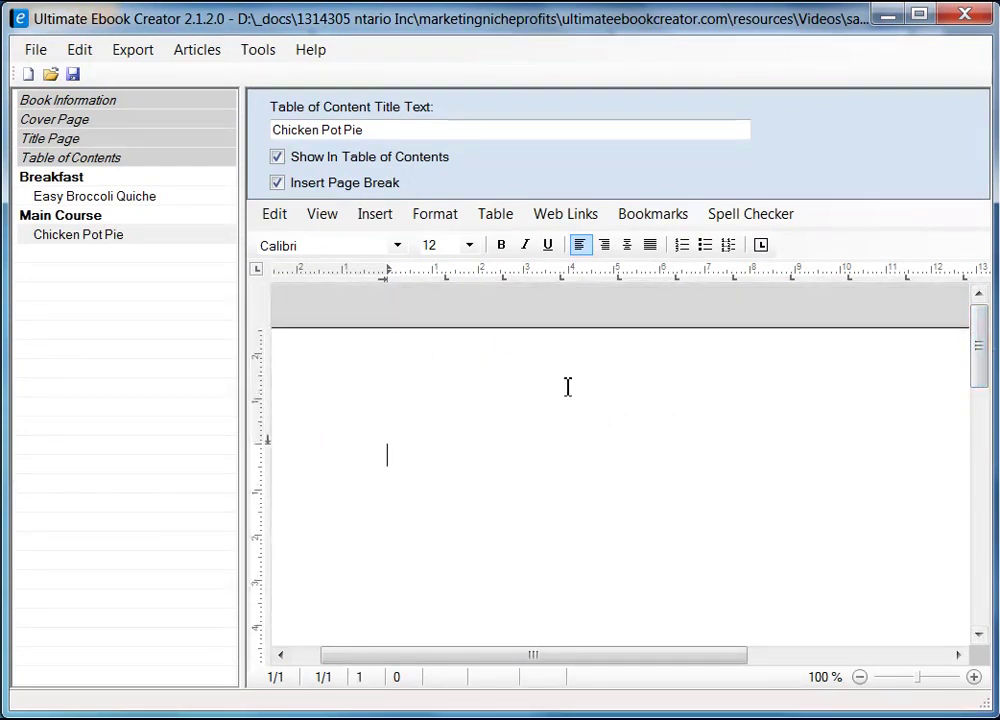
right_click(409, 452)
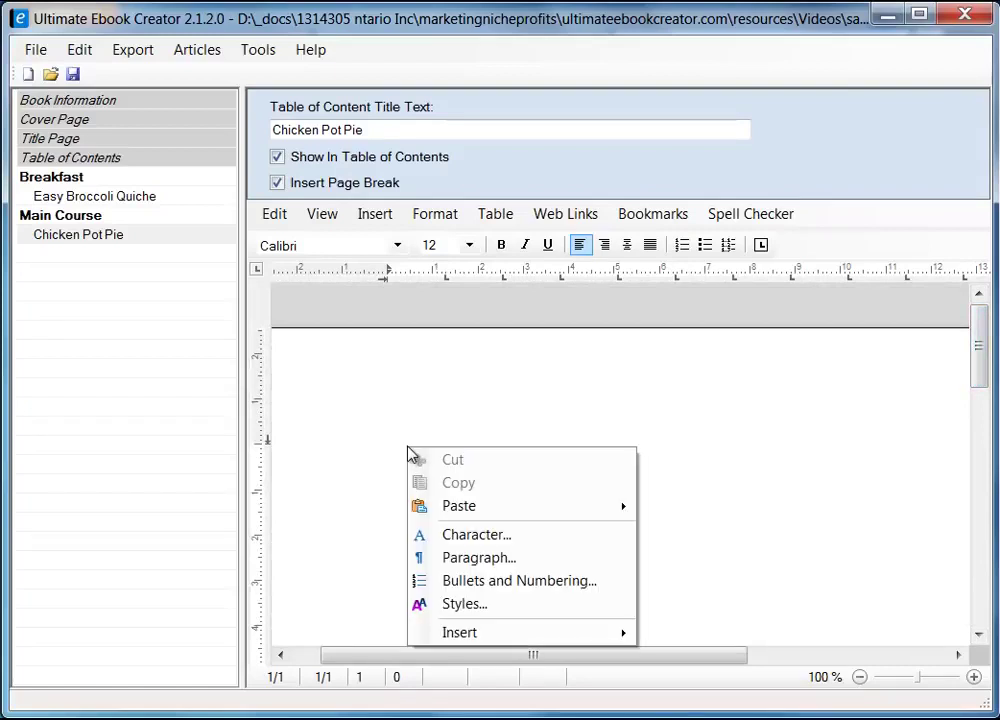
mouse_move(520, 504)
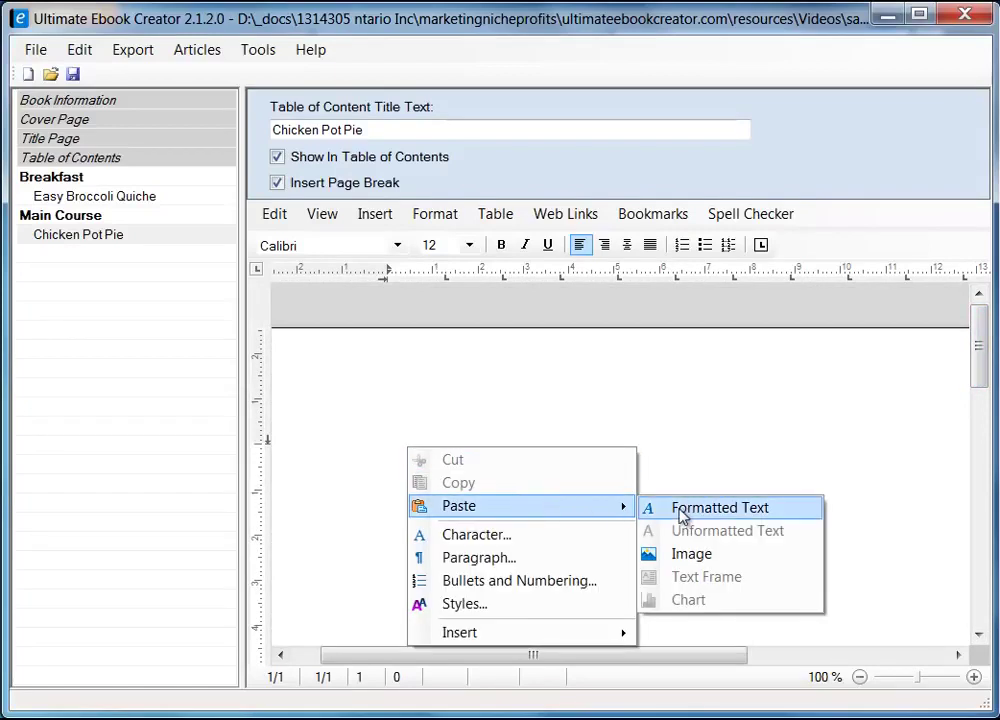
click(692, 560)
drag(978, 374, 985, 410)
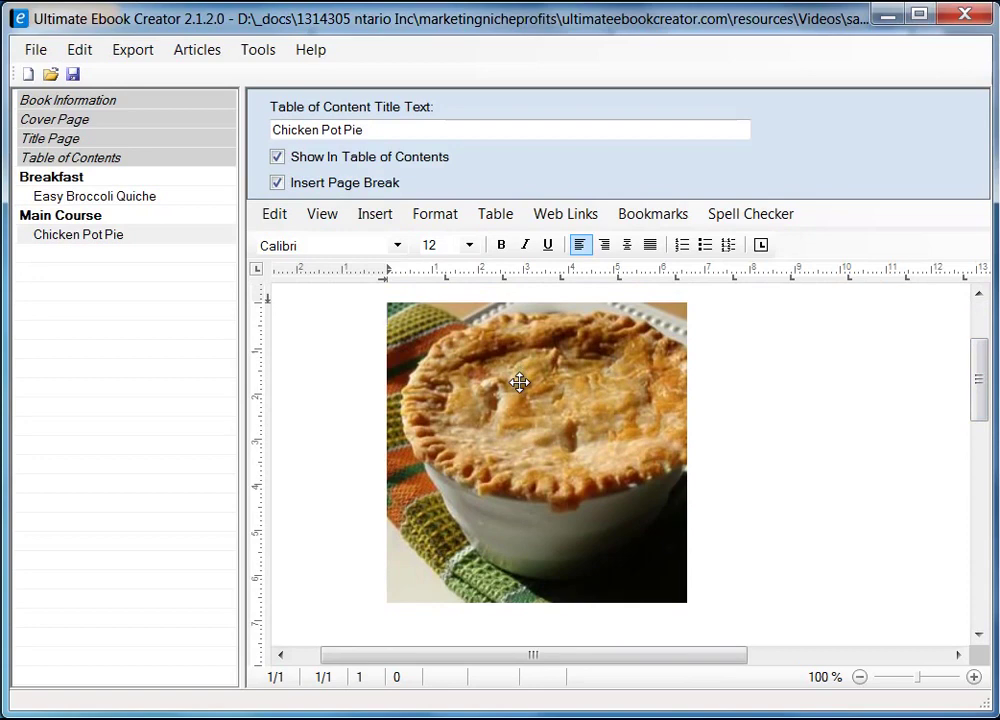
drag(978, 400, 547, 420)
click(574, 453)
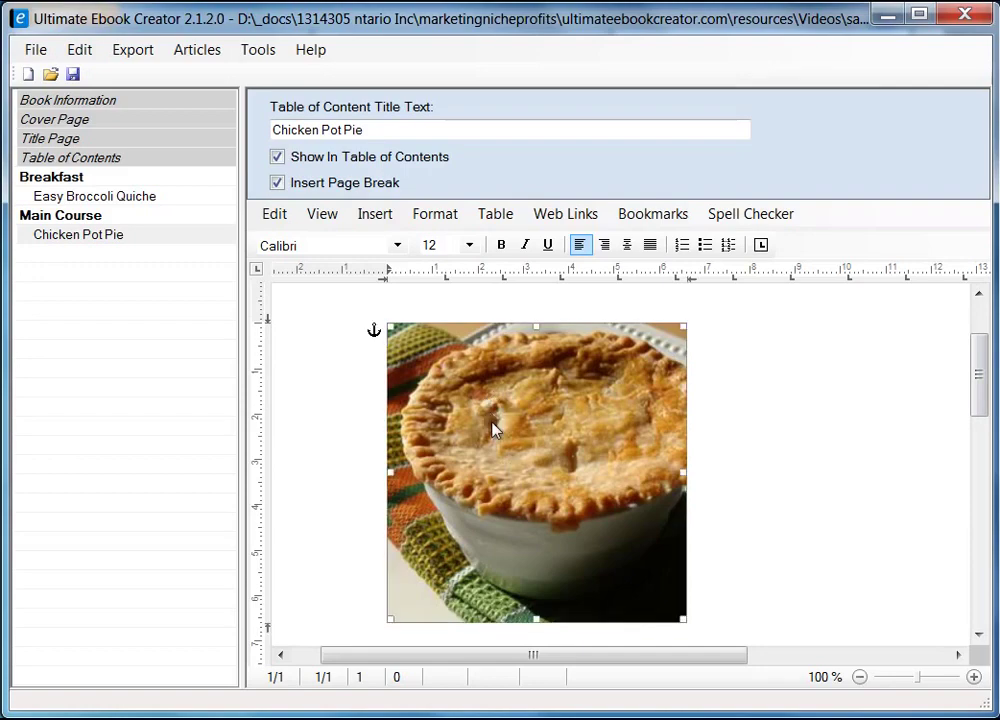
right_click(493, 428)
- Give the pot pie photo Square text wrapping and confirm its saving options
click(562, 587)
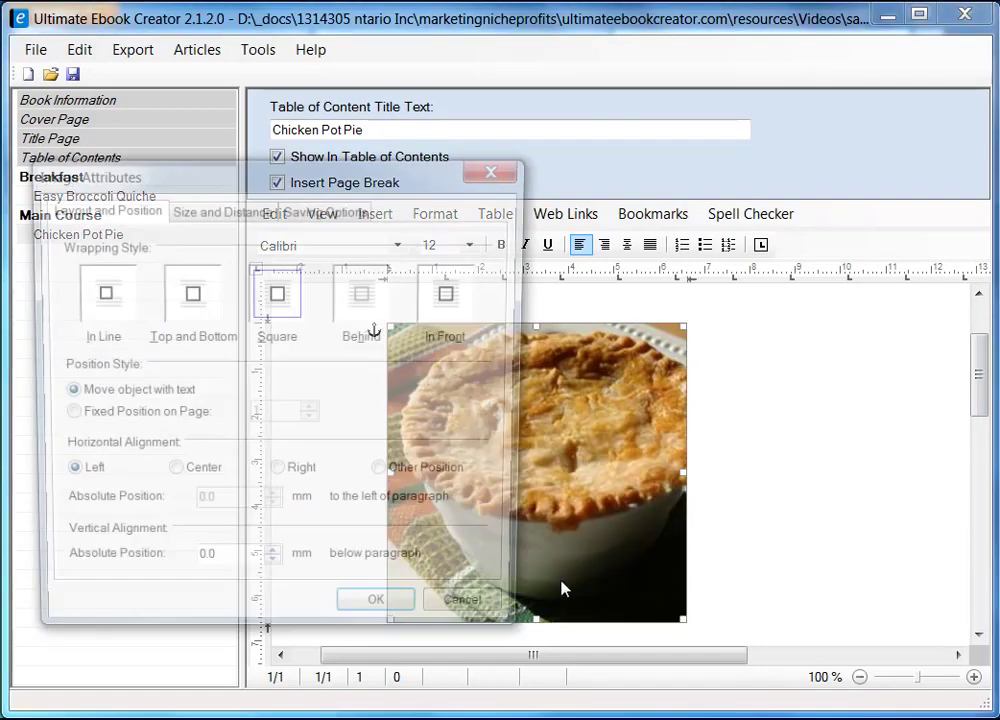
drag(373, 179, 576, 187)
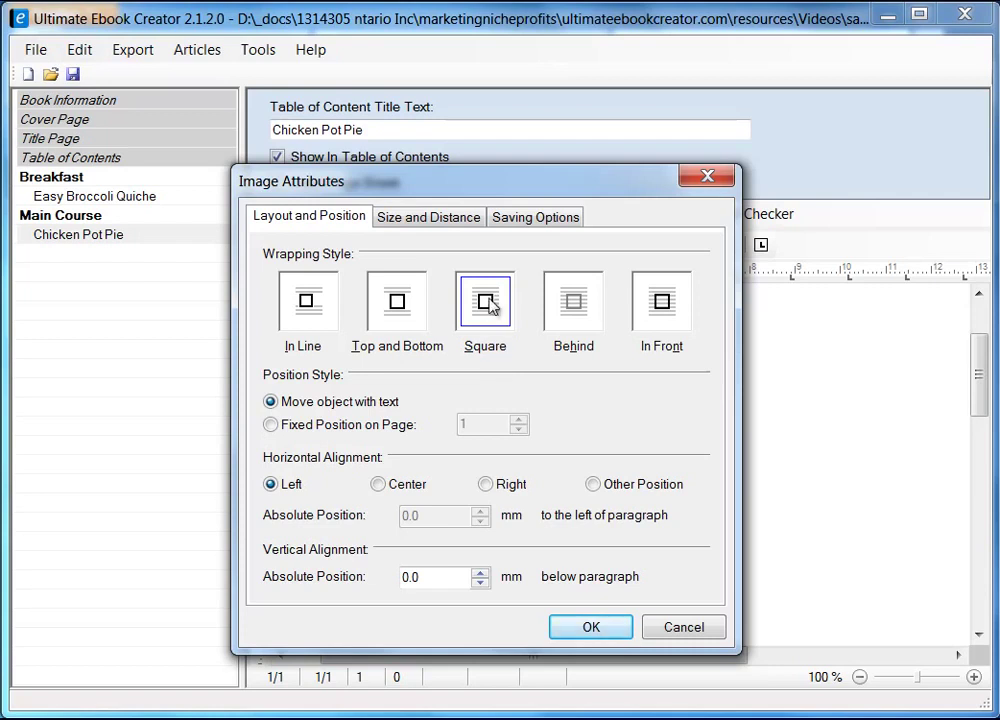
click(485, 317)
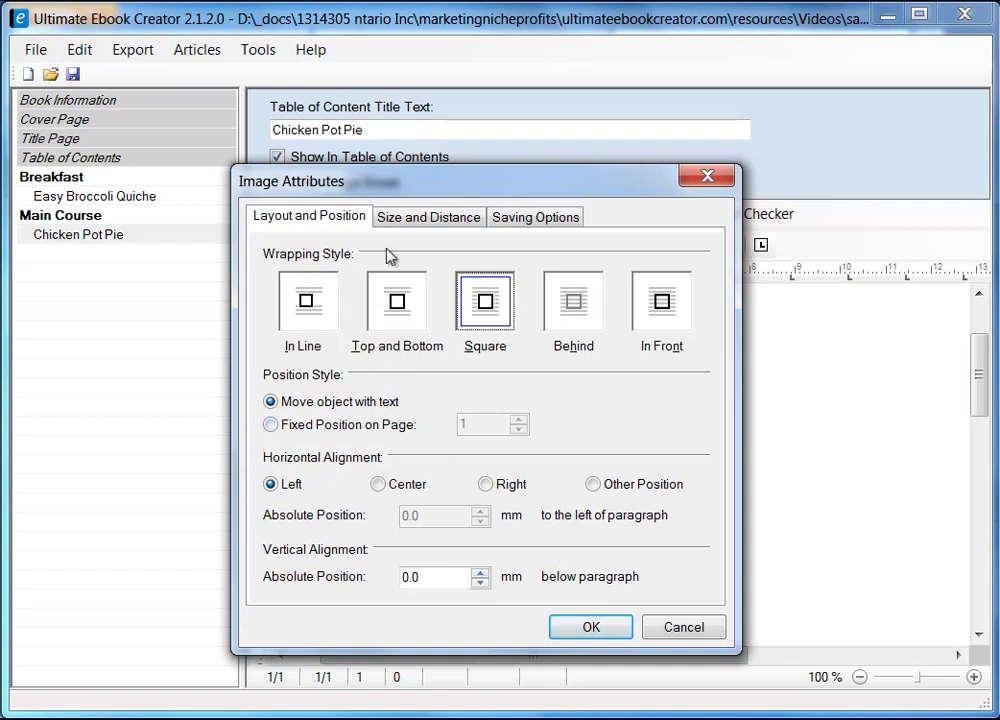
click(536, 220)
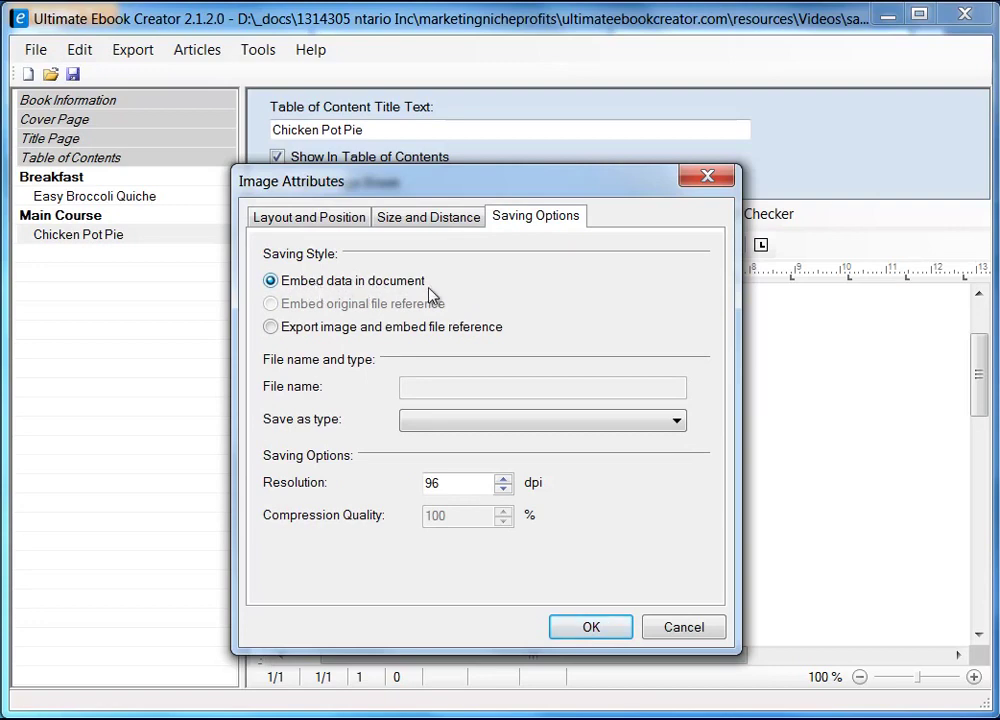
click(598, 629)
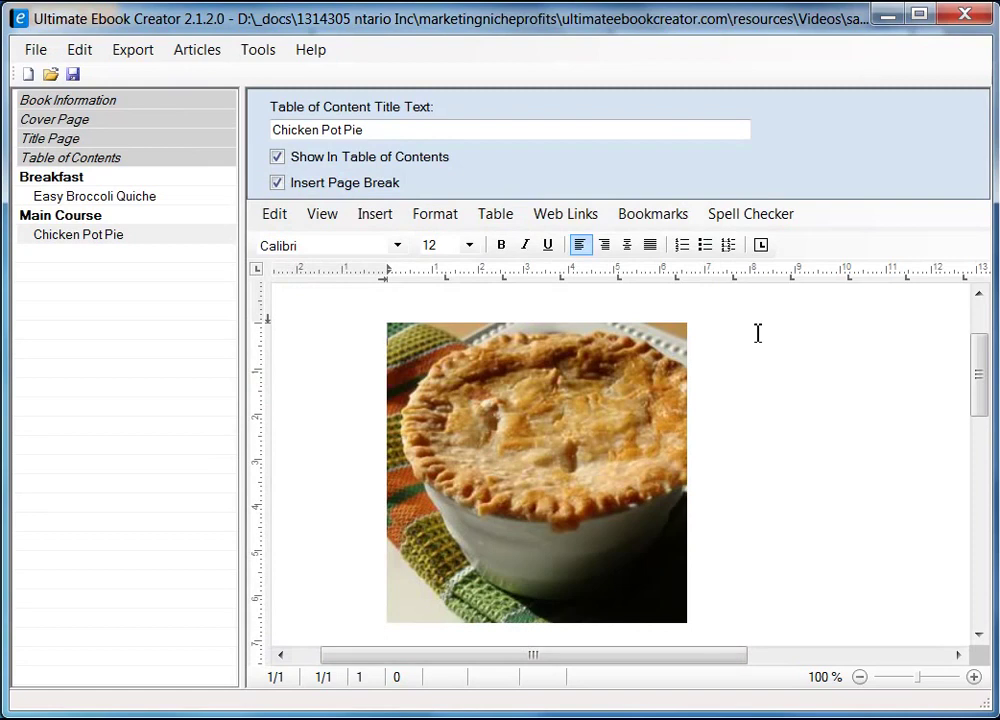
- Copy the 'Chicken Pot Pie IX' title from Firefox, then minimize Firefox
key(alt+Tab)
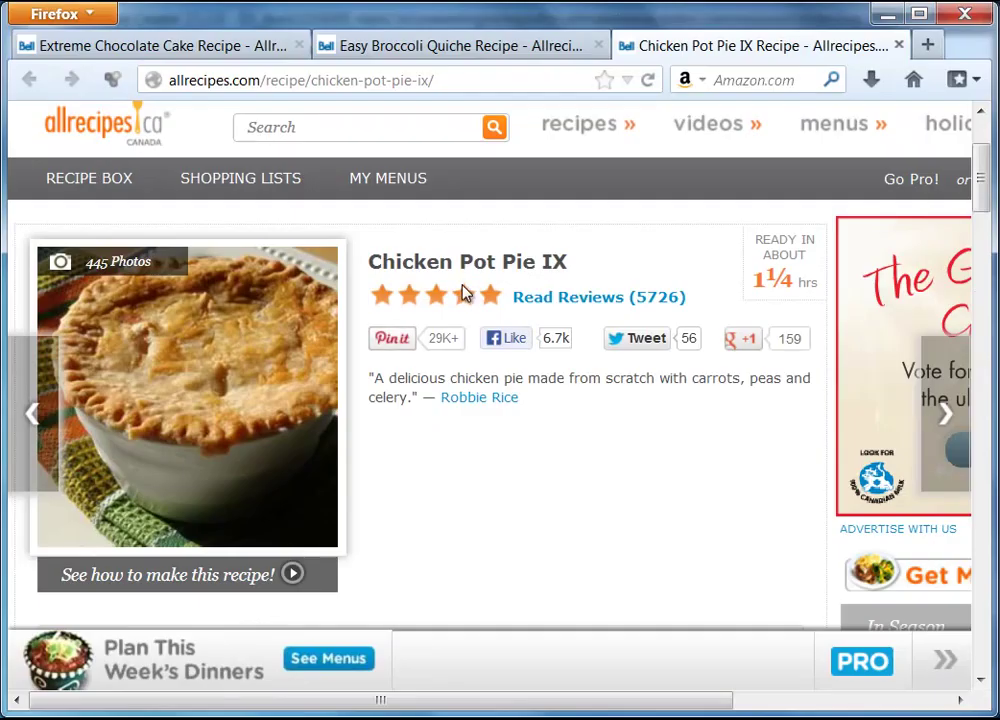
drag(370, 262, 562, 268)
right_click(560, 268)
click(609, 282)
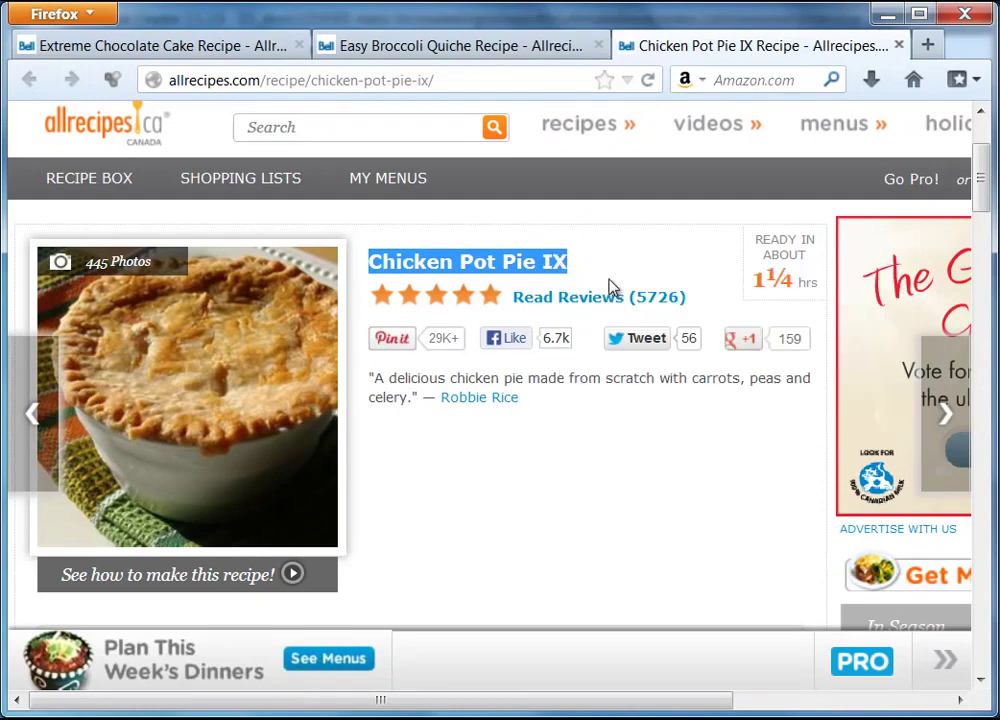
click(886, 14)
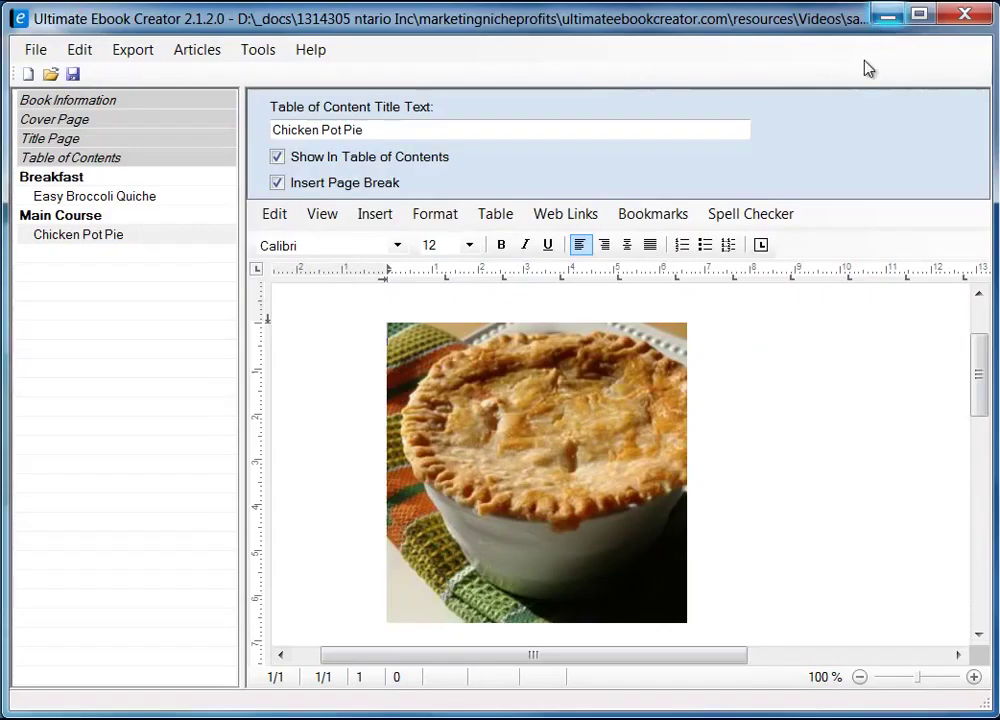
- Paste 'Chicken Pot Pie IX' as unformatted text beside the pot pie photo
right_click(738, 331)
mouse_move(828, 399)
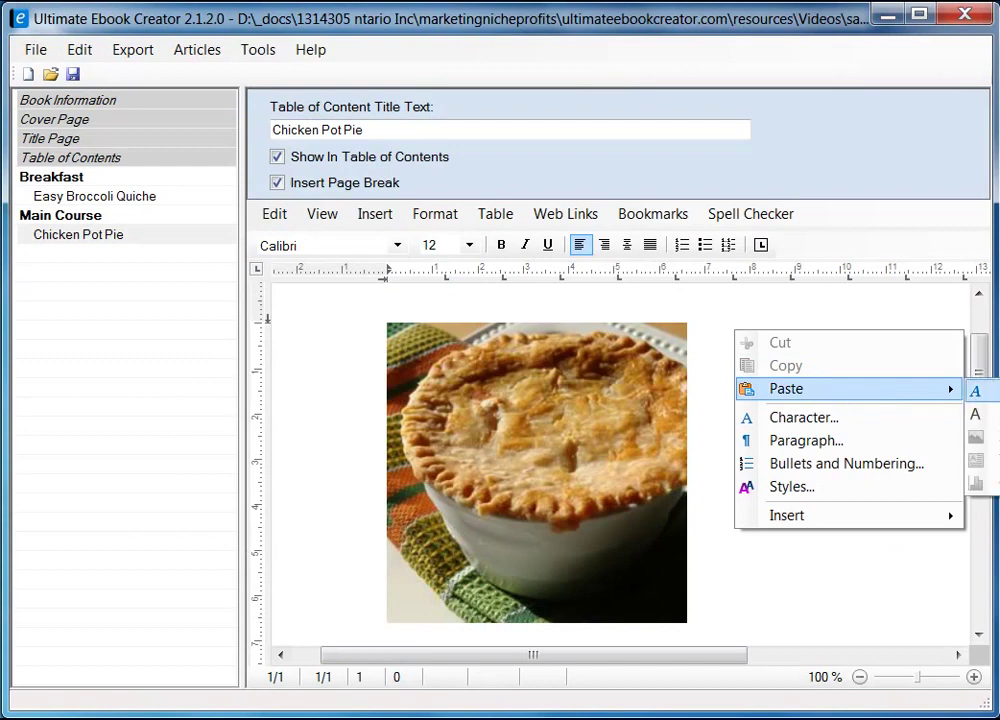
click(975, 414)
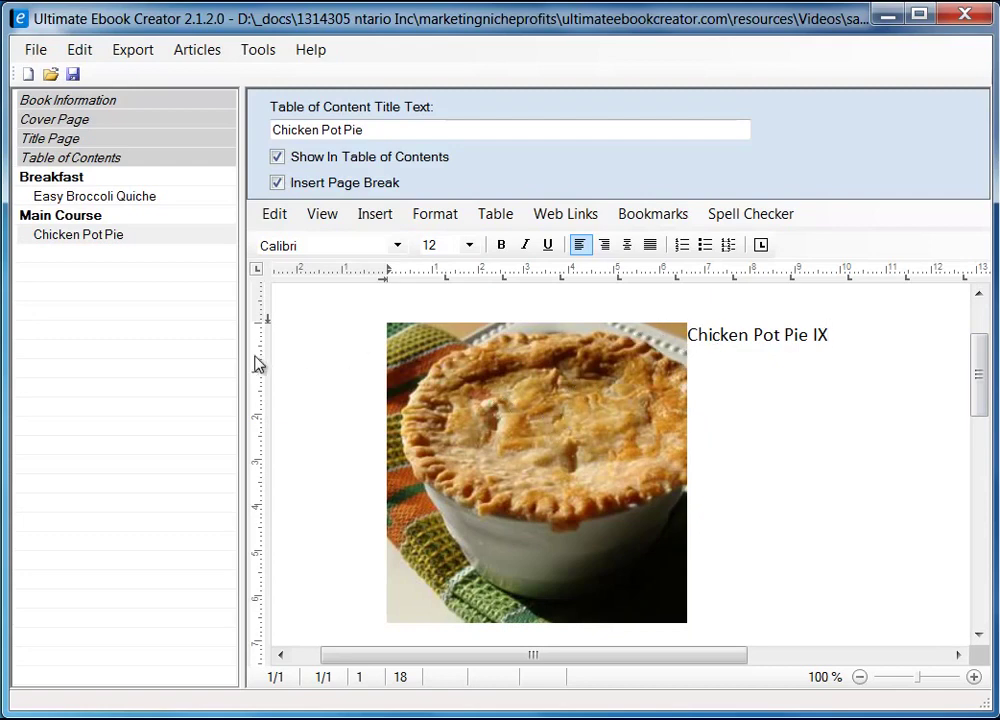
- Give the pie photo a 5 mm right spacing to separate it from the Chicken Pot Pie IX title
drag(243, 364, 186, 379)
click(512, 386)
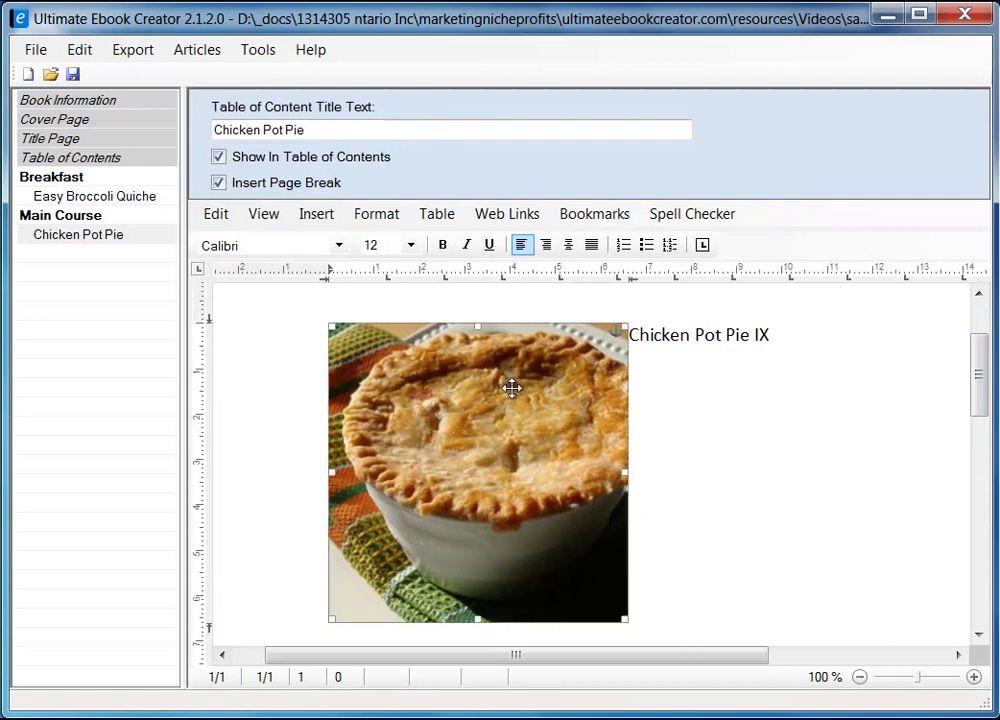
right_click(505, 414)
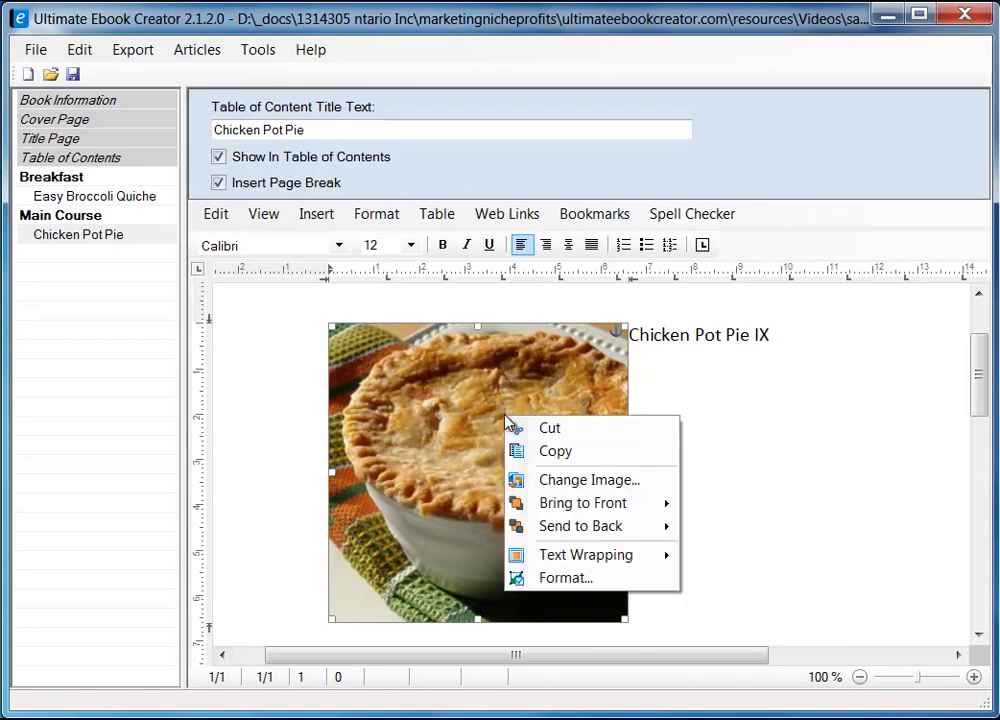
click(578, 580)
drag(344, 176, 556, 151)
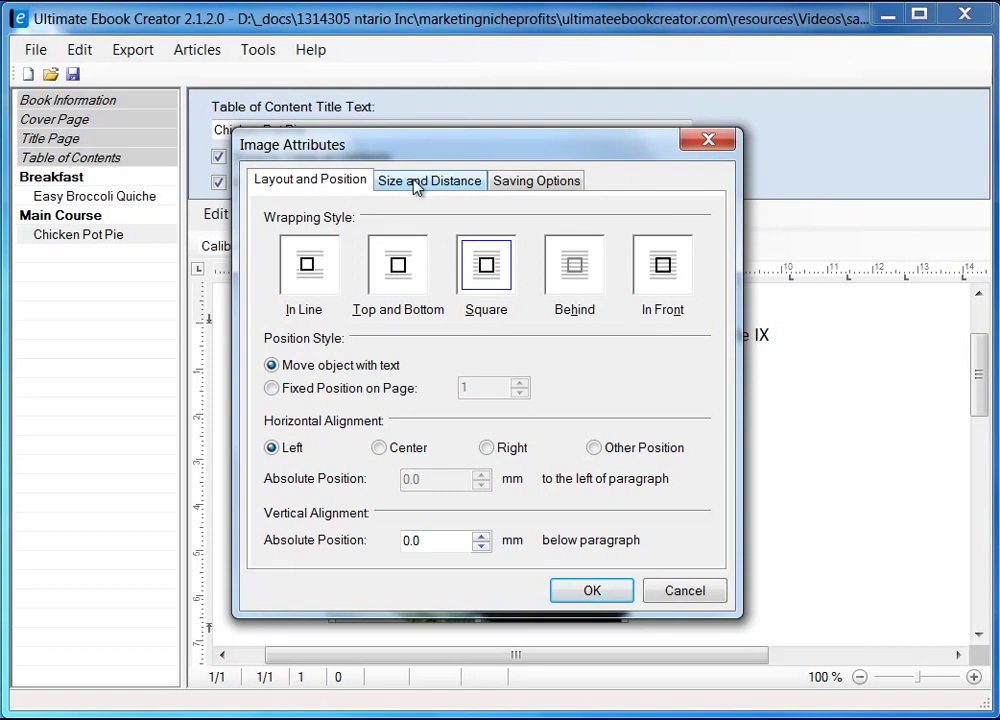
click(417, 186)
double_click(578, 426)
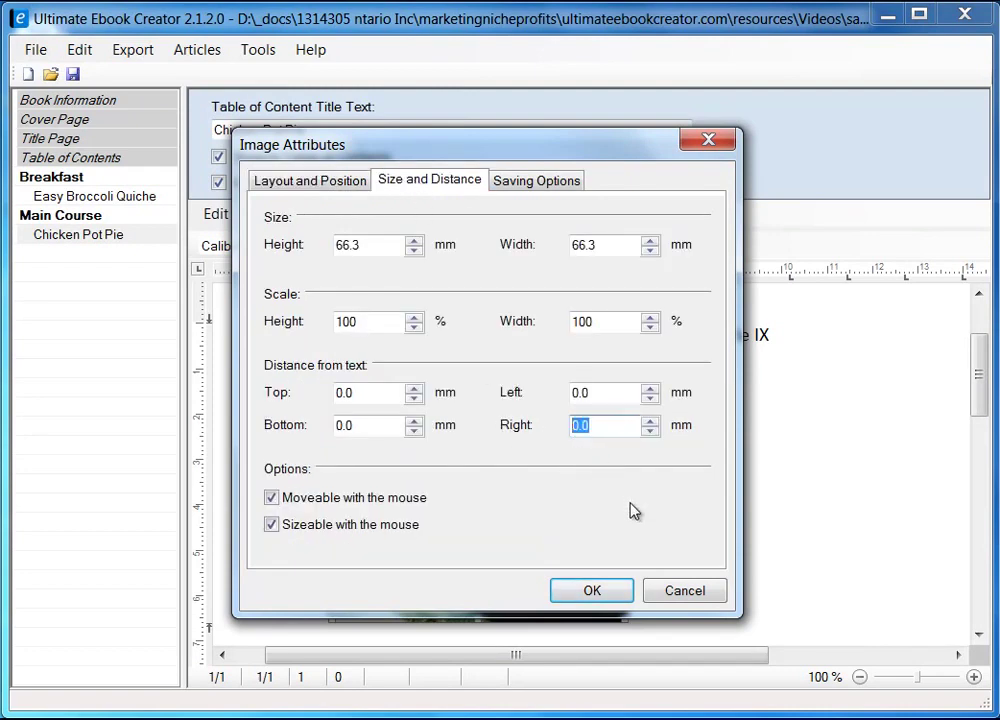
text(5)
click(592, 592)
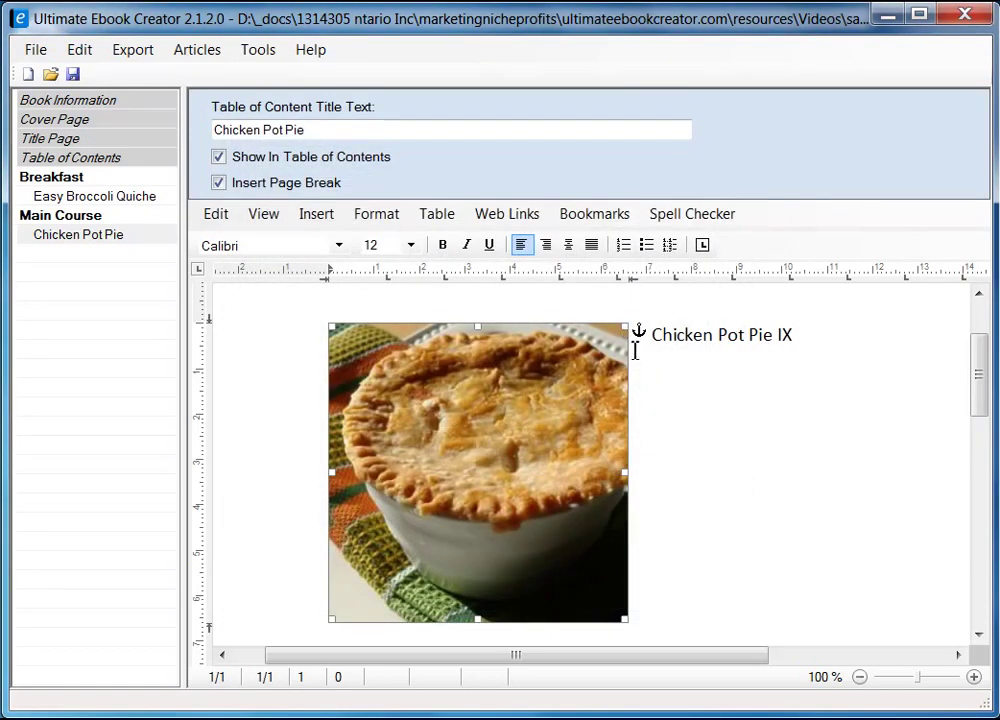
- Start two new lines below the pie photo after the title
drag(657, 336, 806, 362)
click(840, 347)
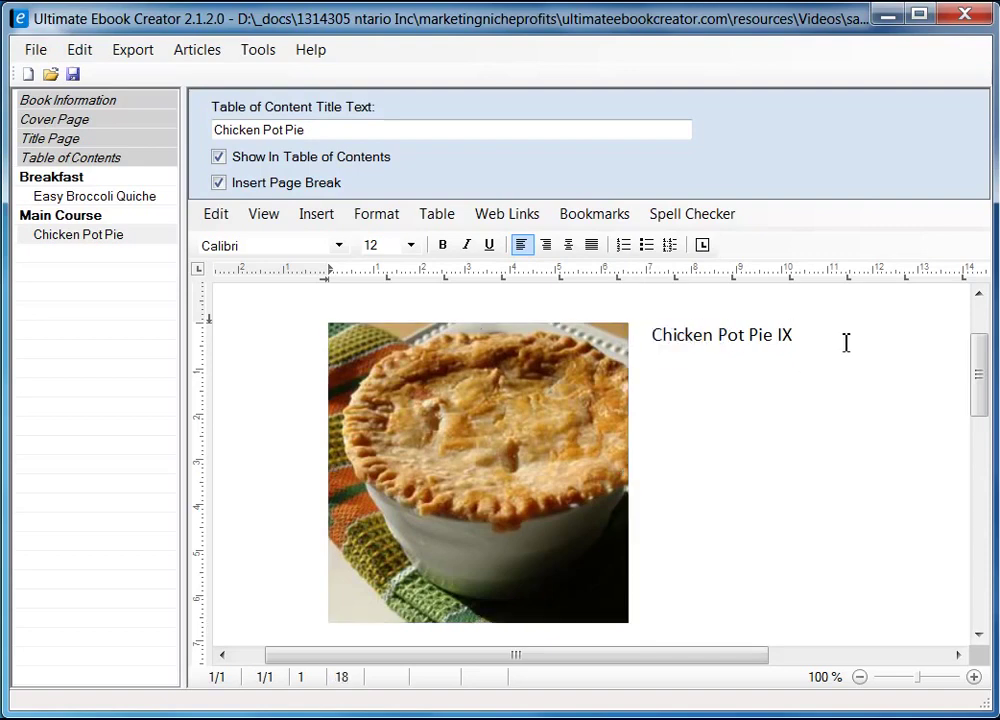
key(Down)
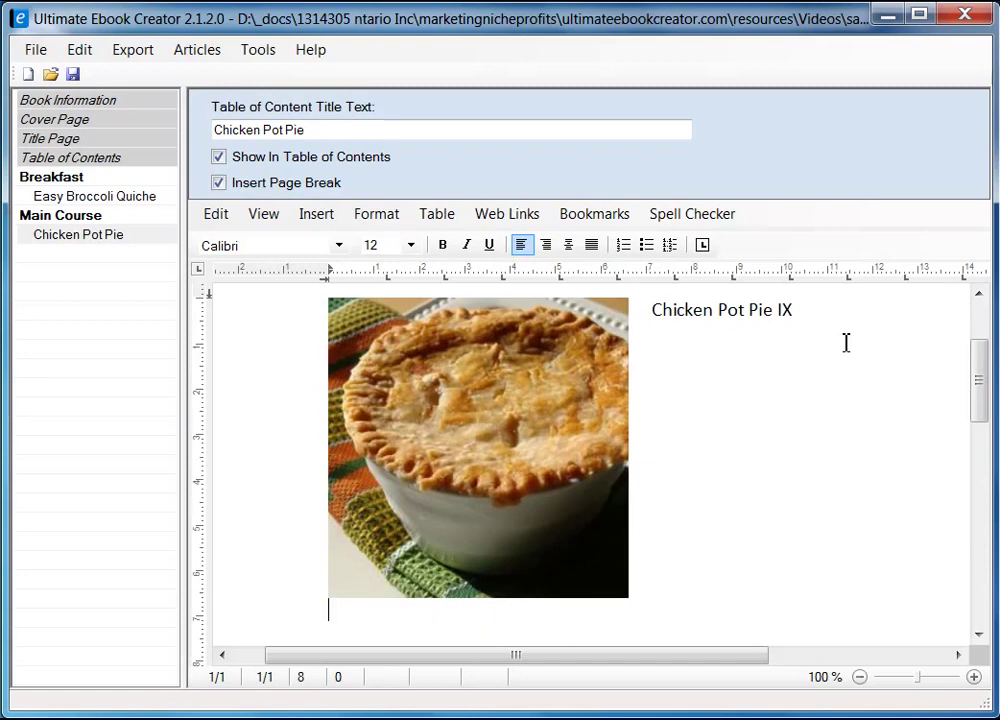
key(Down)
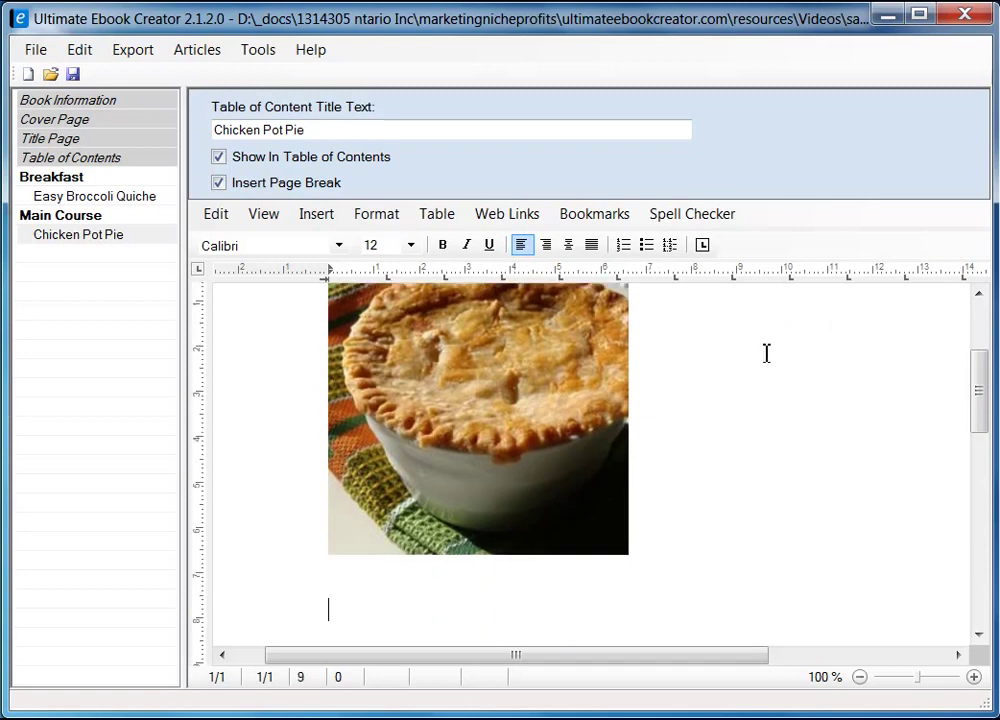
scroll(679, 528, down, 2)
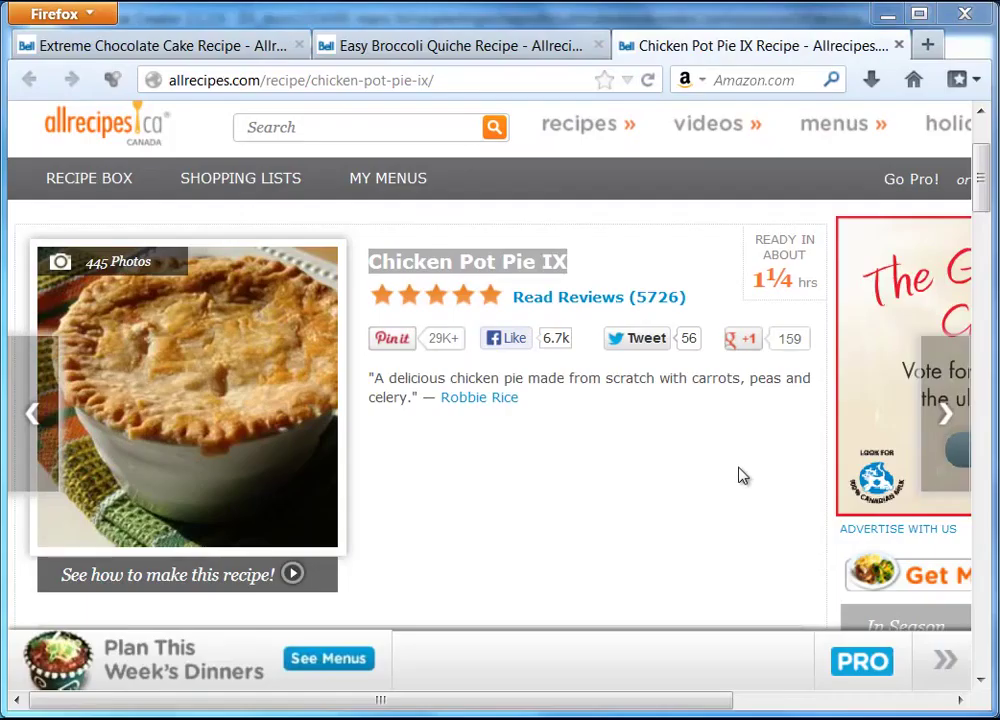
- Scroll the Firefox recipe page to the Ingredients heading, select it, then restore the ebook editor window
drag(984, 192, 987, 257)
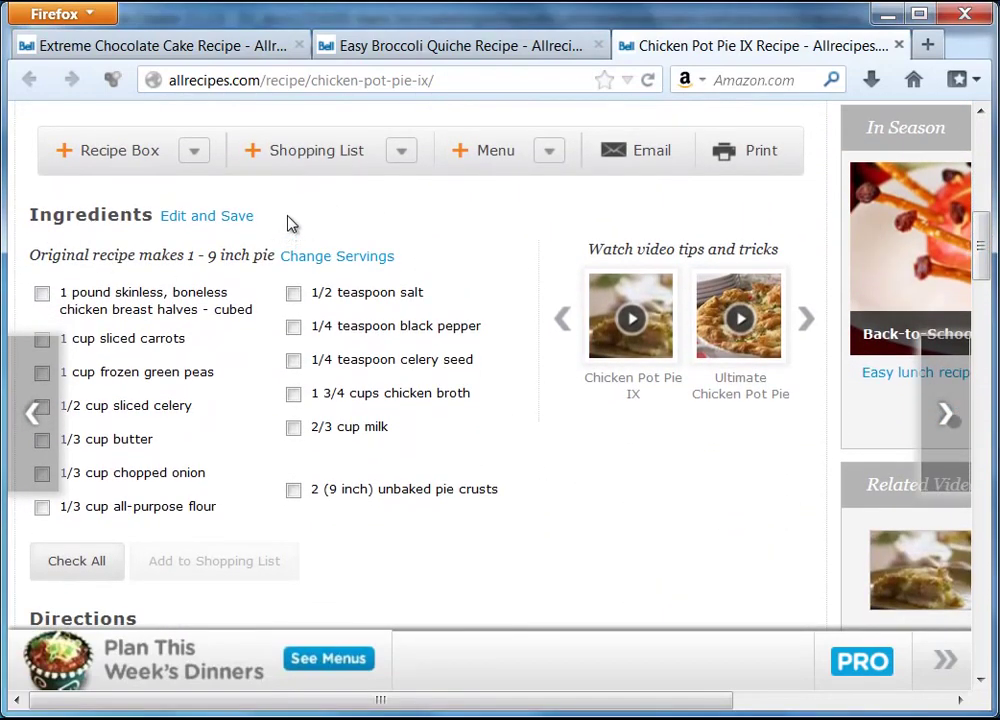
drag(33, 220, 152, 223)
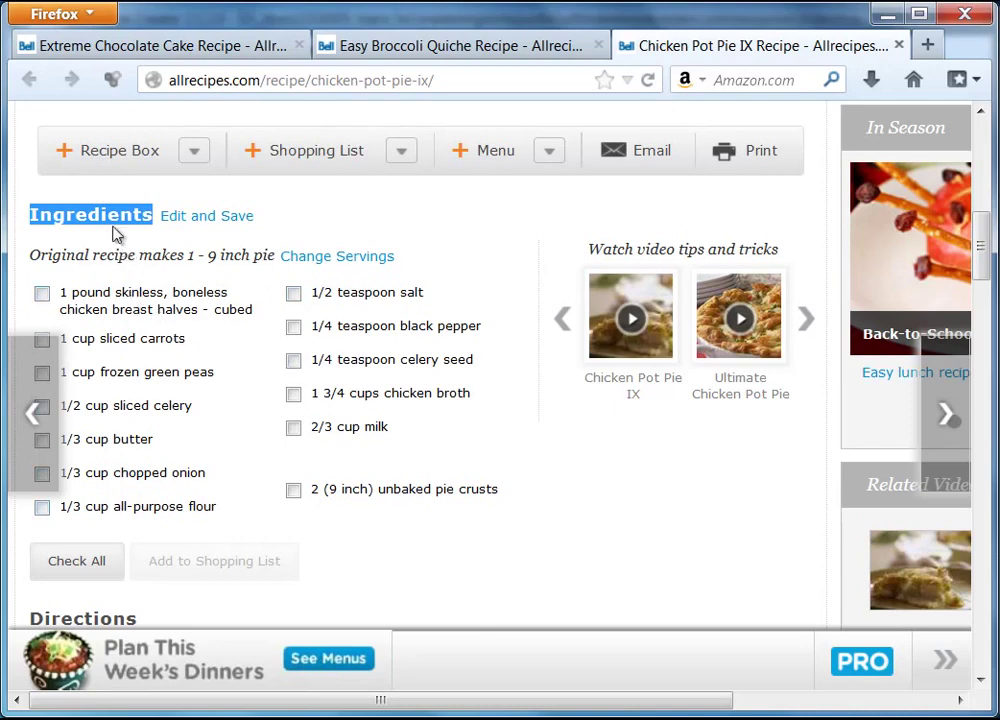
shift+click(421, 263)
click(421, 263)
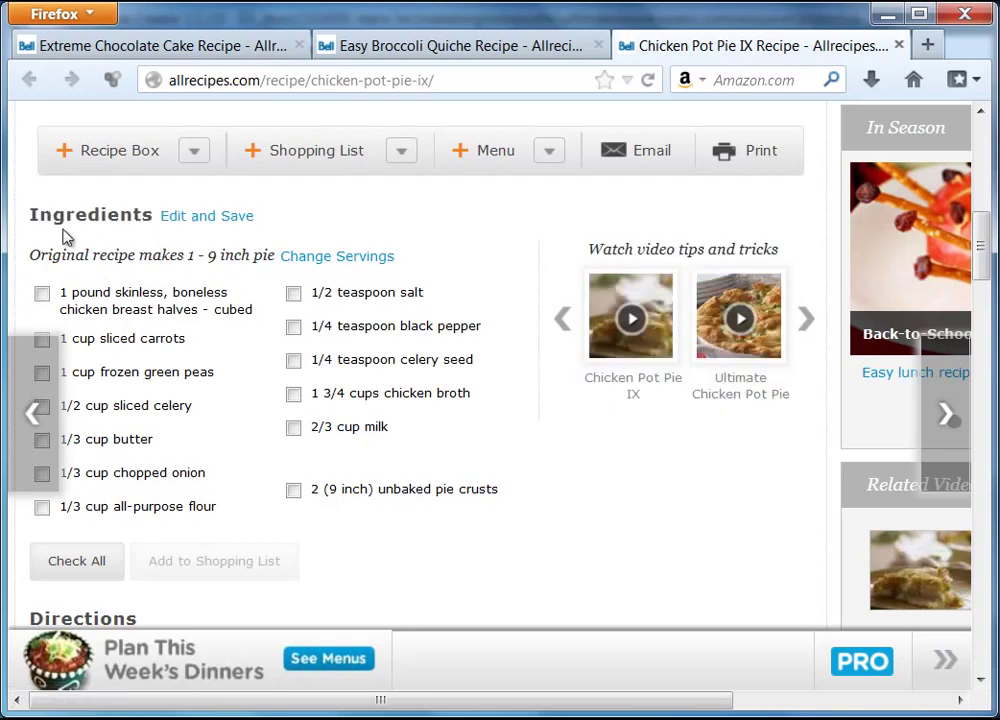
drag(34, 220, 153, 232)
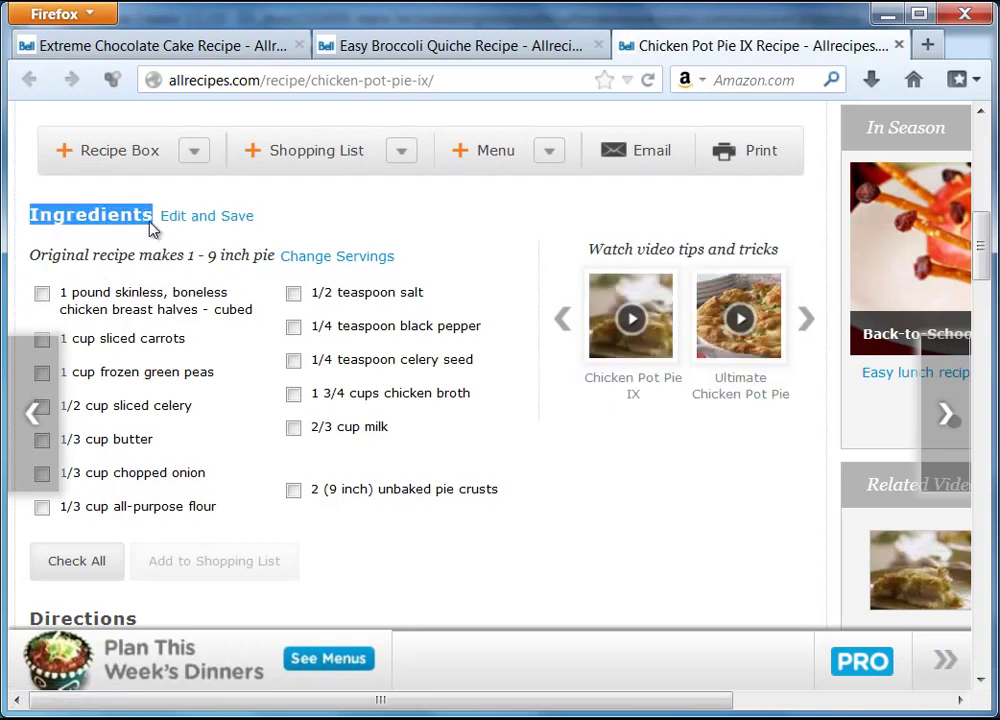
right_click(128, 216)
click(90, 243)
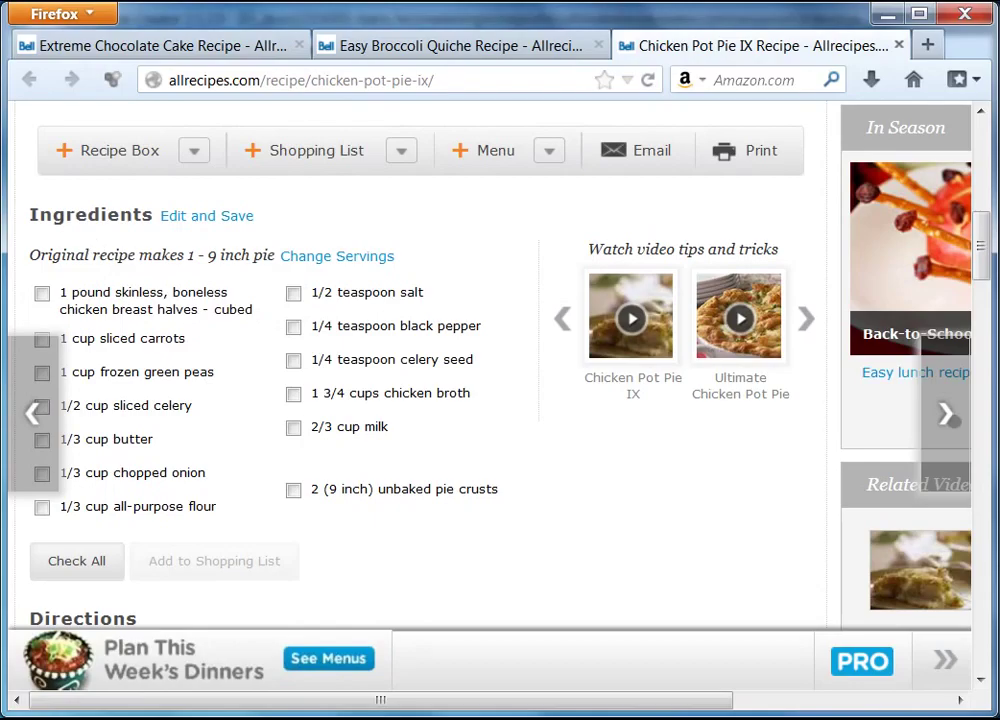
key(alt+Tab)
mouse_move(357, 27)
mouse_down()
mouse_move(392, 340)
mouse_move(363, 29)
mouse_up()
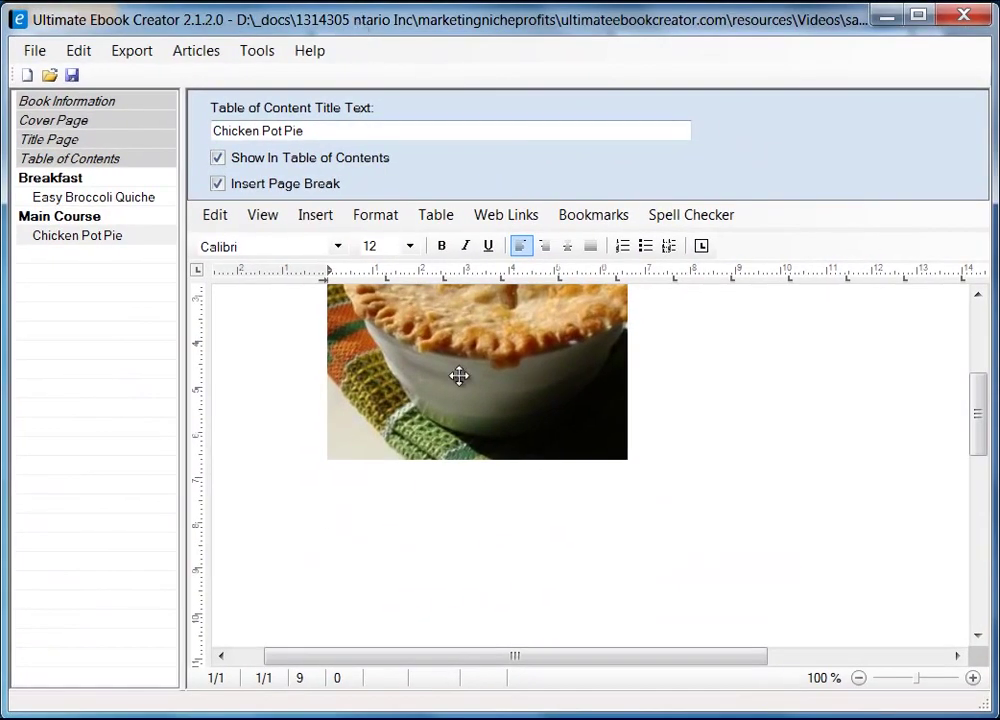
- Type the heading 'Ingredients' below the pie photo, start a new line, and minimize the editor
text(Ingredients)
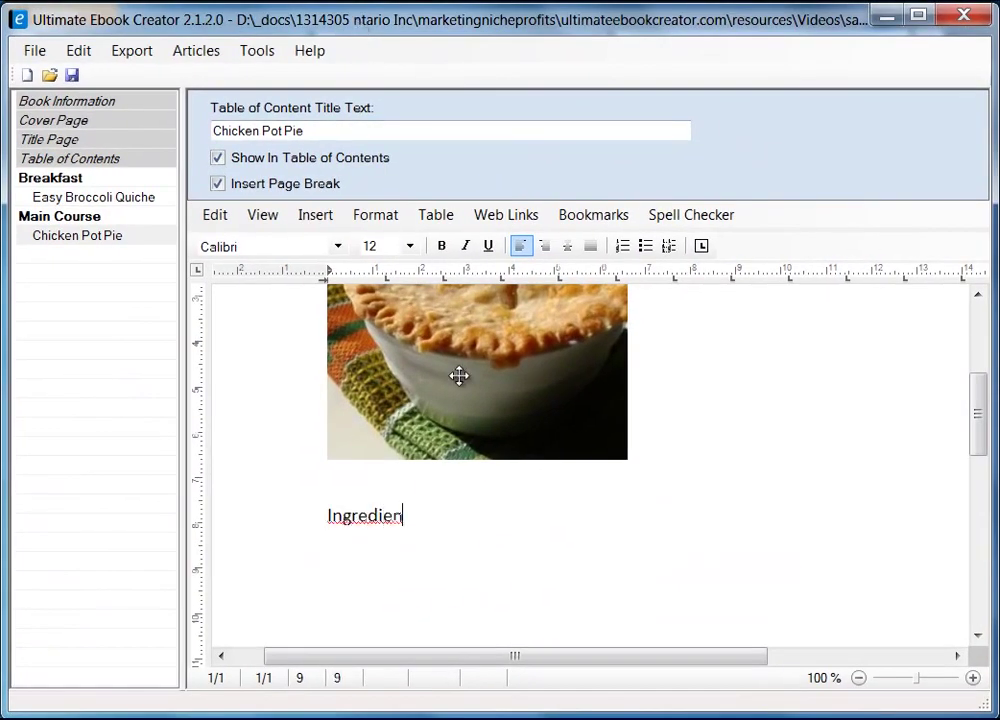
key(Return)
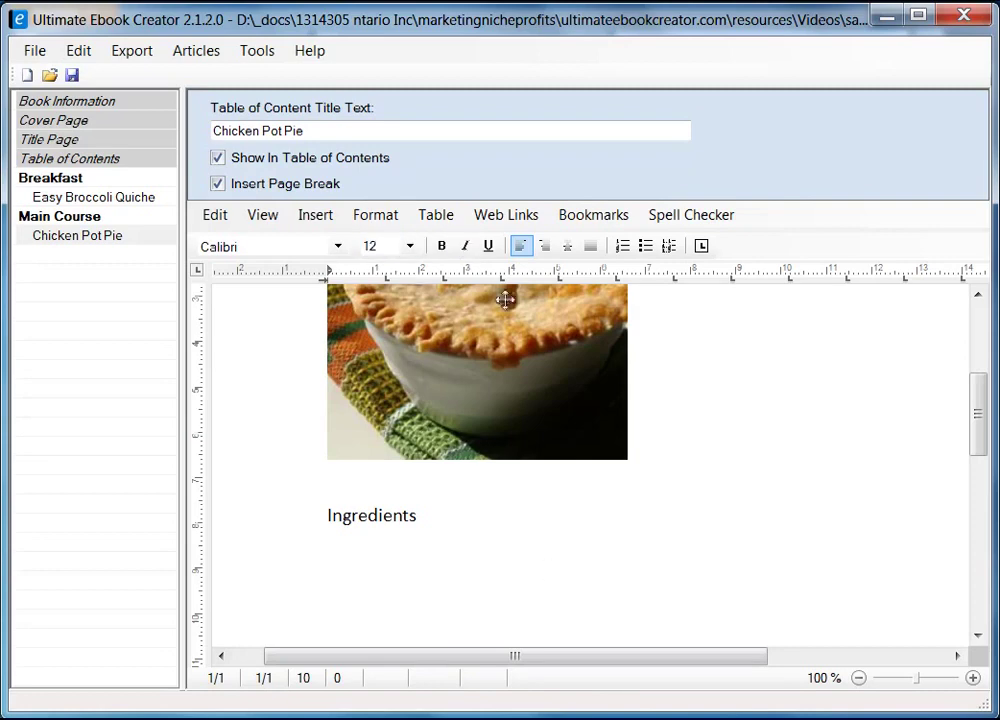
click(886, 15)
- Copy 'Original recipe makes 1 - 9 inch pie' from Firefox and place the cursor below Ingredients
drag(30, 258, 272, 264)
right_click(259, 257)
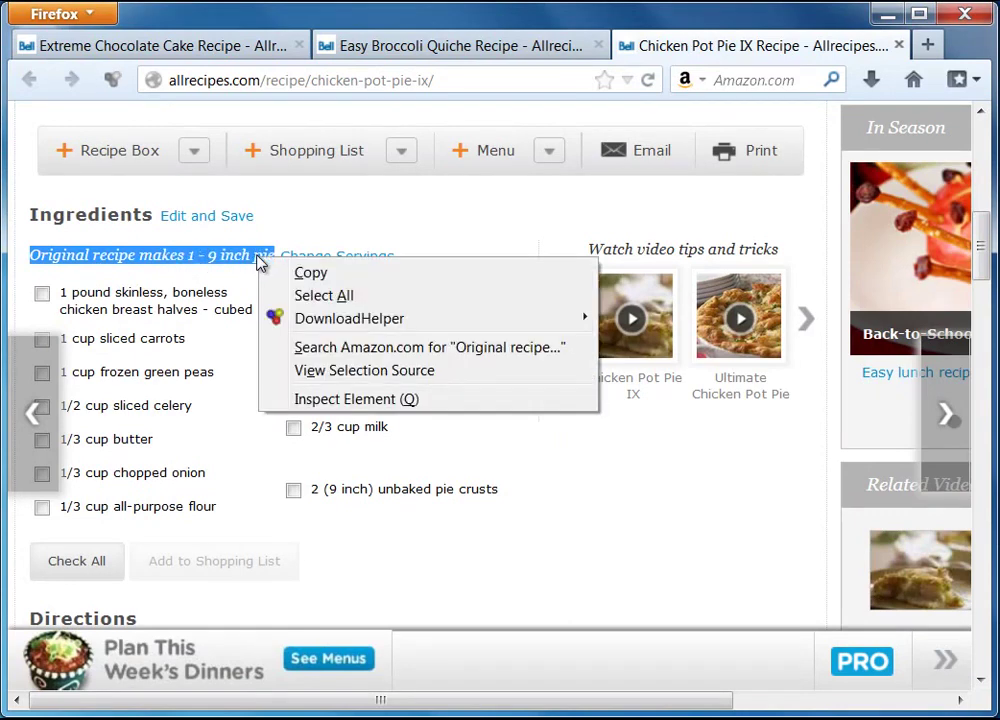
click(310, 272)
key(alt+Tab)
click(334, 553)
- Paste the servings line as unformatted text under Ingredients, add a new line, and minimize Firefox
right_click(339, 558)
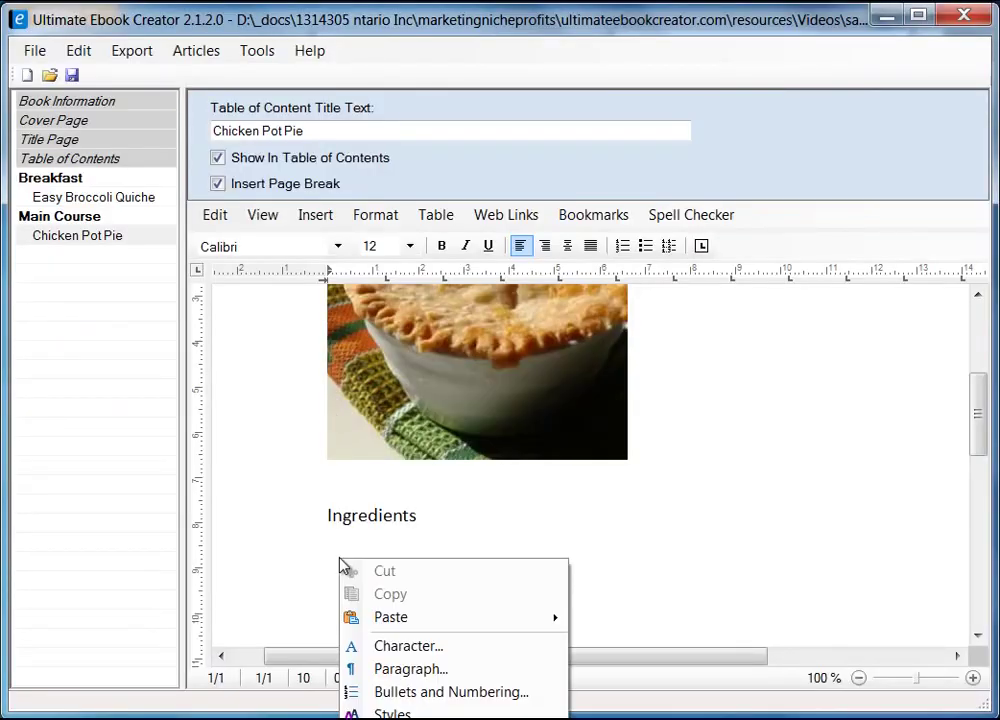
mouse_move(549, 618)
click(690, 645)
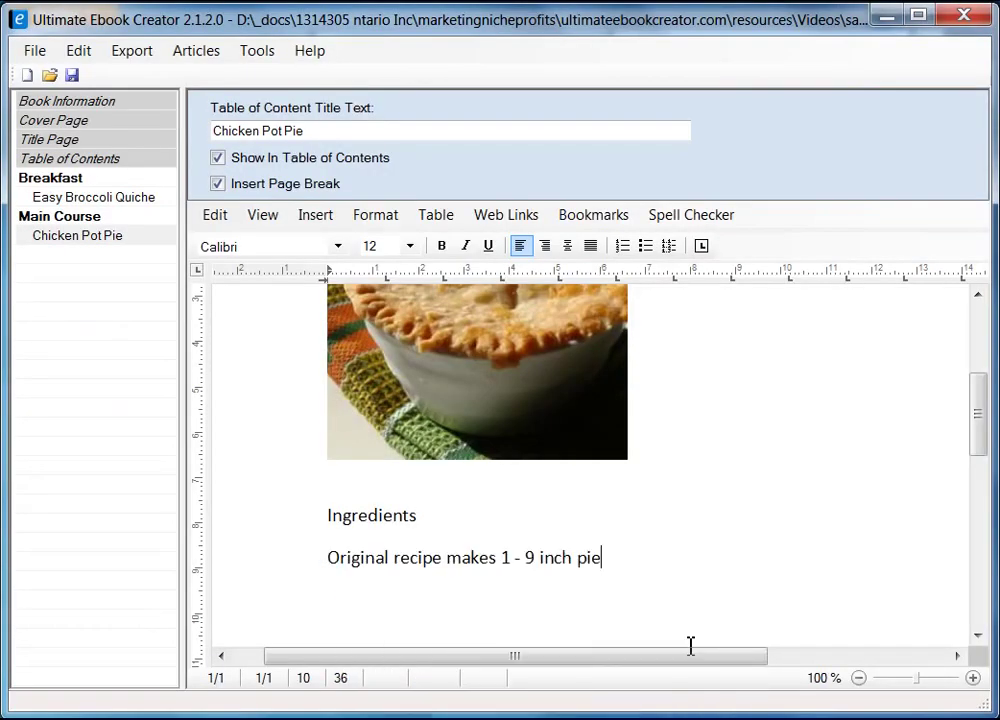
key(Return)
key(alt+Tab)
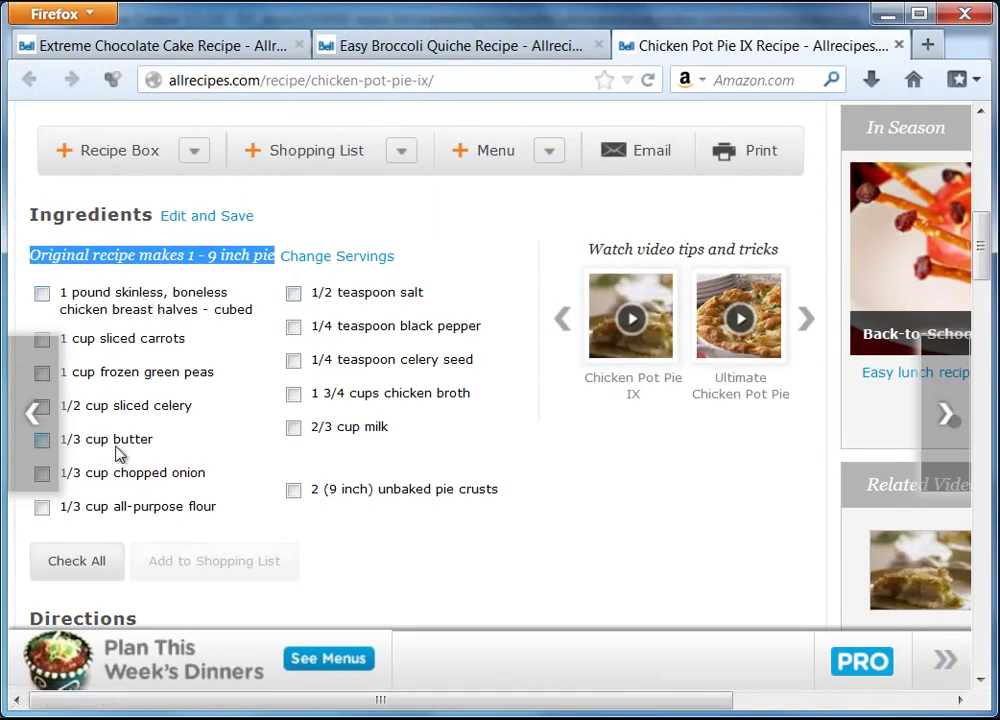
click(884, 18)
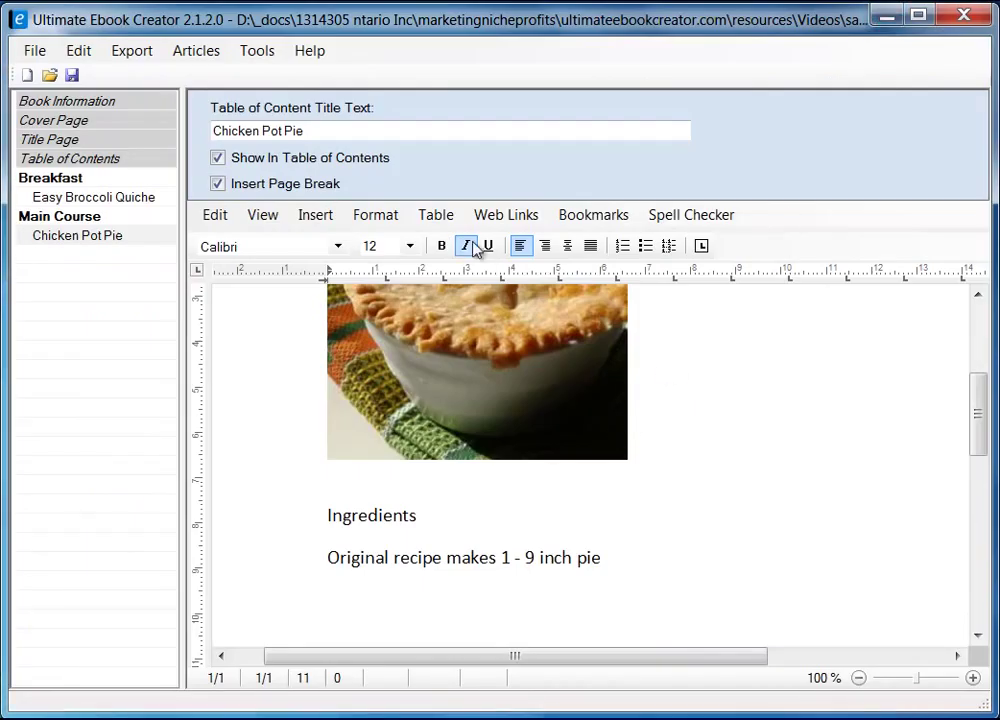
drag(995, 420, 978, 458)
- Insert a 2-column, 1-row table below the servings line and place the cursor in its first cell
click(443, 220)
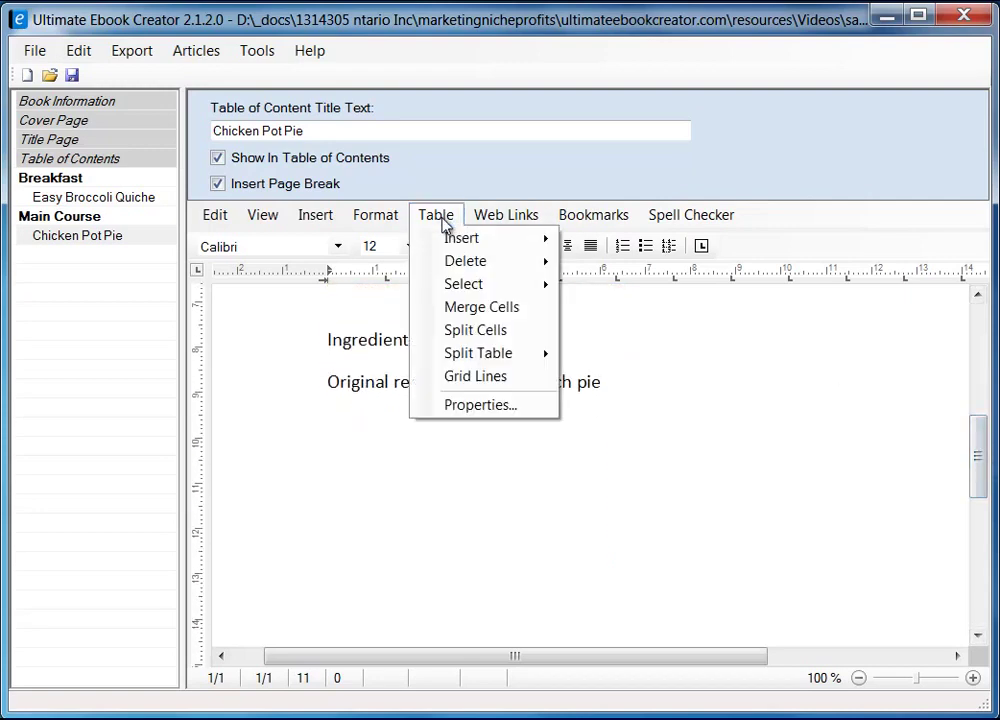
mouse_move(460, 238)
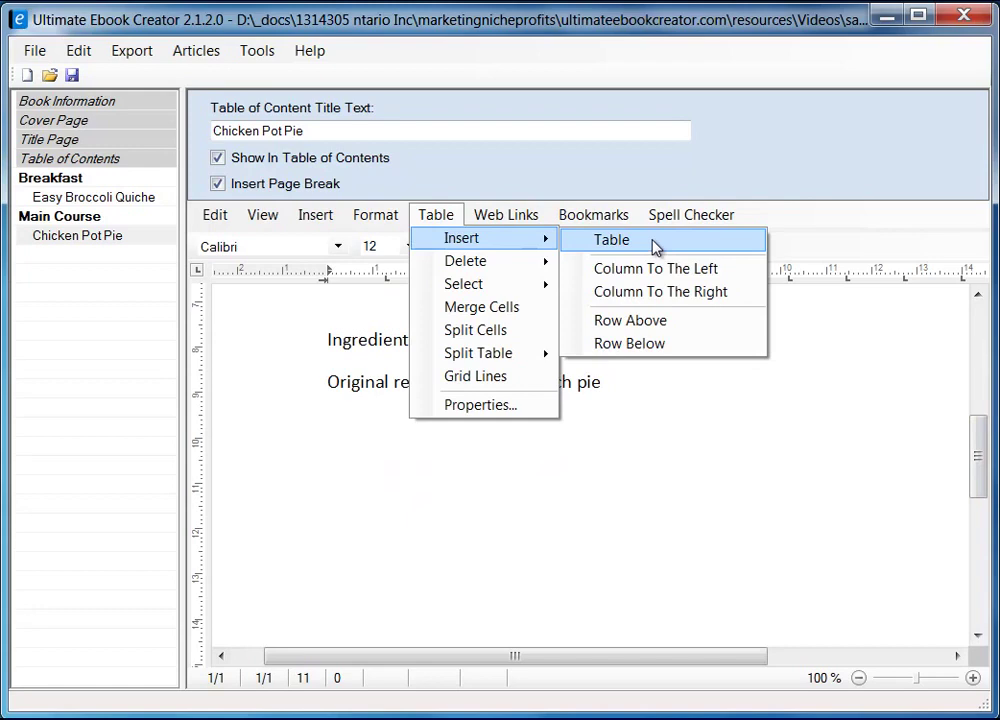
click(655, 243)
drag(333, 211, 544, 253)
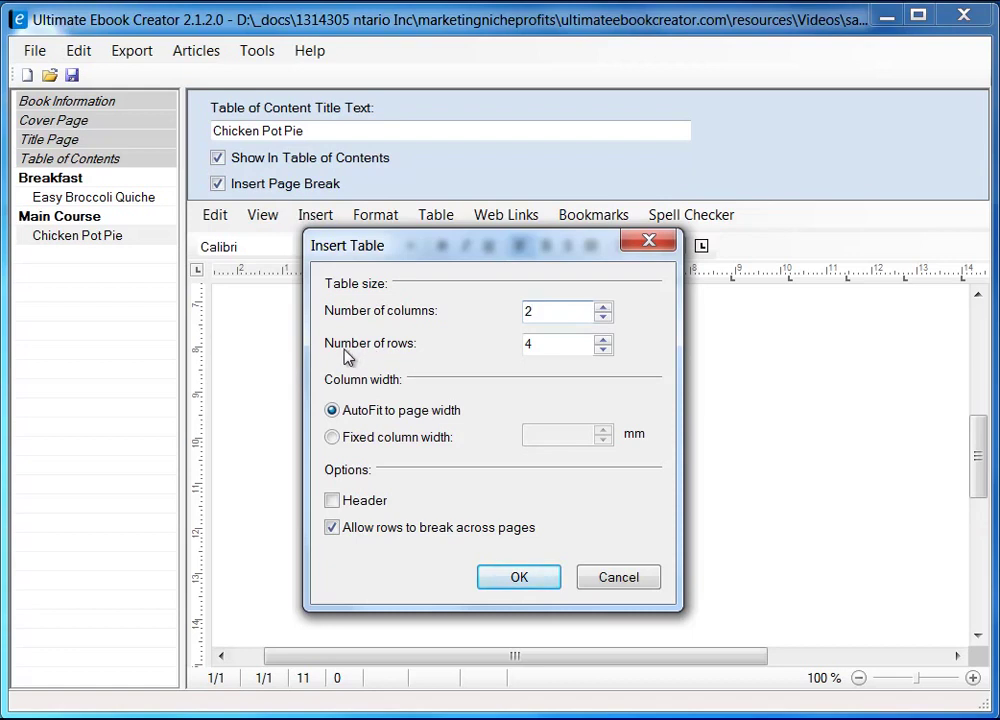
click(541, 348)
double_click(548, 348)
click(519, 580)
click(488, 437)
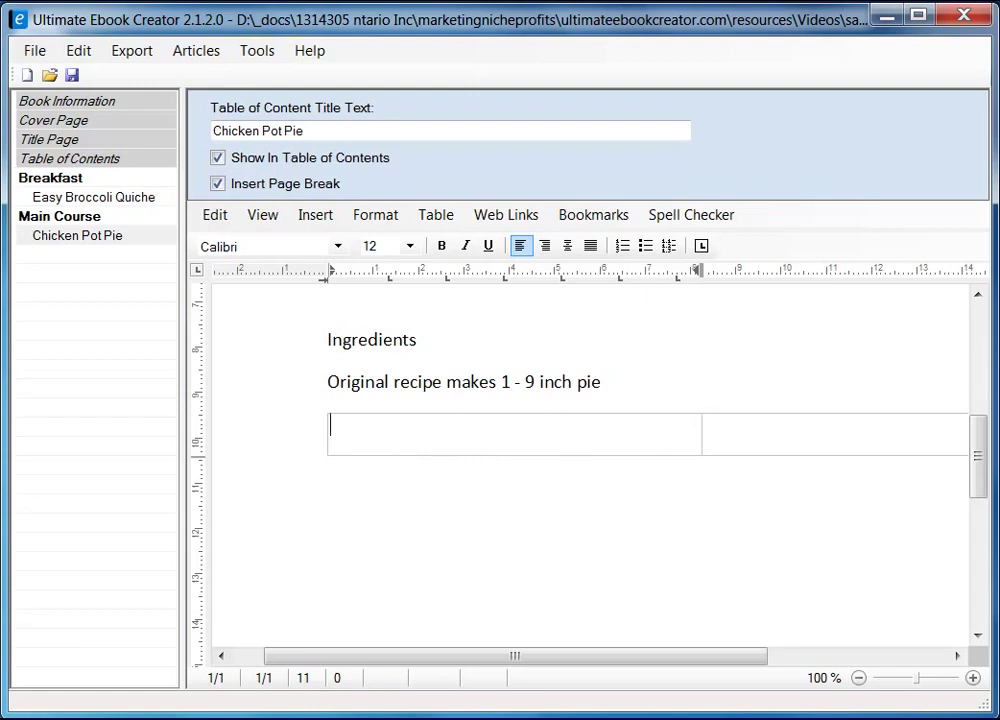
- Copy the seven left-column Chicken Pot Pie IX ingredients from Firefox and return to the editor
key(alt+Tab)
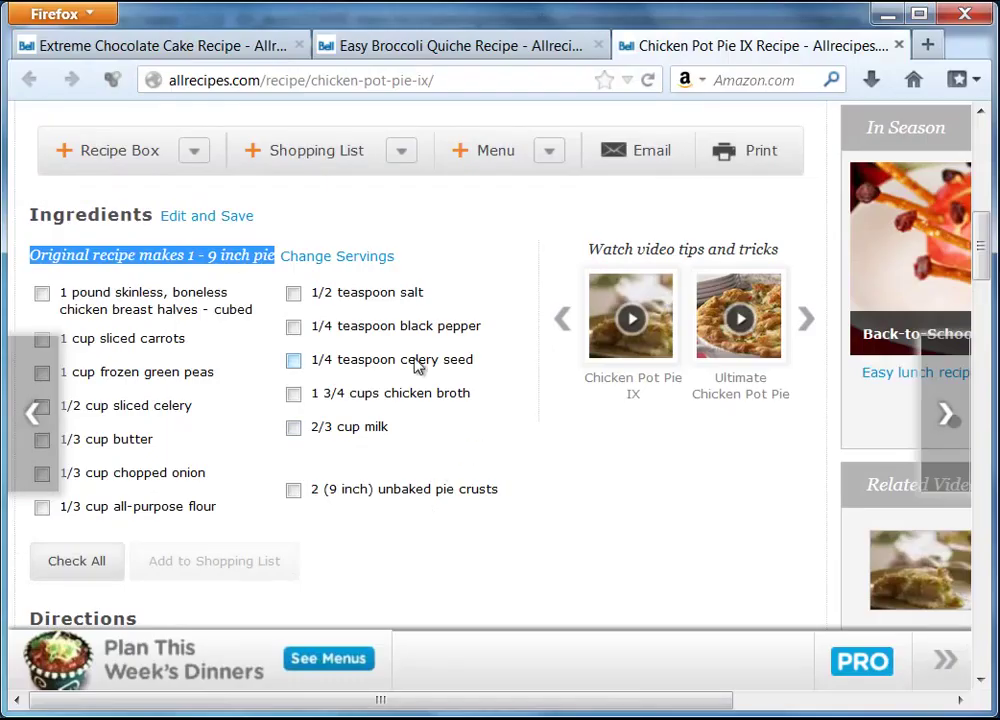
drag(63, 294, 219, 513)
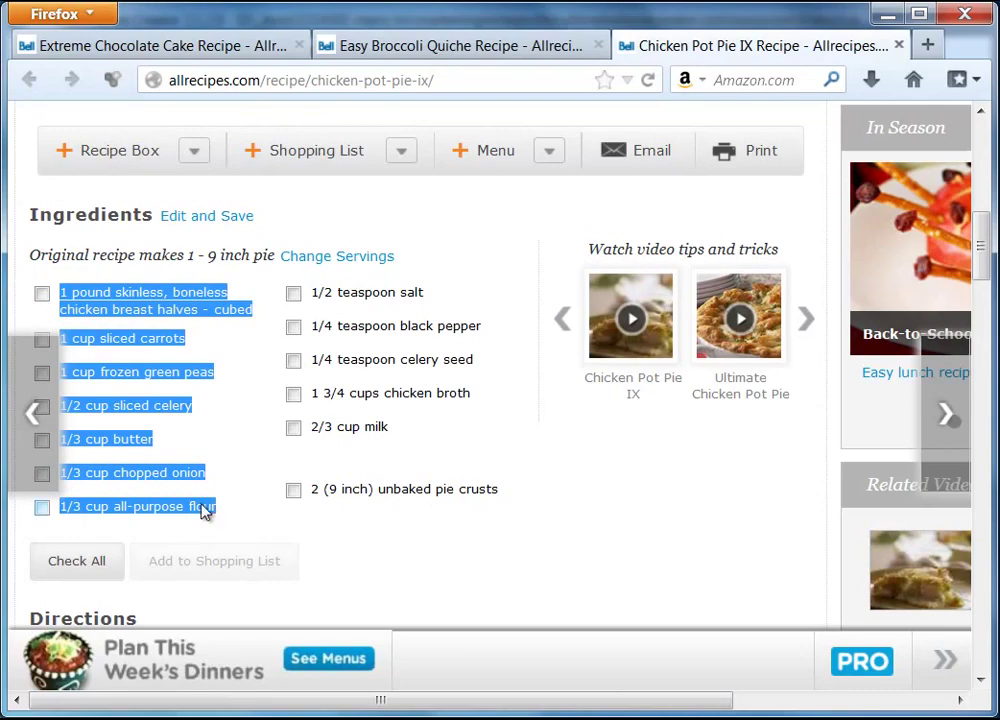
right_click(188, 474)
click(235, 488)
key(alt+Tab)
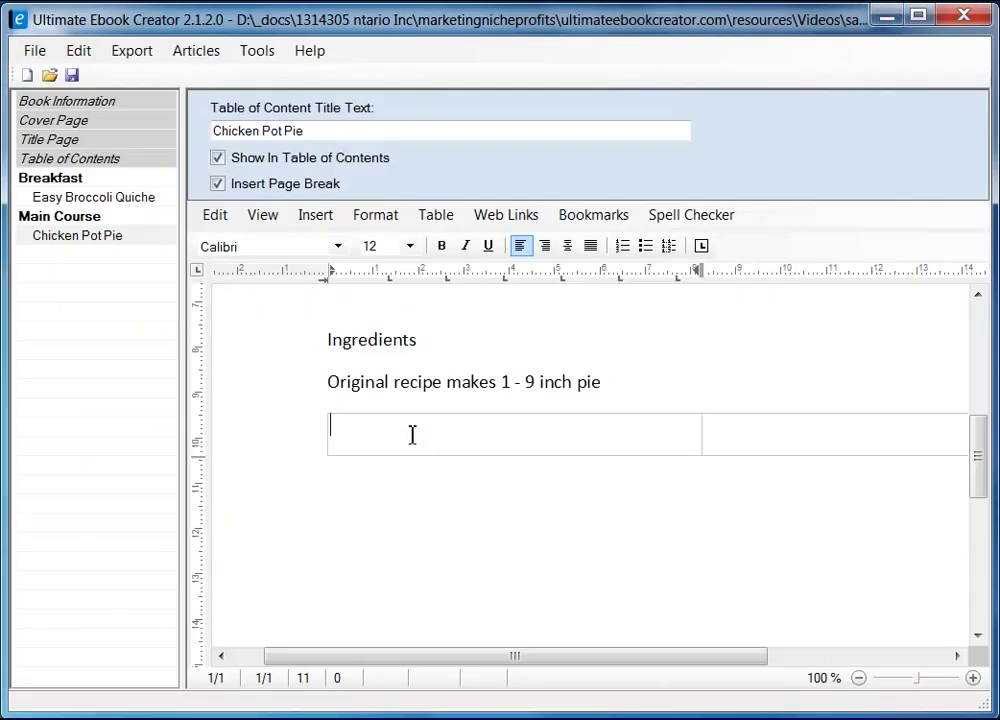
- Paste the ingredients as unformatted text into the table's left cell
right_click(412, 433)
mouse_move(551, 489)
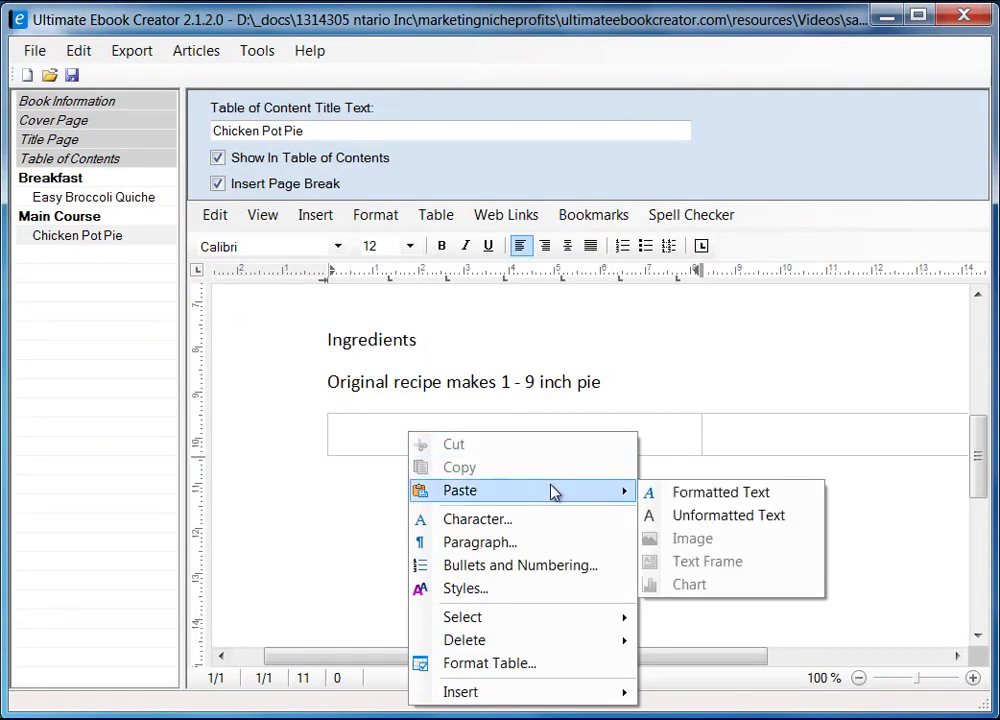
click(728, 515)
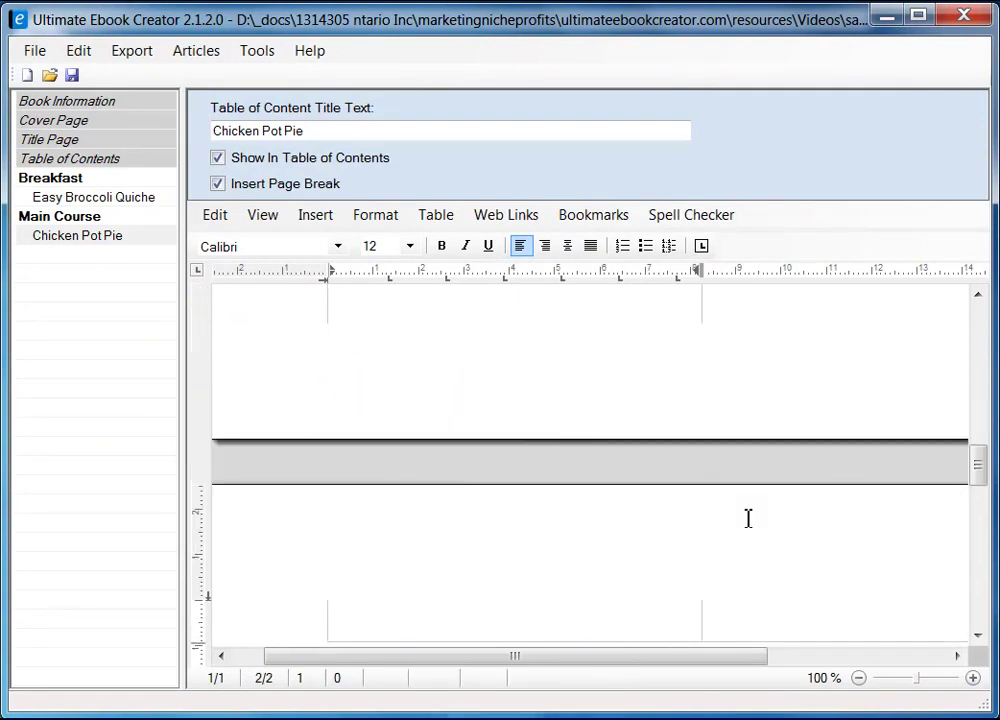
scroll(604, 471, up, 10)
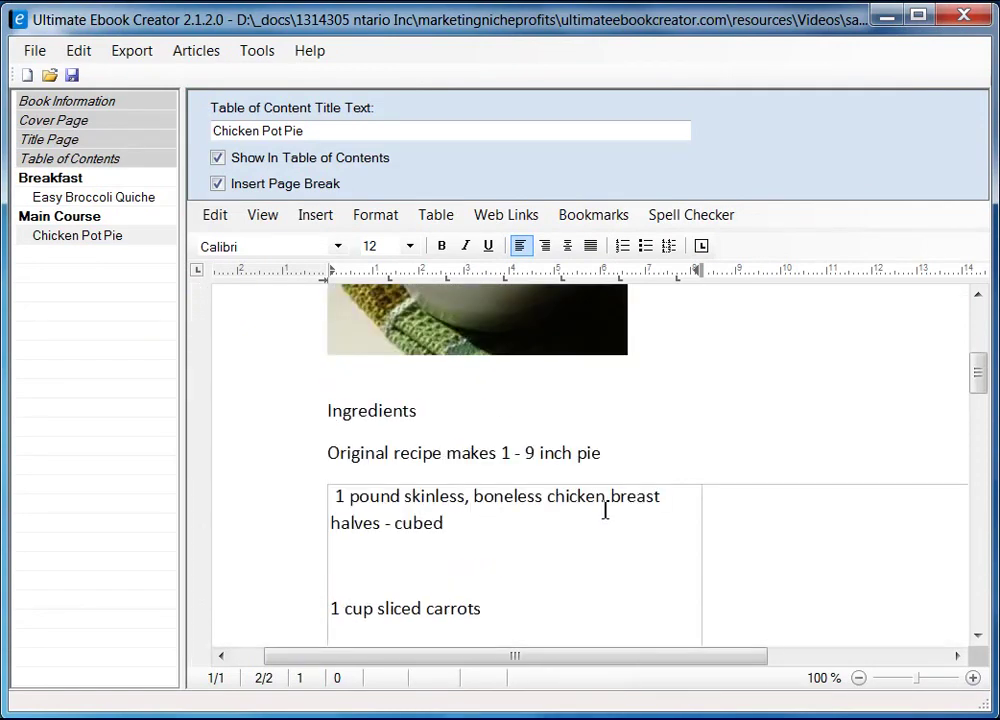
scroll(605, 513, down, 8)
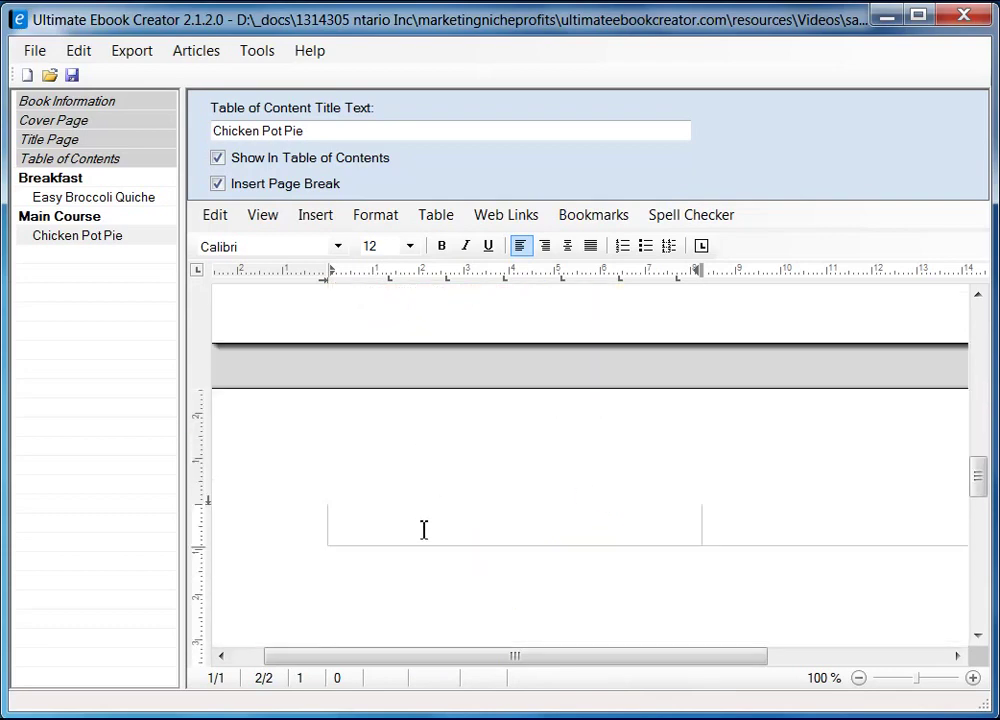
- Switch to Draft view, delete the leading space before the first ingredient, and select the list
click(264, 216)
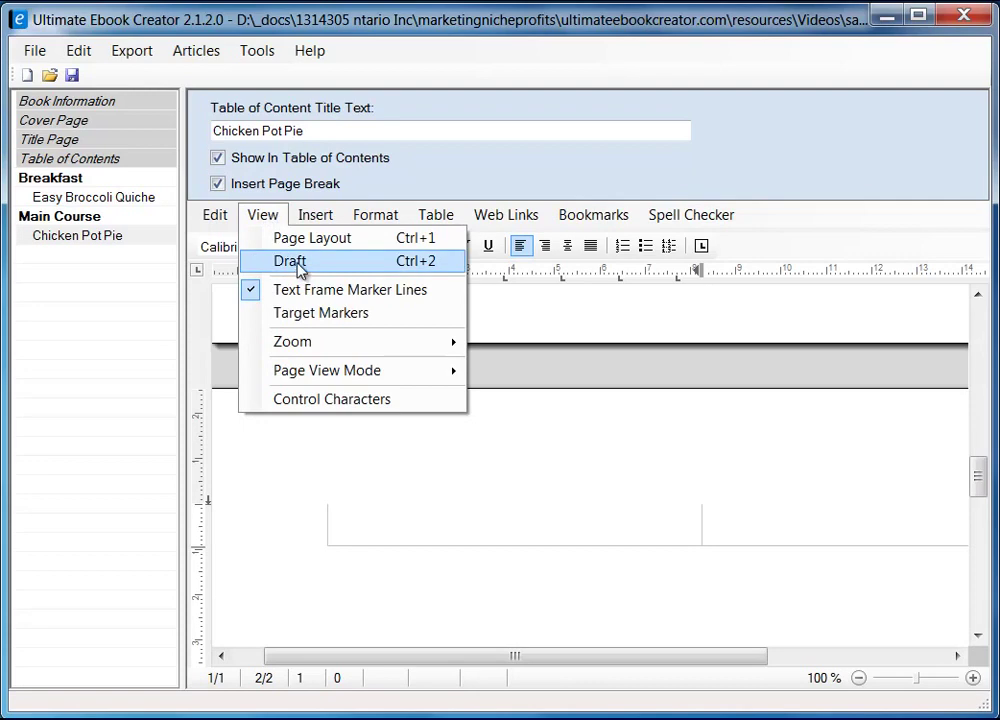
click(298, 261)
scroll(632, 541, up, 10)
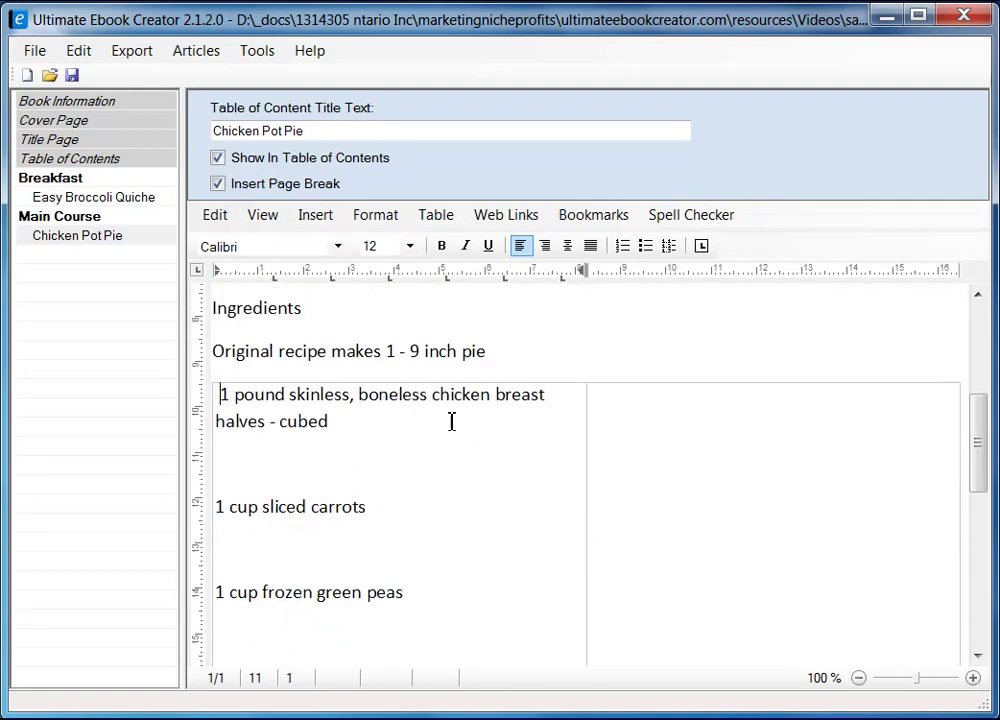
key(BackSpace)
scroll(401, 473, down, 1)
scroll(401, 473, up, 1)
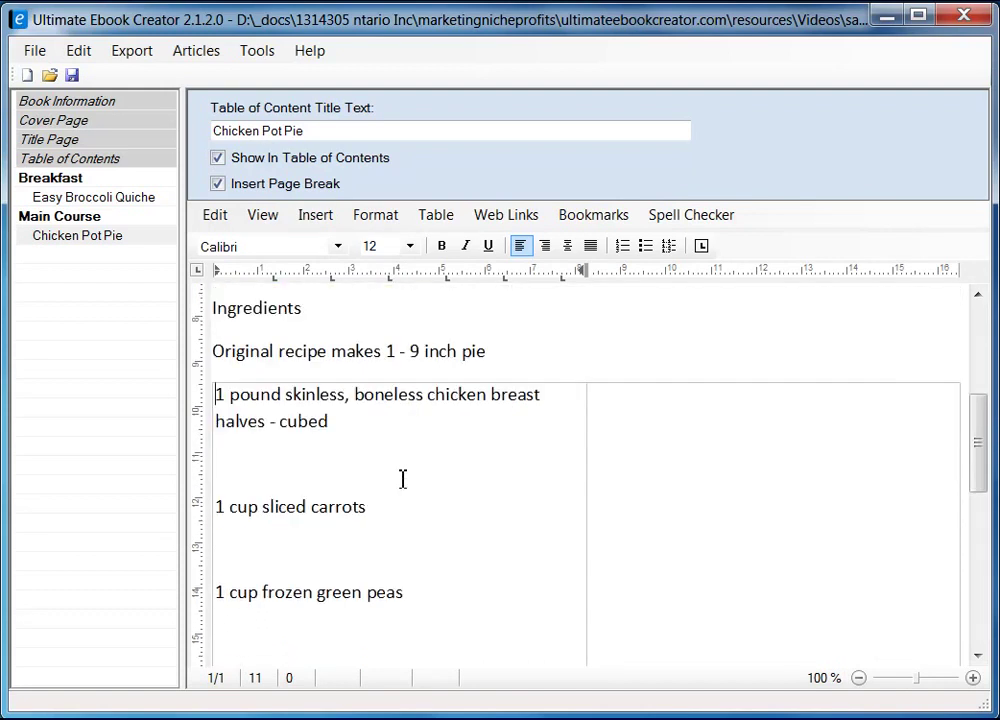
scroll(402, 479, down, 5)
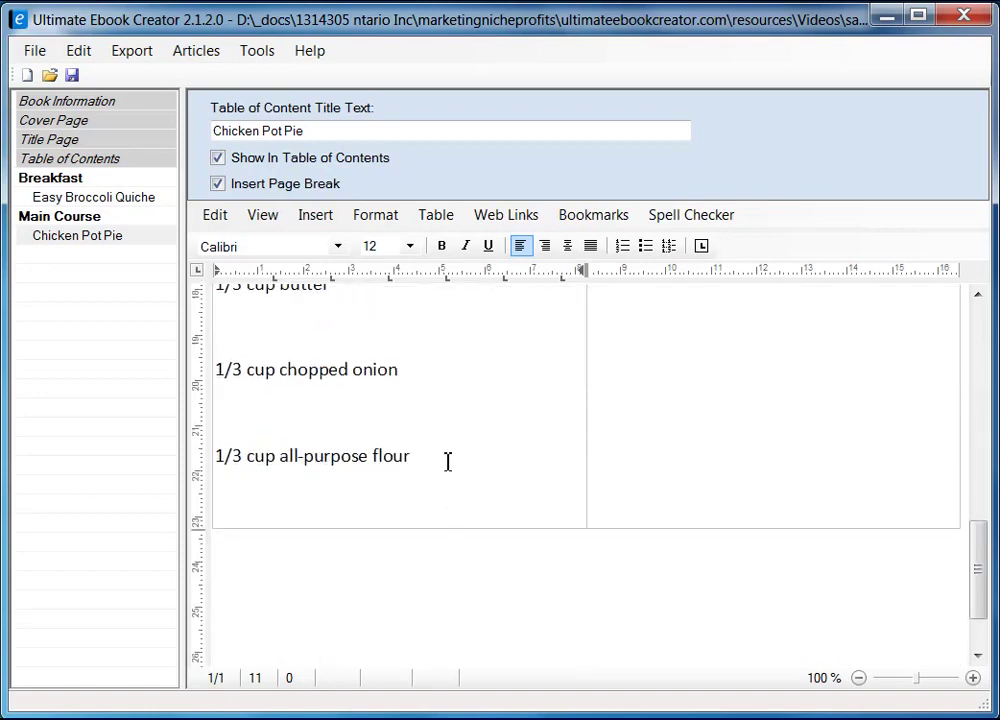
shift+click(448, 461)
scroll(499, 480, up, 7)
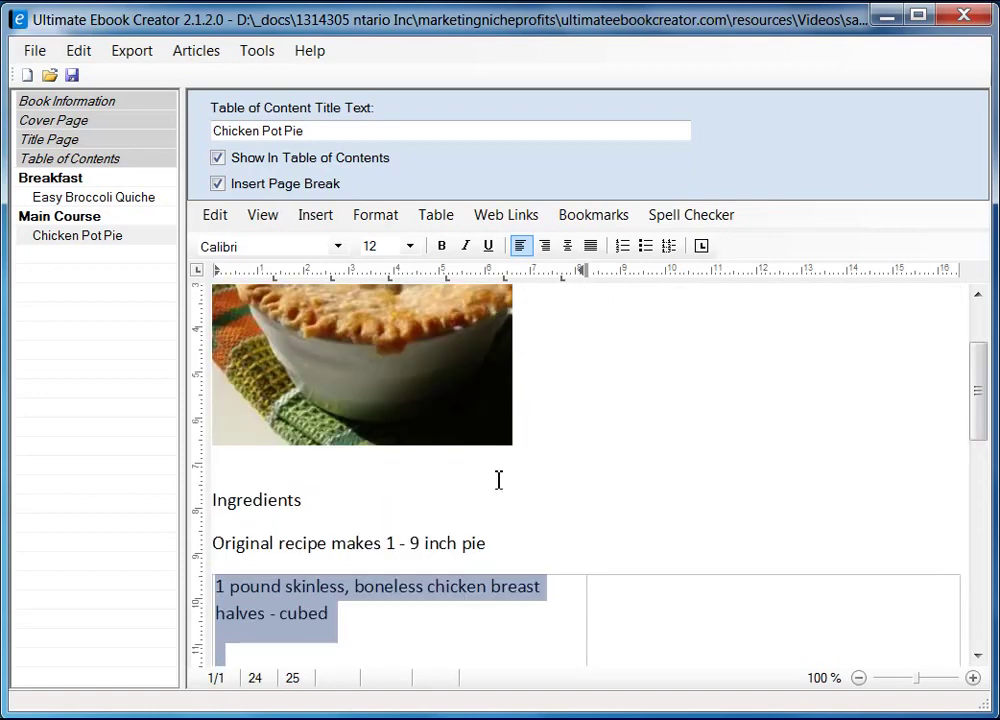
- Change the ingredient list's paragraph line spacing from 1.15 lines to Single
scroll(499, 480, down, 2)
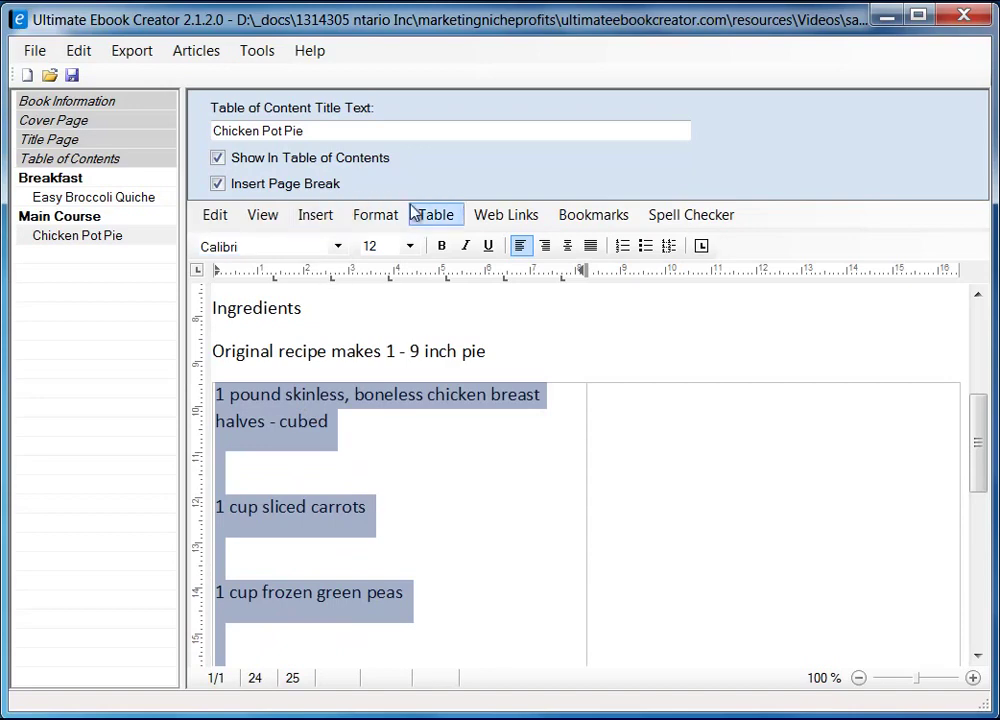
click(375, 218)
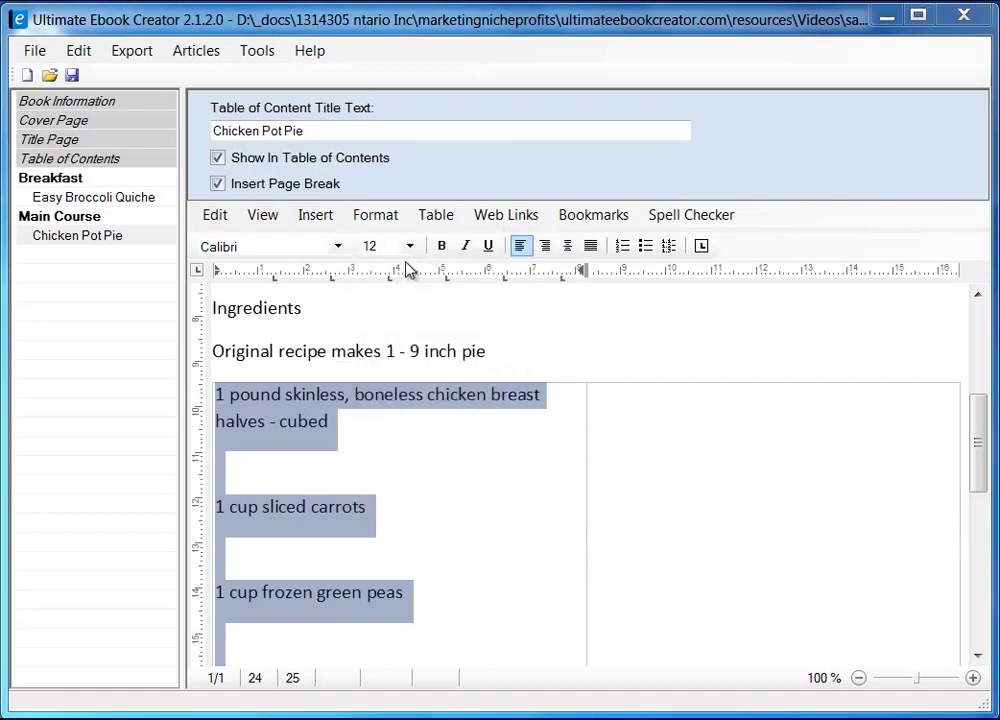
click(409, 265)
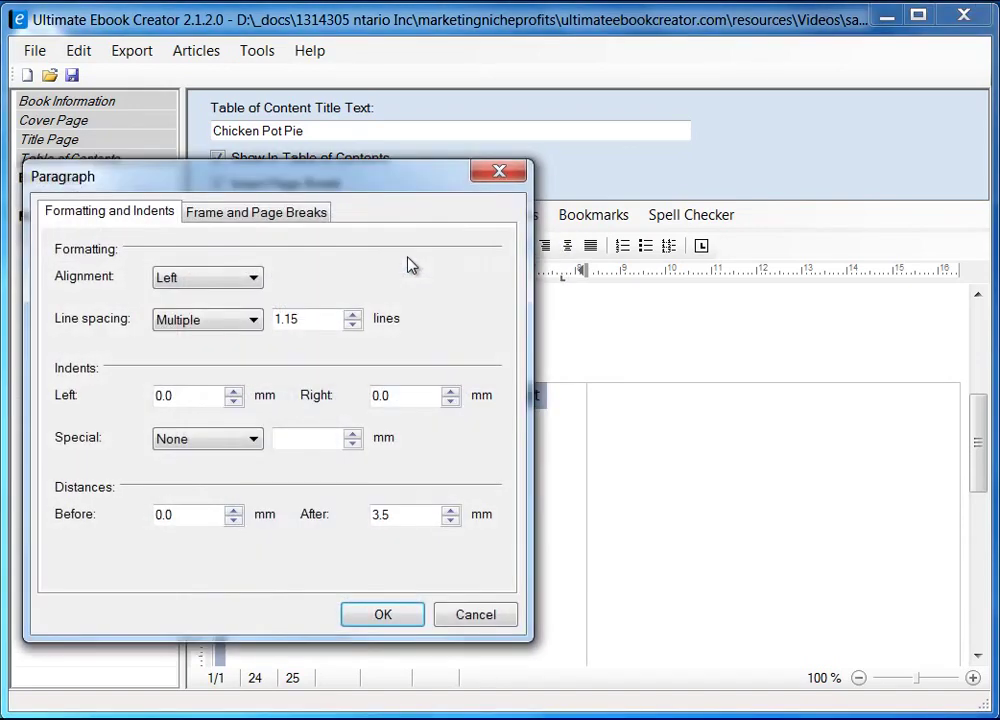
click(207, 321)
click(206, 341)
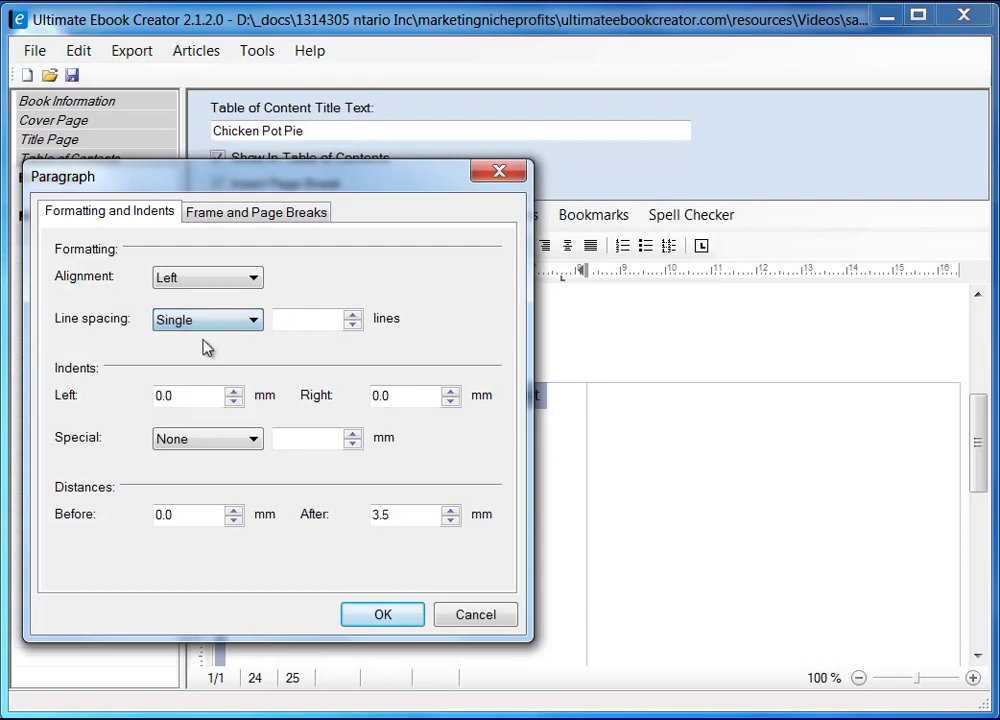
click(397, 615)
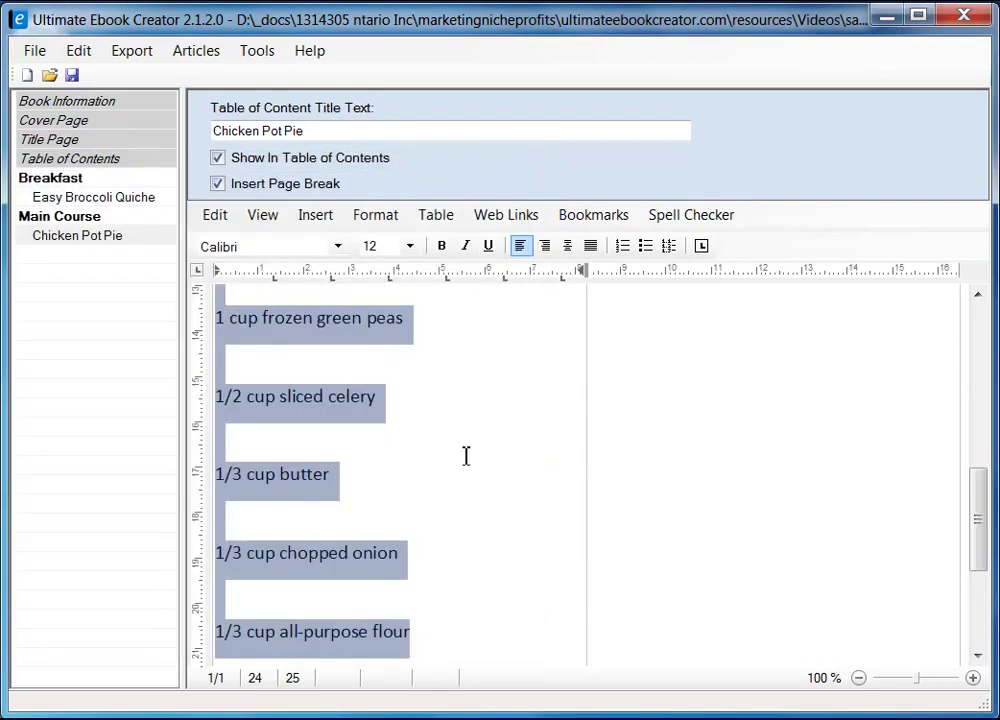
- Set the ingredient list's font to Arial and deselect it
scroll(463, 473, up, 4)
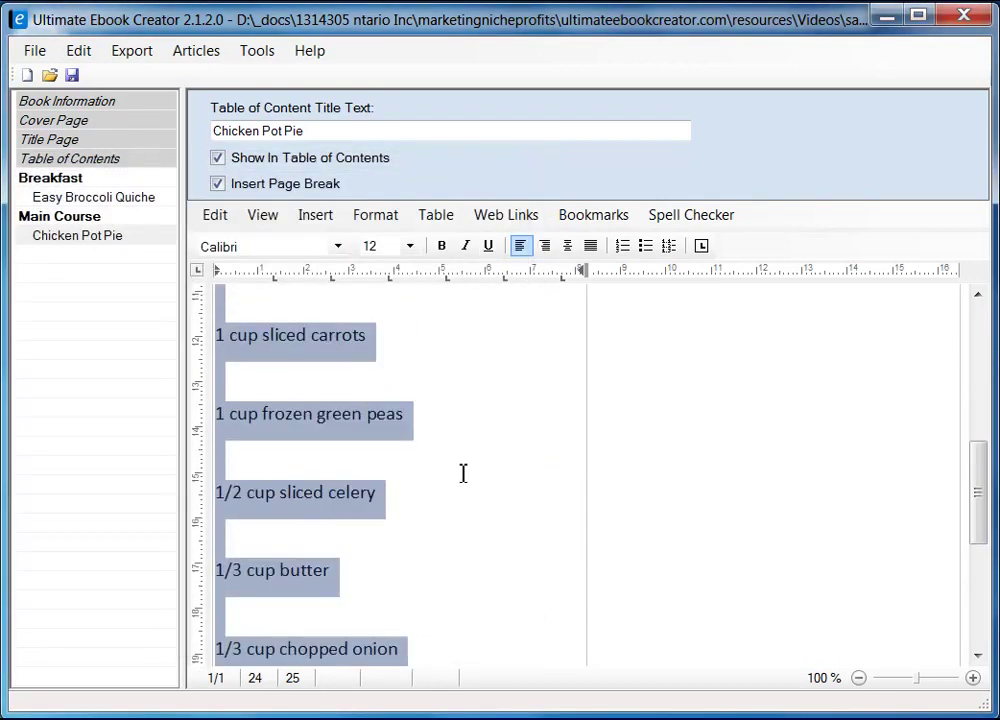
click(338, 246)
drag(340, 368, 340, 310)
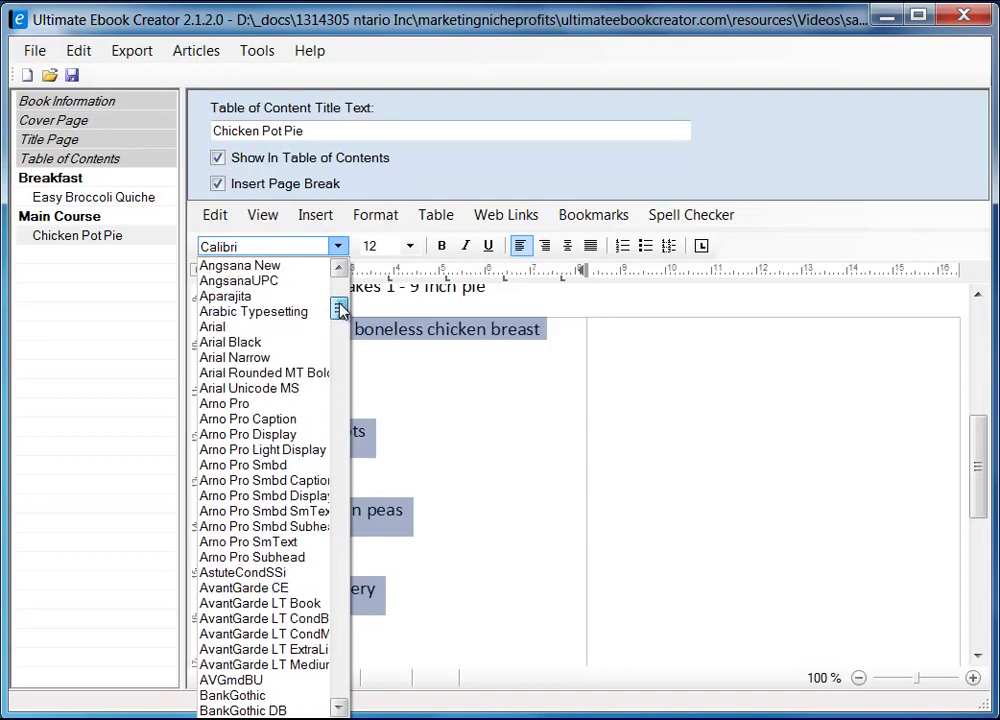
click(294, 325)
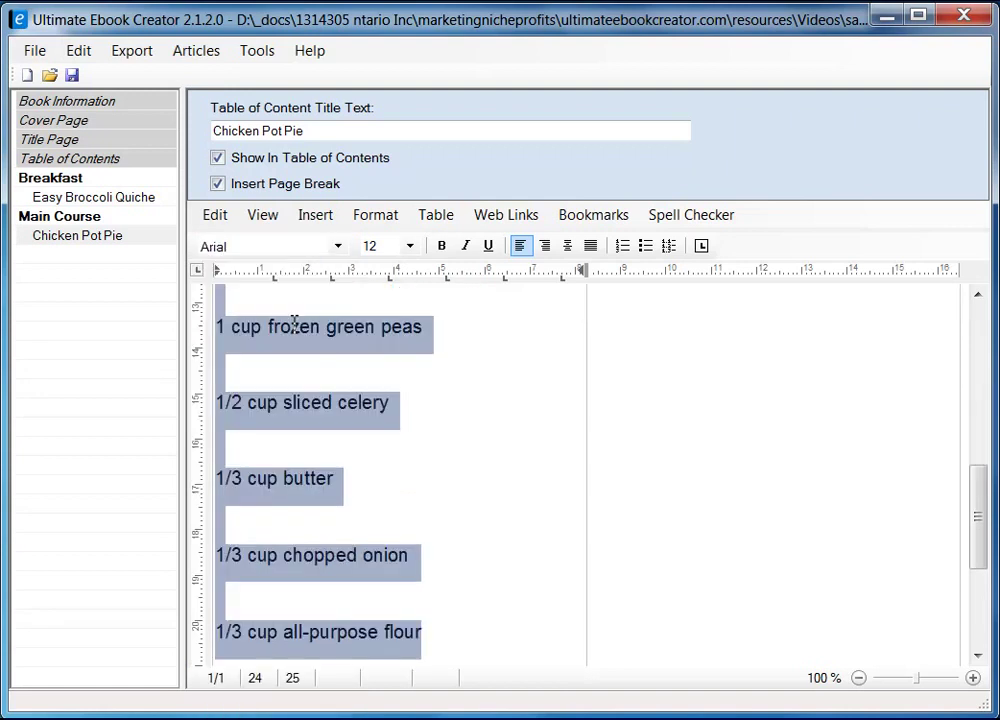
click(350, 304)
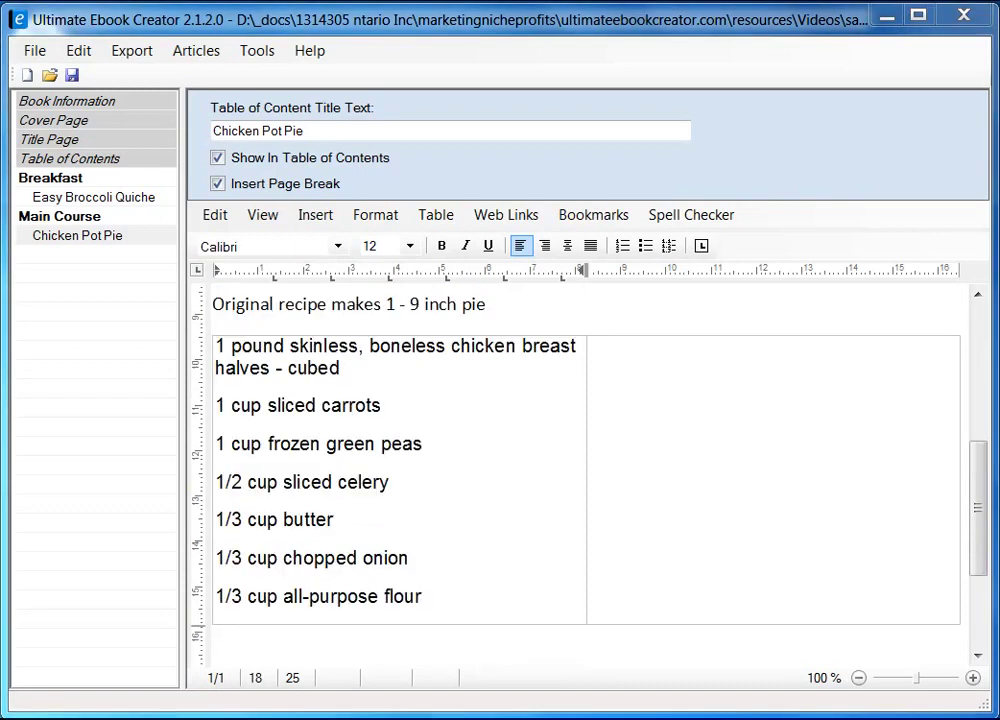
mouse_move(987, 524)
mouse_down()
mouse_move(980, 510)
mouse_move(982, 522)
mouse_up()
- Copy the right ingredient column (1/2 teaspoon salt through unbaked pie crusts) from Firefox and return to the editor's right cell
click(643, 481)
key(alt+Tab)
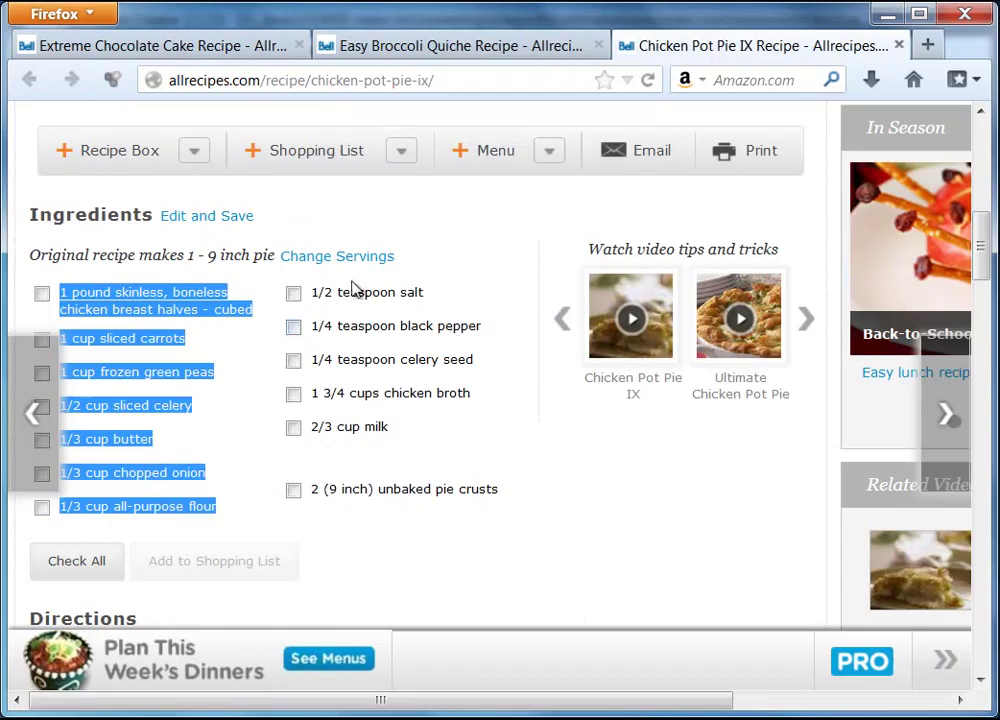
drag(316, 302, 505, 499)
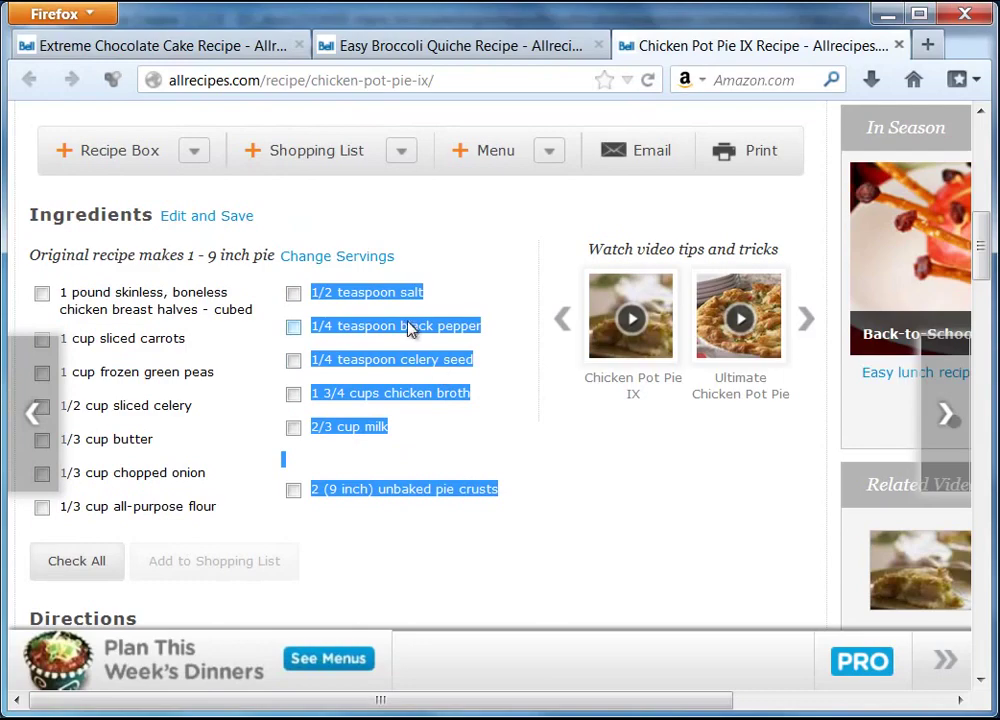
right_click(408, 330)
click(458, 343)
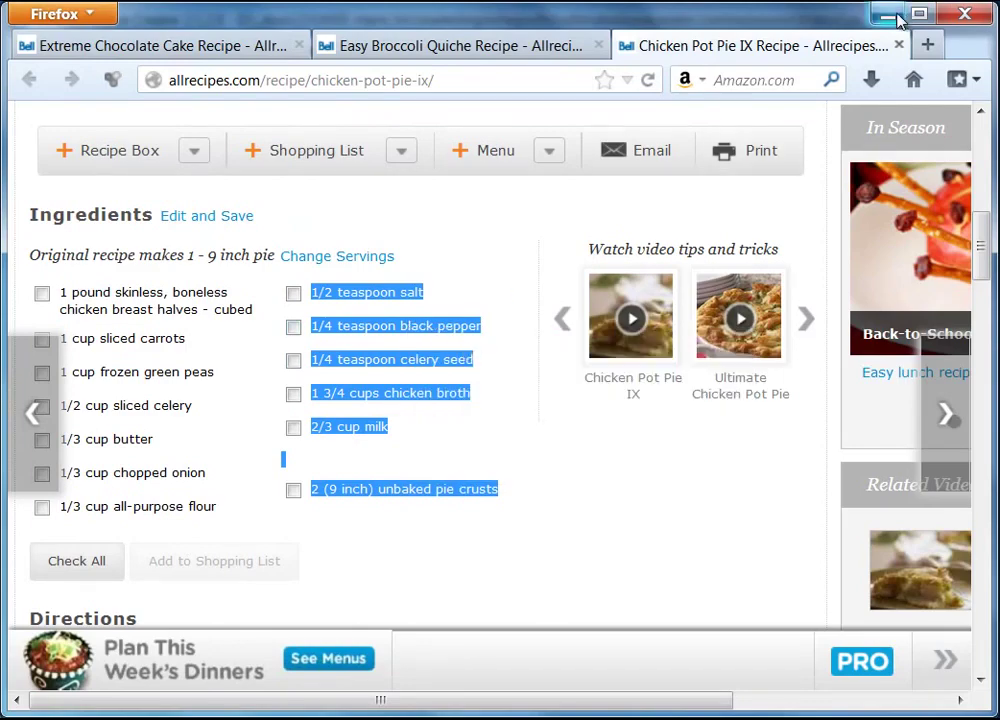
click(887, 15)
right_click(655, 378)
- Paste the second ingredient column into the right table cell as plain text
mouse_move(766, 438)
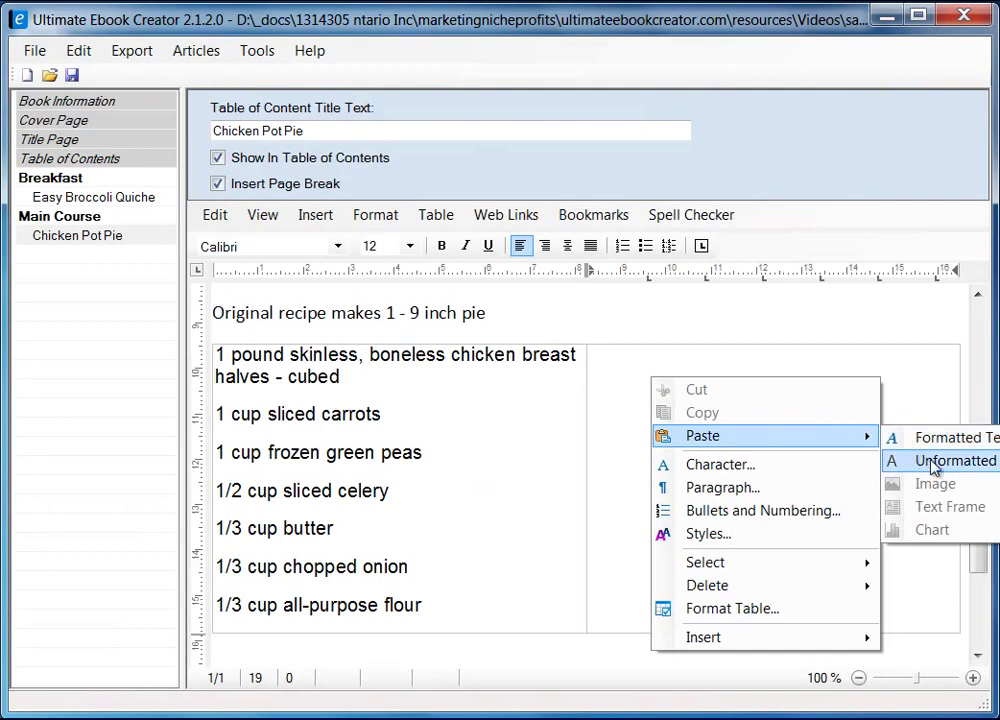
click(933, 462)
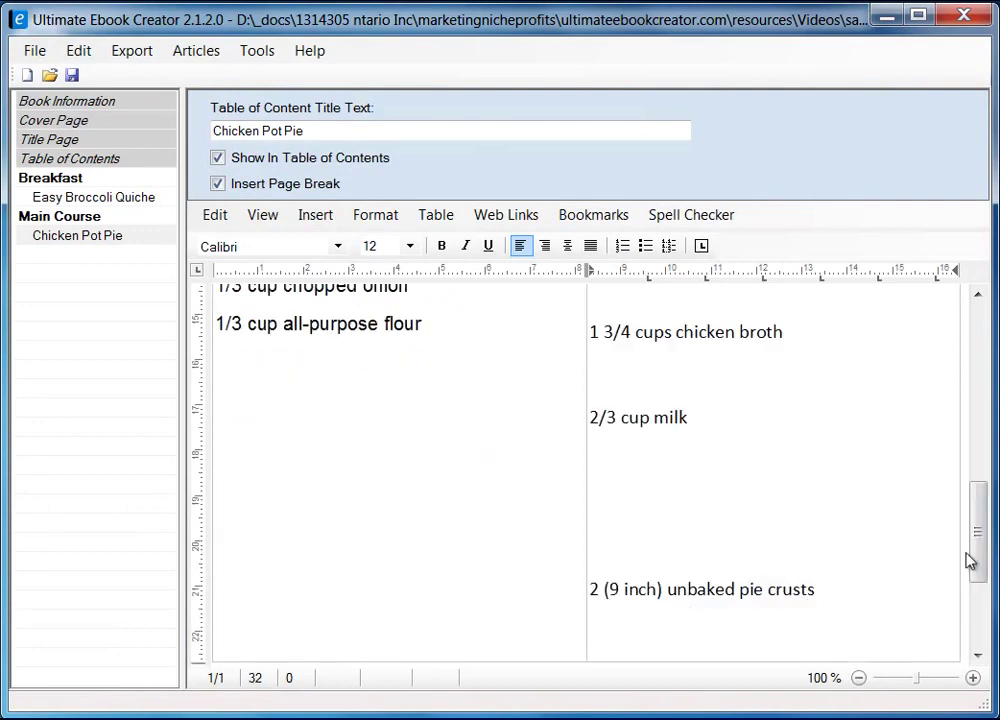
scroll(961, 554, up, 5)
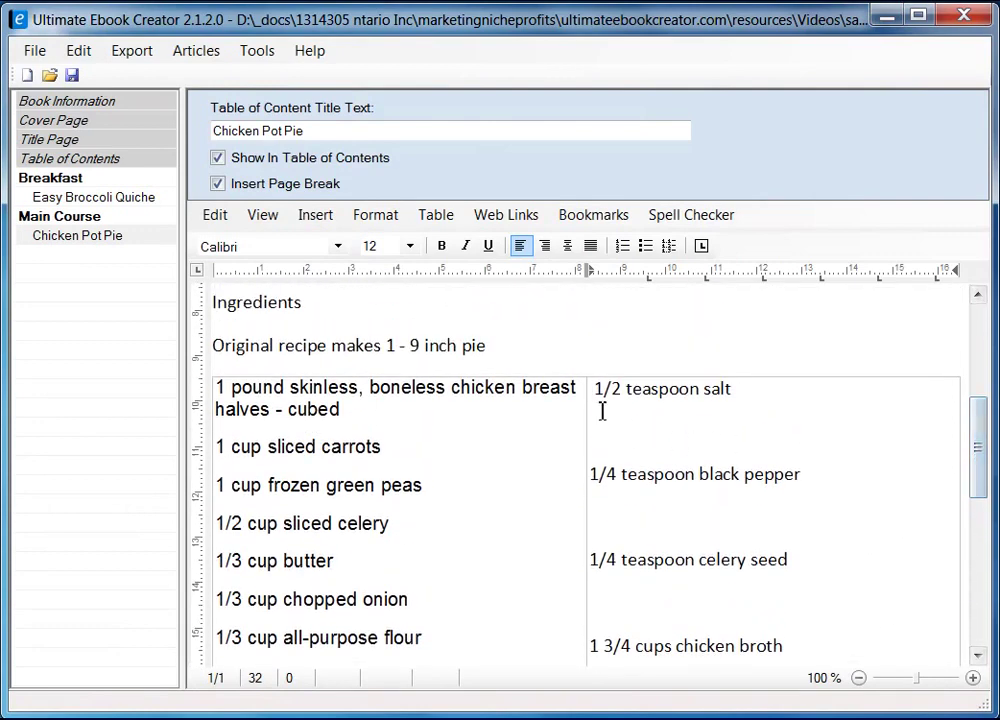
- Set the right-cell ingredient text to single line spacing
click(596, 388)
key(ctrl+shift+End)
right_click(636, 398)
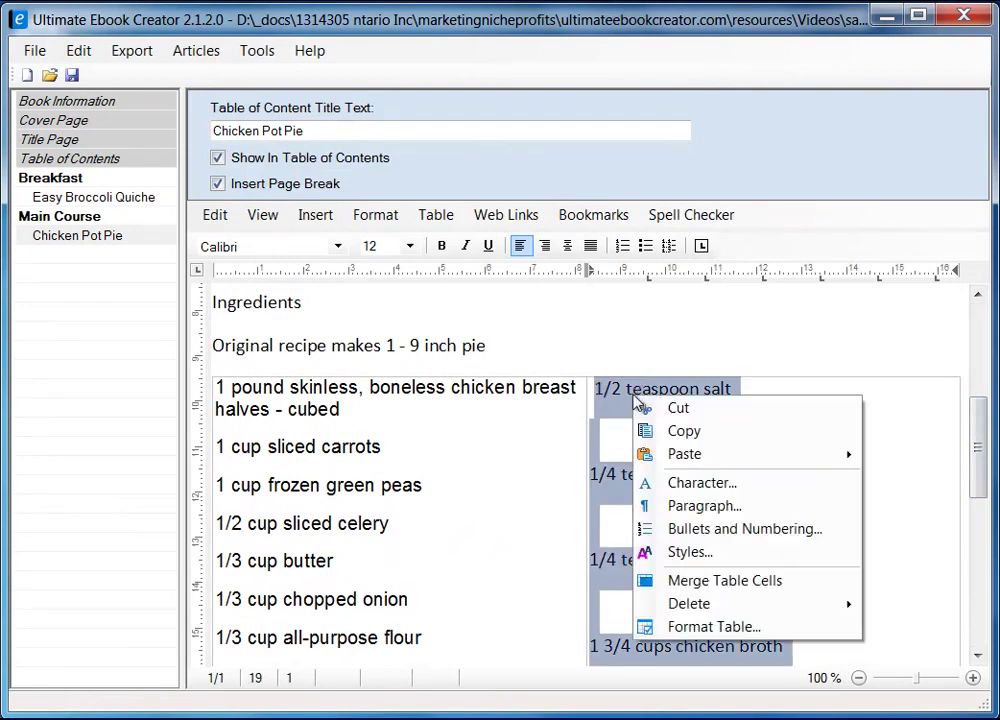
click(705, 506)
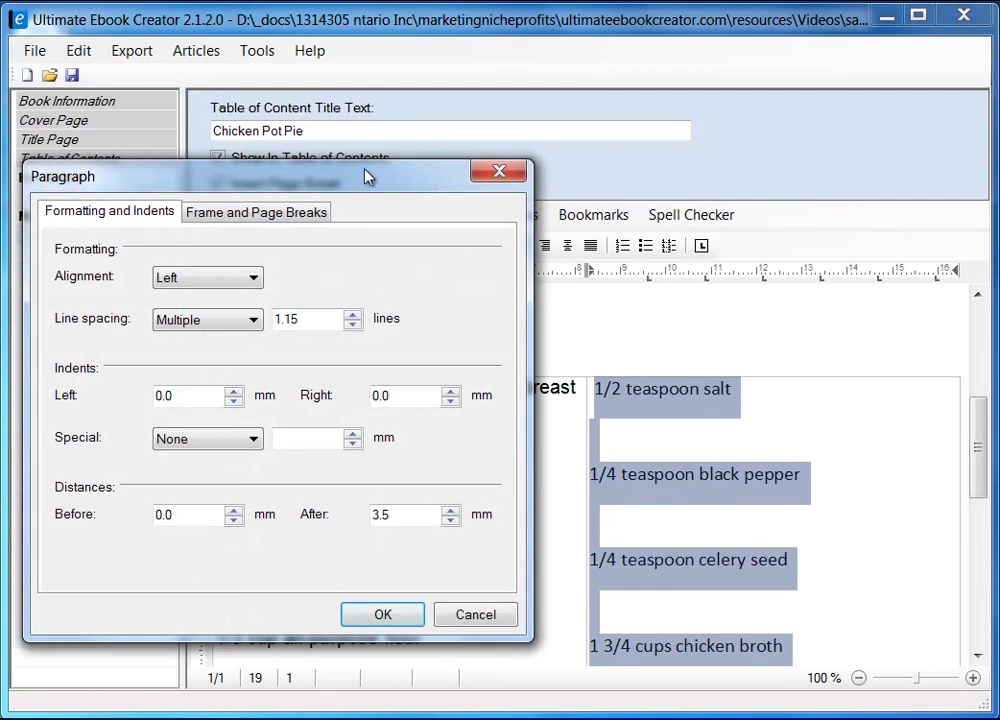
drag(366, 176, 508, 170)
click(357, 314)
click(360, 334)
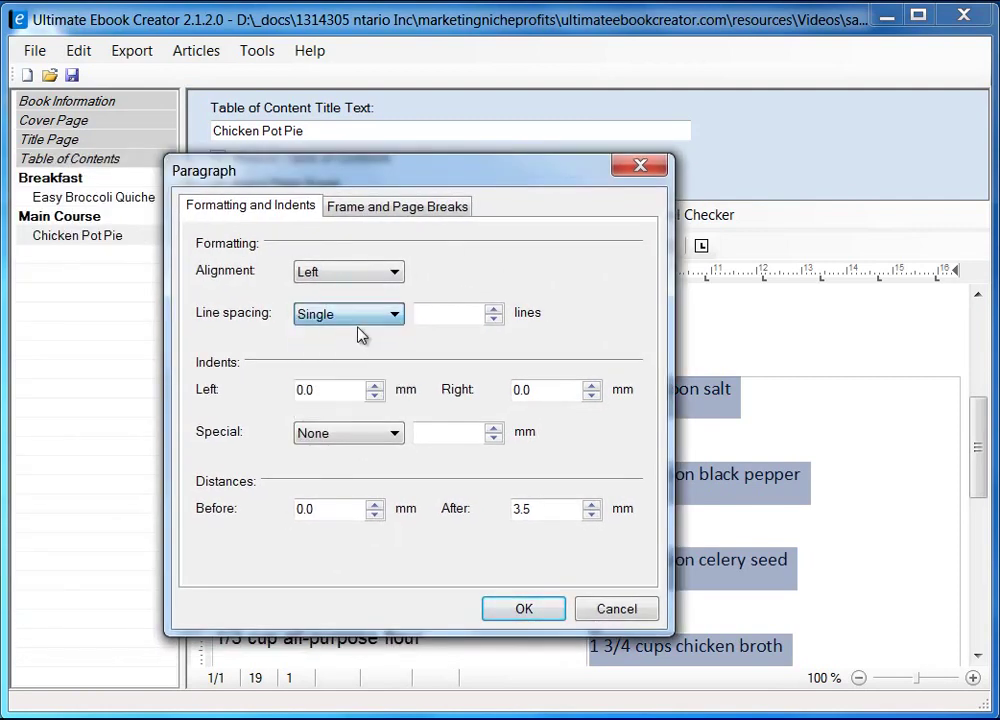
click(529, 611)
- Remove the leading space before the salt item and the blank lines under salt, black pepper and celery seed
click(820, 450)
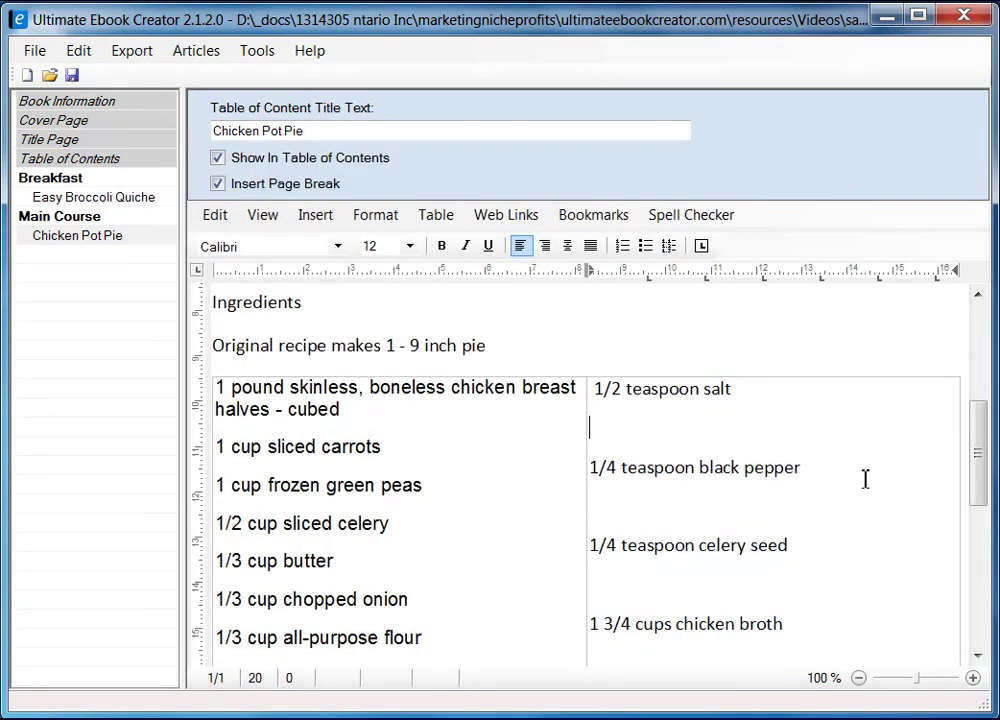
scroll(978, 458, up, 1)
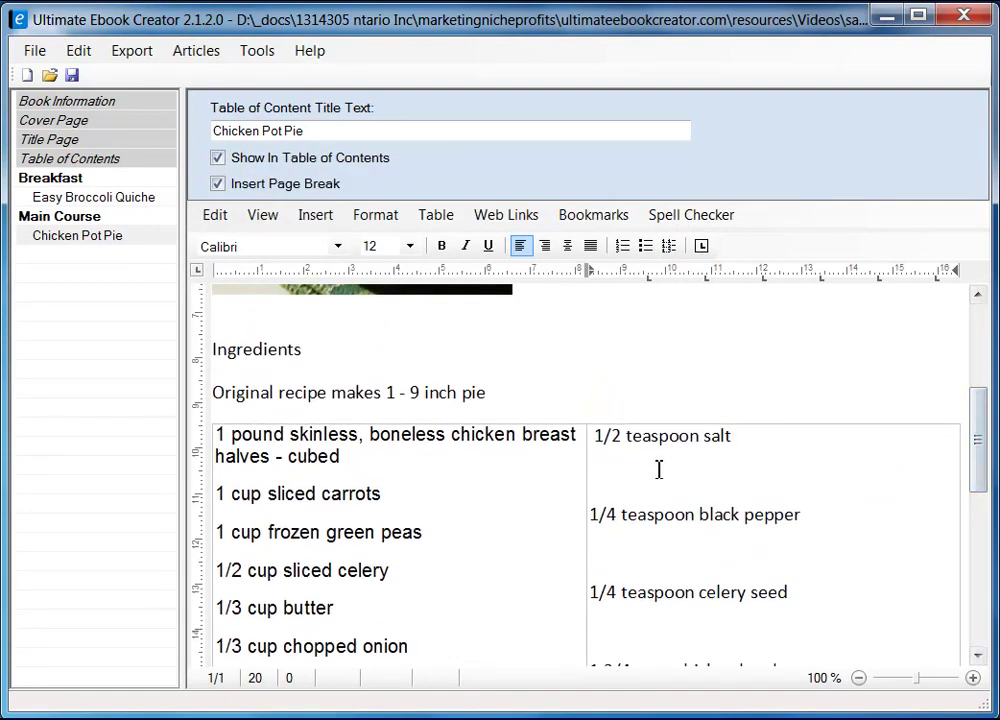
key(Delete)
key(Left)
key(Up)
key(Down)
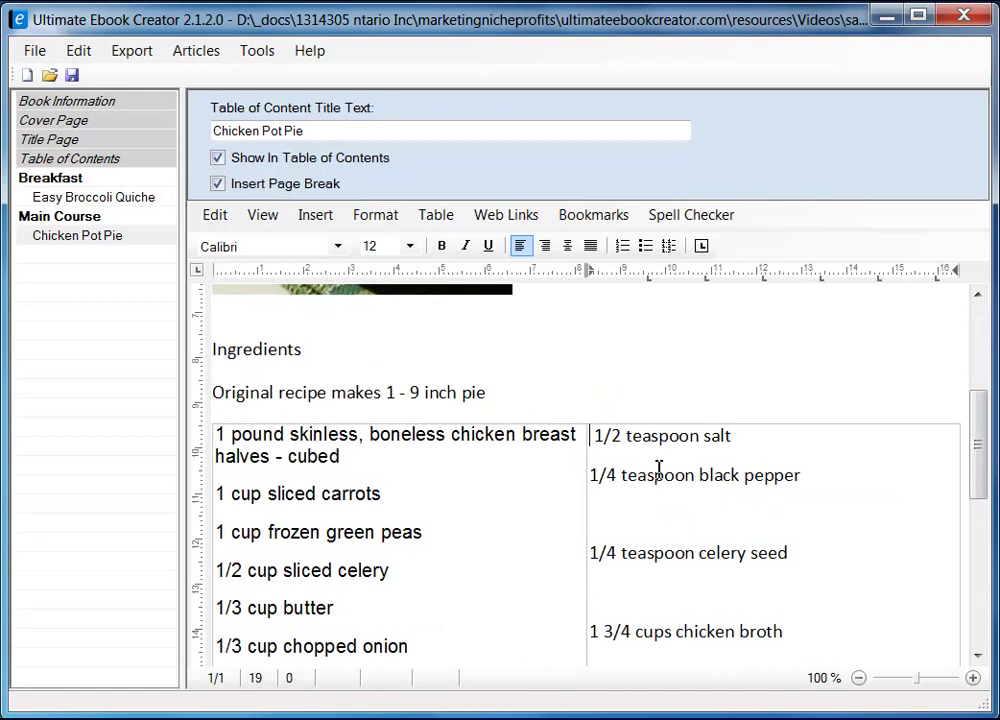
key(Delete)
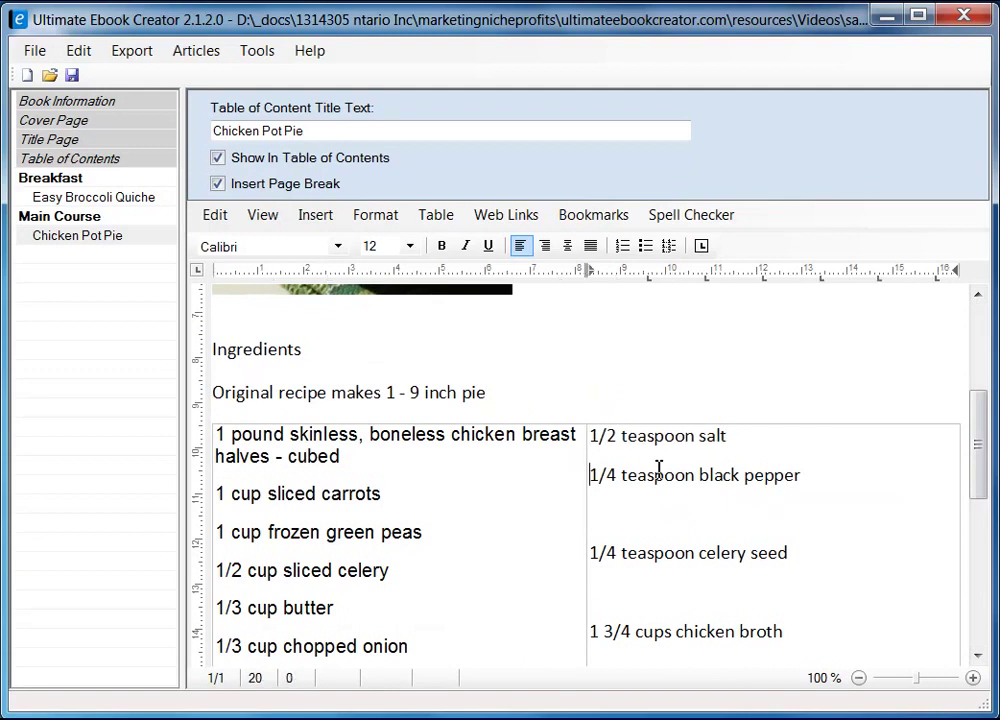
key(Delete)
key(Delete)
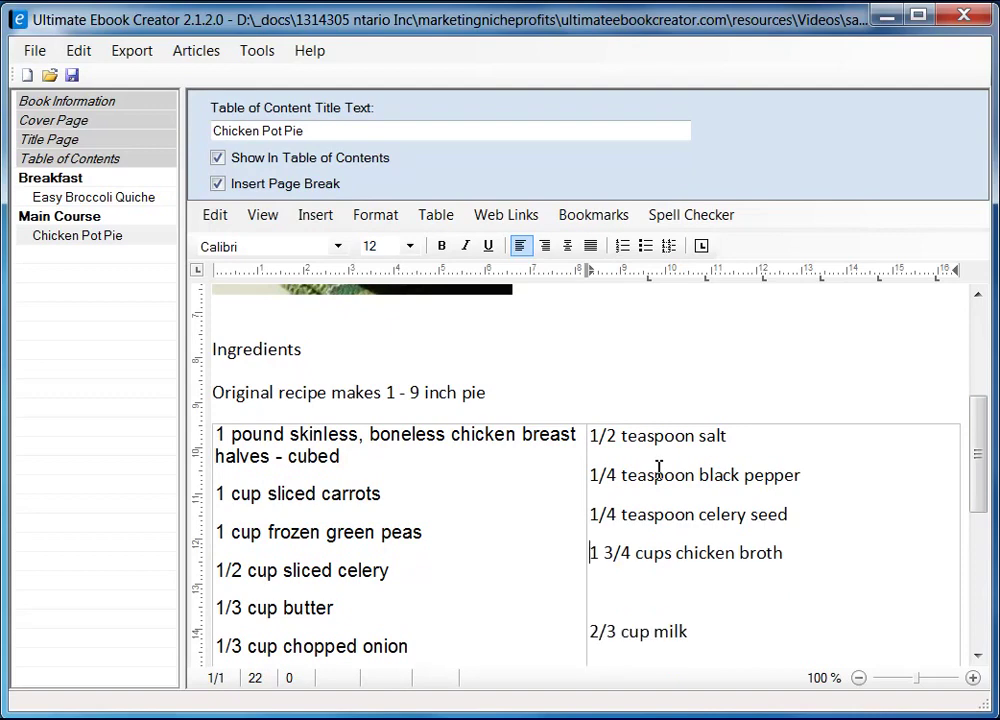
key(Delete)
- Remove the blank lines after 2/3 cup milk so the pie crusts item follows it
scroll(627, 603, down, 2)
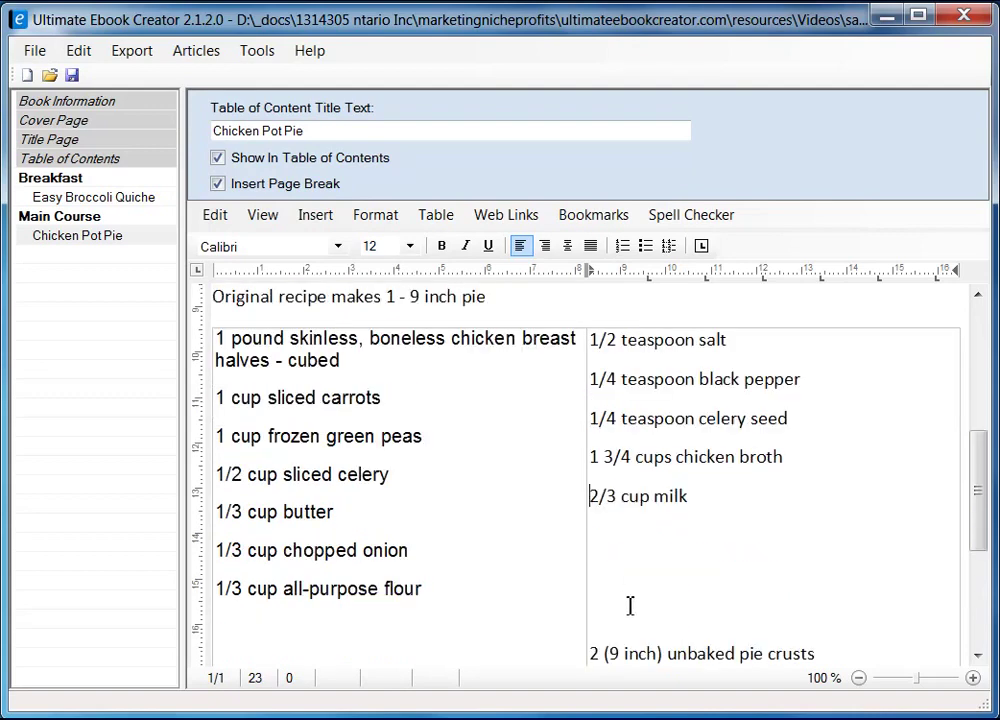
click(636, 428)
click(753, 413)
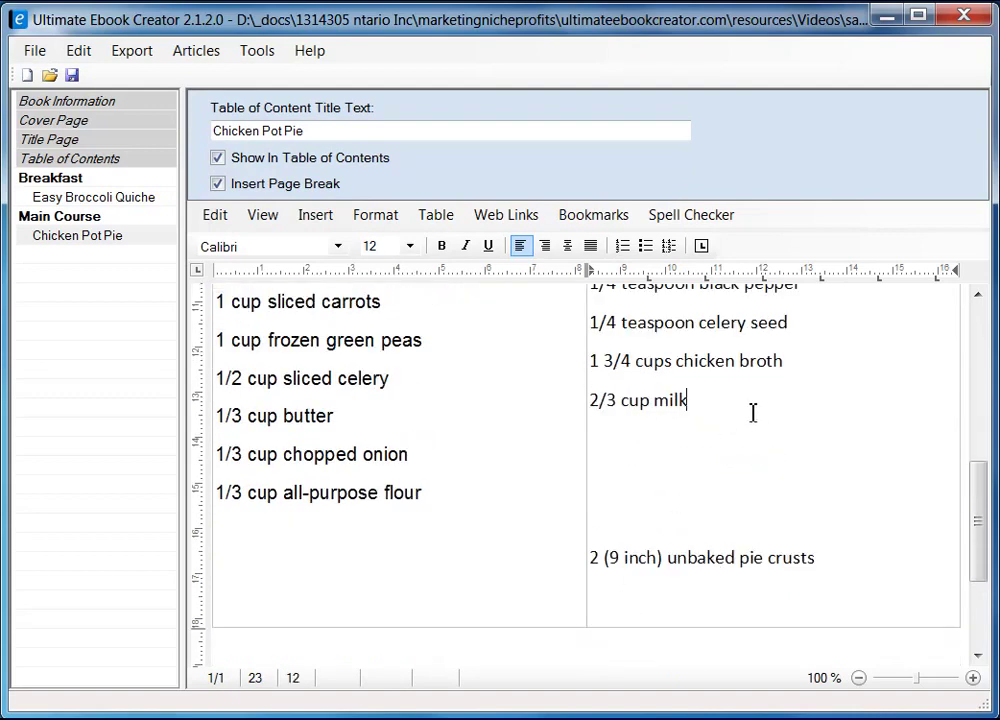
key(Down)
key(Delete)
key(Delete)
key(Delete)
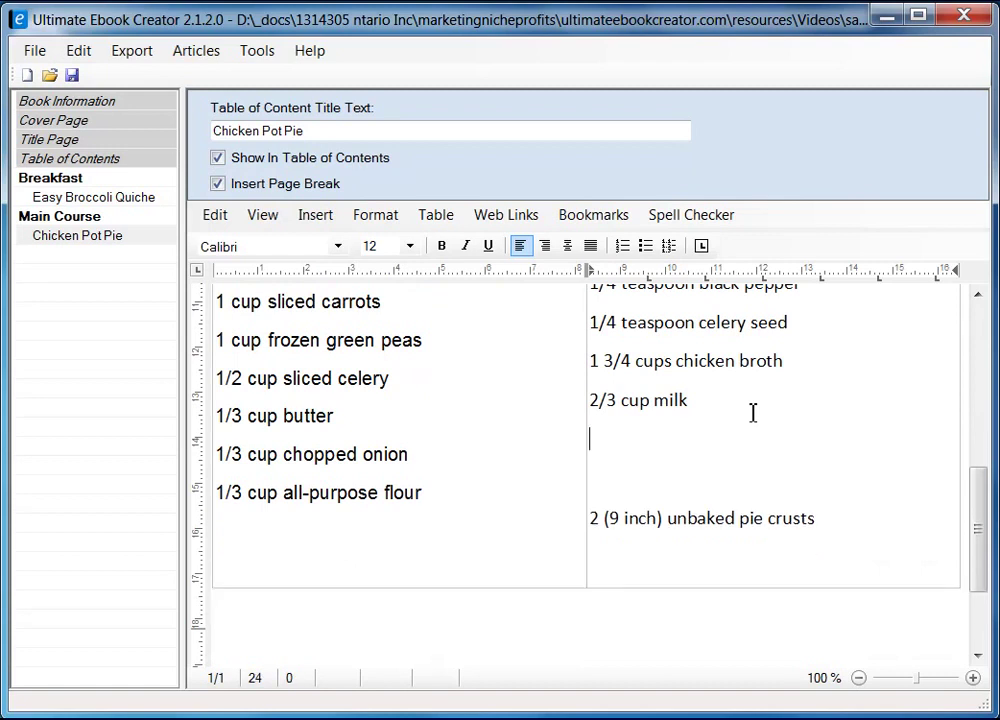
key(Down)
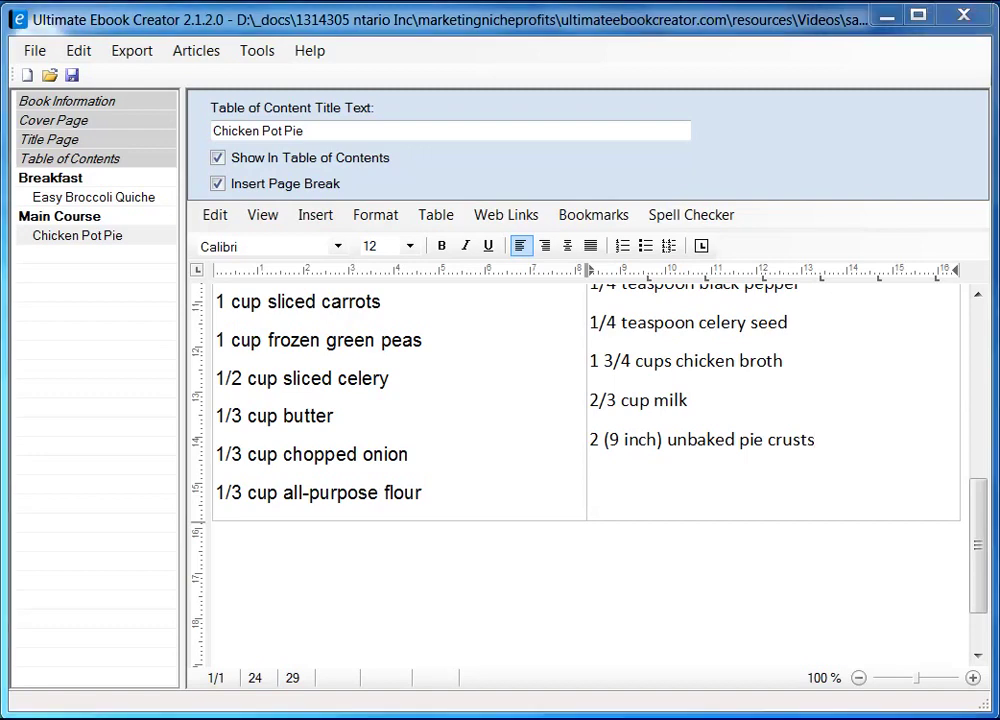
- Widen the ingredient table's left column
drag(982, 535, 976, 504)
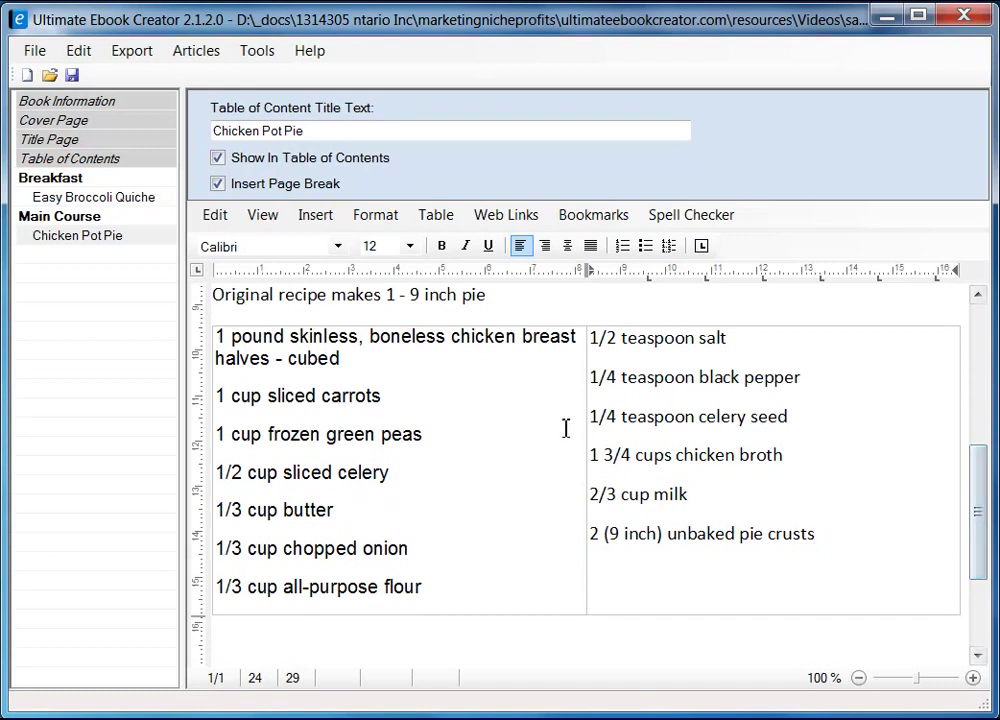
drag(588, 426, 672, 414)
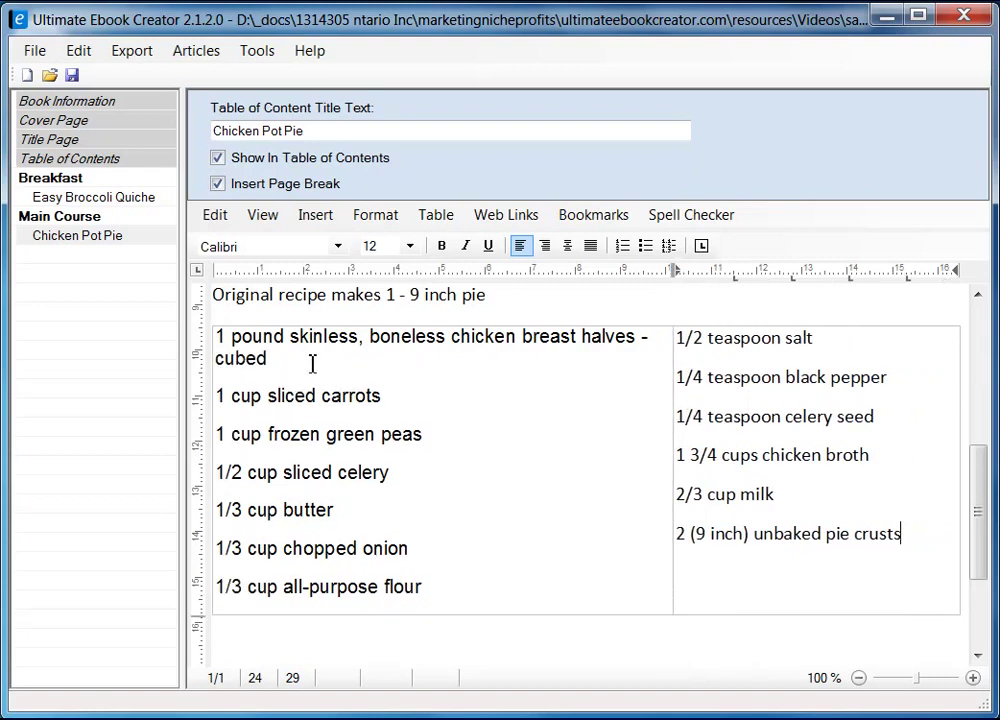
click(262, 340)
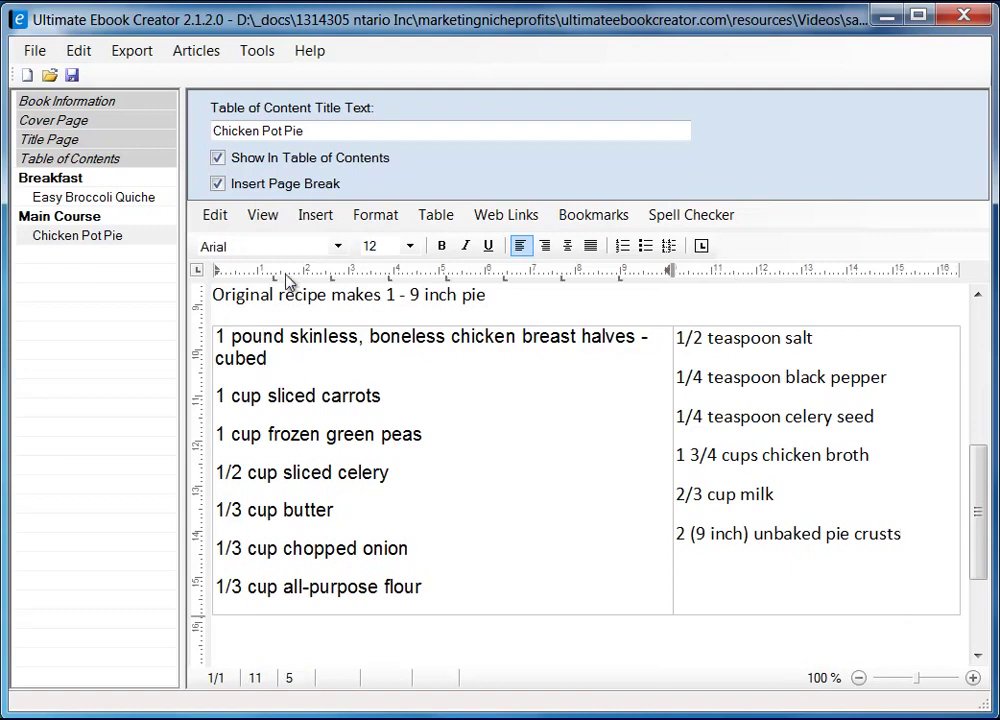
click(693, 345)
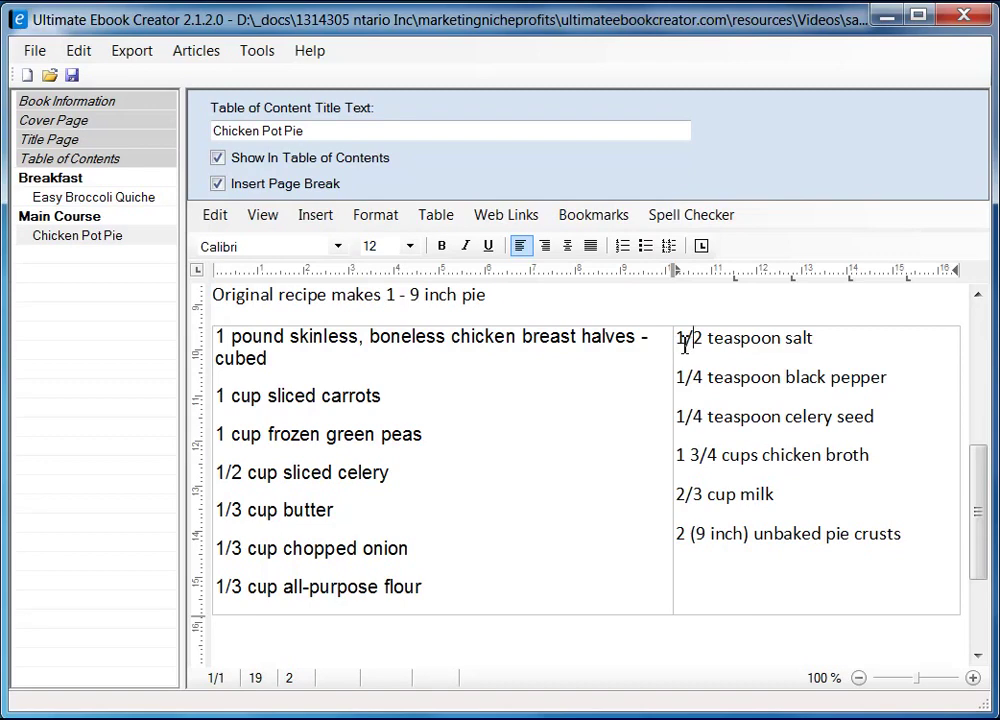
- Set the right-column ingredients to Arial, size 10
drag(681, 345, 906, 537)
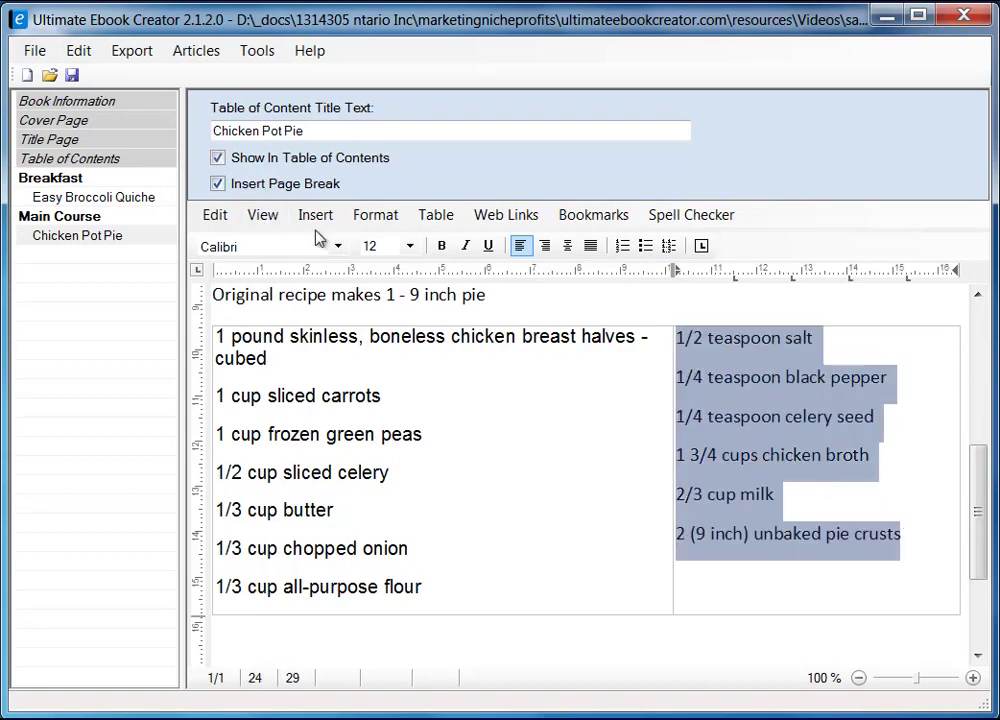
click(338, 246)
scroll(340, 357, up, 5)
drag(340, 357, 341, 300)
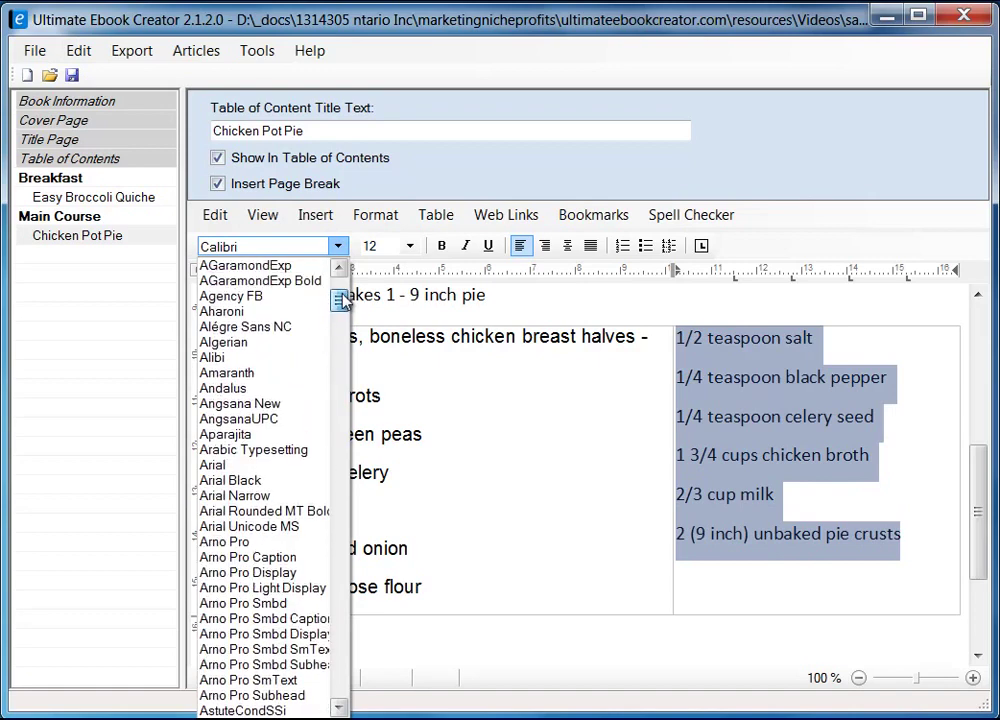
click(274, 465)
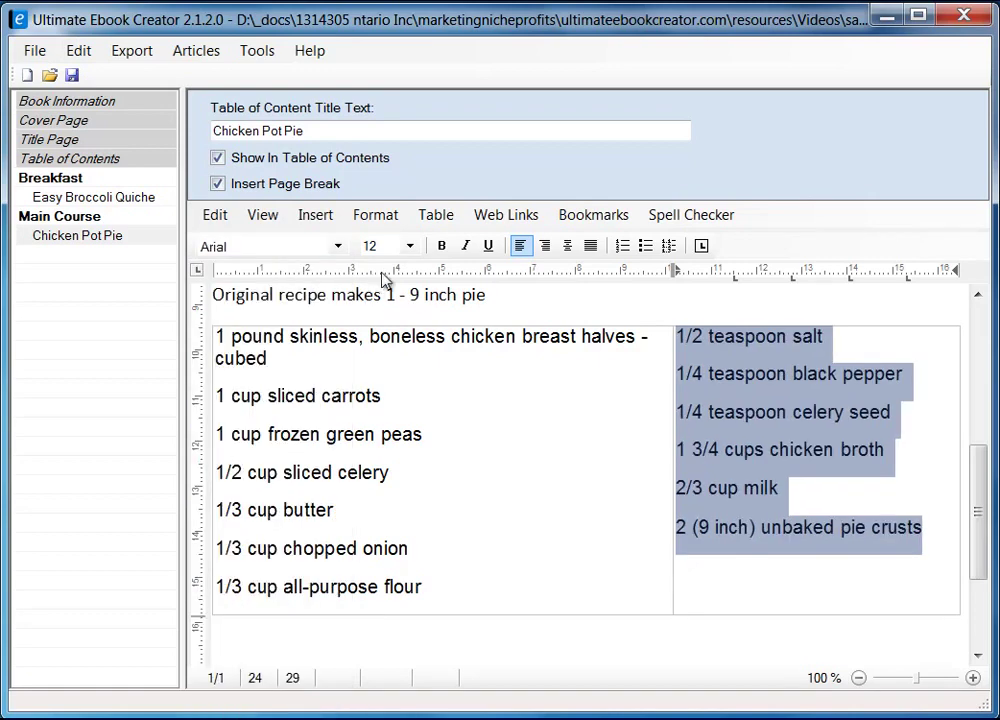
click(409, 248)
click(393, 328)
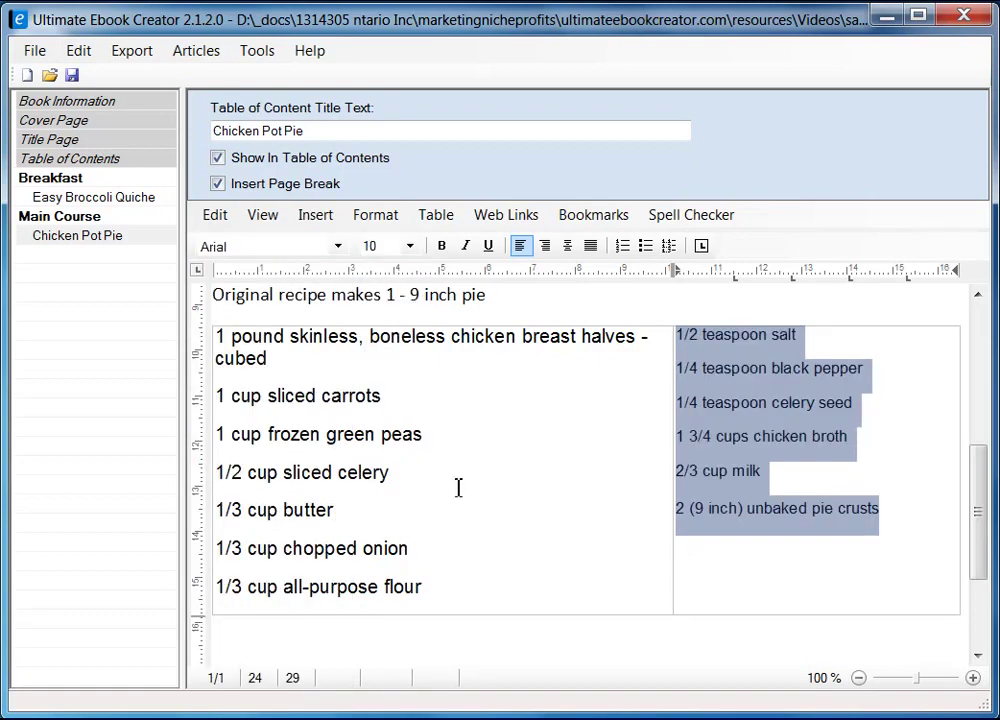
- Set the left-column ingredients to size 10 and reselect them
click(221, 343)
shift+click(453, 589)
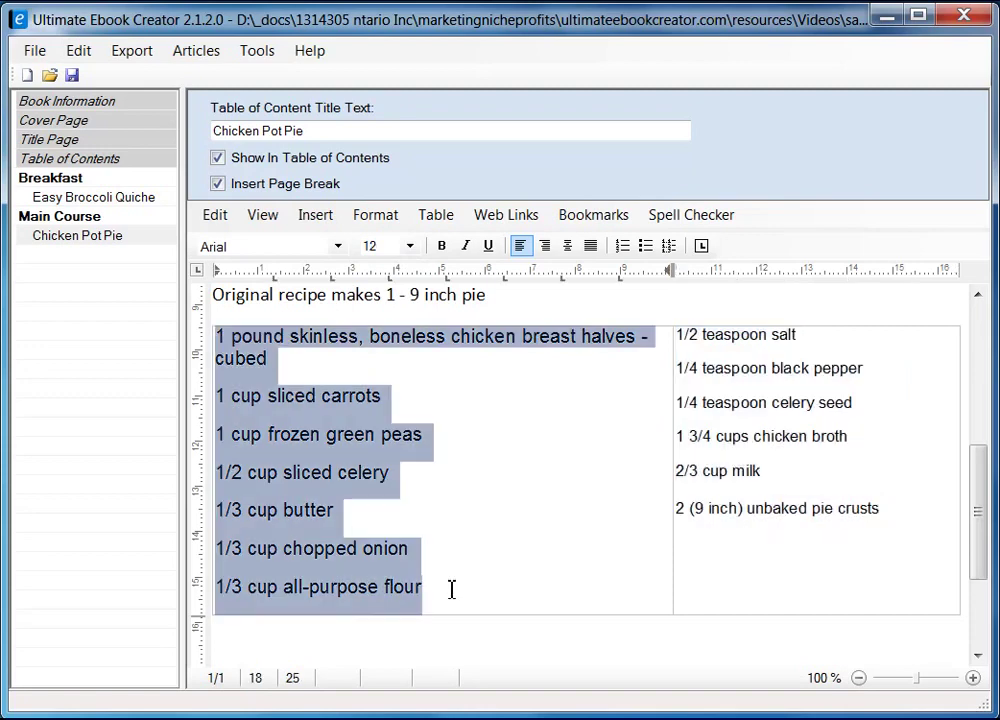
click(409, 246)
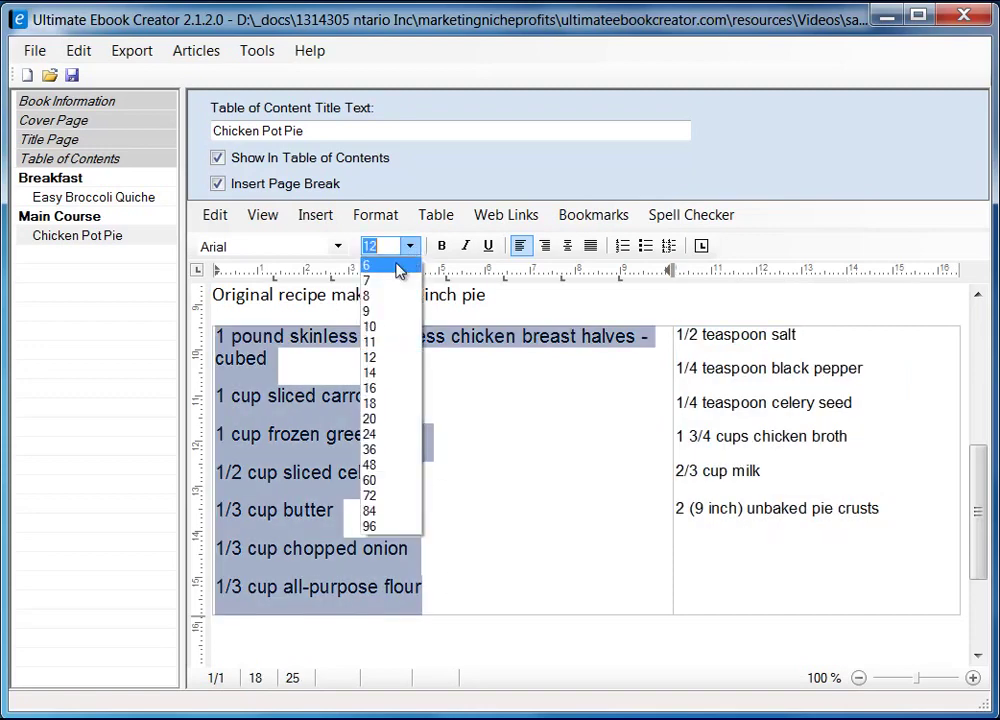
click(384, 327)
click(543, 443)
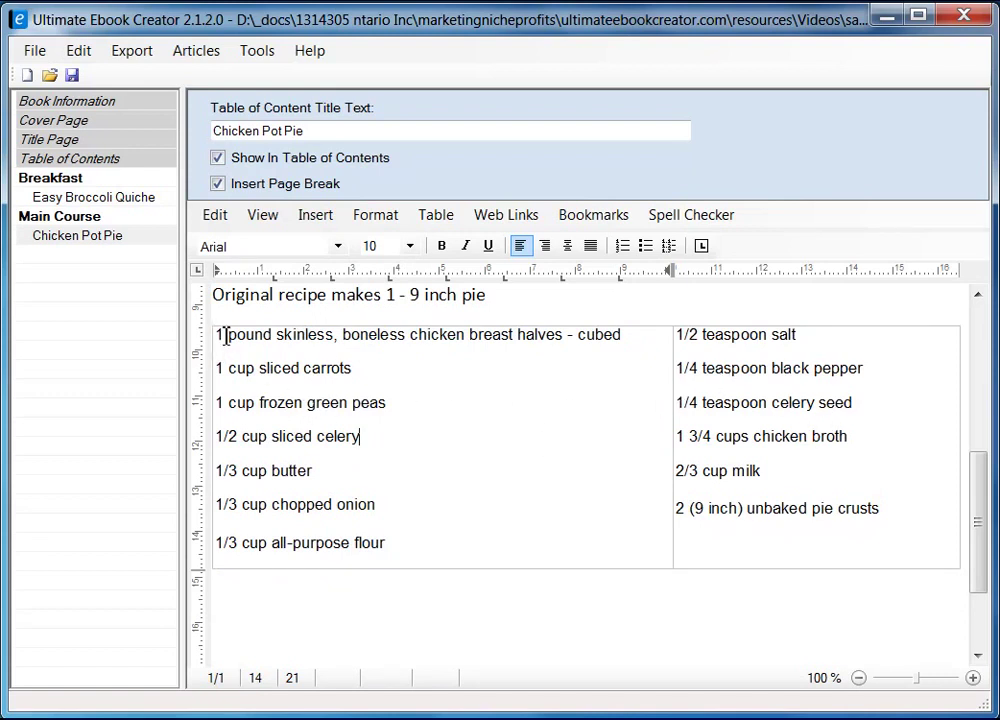
drag(220, 338, 415, 537)
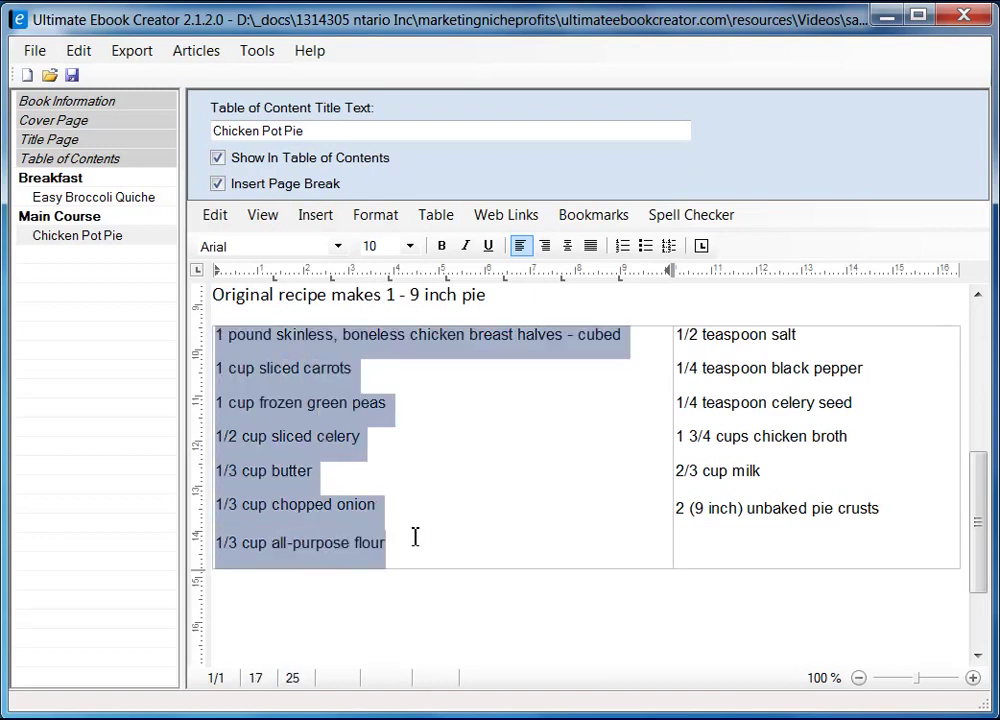
- Turn the left and right ingredient columns into bulleted lists
click(646, 250)
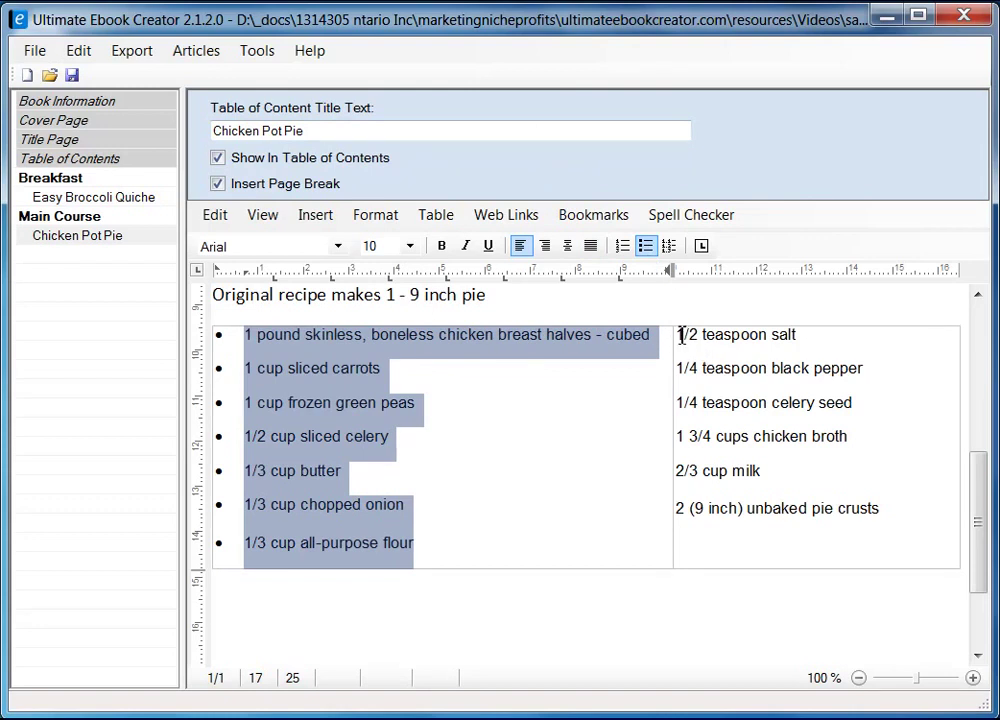
drag(673, 334, 891, 512)
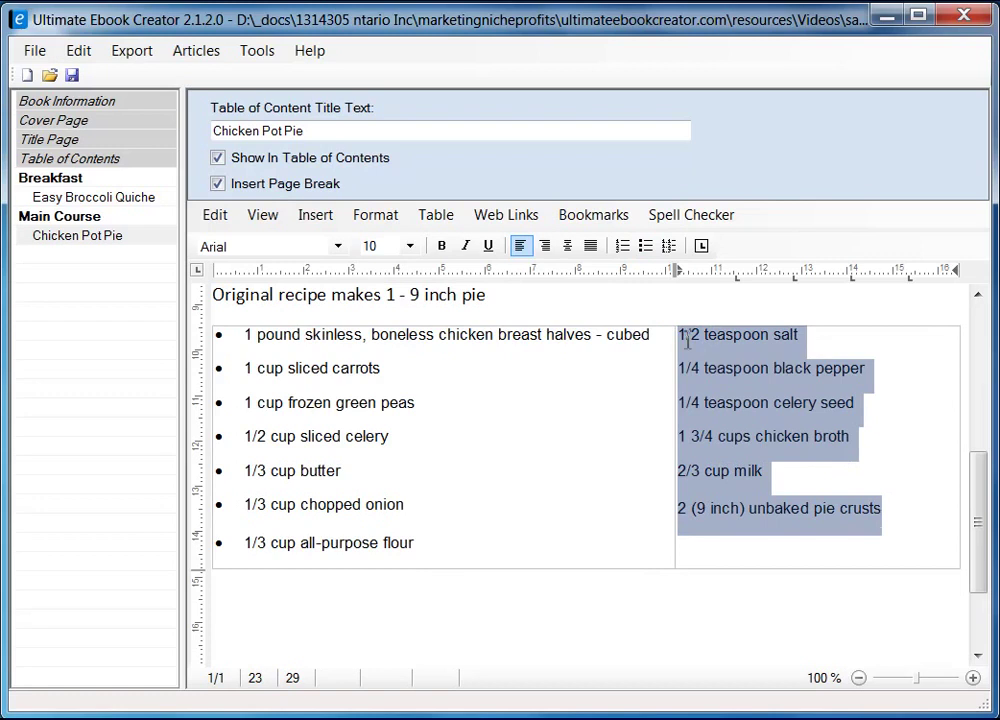
click(651, 253)
click(585, 425)
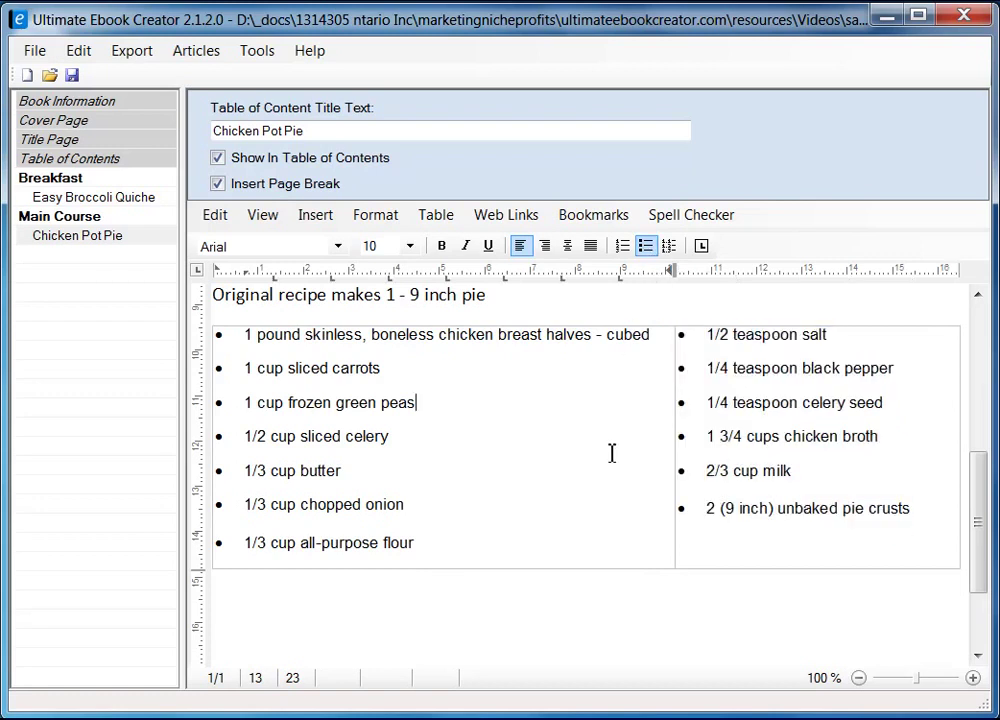
- Add a Directions heading on a new line below the table, then switch to Firefox
scroll(978, 530, down, 1)
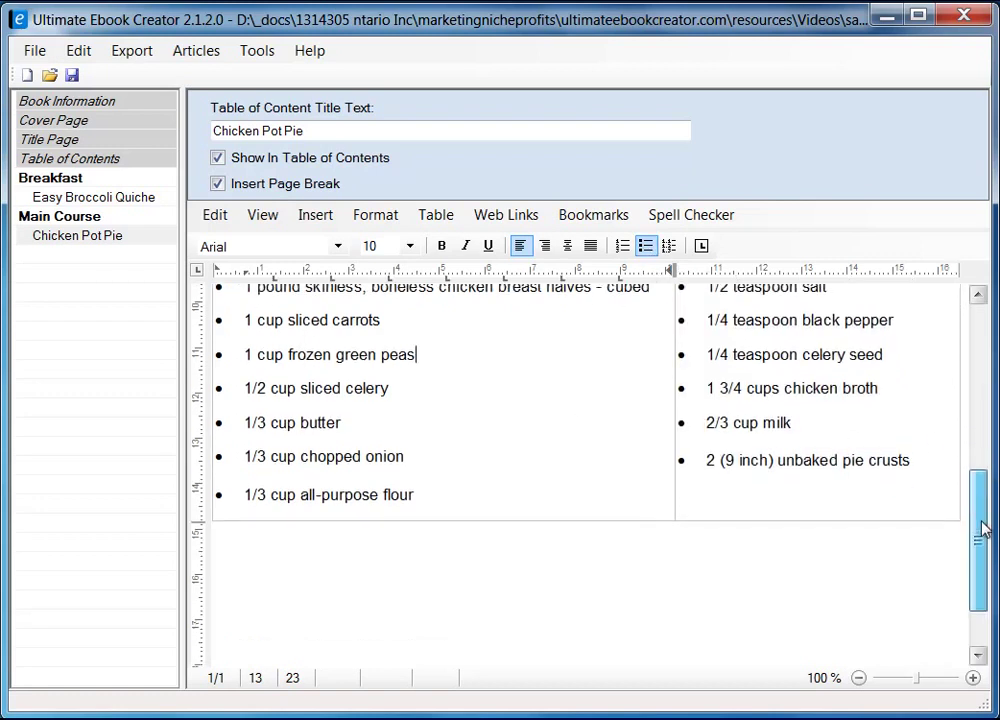
click(261, 506)
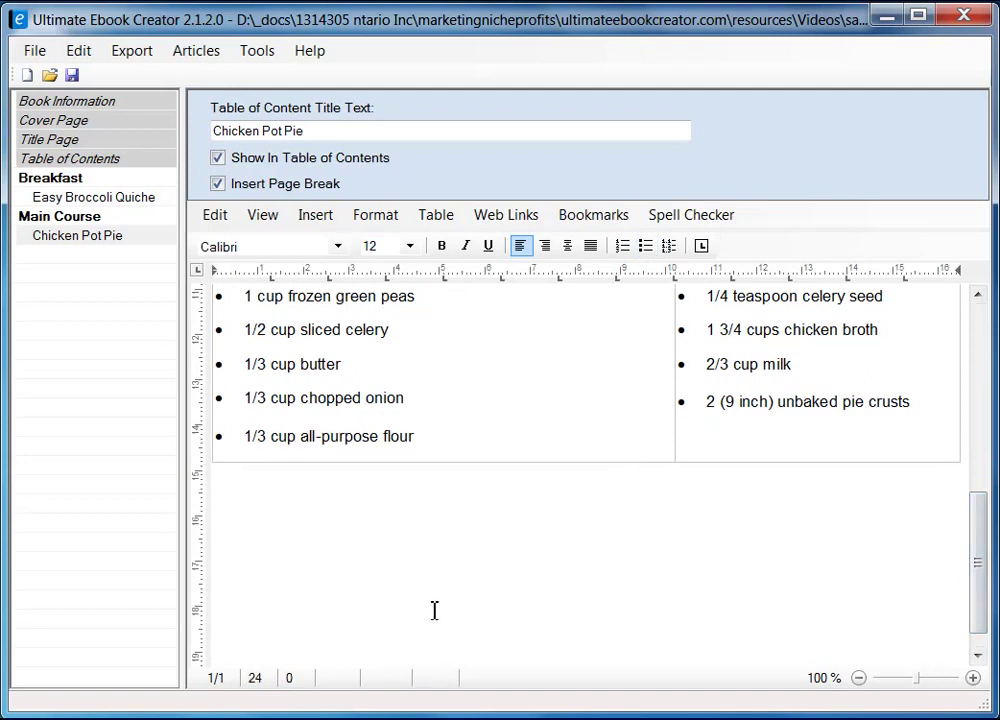
key(Return)
text(Directopms)
key(BackSpace)
key(BackSpace)
key(BackSpace)
text(ns)
key(Return)
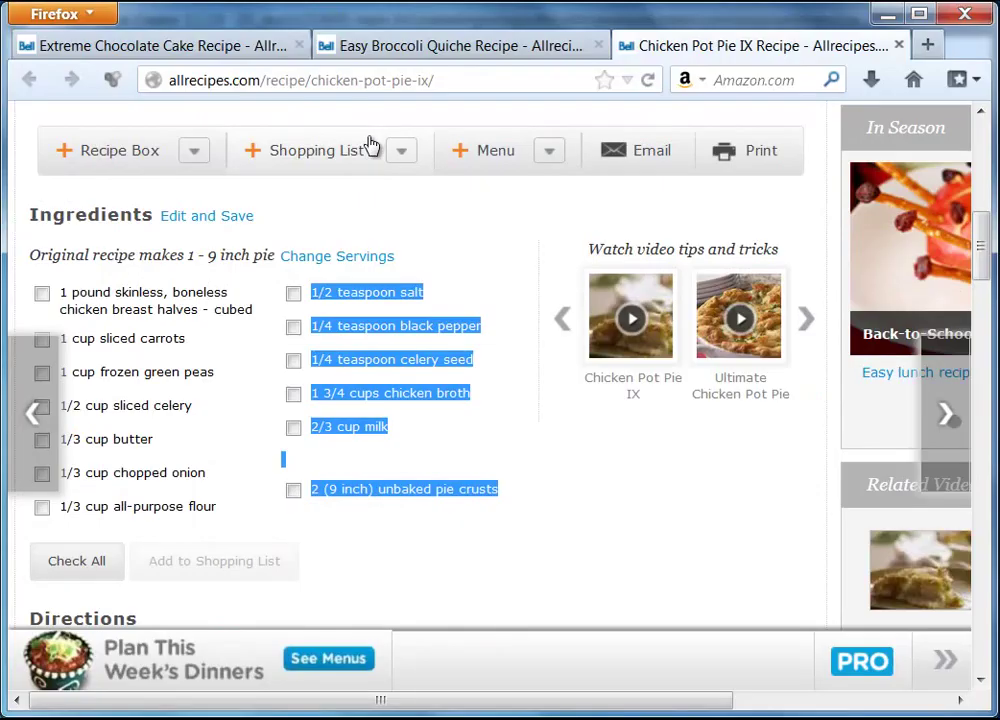
key(alt+Tab)
drag(983, 260, 993, 326)
- Select and copy all five Chicken Pot Pie IX direction steps on the recipe page
drag(34, 208, 466, 488)
key(ctrl+c)
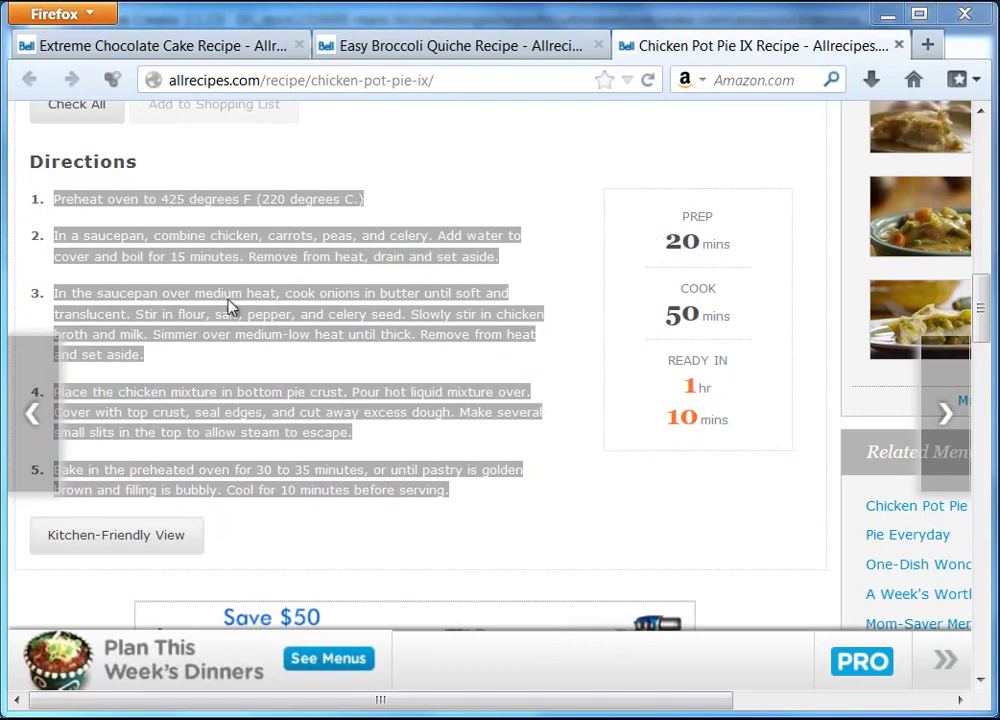
mouse_move(982, 312)
mouse_down()
mouse_move(983, 360)
mouse_move(984, 319)
mouse_up()
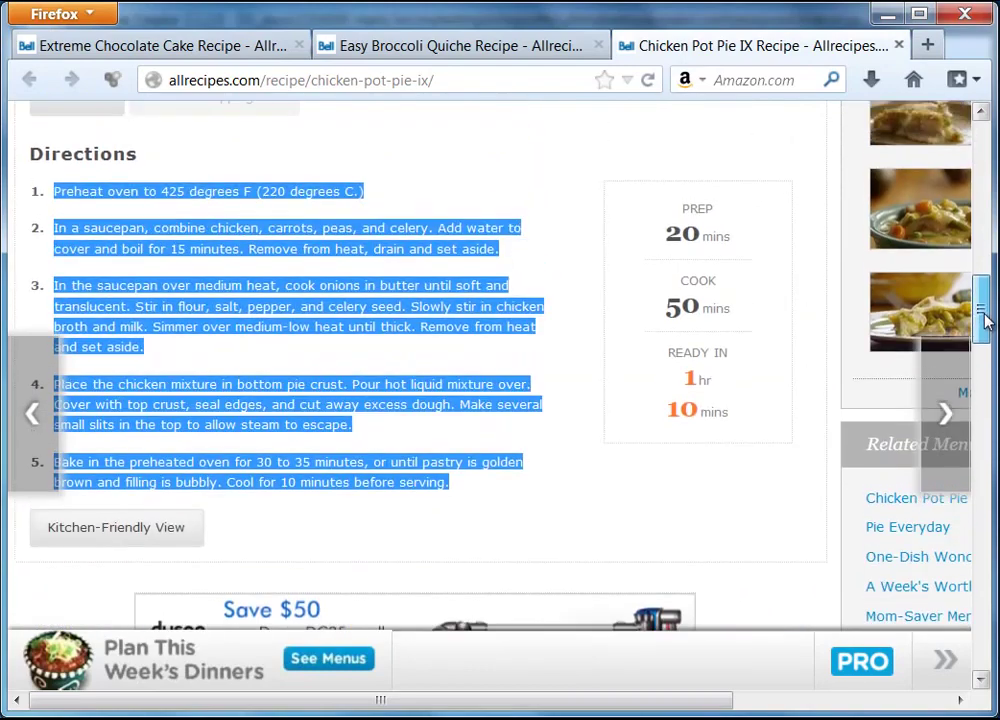
right_click(326, 250)
click(374, 260)
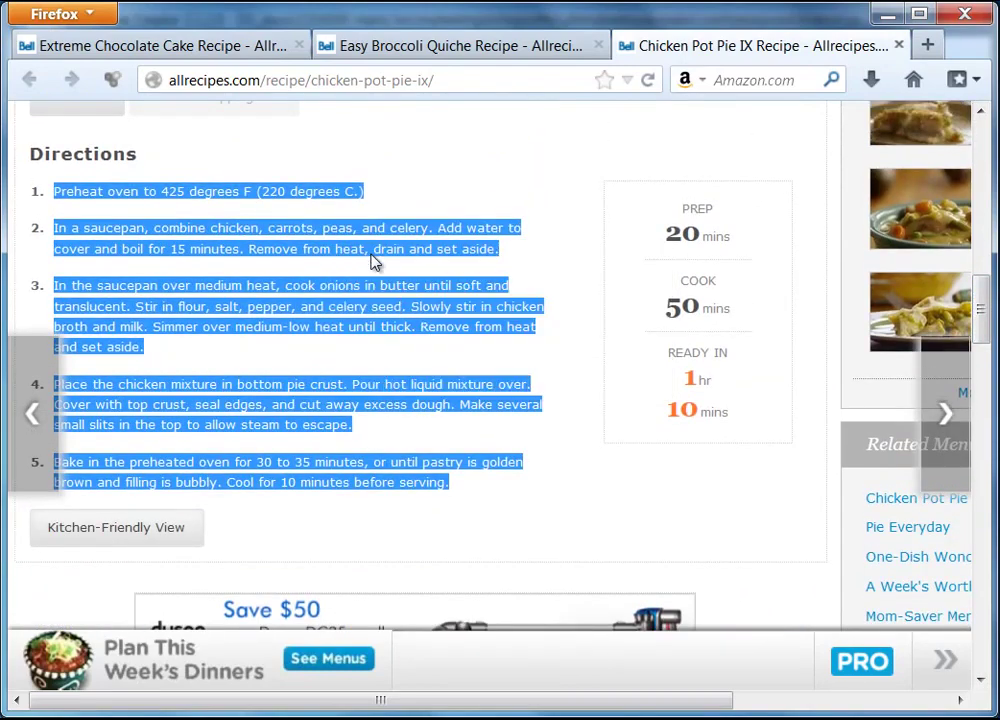
- Paste the directions as unformatted text below the Directons heading
key(alt+Tab)
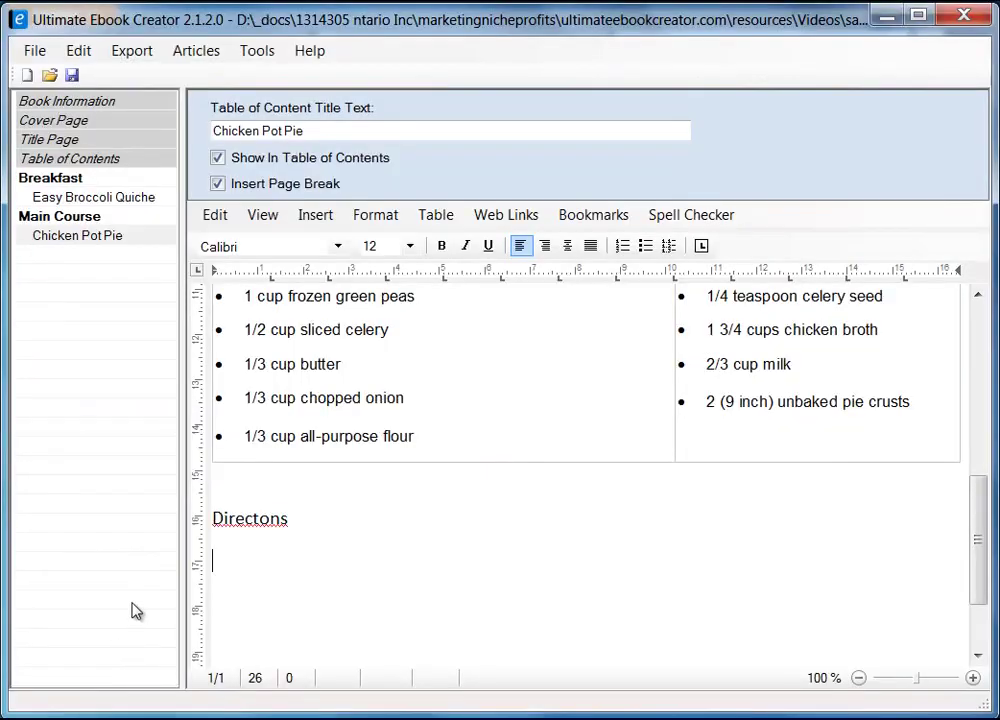
right_click(234, 566)
mouse_move(335, 625)
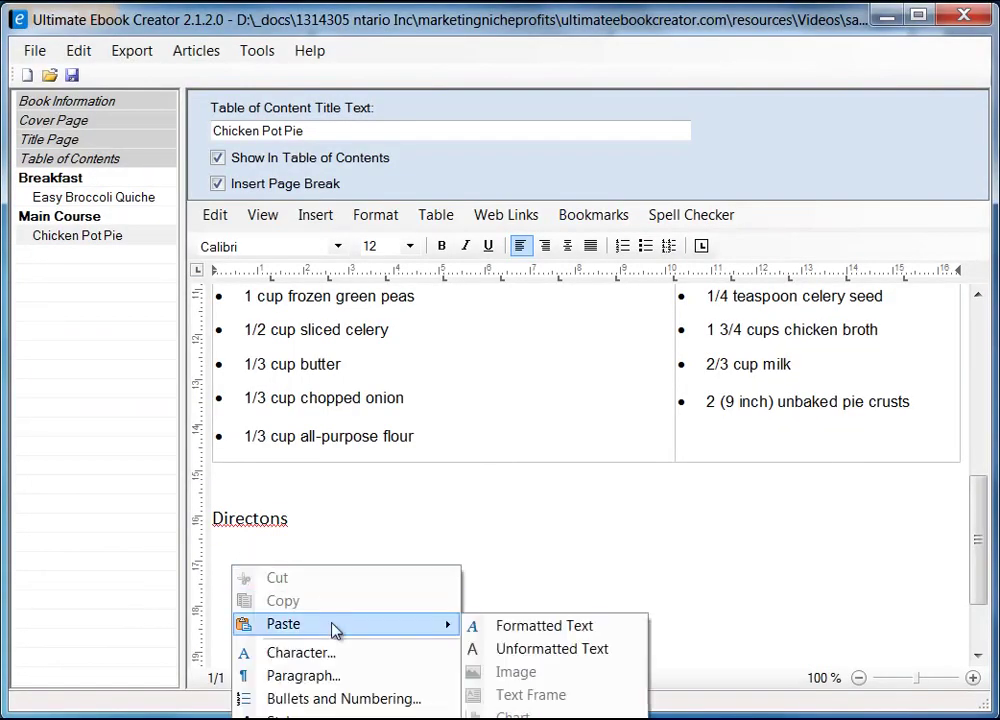
click(536, 649)
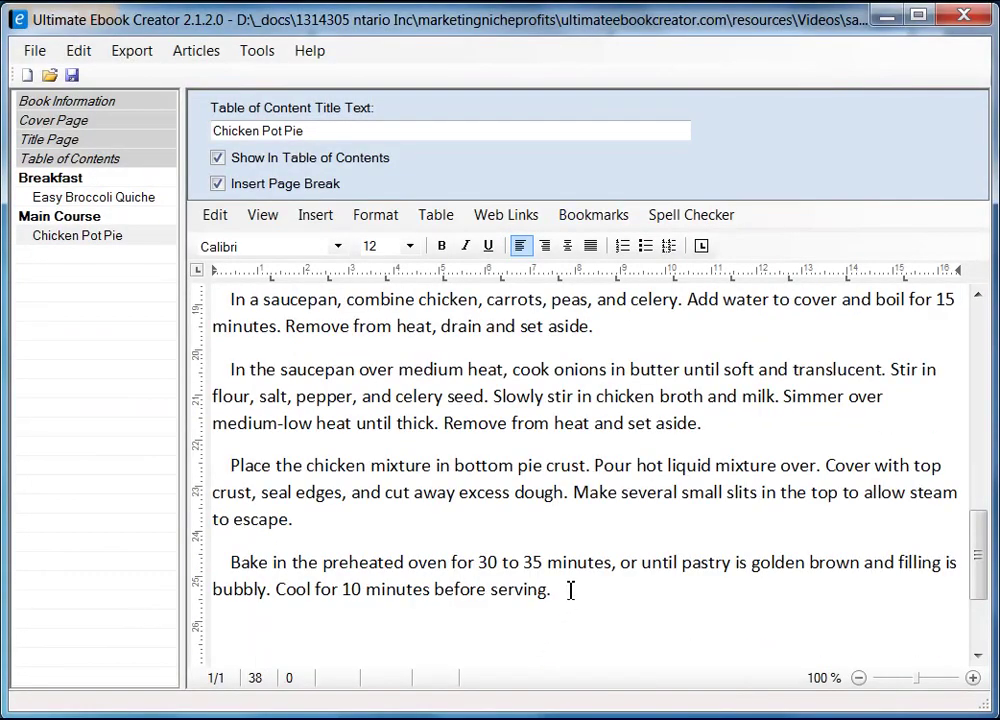
- Remove the leading indents before the Bake, Place, saucepan and Preheat steps
key(Up)
key(Up)
key(Down)
key(BackSpace)
key(BackSpace)
key(BackSpace)
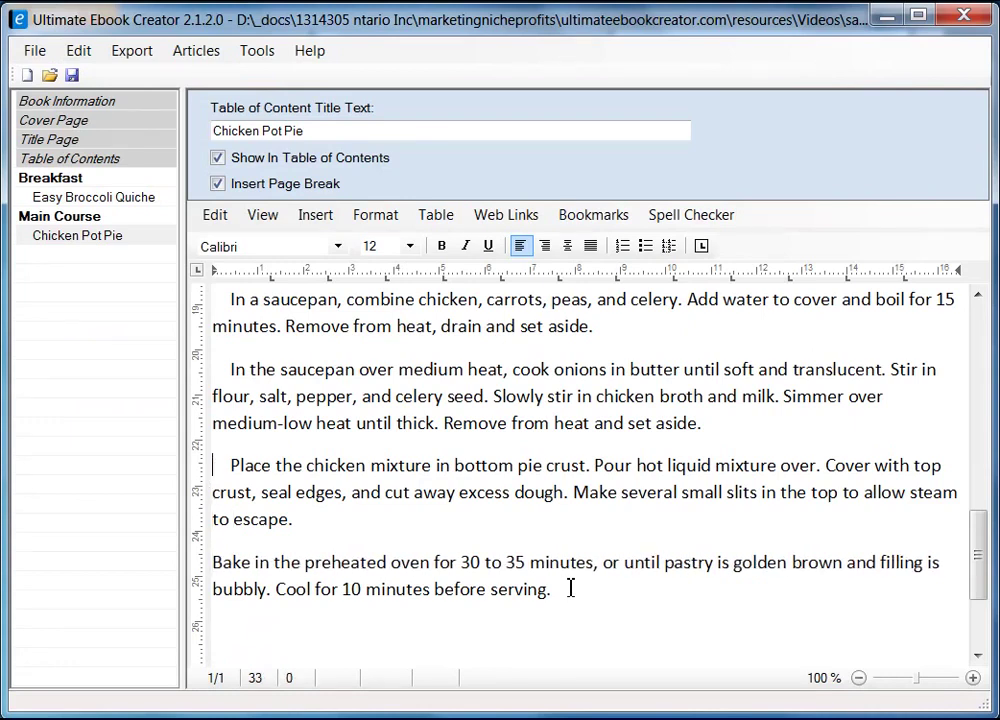
key(Delete)
key(Delete)
key(Delete)
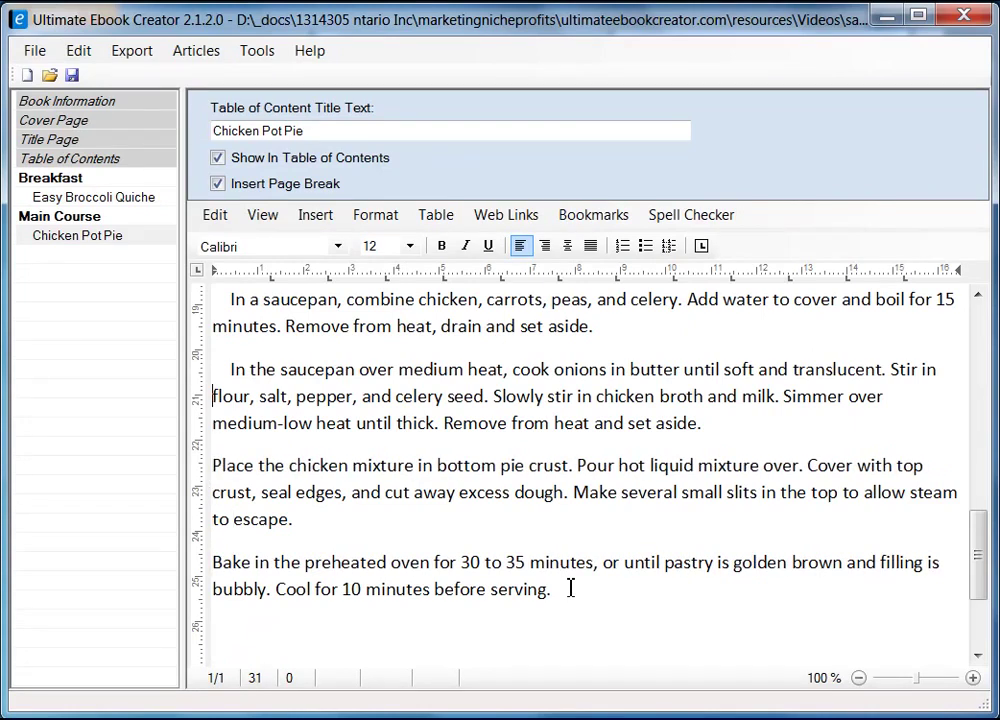
key(Delete)
key(Delete)
key(Delete)
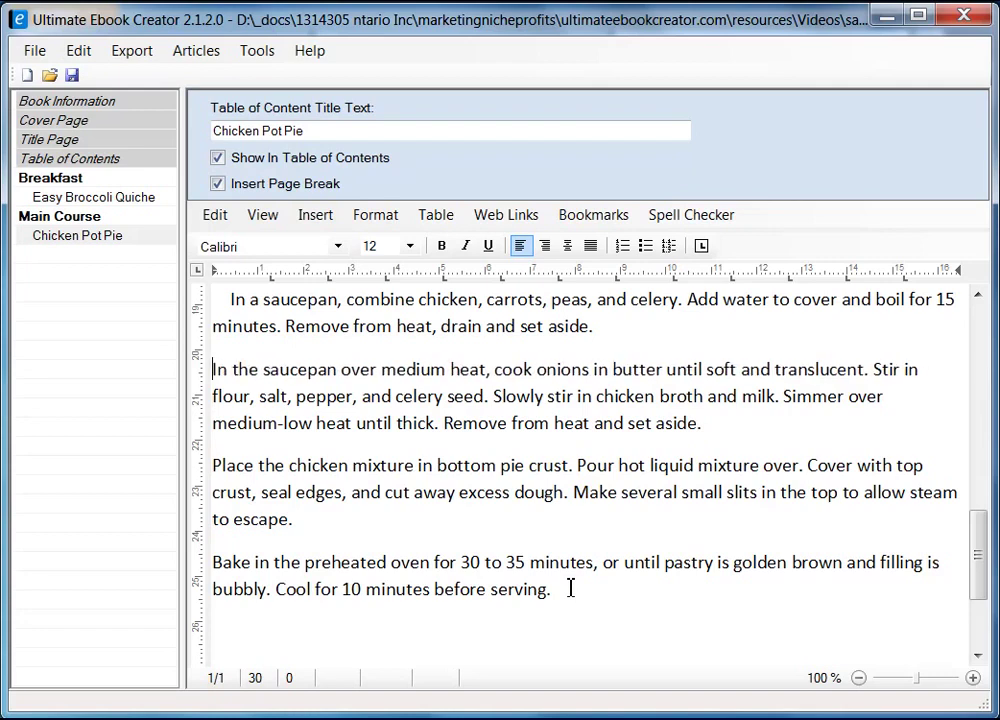
key(Up)
key(Up)
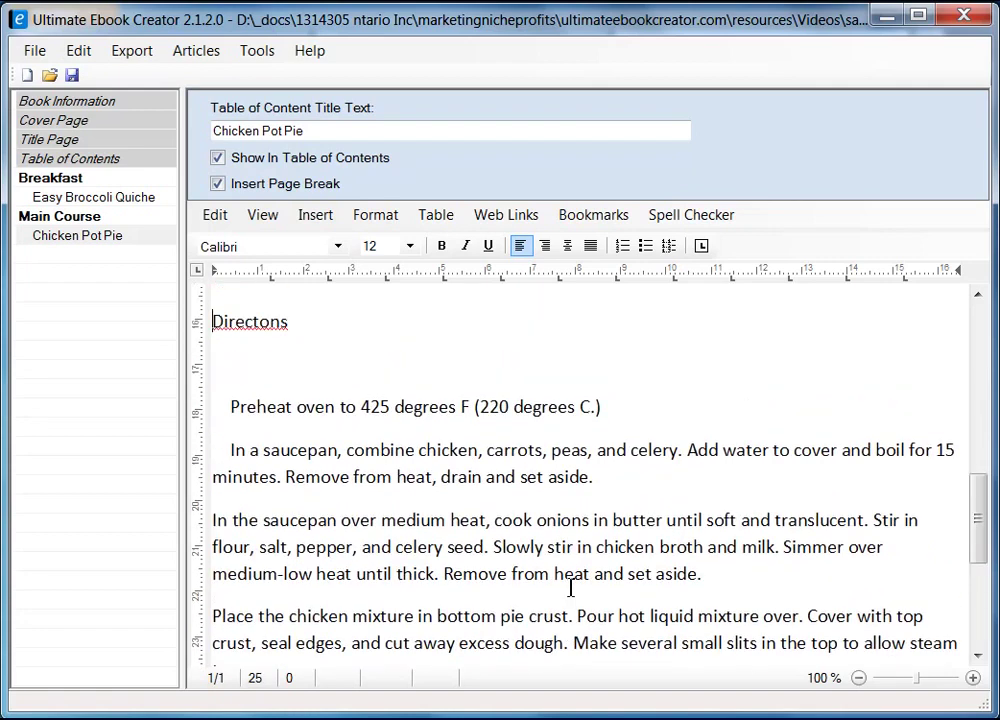
key(Delete)
key(Delete)
key(Delete)
key(Delete)
key(Delete)
key(Delete)
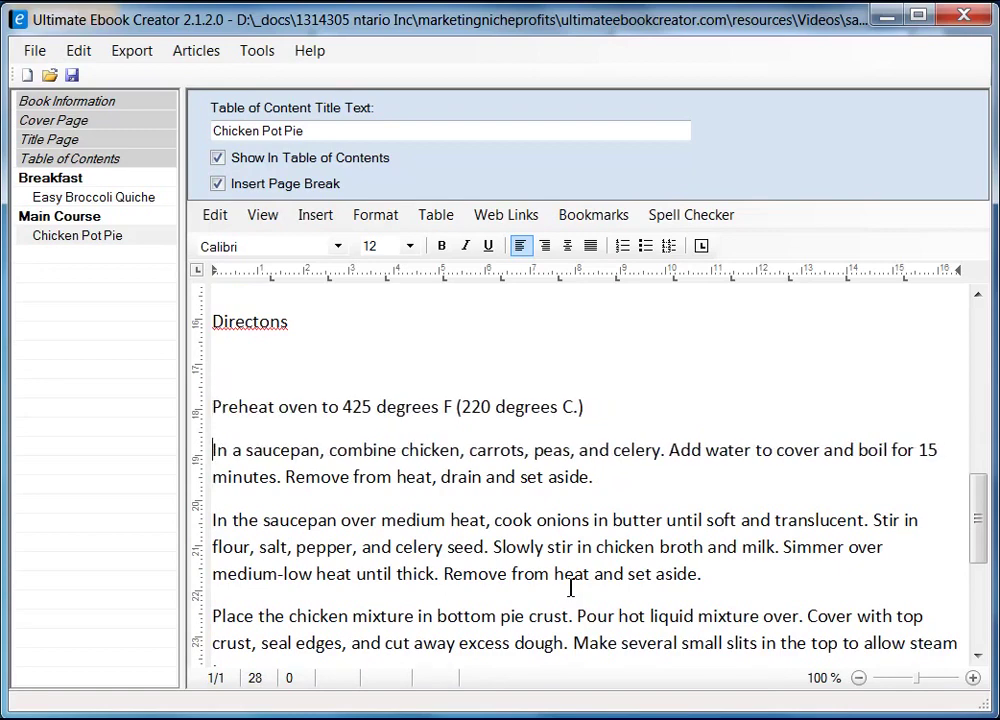
key(shift+Down)
- Number the four cooking steps 1–4 and add an unnumbered line after step 4
scroll(569, 549, down, 3)
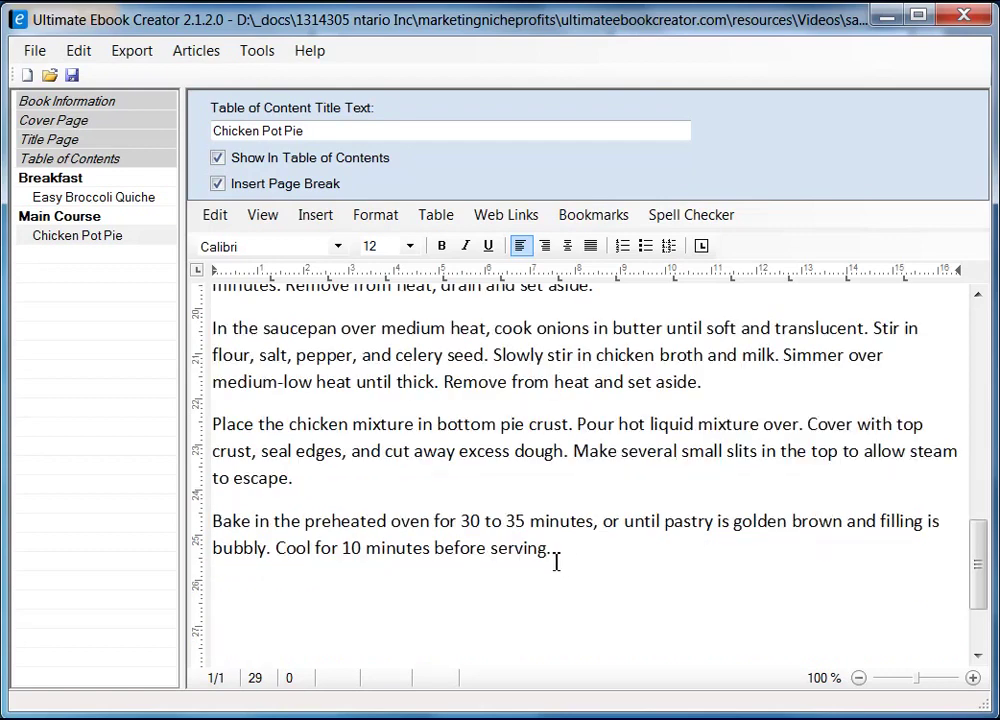
shift+click(581, 548)
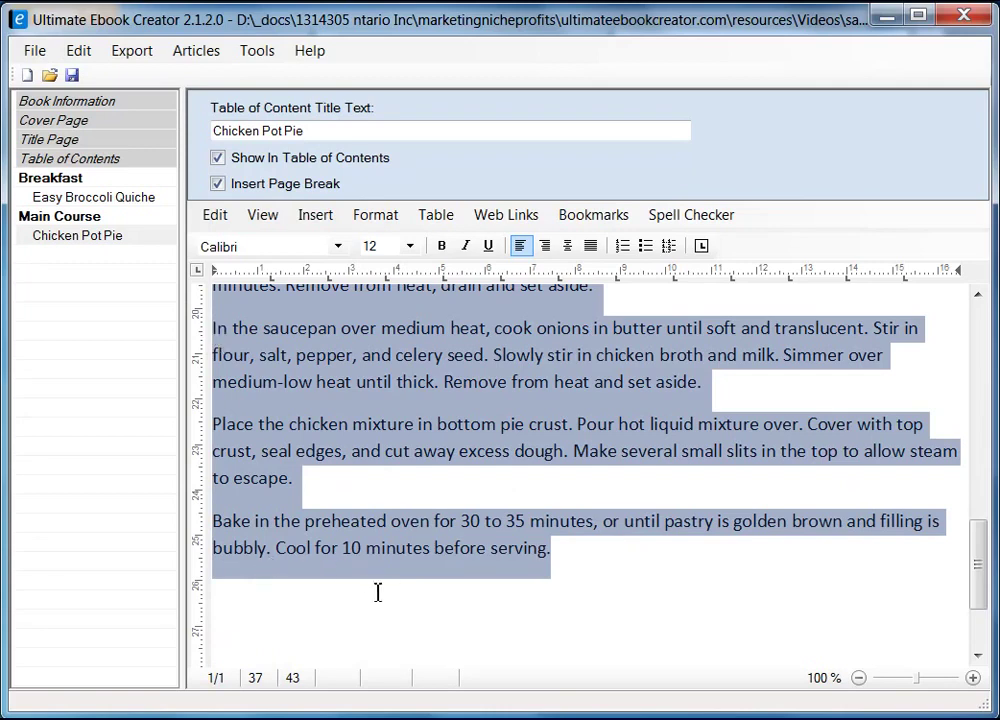
click(622, 249)
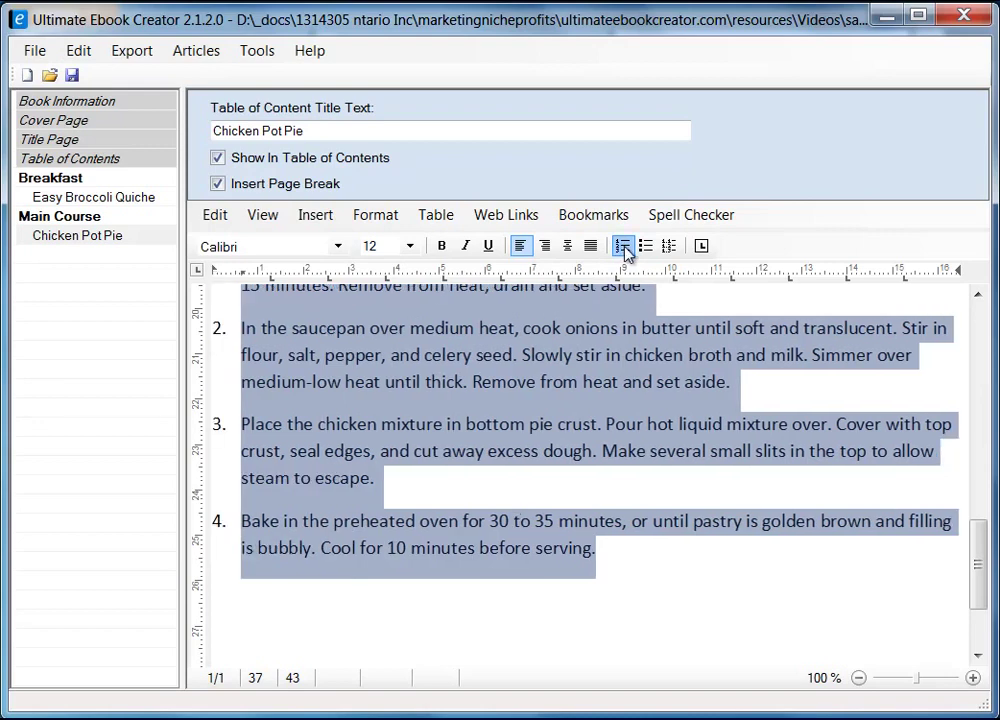
click(674, 563)
drag(978, 564, 986, 598)
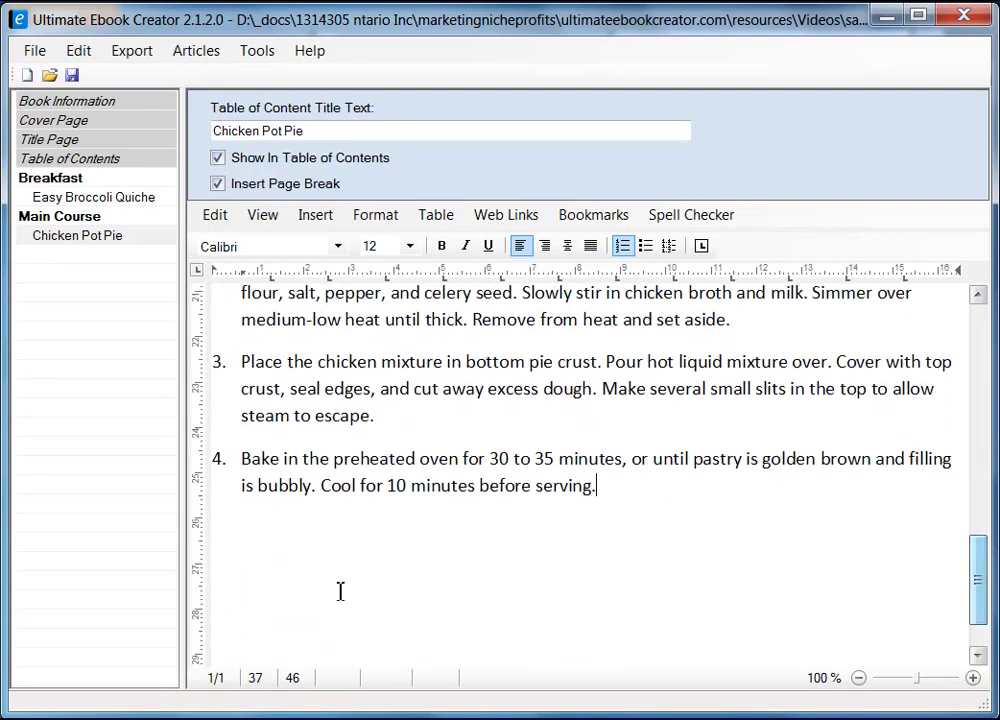
key(Return)
key(Return)
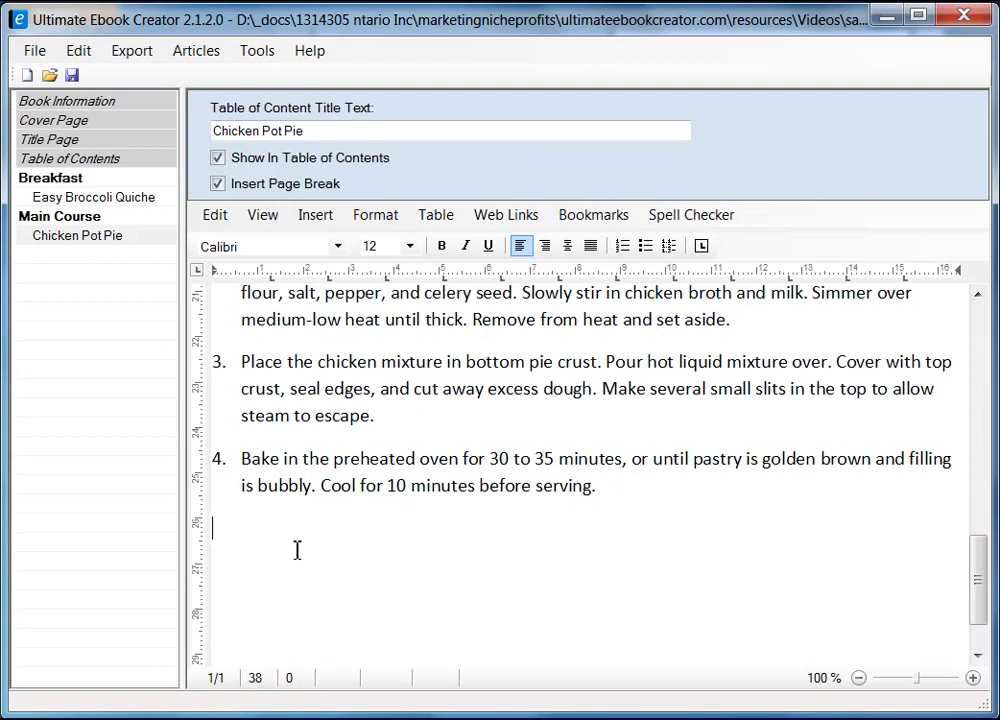
- Type 'Customer Reviews ...' on the empty line below step 4
text(eviews ..)
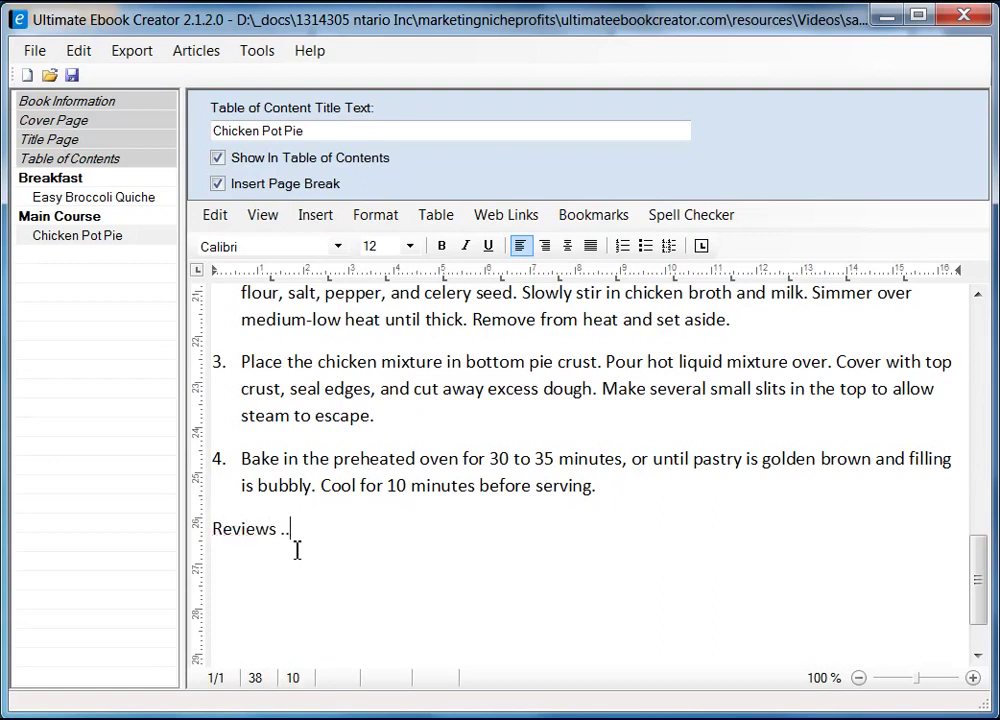
text(Customer)
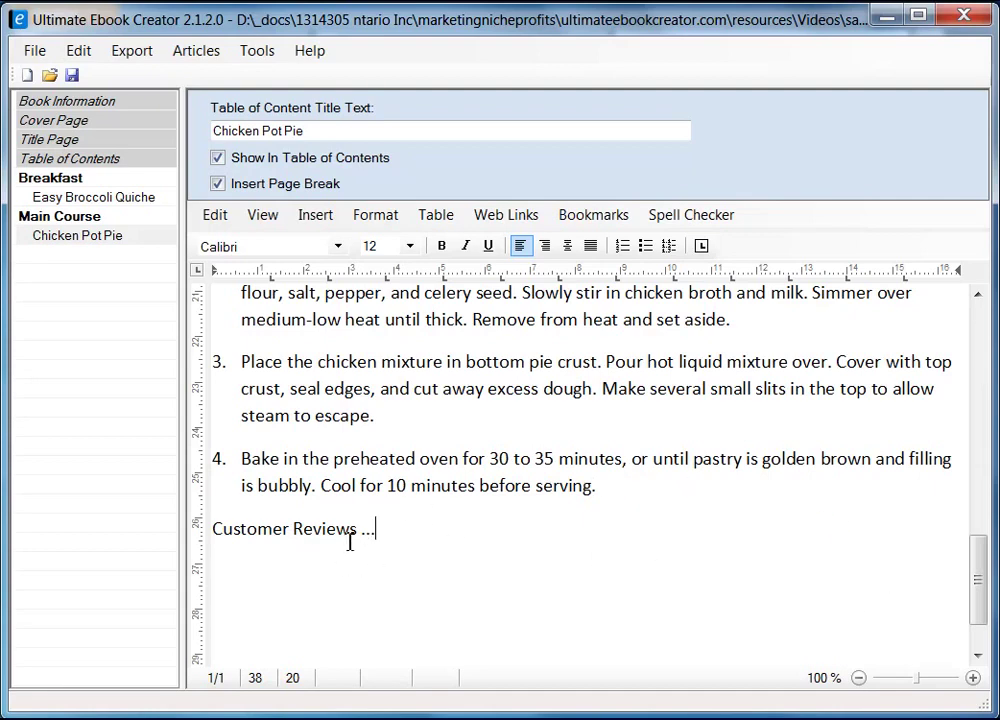
drag(976, 580, 980, 292)
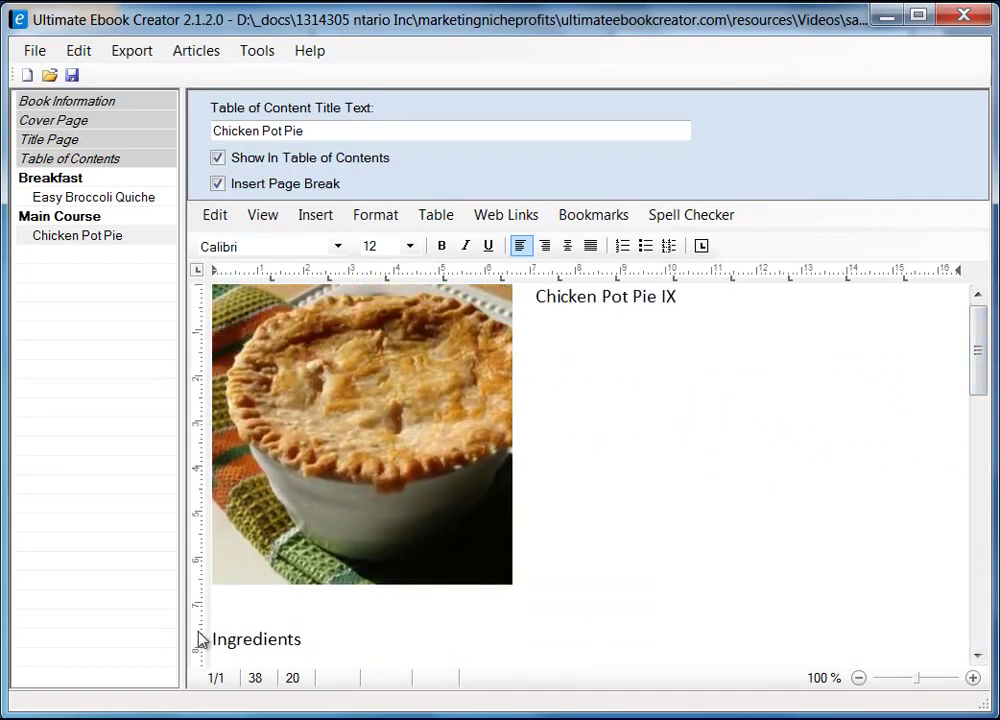
- Make the Ingredients heading bold Arial
click(320, 645)
key(shift+Home)
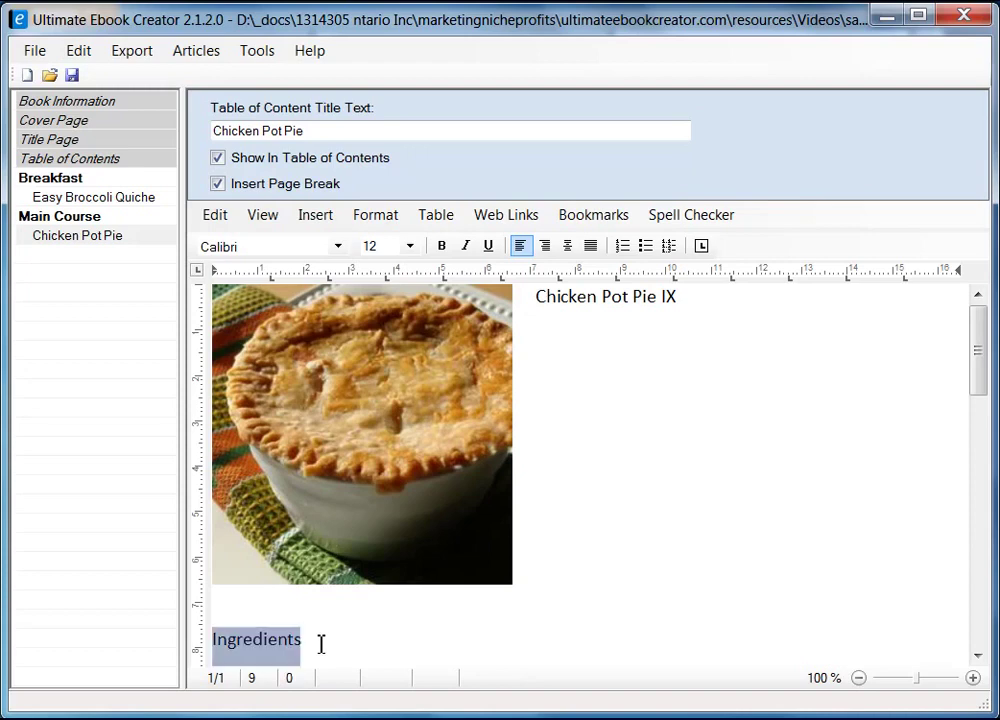
click(441, 245)
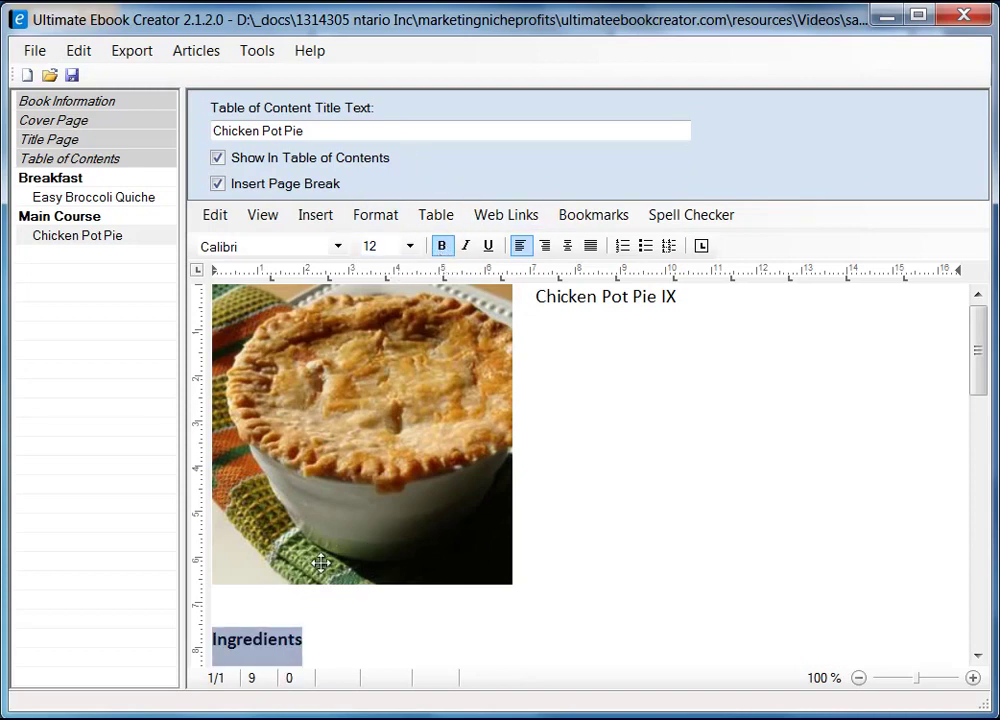
click(338, 246)
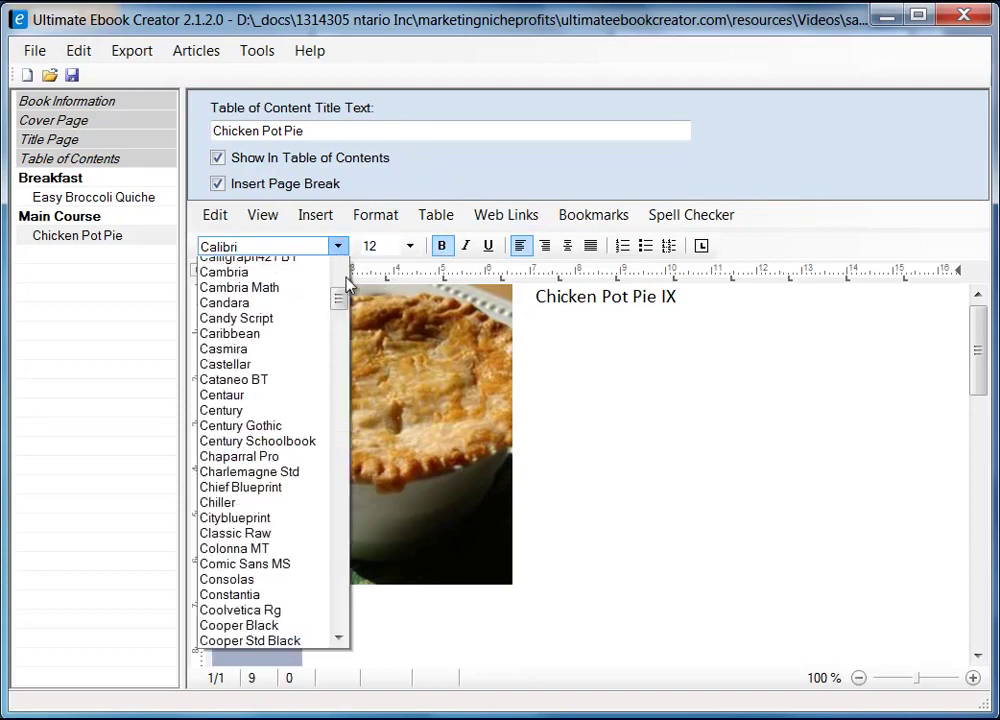
drag(341, 368, 344, 306)
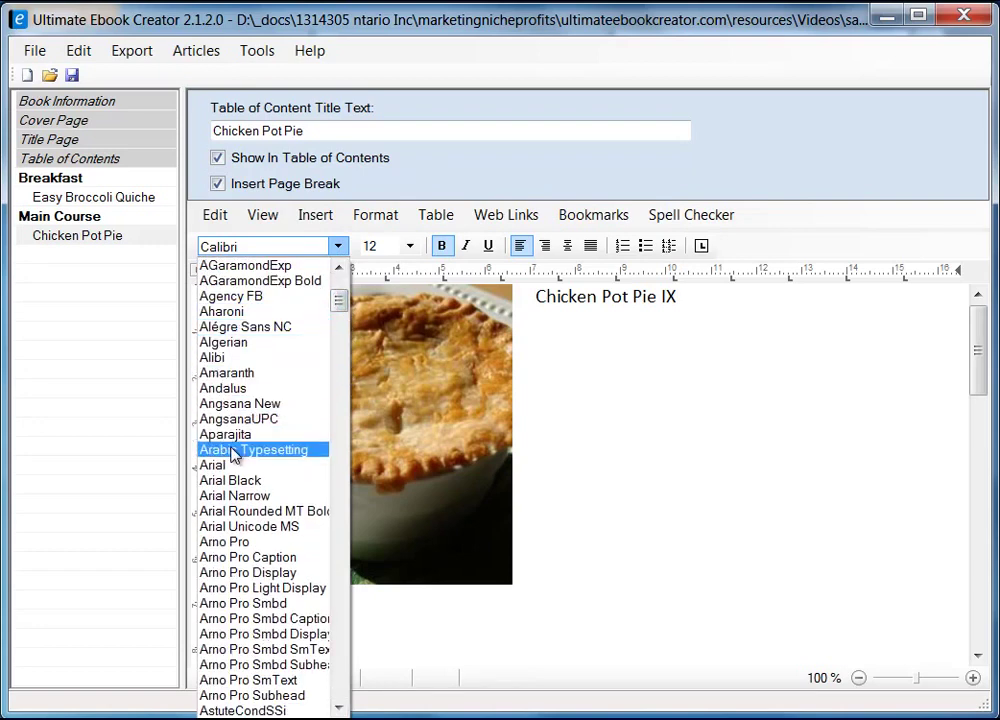
click(208, 466)
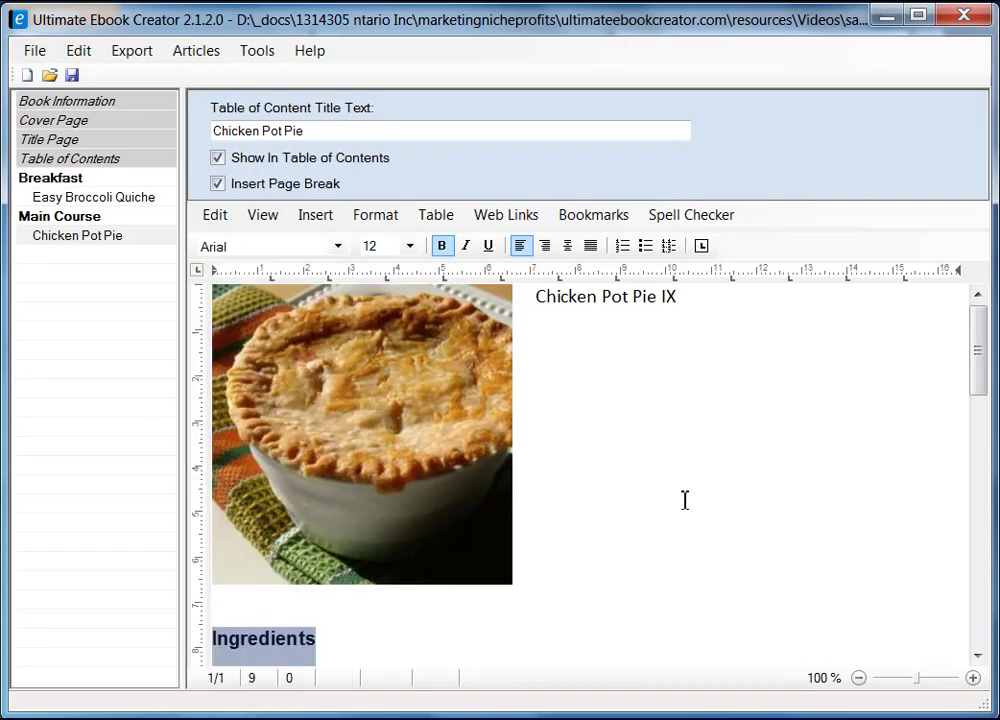
- Apply the Heading 2 style to the Chicken Pot Pie IX title
click(537, 300)
shift+click(686, 301)
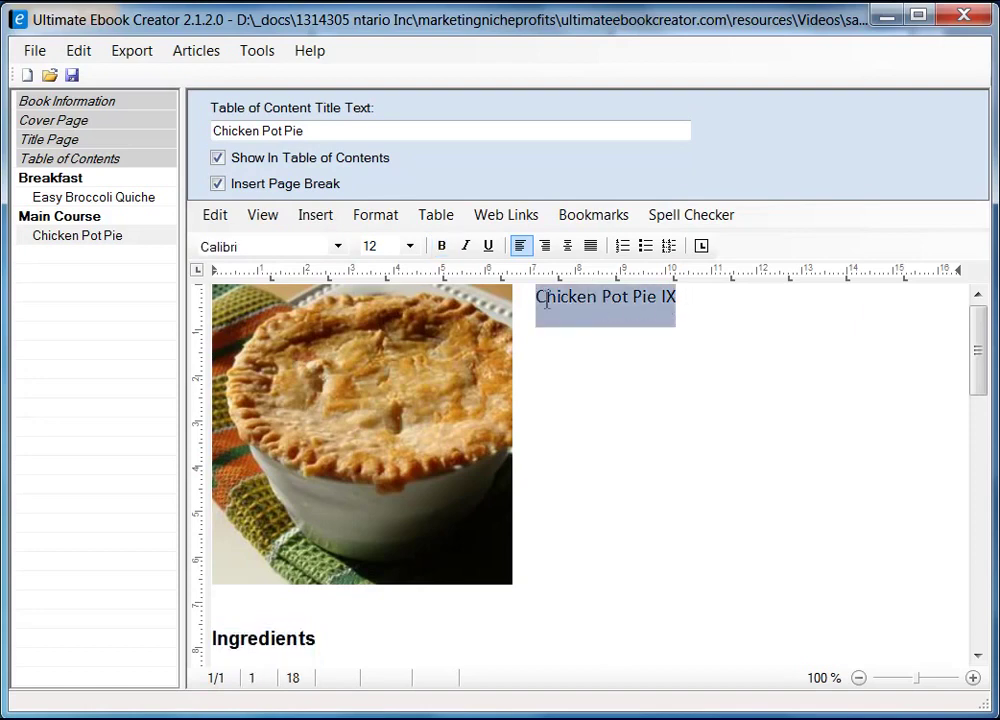
click(396, 218)
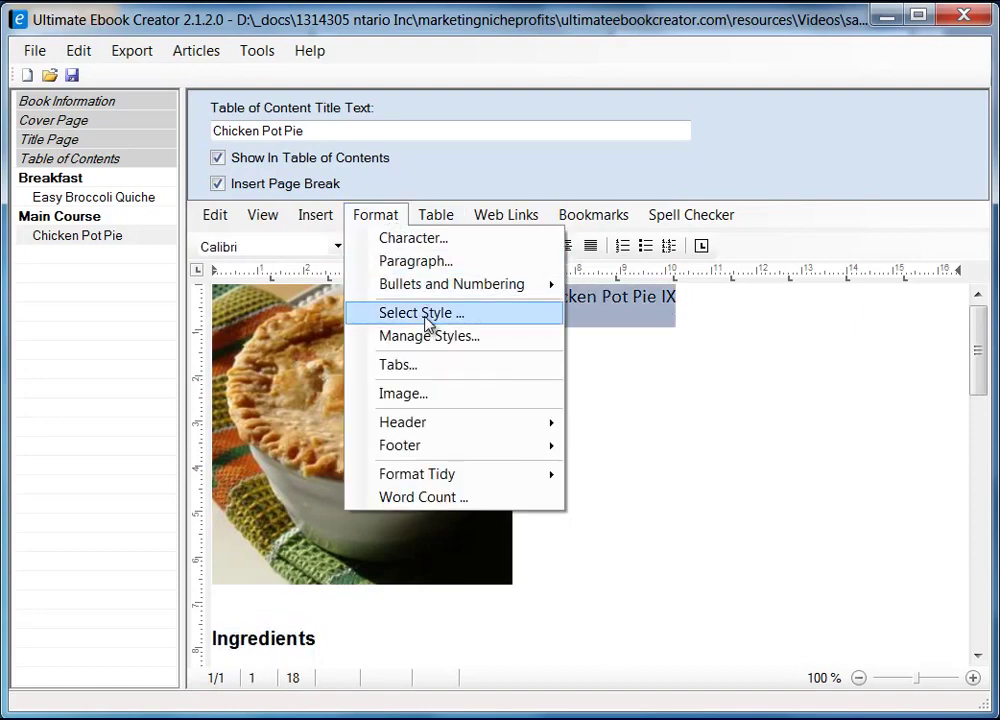
click(428, 313)
click(370, 314)
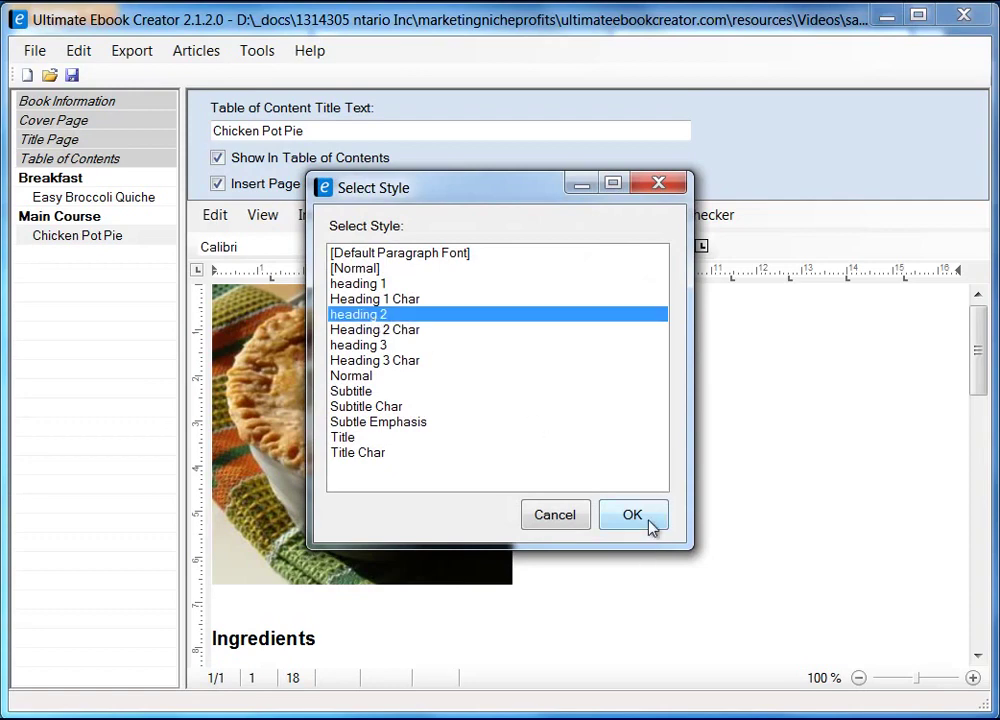
click(632, 515)
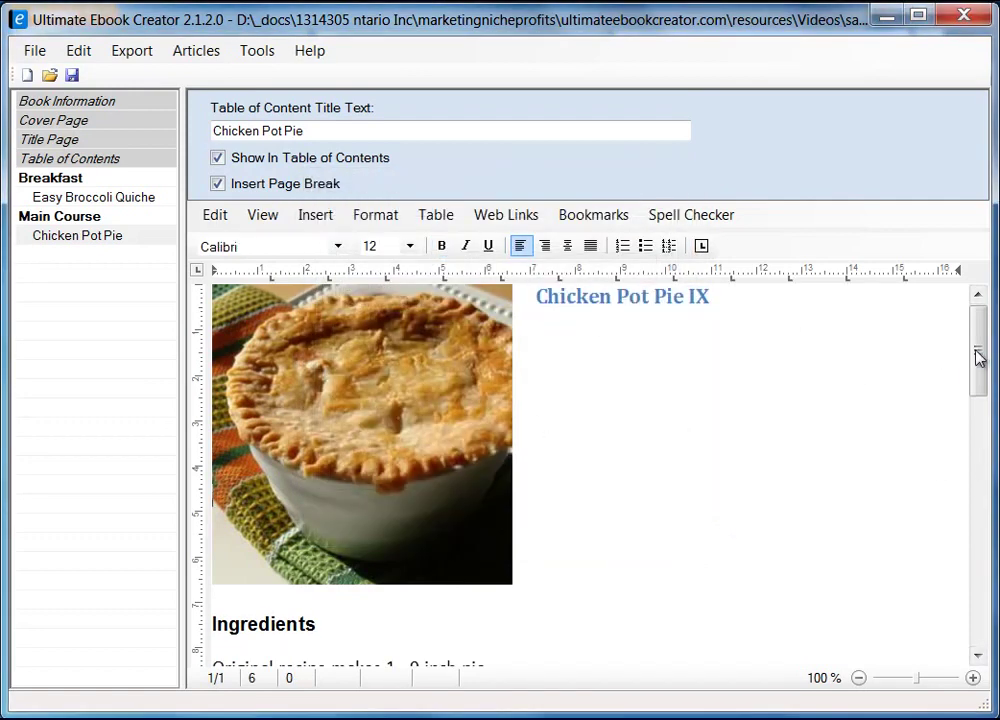
- Make the 'Original recipe makes 1 - 9 inch pie' line italic Arial, size 10
drag(978, 345, 976, 425)
click(495, 369)
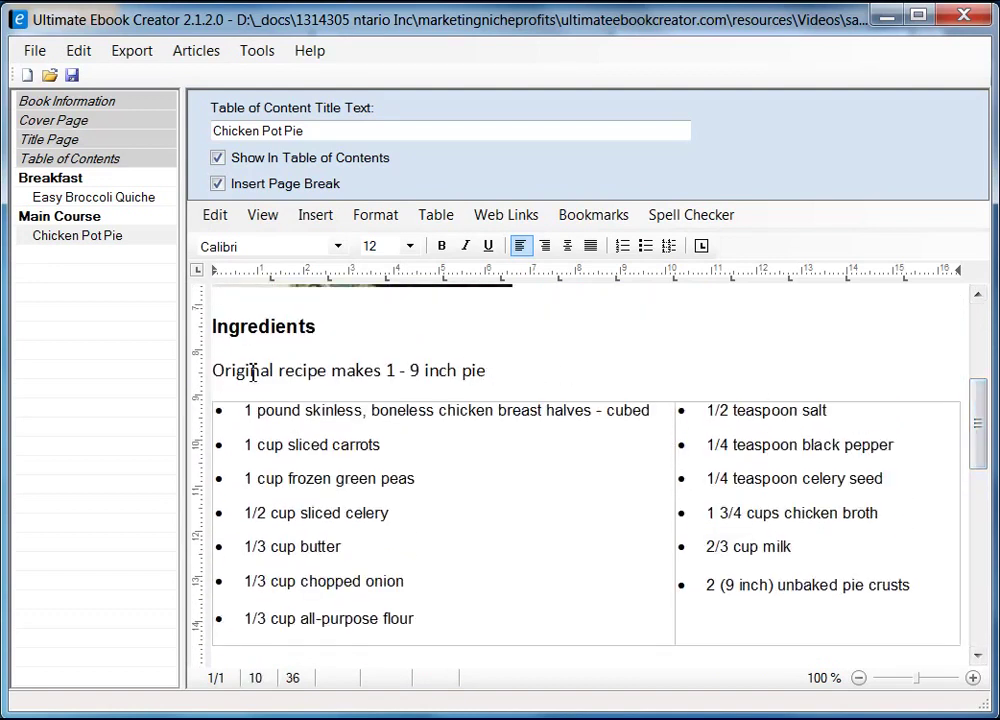
shift+click(214, 369)
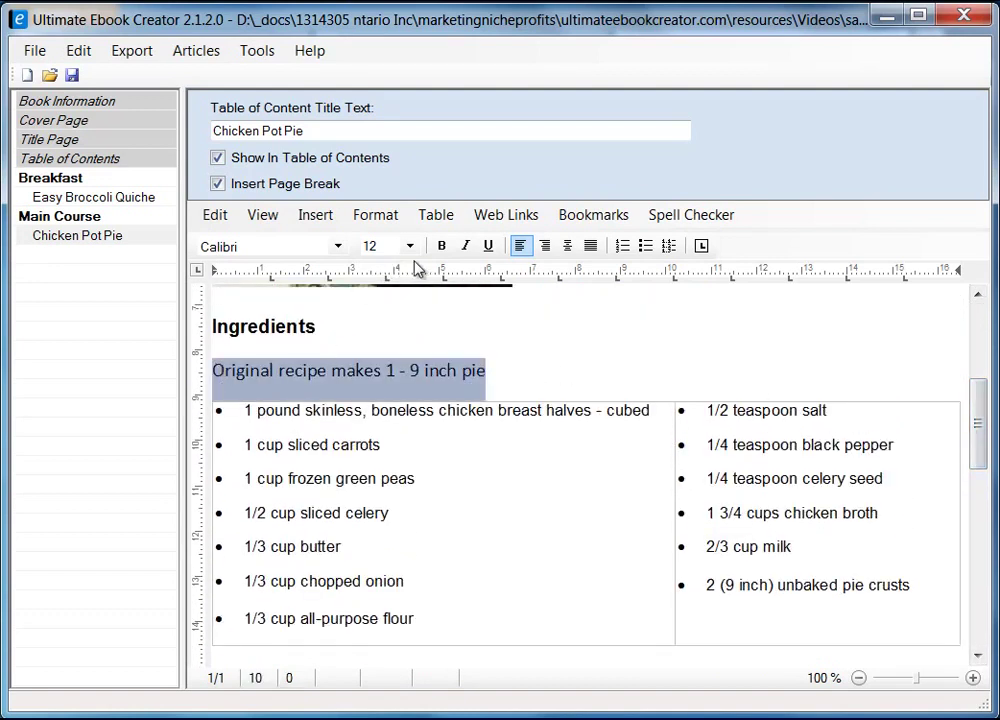
click(466, 252)
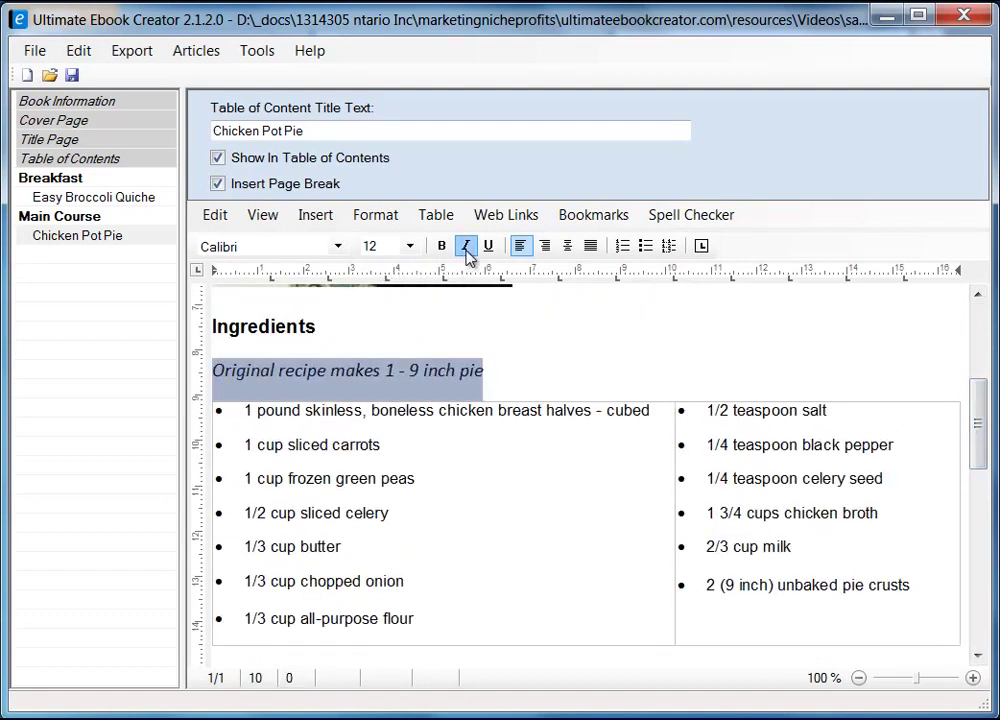
click(338, 246)
drag(339, 370, 340, 306)
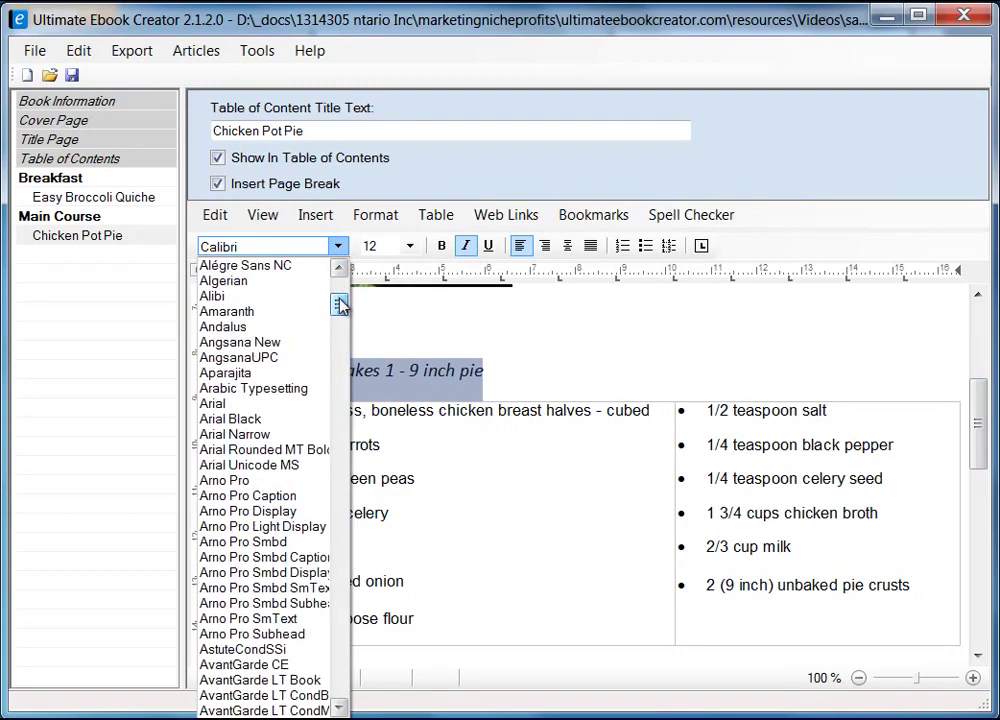
click(248, 404)
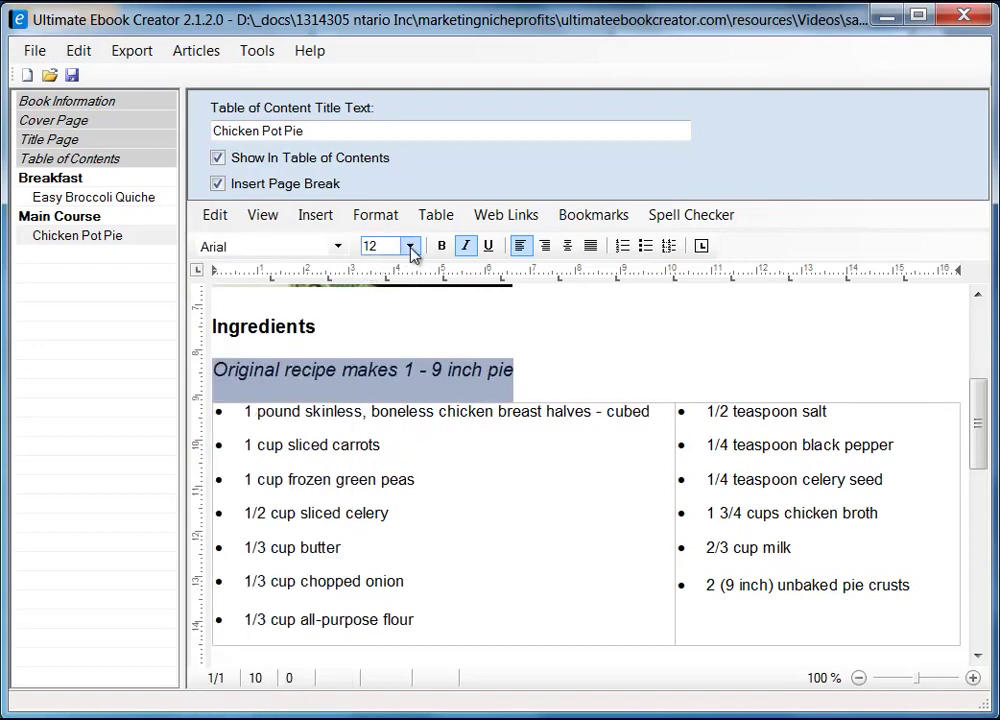
click(410, 250)
click(392, 327)
click(533, 365)
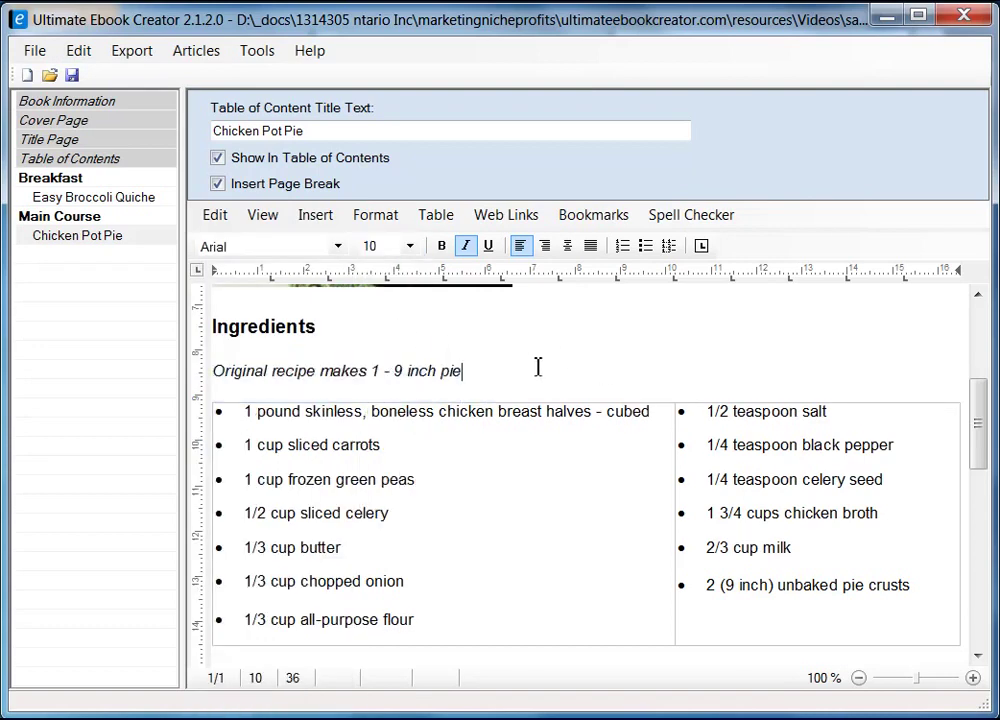
drag(983, 428, 981, 535)
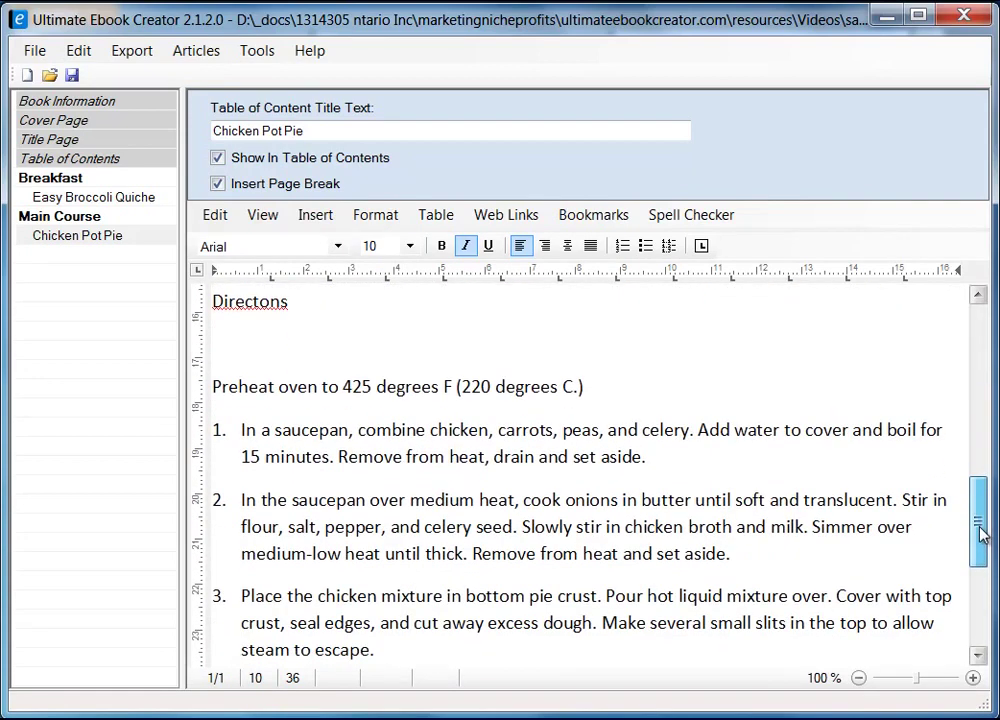
- Correct 'Directons' to 'Directions' and delete the blank line beneath it
click(259, 302)
text(i)
key(Left)
key(Left)
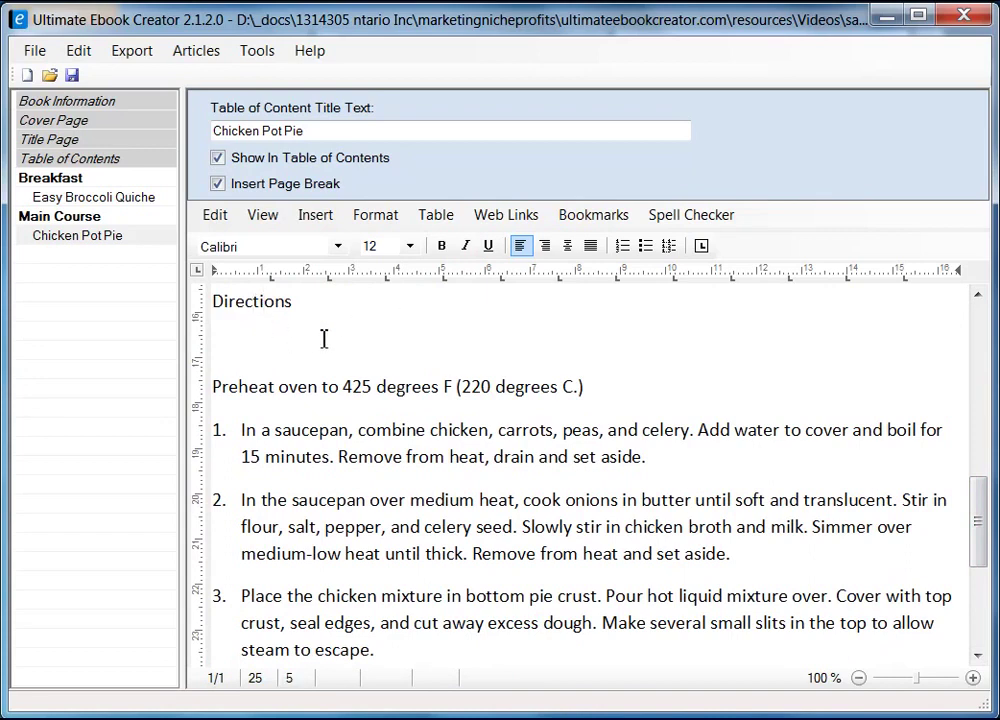
key(Delete)
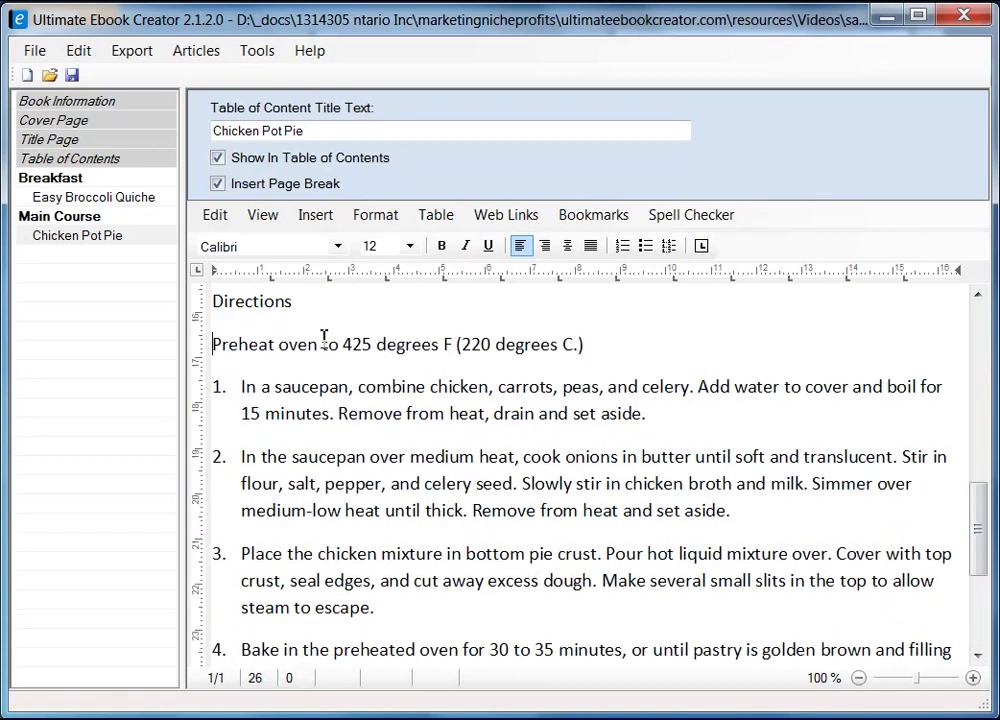
scroll(577, 451, down, 3)
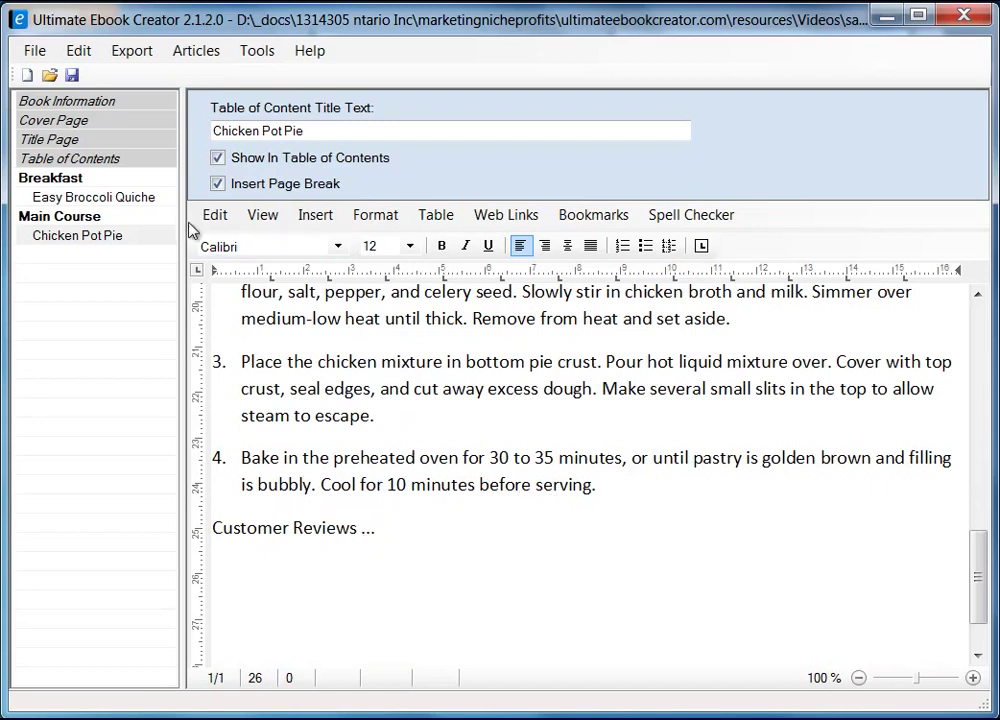
- Save the .uec ebook project with File > Save and dismiss the confirmation
click(33, 52)
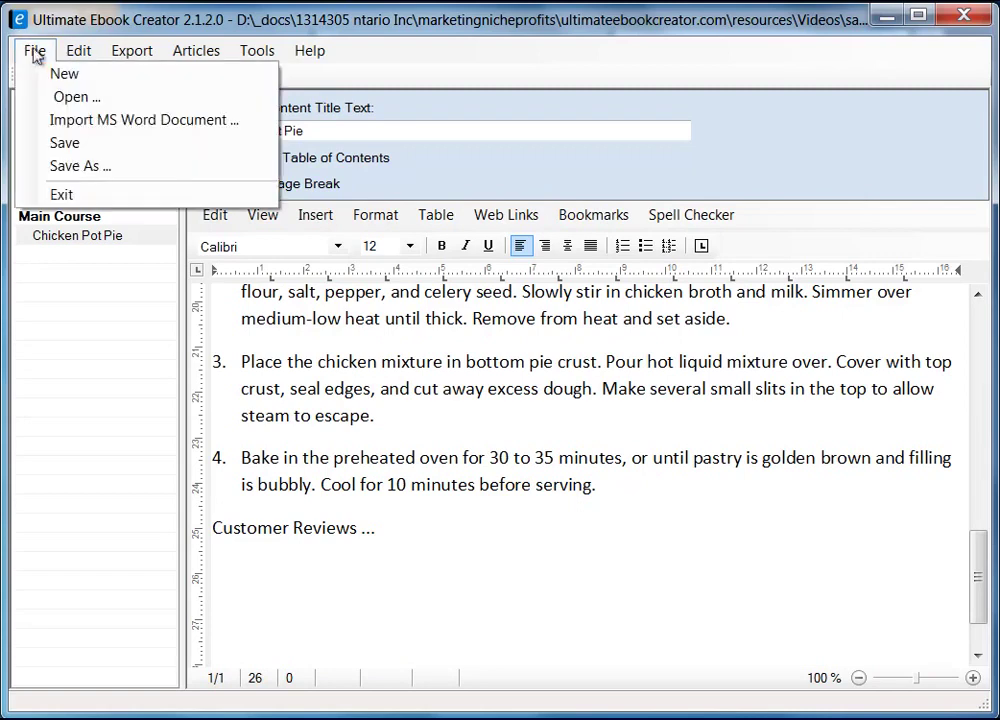
click(84, 143)
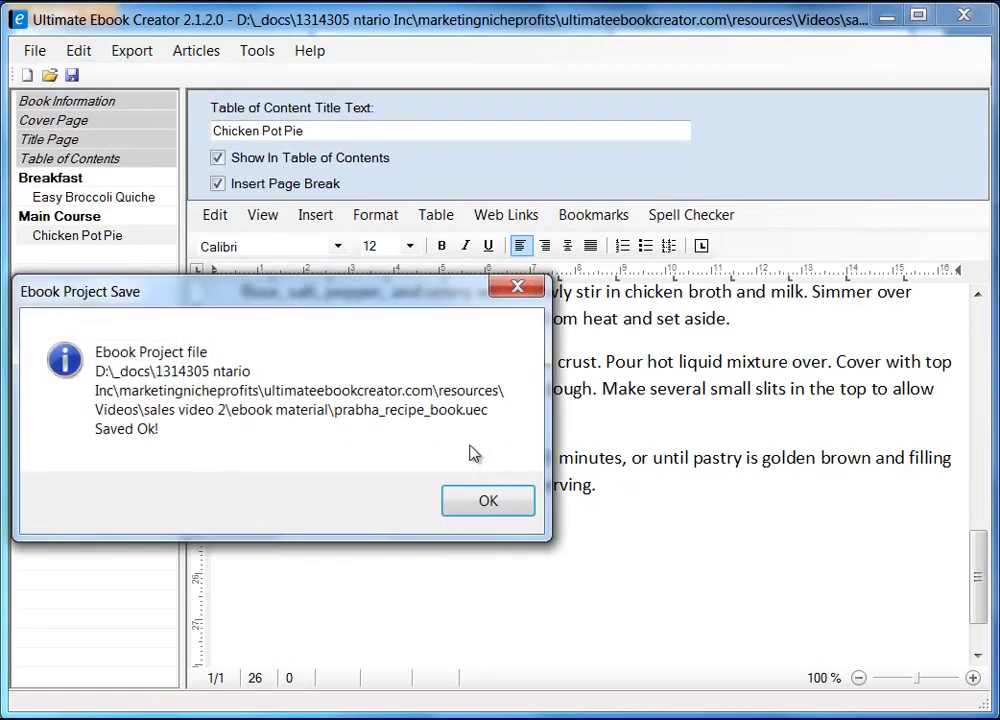
click(508, 503)
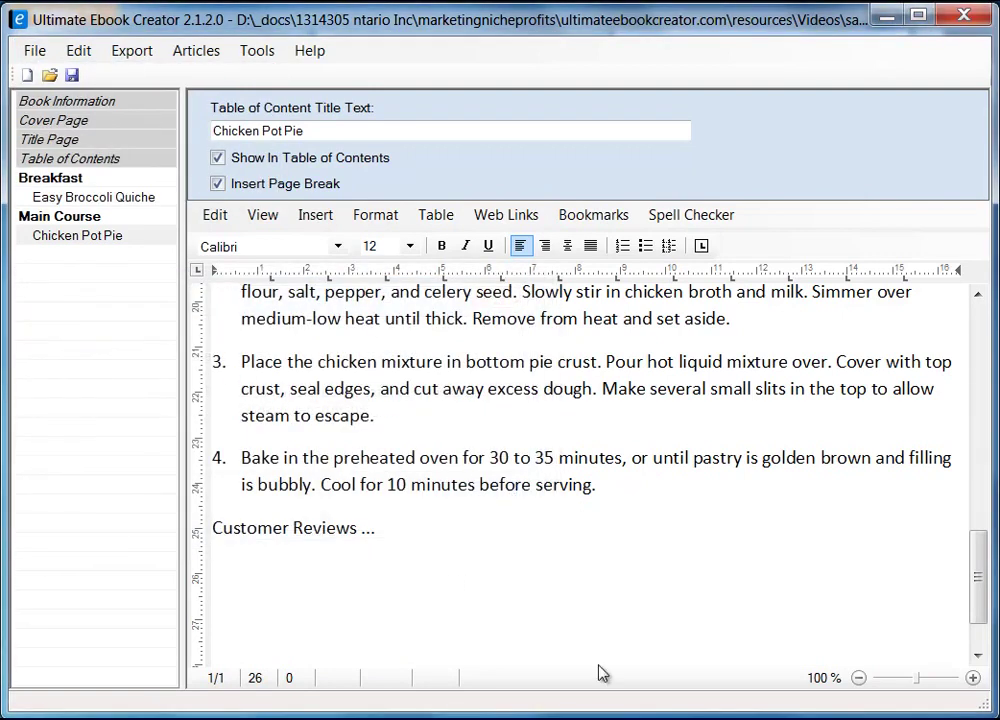
click(432, 533)
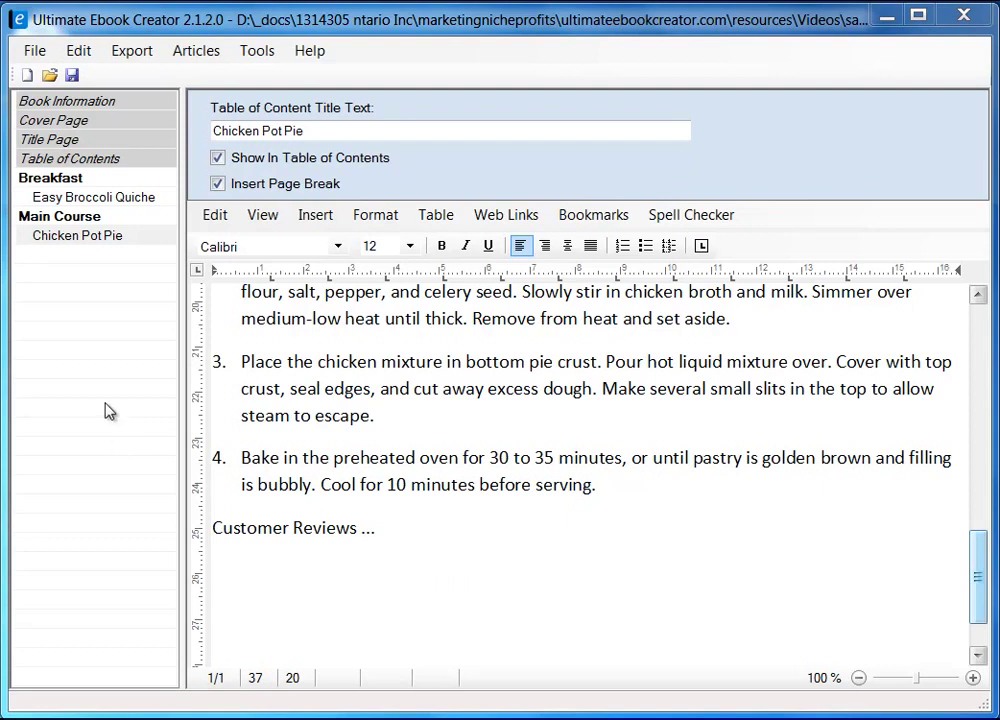
- Add a new chapter named Deserts to the book
right_click(72, 377)
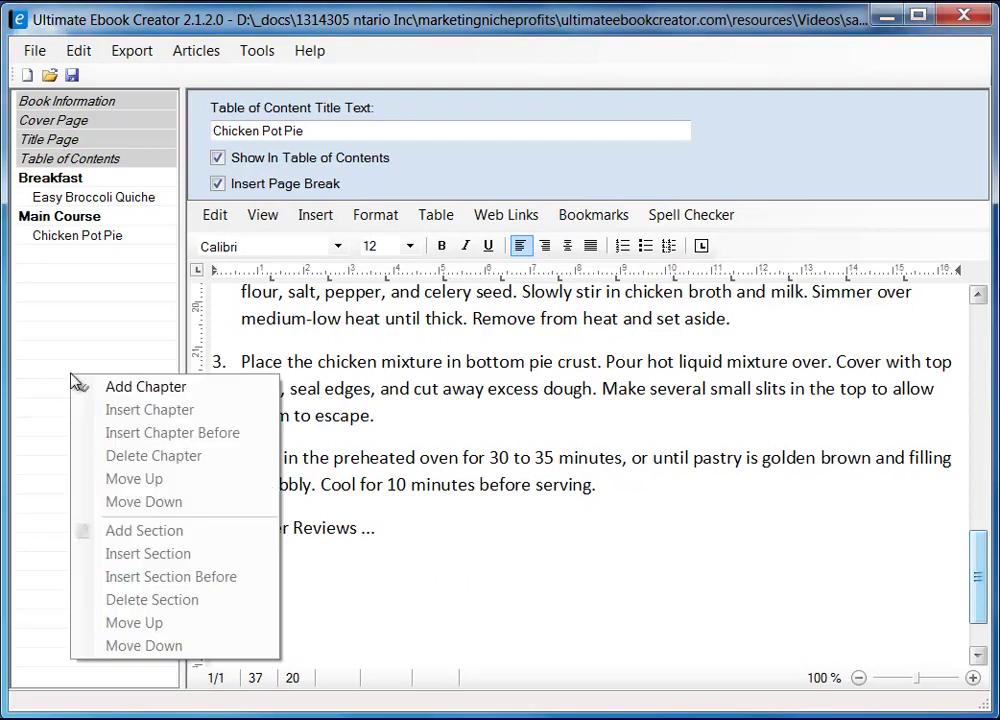
click(126, 388)
text(Deserts)
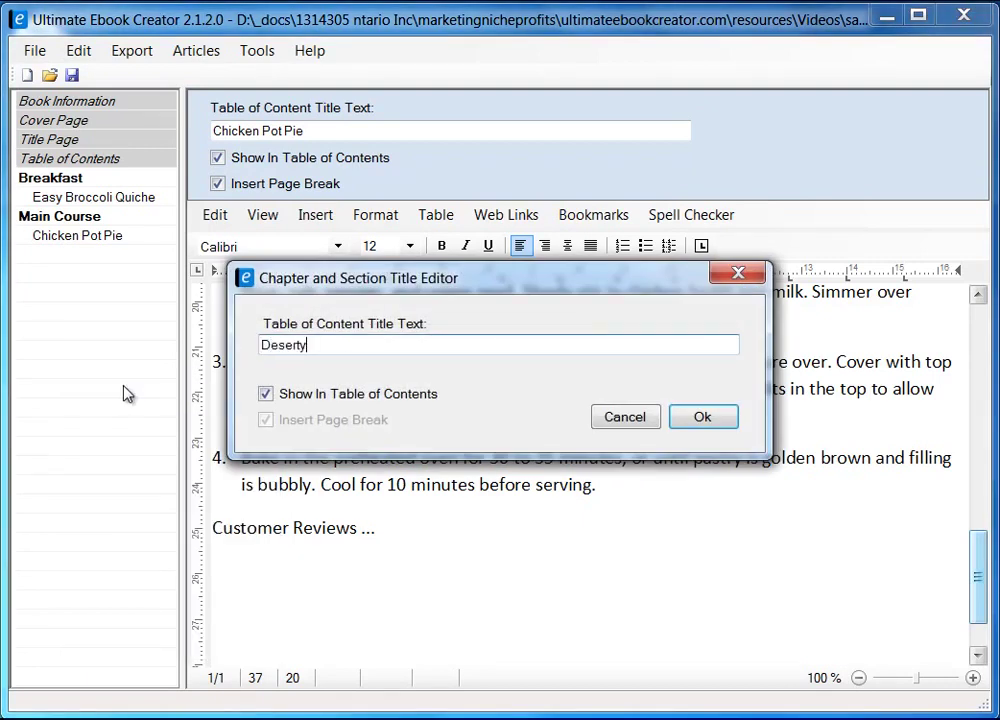
click(702, 419)
- Start a section under Deserts and copy 'Extreme Chocolate Cake' from the Firefox recipe page
right_click(74, 258)
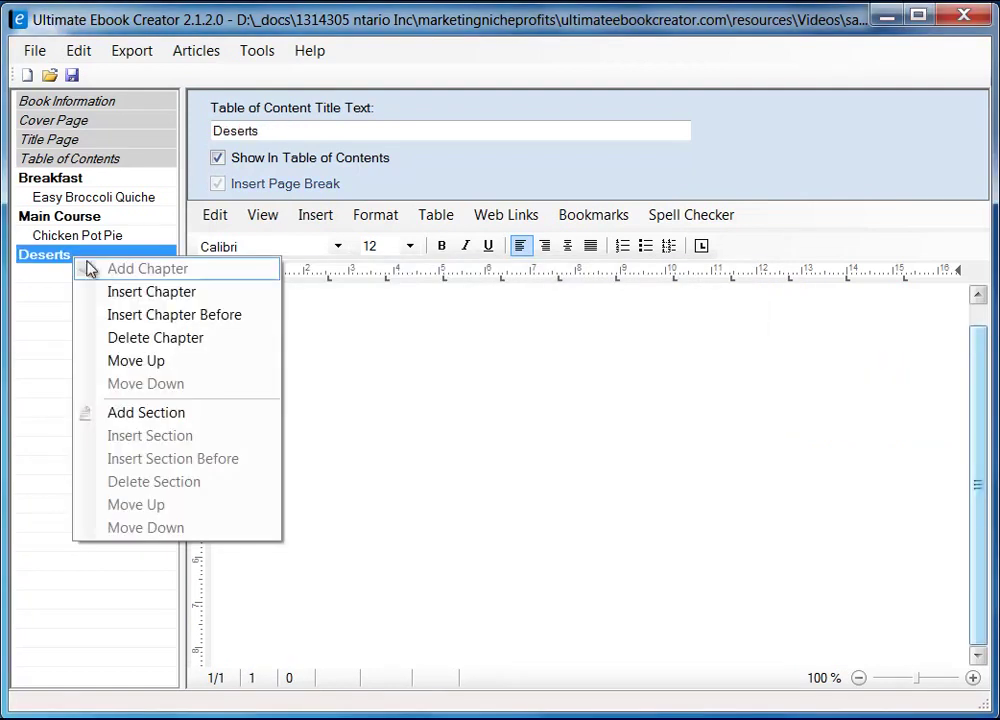
click(157, 421)
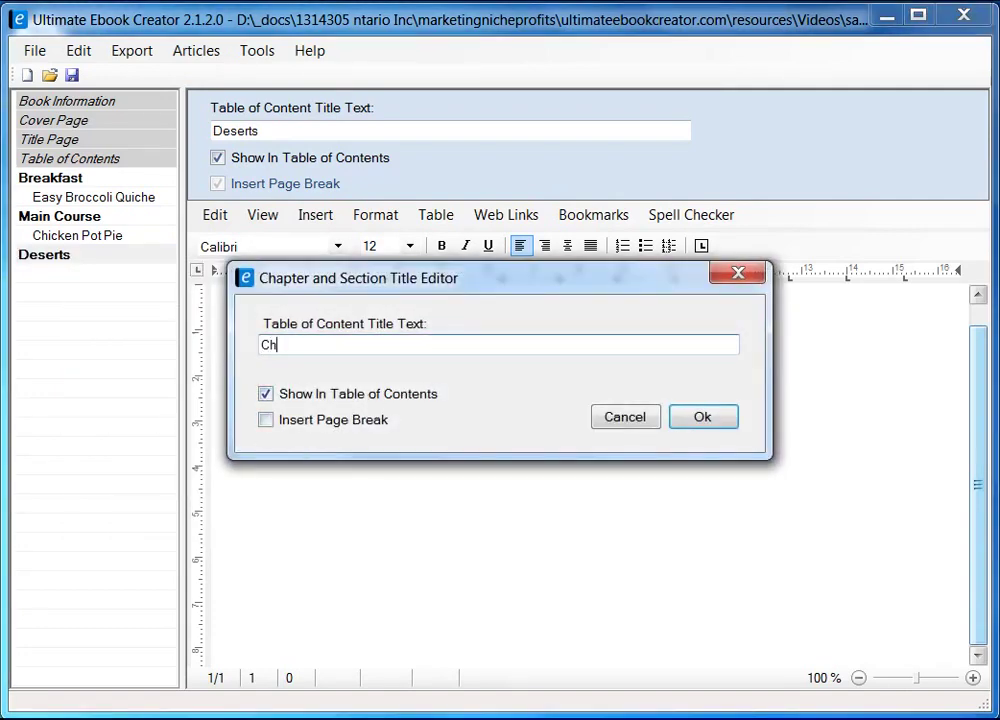
key(alt+Tab)
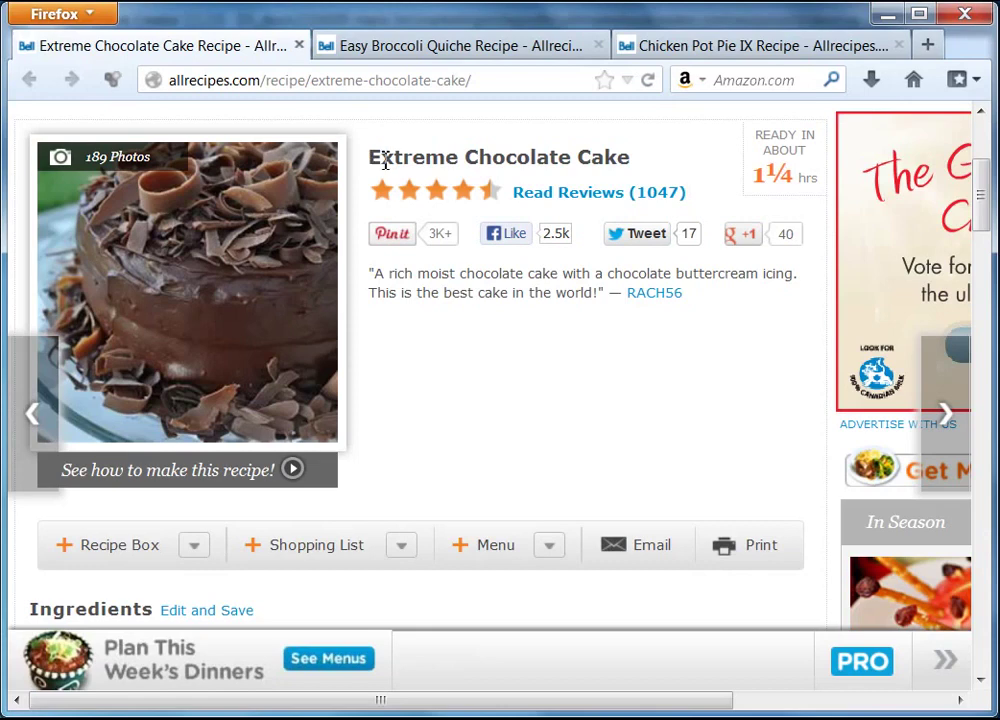
drag(370, 160, 634, 161)
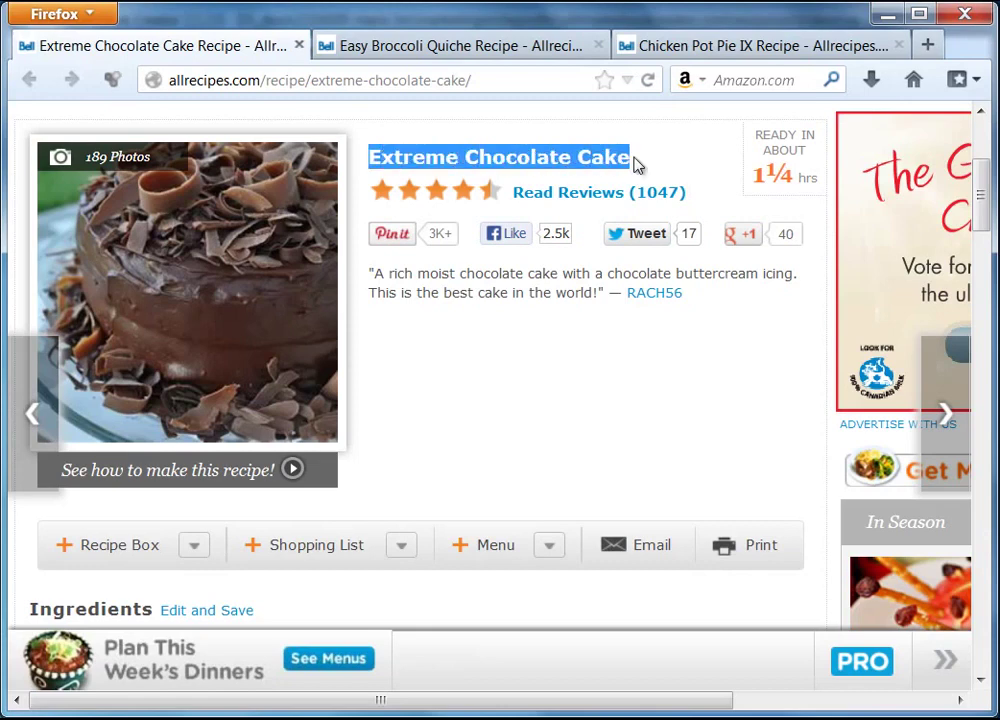
right_click(616, 166)
click(655, 176)
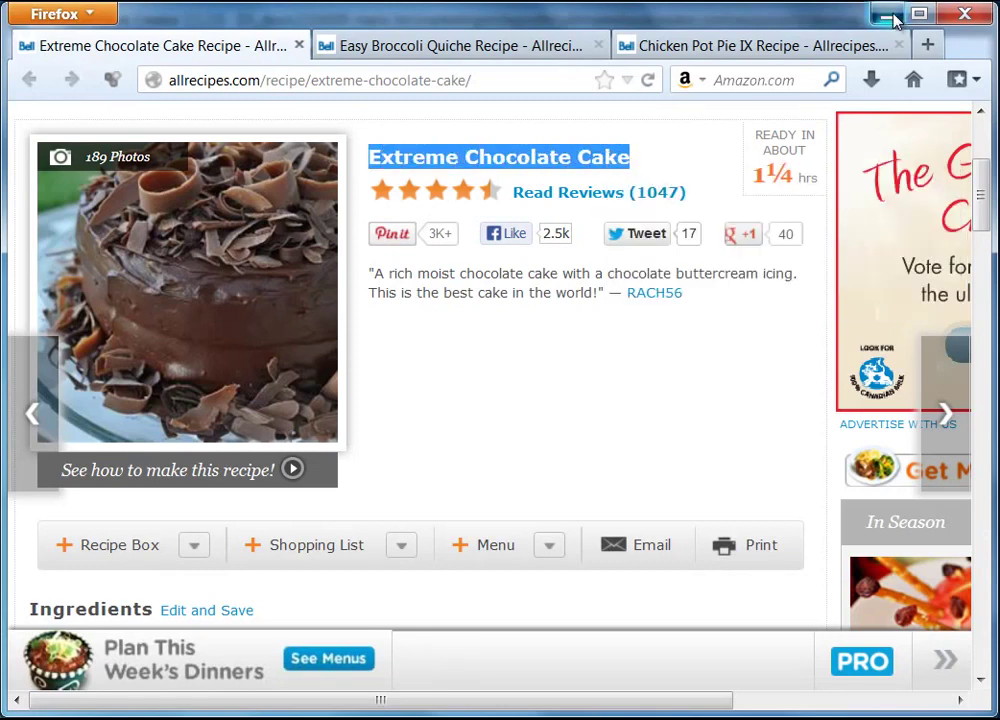
click(886, 14)
double_click(301, 344)
- Paste 'Extreme Chocolate Cake' as the section title and create it with Insert Page Break ticked
right_click(305, 346)
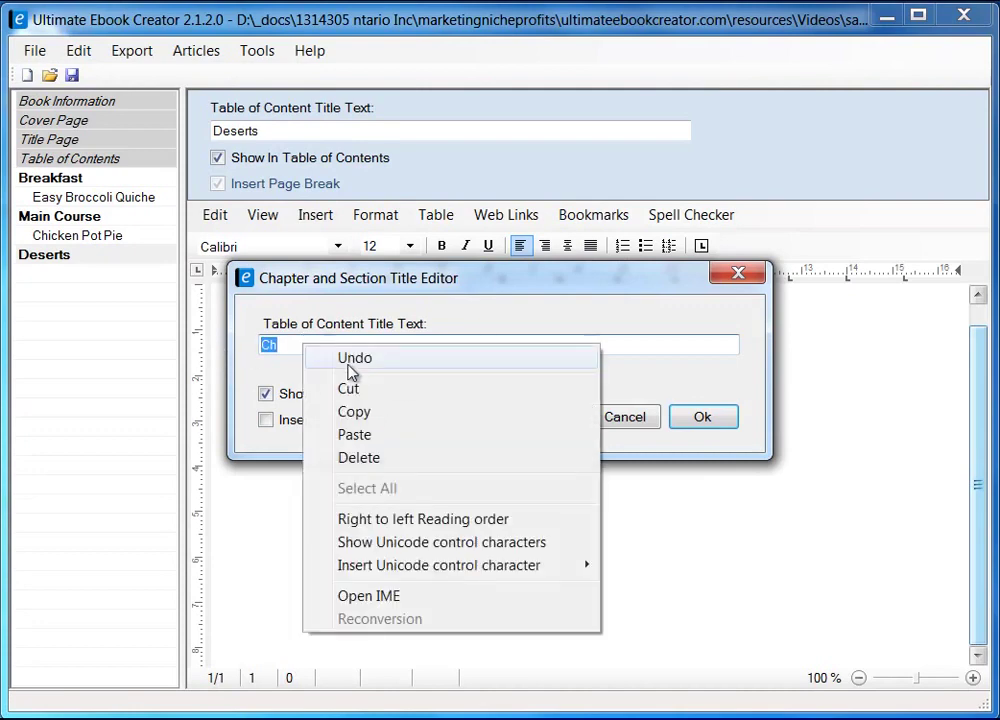
click(370, 432)
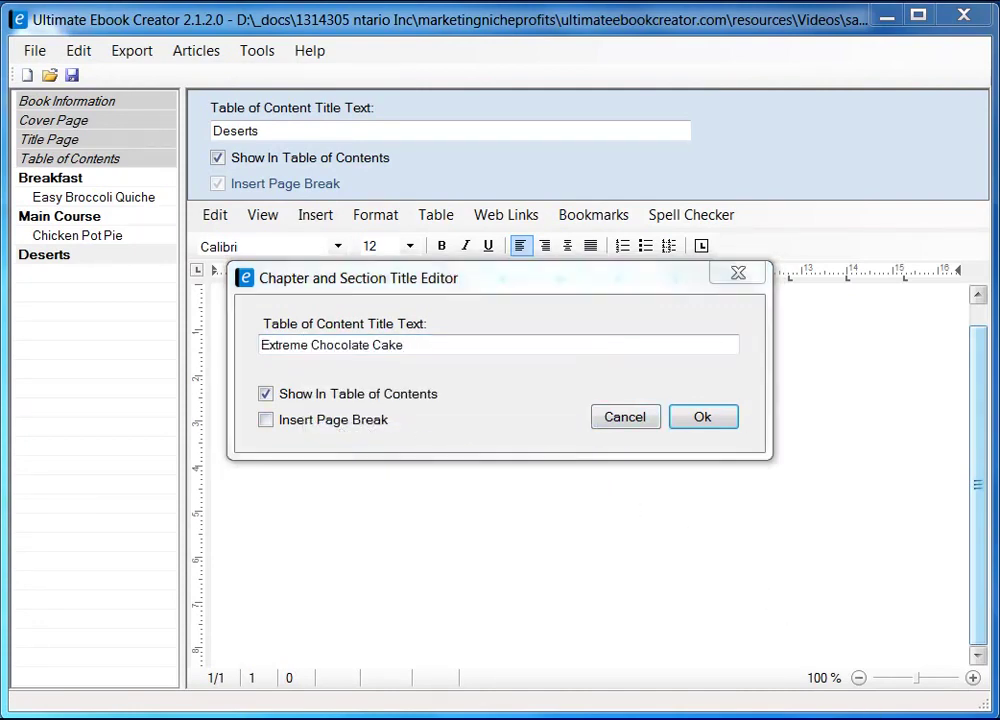
click(266, 420)
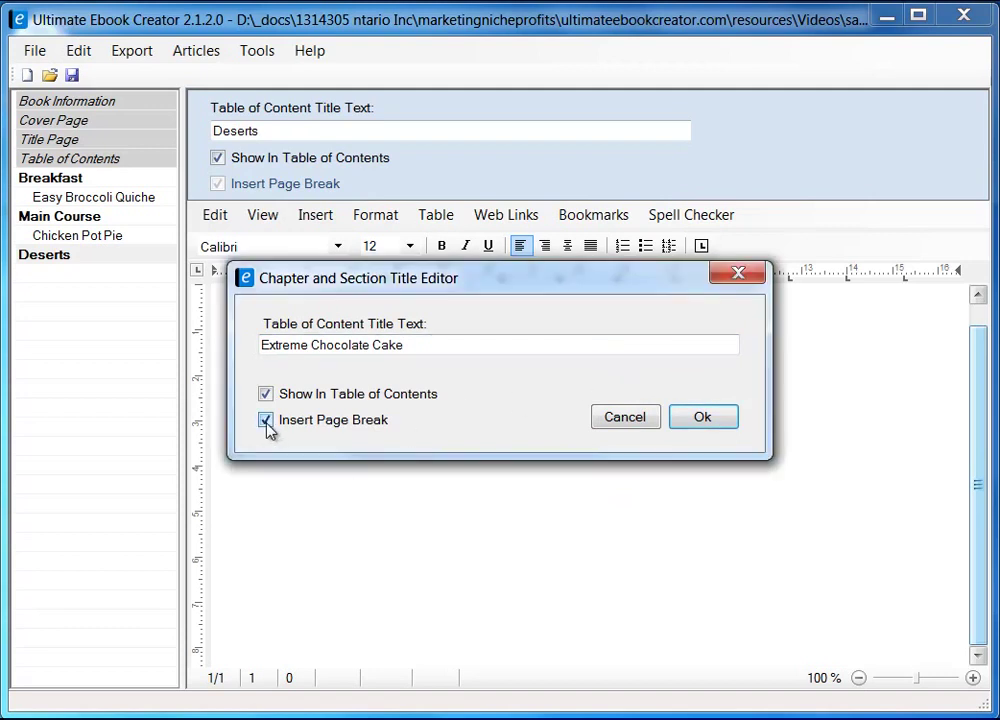
click(700, 418)
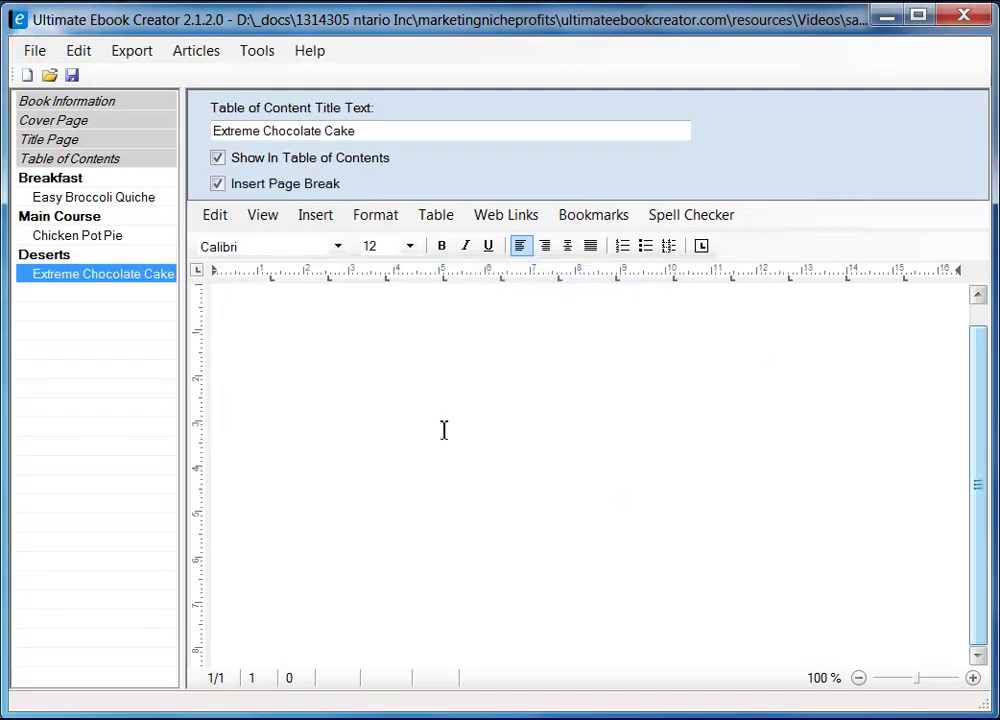
- Switch the empty section page to Page Layout view
click(366, 347)
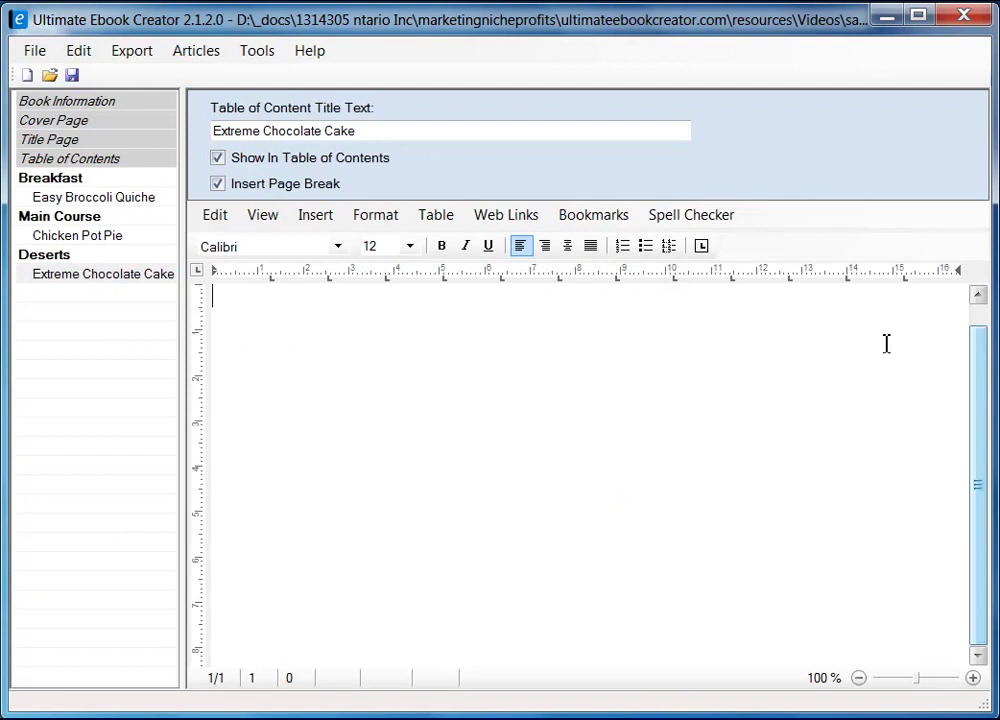
click(263, 215)
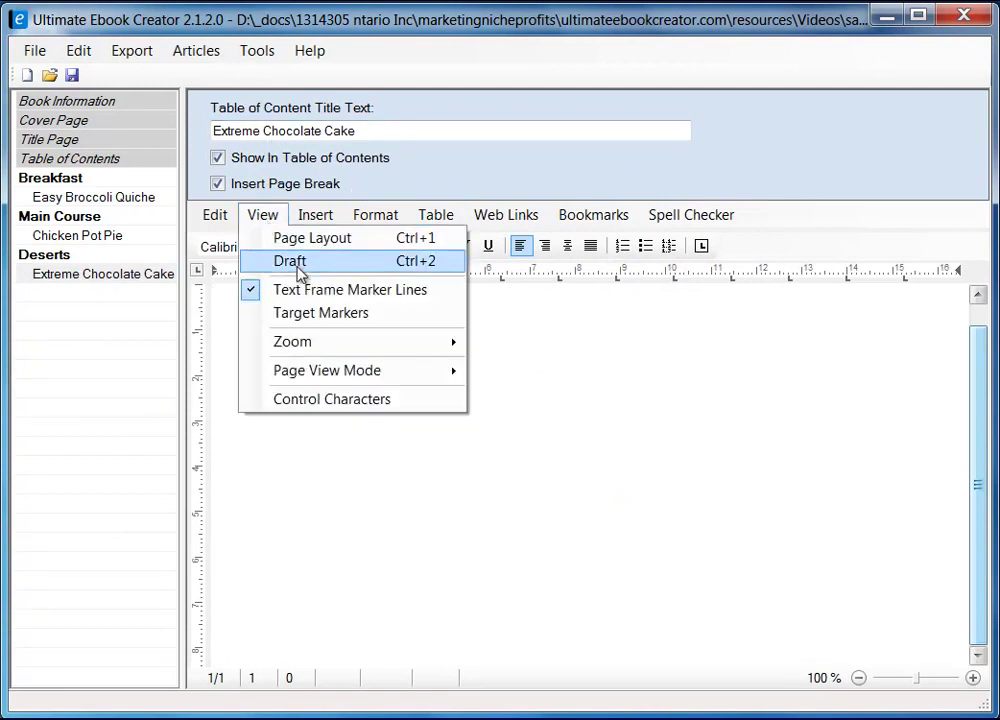
click(308, 244)
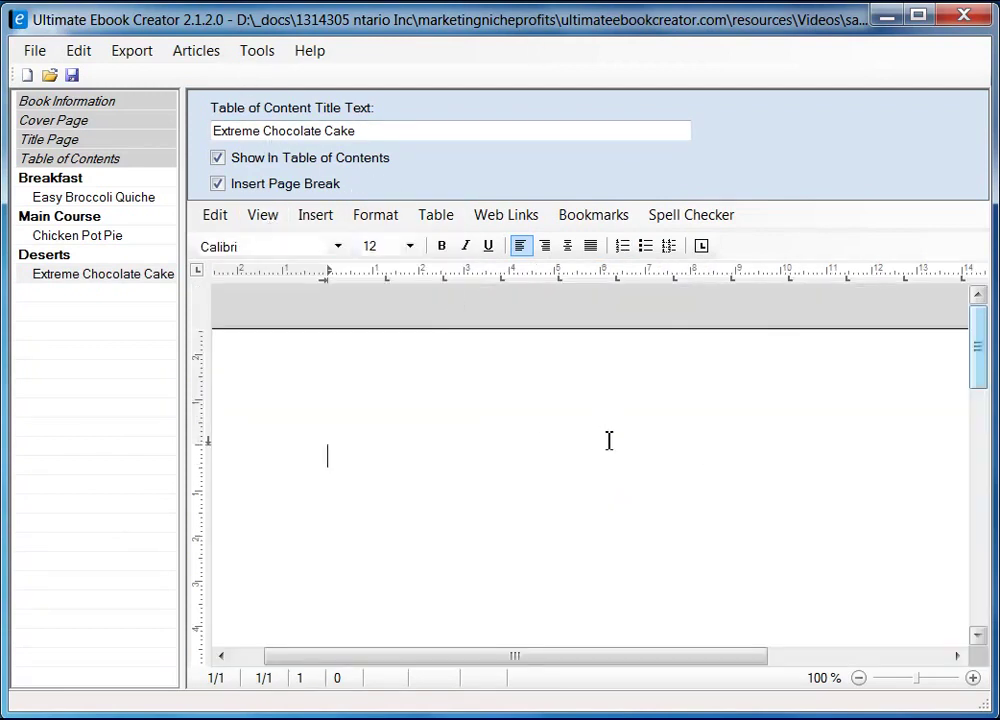
drag(979, 364, 980, 383)
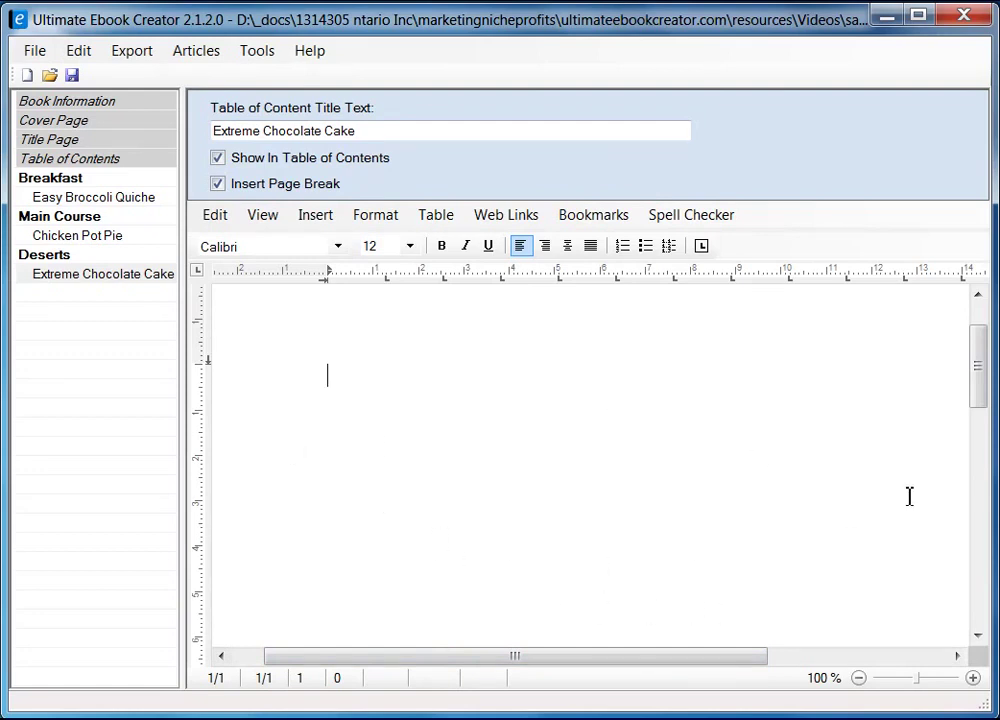
mouse_move(978, 383)
mouse_down()
mouse_move(978, 357)
mouse_move(978, 378)
mouse_up()
- Copy the chocolate cake photo from the Firefox recipe page using Copy Image
click(369, 453)
key(alt+Tab)
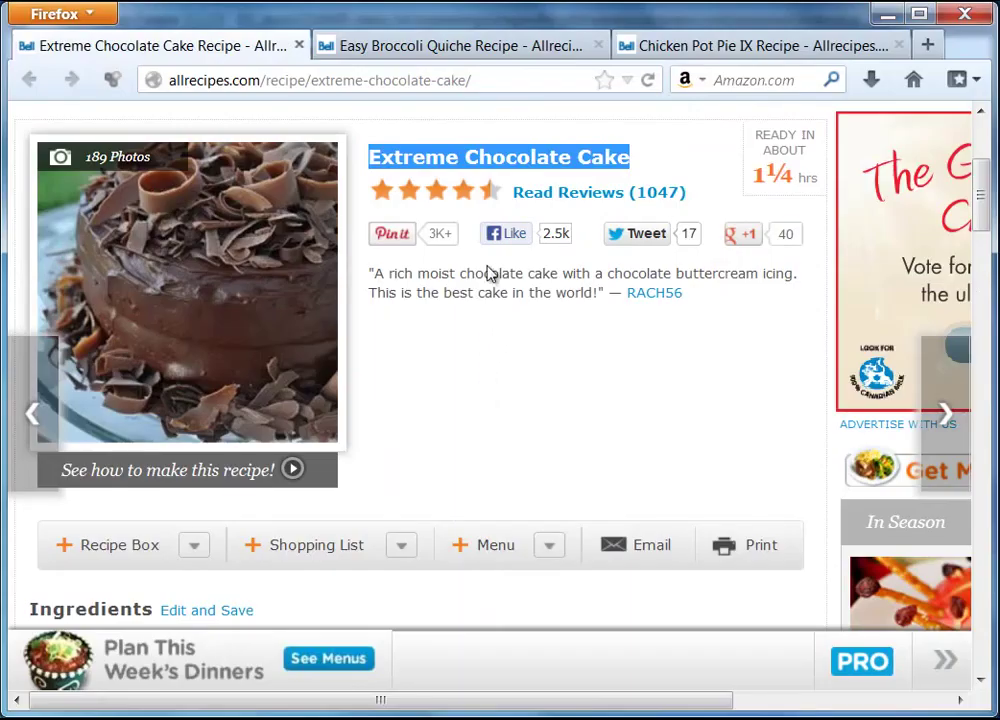
click(192, 246)
right_click(189, 239)
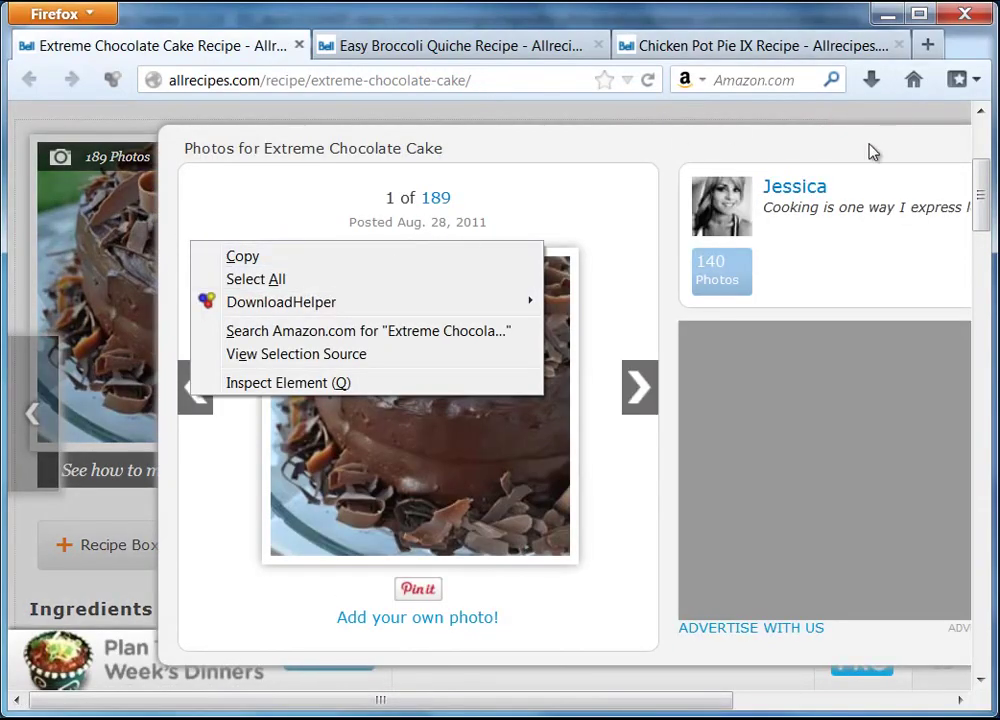
key(Escape)
key(ctrl+a)
drag(598, 700, 855, 697)
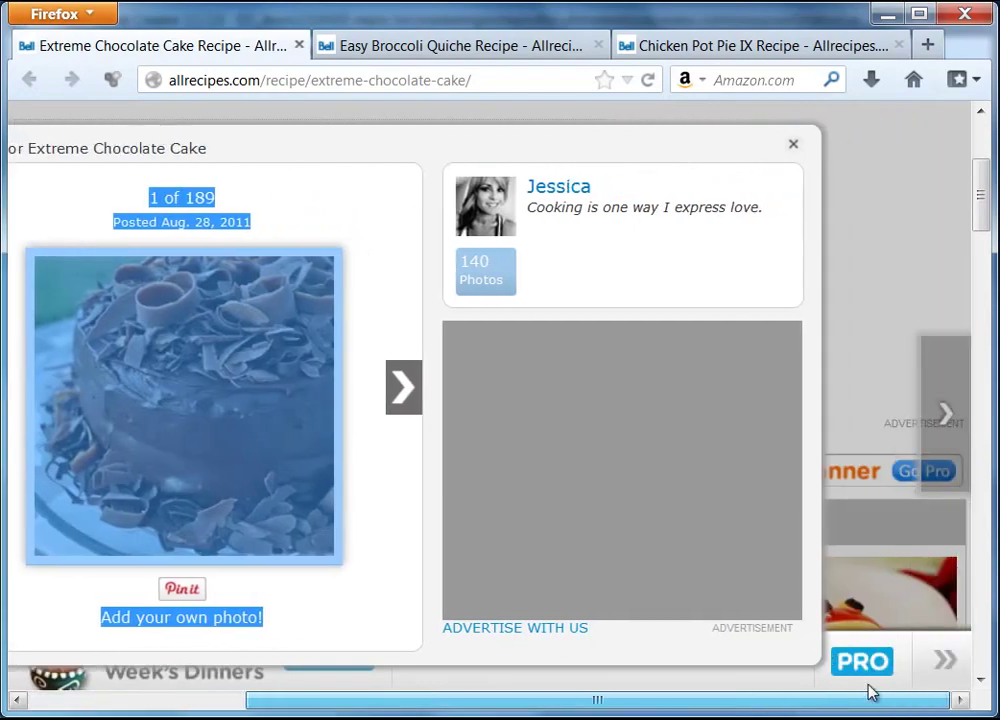
click(797, 145)
drag(668, 712, 364, 710)
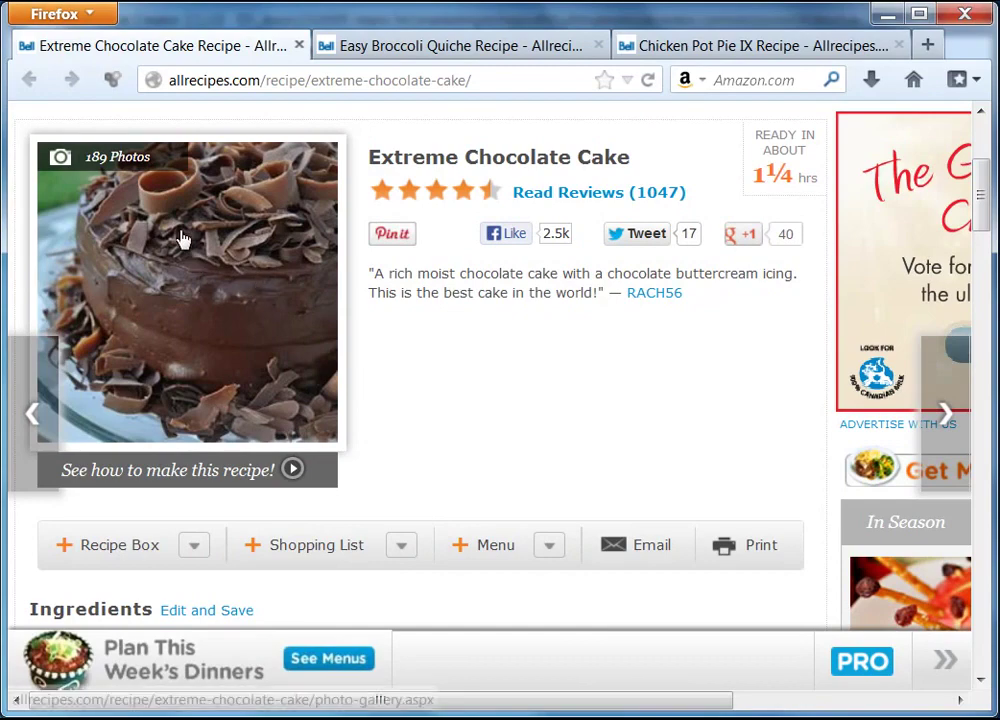
right_click(182, 238)
click(272, 422)
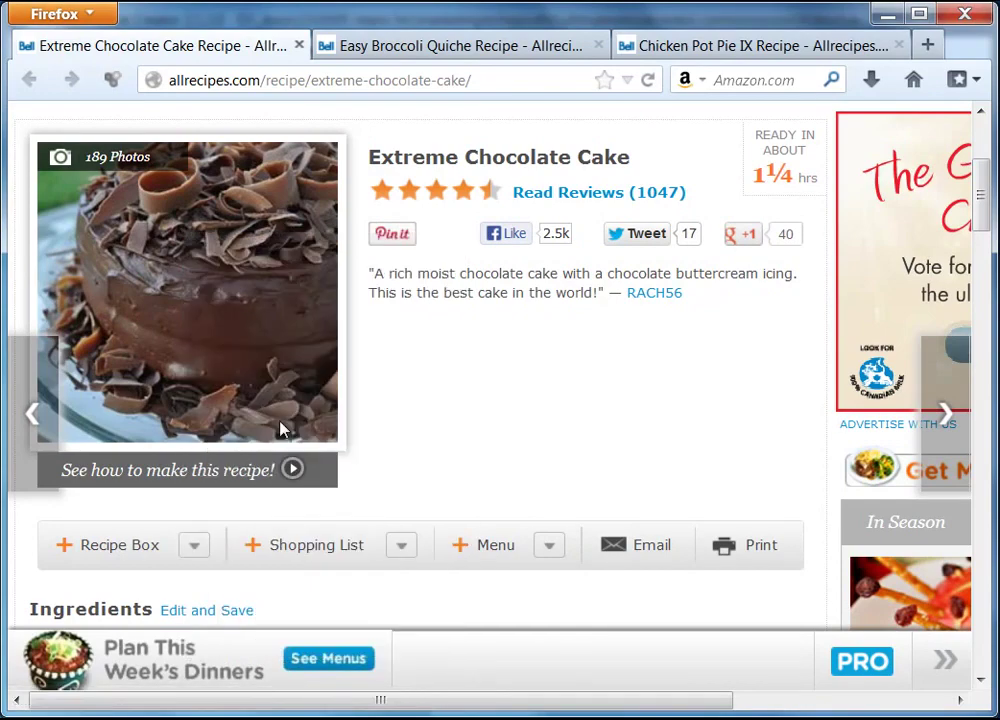
click(887, 14)
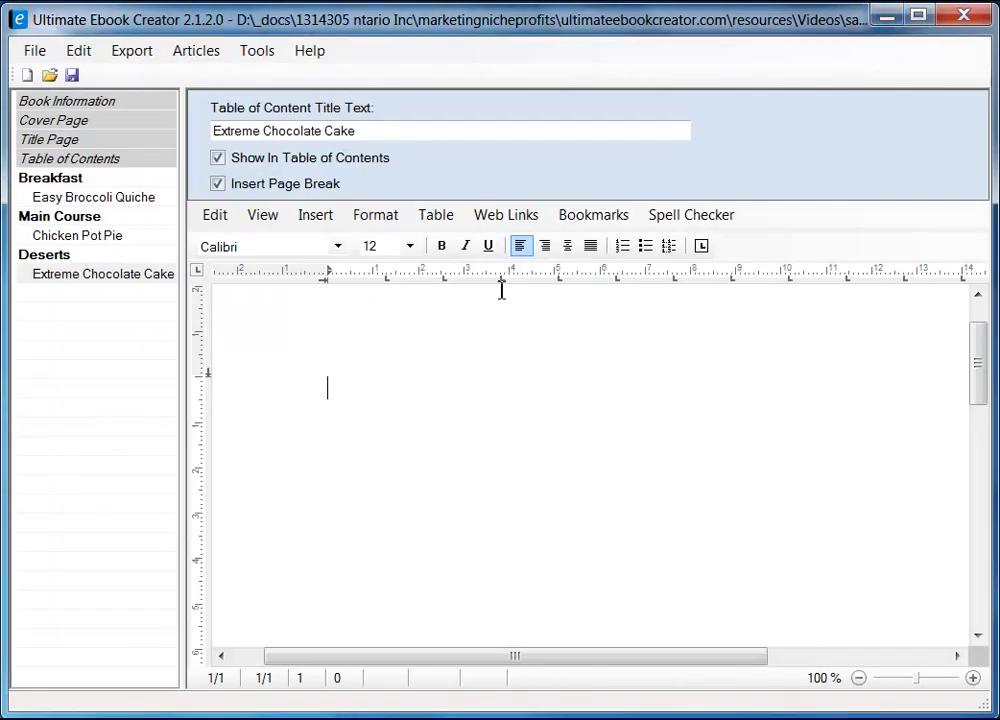
- Paste the copied cake photo into the empty Extreme Chocolate Cake page
right_click(355, 386)
mouse_move(574, 443)
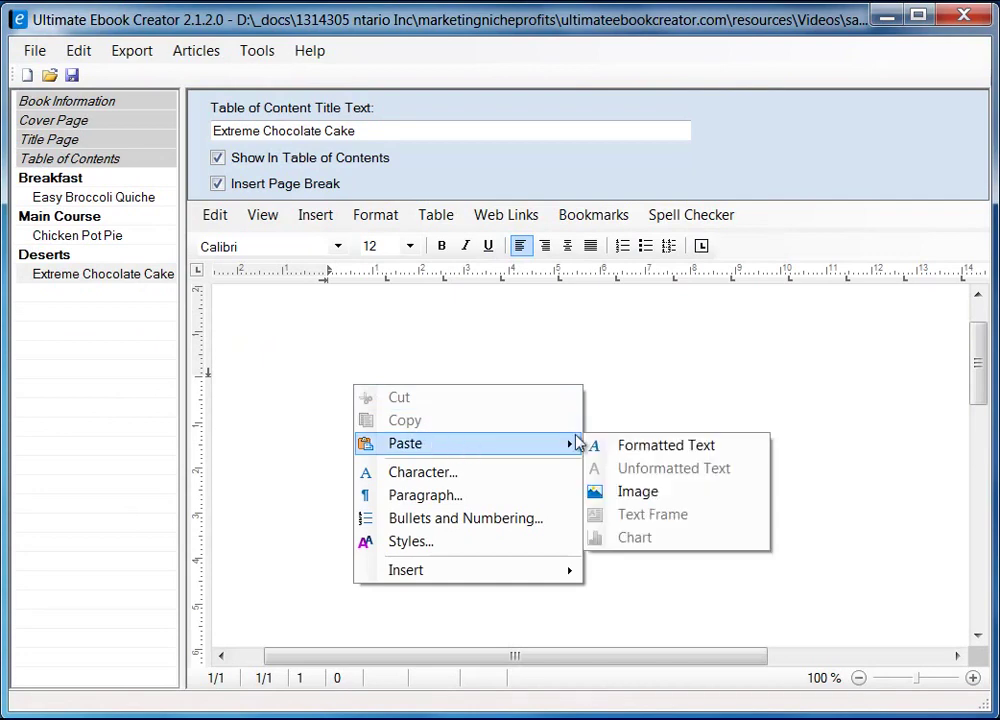
click(632, 498)
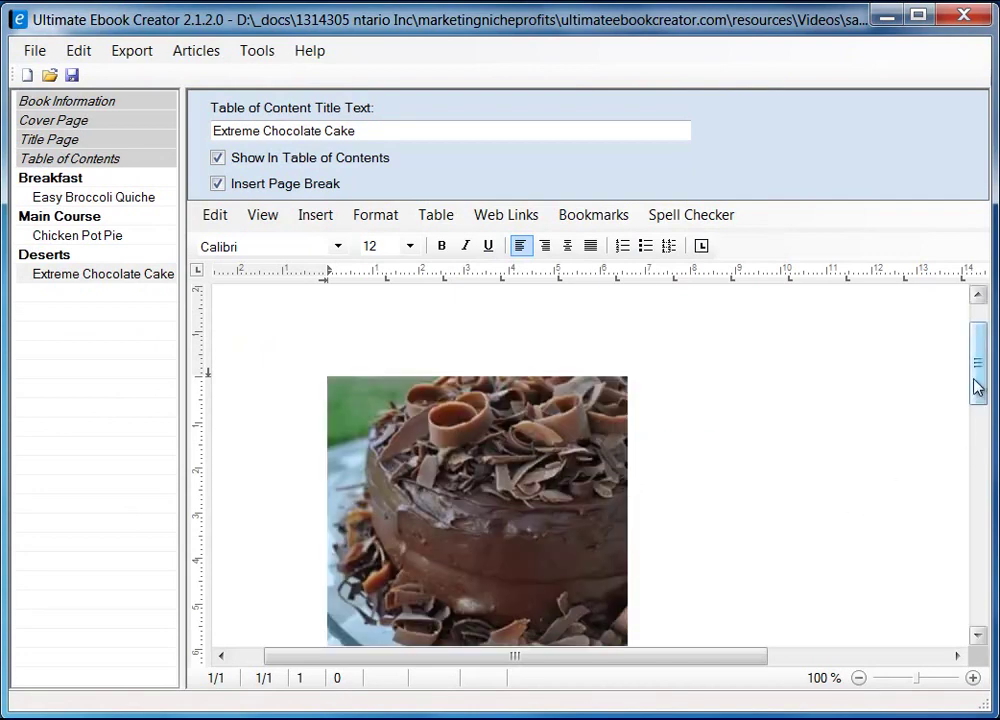
scroll(977, 390, down, 2)
- Give the cake photo Square text wrapping
click(595, 401)
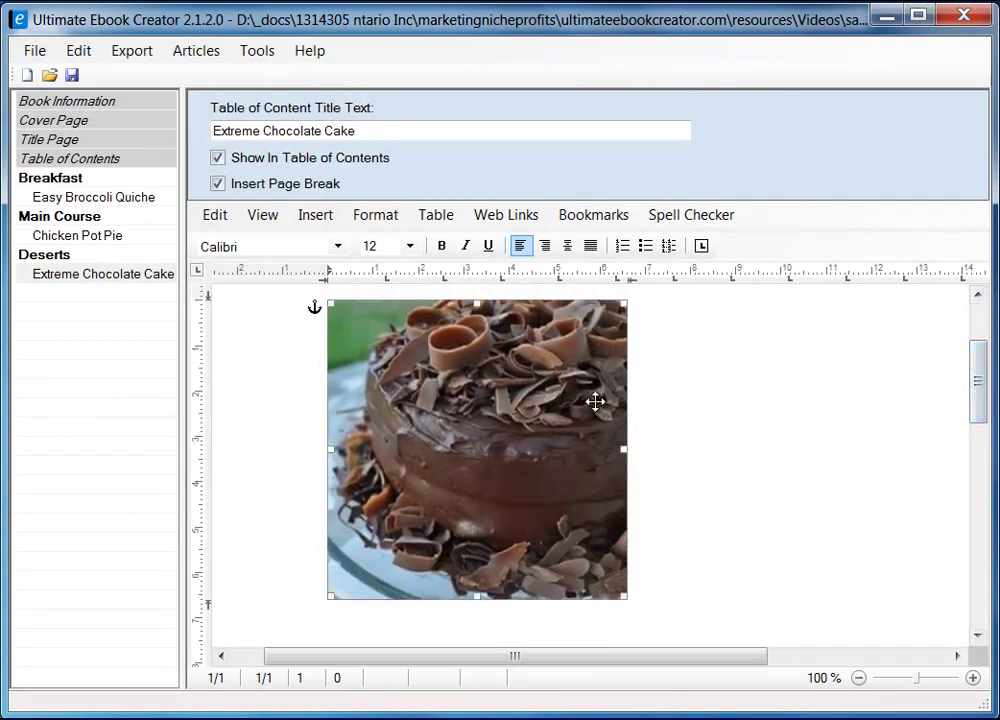
right_click(579, 402)
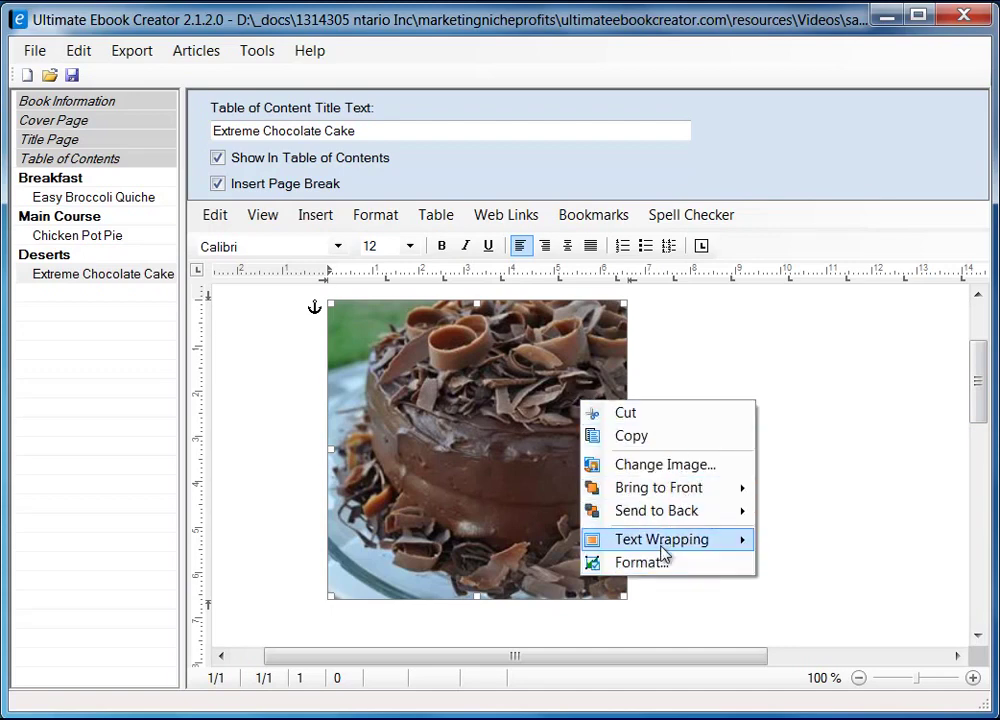
mouse_move(665, 542)
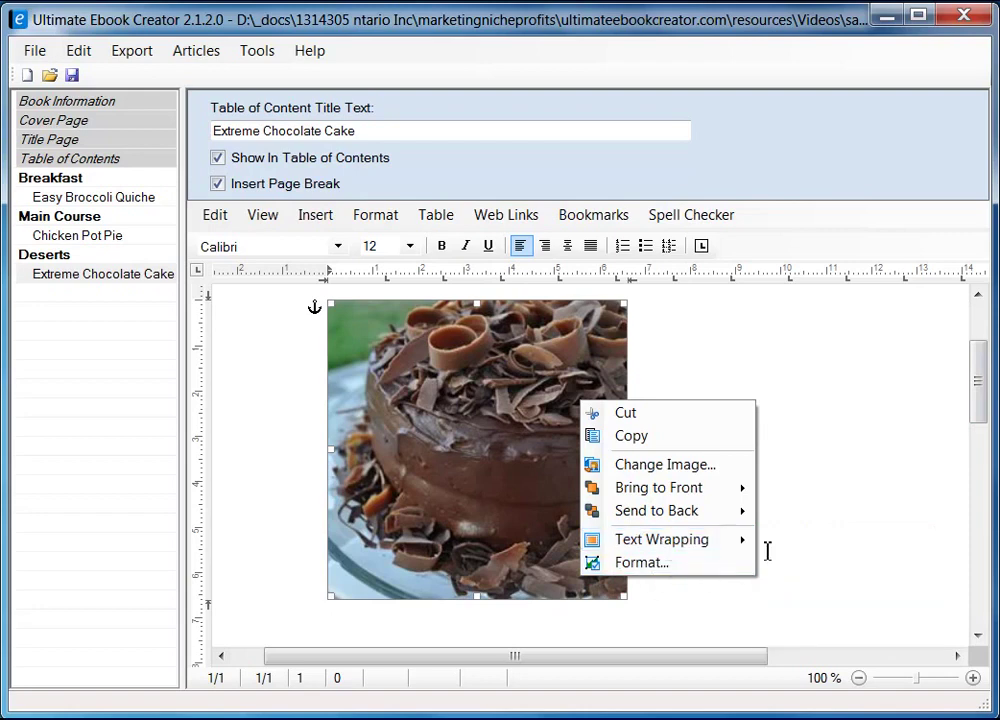
click(650, 566)
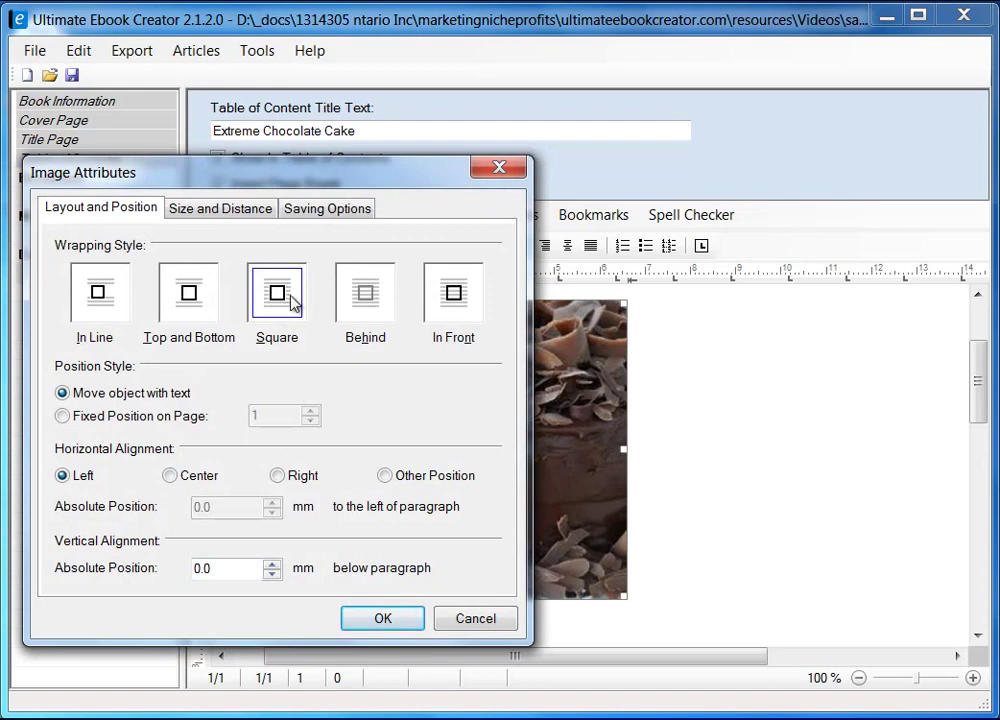
click(395, 625)
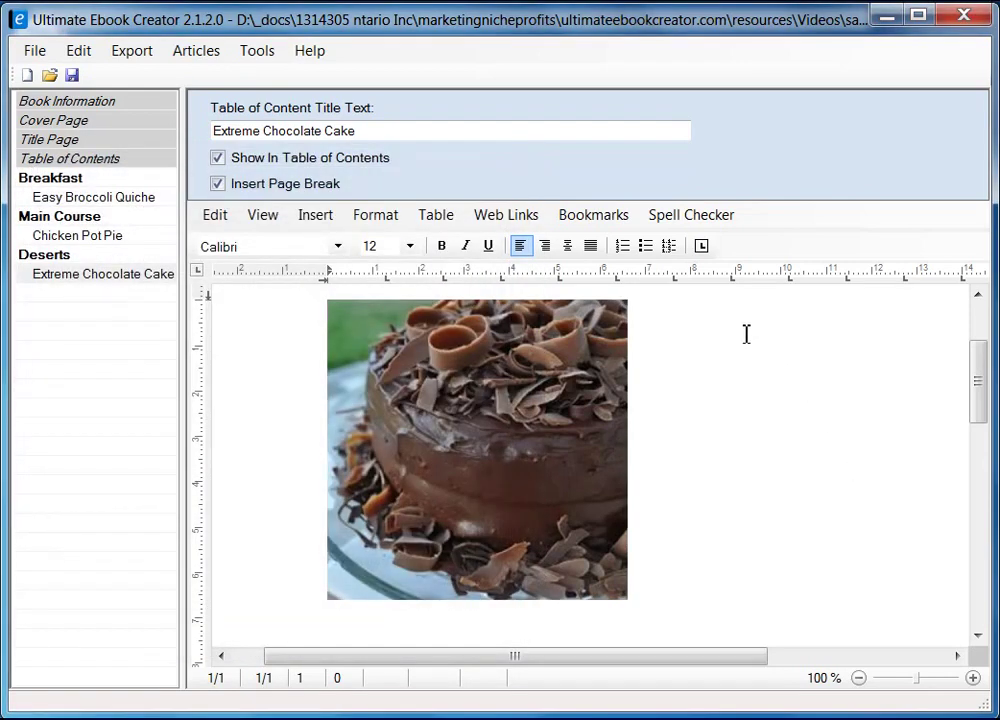
scroll(746, 334, up, 2)
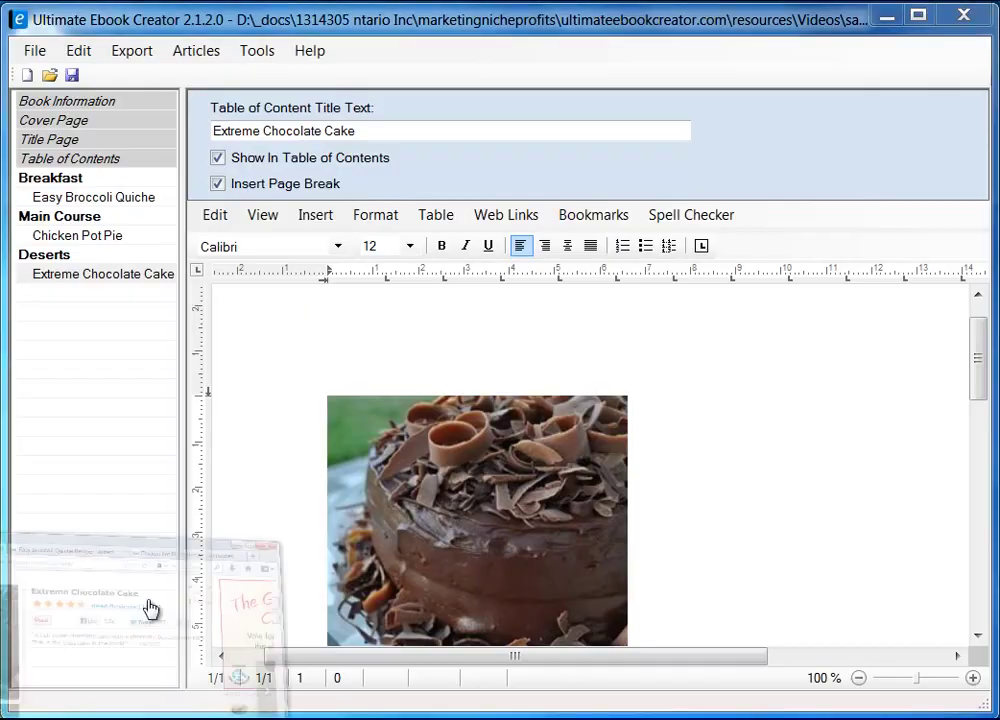
- Copy the 'Extreme Chocolate Cake' title from Firefox and paste it beside the photo
key(alt+Tab)
drag(370, 164, 632, 172)
right_click(621, 168)
click(672, 178)
key(alt+Tab)
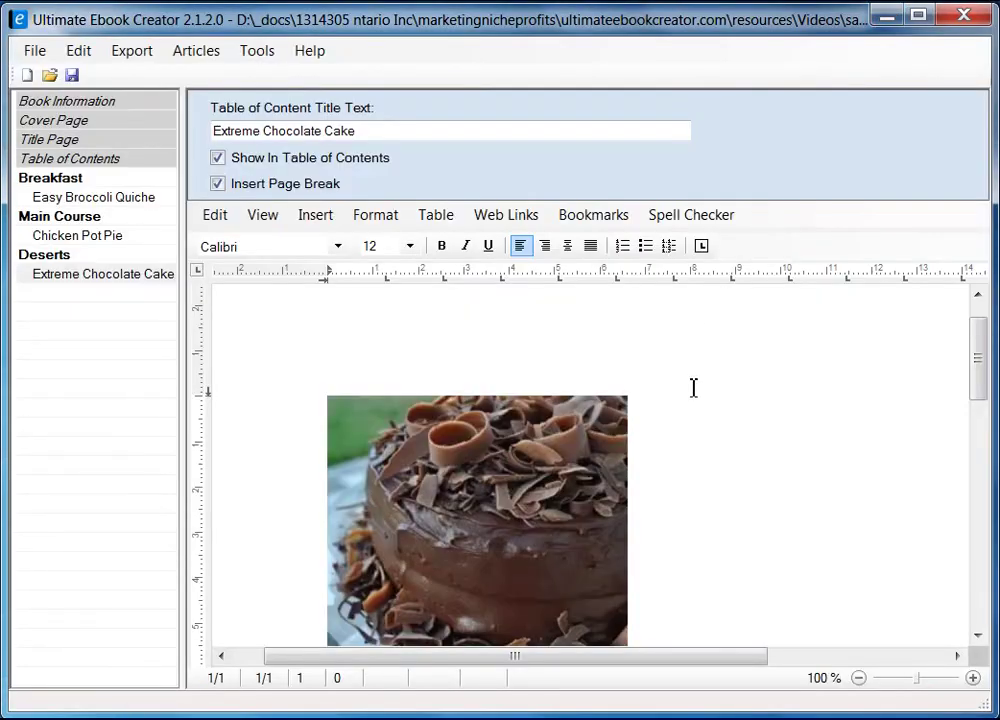
right_click(696, 403)
mouse_move(761, 463)
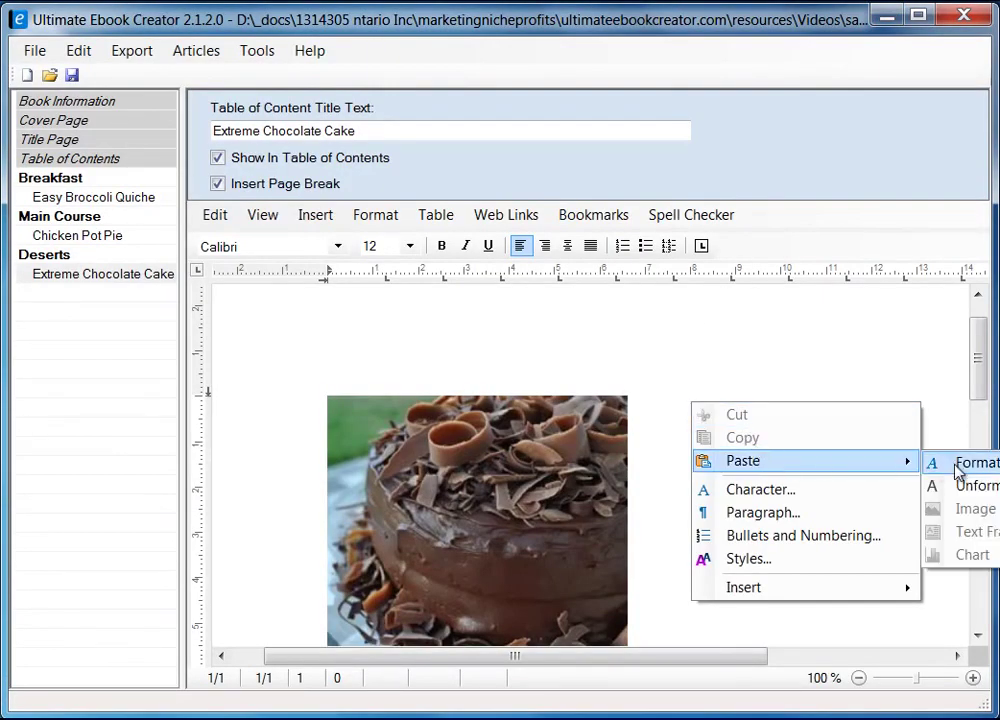
click(959, 480)
- Set the photo's right-side text distance to 5 mm
click(538, 509)
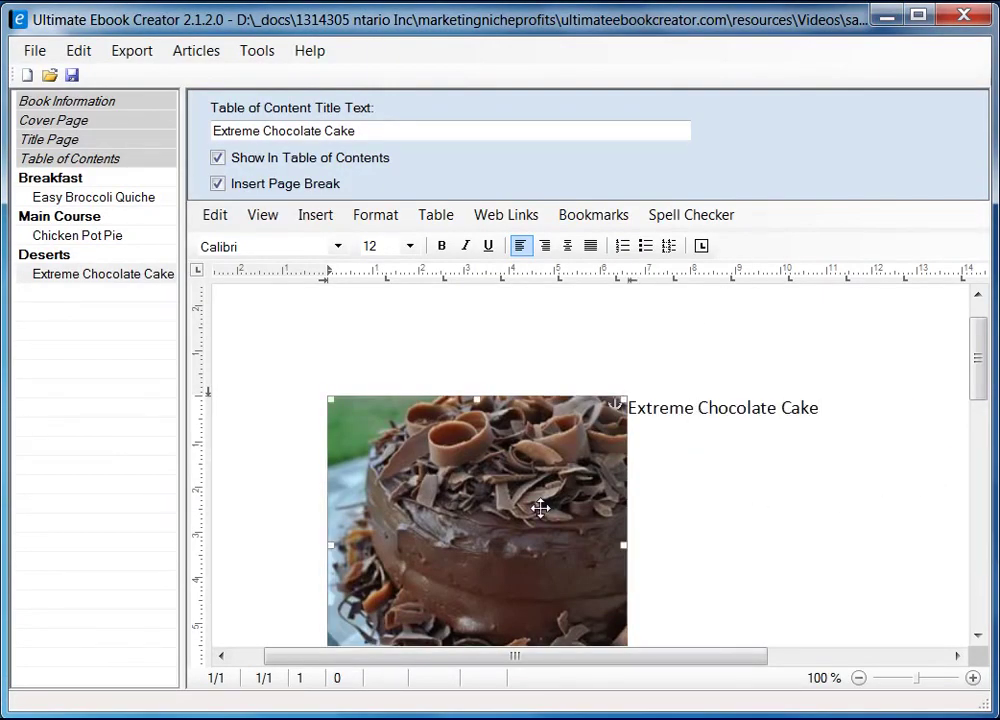
right_click(531, 508)
click(622, 667)
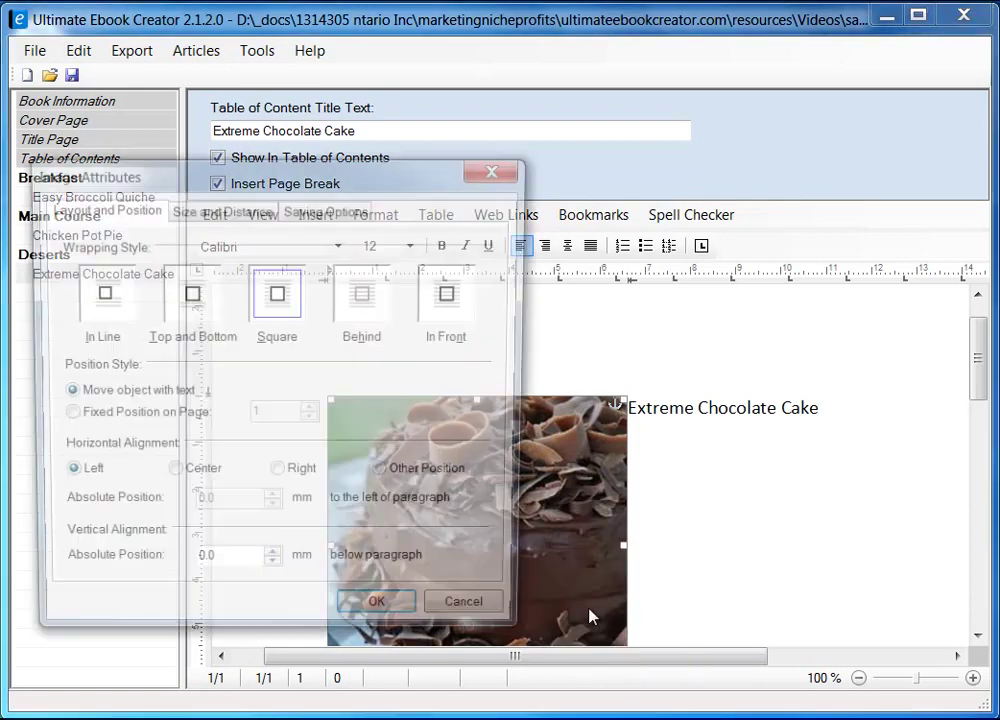
click(232, 204)
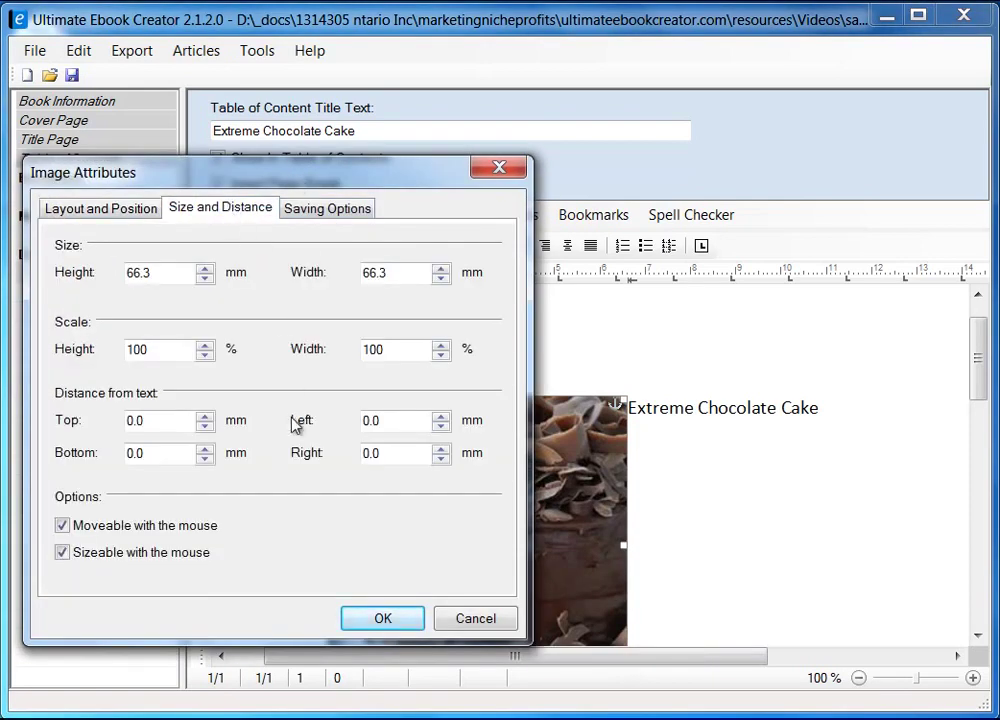
drag(415, 457, 270, 460)
text(5)
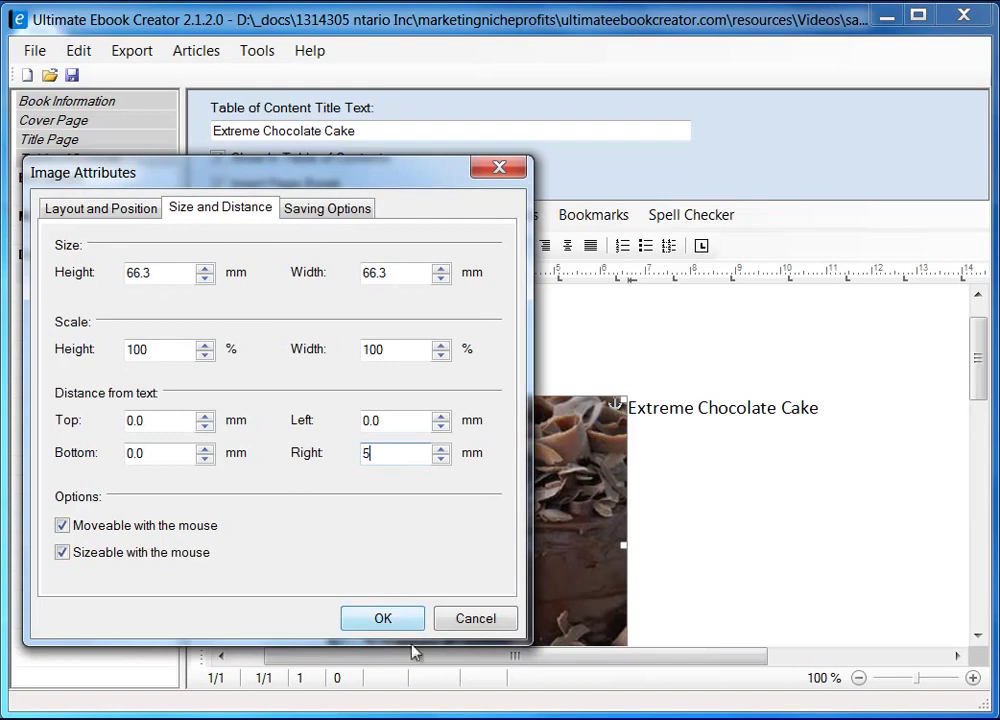
click(383, 619)
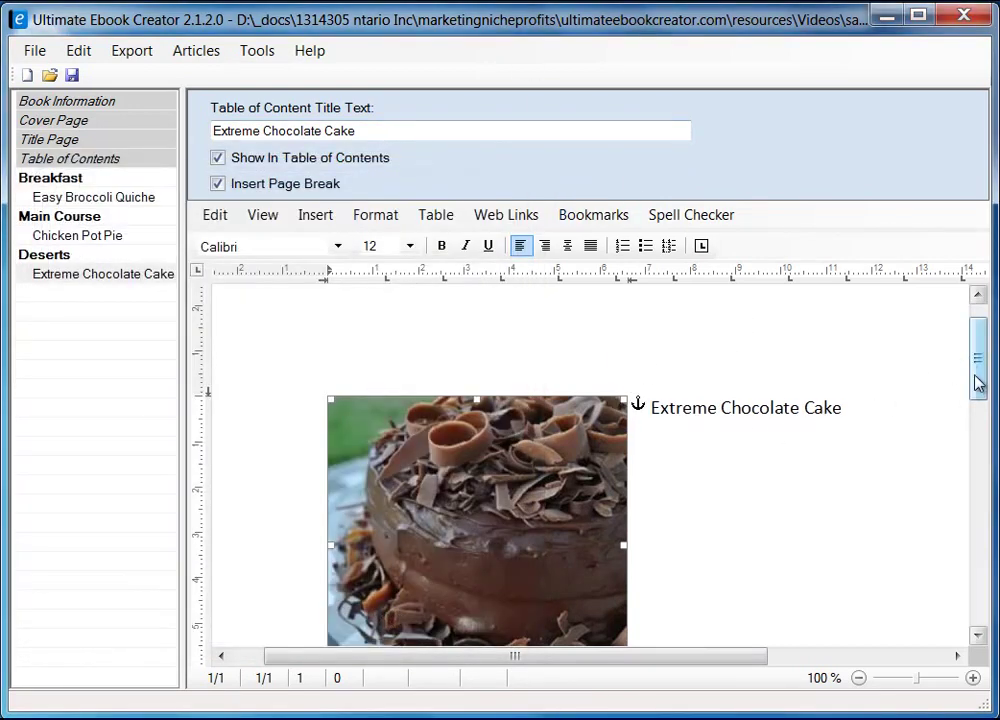
drag(975, 391, 980, 402)
click(850, 350)
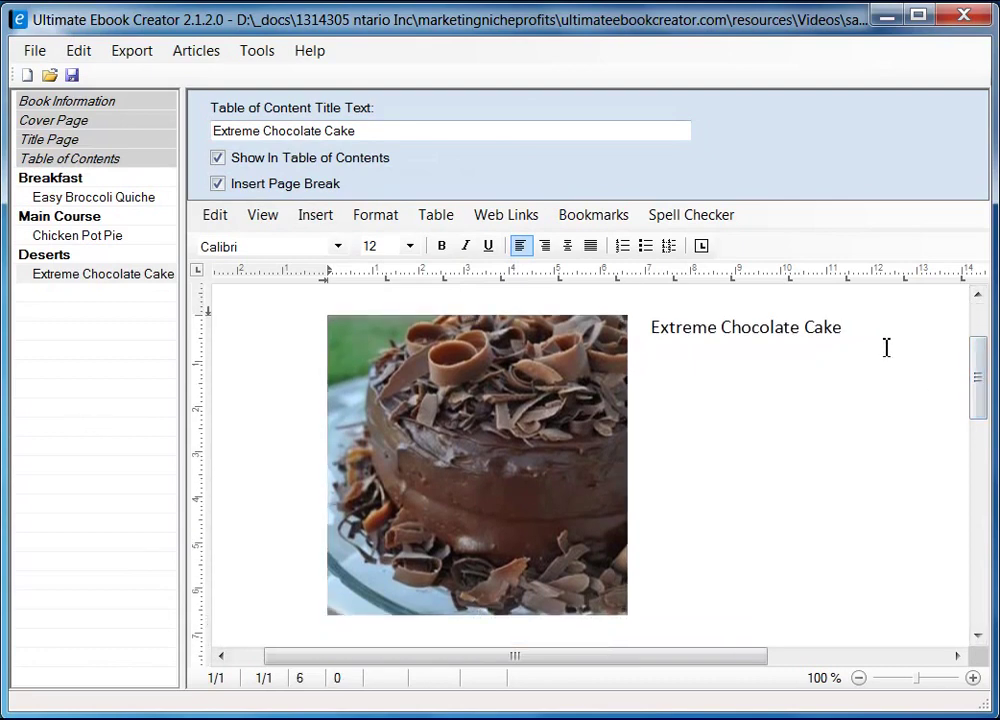
- Type an 'Ingredient' heading below the cake photo and start a new line
scroll(862, 380, down, 2)
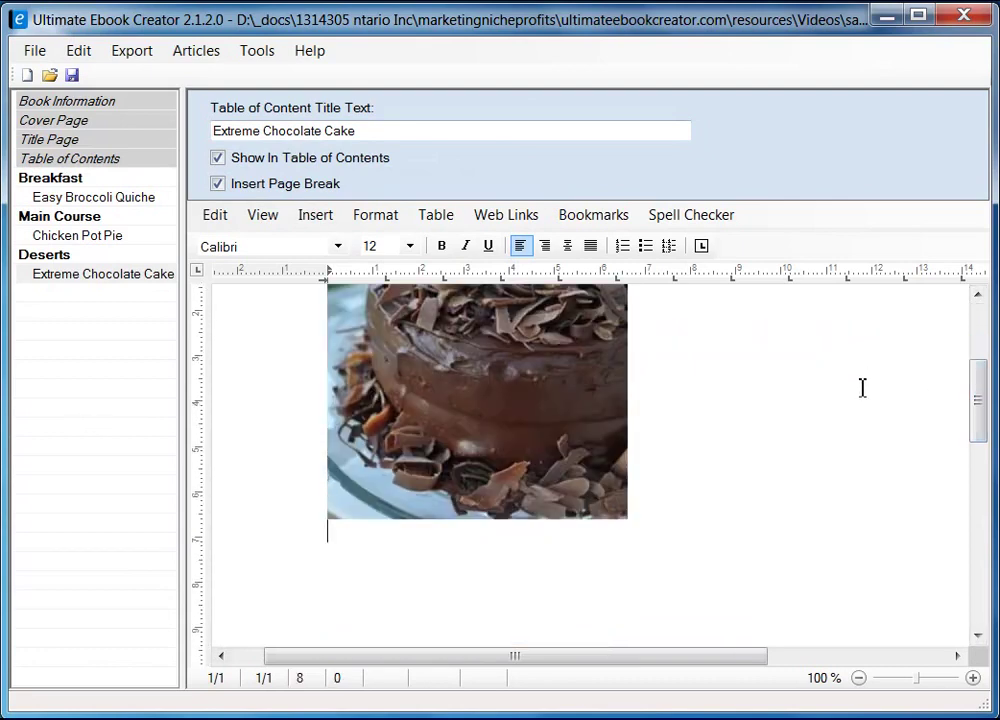
scroll(630, 430, up, 3)
scroll(470, 440, down, 4)
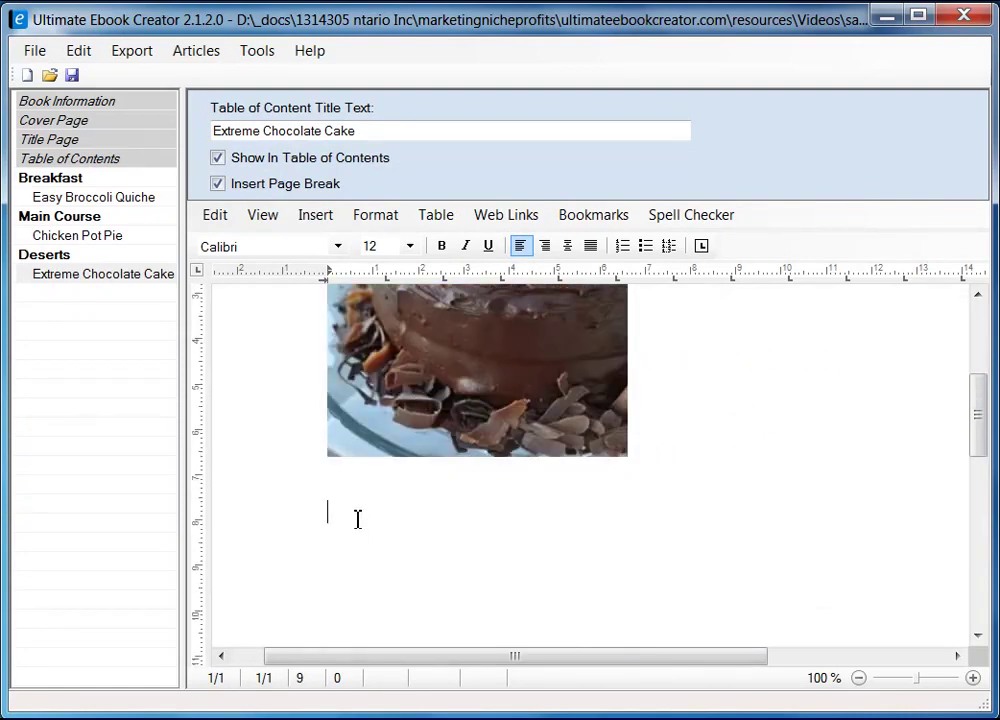
text(ngredient)
key(Return)
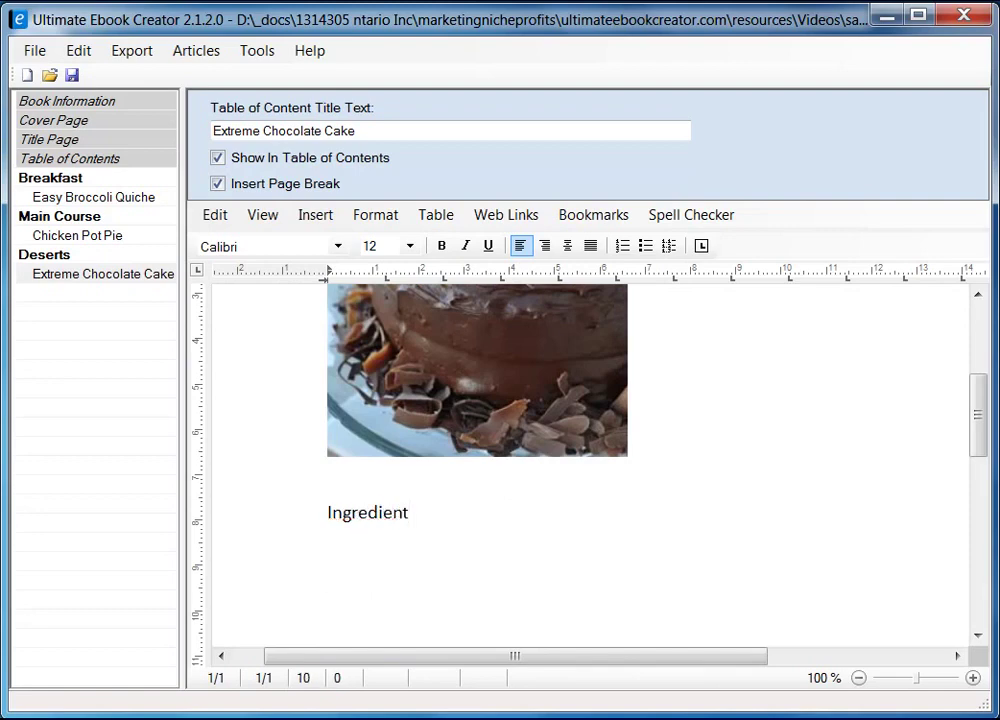
key(alt+Tab)
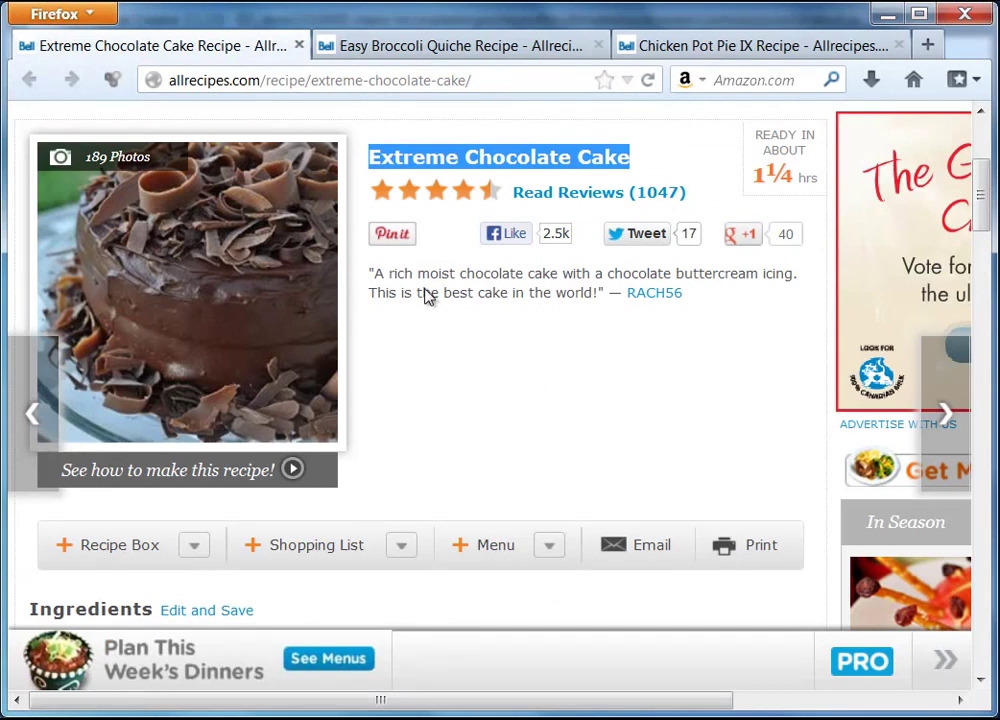
- Copy the quoted cake description under the recipe title in Firefox
drag(370, 273, 607, 304)
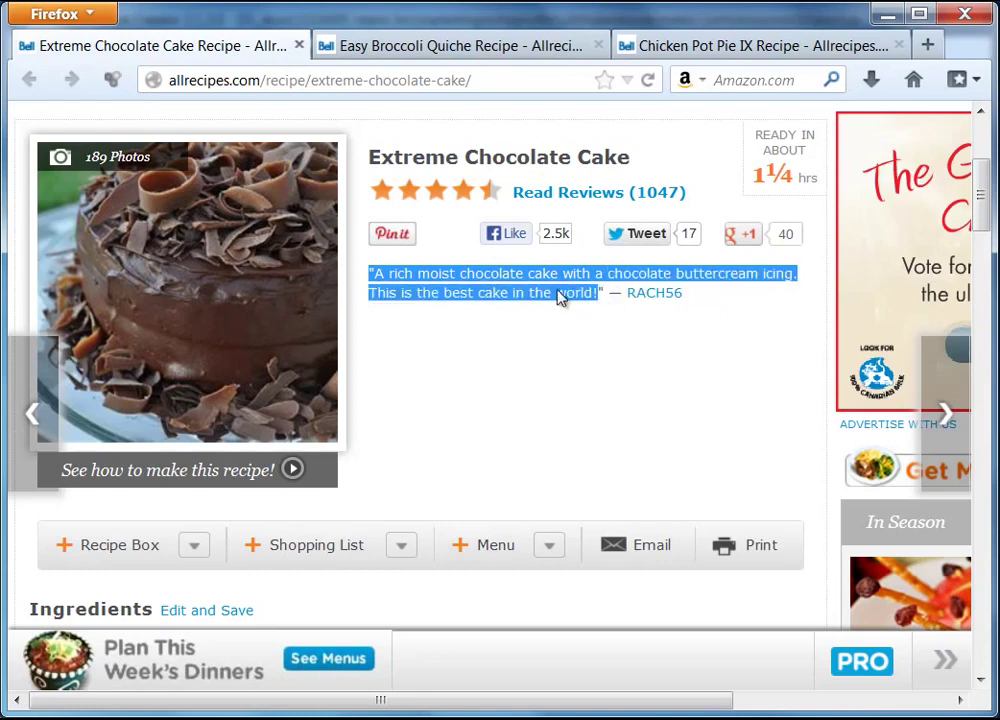
right_click(538, 292)
click(590, 307)
key(alt+Tab)
scroll(855, 404, up, 5)
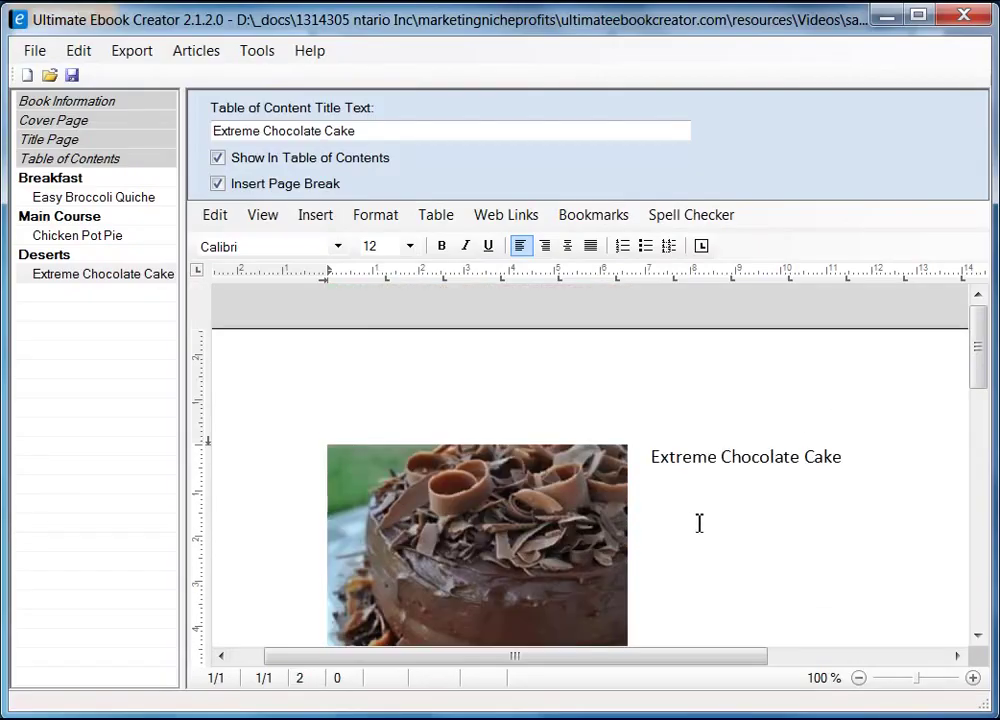
- Paste the quoted description as plain text beneath the title and fix its line break
click(849, 457)
right_click(688, 520)
mouse_move(759, 578)
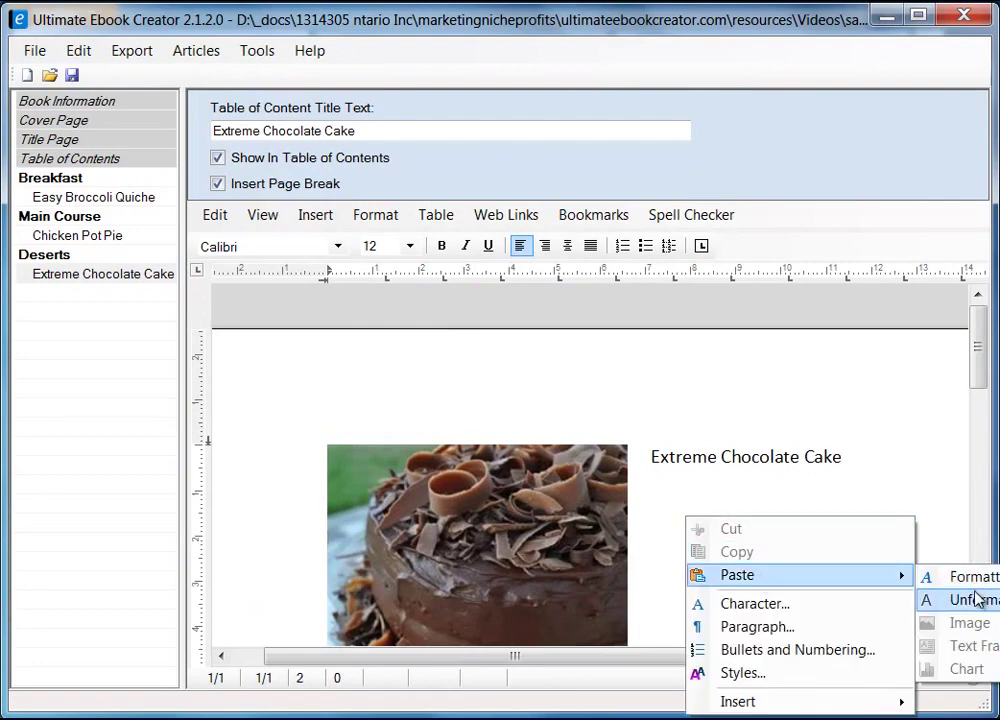
click(976, 598)
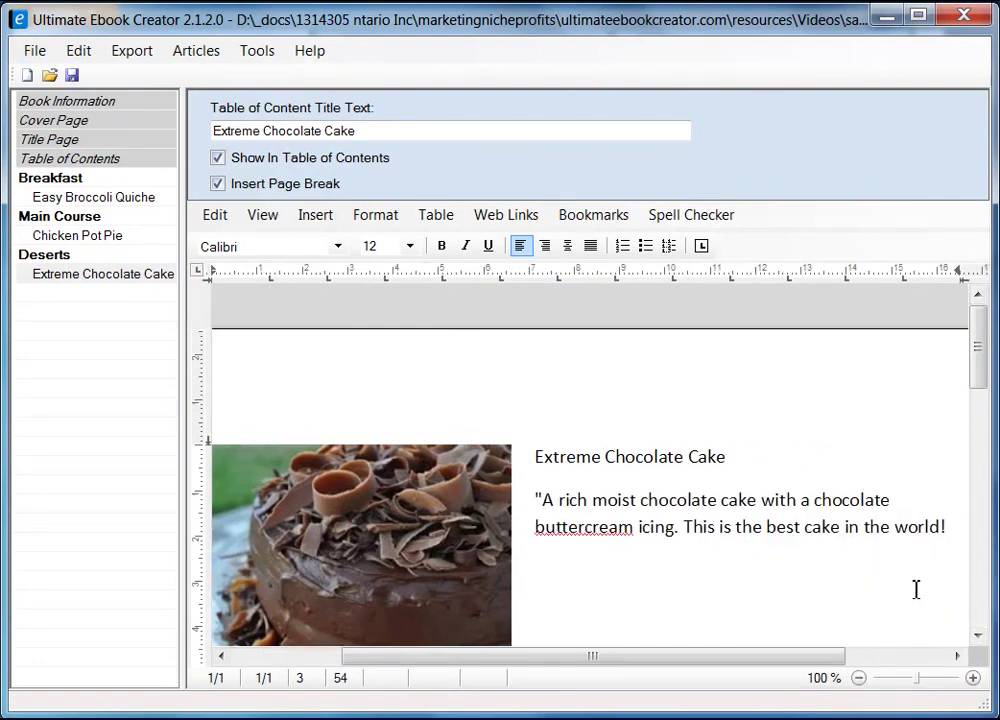
click(586, 532)
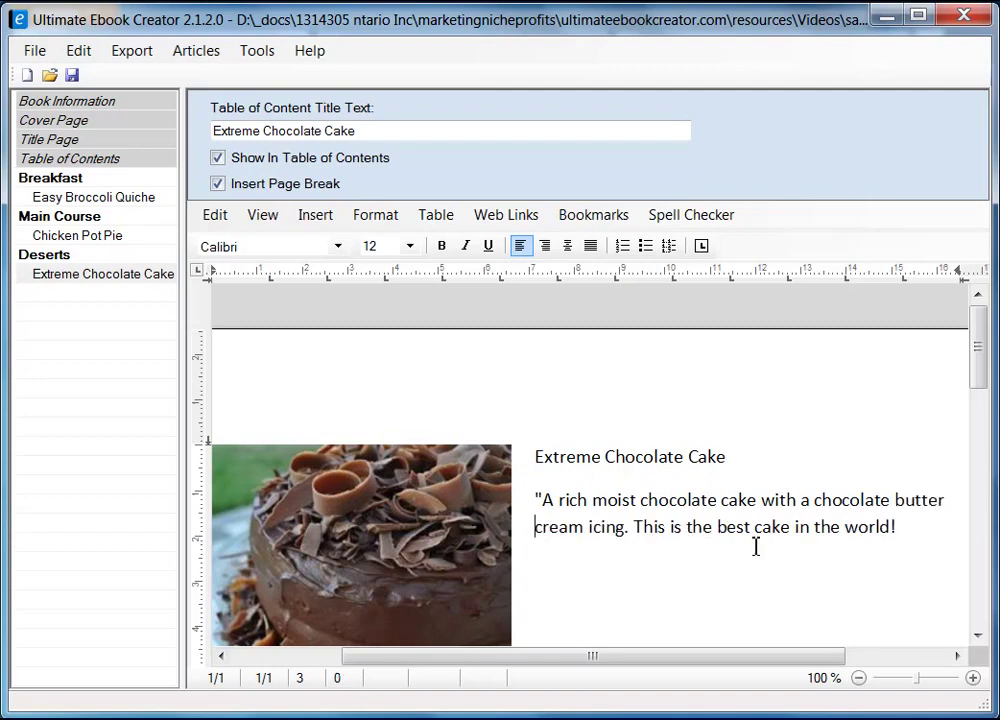
drag(978, 373, 980, 393)
click(922, 475)
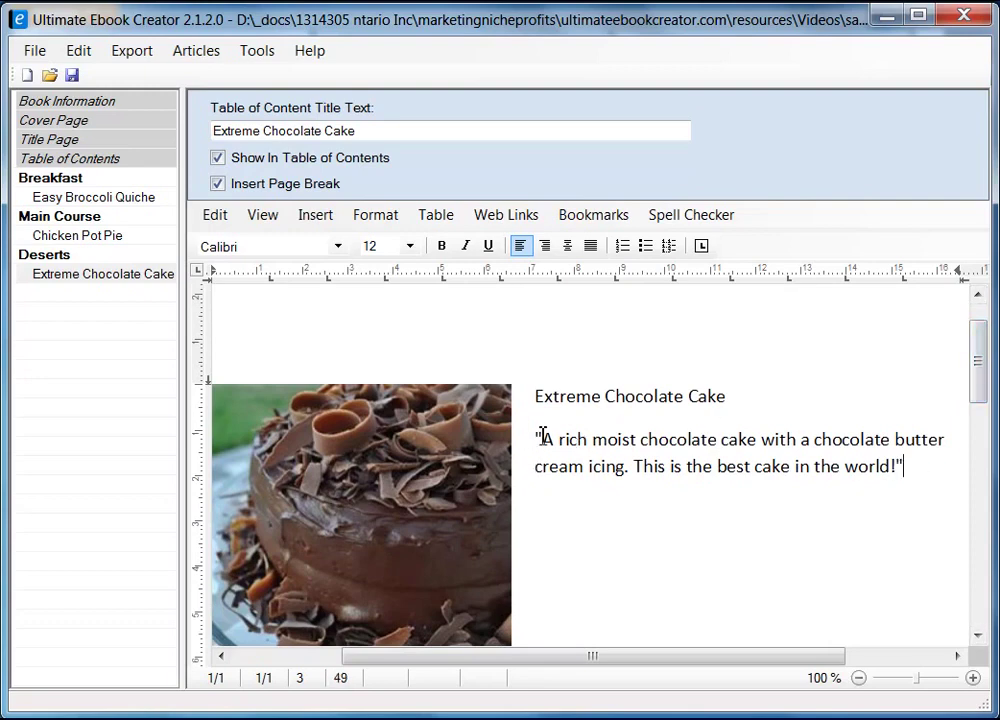
- Italicize the whole quoted description paragraph, then select the Extreme Chocolate Cake title
drag(538, 436, 924, 471)
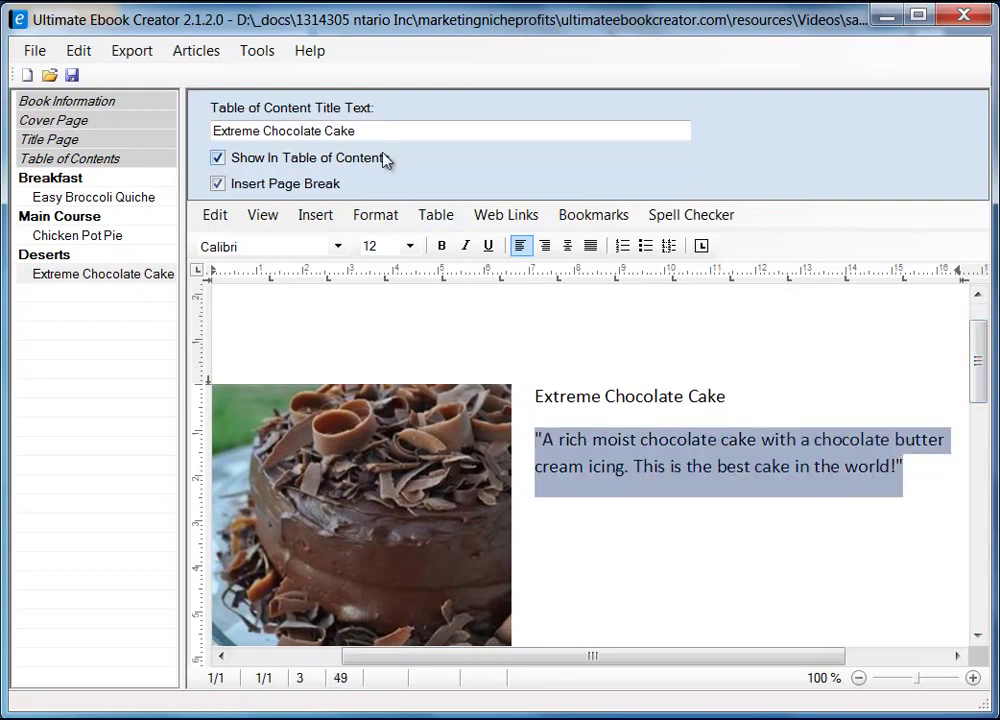
click(465, 245)
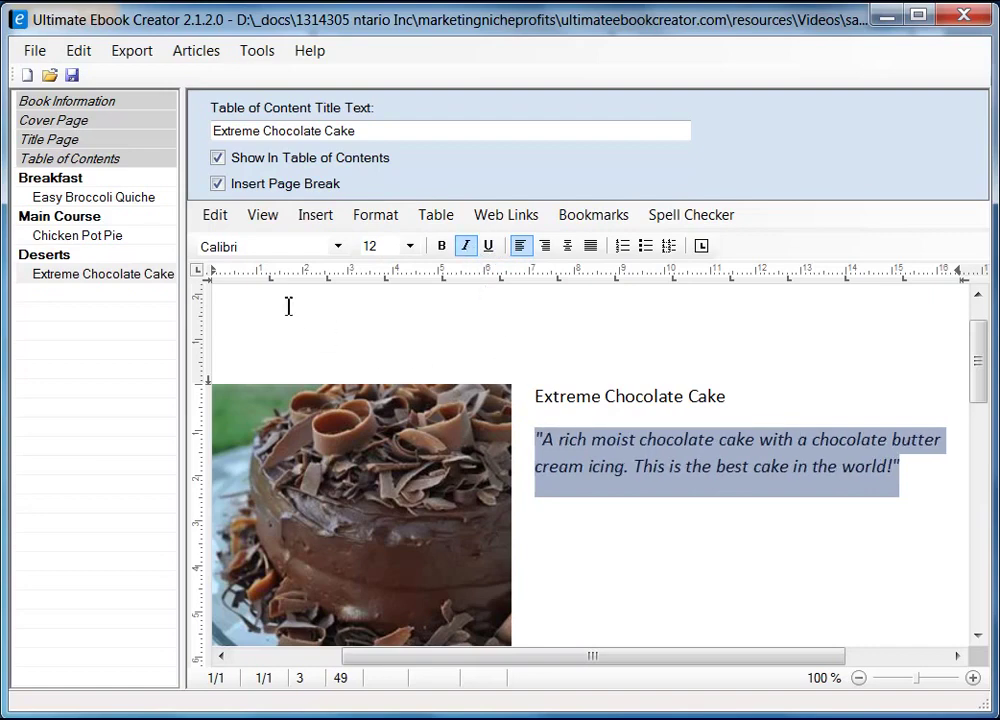
click(536, 397)
shift+click(727, 396)
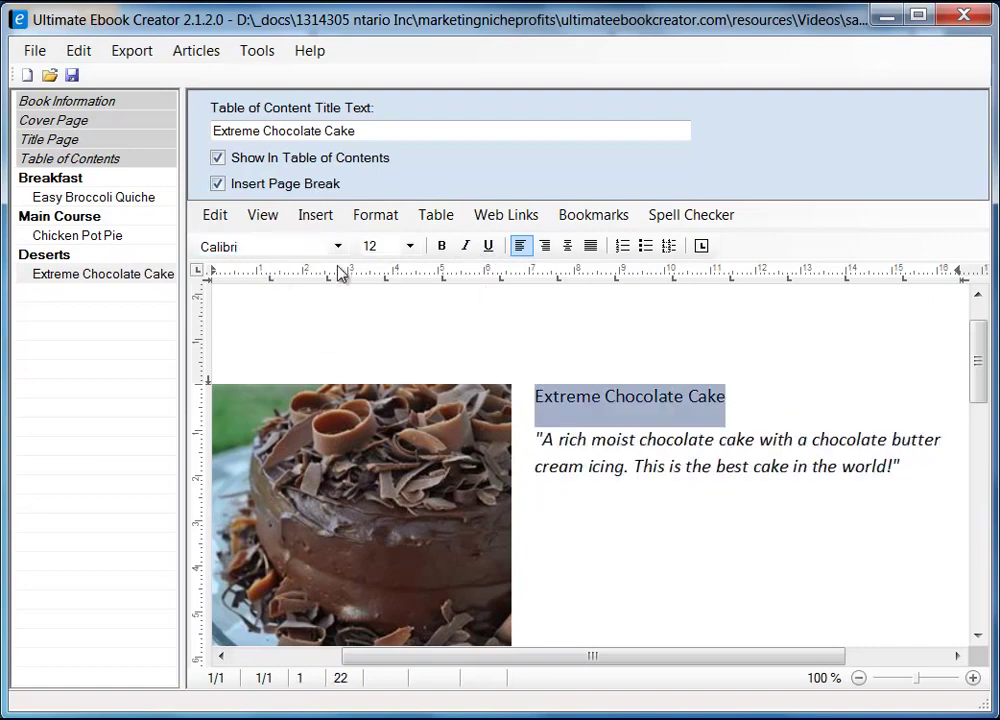
- Apply the heading 2 style to the Extreme Chocolate Cake title
click(373, 216)
click(447, 315)
click(362, 314)
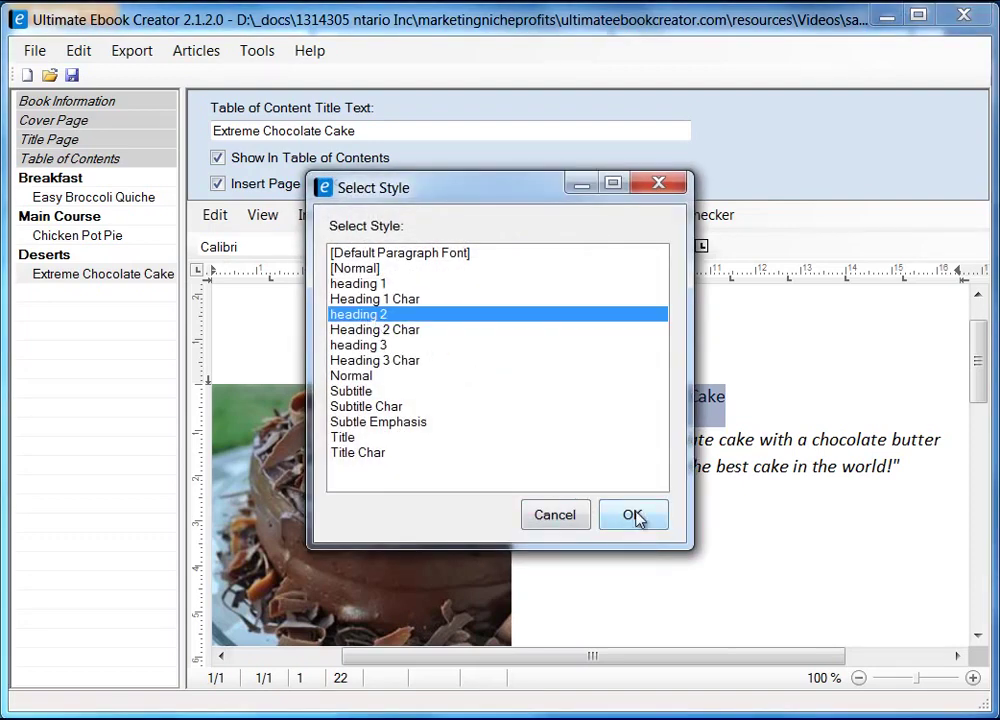
click(630, 514)
- Remove the blank lines below the photo, leaving one empty line above Ingredient
drag(975, 357, 975, 453)
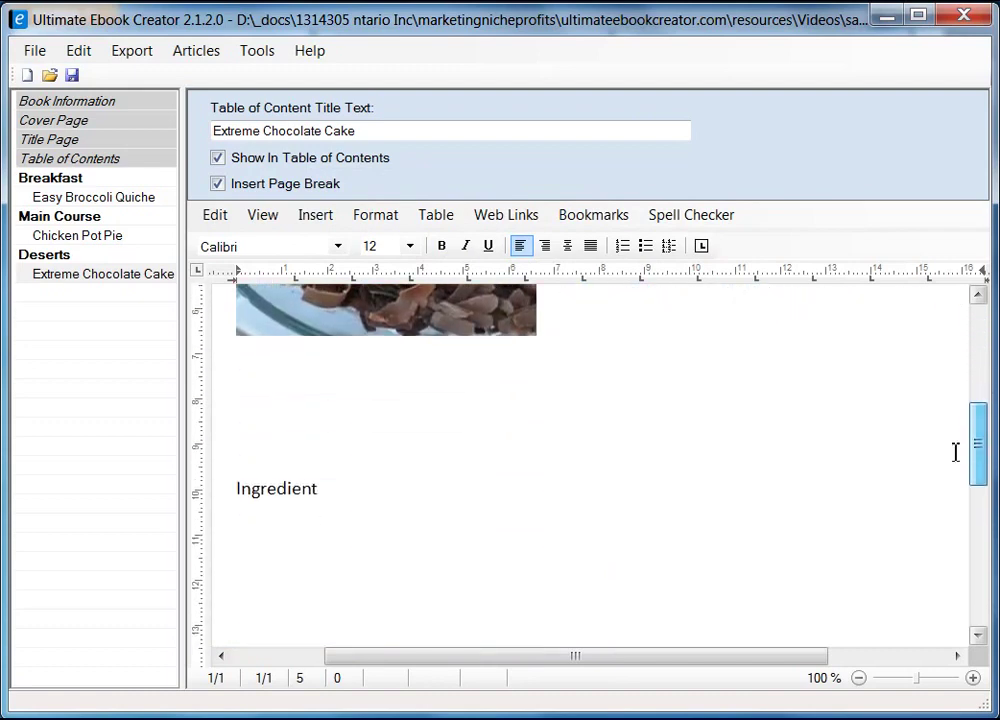
click(363, 390)
key(Delete)
key(Delete)
key(Delete)
key(Delete)
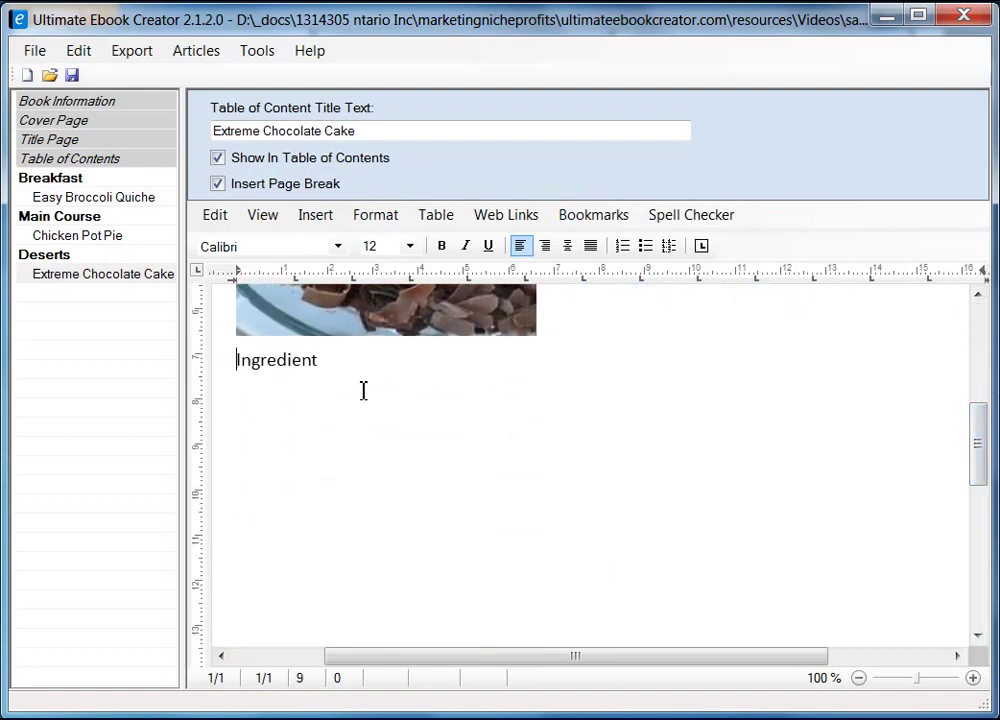
key(Return)
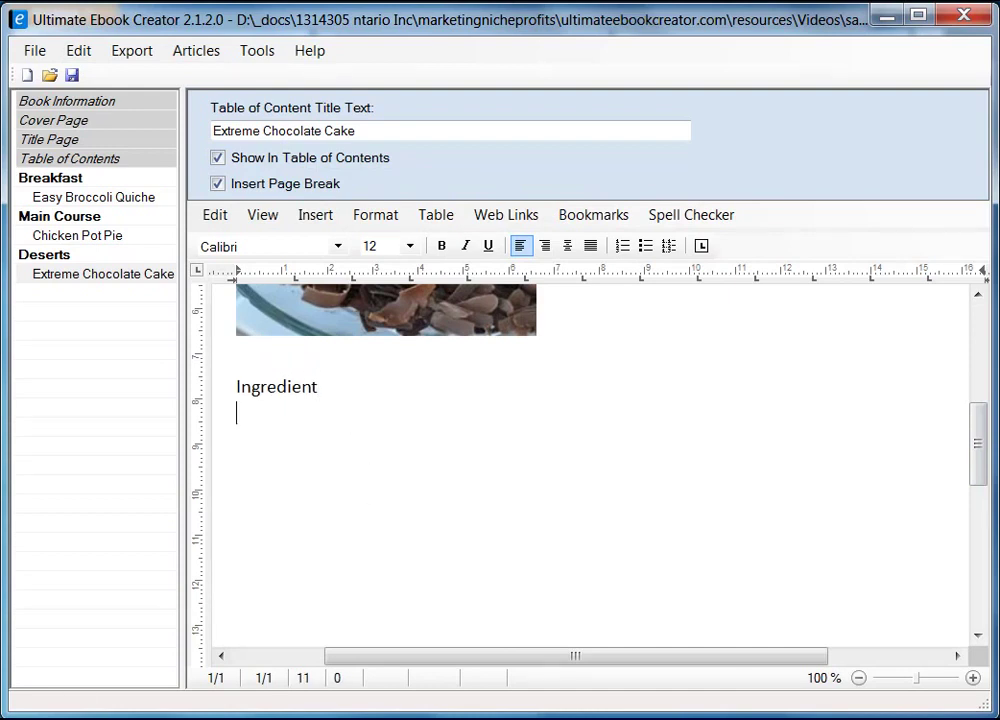
- Copy the line 'Original recipe makes 1 - 4 layer 9 inch cake' from the recipe page
key(alt+Tab)
scroll(502, 397, down, 5)
drag(31, 257, 188, 250)
click(190, 321)
drag(33, 259, 105, 259)
click(49, 257)
drag(33, 257, 328, 260)
right_click(329, 258)
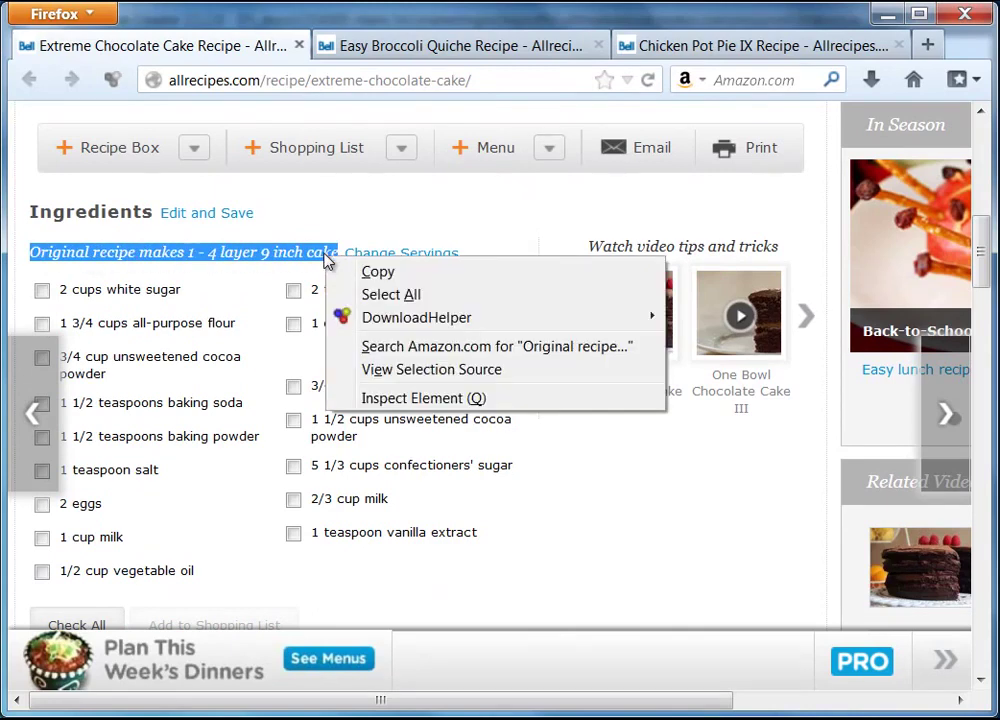
click(350, 274)
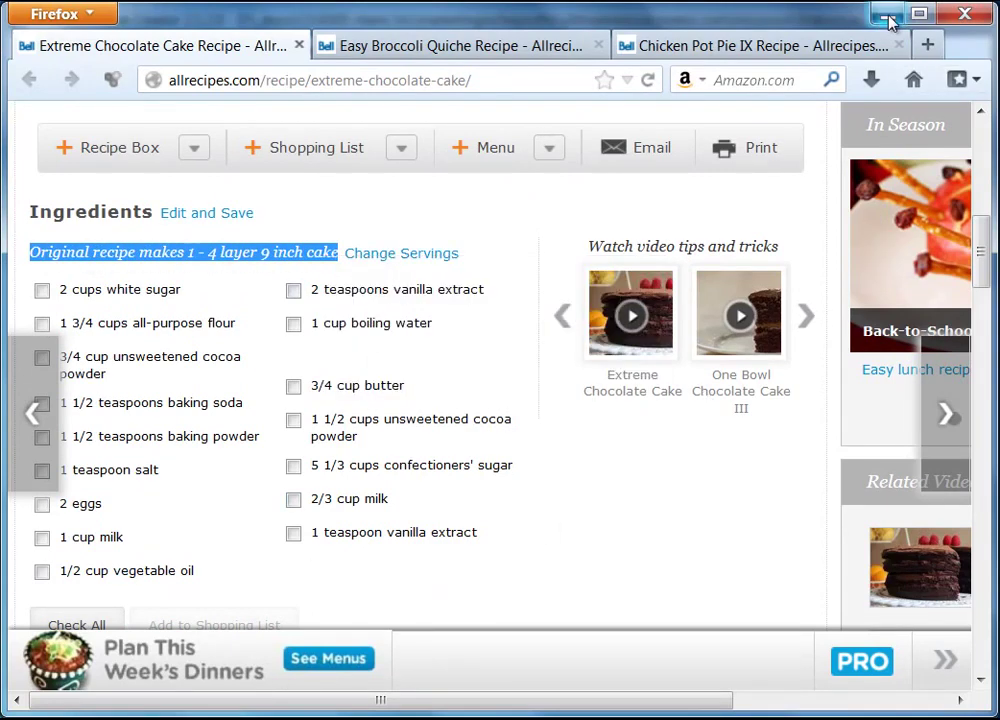
click(887, 14)
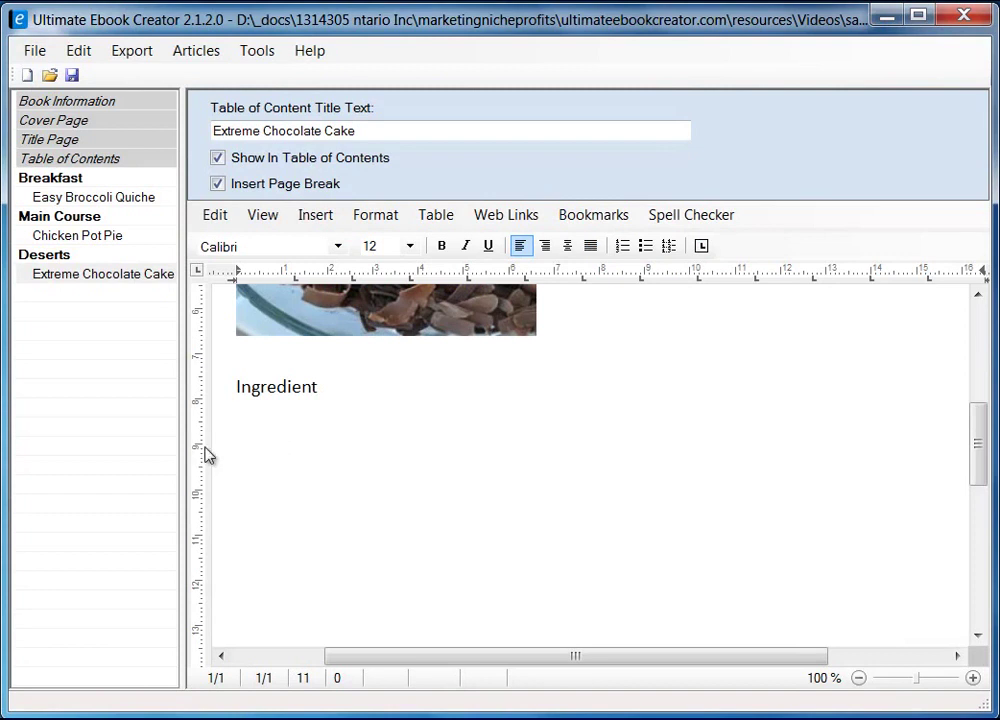
- Paste the serving line as unformatted text under Ingredient and italicize it
right_click(274, 418)
mouse_move(480, 483)
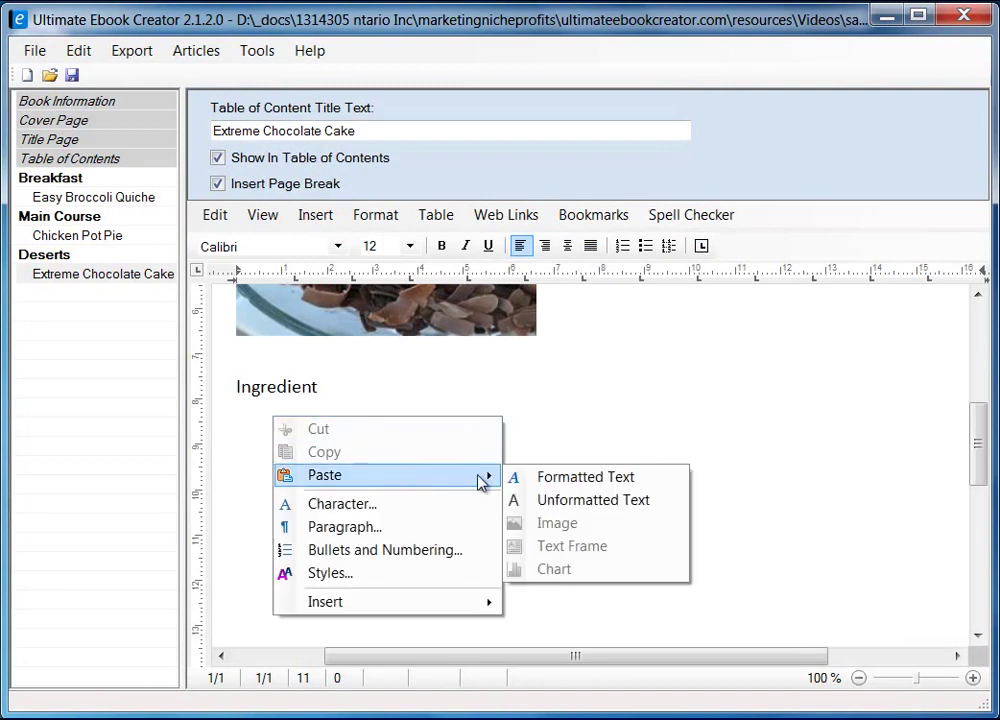
click(585, 502)
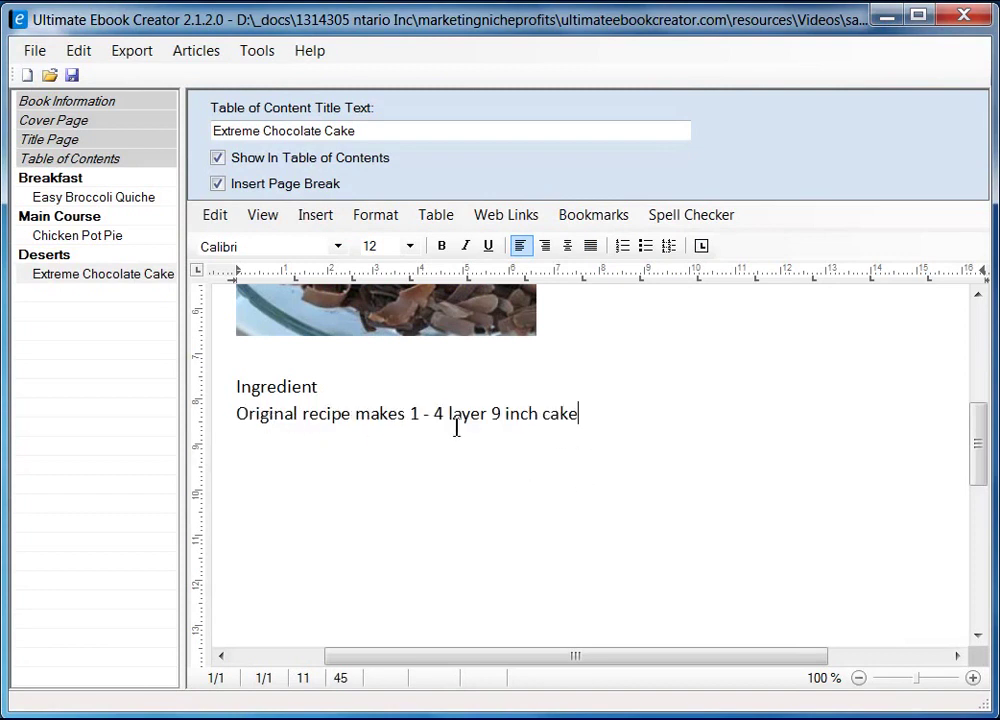
key(Up)
key(shift+End)
click(465, 246)
click(284, 477)
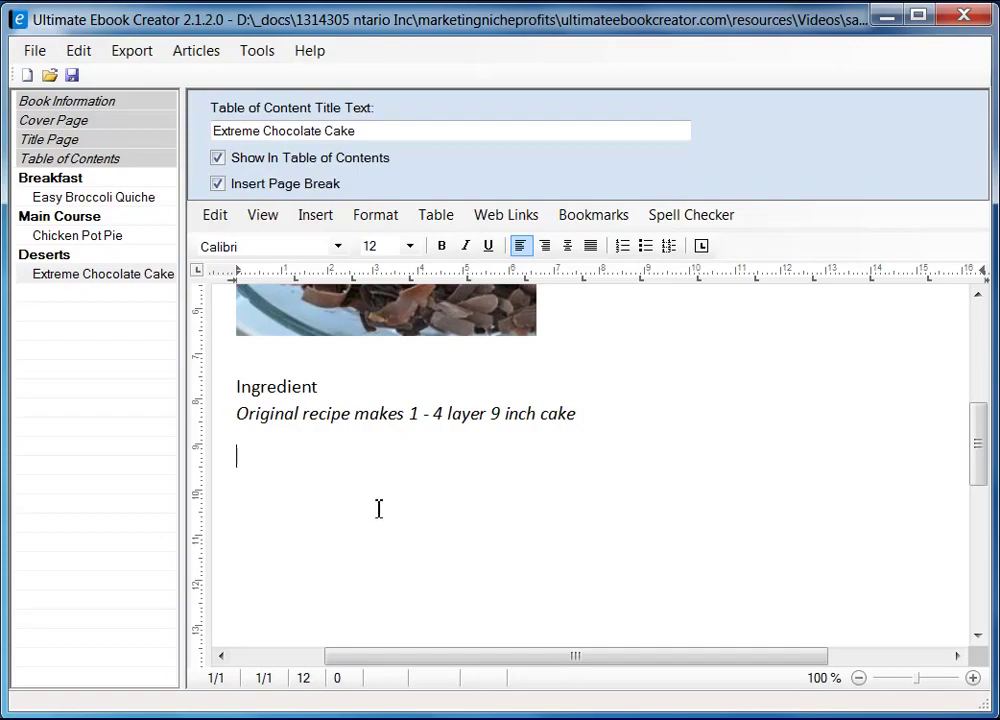
- Copy the recipe's ingredient list from Firefox and paste it into the ebook as bullets
key(alt+Tab)
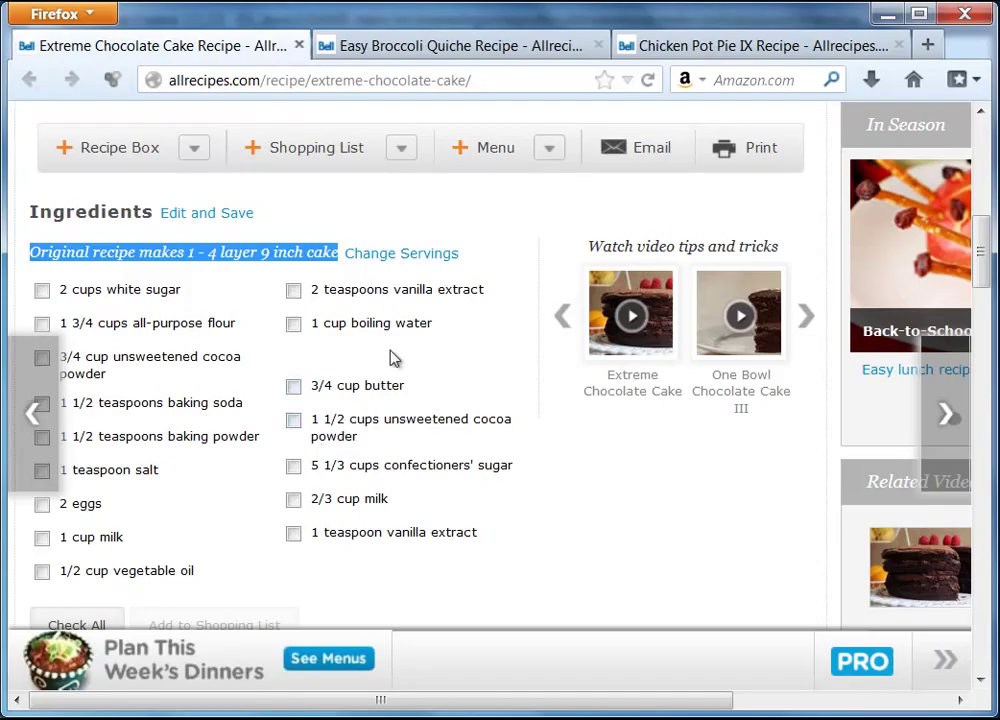
drag(60, 290, 195, 575)
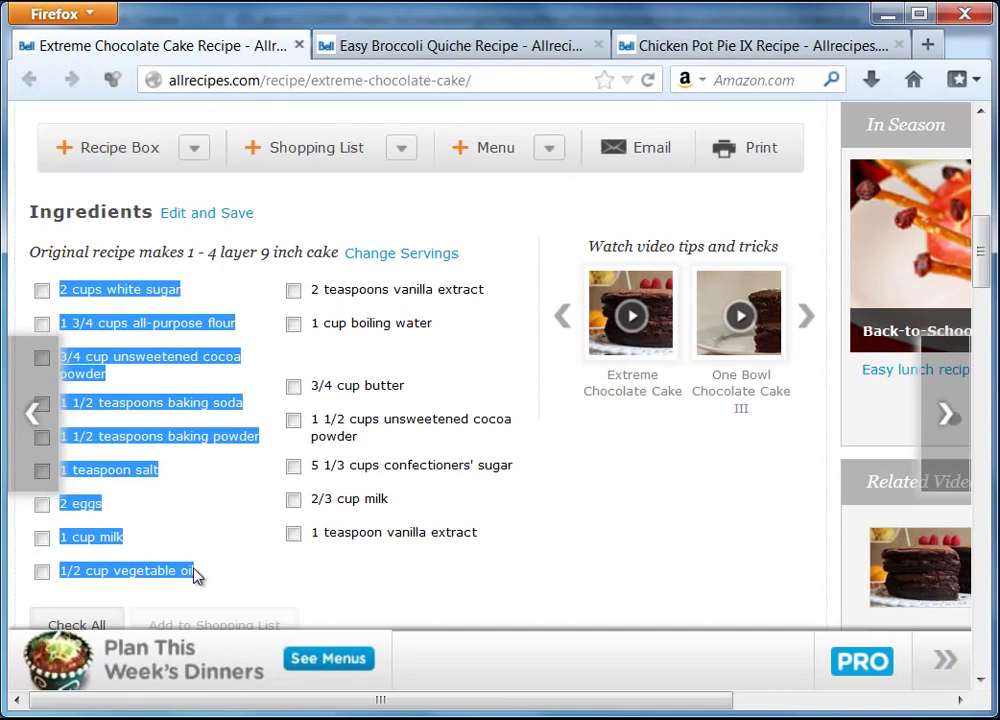
right_click(147, 287)
click(226, 304)
key(alt+Tab)
key(ctrl+v)
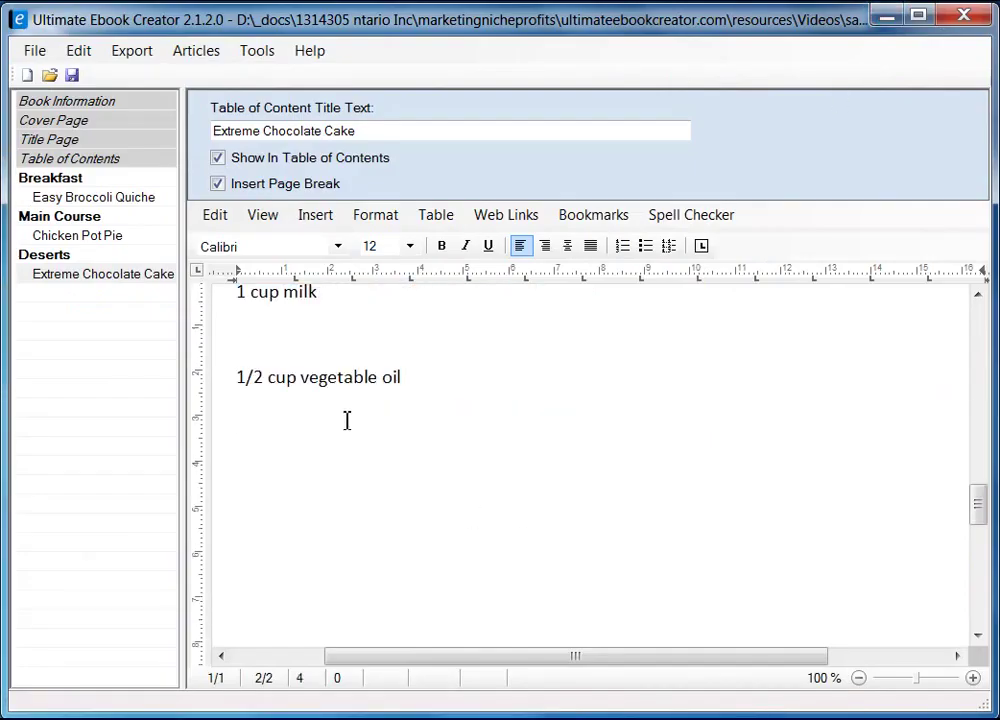
scroll(333, 433, up, 3)
drag(988, 447, 978, 598)
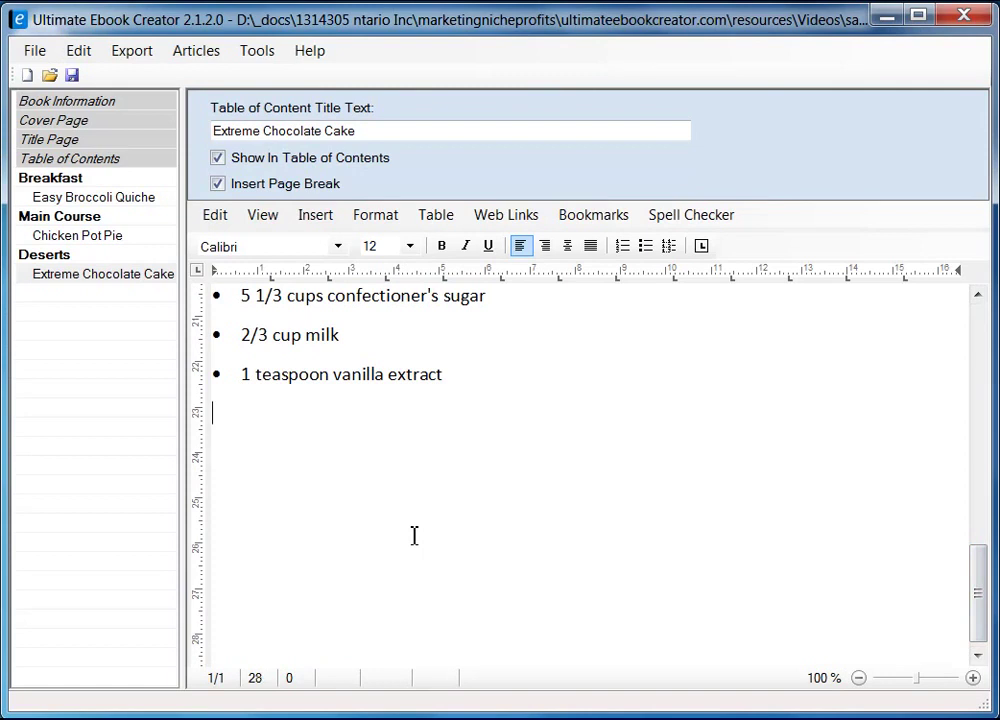
- Add a 'Directions' line after the ingredients and start a new line below it
key(Return)
text(Directions)
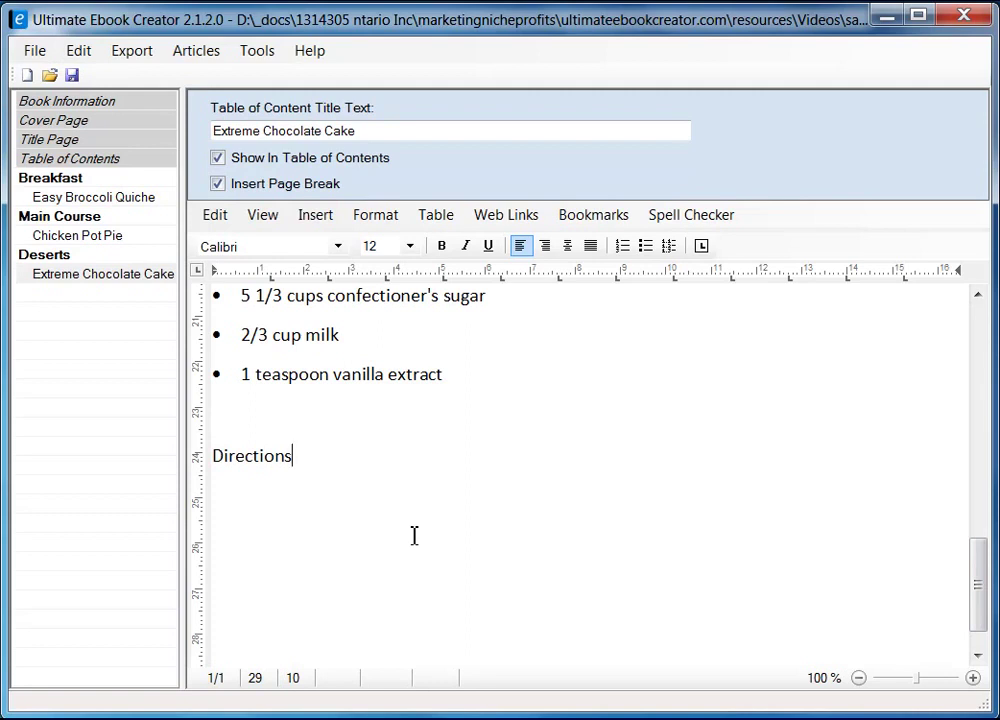
key(Return)
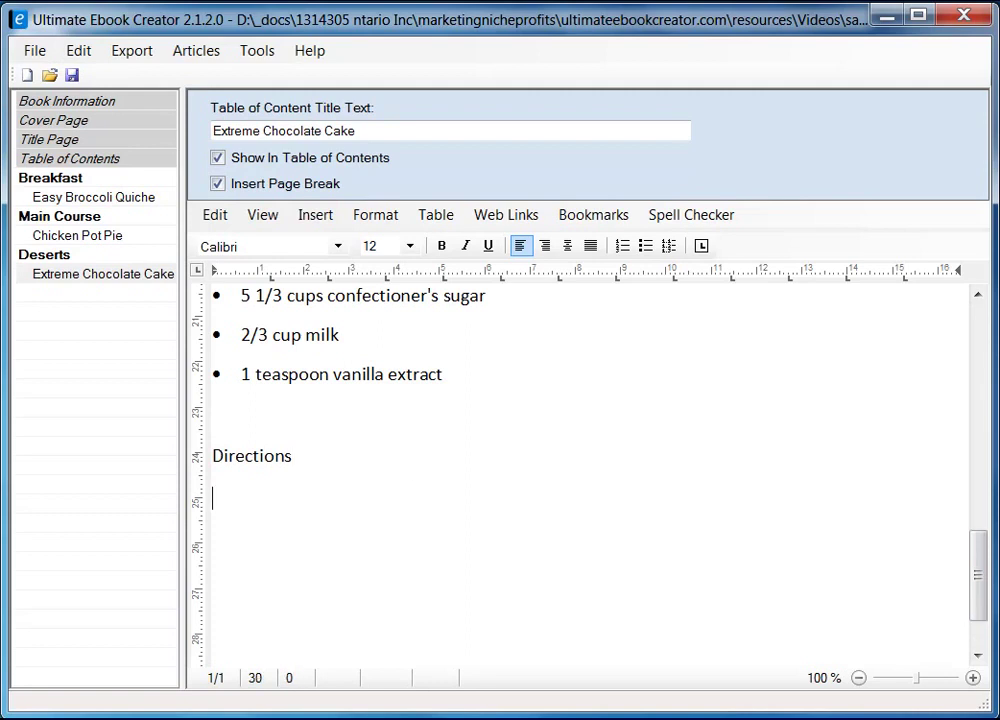
key(alt+Tab)
- Insert a 2-column, 1-row table below Directions and place the caret in its first cell
scroll(692, 412, down, 5)
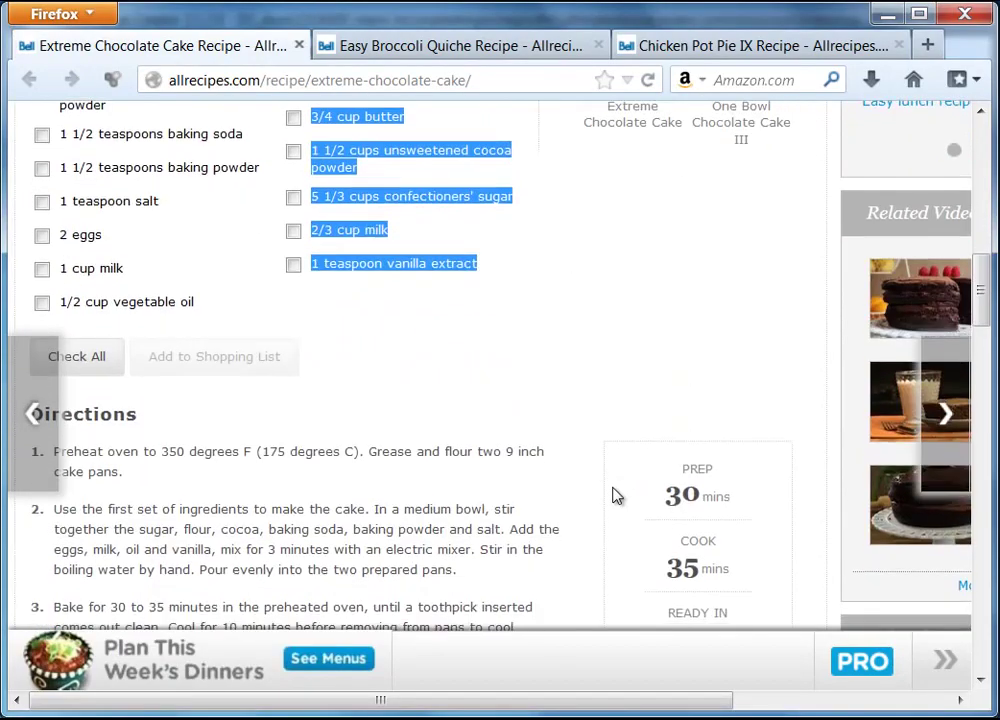
scroll(615, 495, down, 5)
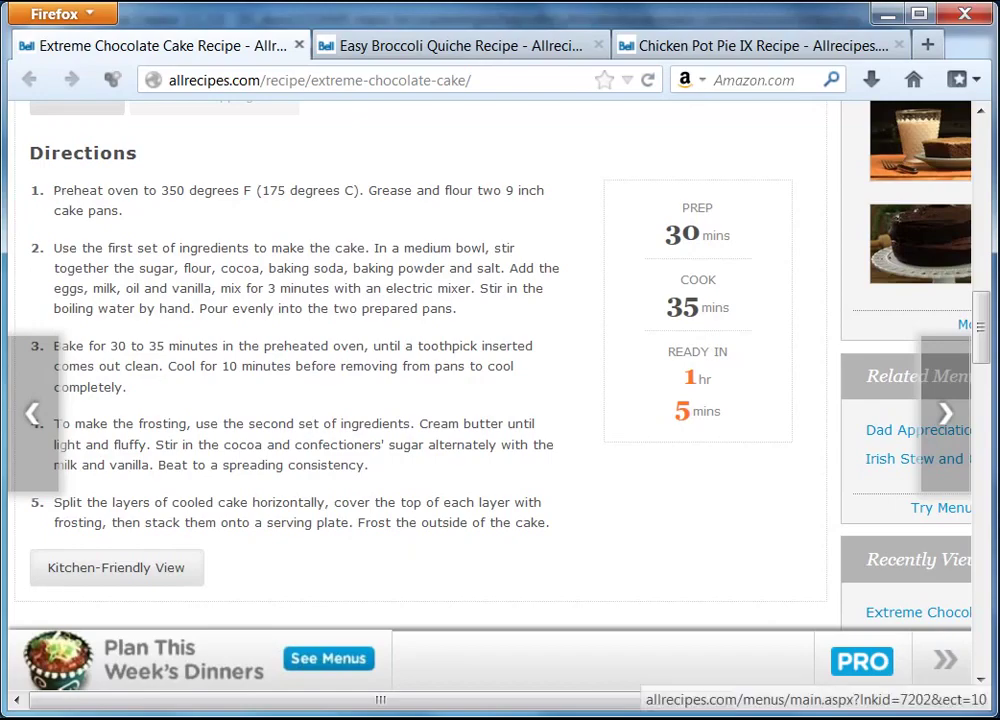
key(alt+Tab)
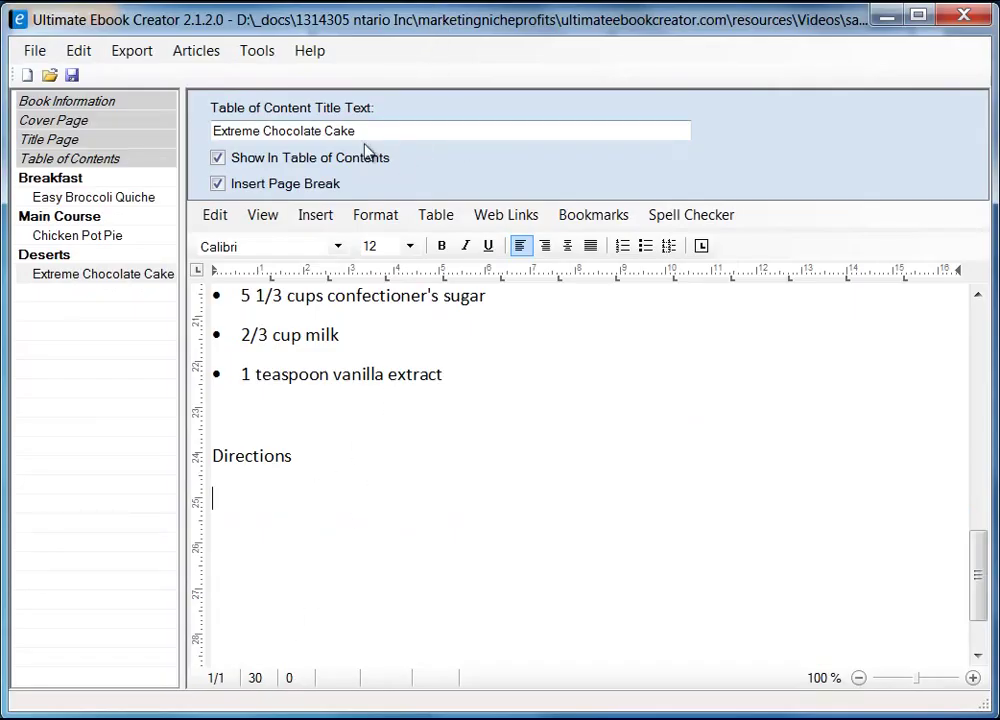
click(437, 215)
mouse_move(468, 250)
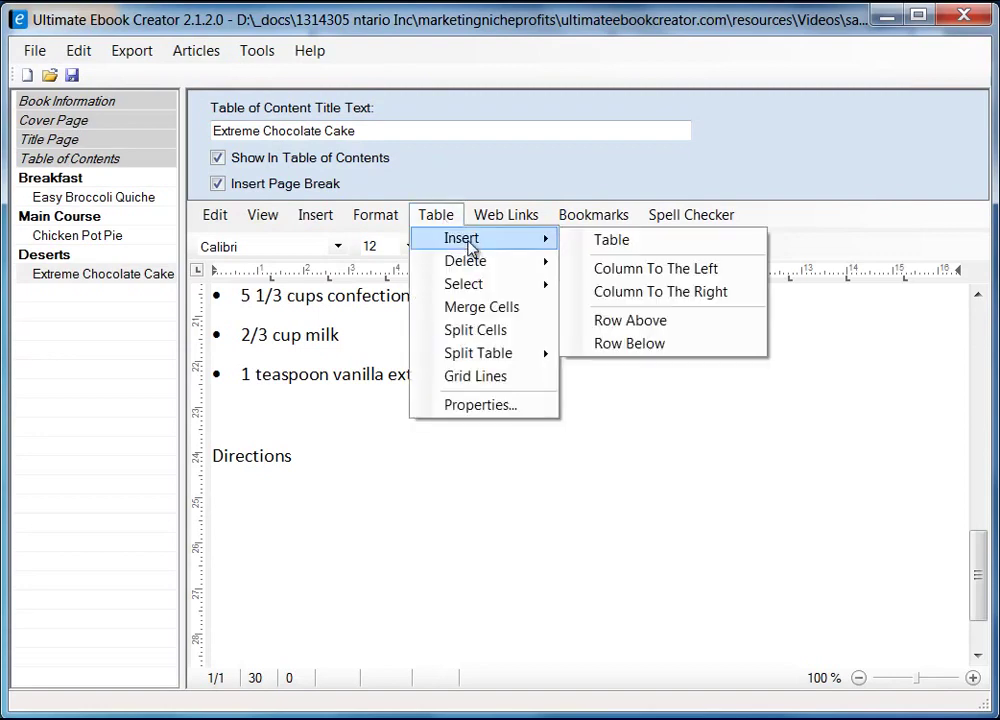
click(618, 248)
text(2)
key(Tab)
text(1)
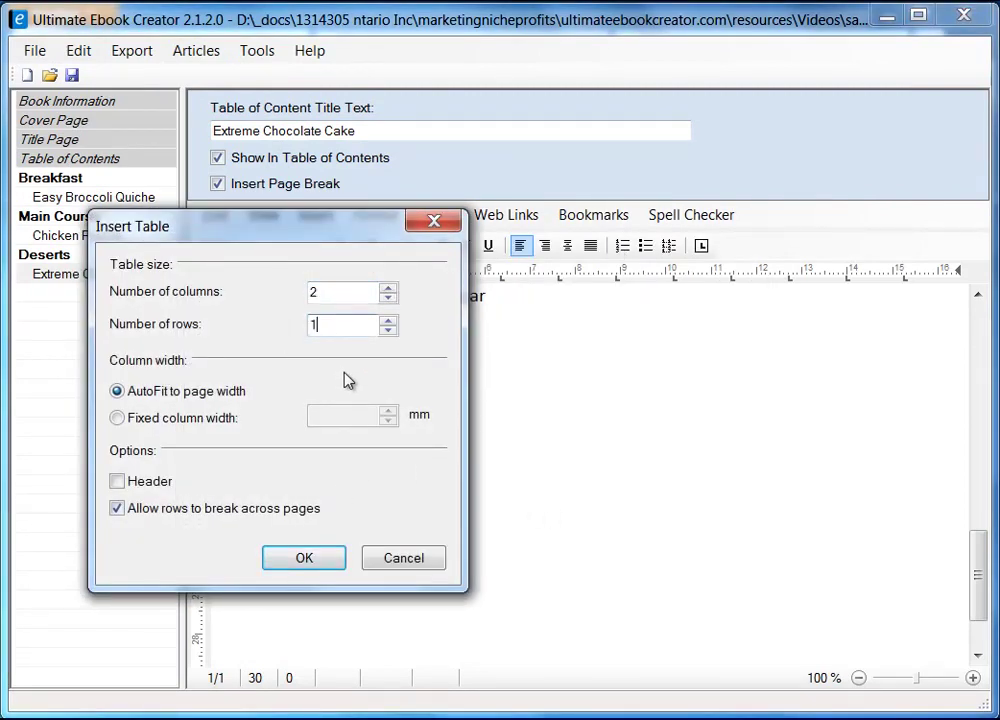
click(314, 563)
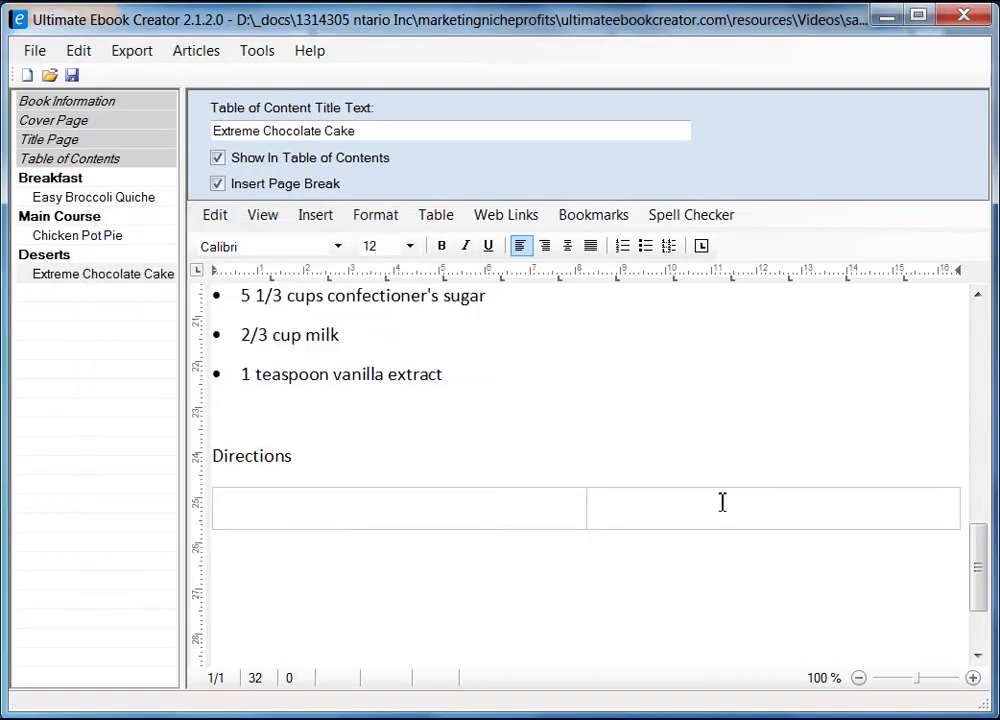
click(417, 513)
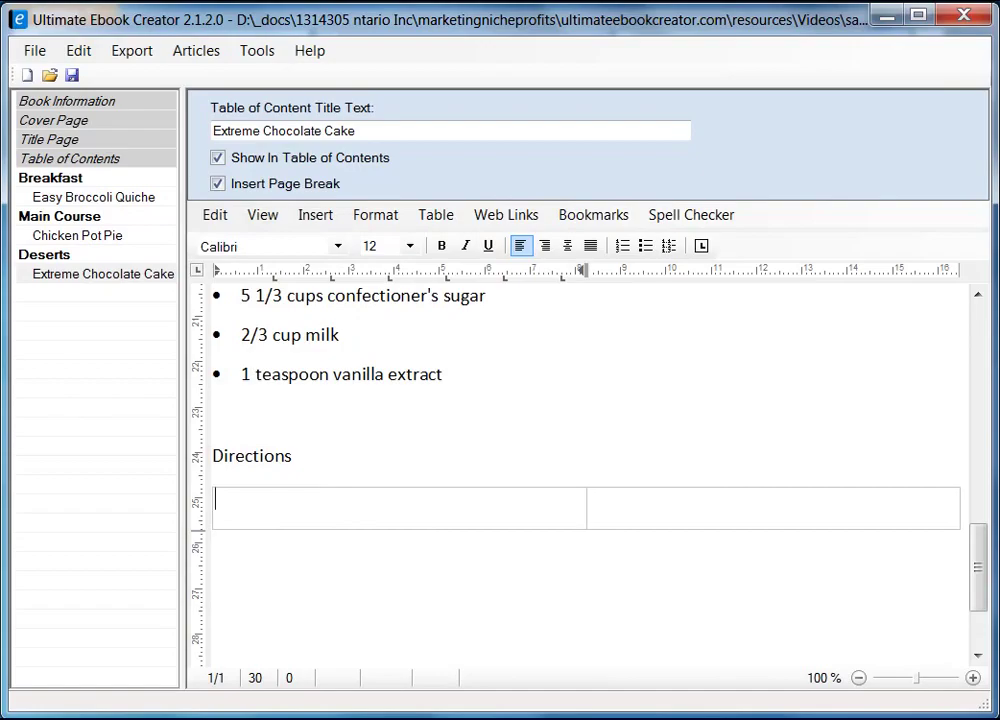
- Copy the five direction steps from the browser and paste them as unformatted text into the first cell
key(alt+Tab)
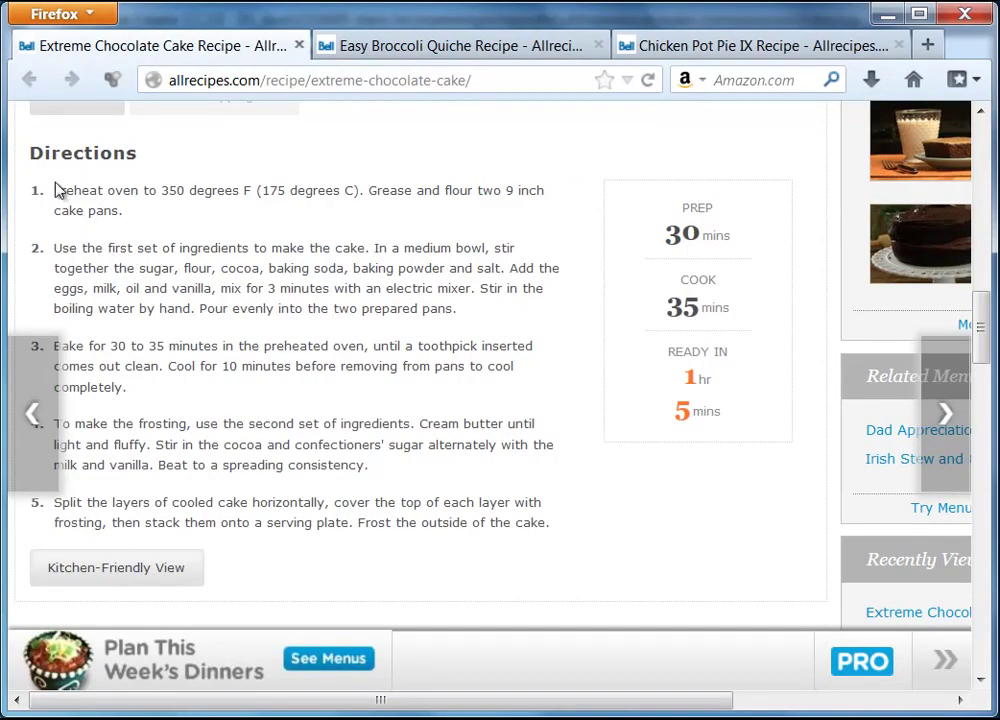
drag(55, 195, 555, 528)
right_click(508, 522)
click(567, 537)
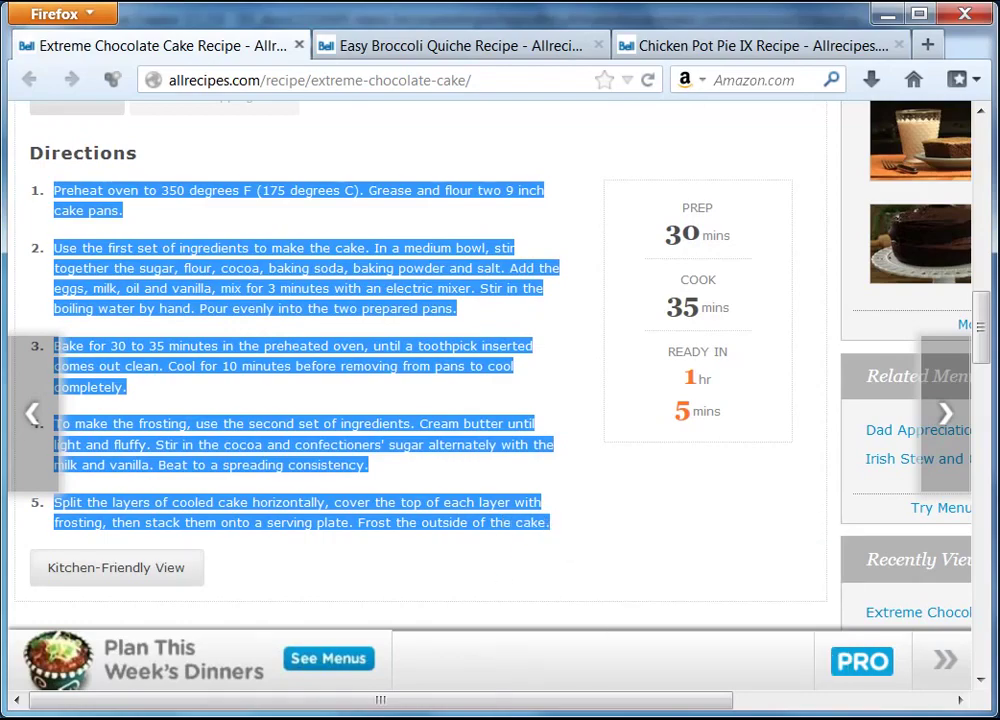
key(alt+Tab)
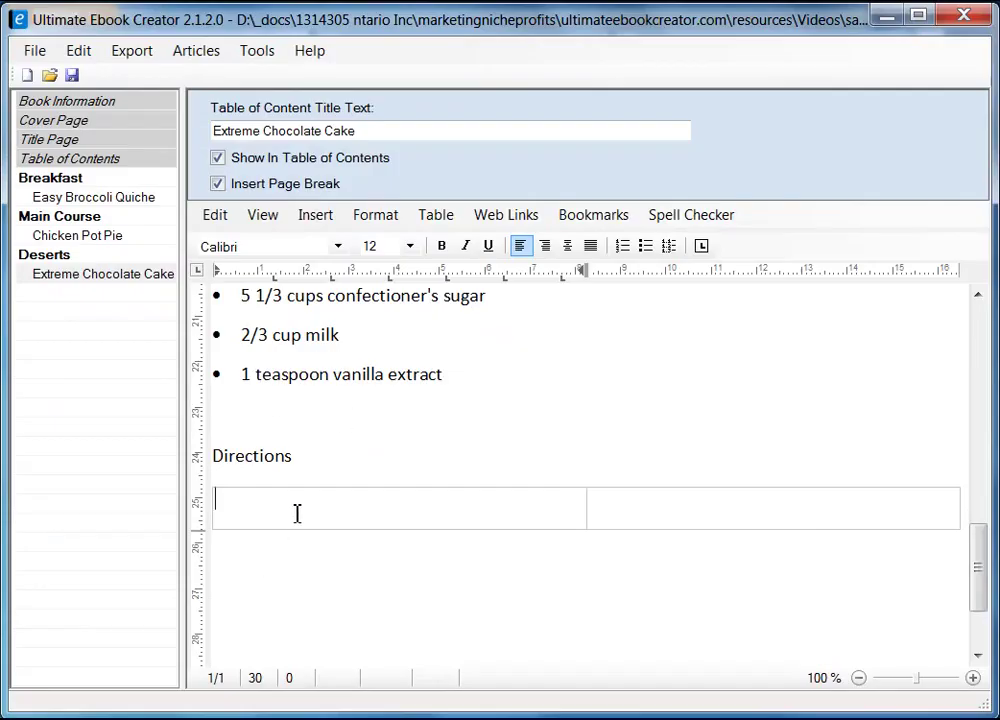
right_click(297, 513)
mouse_move(420, 576)
click(576, 596)
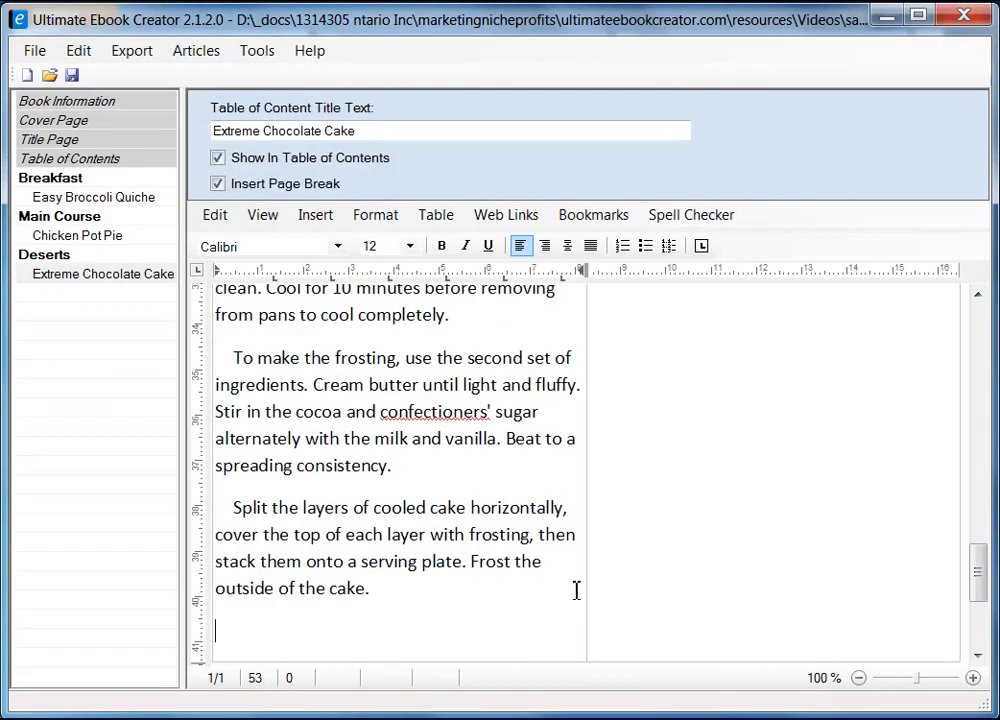
- Set the pasted directions' paragraph line spacing to Single
scroll(484, 572, up, 8)
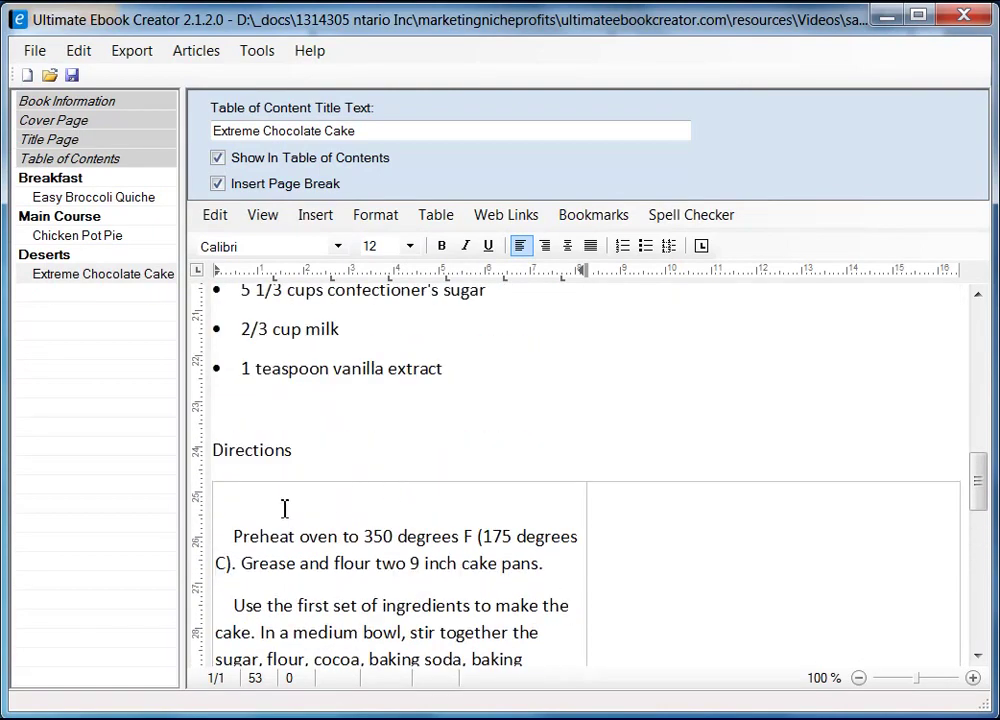
shift+click(225, 500)
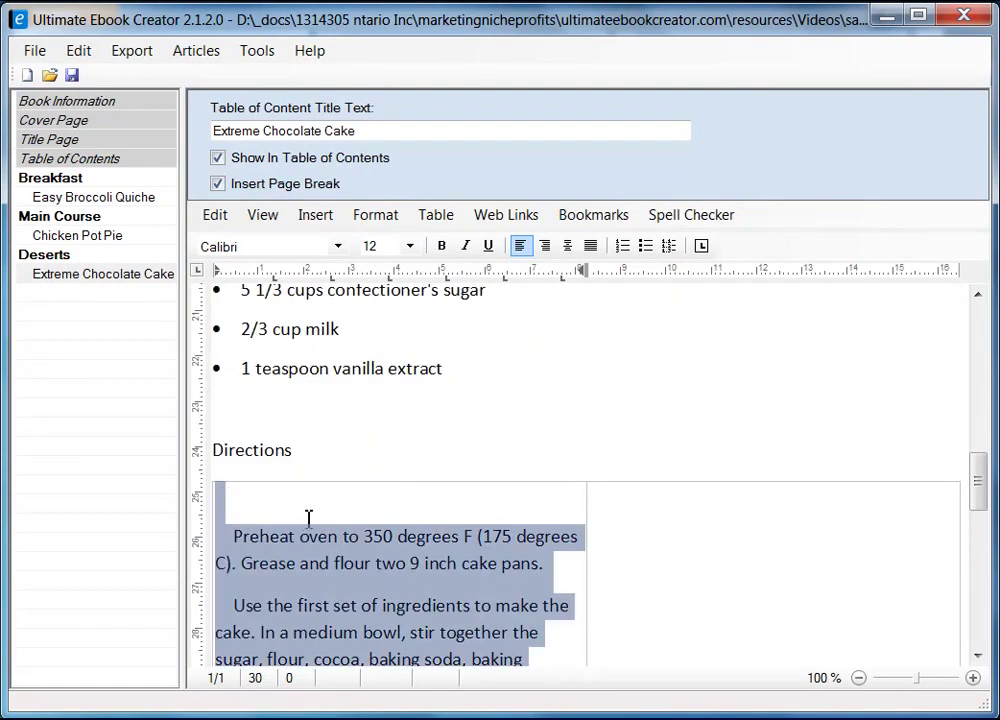
right_click(313, 553)
click(418, 664)
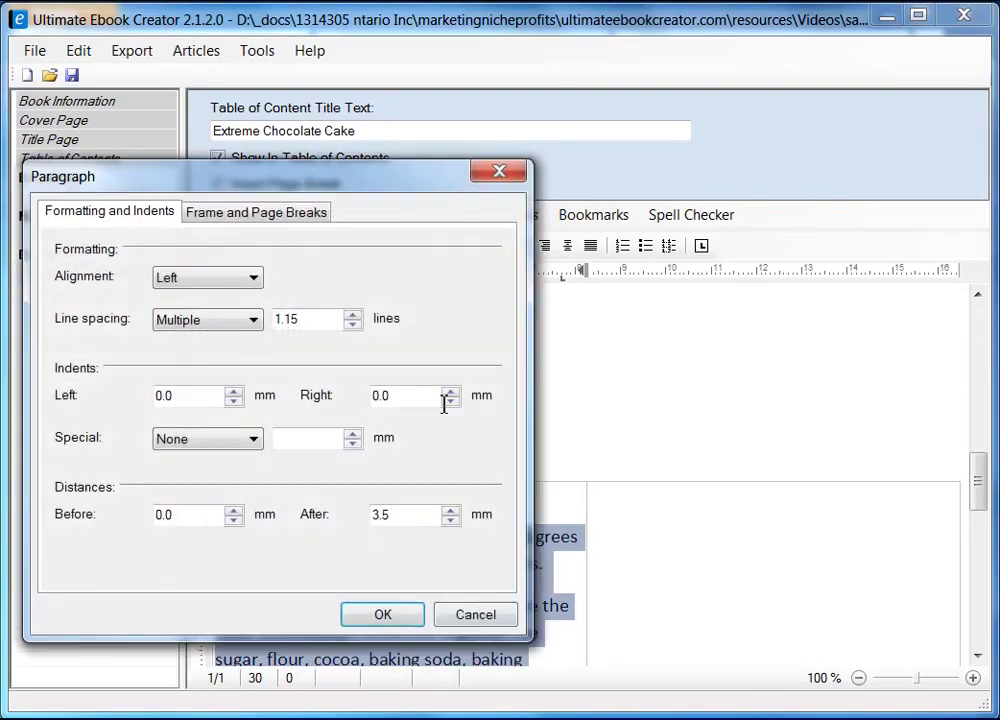
click(210, 322)
click(221, 343)
click(382, 614)
click(475, 597)
- Remove the leading indents before the second, Bake, frosting and final steps
scroll(509, 558, down, 3)
click(236, 403)
key(BackSpace)
key(BackSpace)
key(BackSpace)
key(BackSpace)
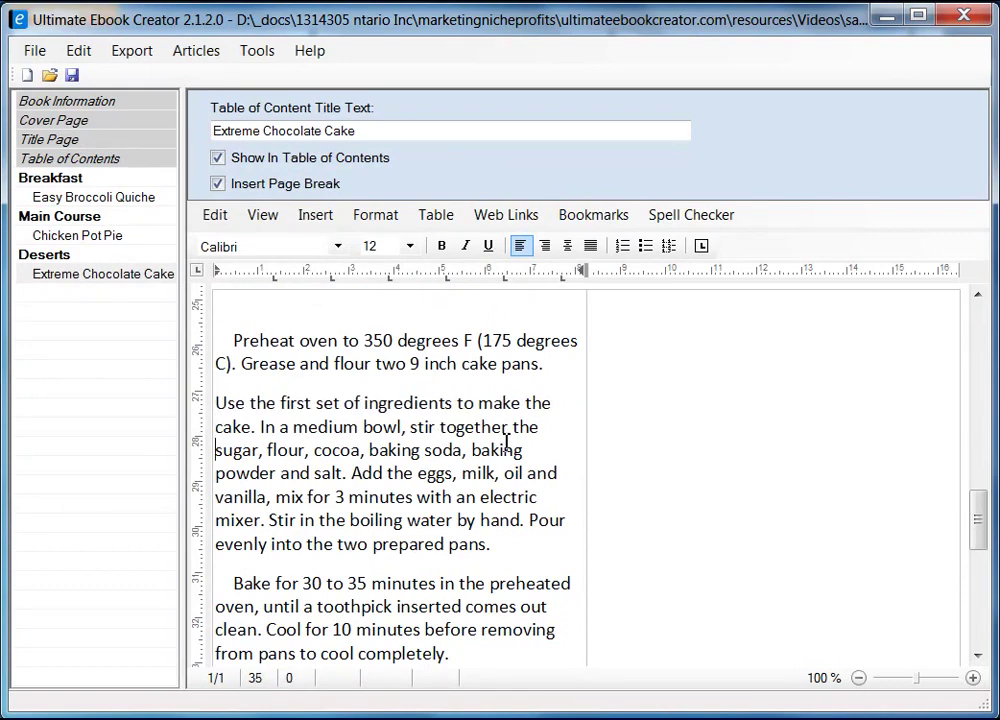
key(Down)
key(Down)
key(Down)
key(Down)
key(Down)
key(Down)
key(Down)
key(Delete)
key(Delete)
key(Delete)
key(Delete)
scroll(512, 332, down, 4)
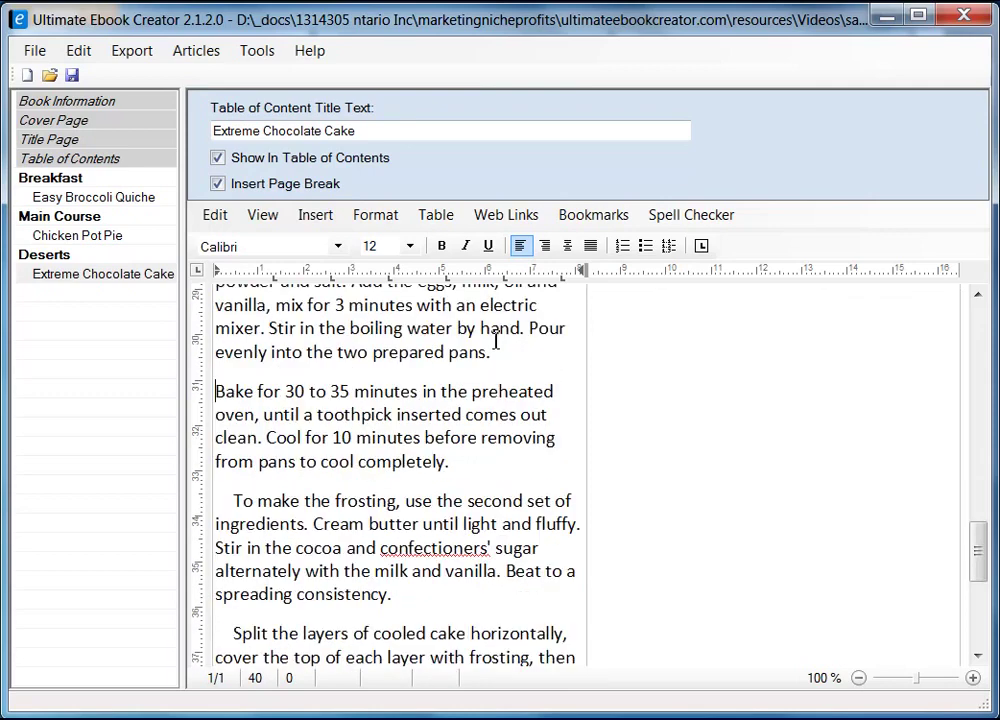
click(232, 402)
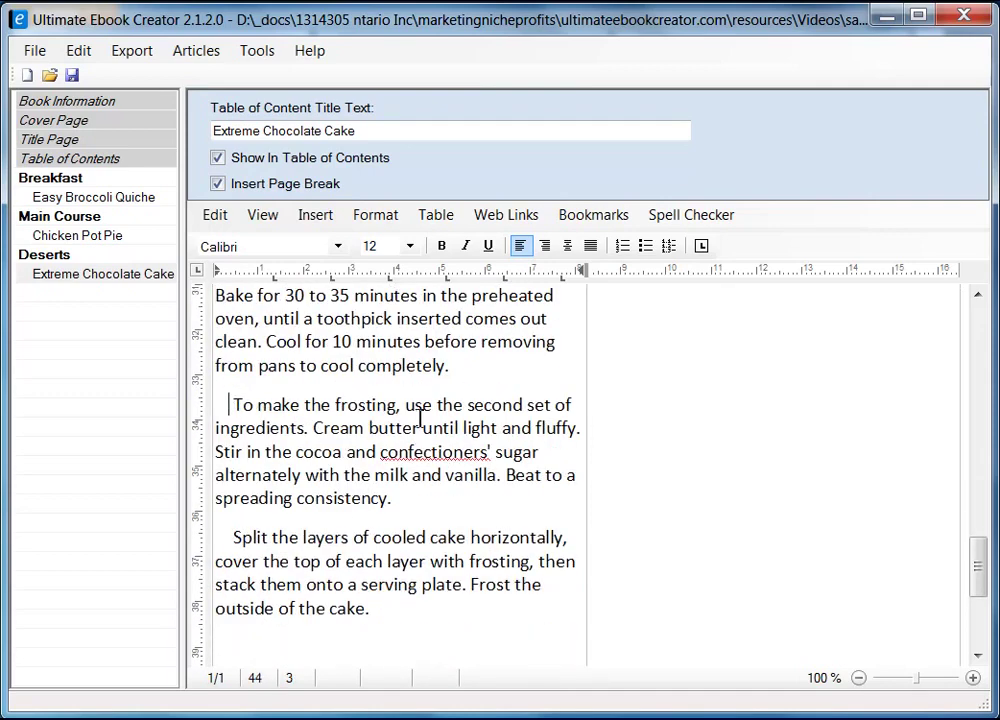
key(BackSpace)
key(BackSpace)
key(BackSpace)
key(BackSpace)
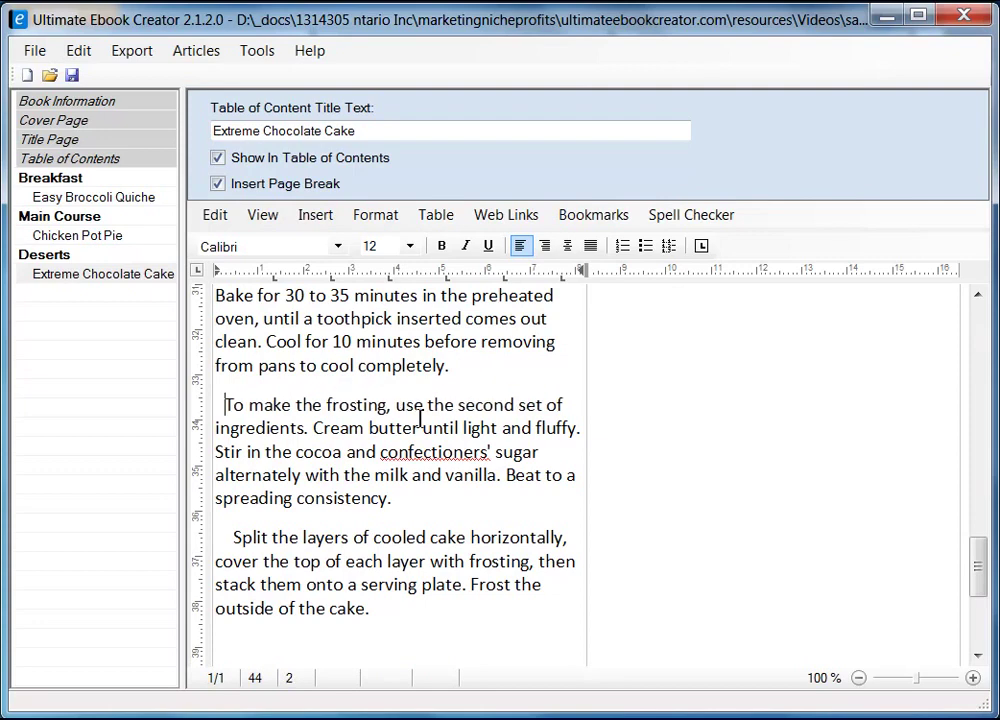
key(Delete)
key(Delete)
key(Delete)
key(Delete)
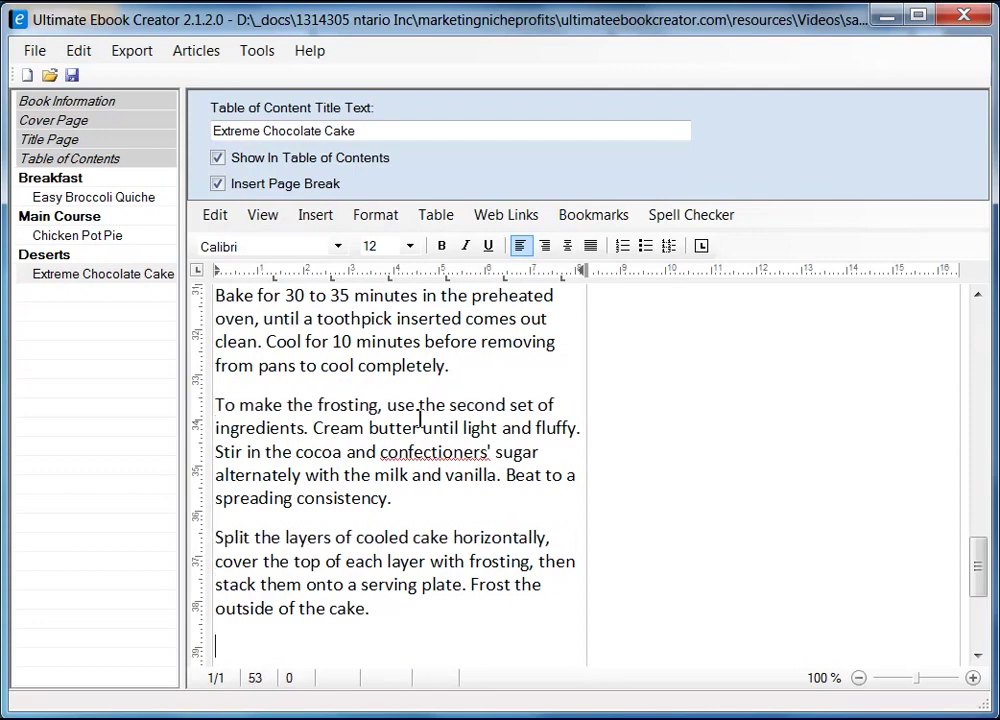
- Add an empty line after the last step, remove the Preheat indent, and select all text
key(End)
key(Return)
scroll(420, 418, up, 7)
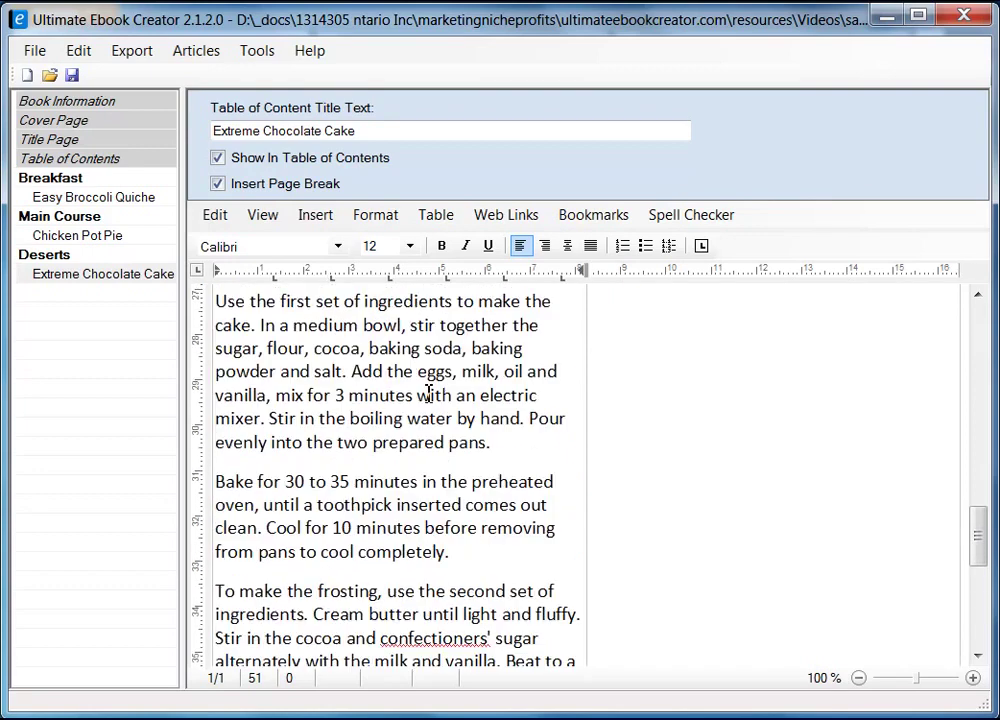
click(240, 430)
key(BackSpace)
key(BackSpace)
key(BackSpace)
key(BackSpace)
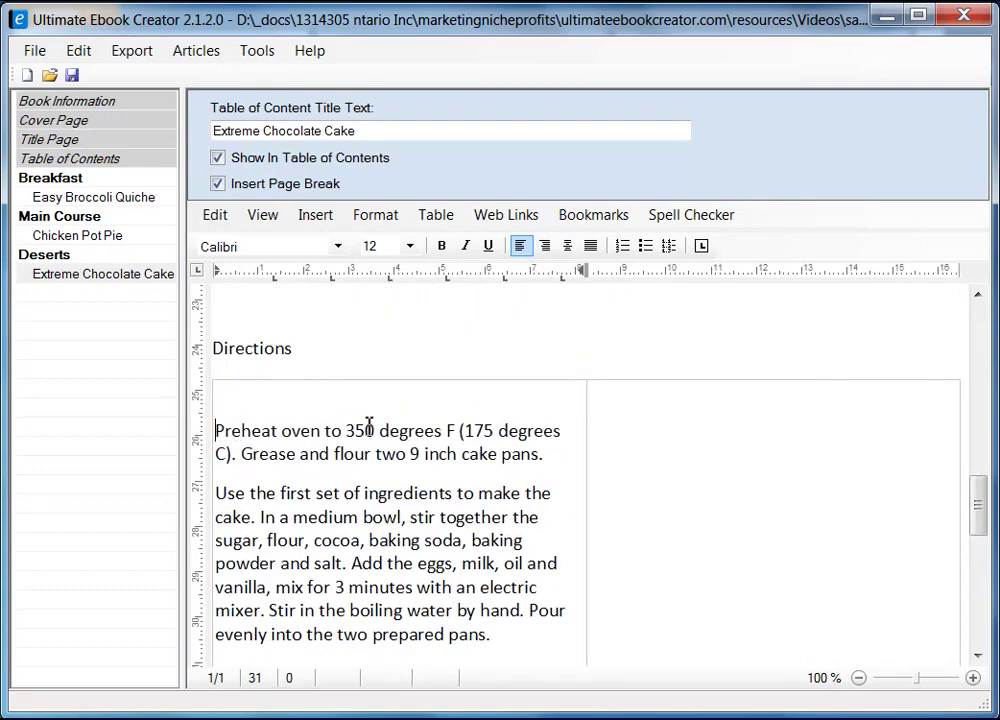
scroll(369, 425, down, 9)
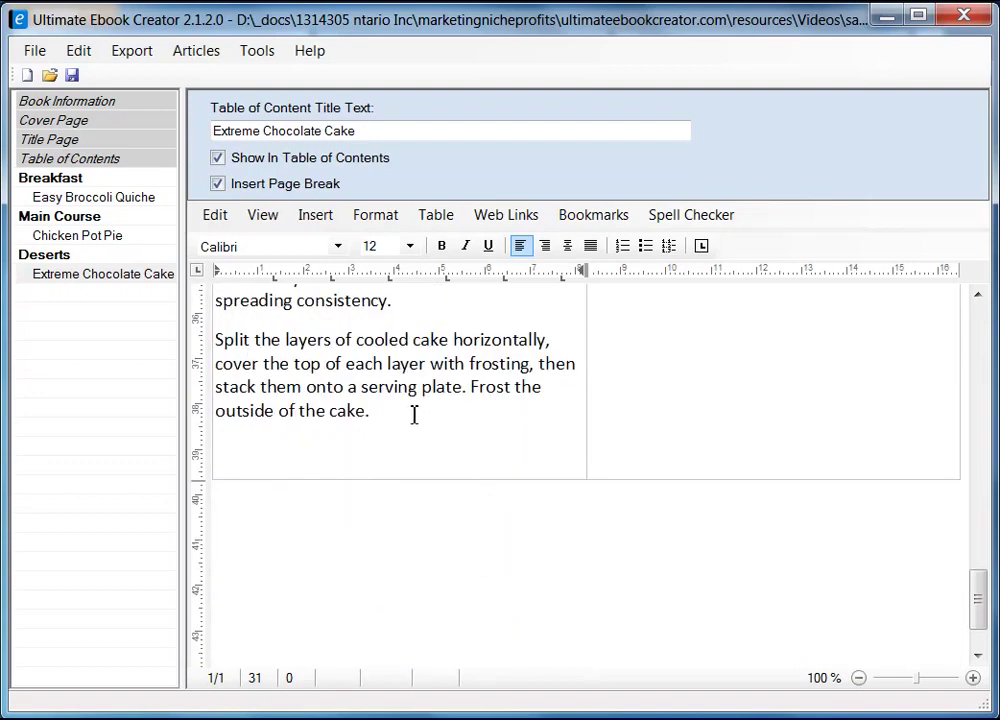
key(ctrl+a)
- Set the selected directions text to font size 10
click(410, 246)
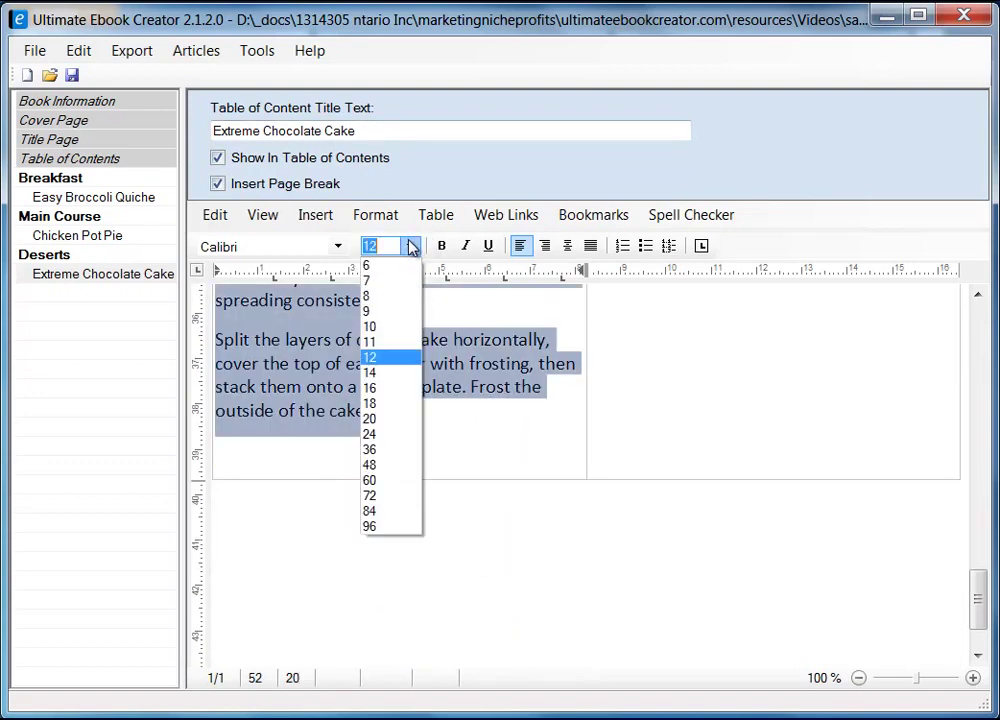
click(380, 330)
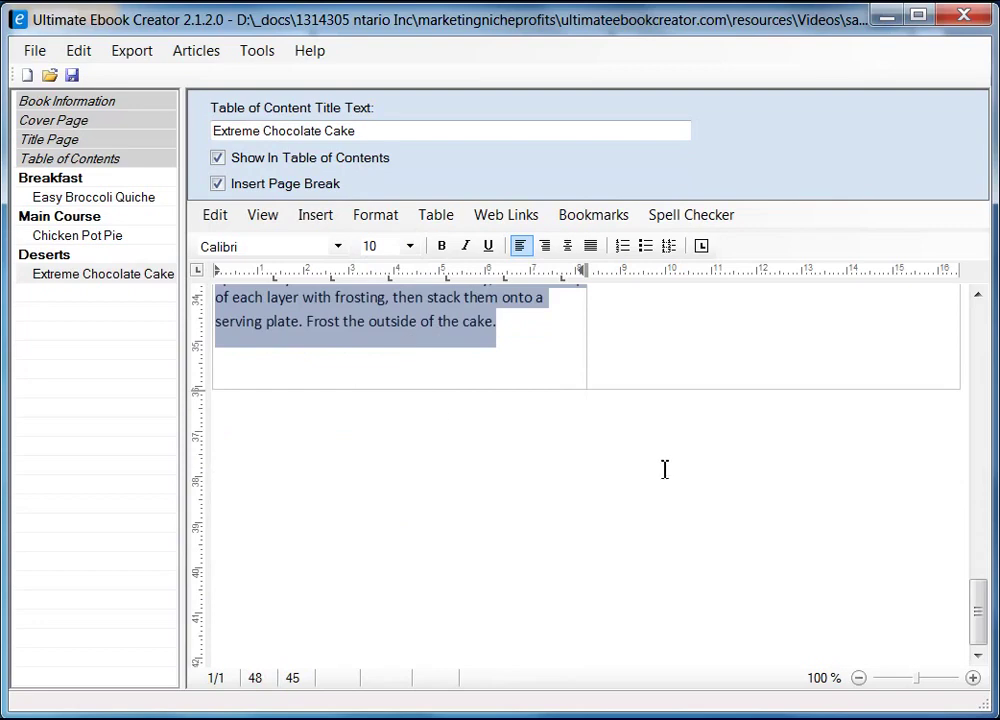
scroll(640, 480, up, 7)
scroll(702, 413, up, 1)
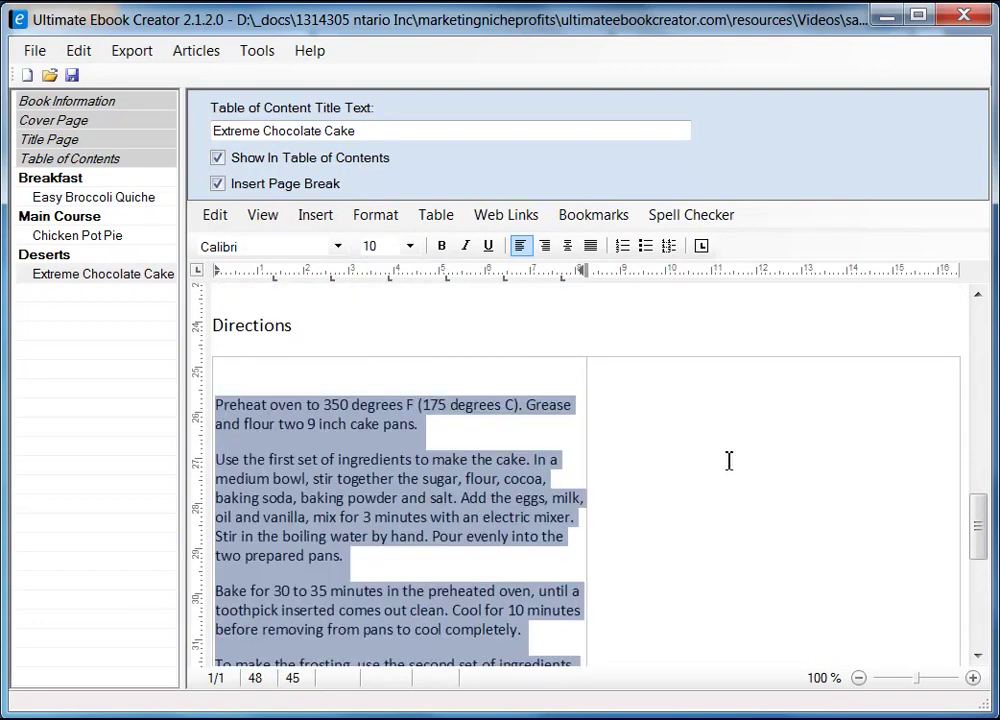
- Drag the column border right to widen the directions column, then click into the right cell
drag(589, 431, 808, 417)
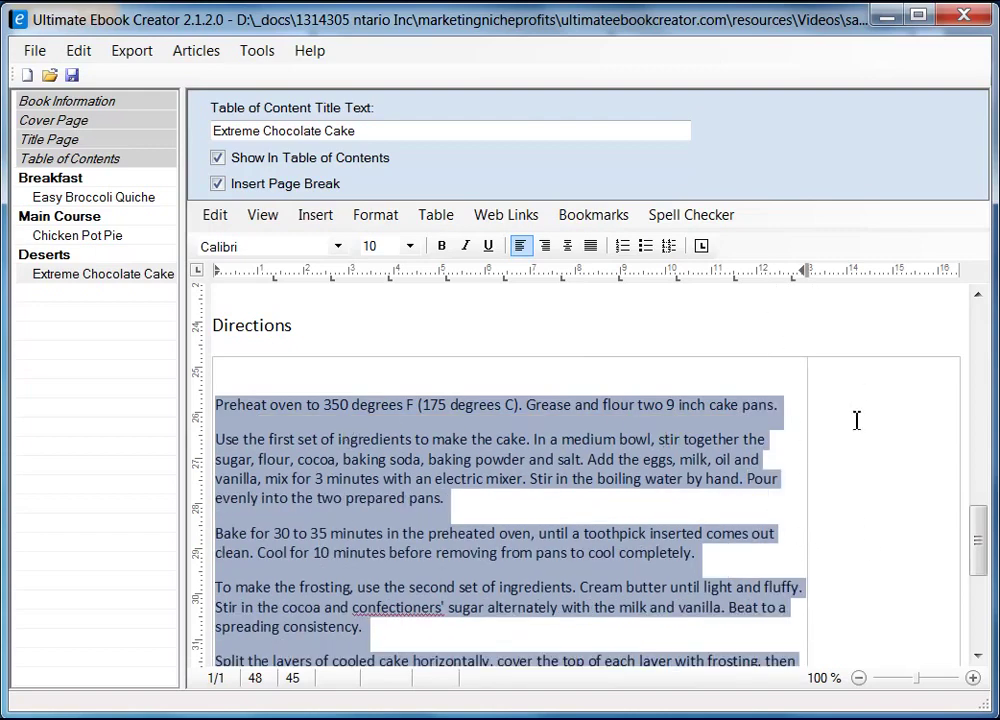
click(858, 420)
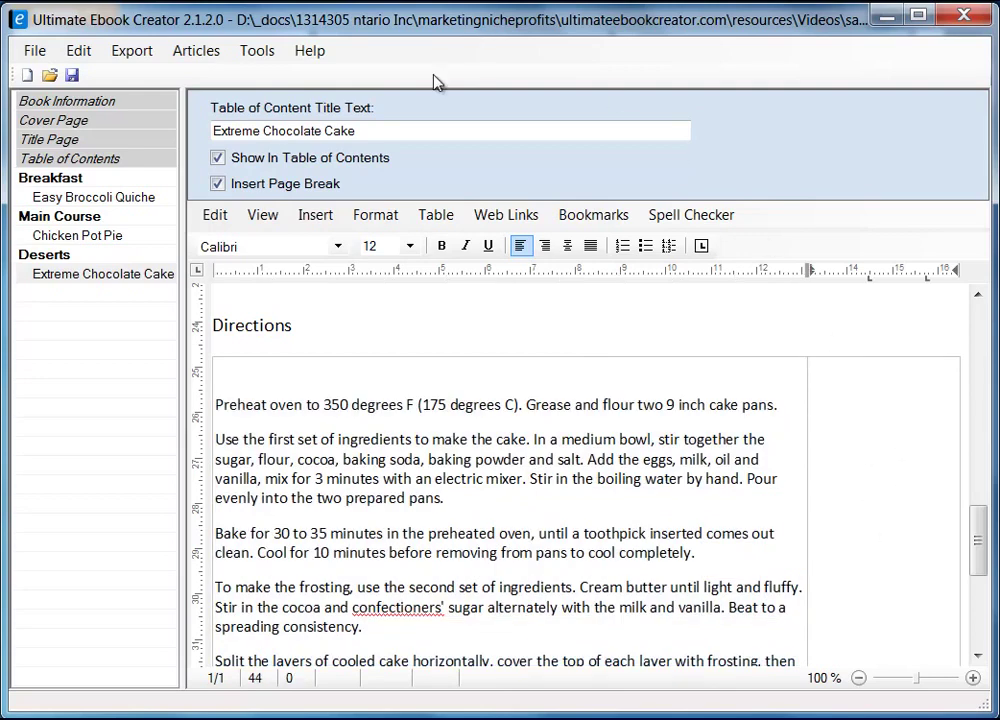
click(434, 215)
mouse_move(465, 243)
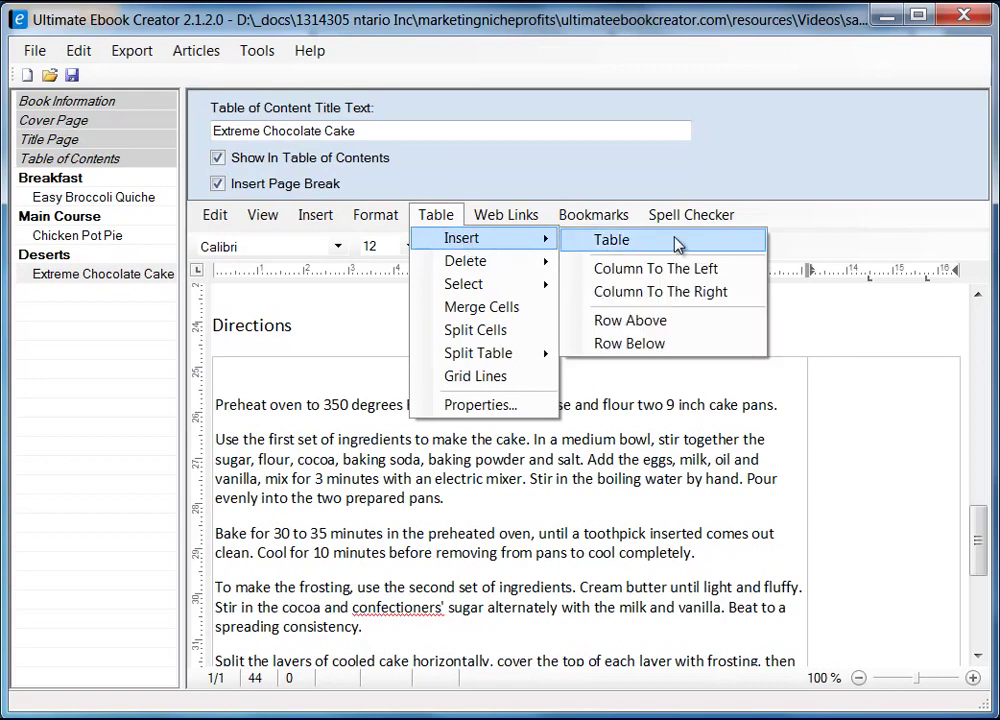
- Insert a table with 1 column and 3 rows inside the empty right cell
click(677, 245)
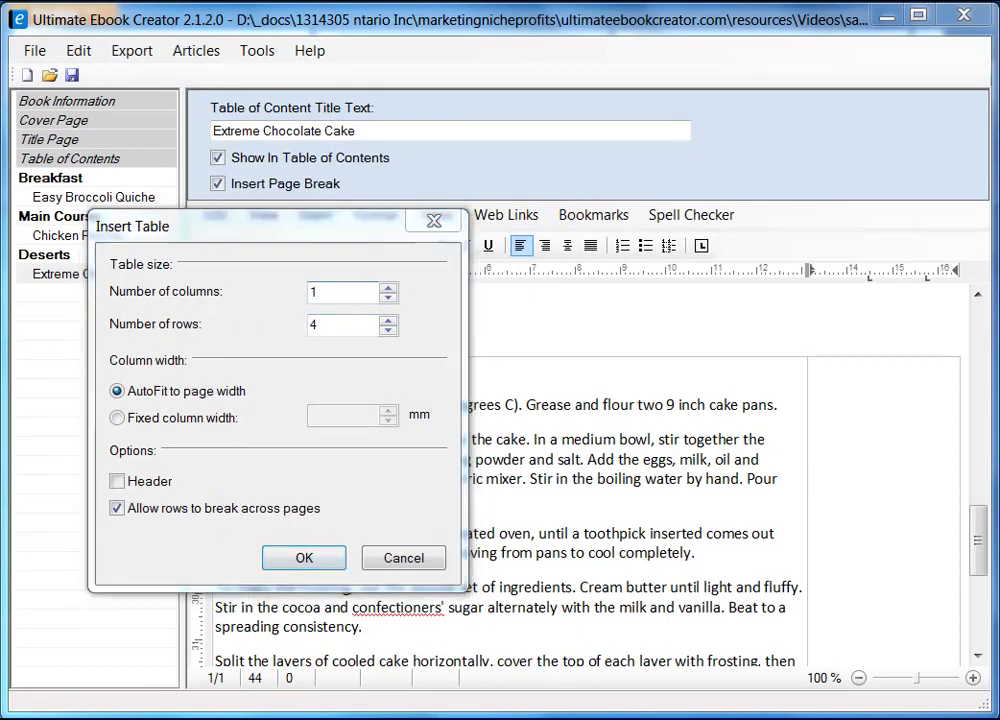
key(alt+Tab)
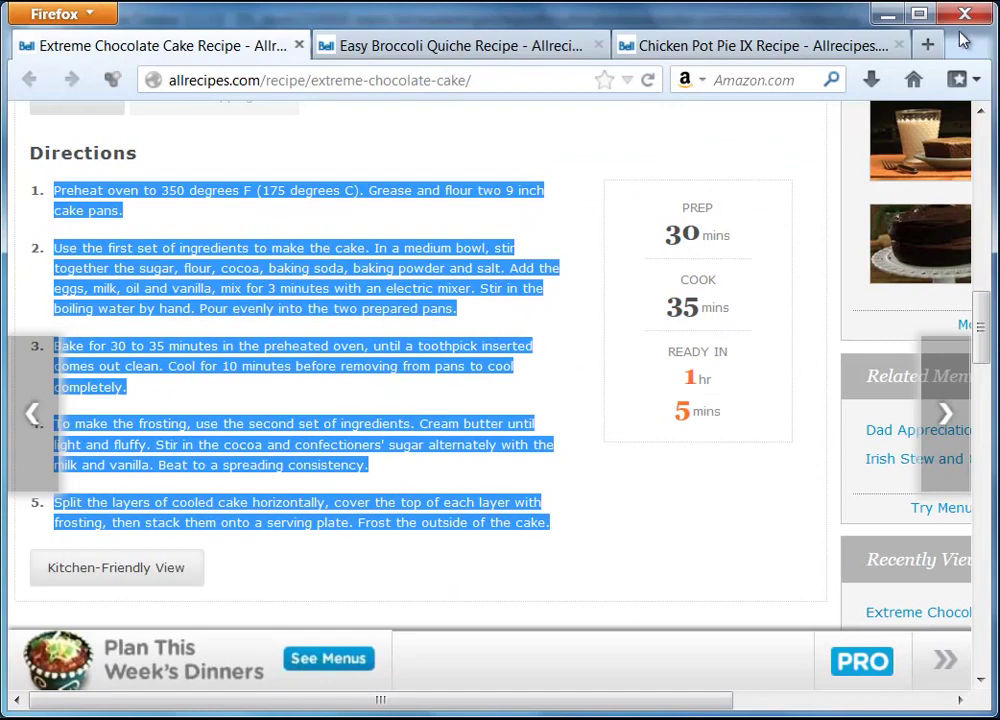
click(887, 14)
drag(339, 326, 290, 340)
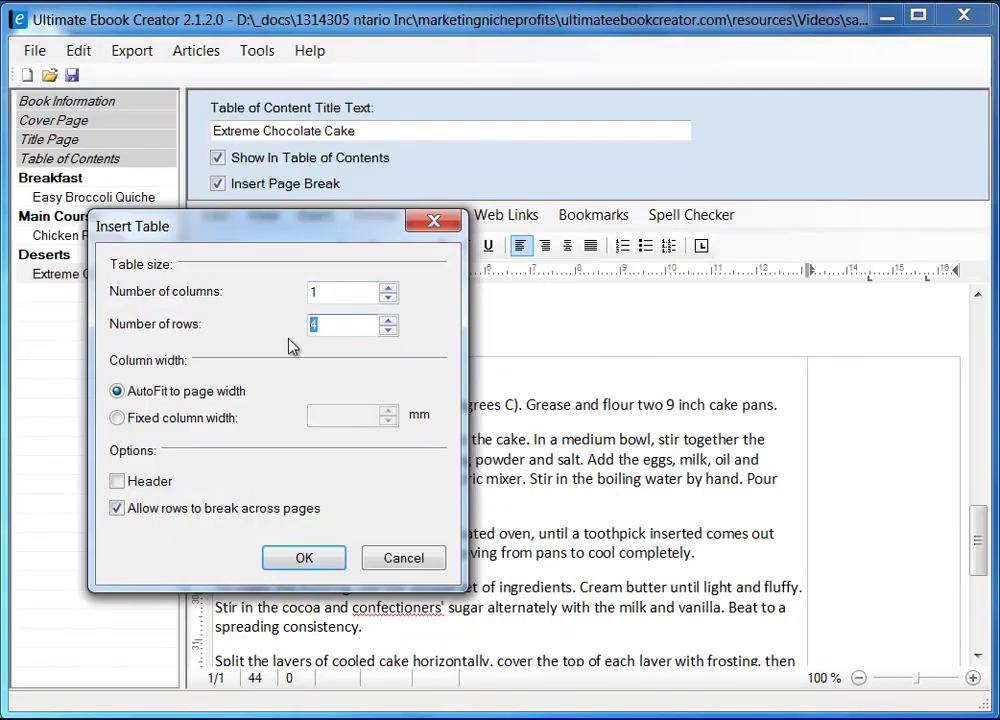
text(3)
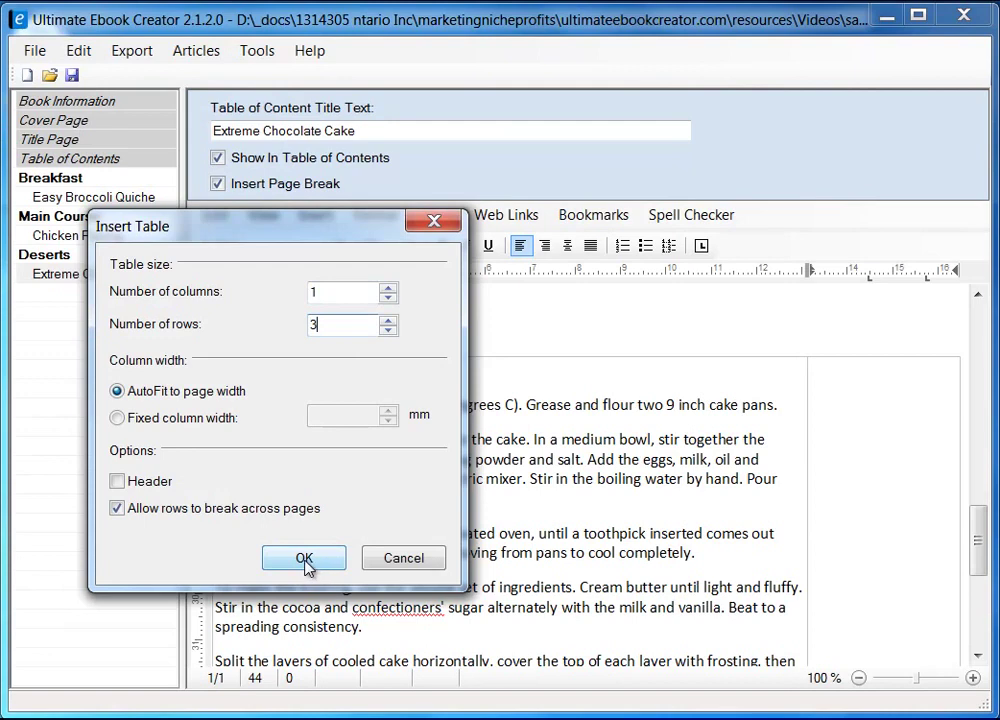
click(305, 559)
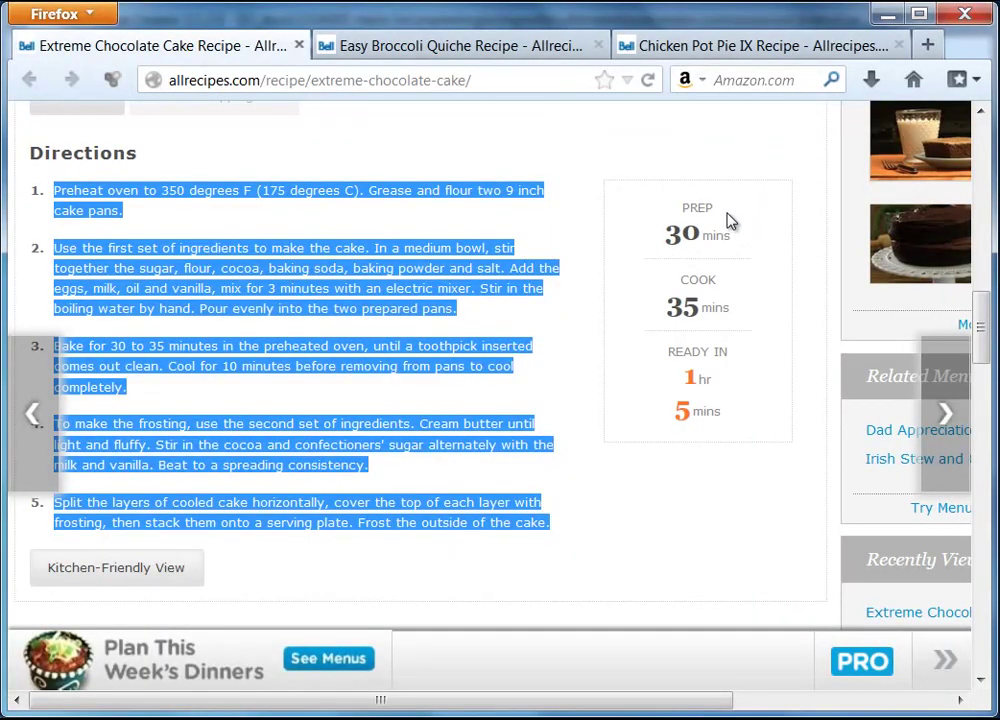
- Copy the PREP label from the recipe page and paste it as plain text into the first cell
click(728, 222)
drag(683, 217, 715, 218)
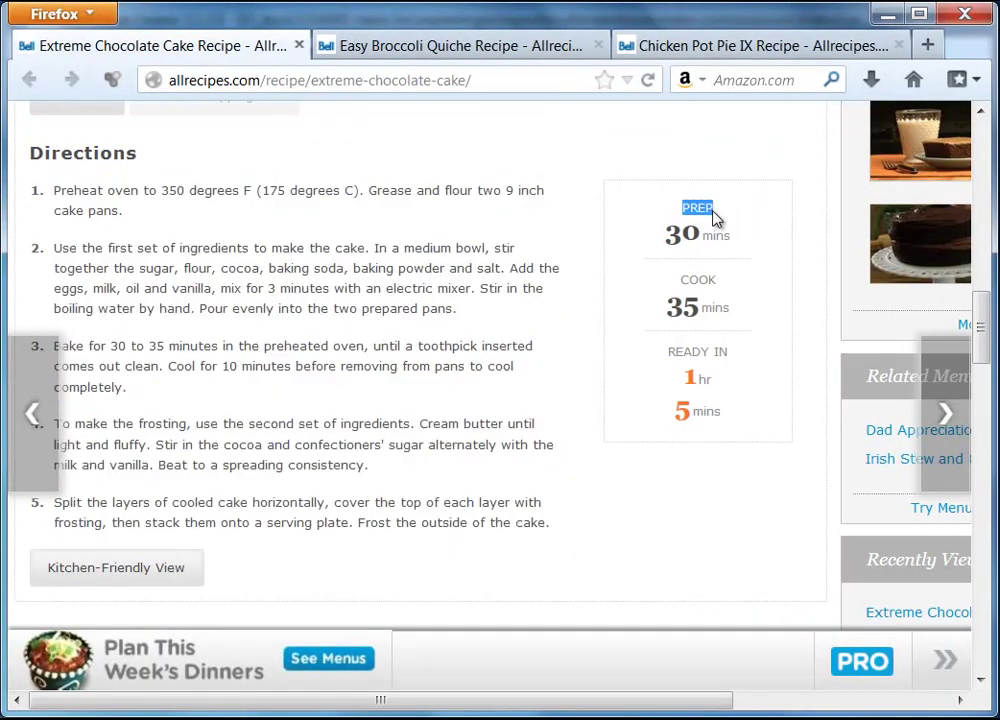
right_click(703, 212)
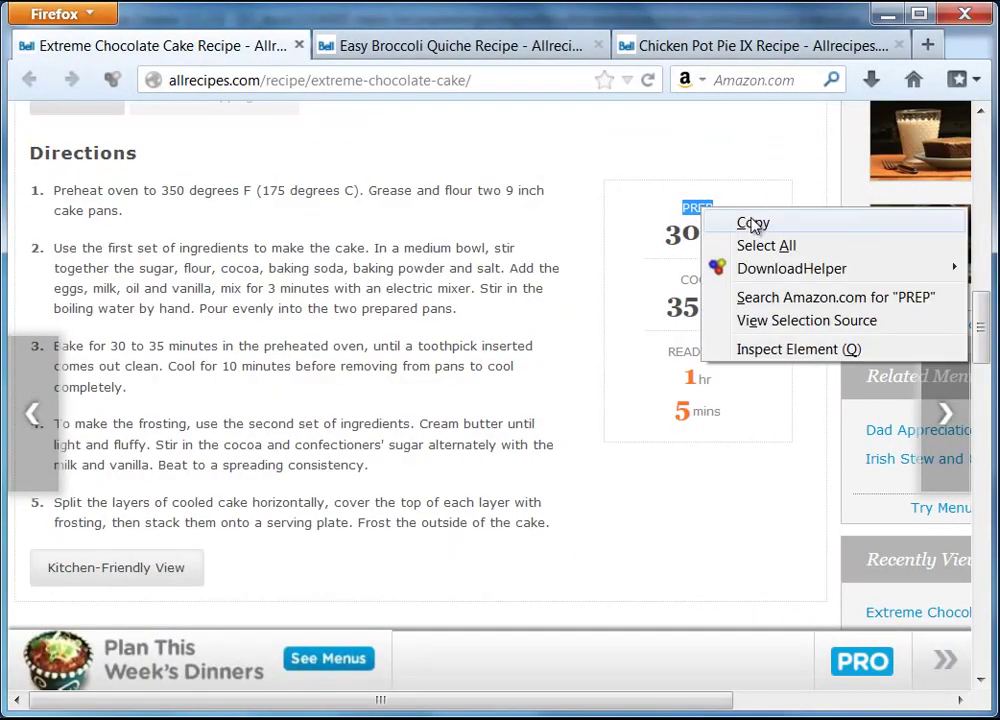
click(745, 220)
key(alt+Tab)
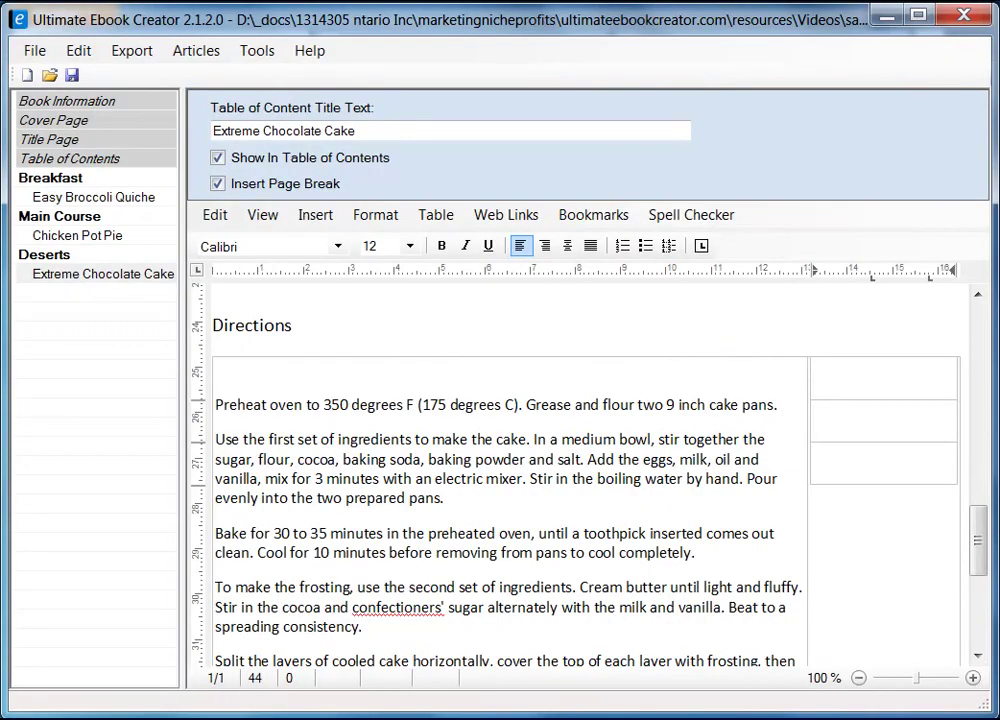
right_click(877, 374)
mouse_move(965, 432)
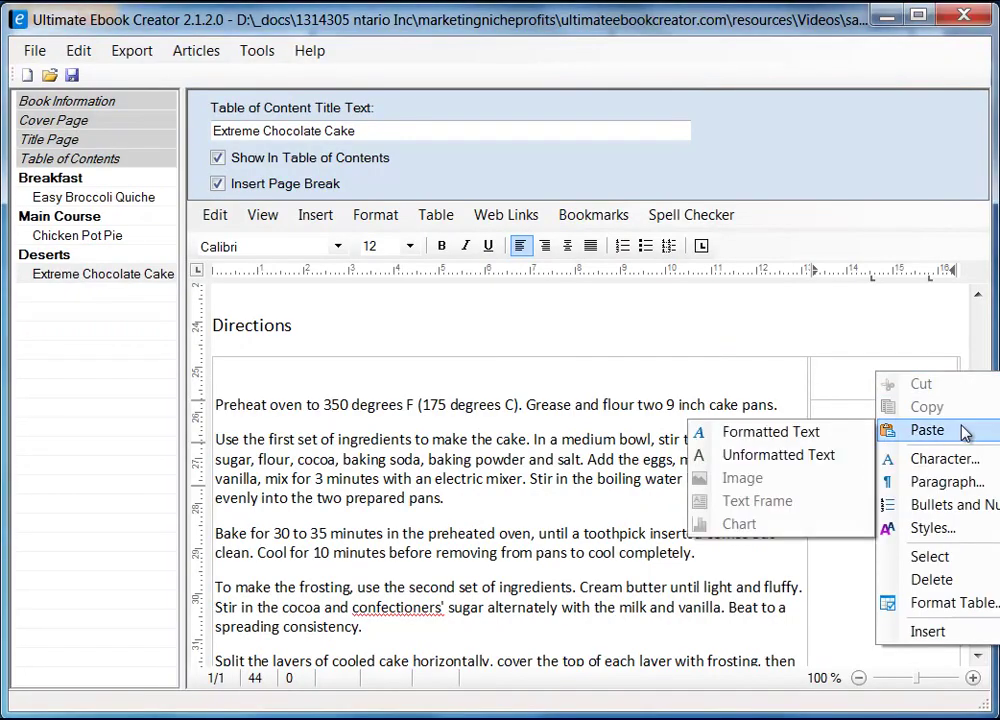
click(771, 431)
key(Return)
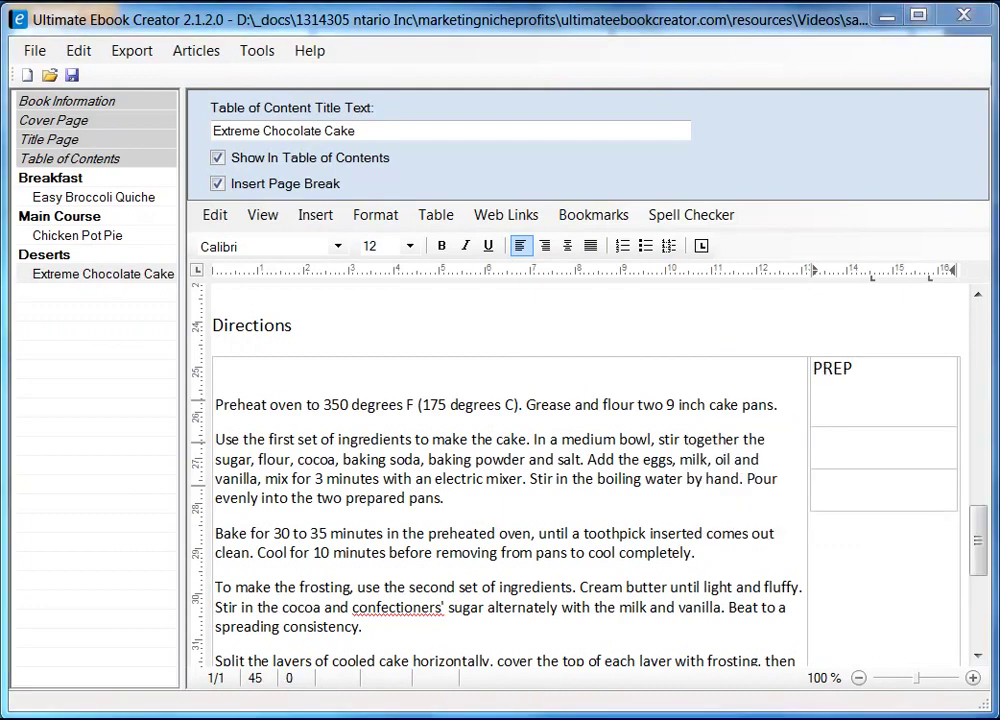
- Paste the 30 mins prep time as plain text on the line below PREP
key(alt+Tab)
drag(665, 233, 738, 243)
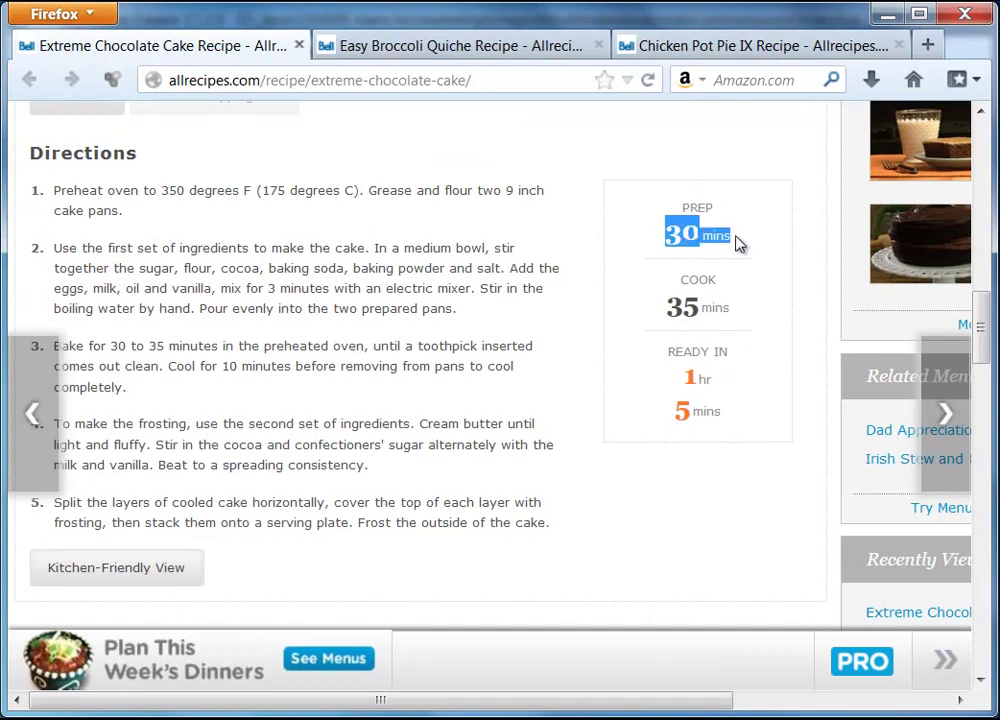
right_click(706, 236)
click(748, 250)
click(888, 14)
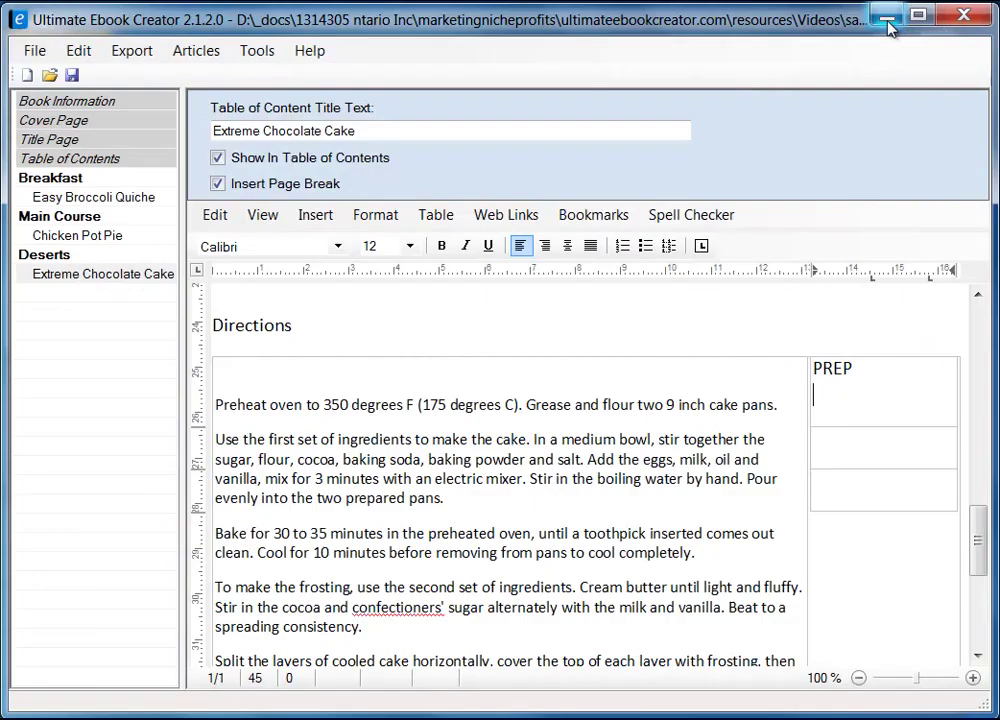
click(850, 391)
right_click(848, 391)
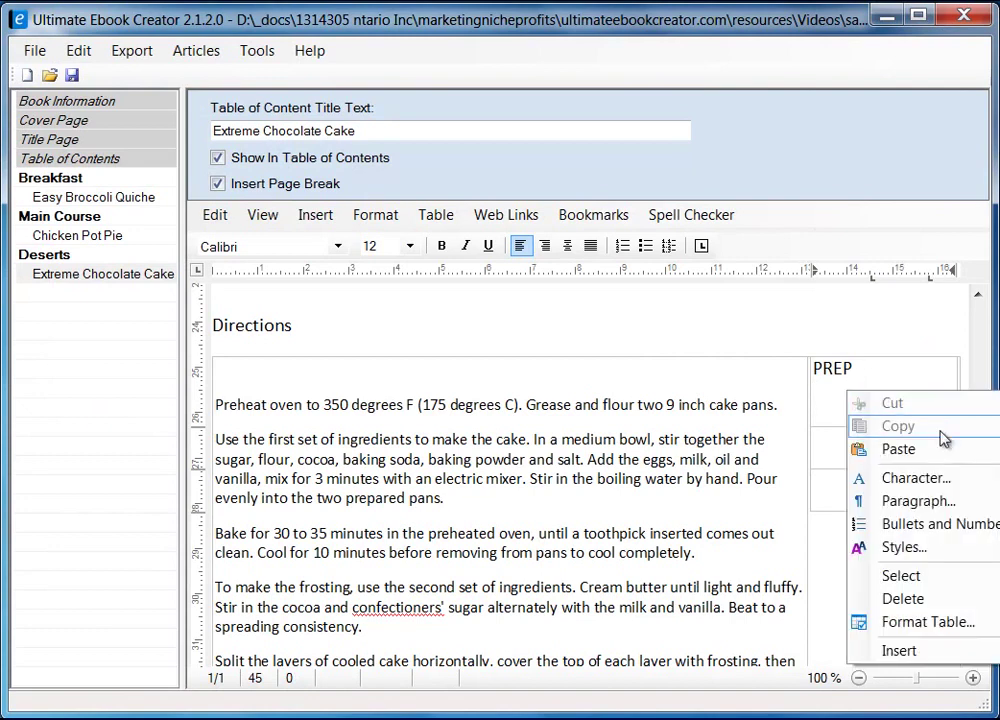
mouse_move(946, 462)
click(738, 475)
- Copy COOK 35 mins and paste it as unformatted text into the second cell
click(845, 449)
key(alt+Tab)
drag(681, 286, 714, 310)
right_click(700, 313)
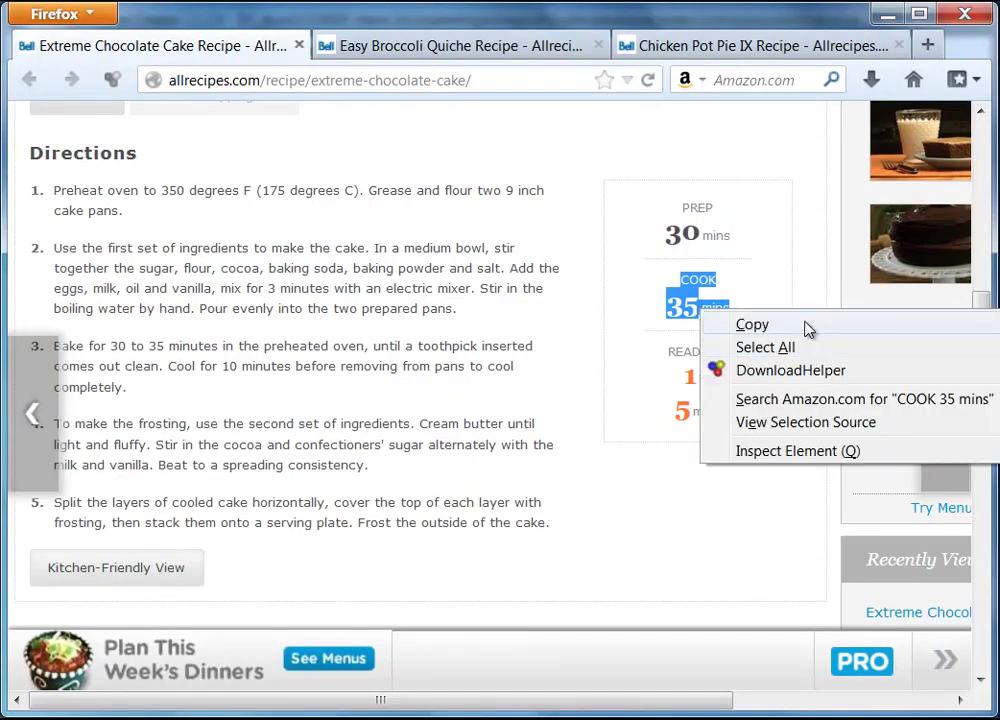
click(744, 326)
key(alt+Tab)
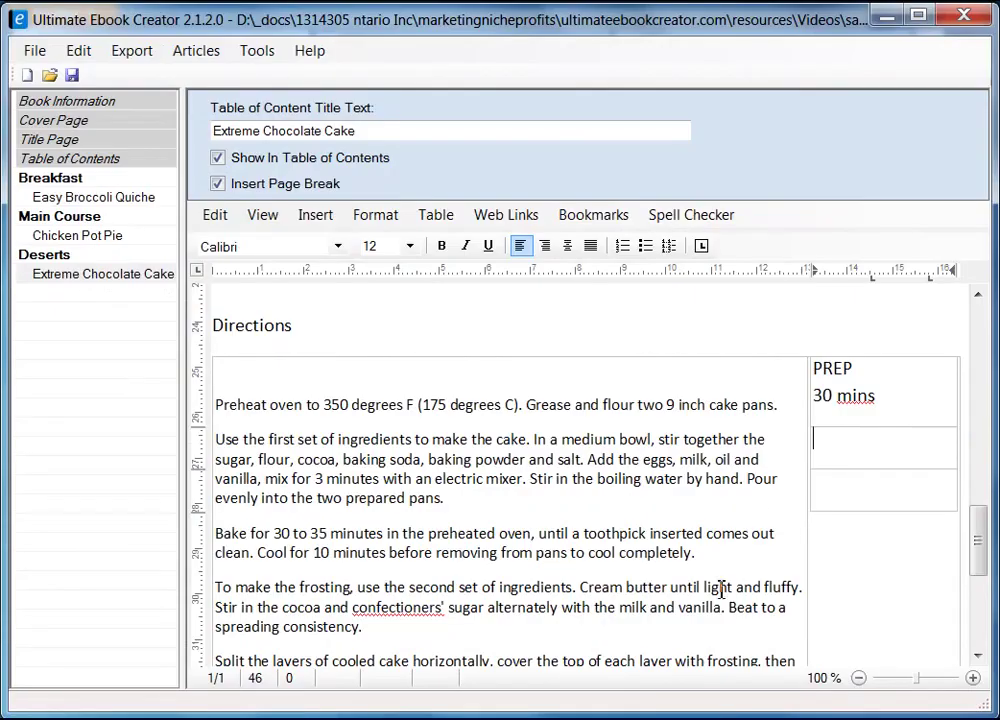
right_click(845, 445)
mouse_move(866, 503)
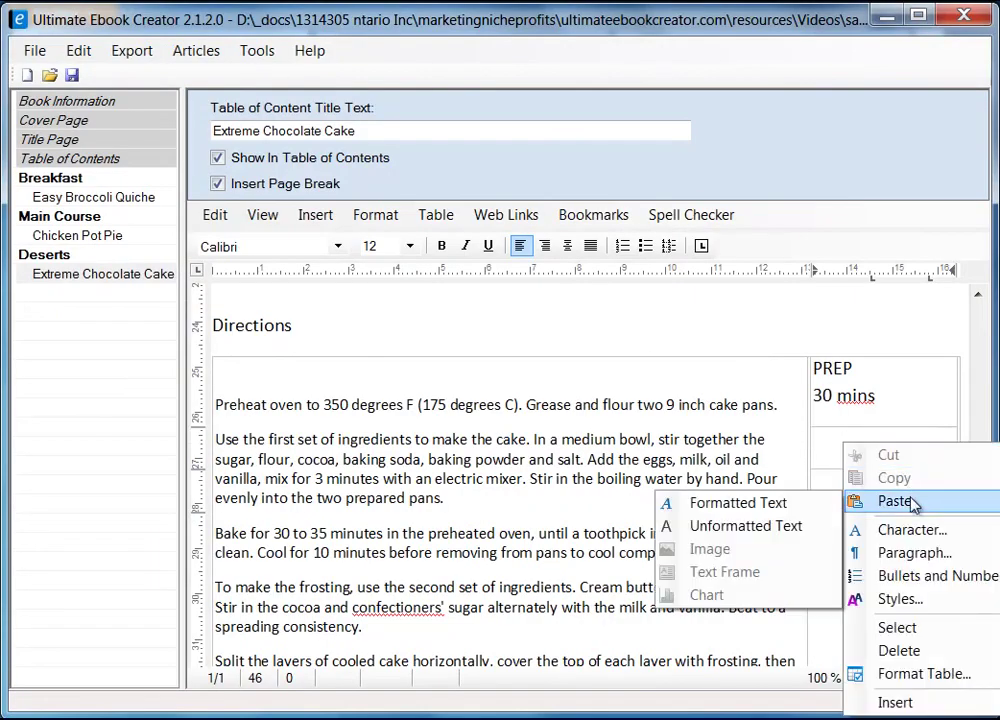
click(853, 529)
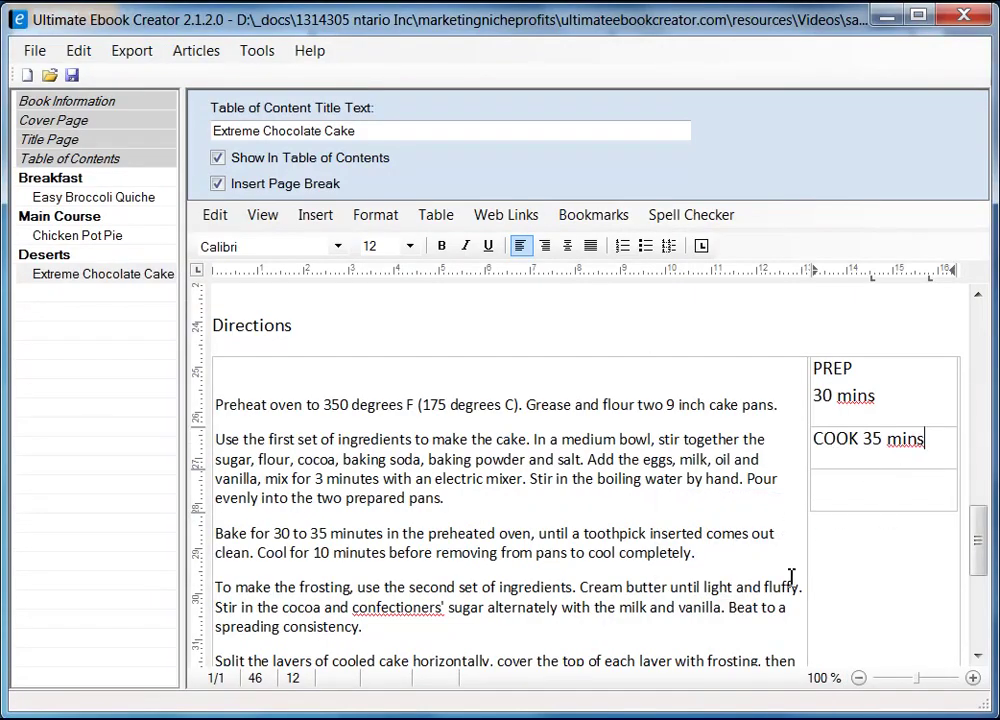
- Copy READY IN 1 hr 5 mins into the third cell and clear the browser selection
key(alt+Tab)
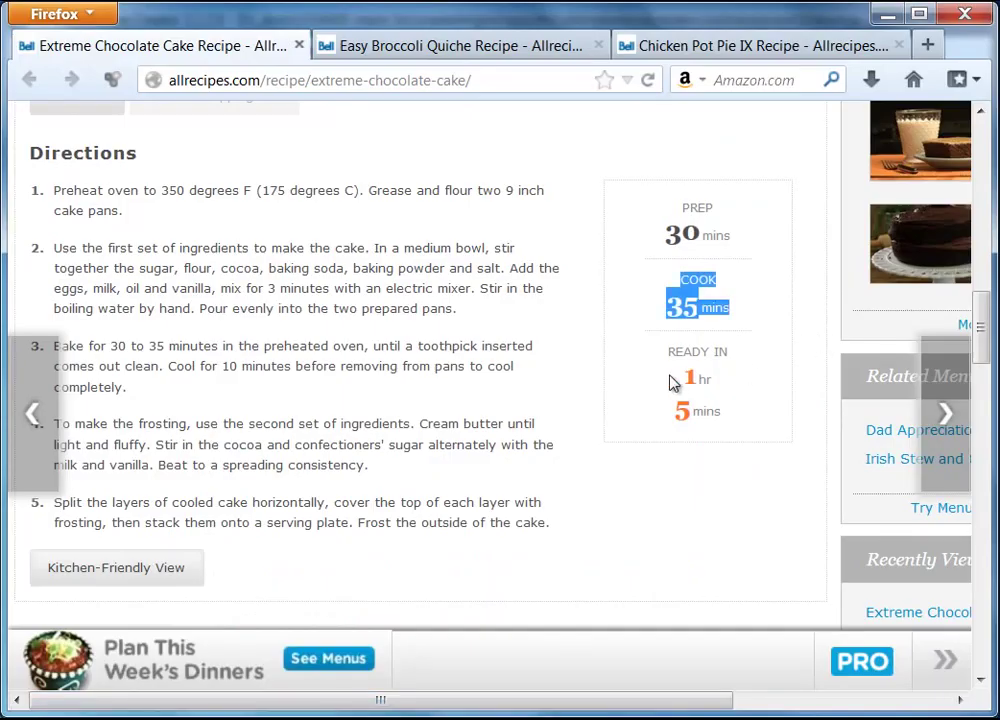
drag(668, 351, 745, 402)
right_click(697, 380)
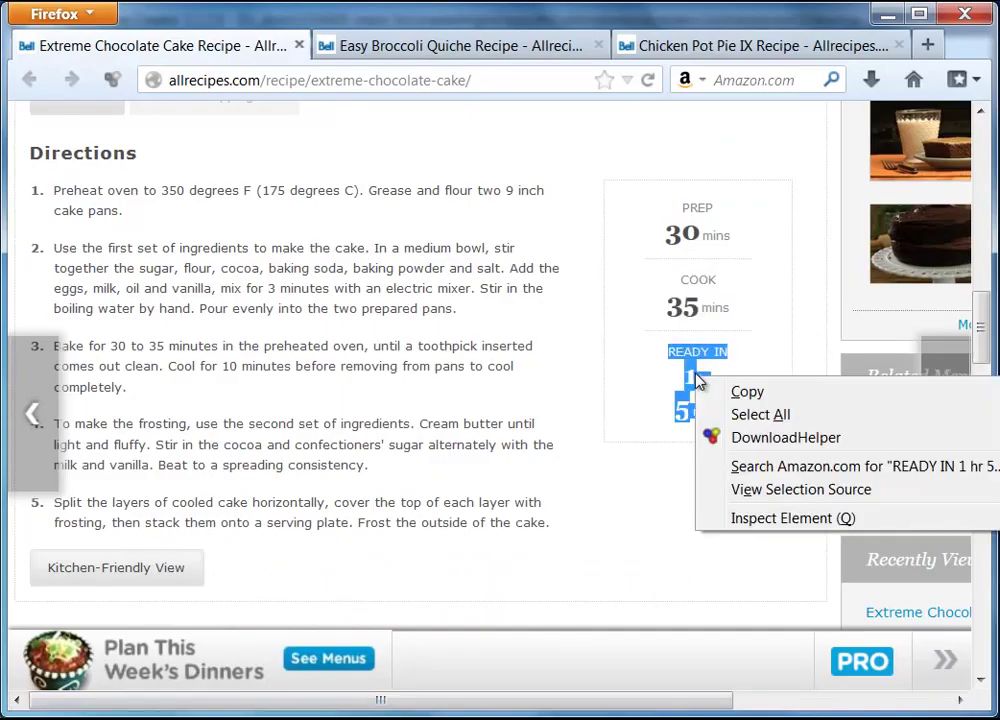
click(781, 400)
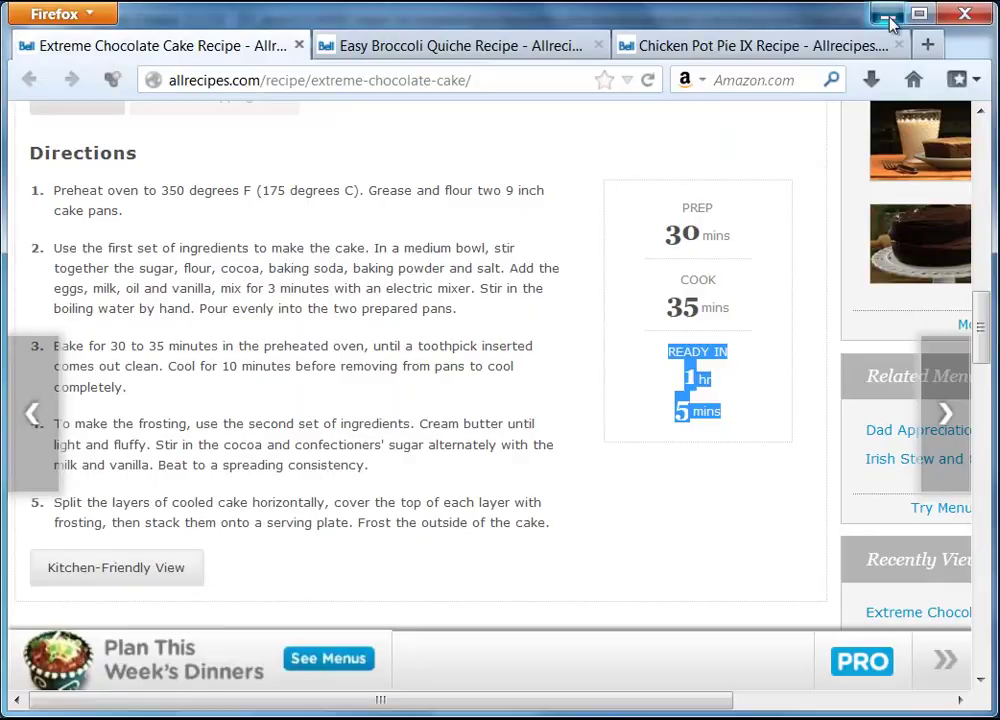
click(884, 14)
click(850, 488)
right_click(848, 495)
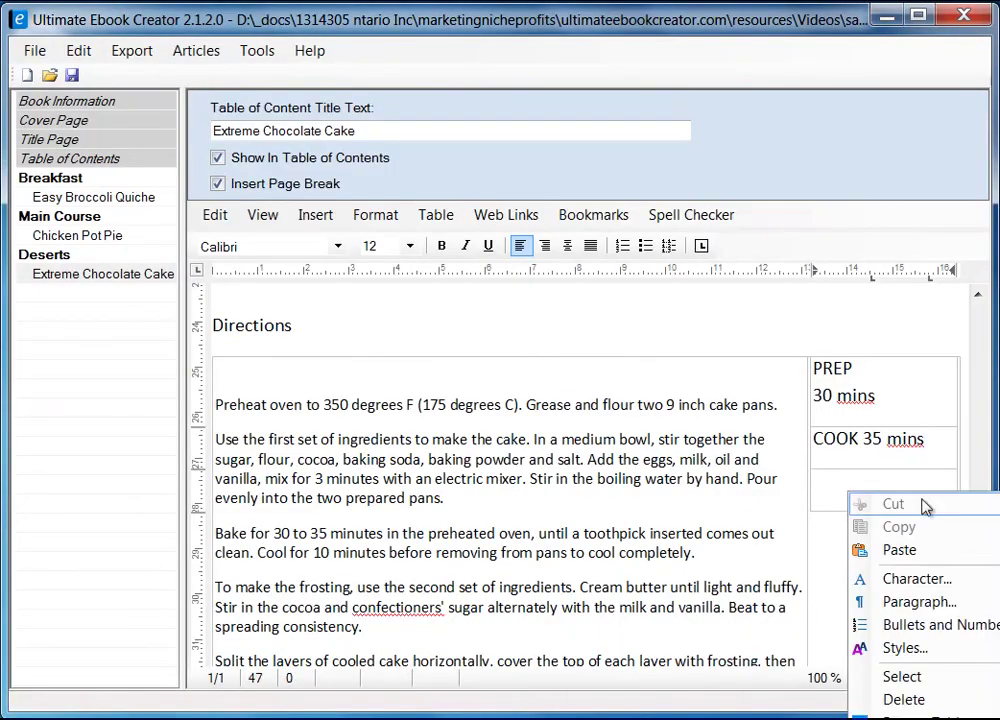
mouse_move(880, 551)
click(766, 557)
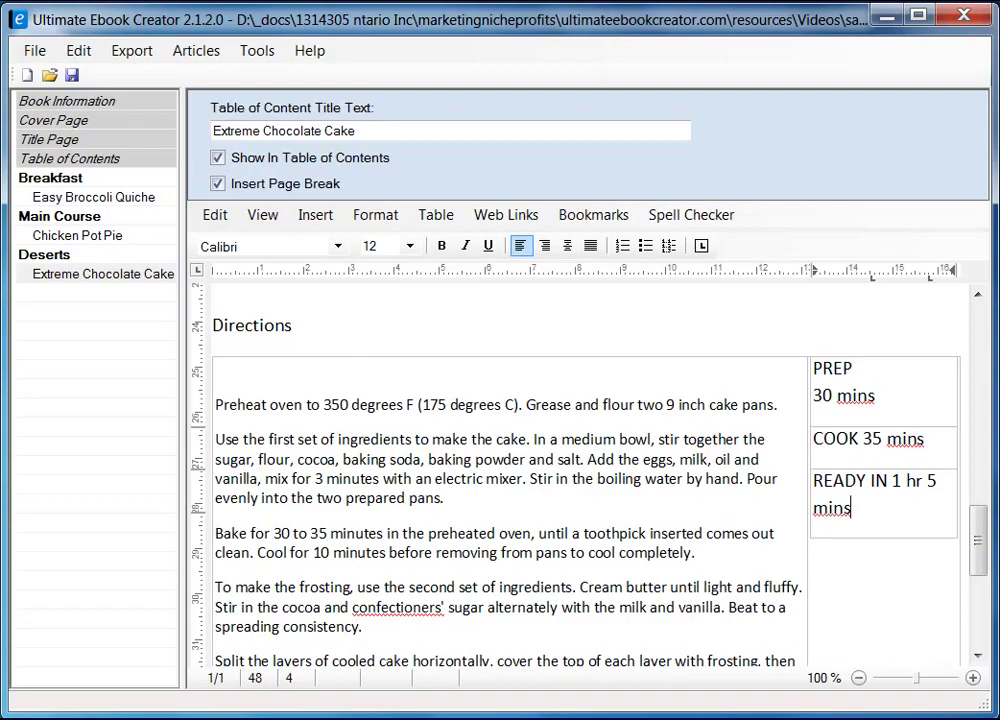
key(alt+Tab)
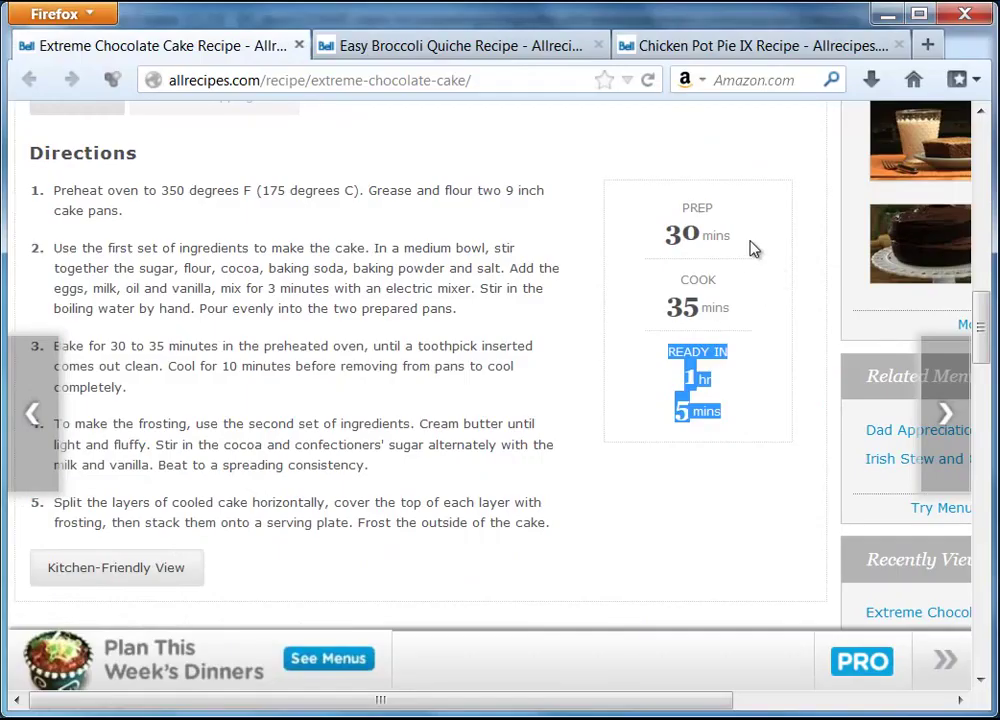
click(772, 256)
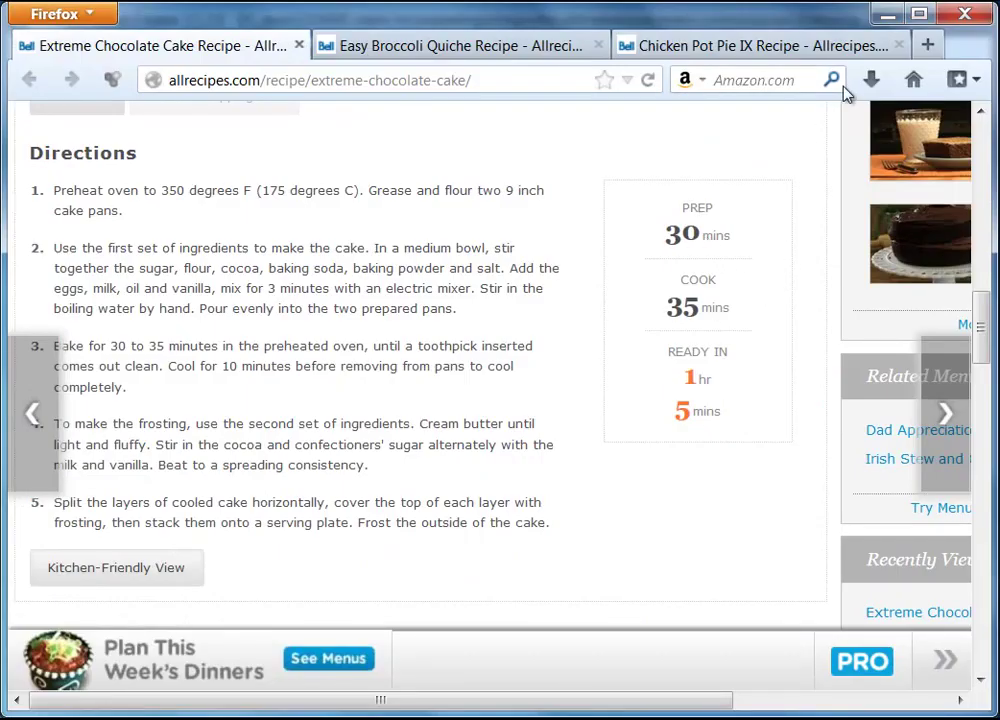
click(889, 16)
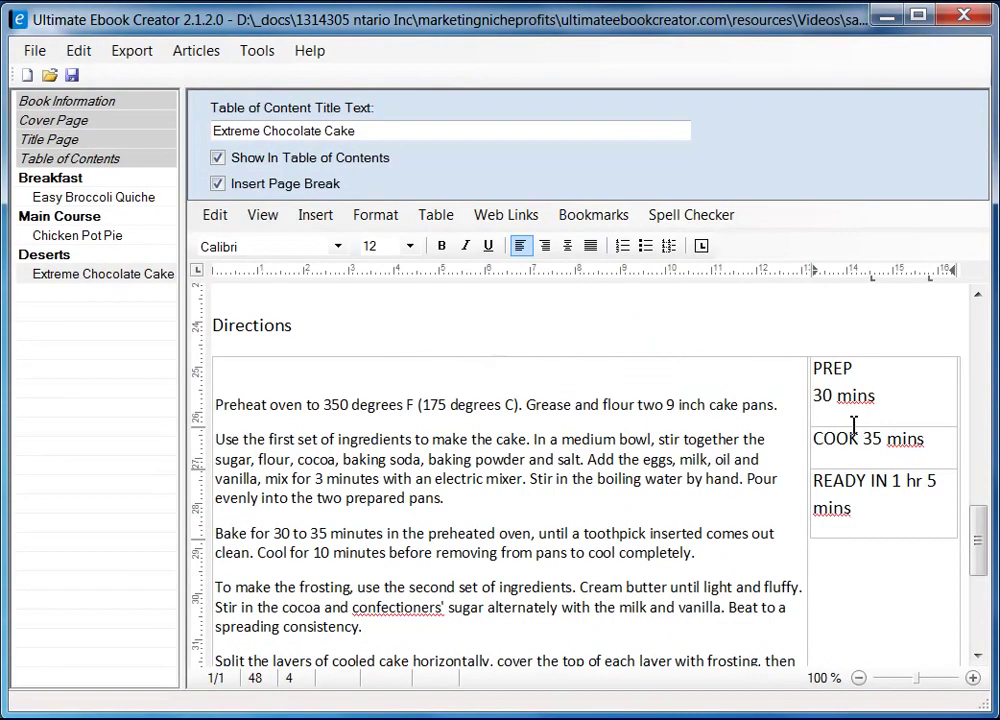
- Make the 30 in the PREP cell bold at 24 pt, after trying 48 and 18
drag(812, 396, 832, 396)
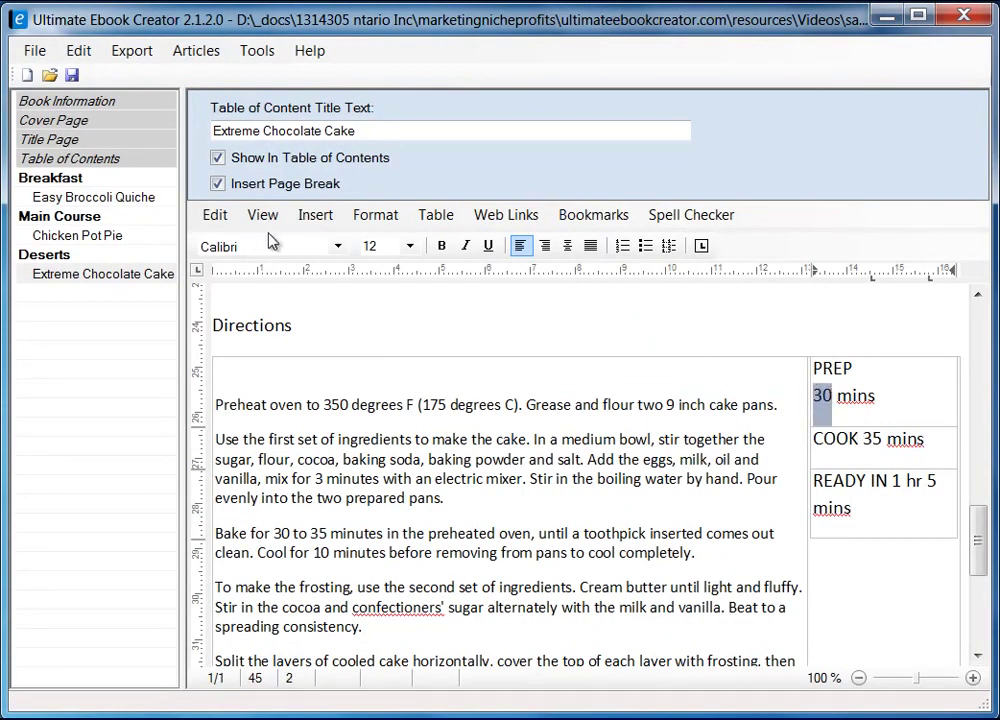
click(442, 247)
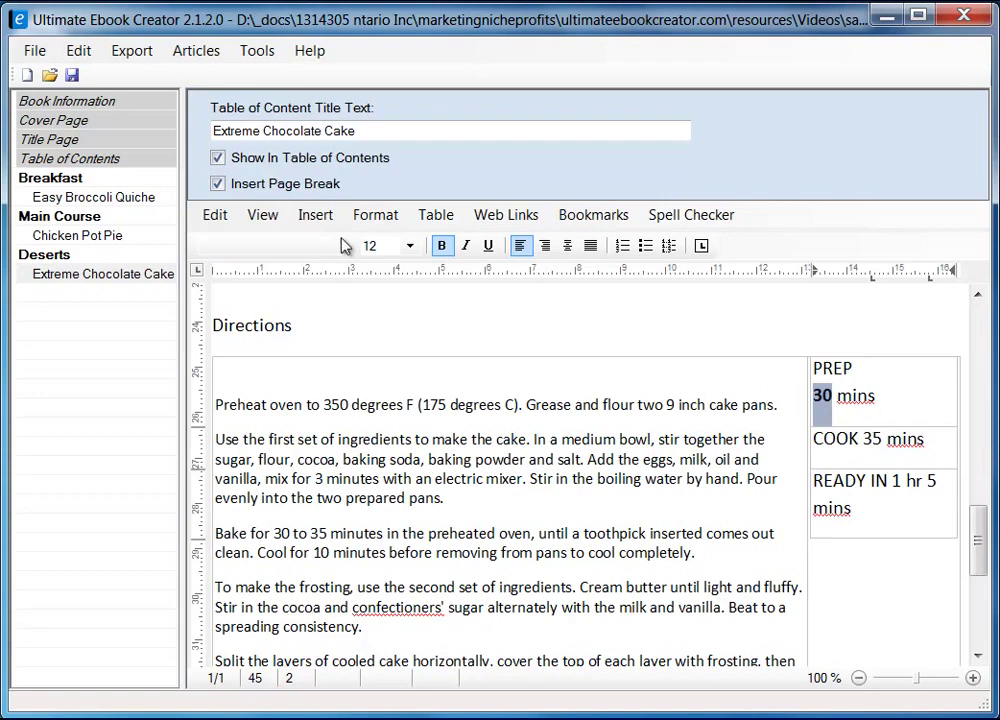
click(410, 246)
click(394, 462)
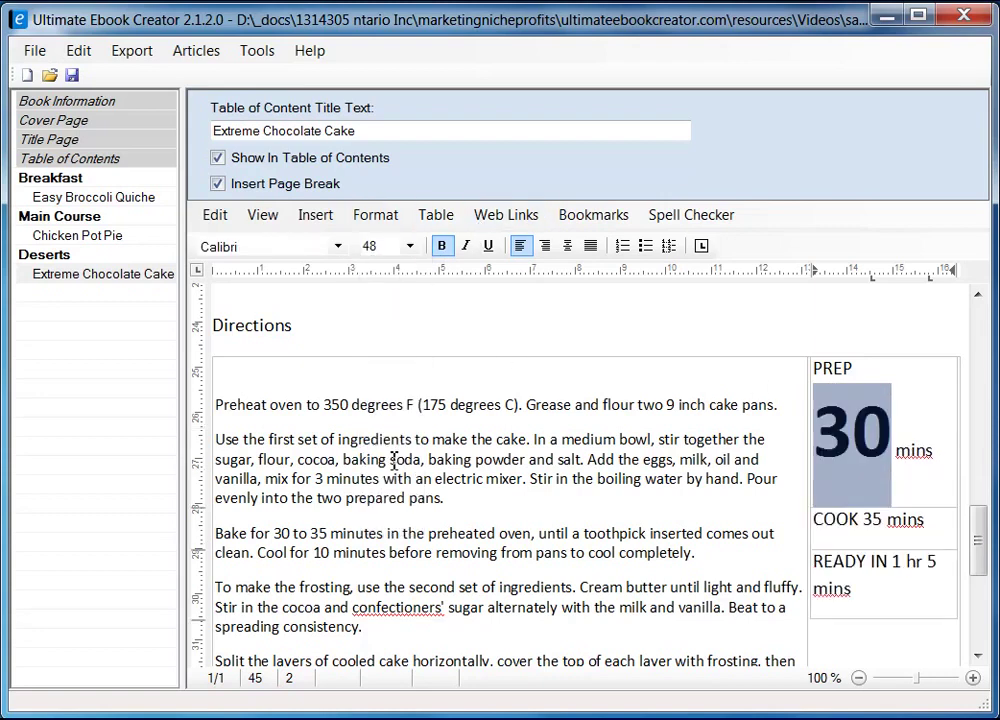
click(410, 246)
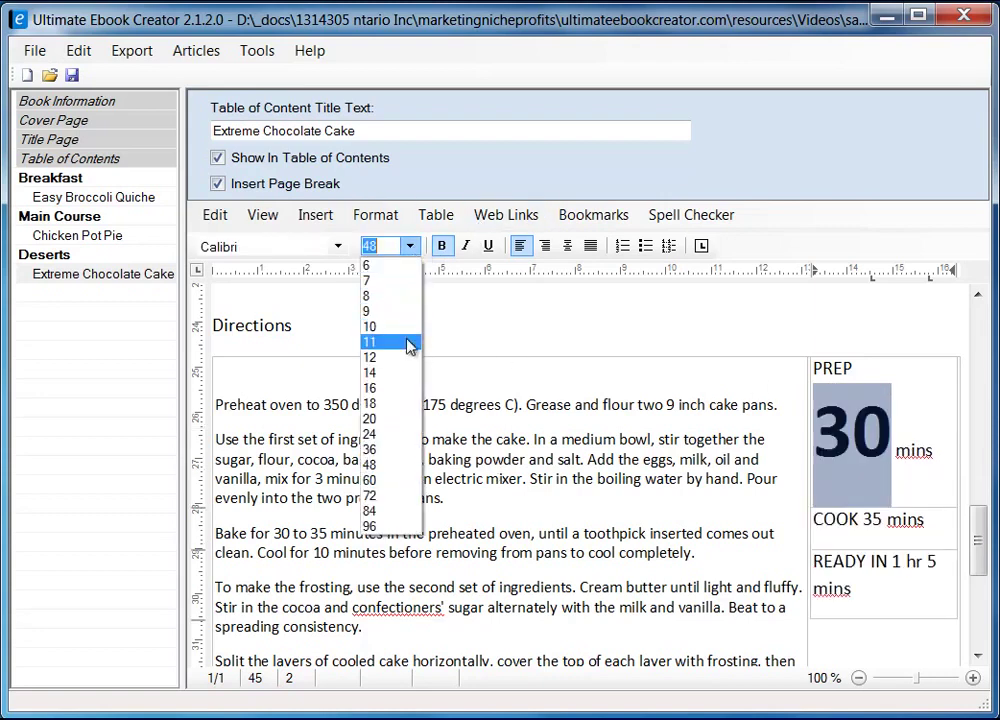
click(395, 403)
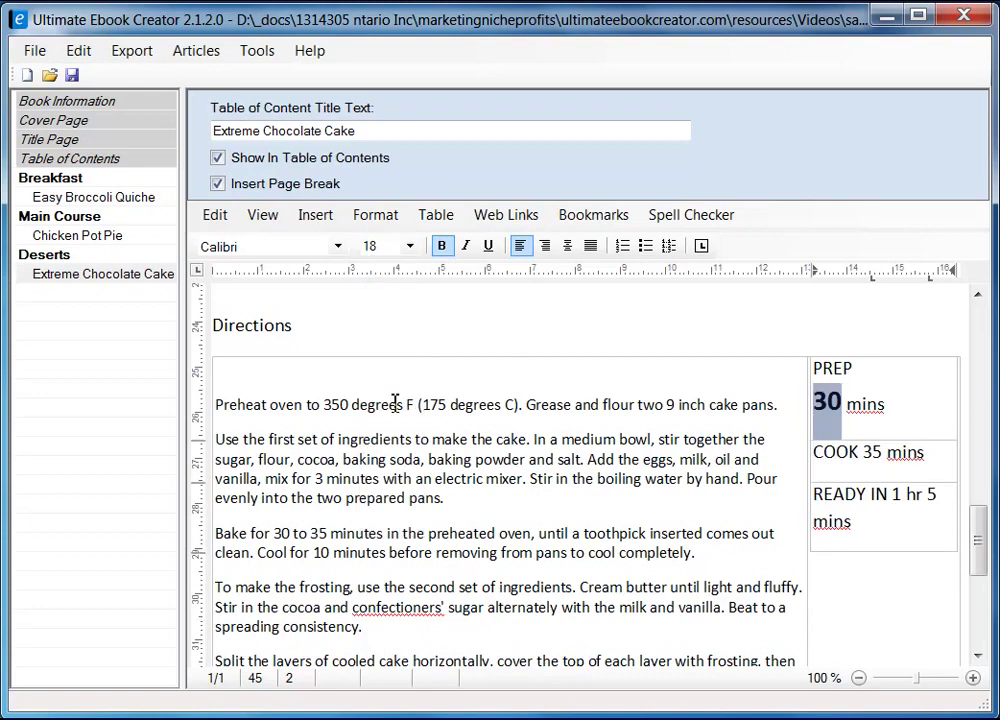
click(410, 246)
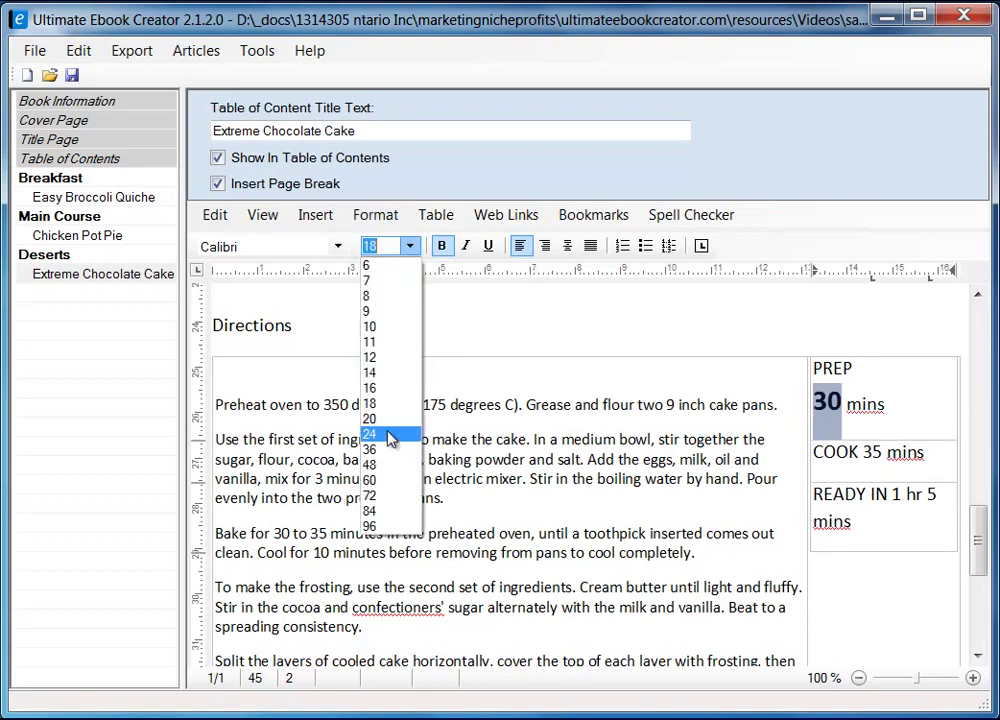
click(390, 436)
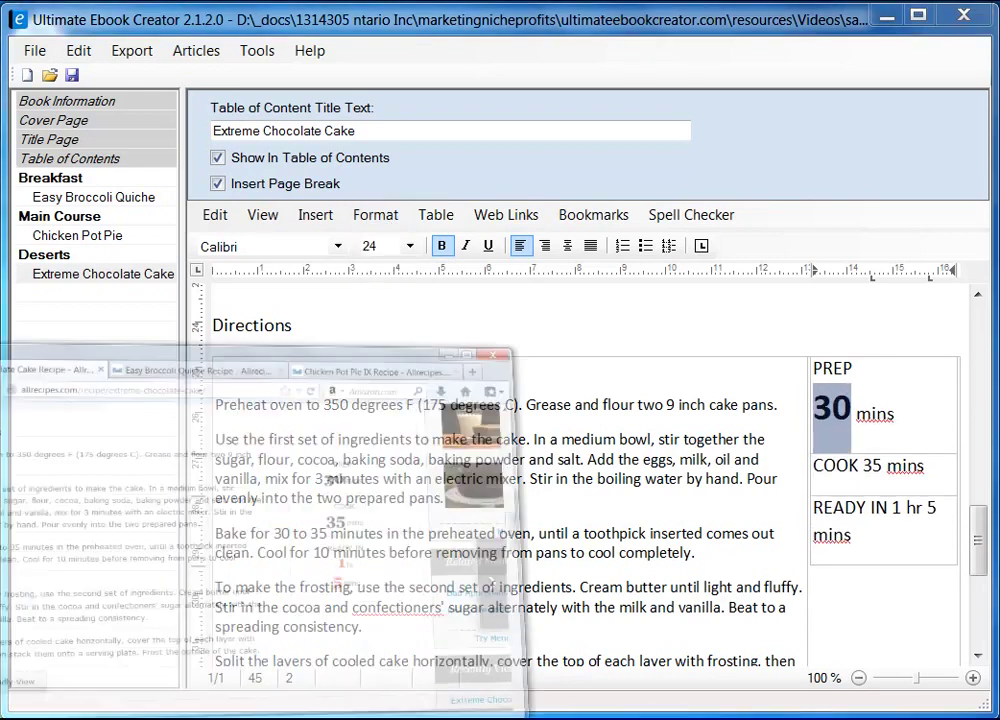
key(alt+Tab)
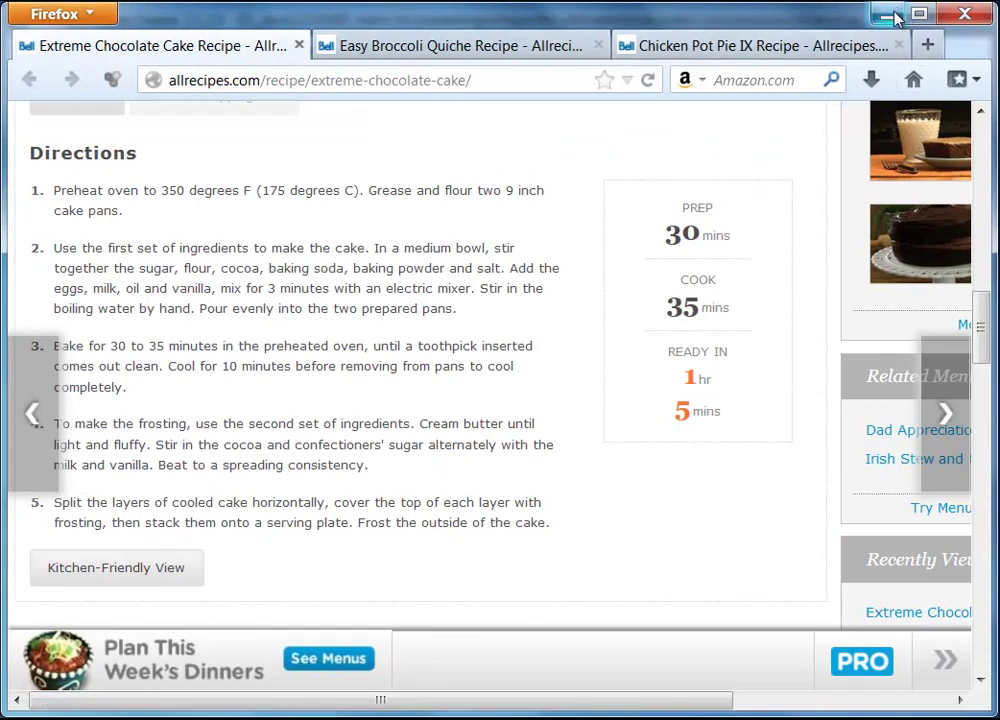
click(893, 14)
click(896, 420)
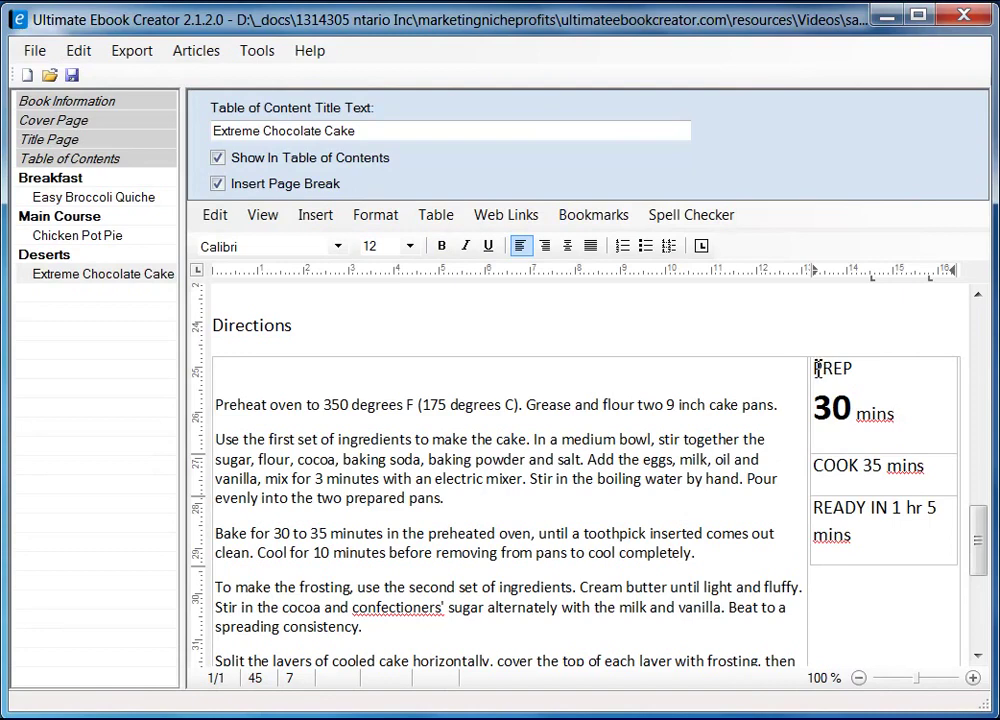
- Select the timing table's column and open Format Table to show Table Properties
click(884, 354)
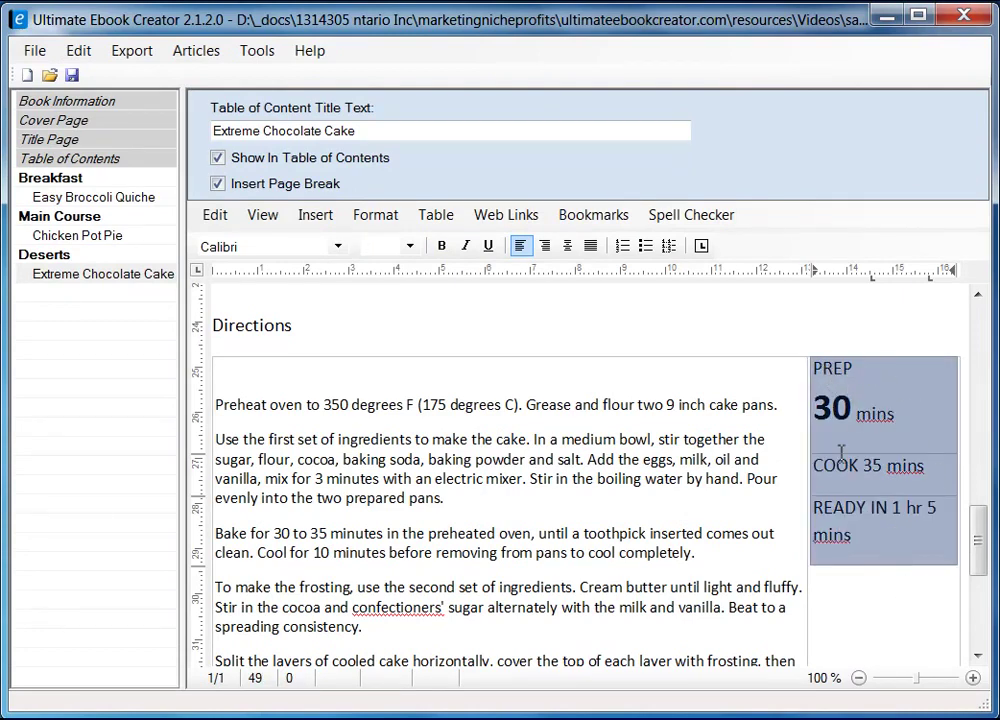
right_click(859, 361)
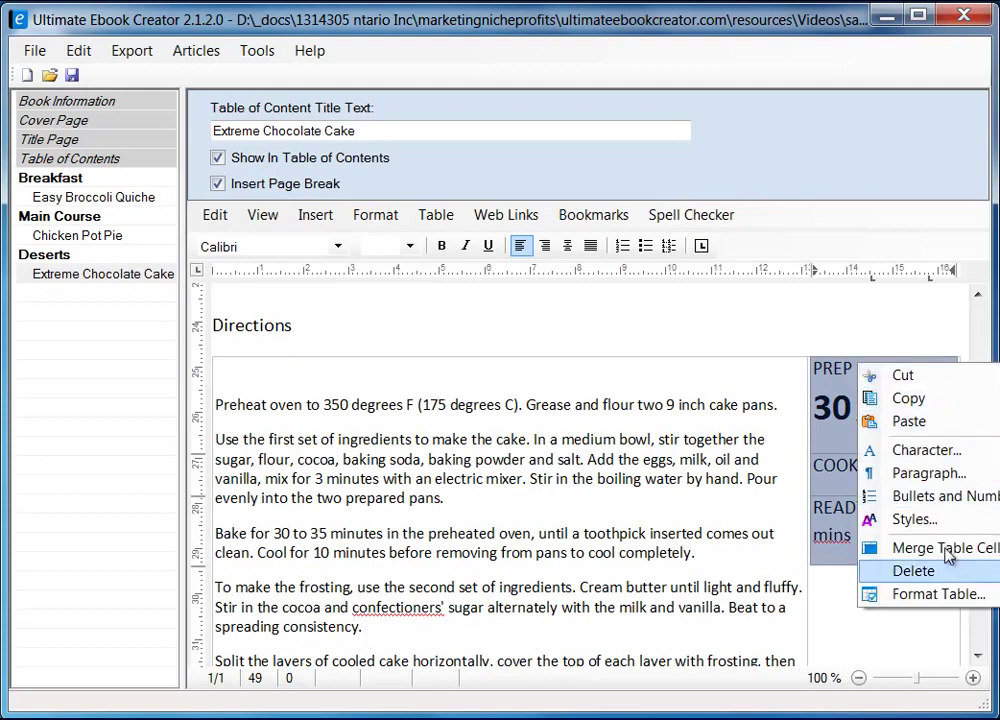
click(940, 595)
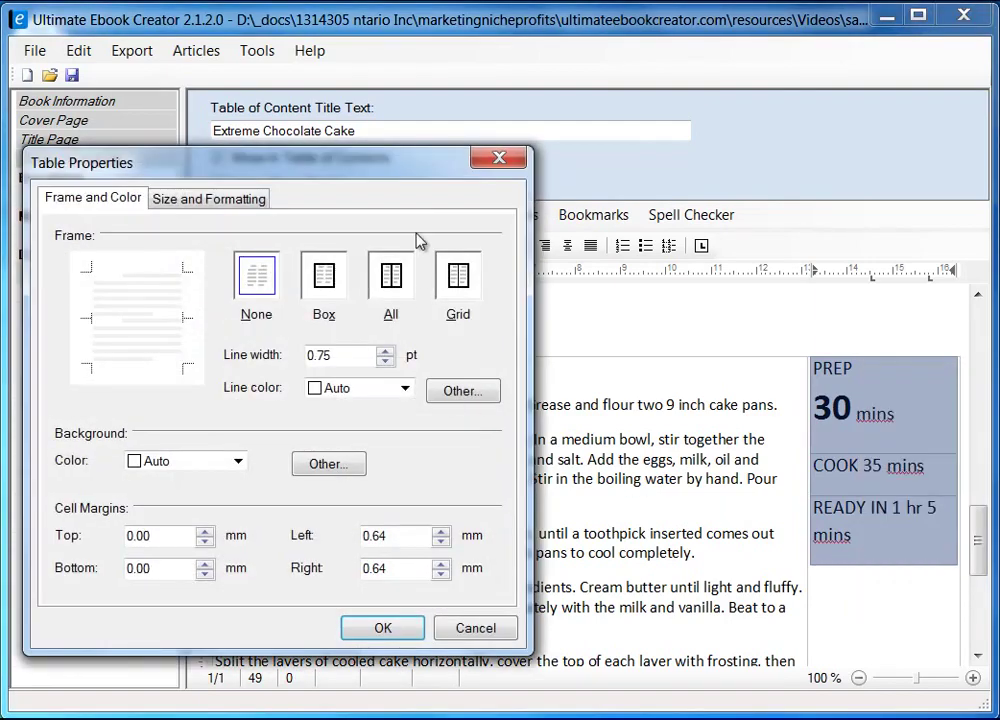
drag(388, 162, 555, 160)
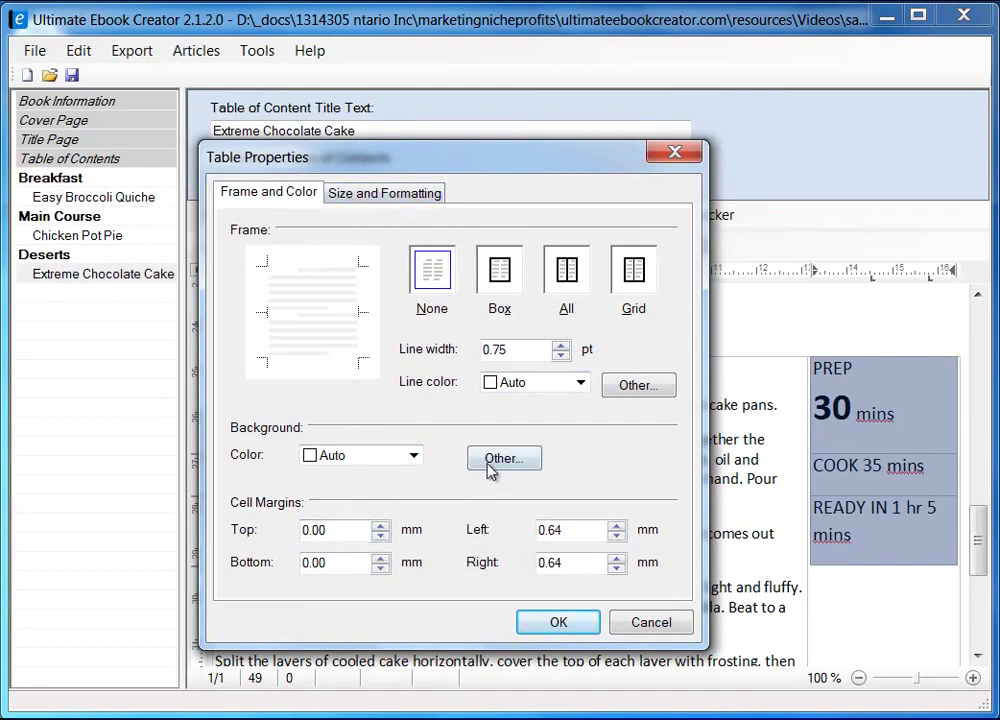
- Centre the PREP, COOK and READY IN text and put a bold 35 on its own line under COOK
click(648, 625)
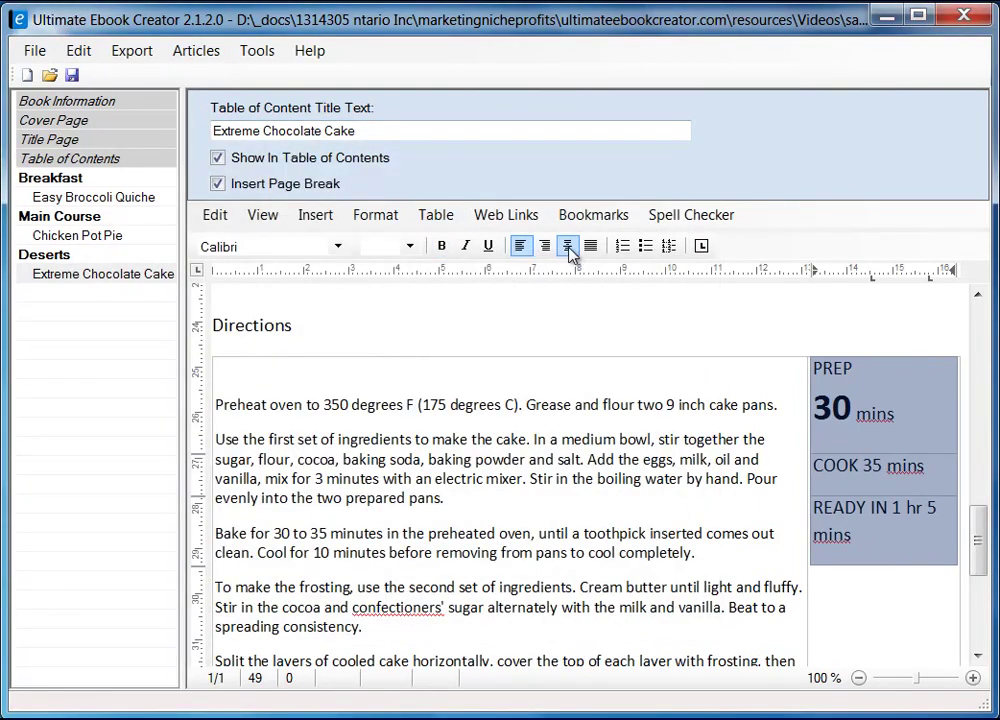
click(568, 247)
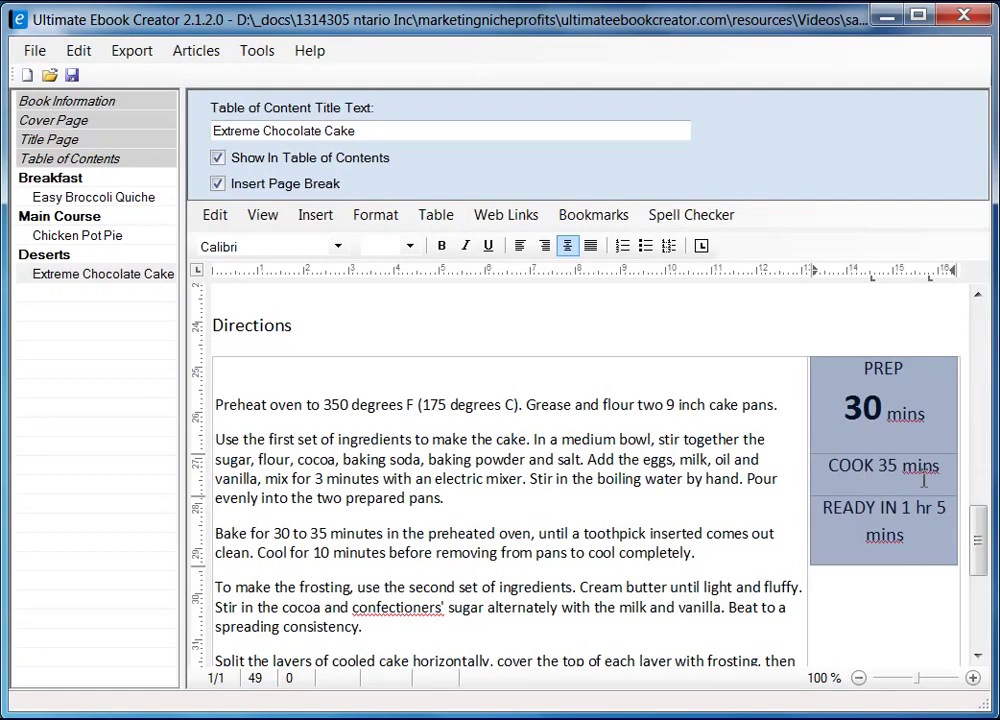
click(883, 466)
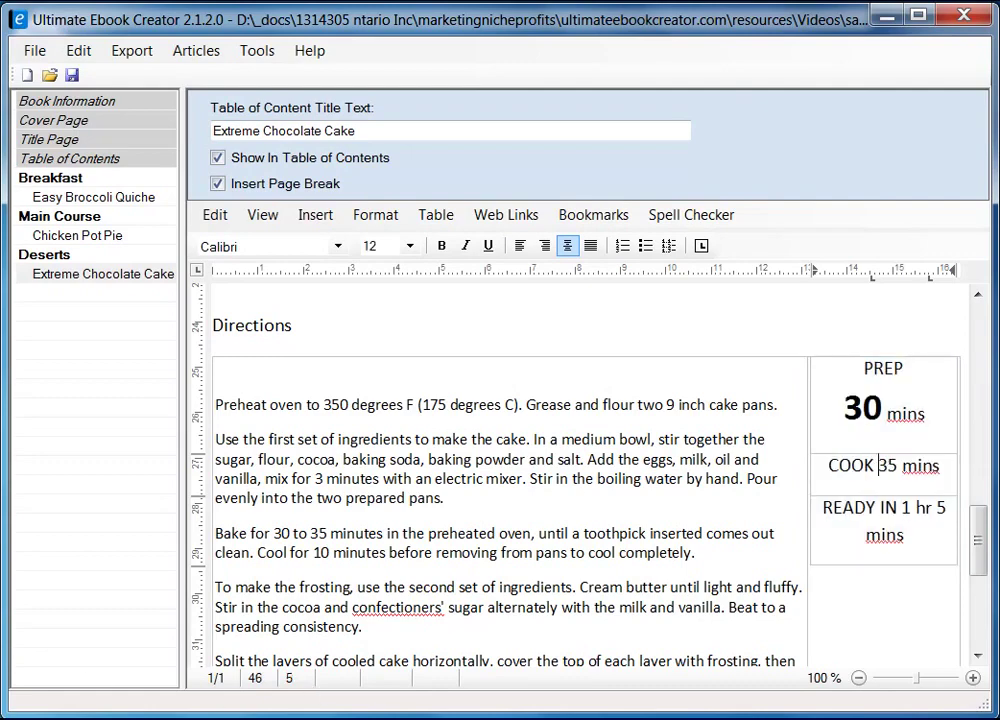
key(alt+Tab)
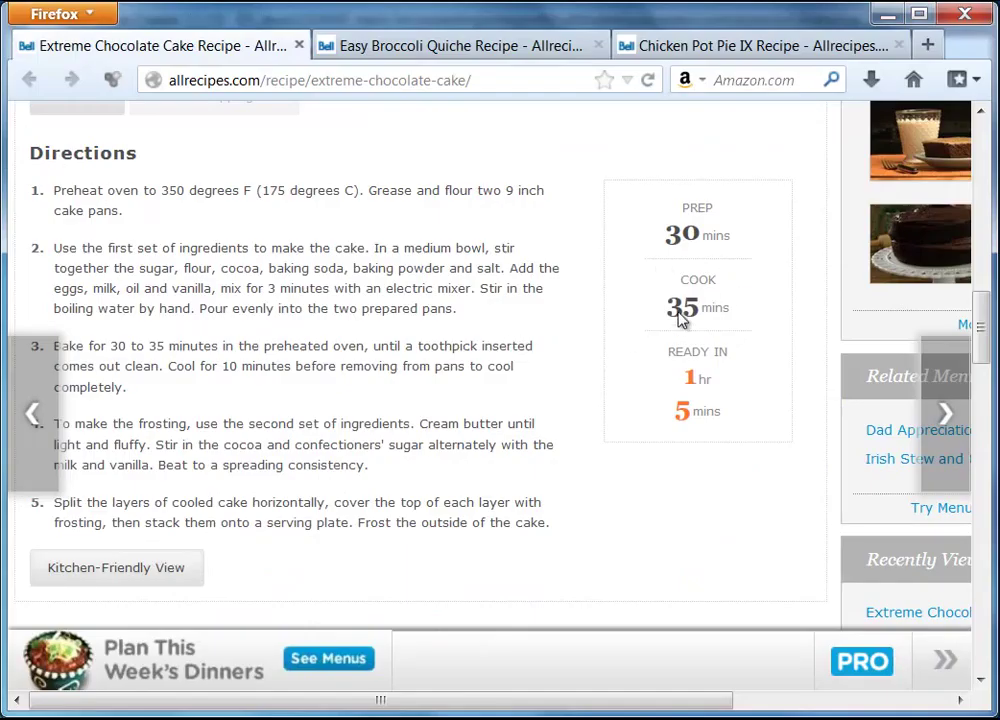
click(887, 14)
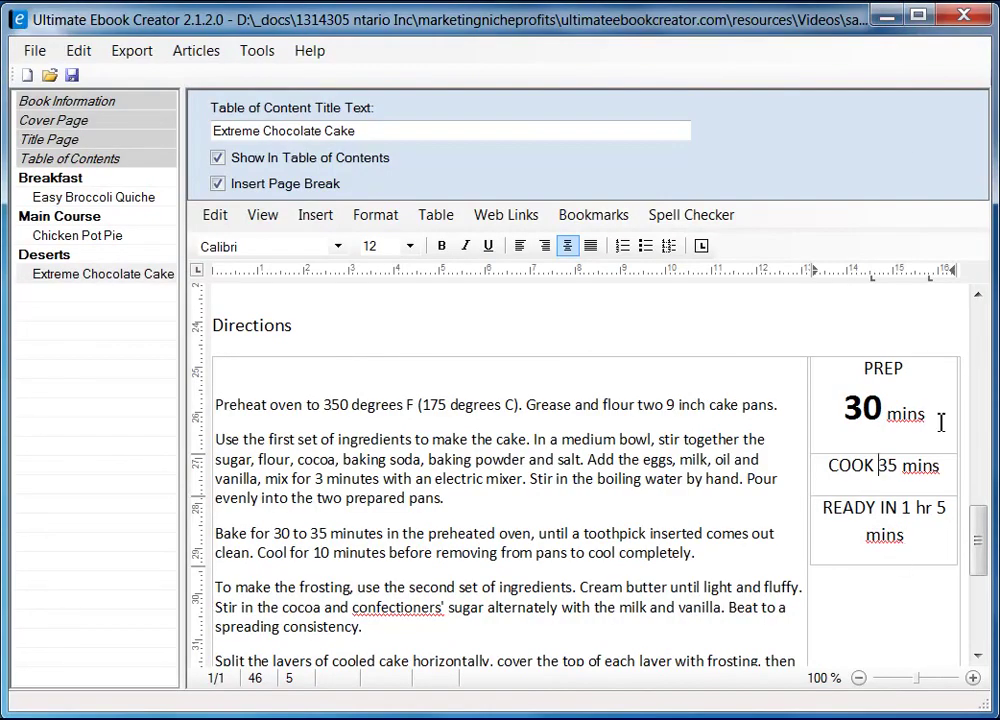
key(Return)
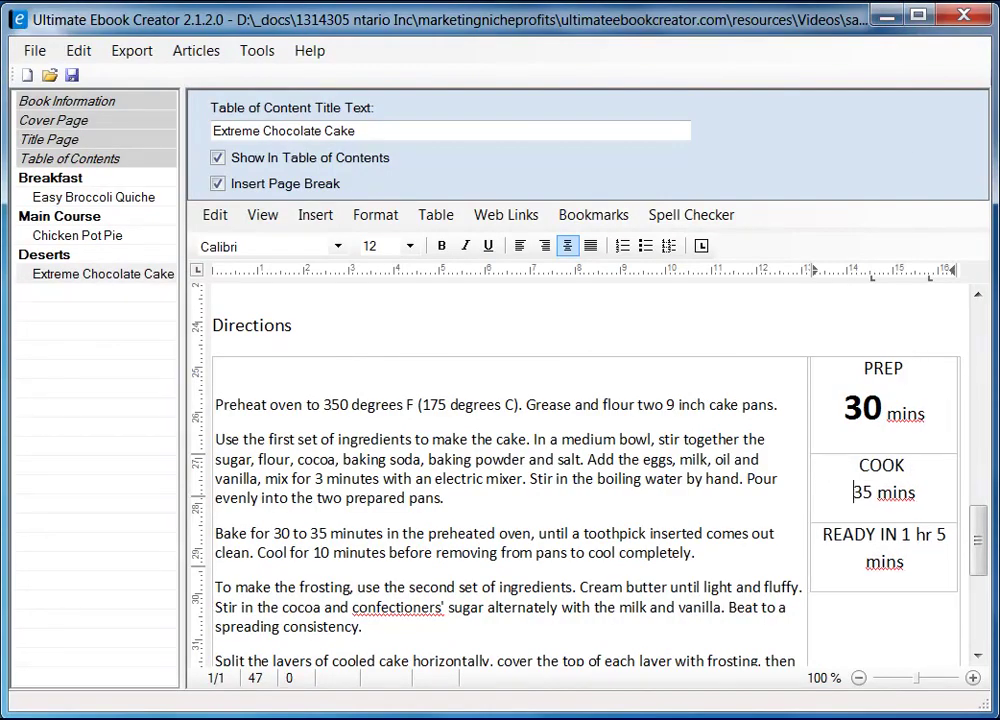
drag(853, 493, 862, 491)
click(441, 246)
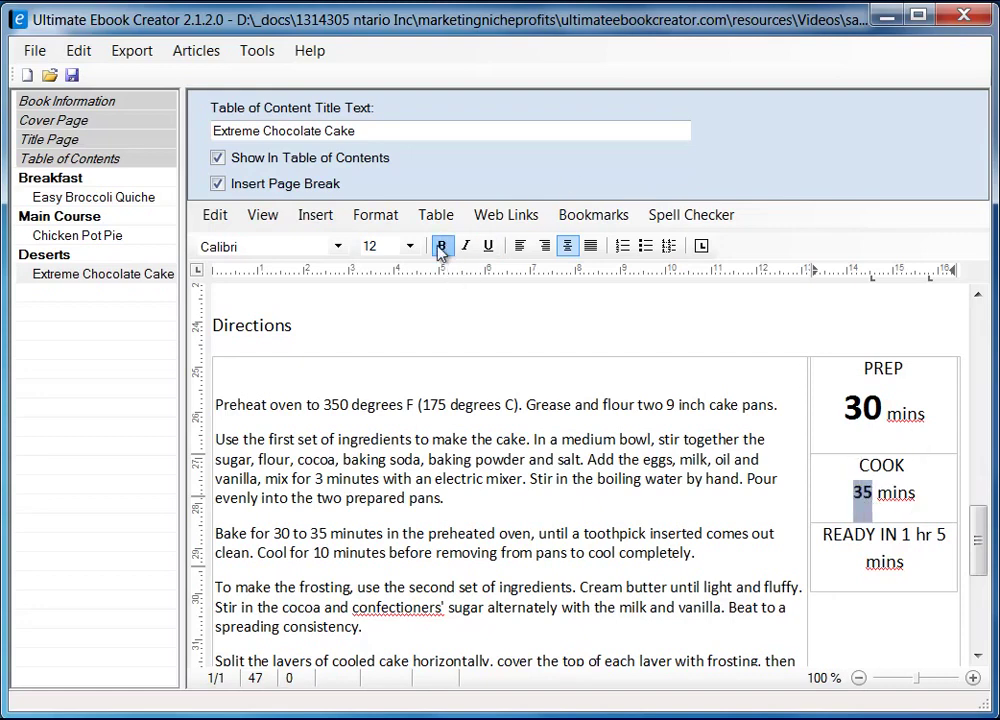
- Set the COOK time's 35 to font size 24
click(862, 405)
double_click(857, 491)
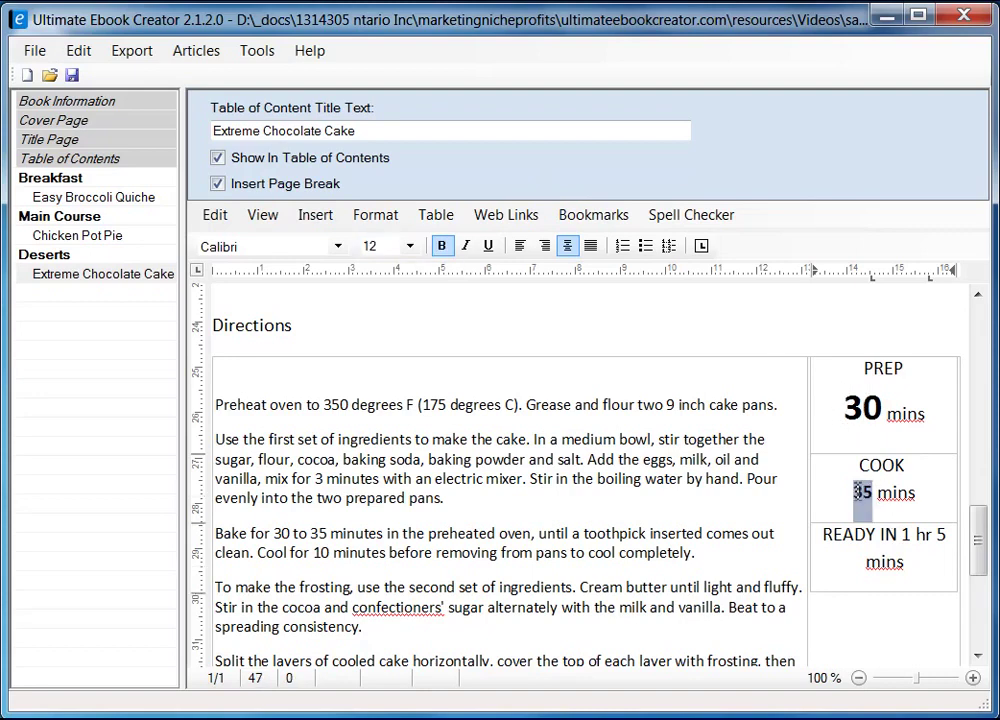
click(409, 246)
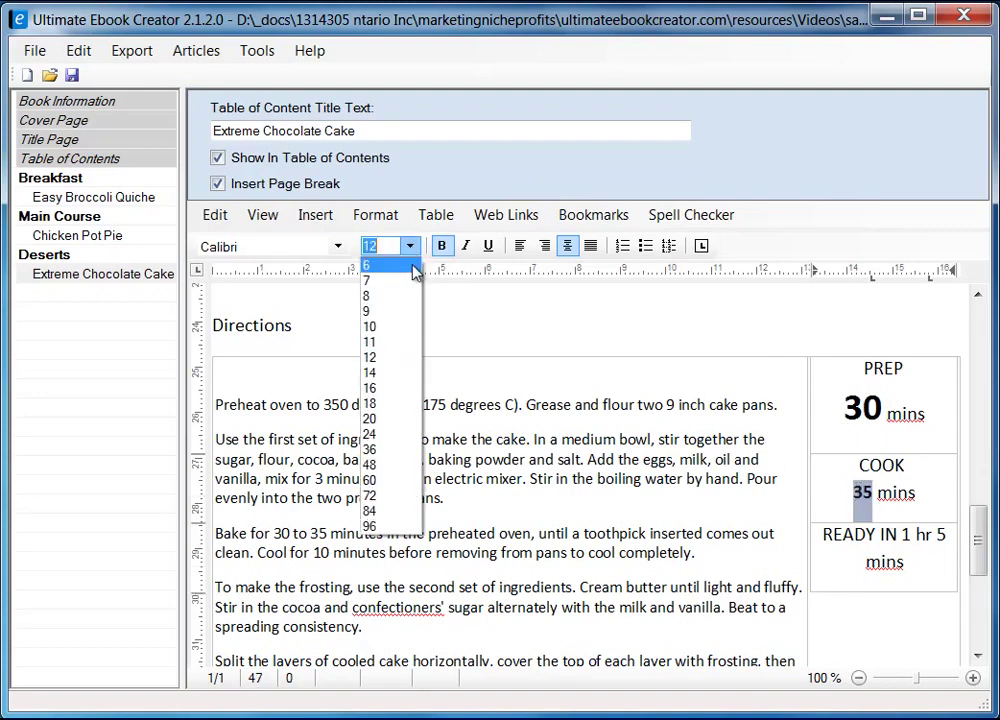
click(392, 433)
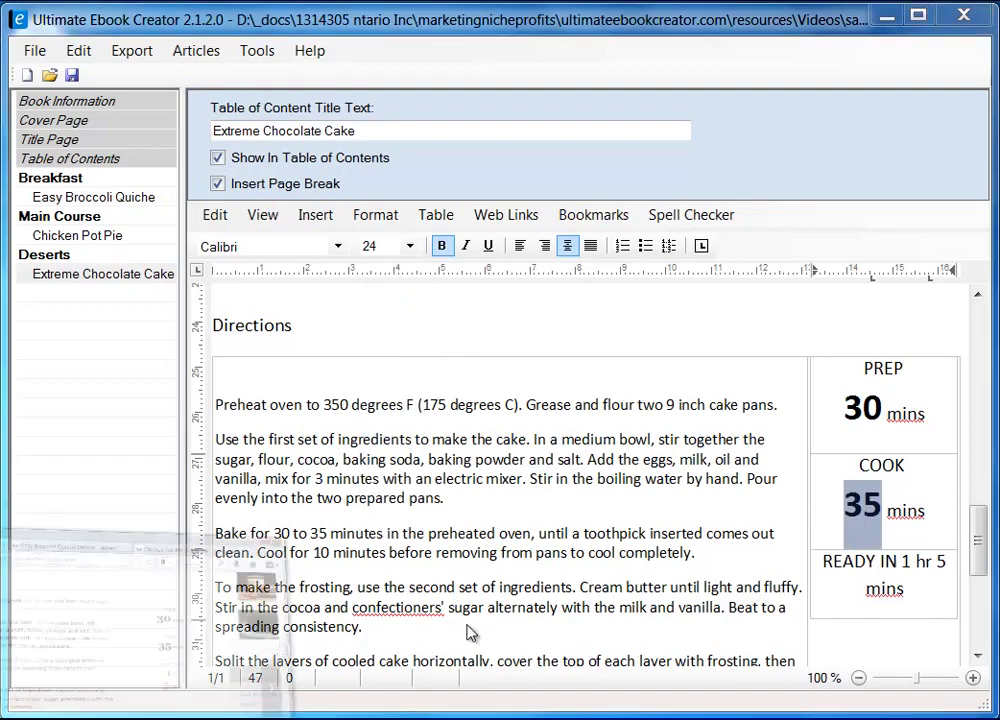
- Split the READY IN time onto separate '1 hr' and '5 mins' lines
key(alt+Tab)
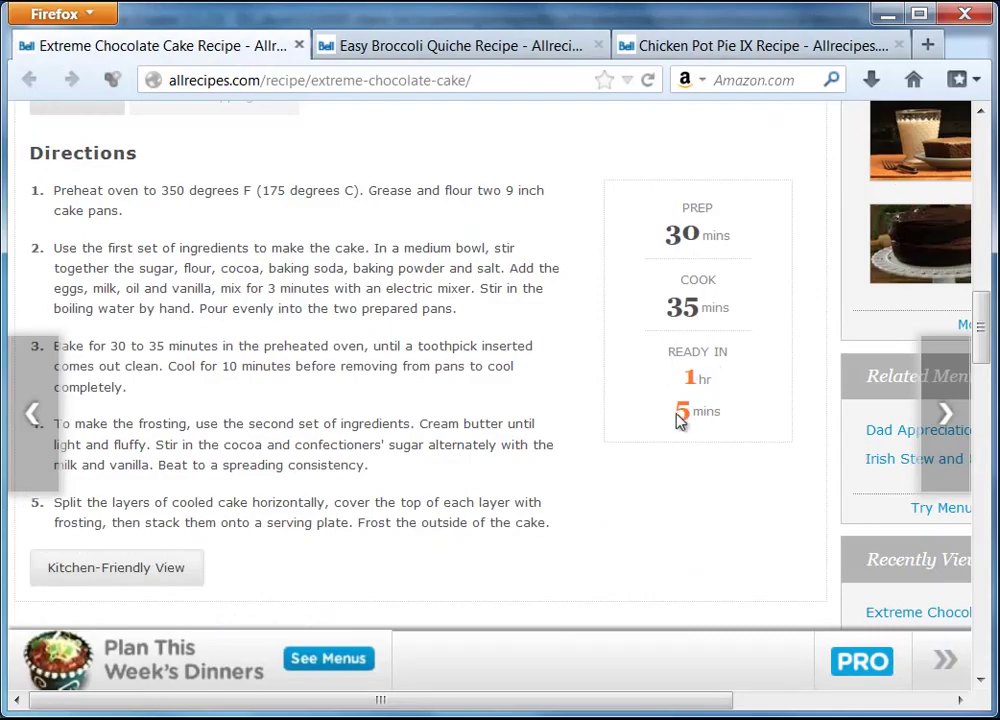
key(alt+Tab)
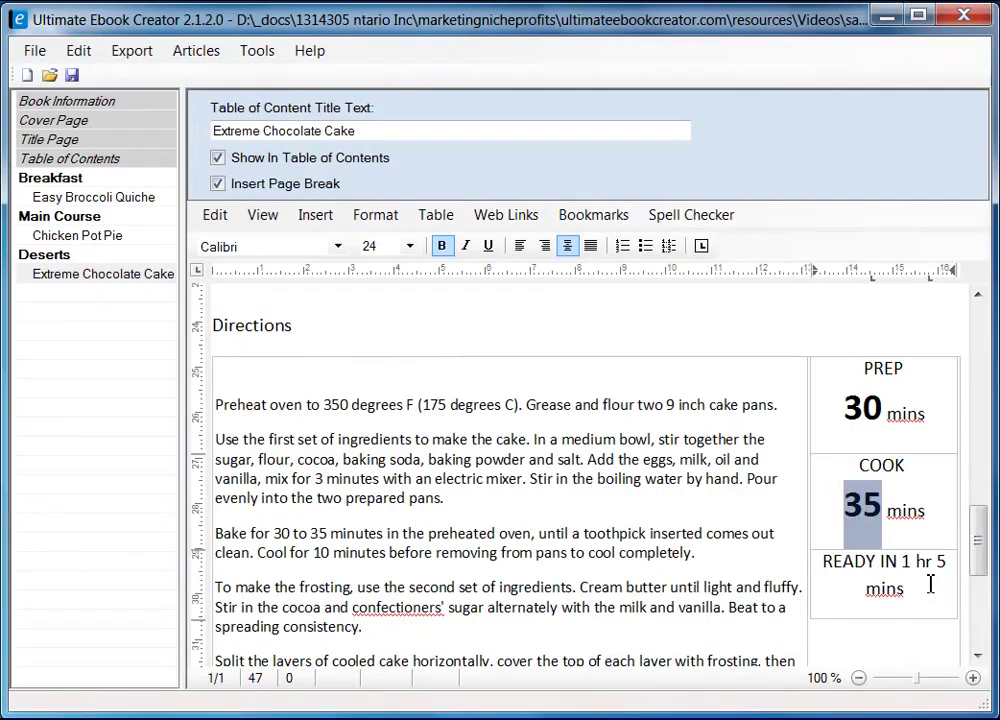
click(903, 557)
key(Return)
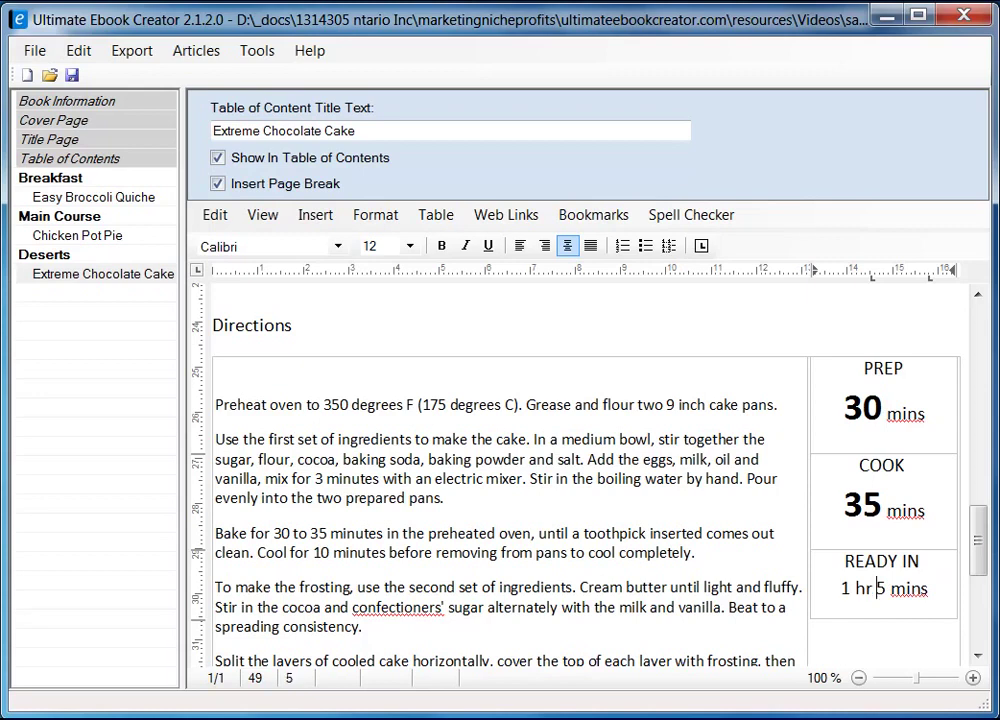
key(Return)
- Make the READY IN 1 size 24 and the 5 bold at size 24
drag(881, 588, 872, 588)
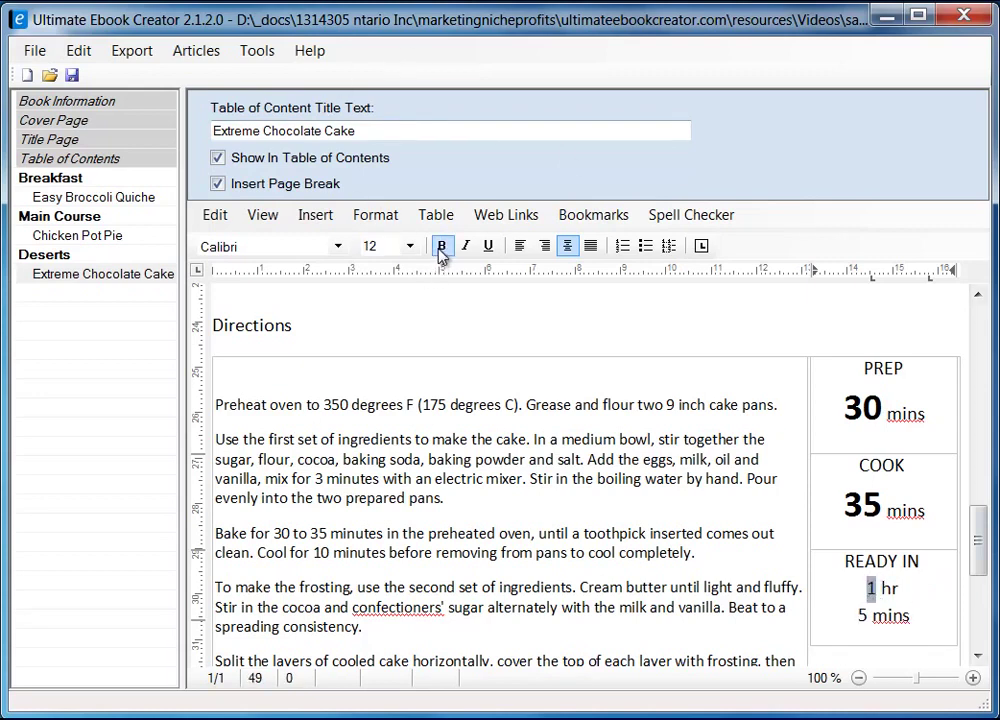
click(410, 246)
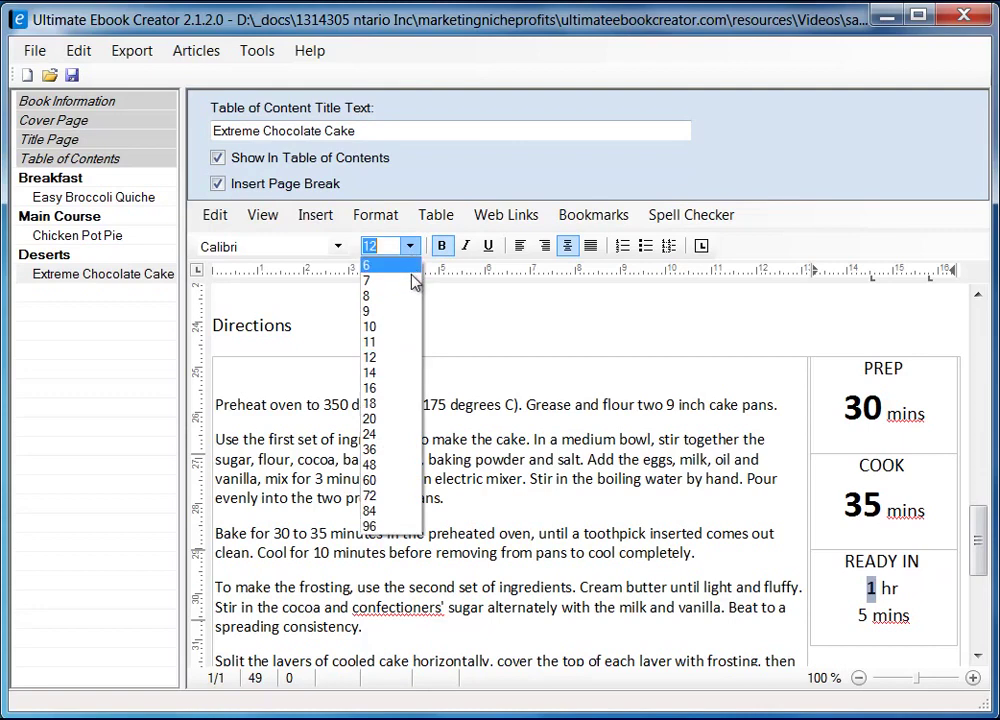
click(397, 436)
drag(868, 645, 860, 645)
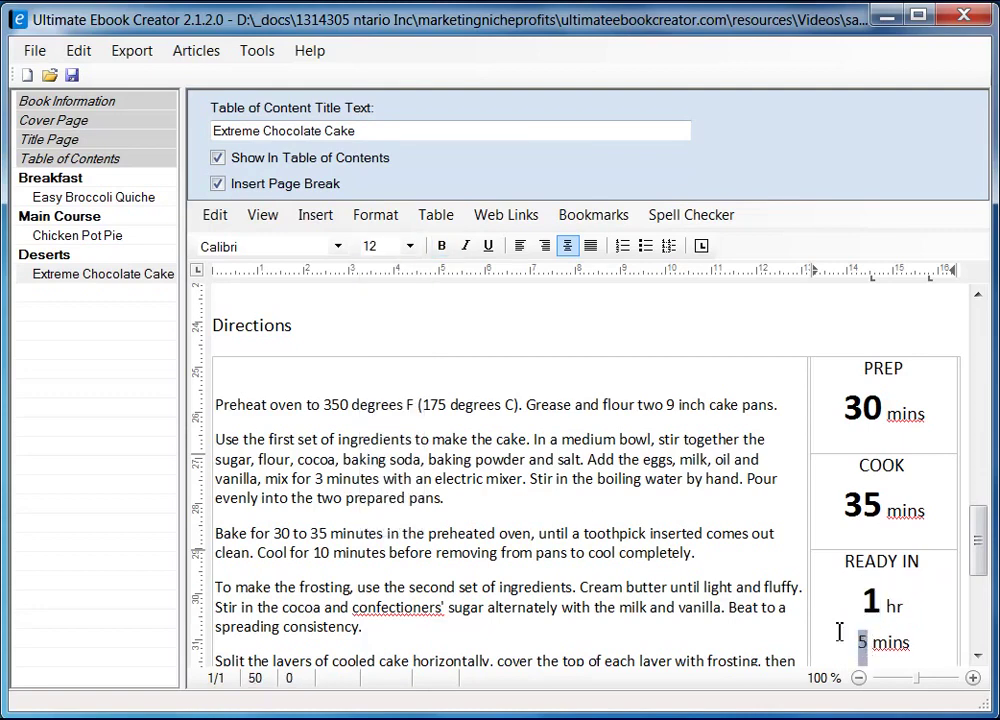
click(445, 250)
click(410, 246)
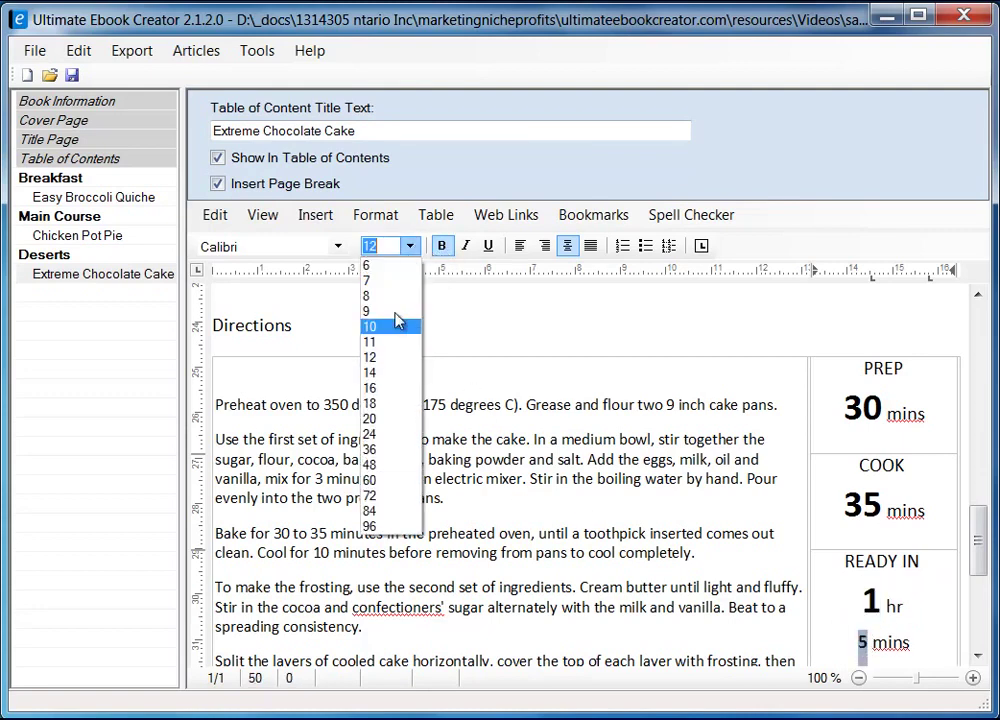
click(385, 436)
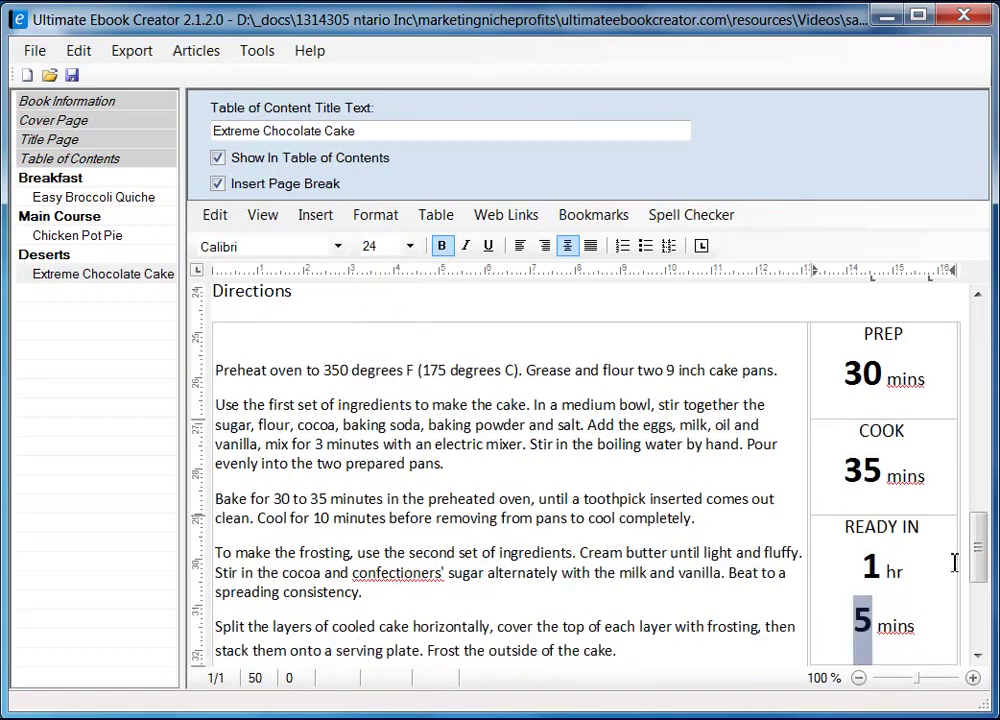
- Select the 1 in READY IN and bring up the Character font settings
double_click(871, 568)
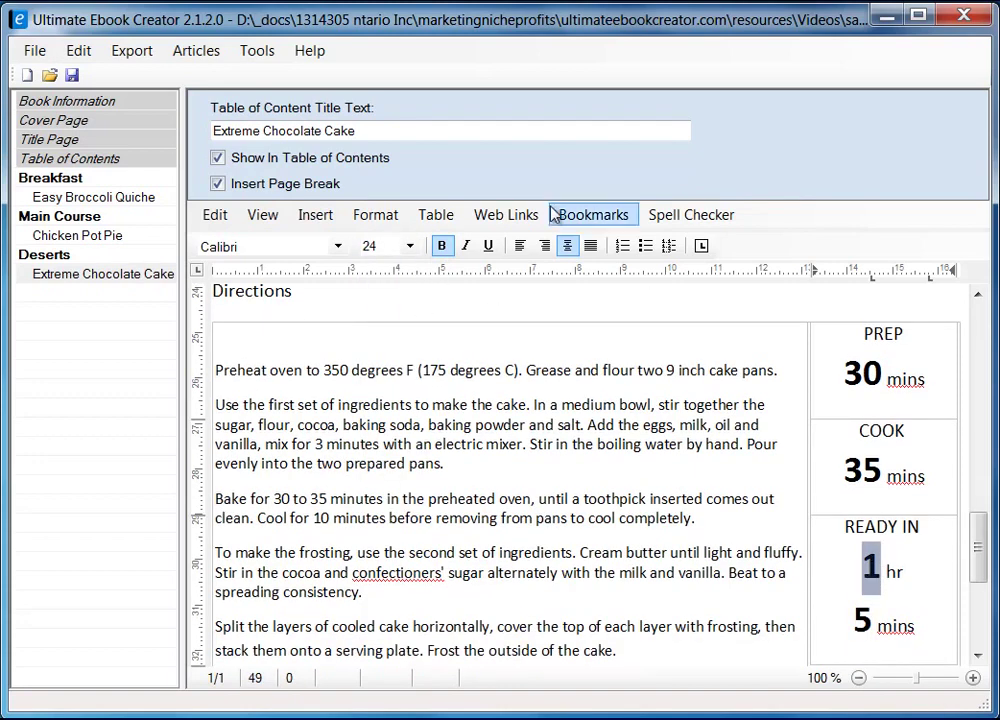
click(370, 214)
click(400, 237)
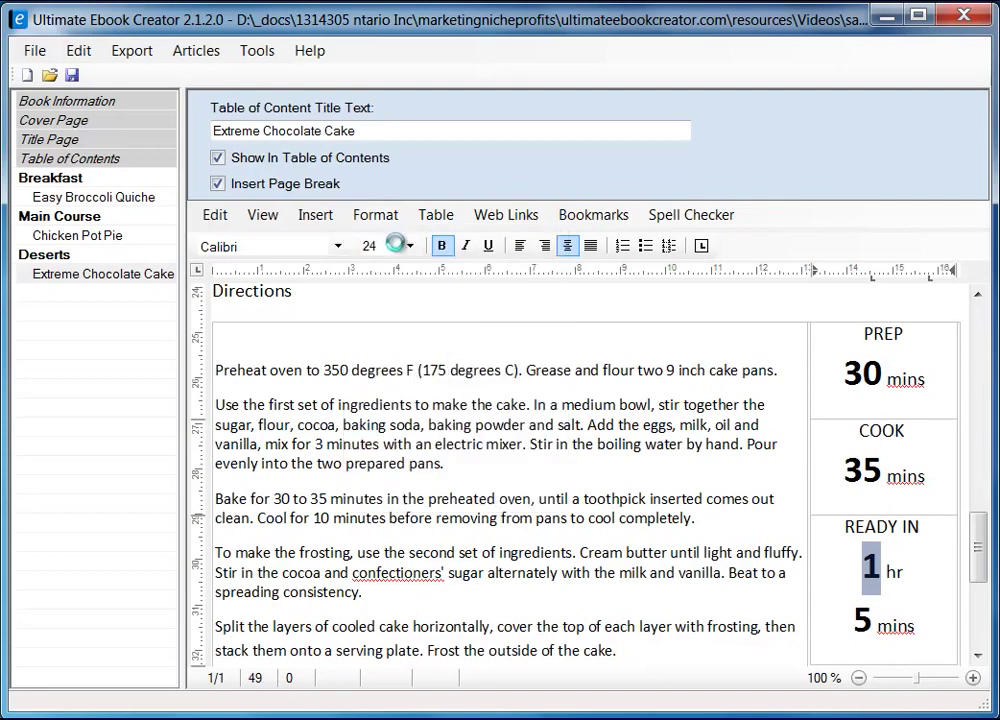
drag(217, 214, 396, 215)
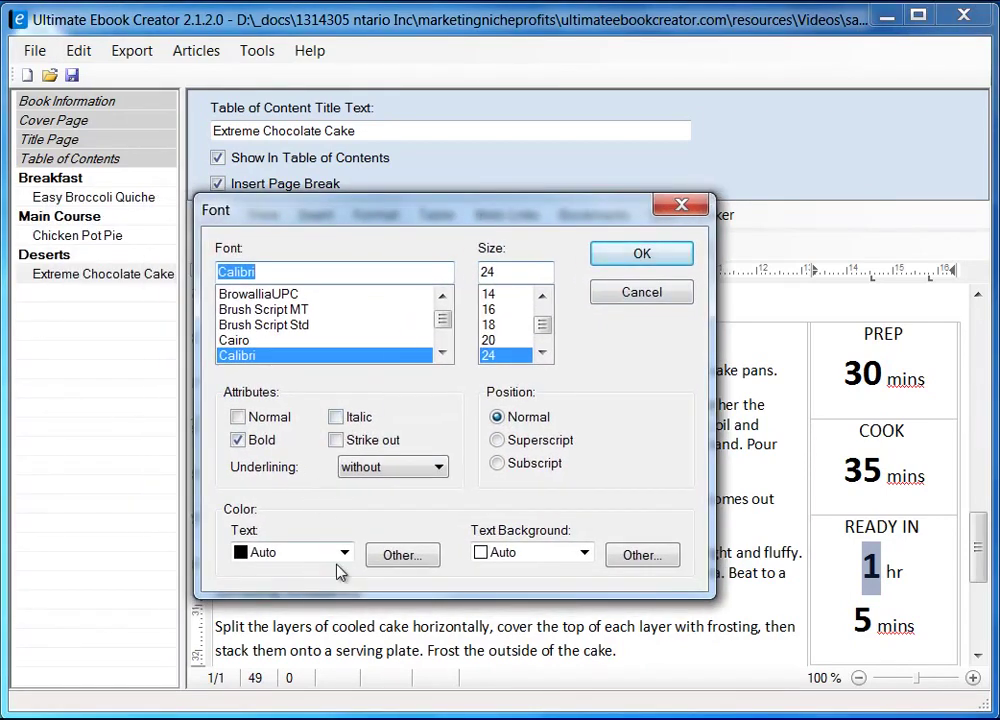
- Colour the READY IN 1 orange through the Font dialog's Other colour chooser
click(391, 556)
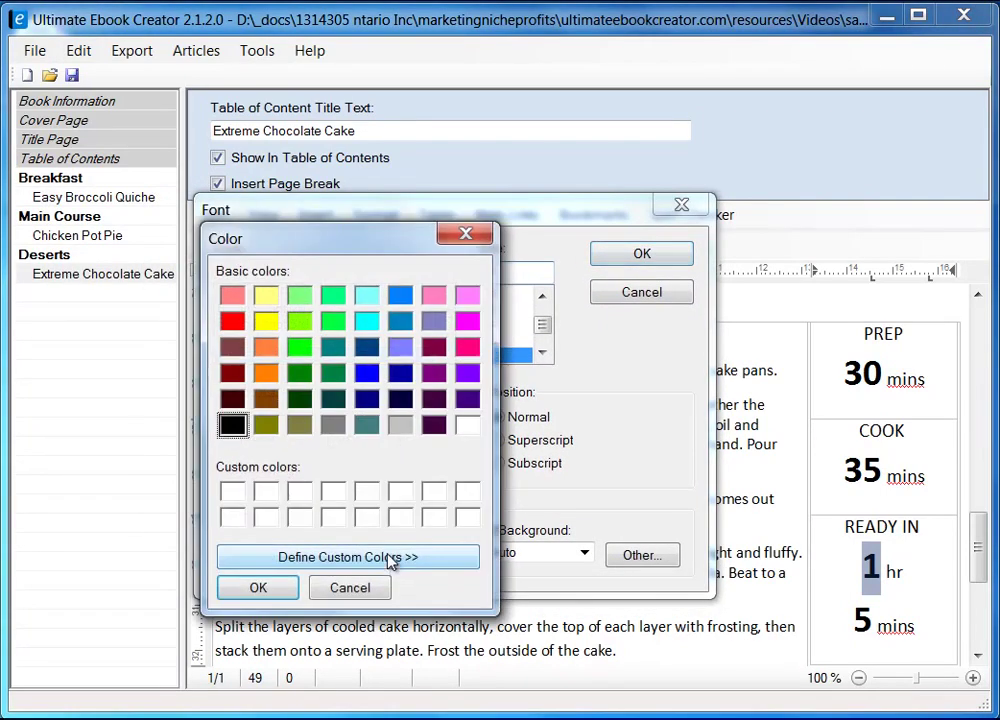
click(270, 372)
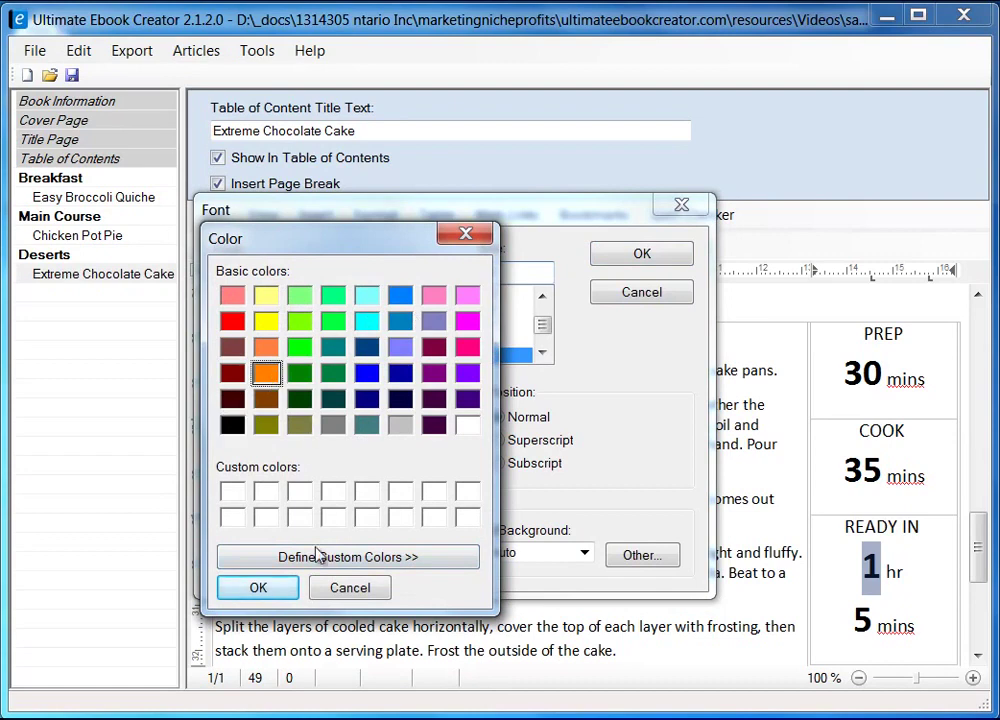
click(258, 588)
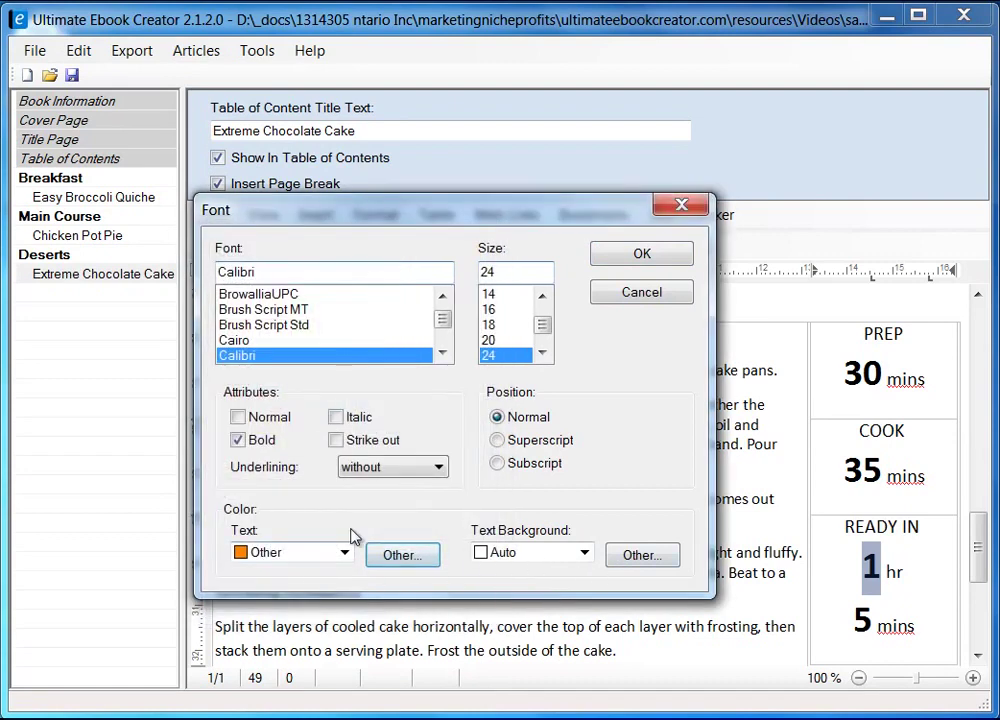
click(652, 258)
- Colour the READY IN 5 orange through Format > Character
drag(873, 623, 850, 627)
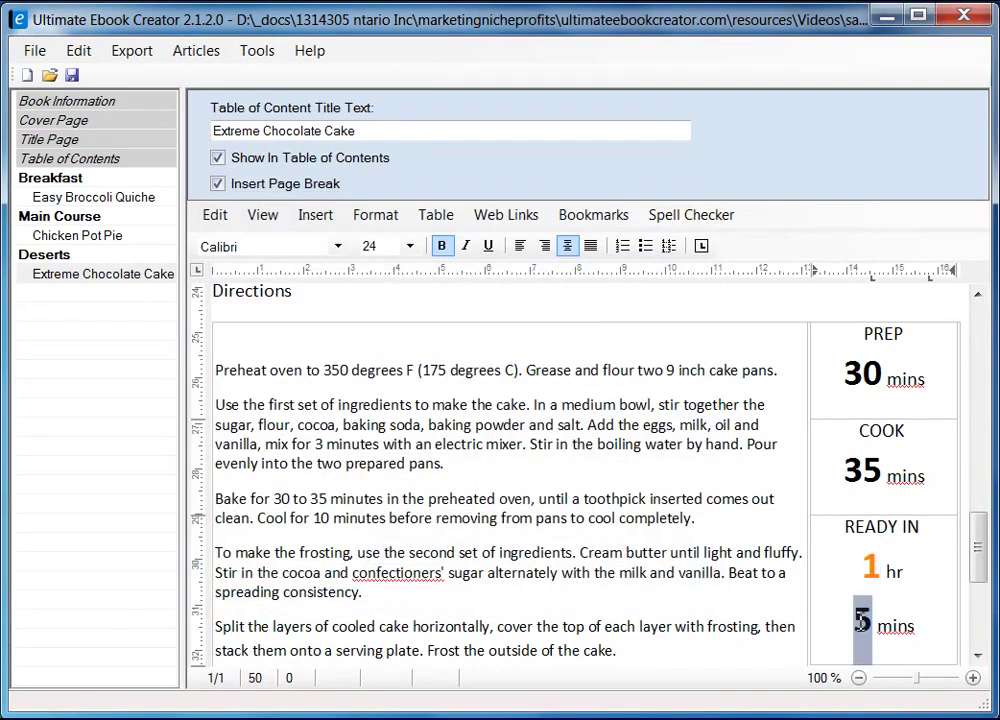
click(375, 214)
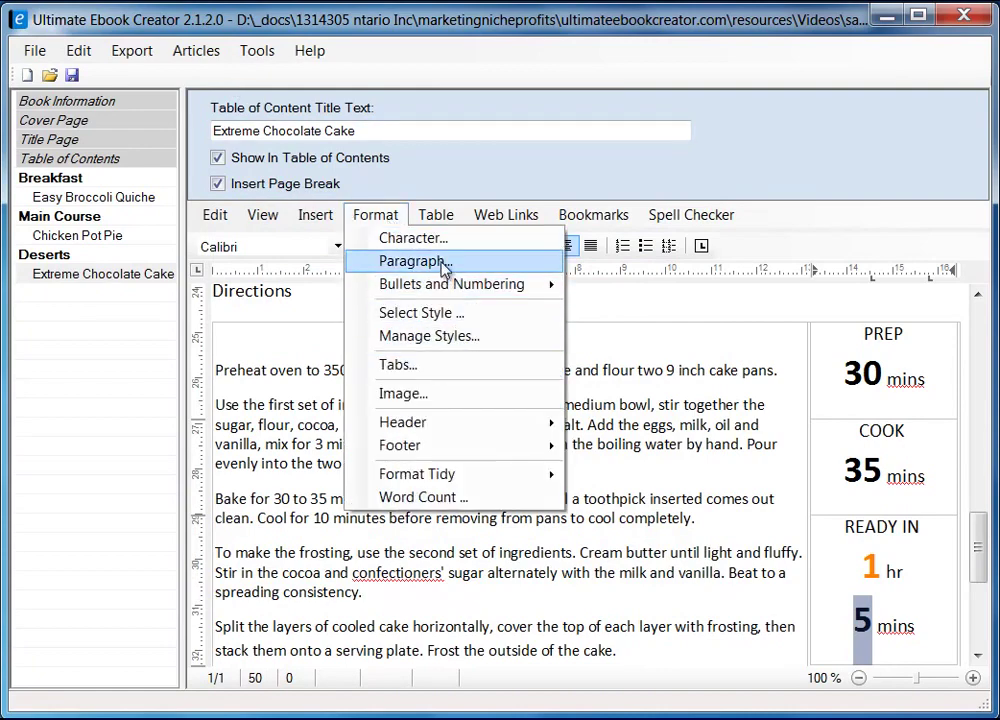
click(443, 239)
click(170, 560)
click(170, 560)
click(222, 561)
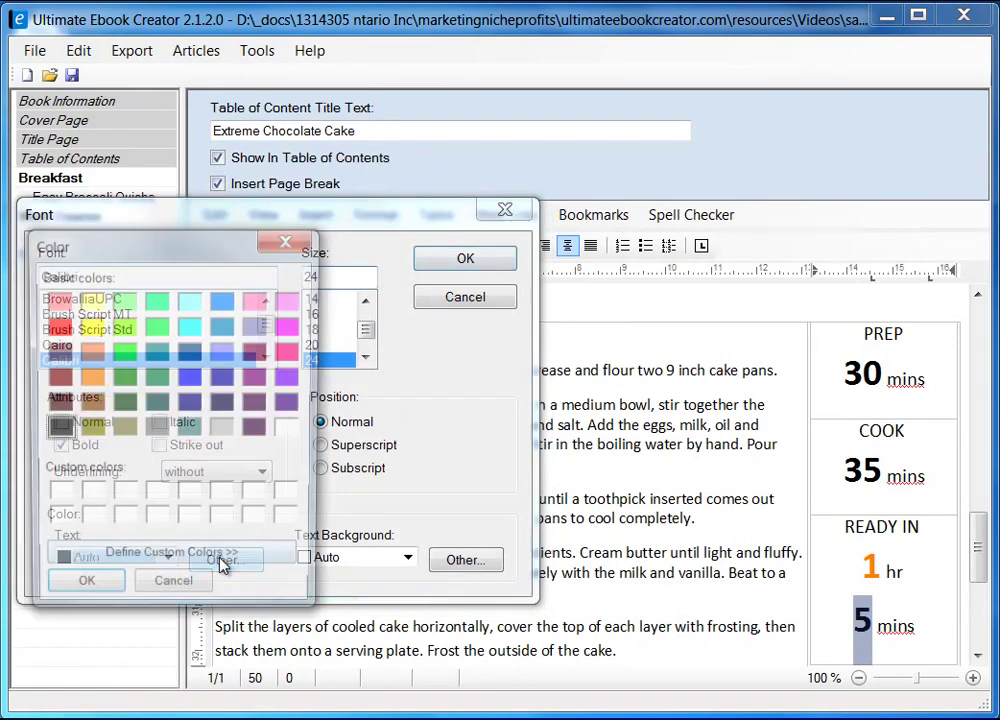
click(110, 594)
click(465, 258)
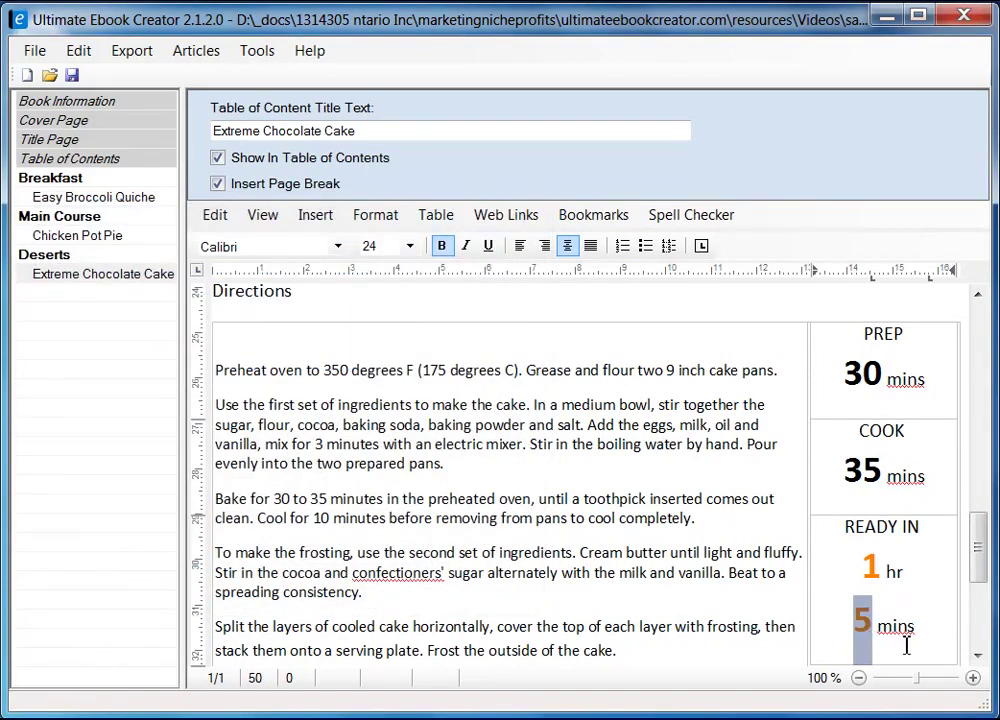
click(873, 640)
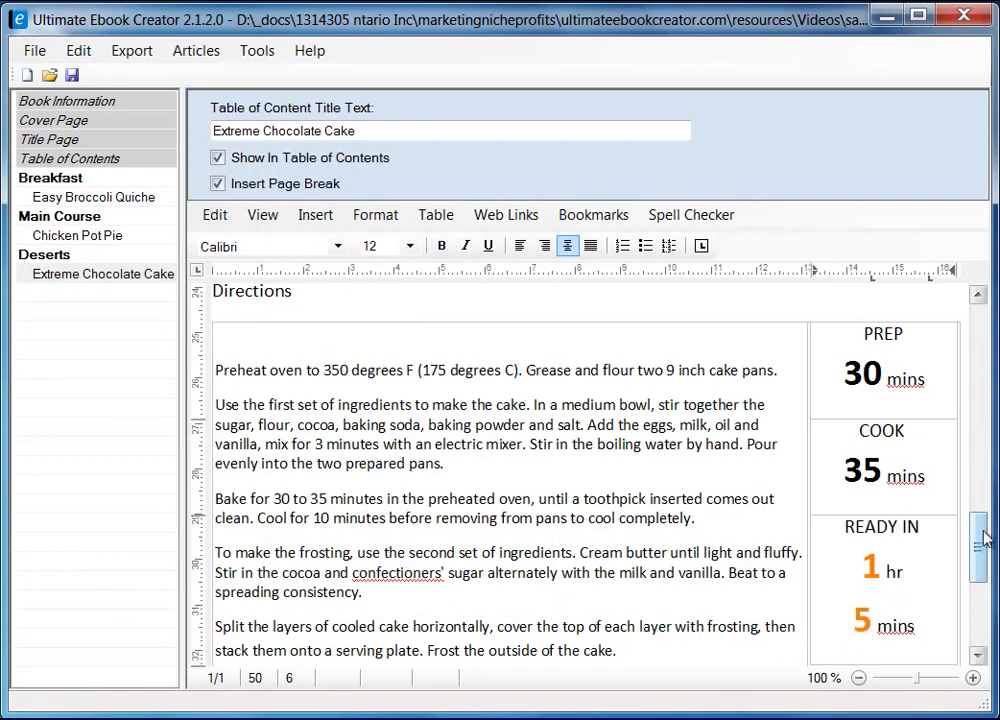
- Replace the misspelled confectioners' with the spell-check suggestion confectioner's in the frosting step
mouse_move(978, 556)
mouse_down()
mouse_move(980, 585)
mouse_move(980, 527)
mouse_move(978, 587)
mouse_move(978, 558)
mouse_up()
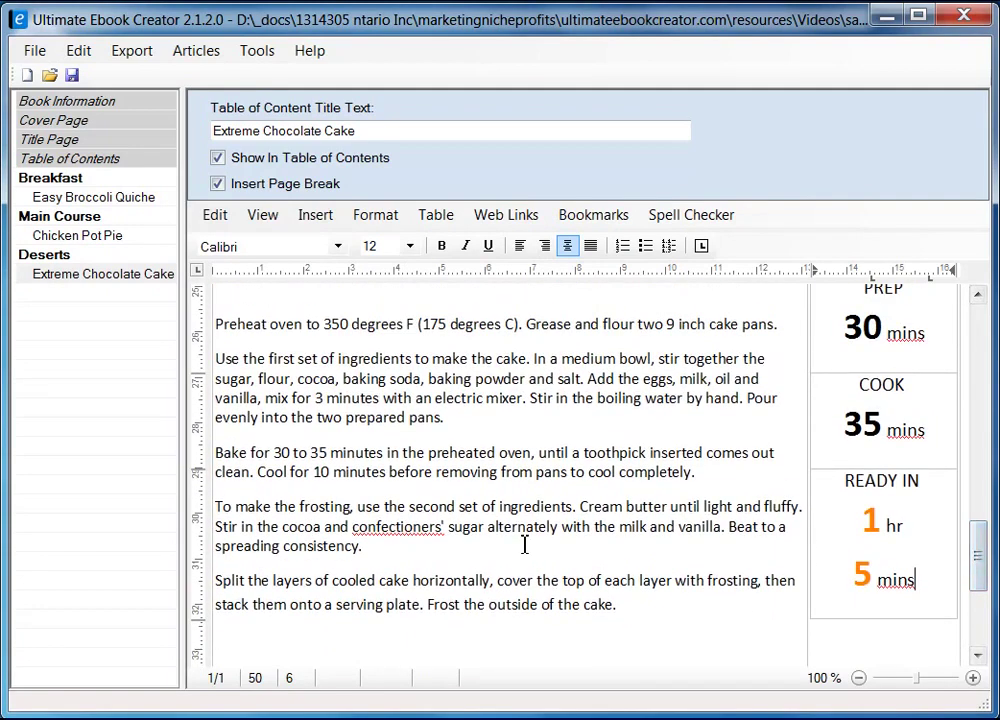
right_click(400, 525)
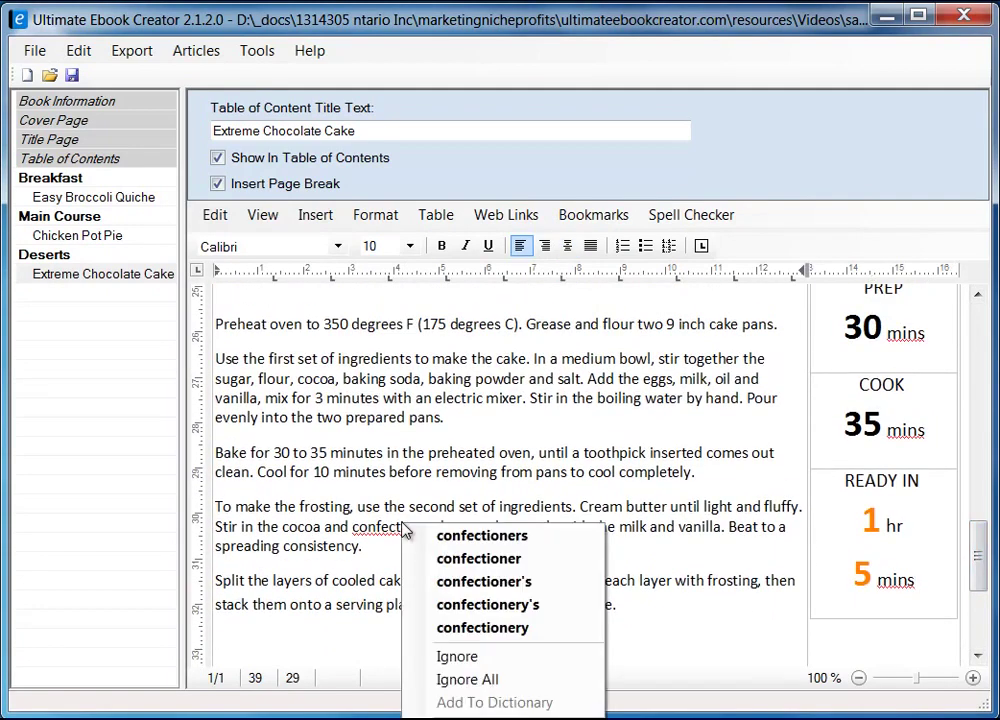
click(558, 582)
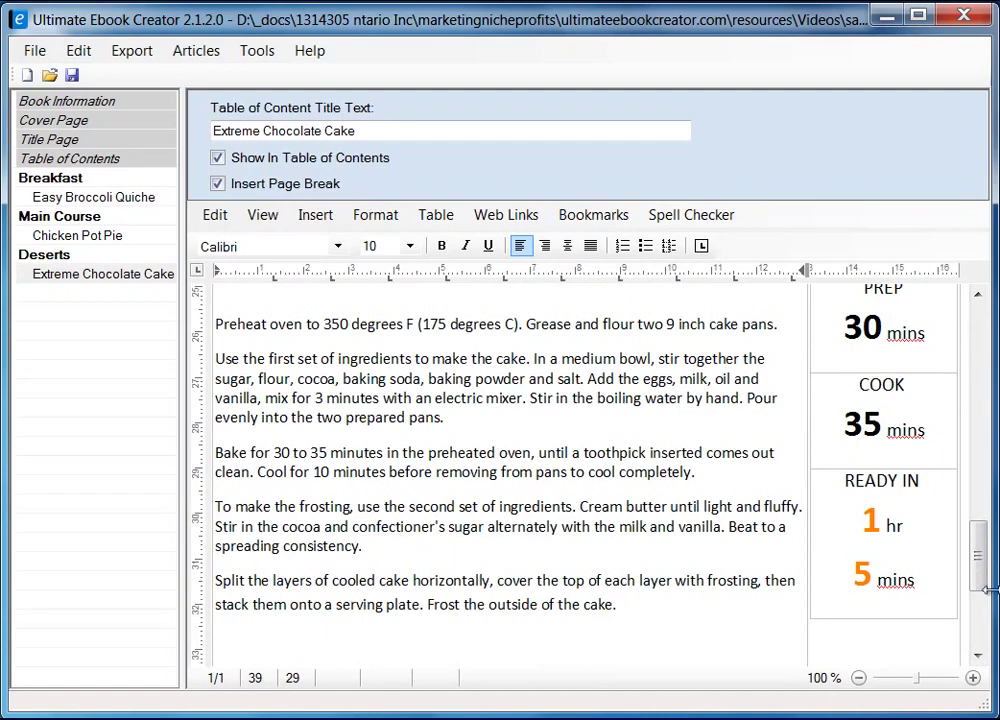
mouse_move(982, 557)
mouse_down()
mouse_move(982, 597)
mouse_move(983, 505)
mouse_move(986, 570)
mouse_up()
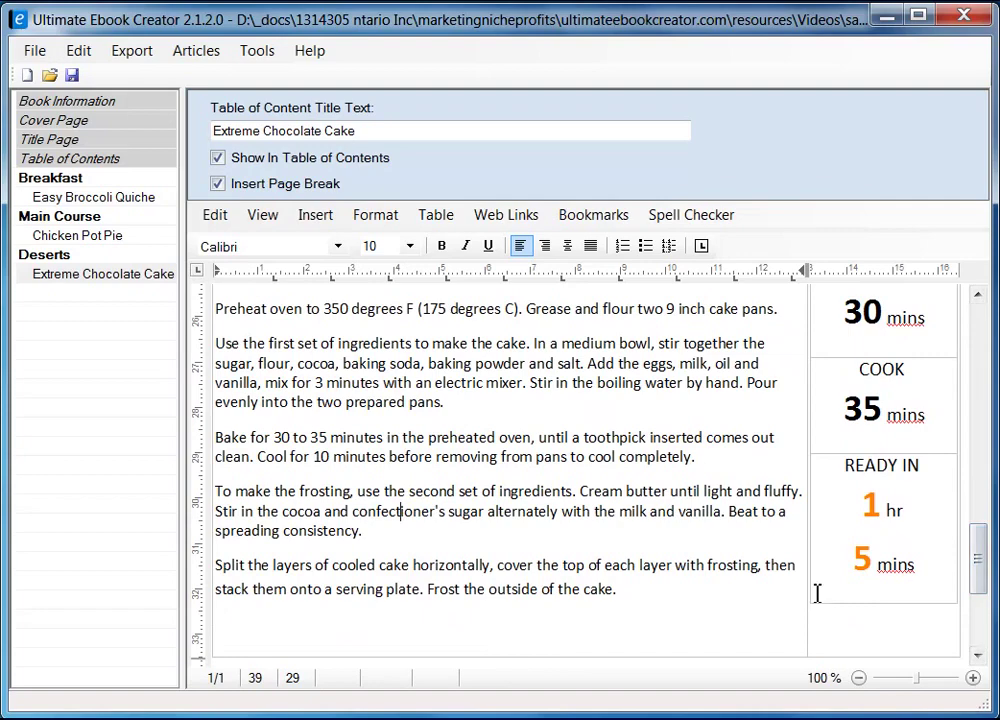
drag(978, 569, 978, 529)
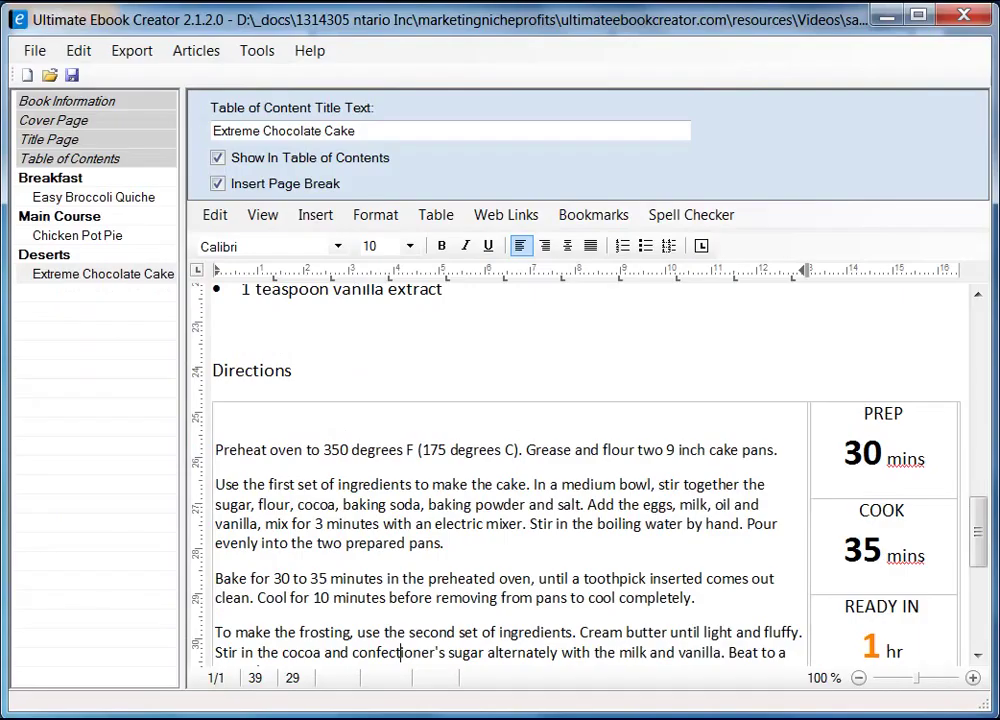
- Give the PREP, COOK and READY IN timing column a 0.75 pt Box frame border
click(938, 460)
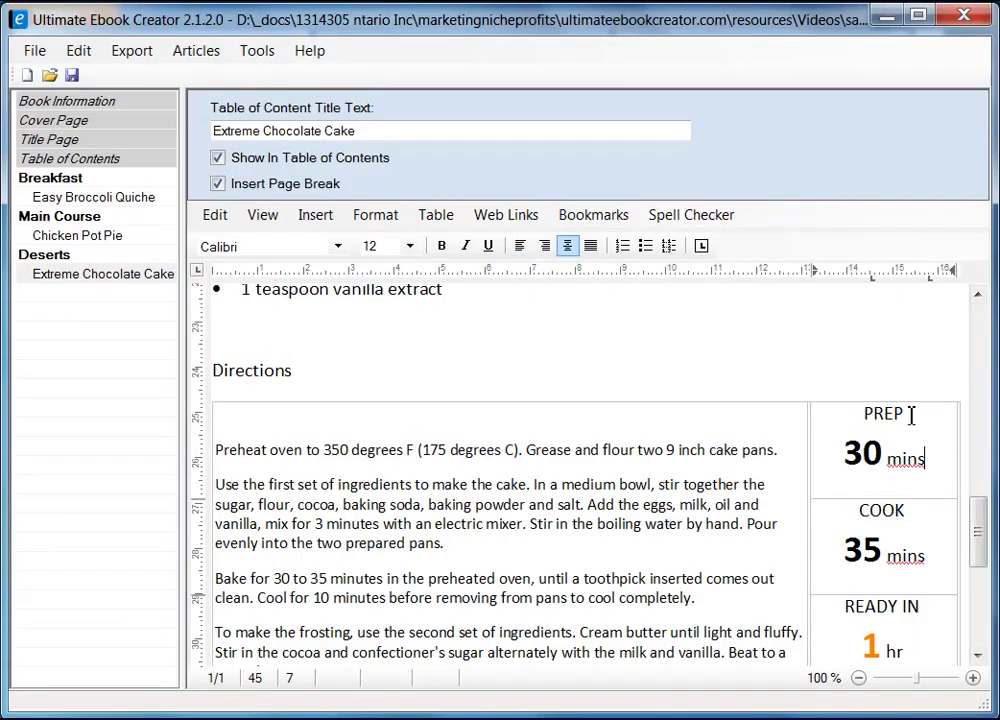
click(914, 398)
right_click(917, 428)
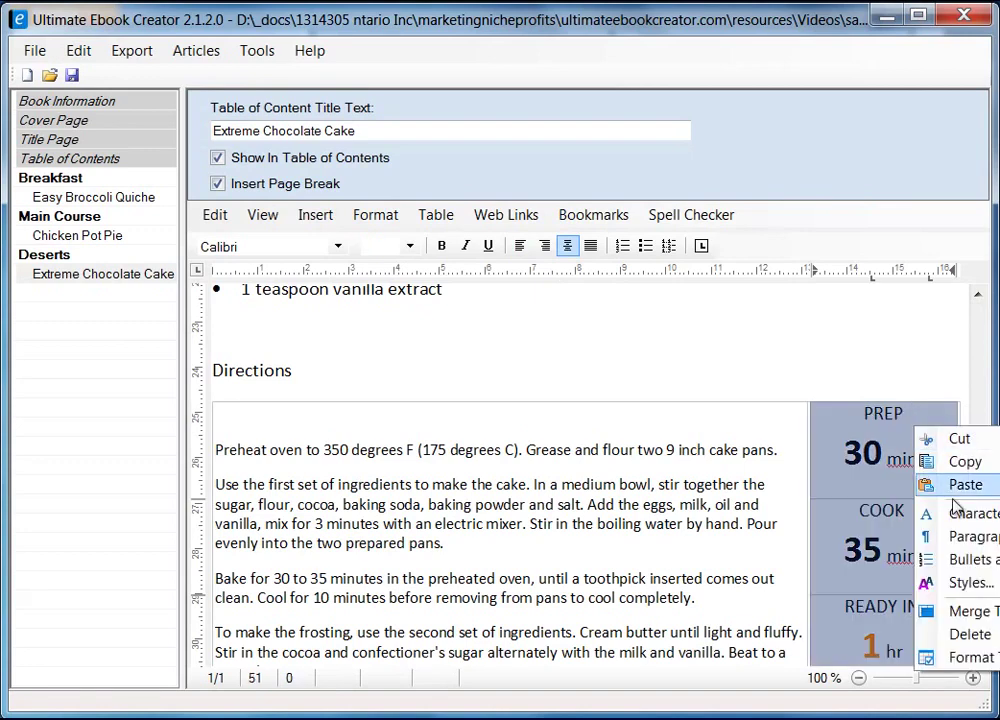
click(968, 657)
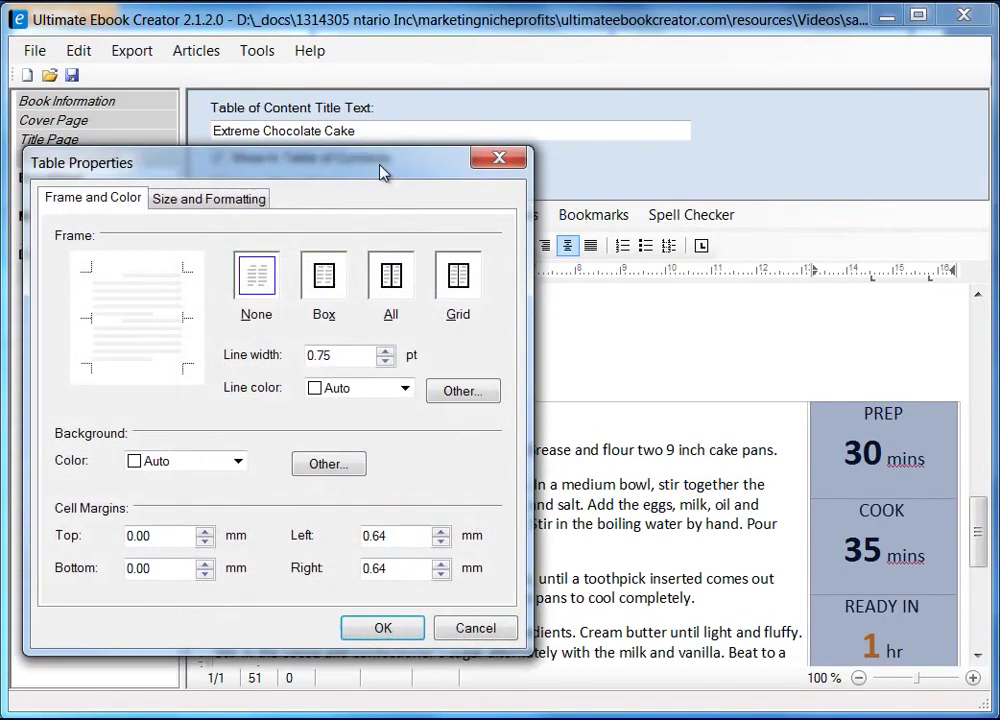
drag(383, 172, 561, 190)
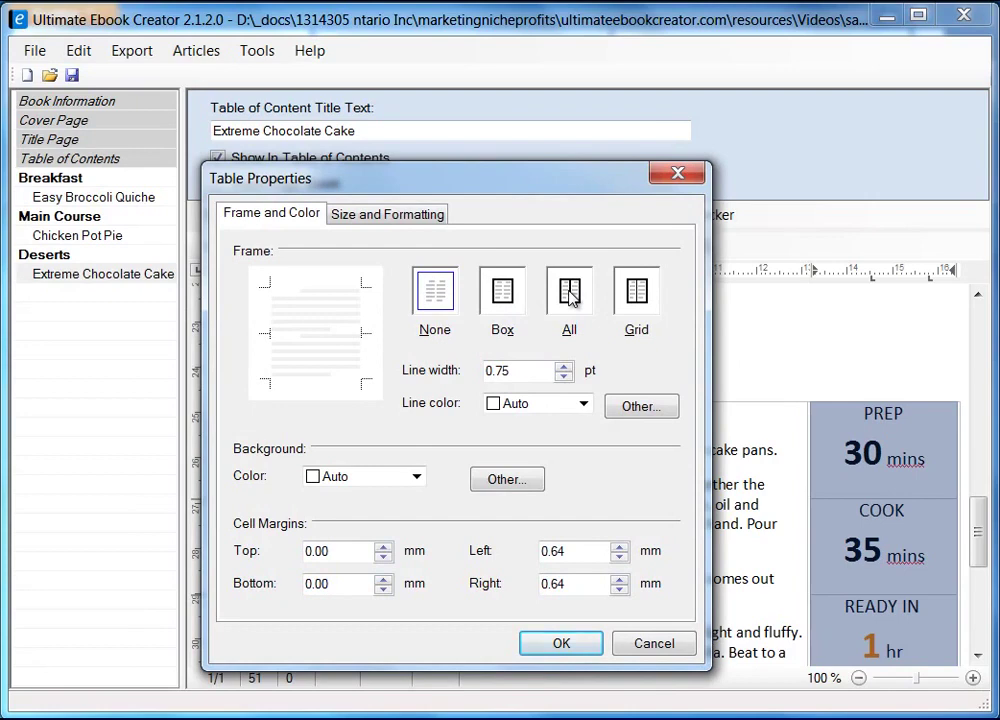
click(504, 293)
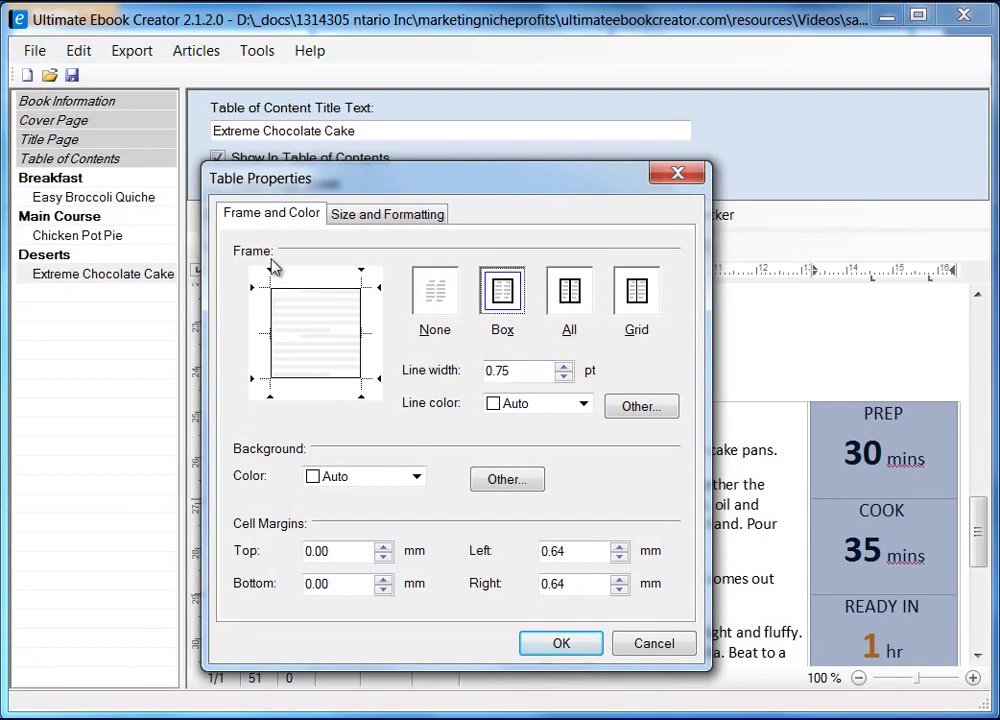
click(561, 644)
click(870, 629)
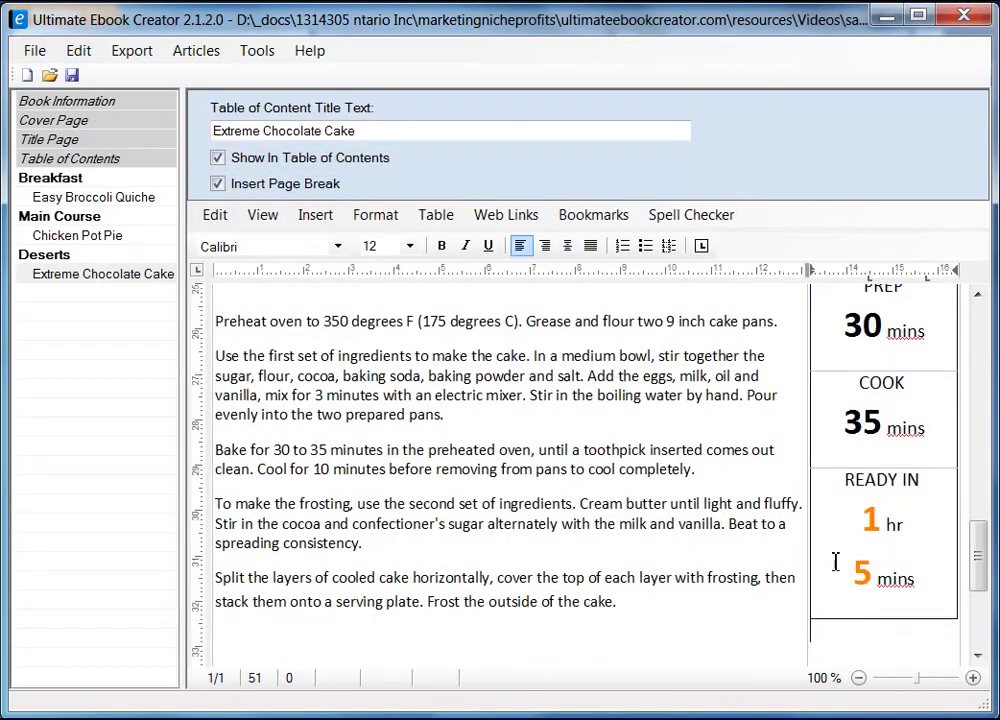
- Drag the timing column's left edge rightward to leave a gap beside the directions
mouse_move(993, 562)
mouse_down()
mouse_move(986, 552)
mouse_move(982, 572)
mouse_up()
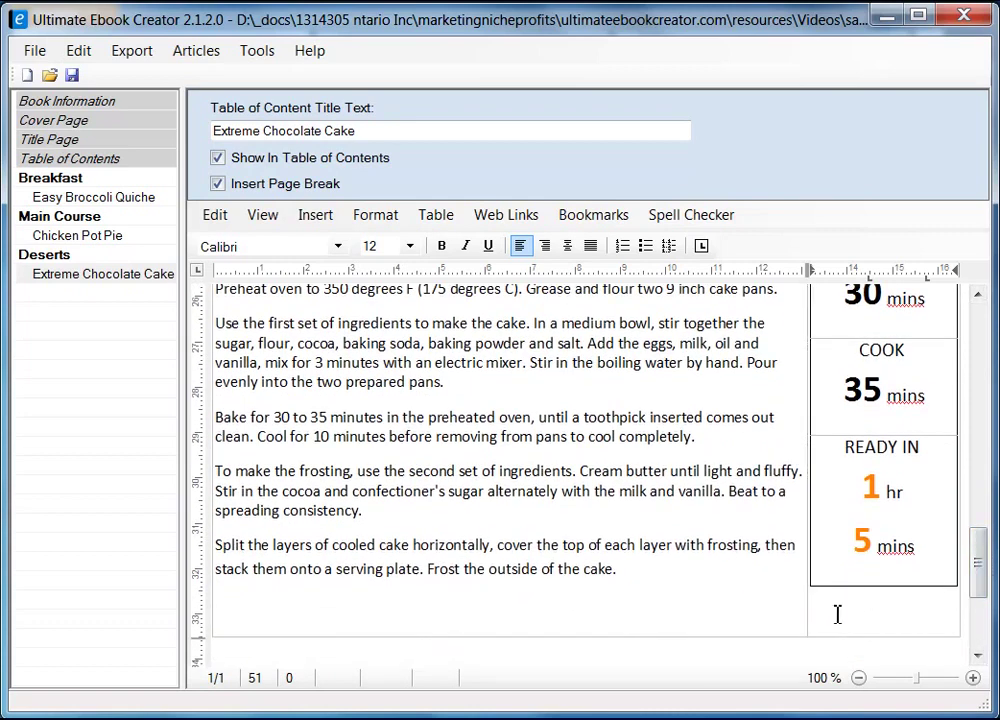
drag(813, 545, 834, 542)
drag(808, 608, 808, 606)
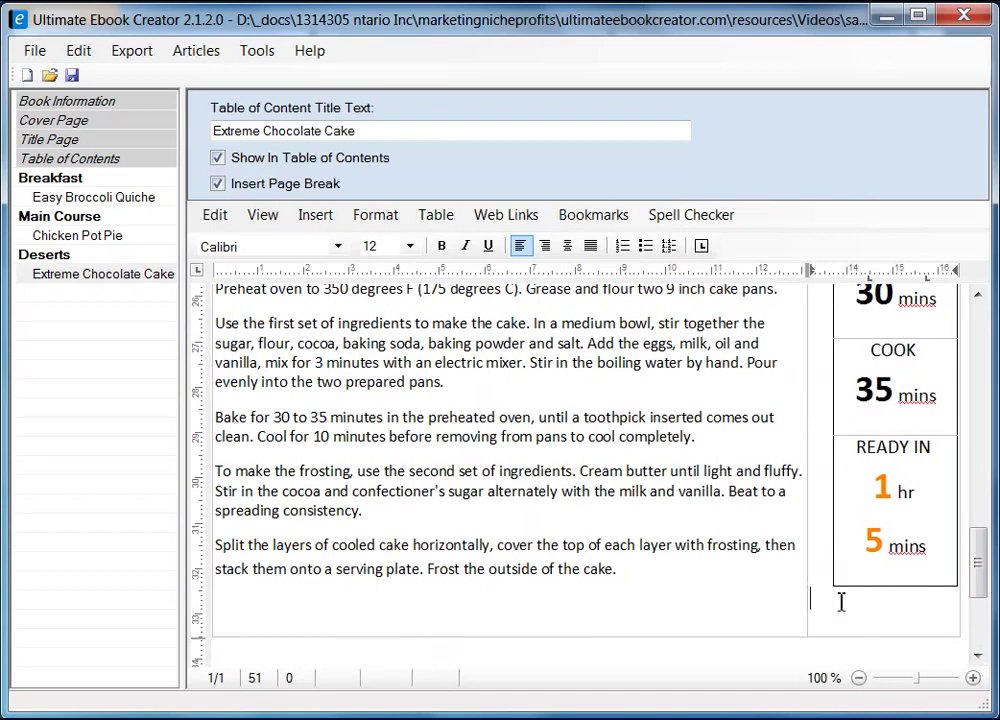
click(800, 602)
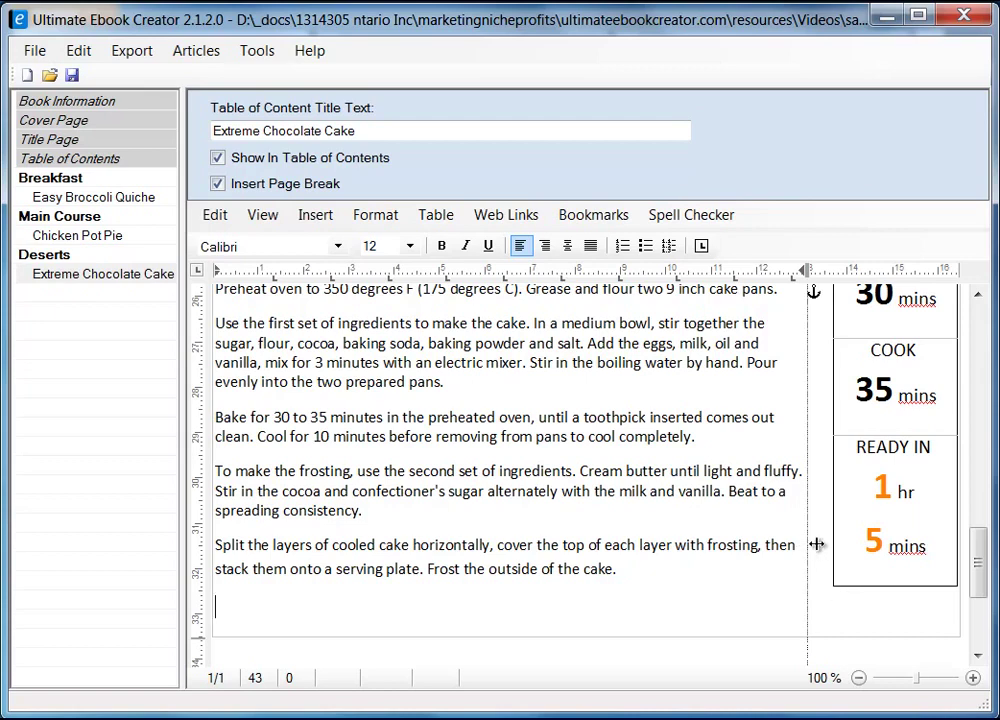
scroll(849, 557, up, 3)
drag(806, 499, 820, 499)
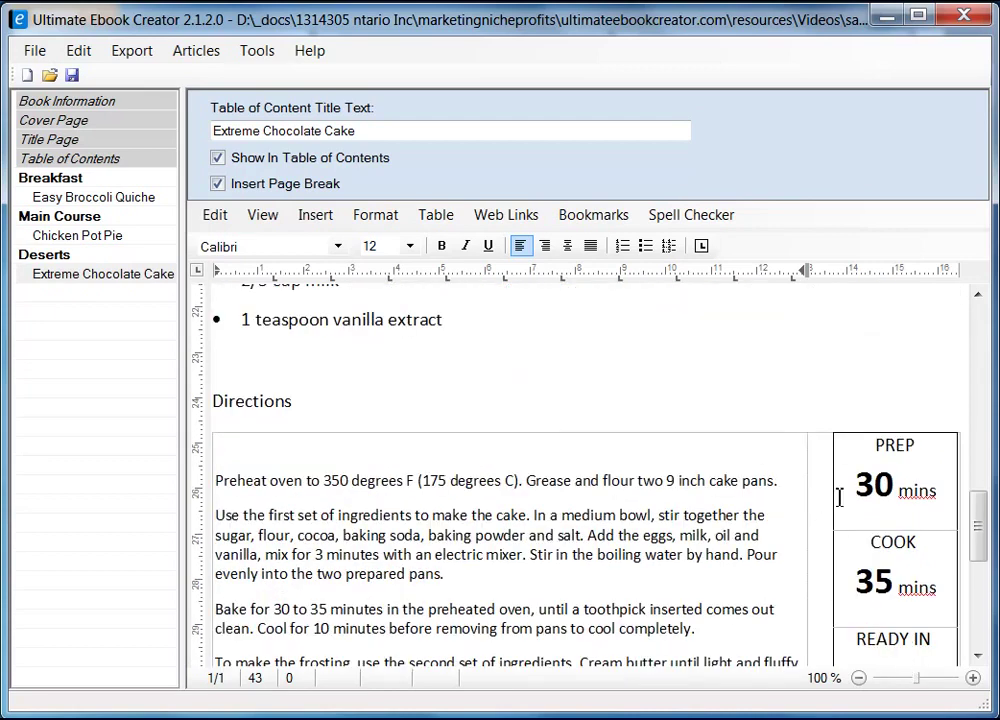
click(828, 512)
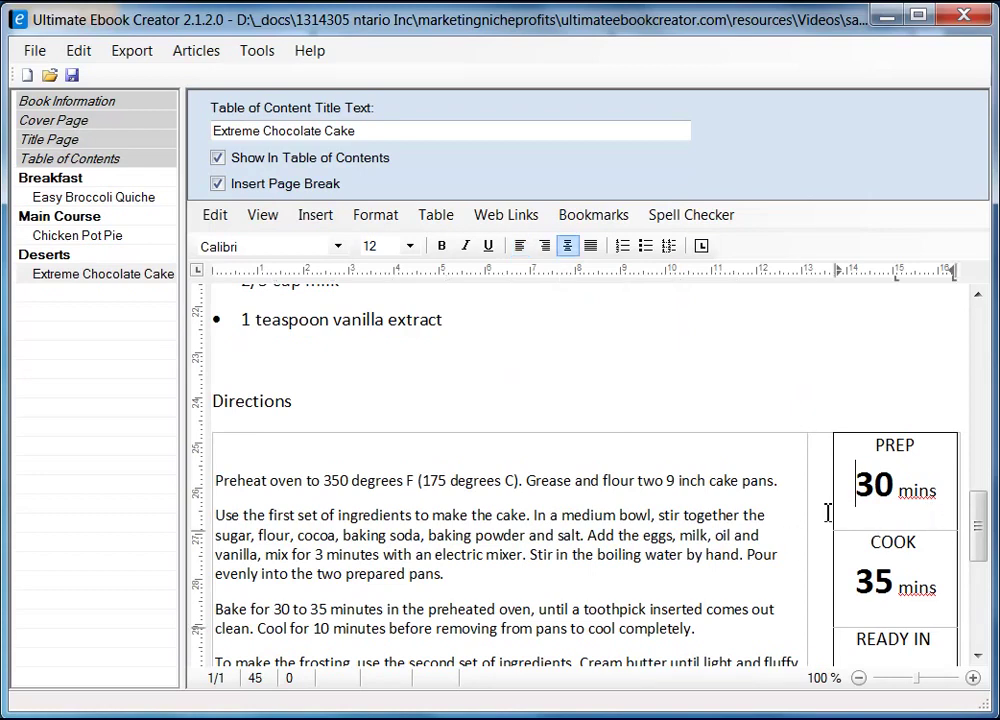
click(816, 427)
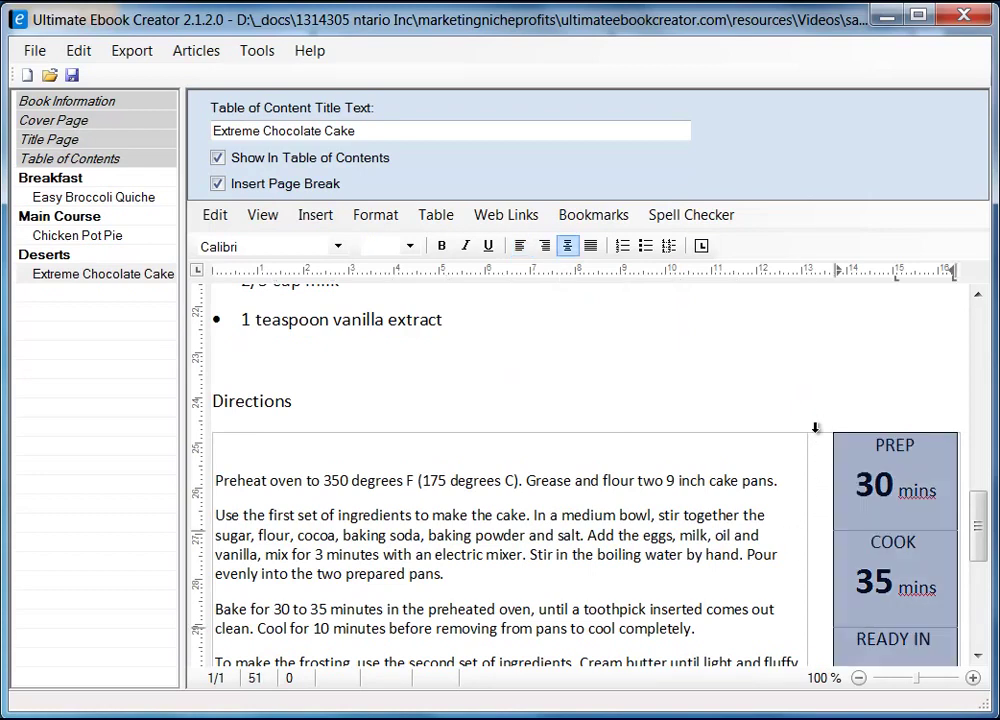
click(782, 450)
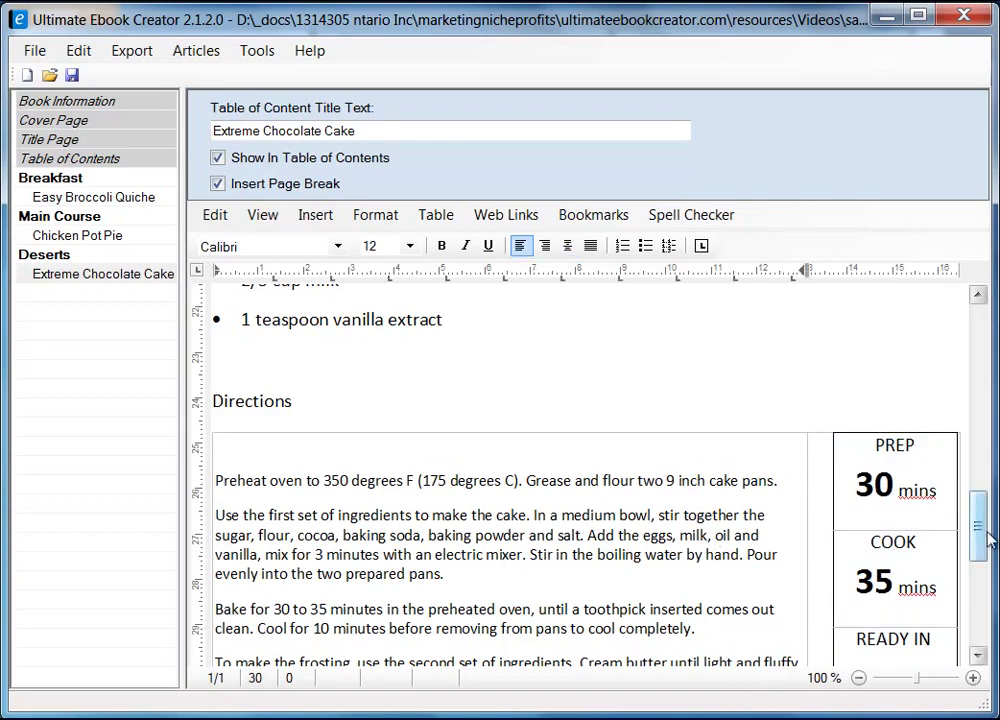
drag(982, 537, 975, 569)
click(880, 578)
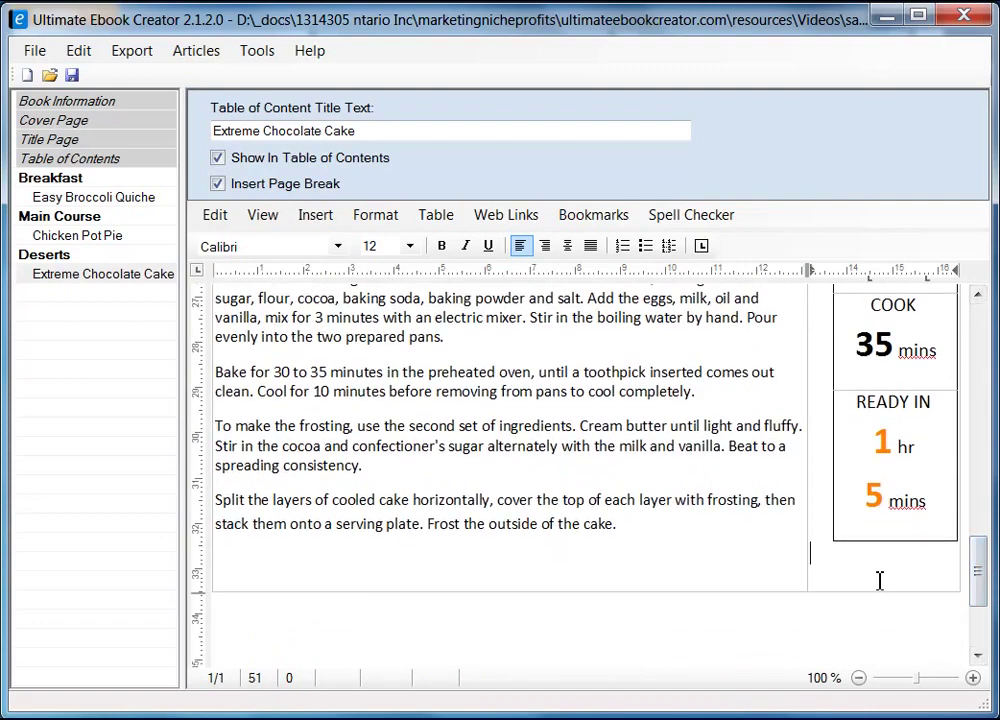
right_click(869, 573)
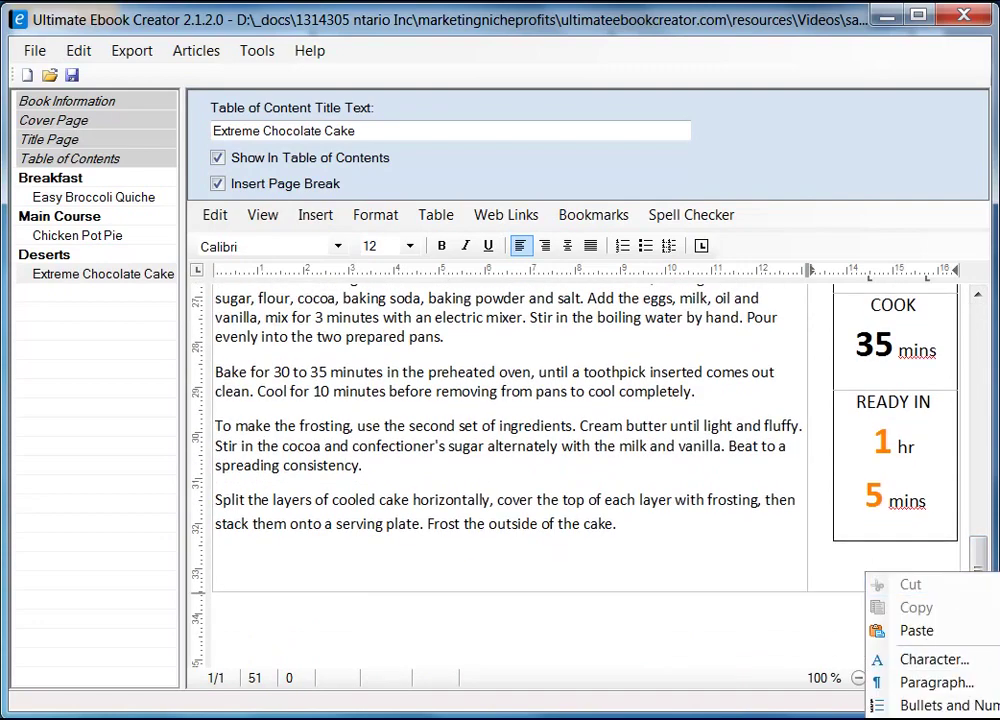
click(935, 715)
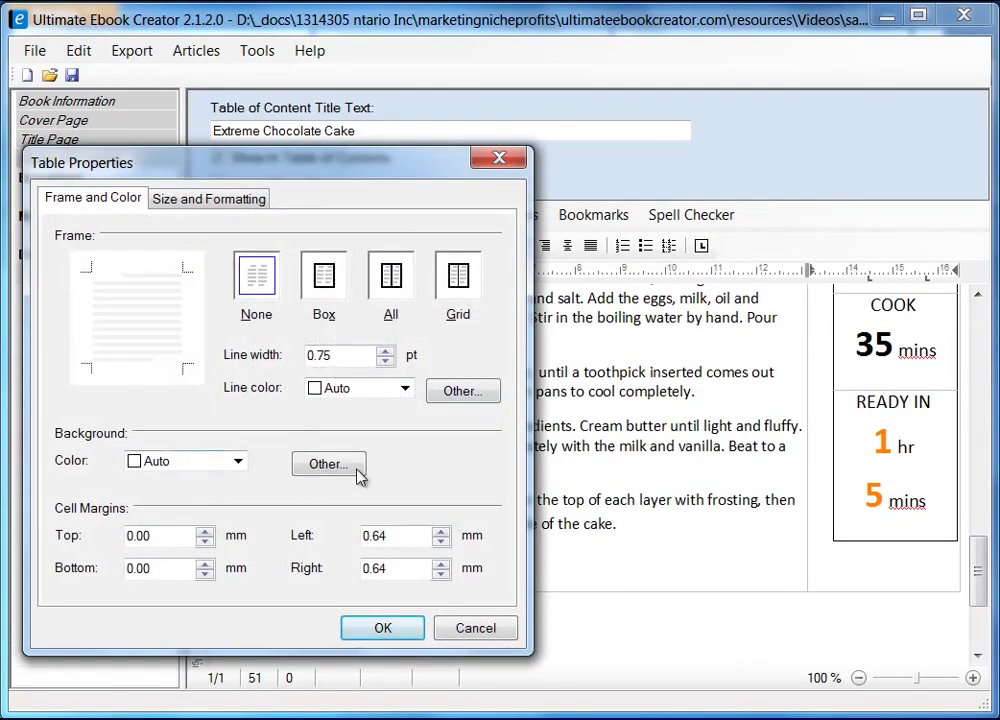
click(222, 204)
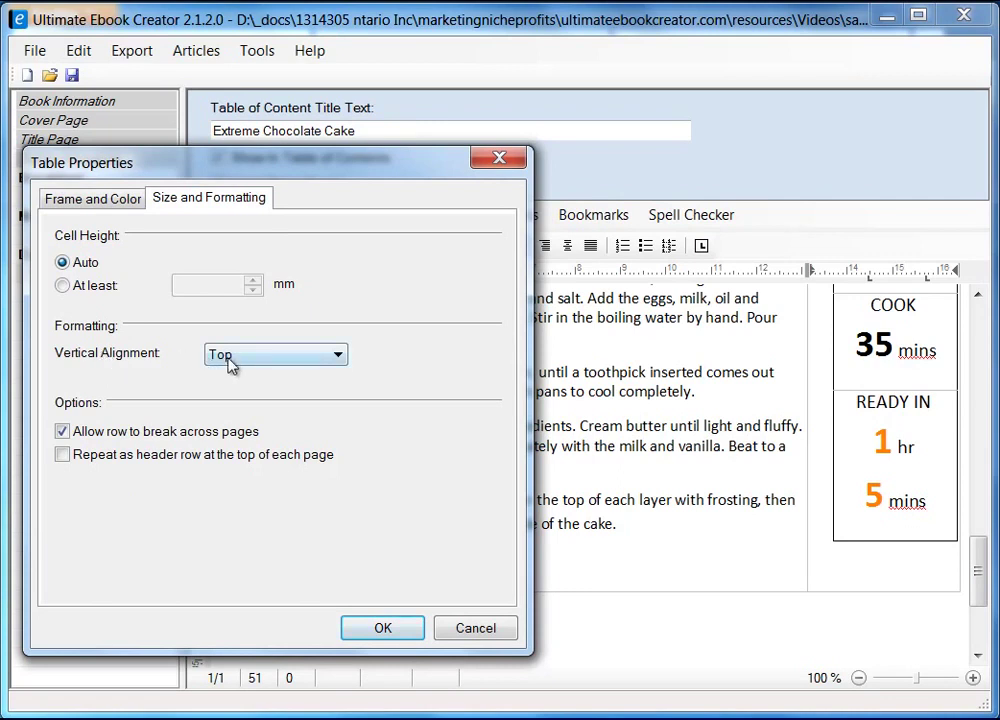
click(320, 356)
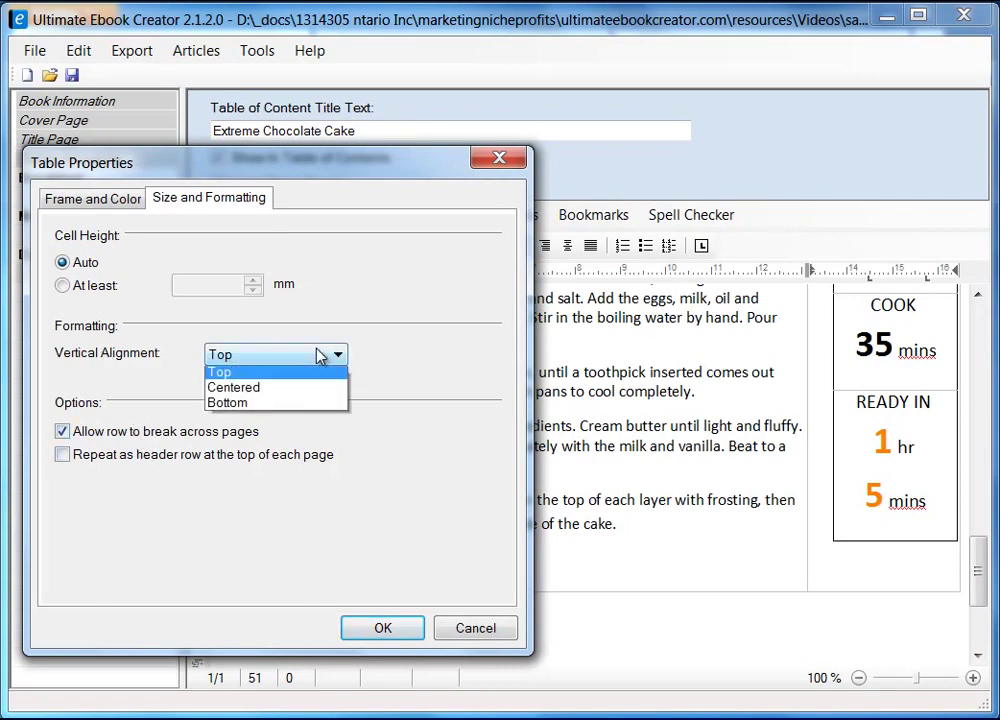
click(320, 356)
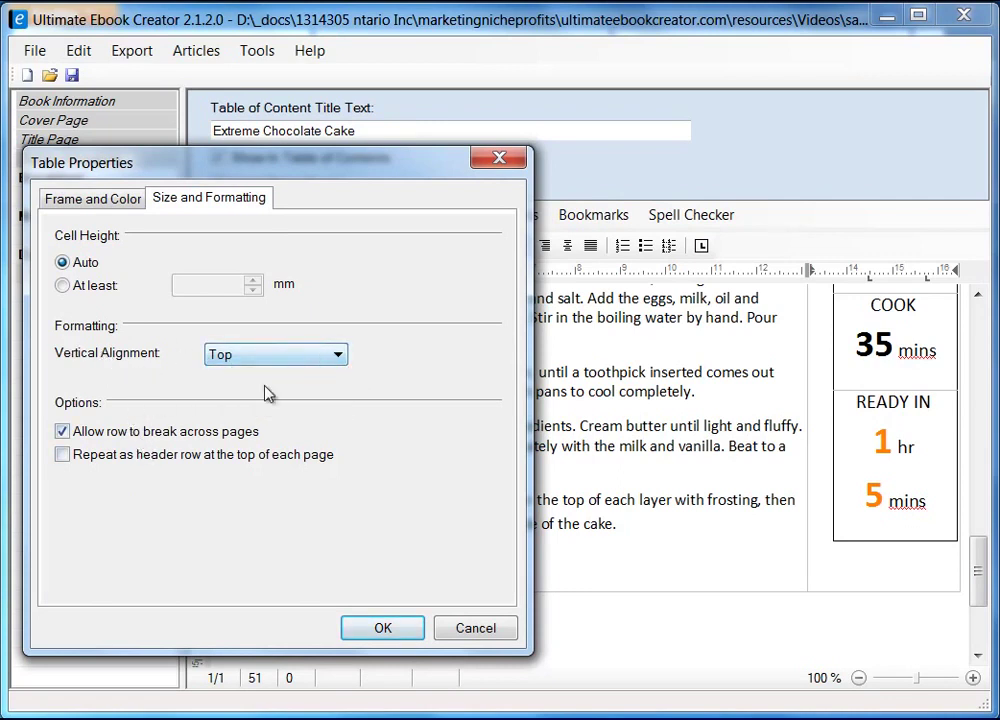
click(476, 628)
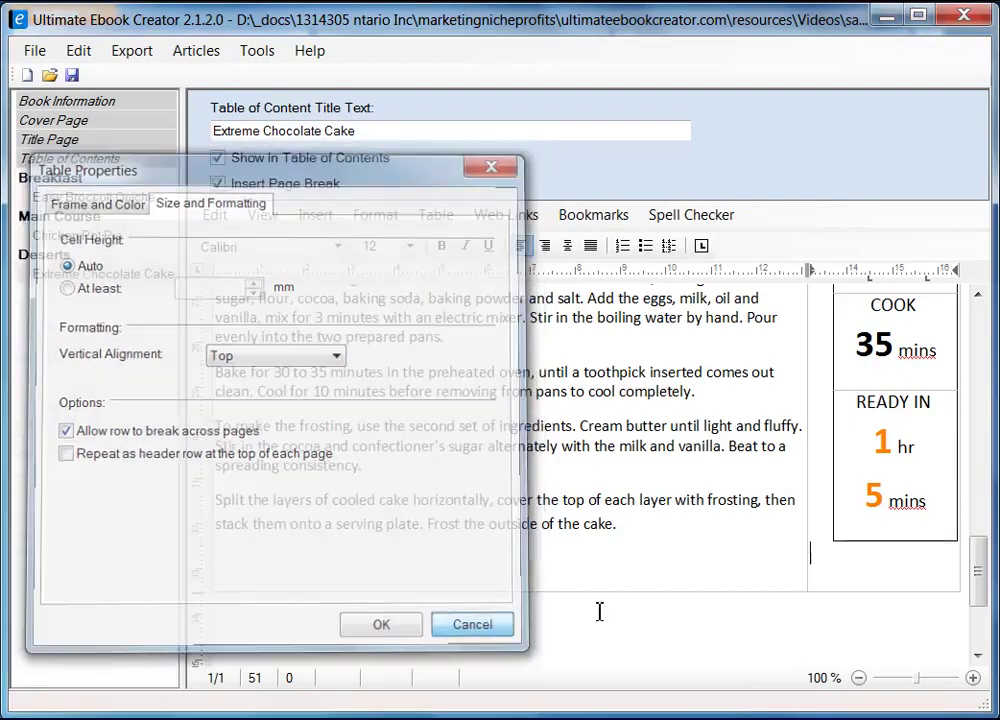
drag(983, 592, 995, 545)
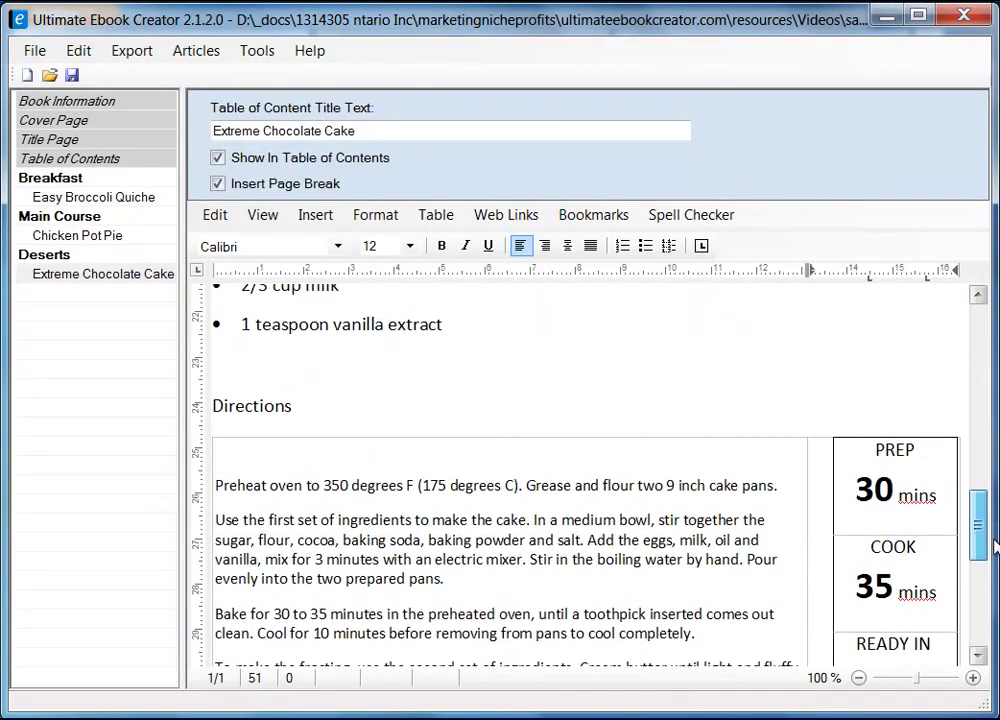
- Bold the Directions and Ingredient headings in the Extreme Chocolate Cake recipe
drag(213, 405, 293, 405)
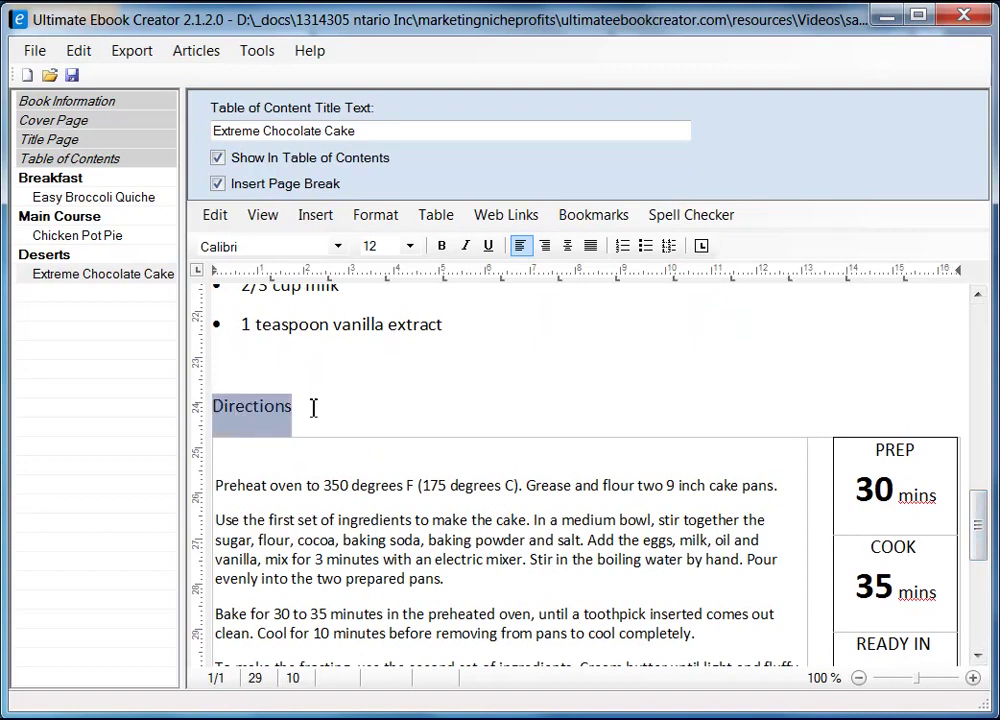
click(441, 246)
drag(982, 547, 980, 397)
drag(294, 469, 212, 466)
click(441, 246)
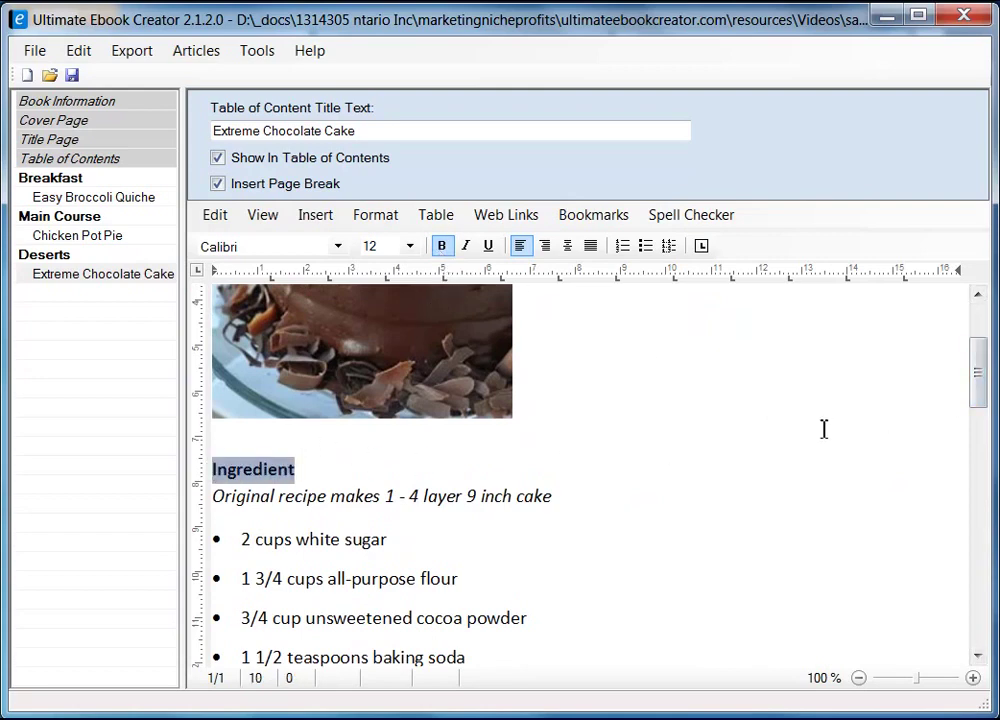
drag(977, 400, 979, 322)
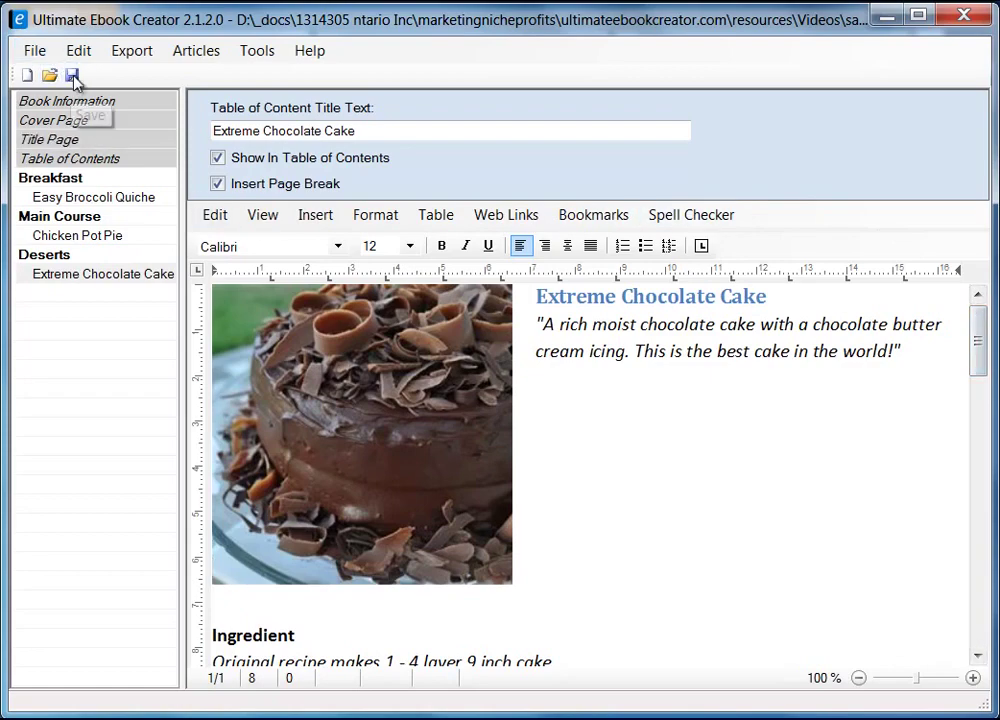
- Save the ebook project and load the Chicken Pot Pie recipe page
click(72, 75)
click(490, 505)
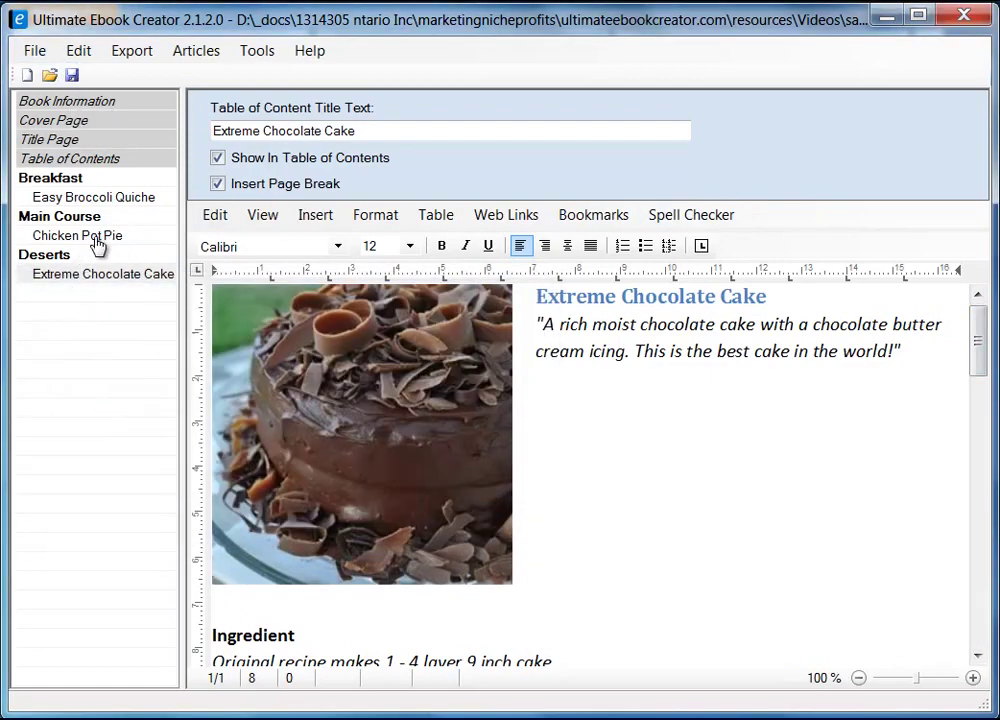
click(103, 241)
- Add a chapter titled Customer Reviews at the end of the book outline
drag(975, 368, 977, 614)
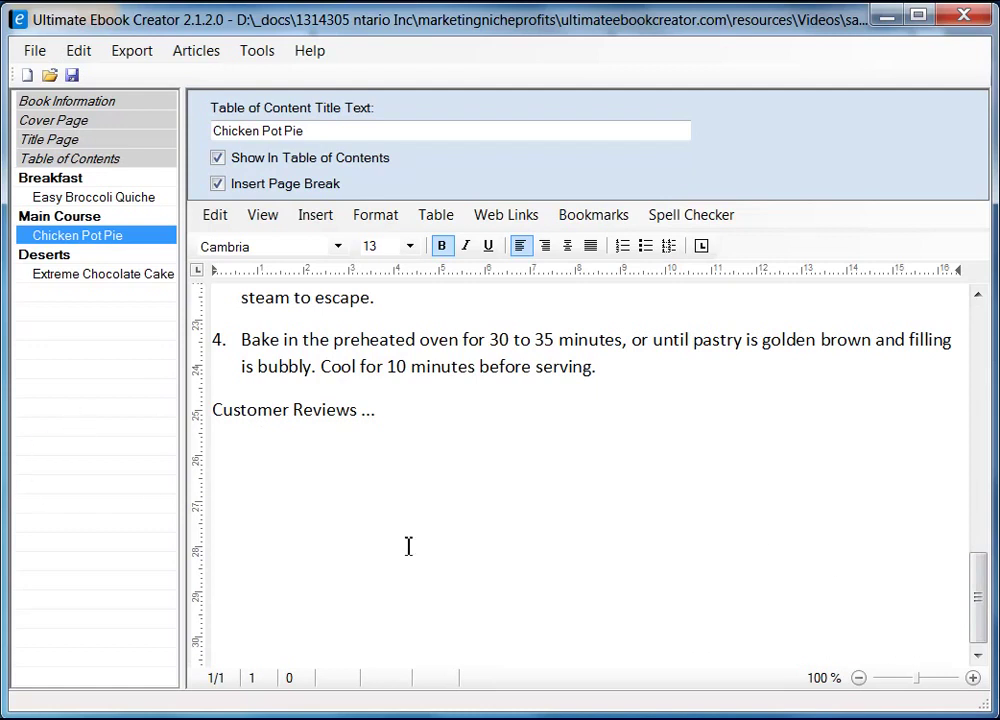
right_click(66, 403)
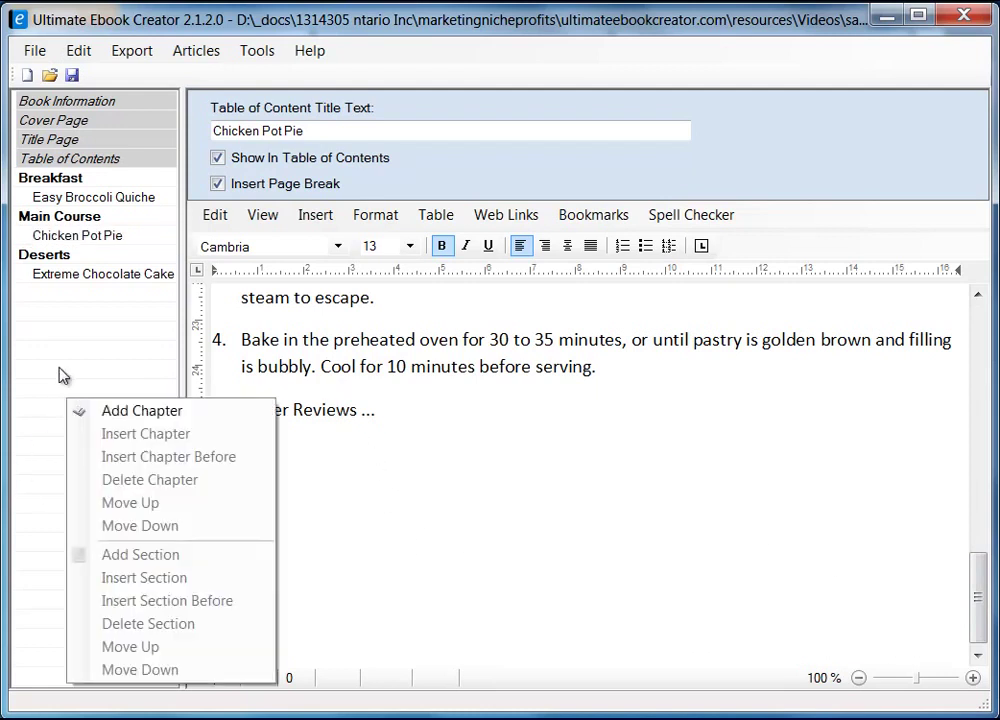
click(121, 413)
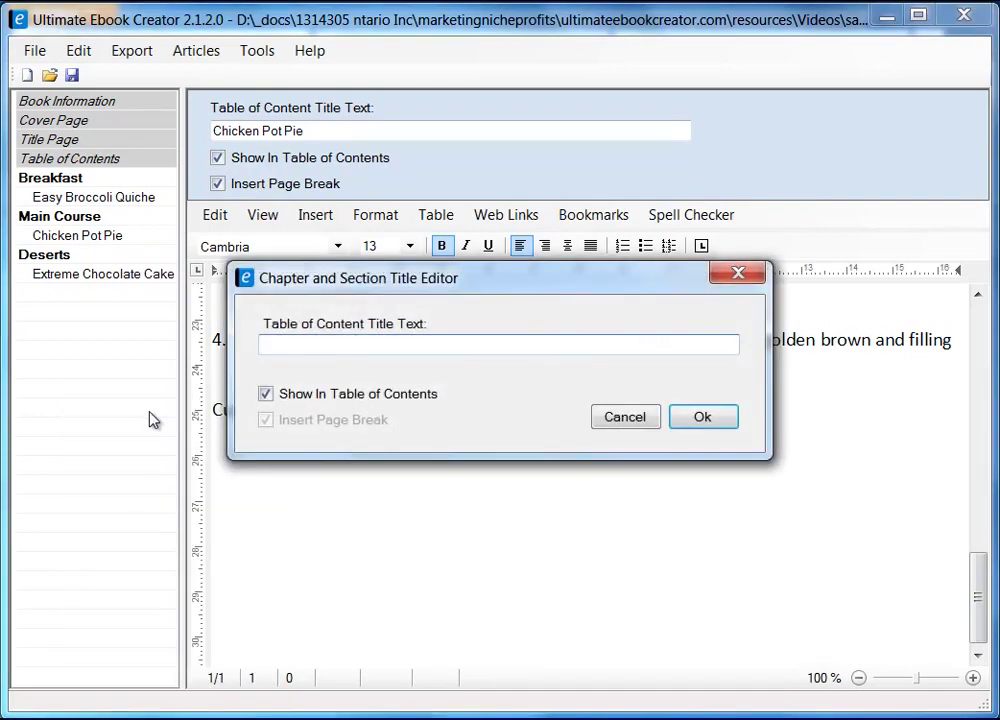
text(Customer Reviews)
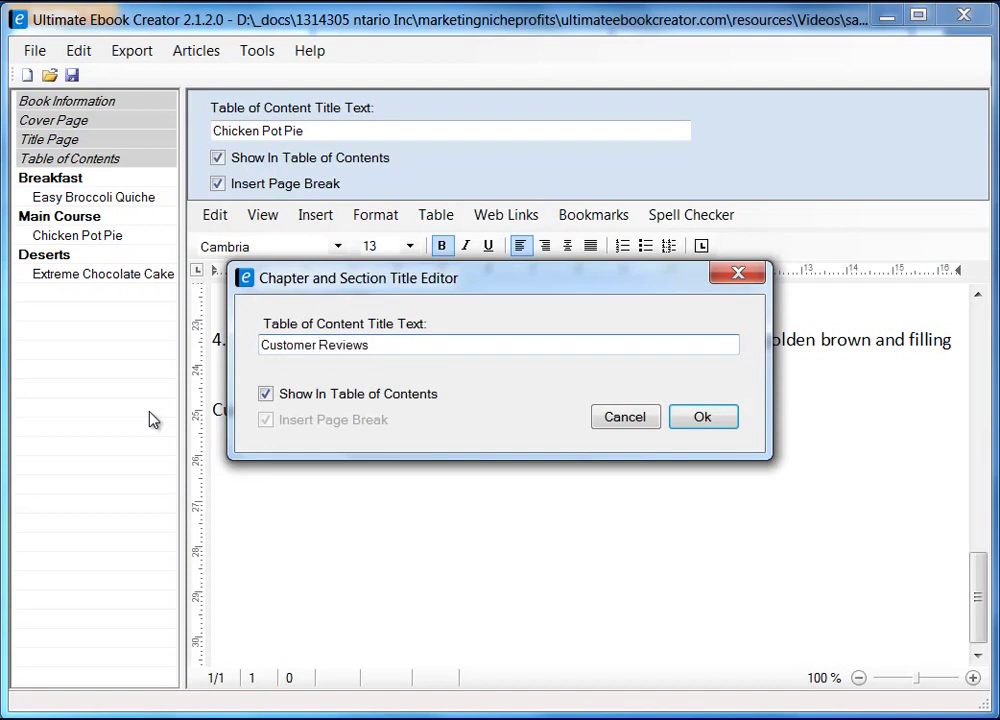
click(712, 422)
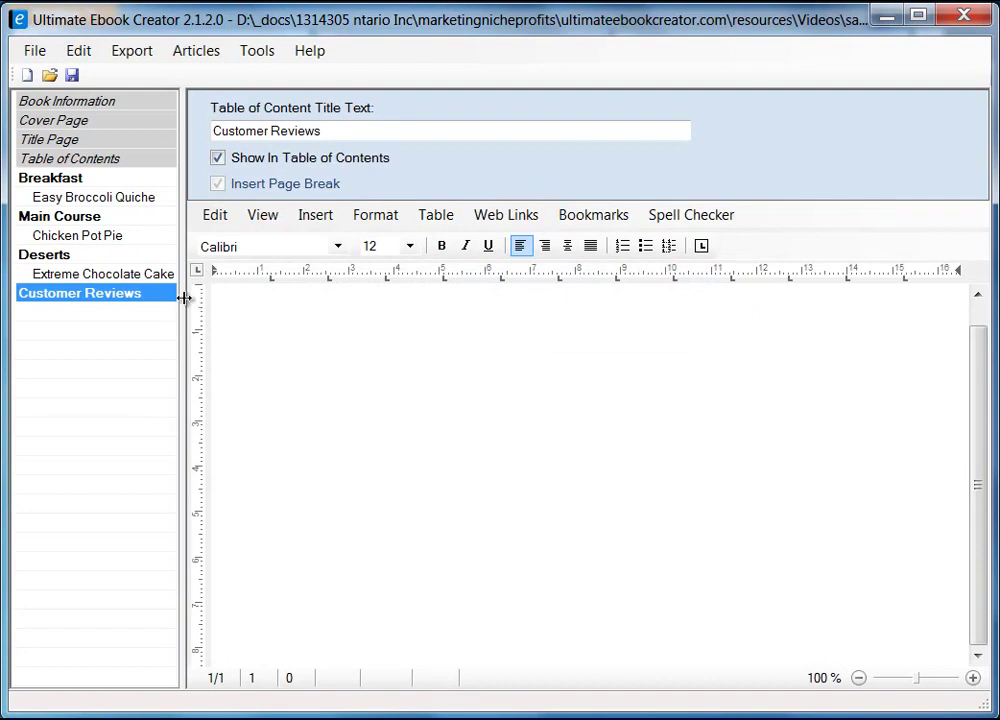
- Add a Chicken Pot Pie Reviews section under Customer Reviews, shown in the table of contents
right_click(141, 303)
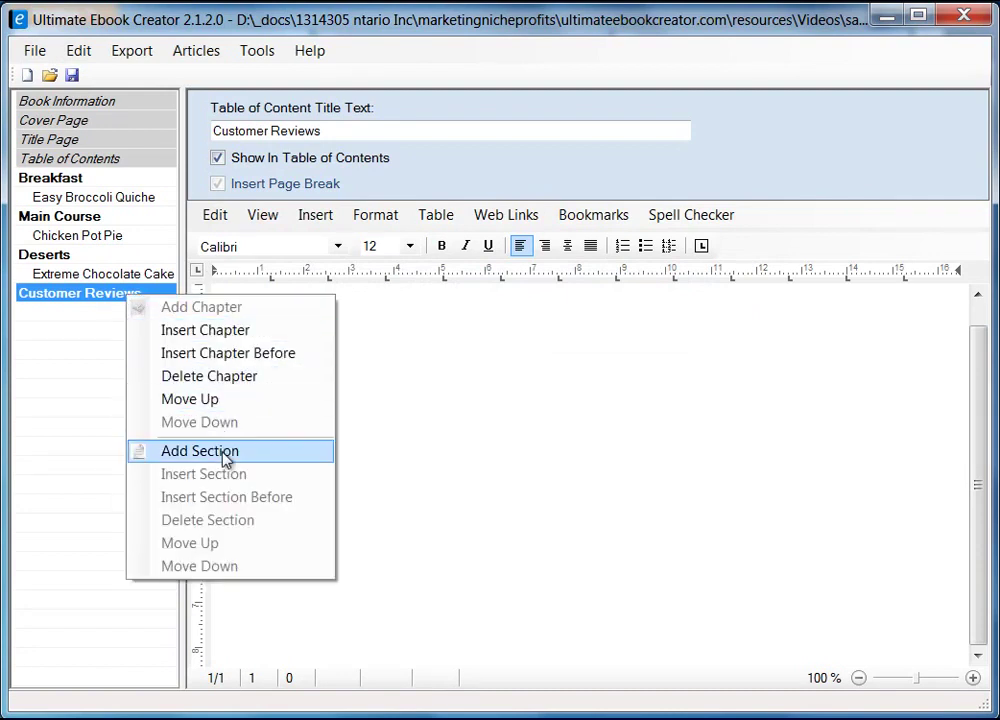
click(257, 458)
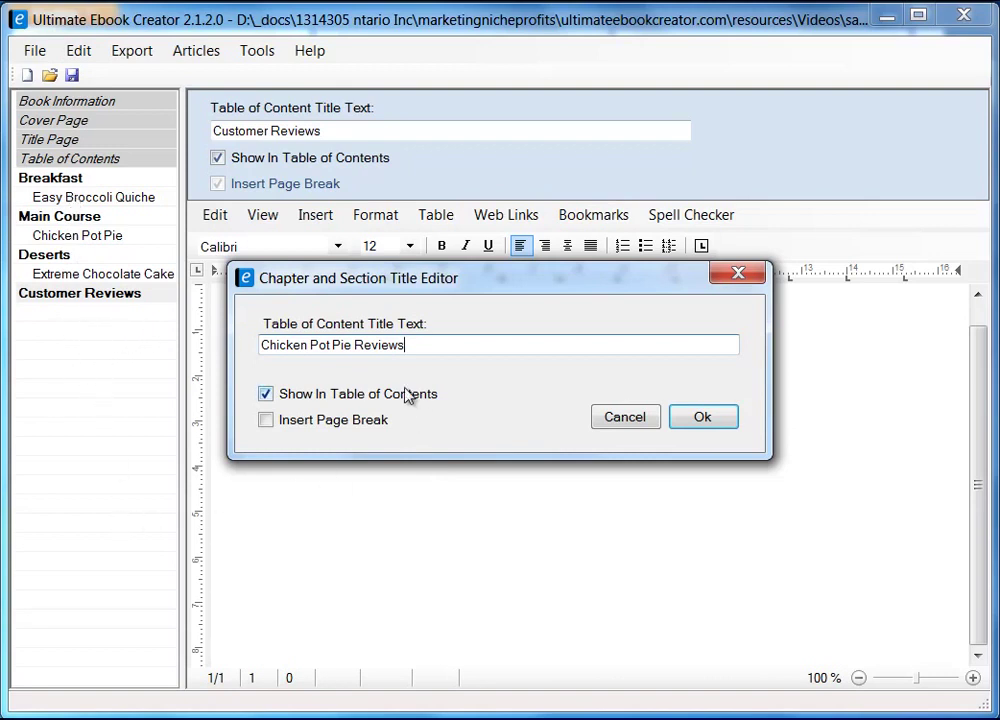
click(700, 417)
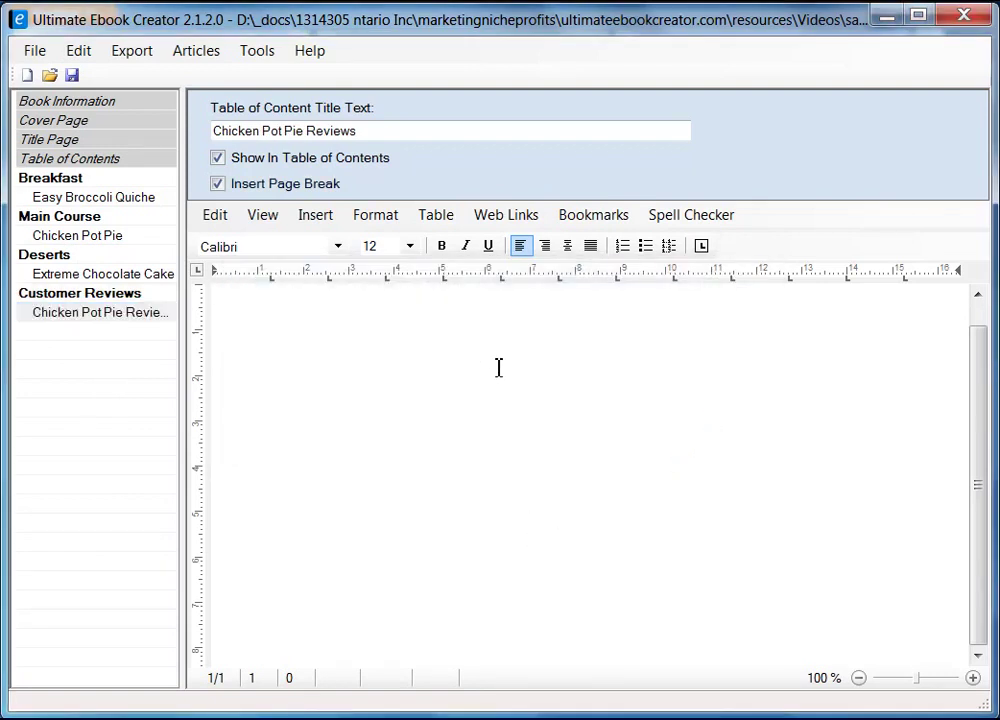
- Switch to Page Layout view and type the heading 'Chieck Pot Pie Reviews'
click(263, 215)
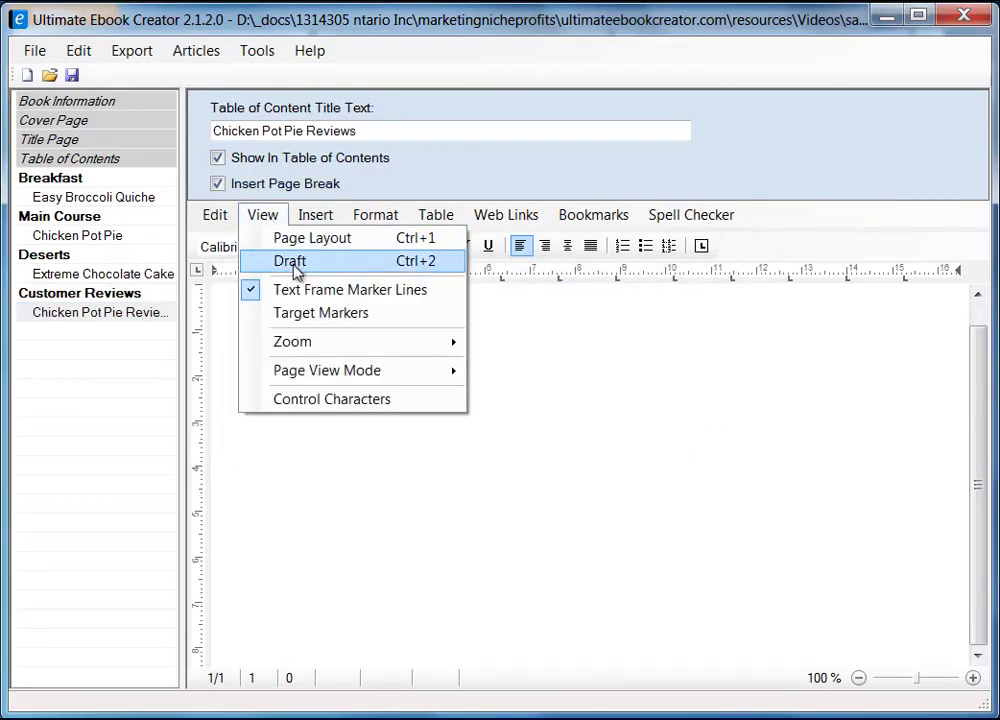
click(300, 245)
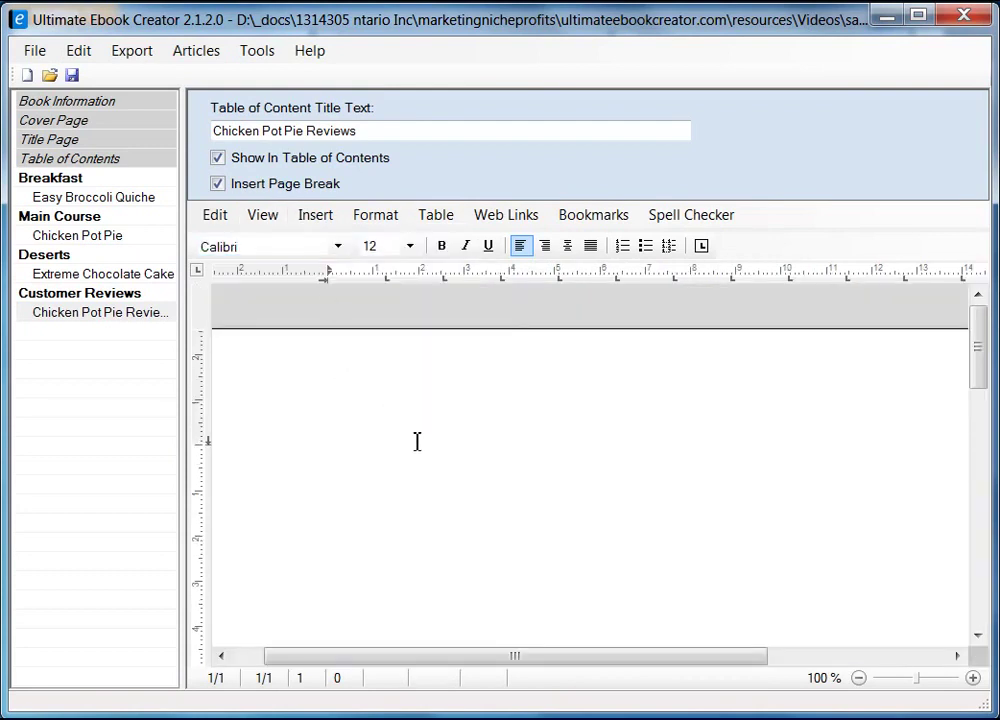
text(icj)
key(BackSpace)
key(BackSpace)
text(hieck Pot Pi)
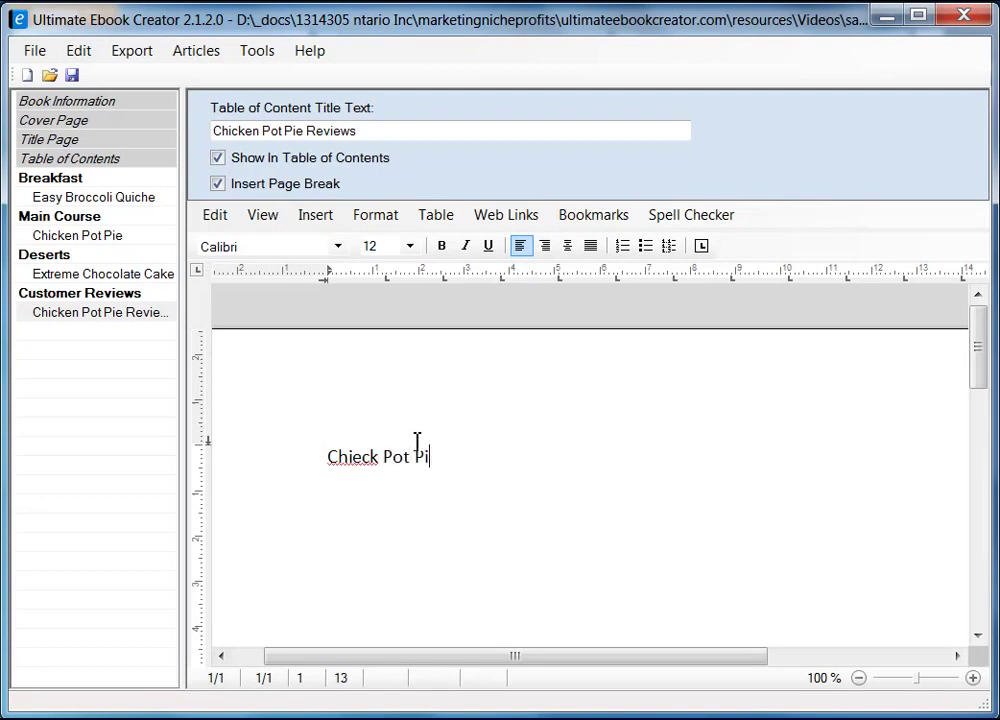
text(e Reviews)
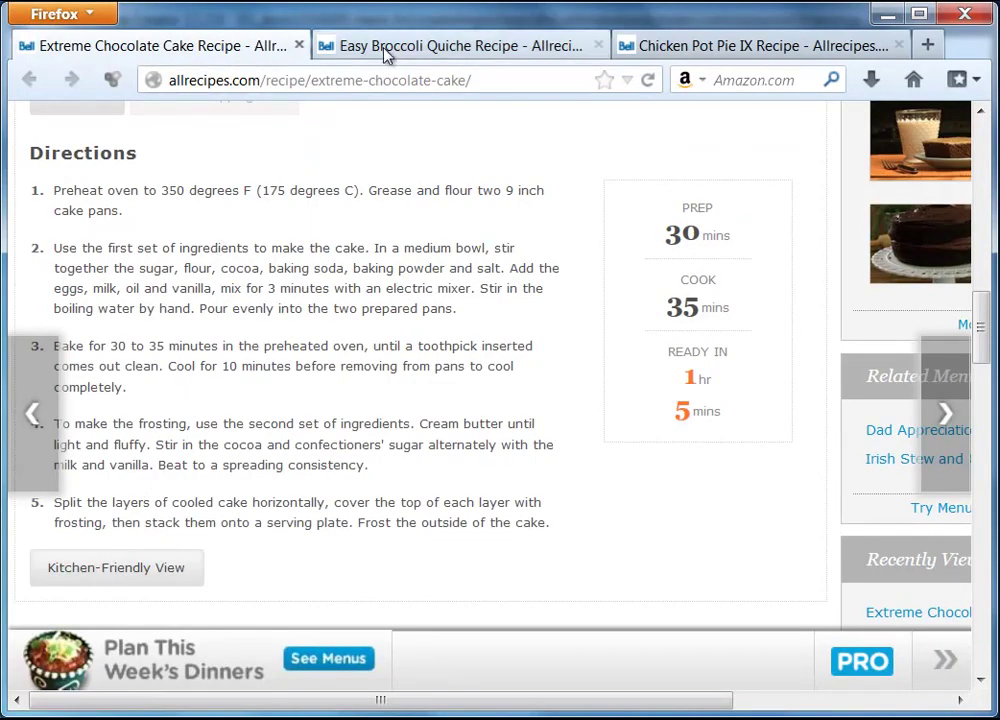
- Open the Chicken Pot Pie IX reviews, then close the still-loading reviews panel
click(385, 55)
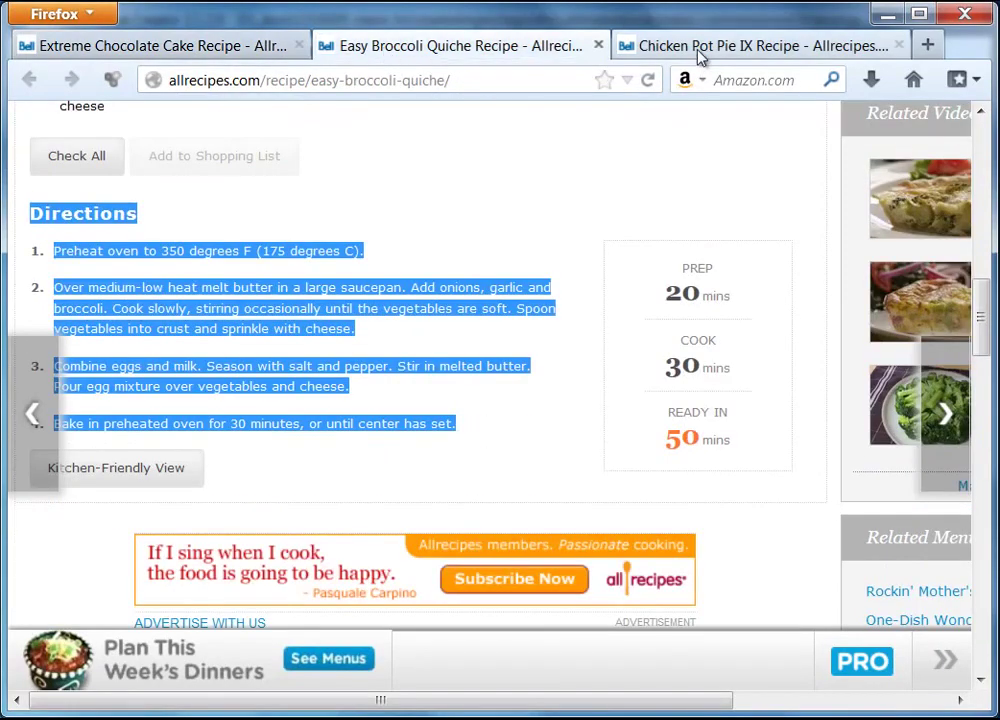
click(699, 50)
click(605, 390)
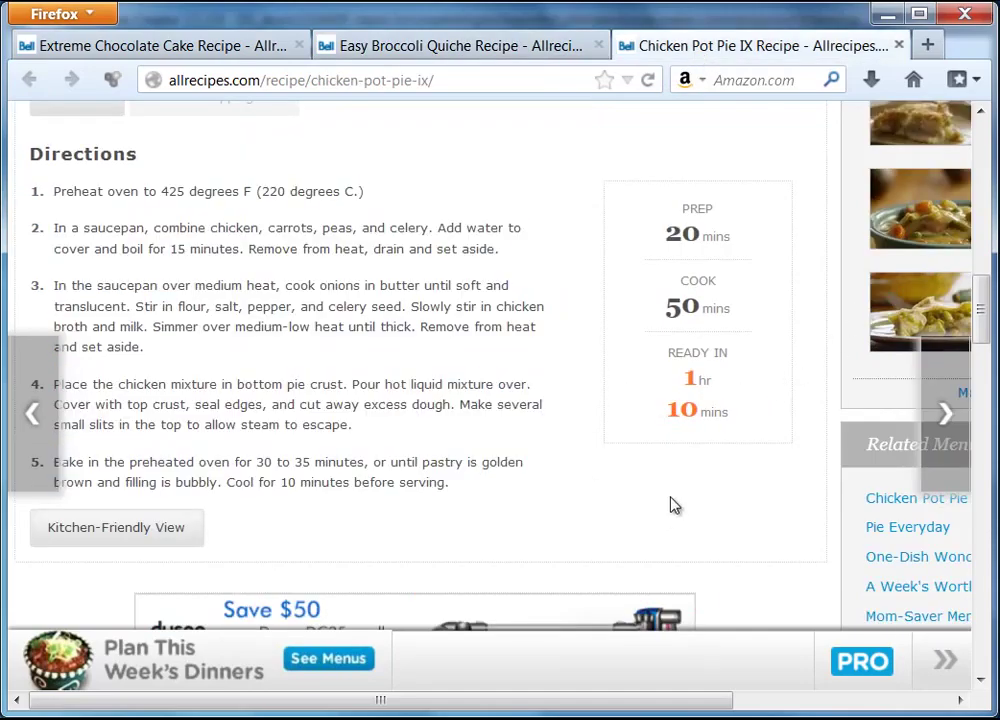
scroll(607, 430, up, 8)
scroll(599, 330, up, 3)
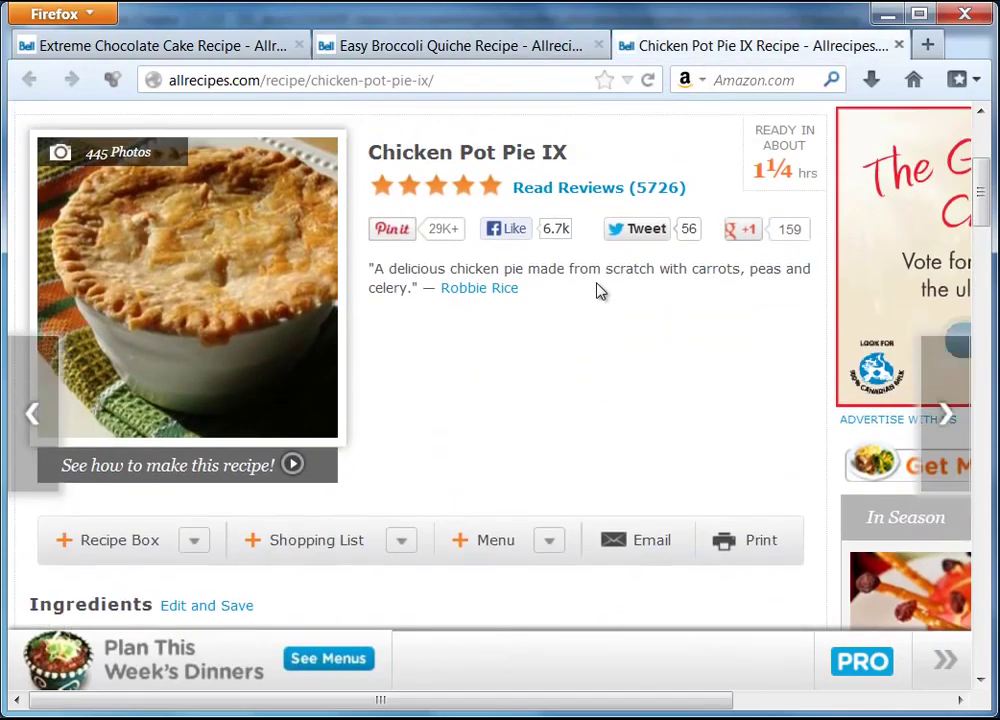
click(604, 263)
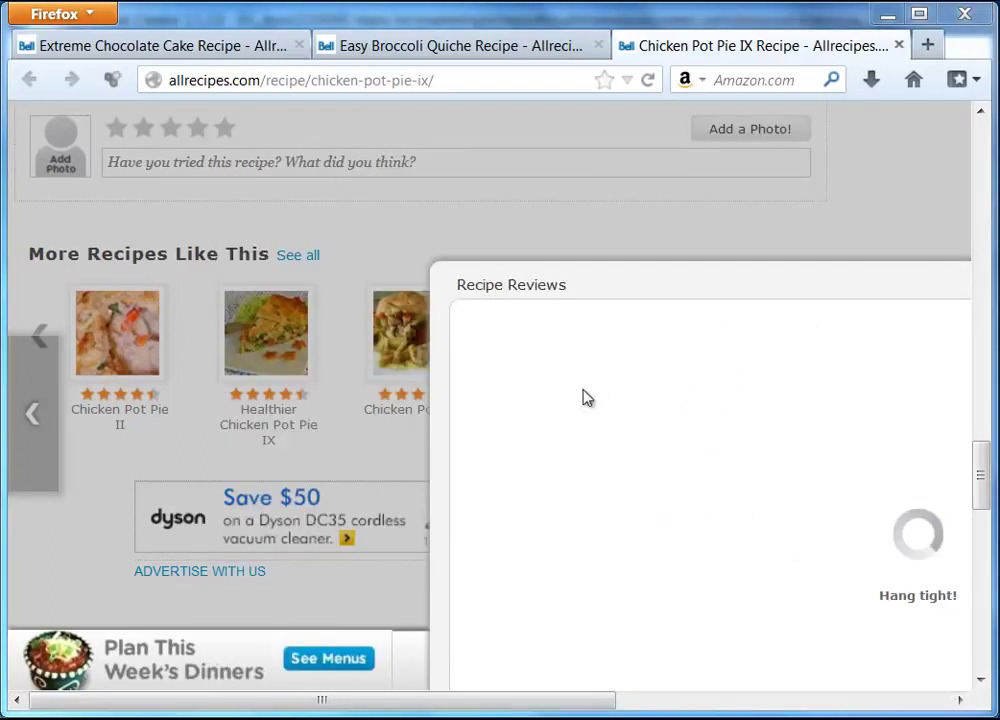
drag(603, 703, 778, 703)
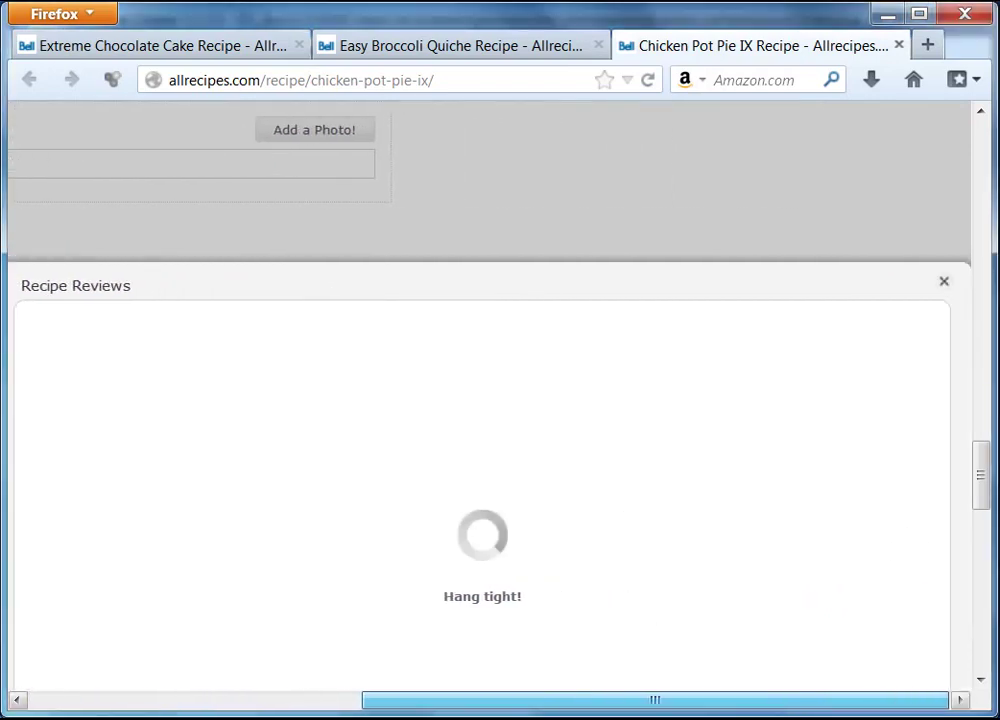
click(944, 283)
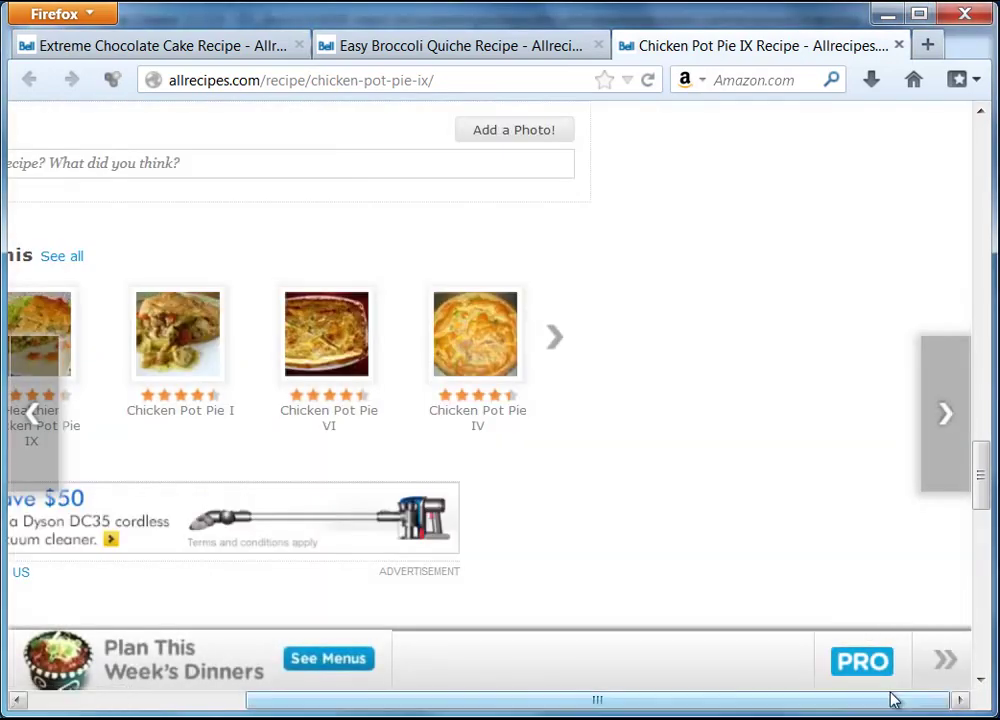
drag(891, 701, 674, 702)
drag(993, 493, 985, 150)
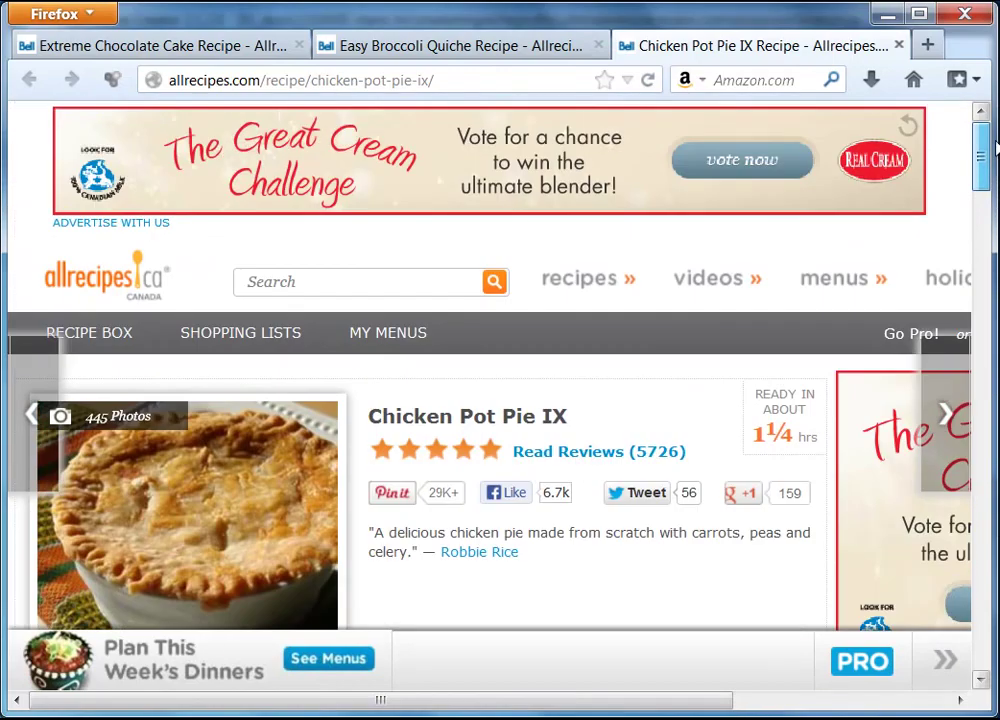
- Bring up the reader reviews on the Easy Broccoli Quiche recipe page
click(401, 46)
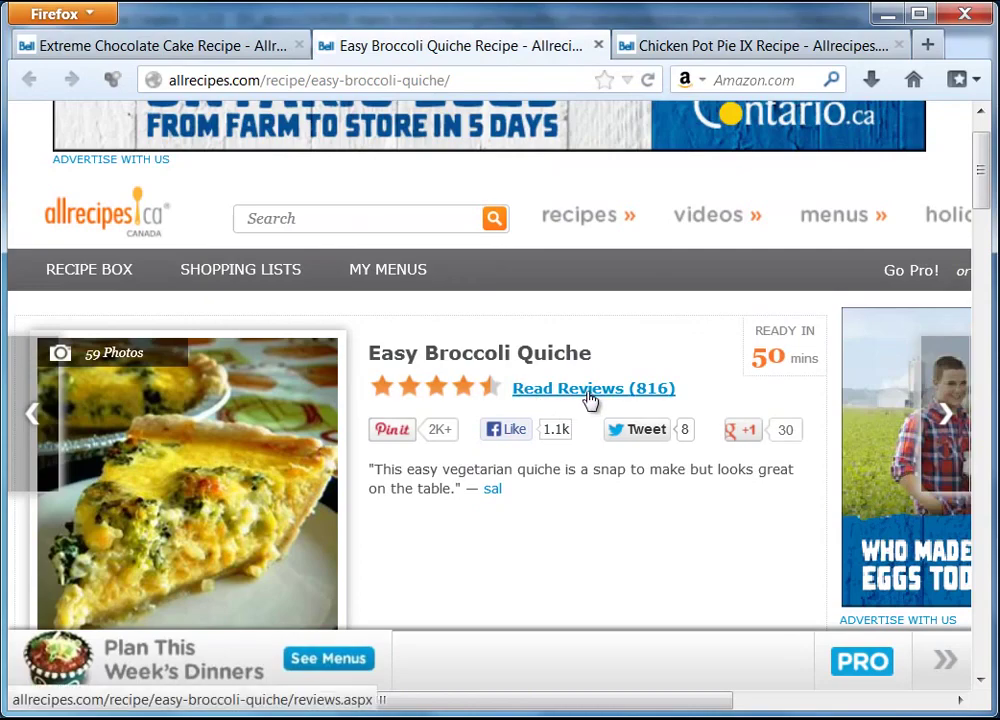
click(594, 399)
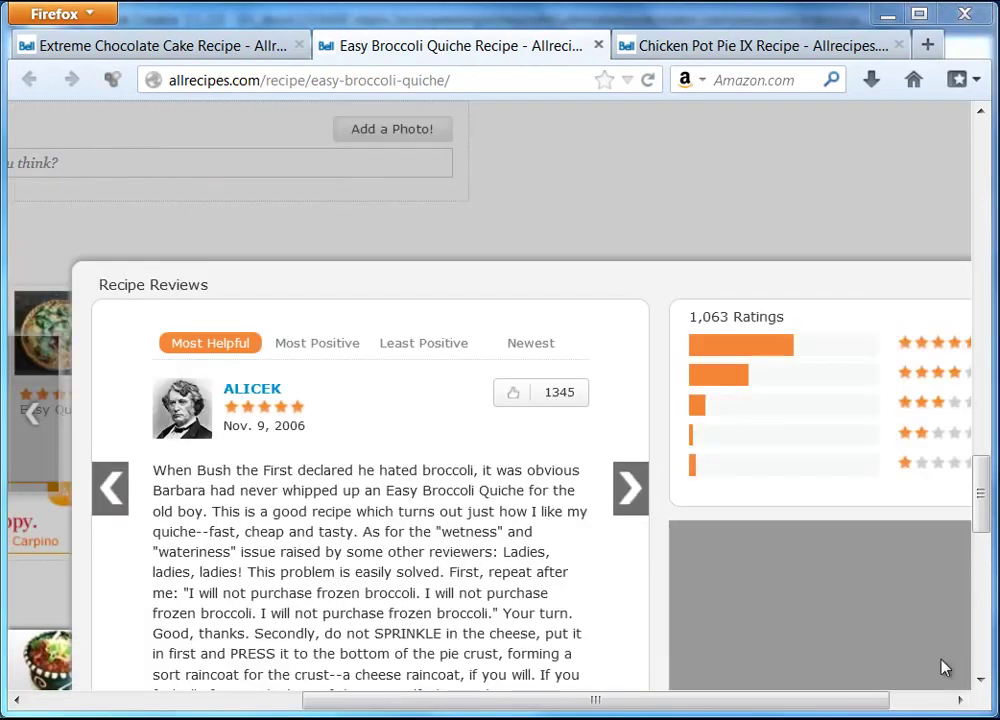
drag(982, 455, 989, 510)
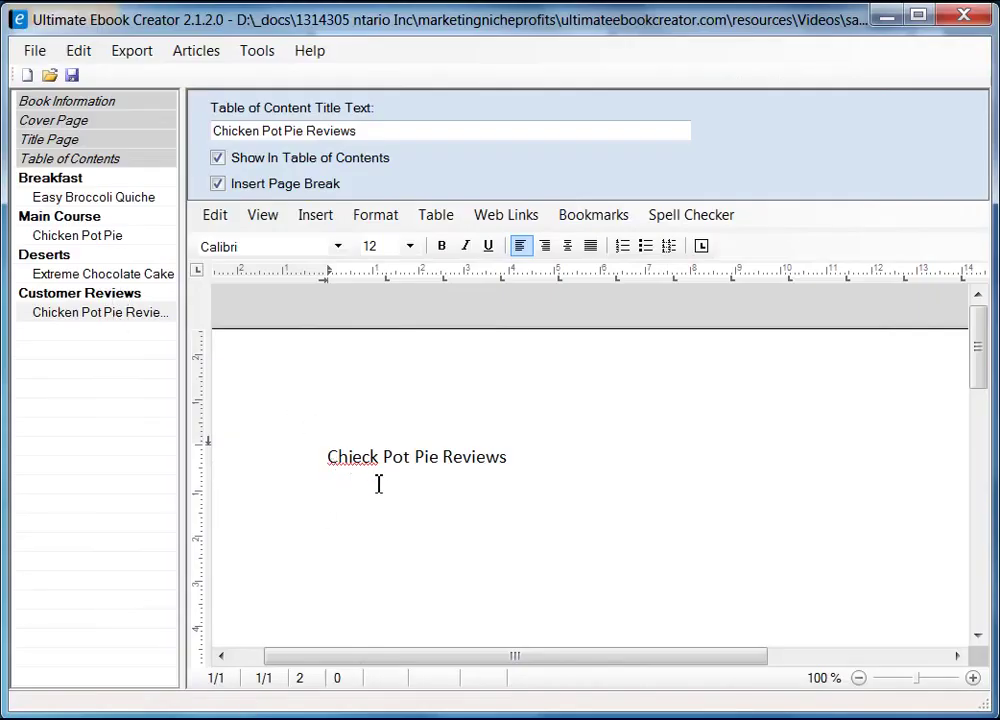
- Correct the misspelled 'Chieck' in the reviews page heading
click(353, 456)
key(BackSpace)
key(shift+Right)
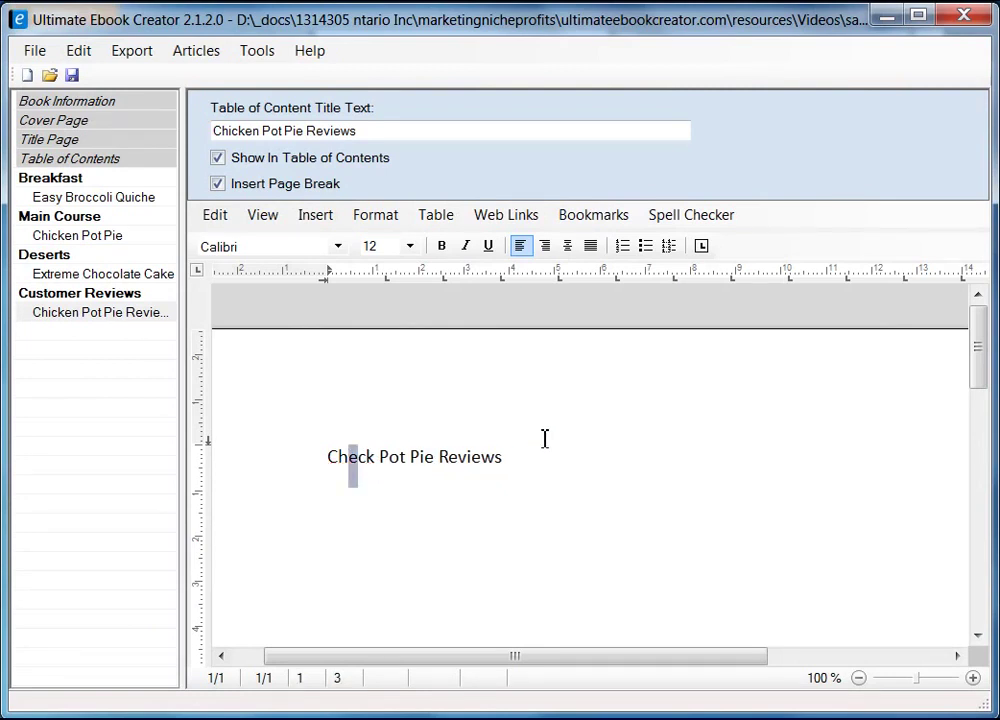
text(i)
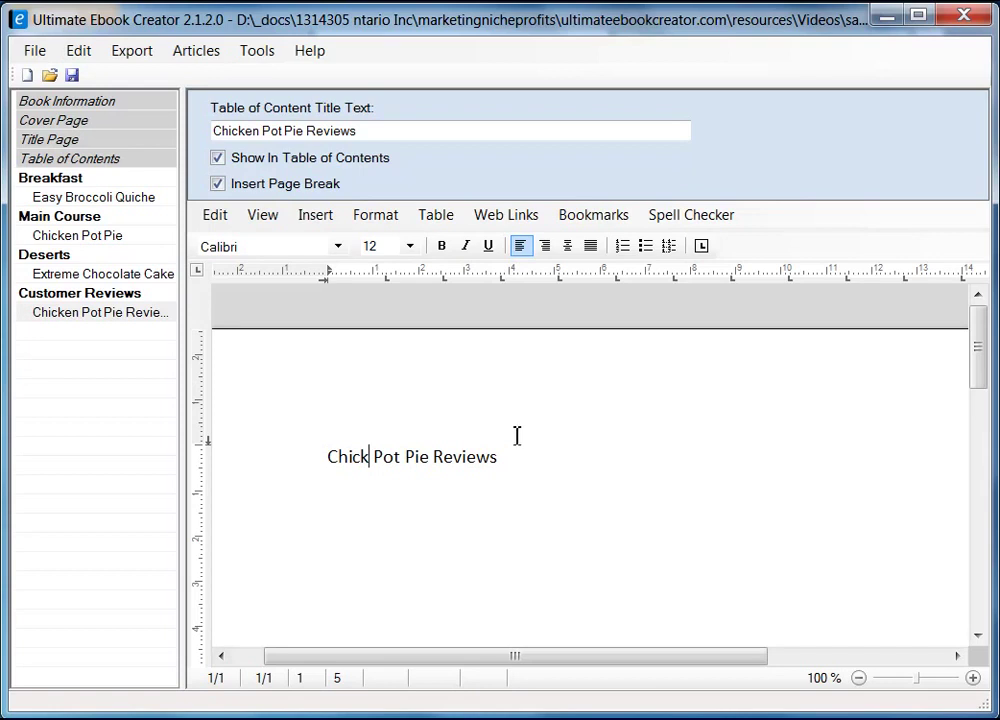
- Copy the 'Easy Broccoli Quiche' title from that page's contents title field
click(105, 315)
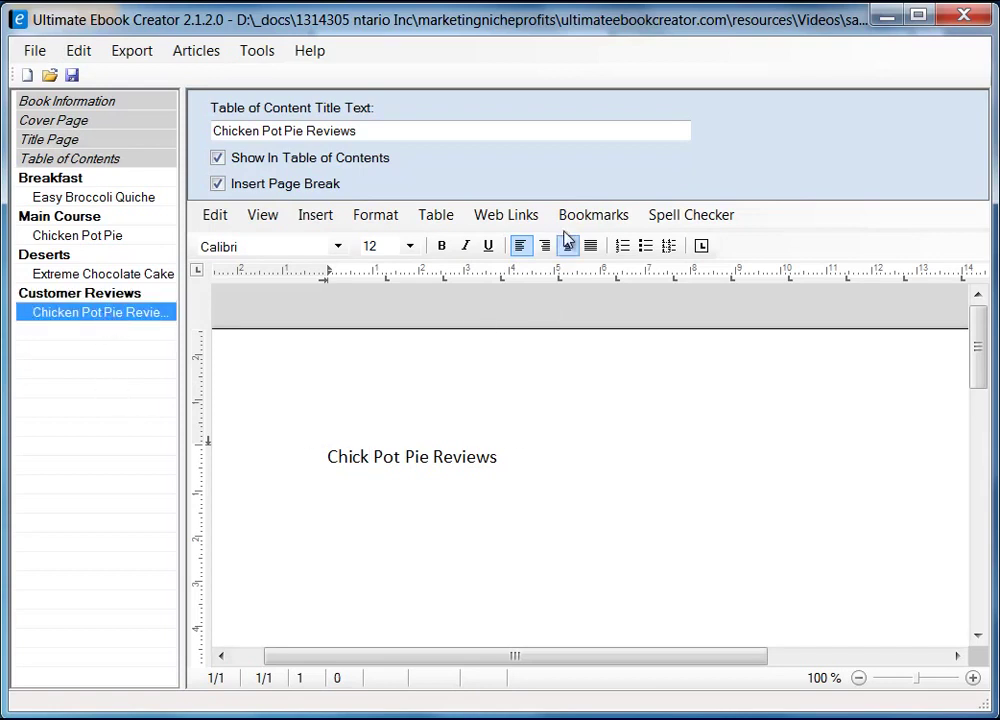
drag(364, 127, 212, 130)
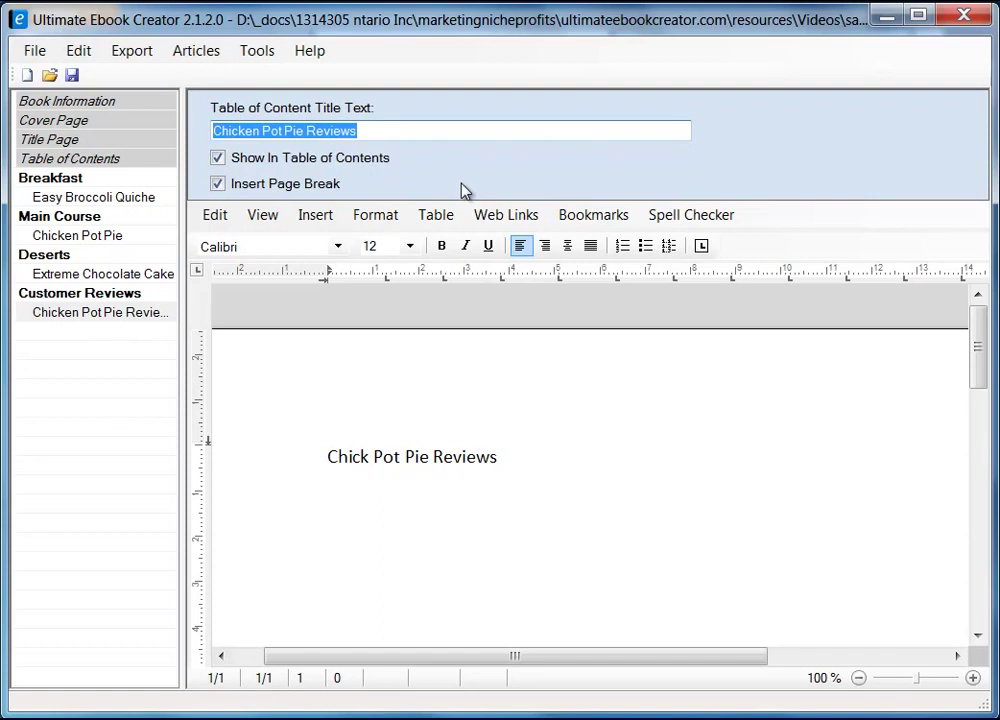
click(134, 197)
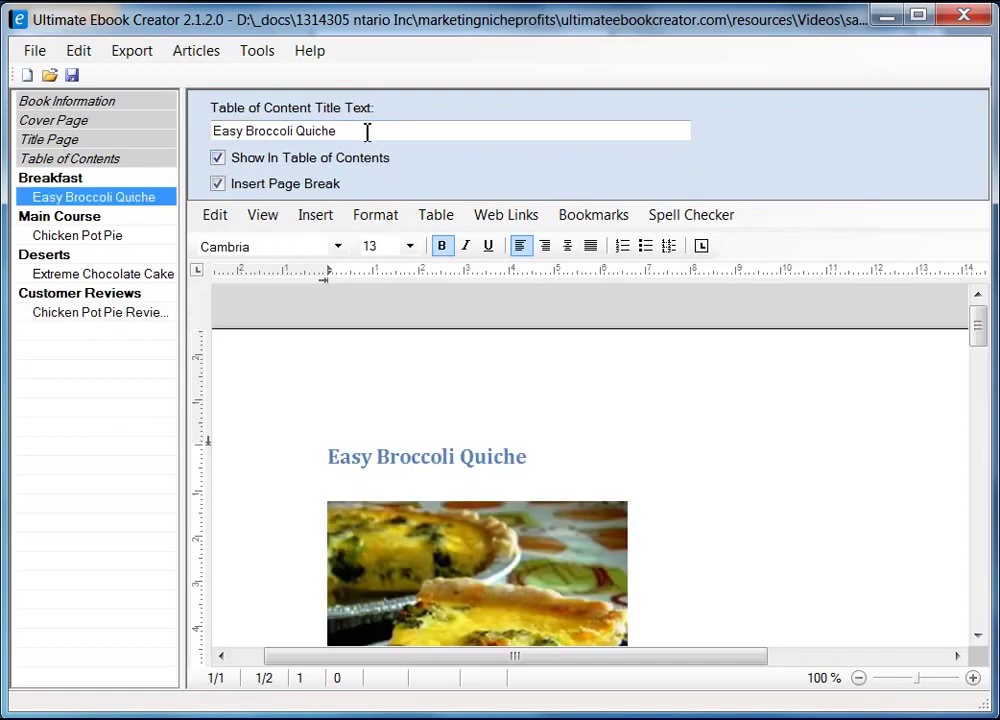
key(Tab)
right_click(305, 131)
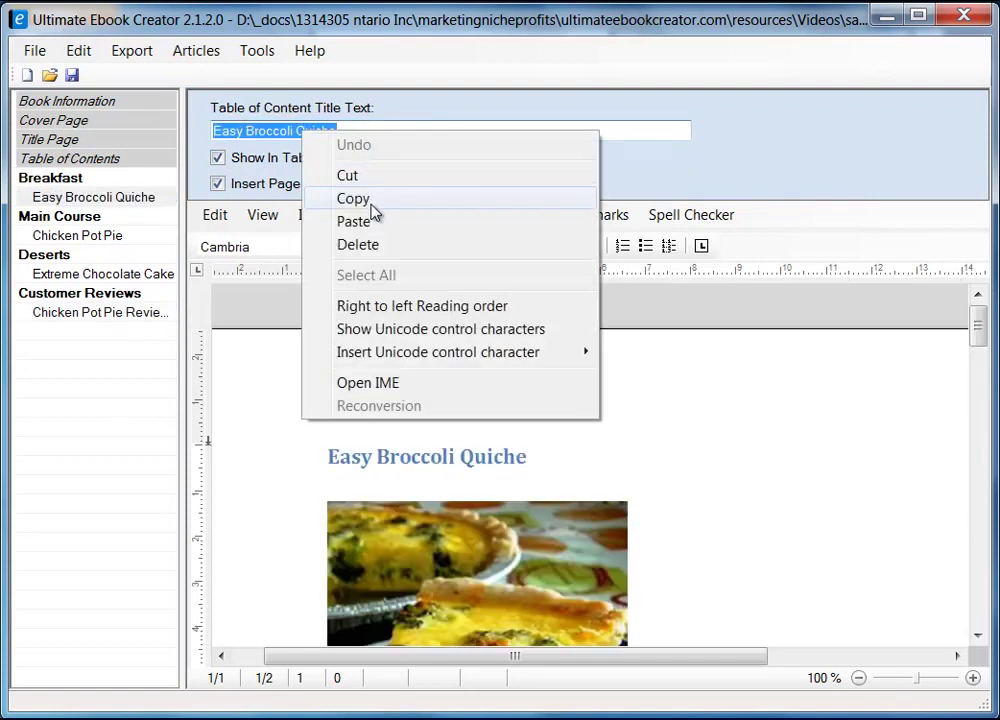
click(372, 203)
- Rename the reviews section's contents title to 'Easy Broccoli Quiche Reviews' and copy it
click(145, 318)
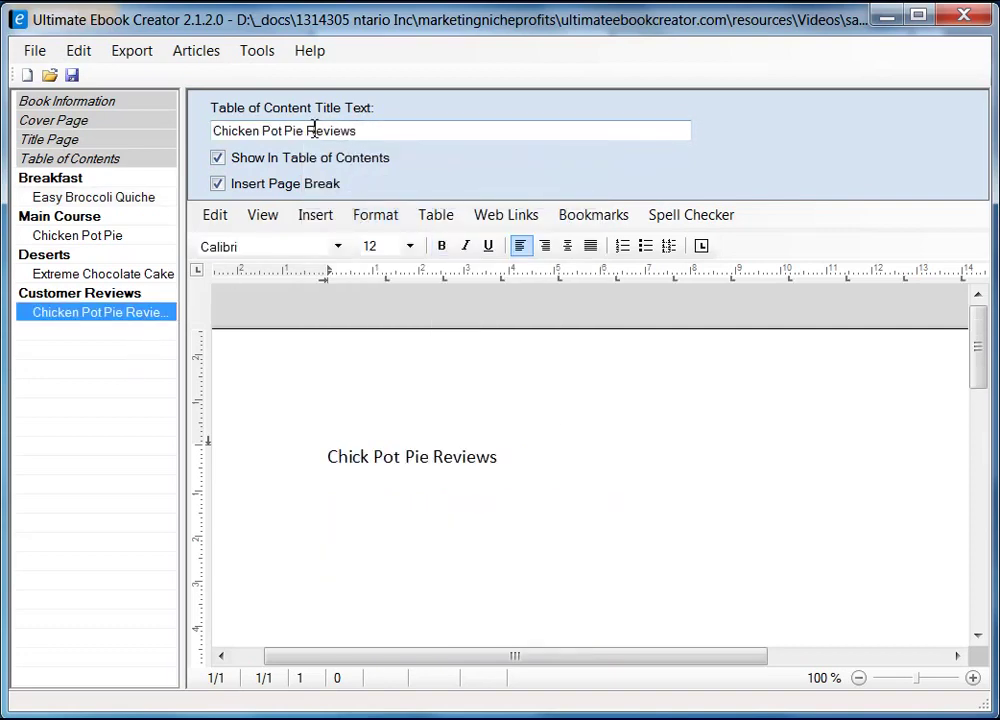
drag(309, 131, 123, 125)
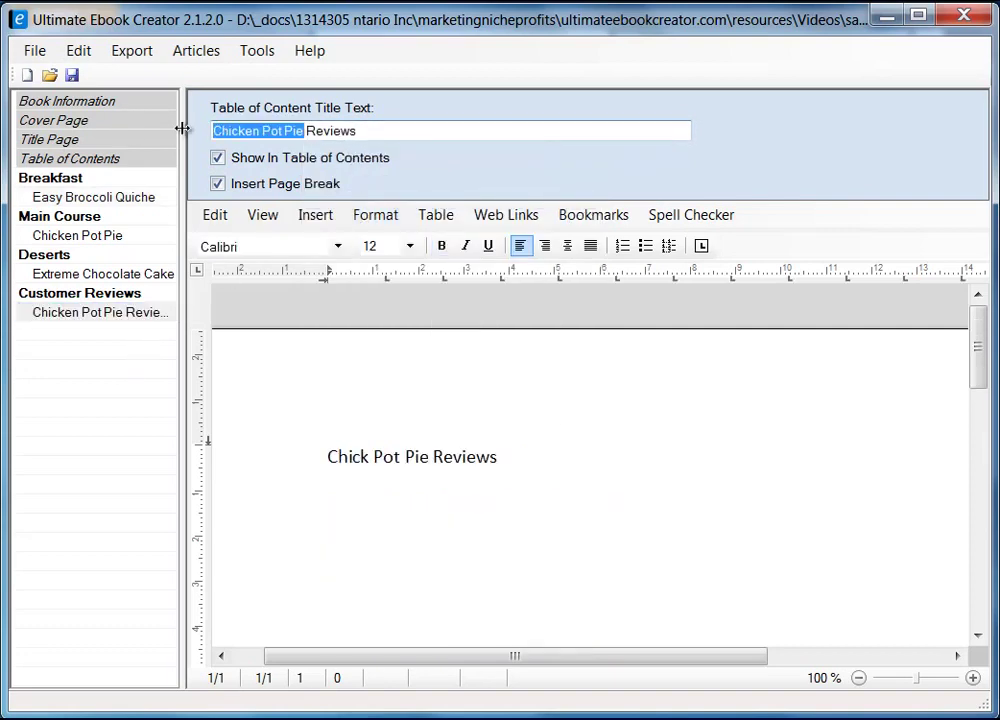
right_click(250, 135)
click(312, 225)
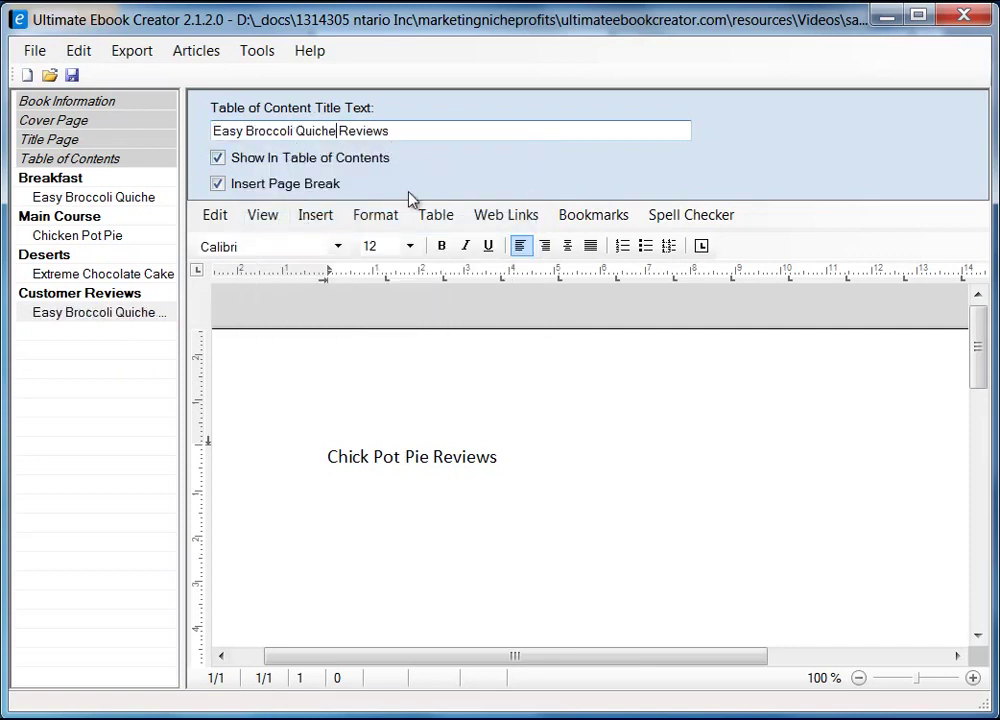
drag(394, 127, 175, 109)
right_click(290, 137)
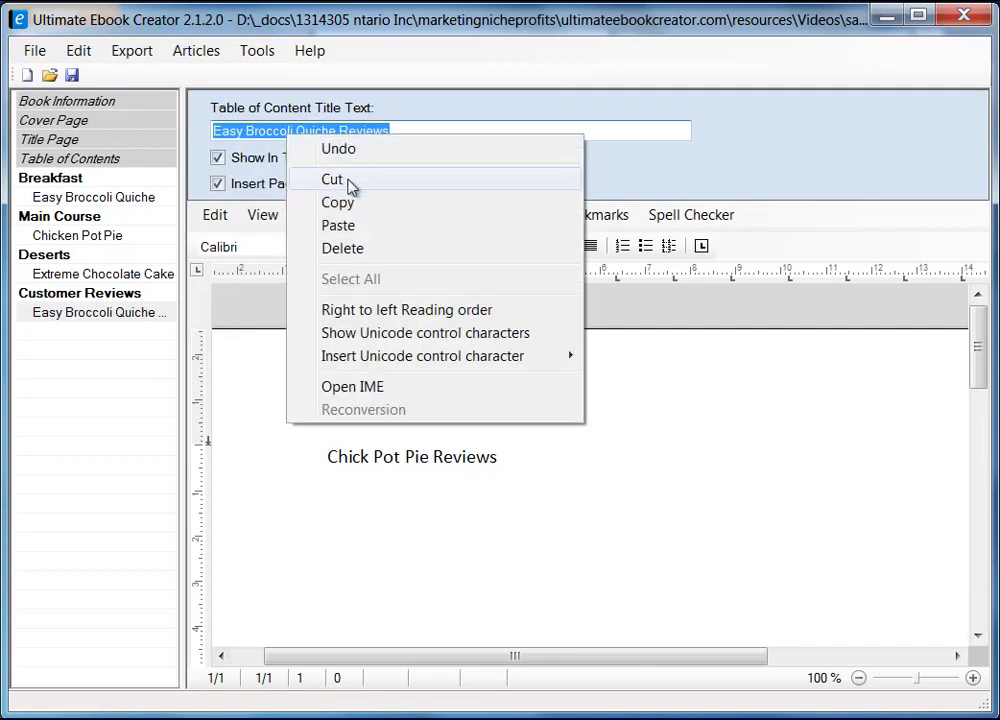
click(352, 201)
- Replace the old page heading with 'Easy Broccoli Quiche Reviews' as unformatted text
click(329, 458)
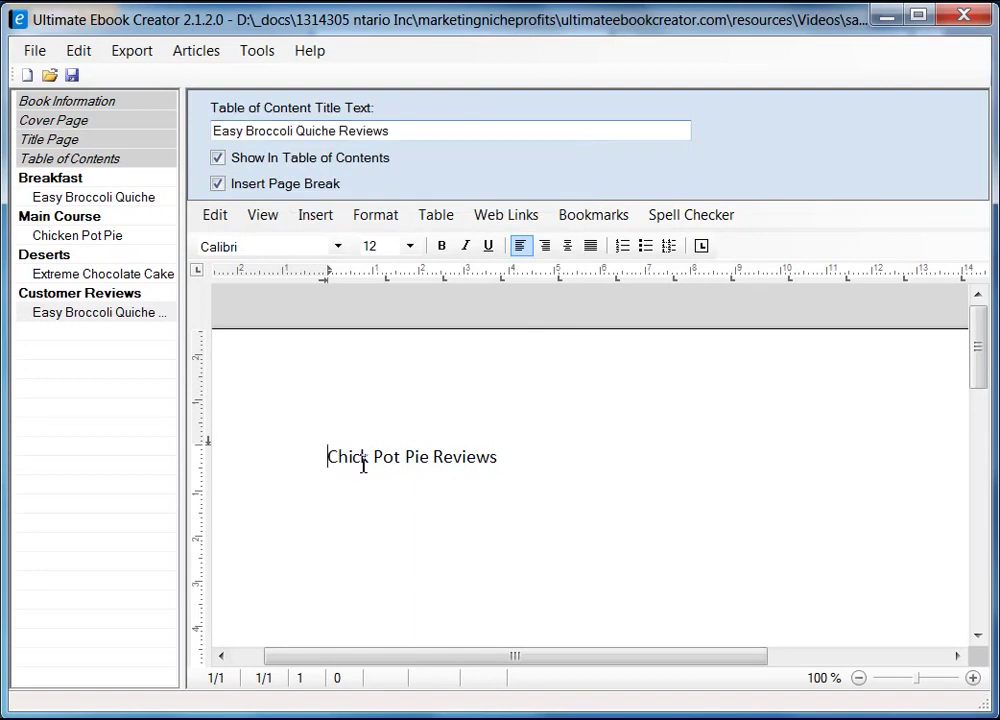
shift+click(498, 458)
right_click(478, 456)
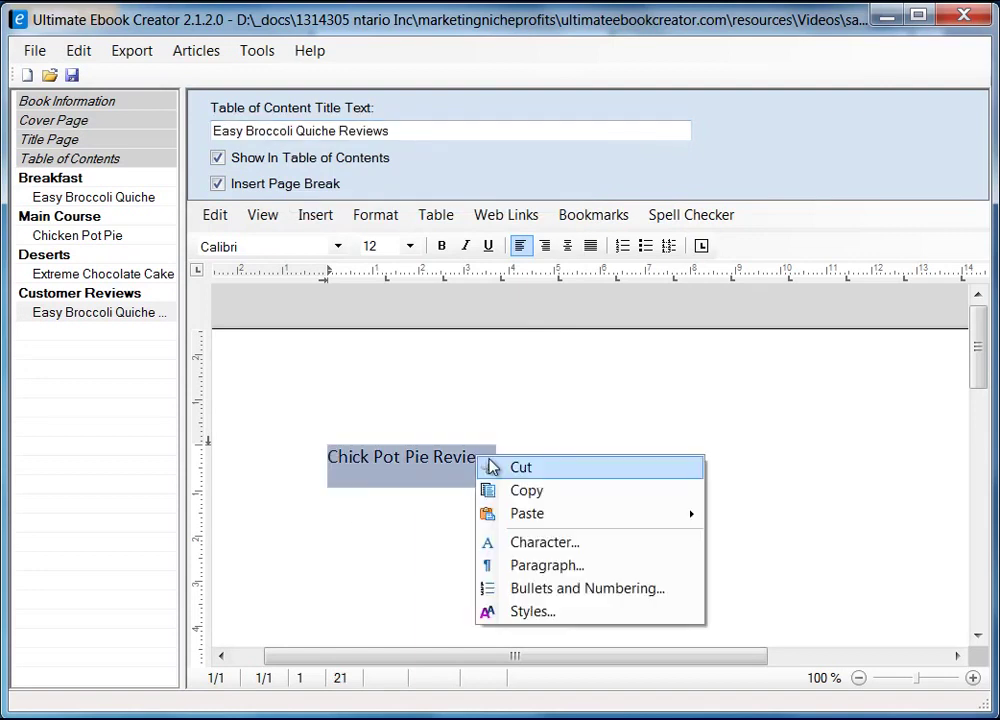
mouse_move(558, 517)
click(806, 539)
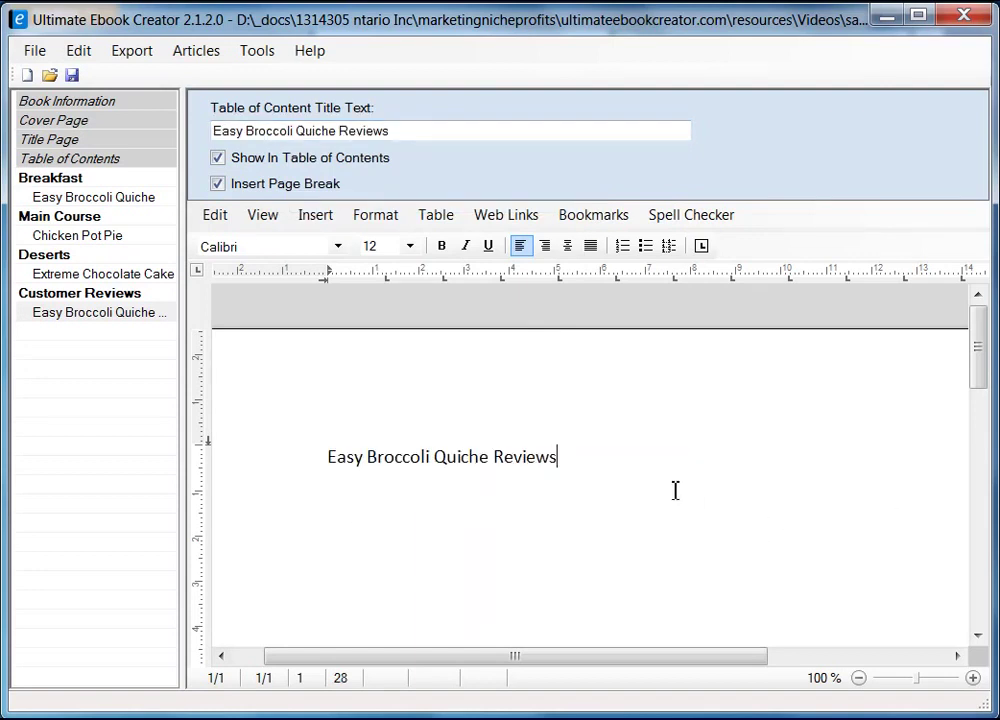
key(Return)
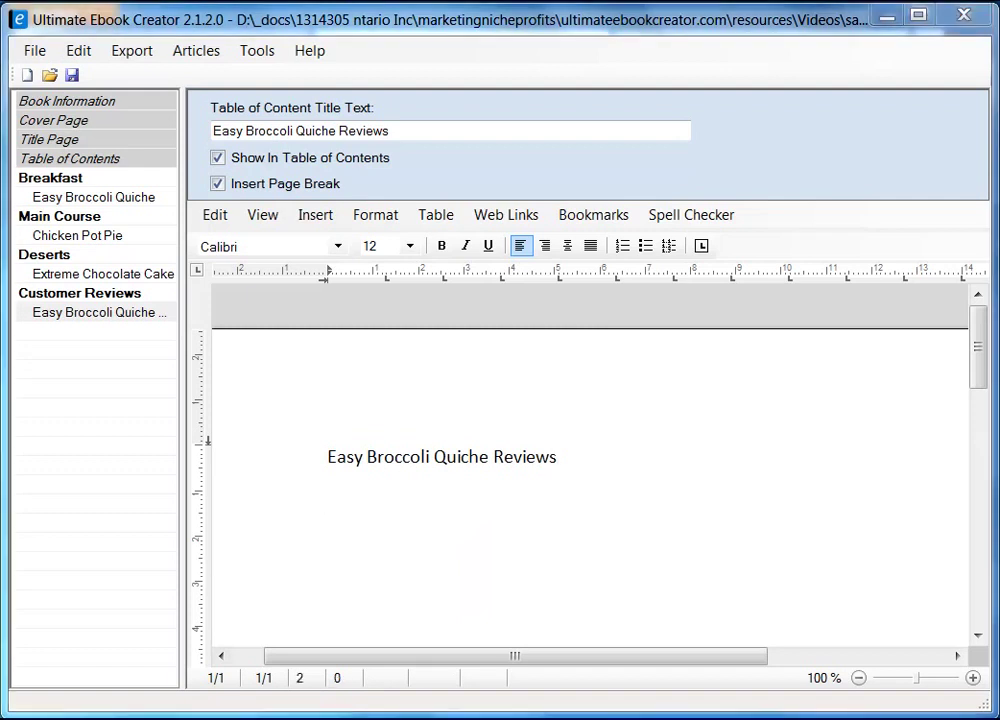
- Copy the top Easy Broccoli Quiche review from the browser
key(alt+Tab)
drag(158, 270, 231, 623)
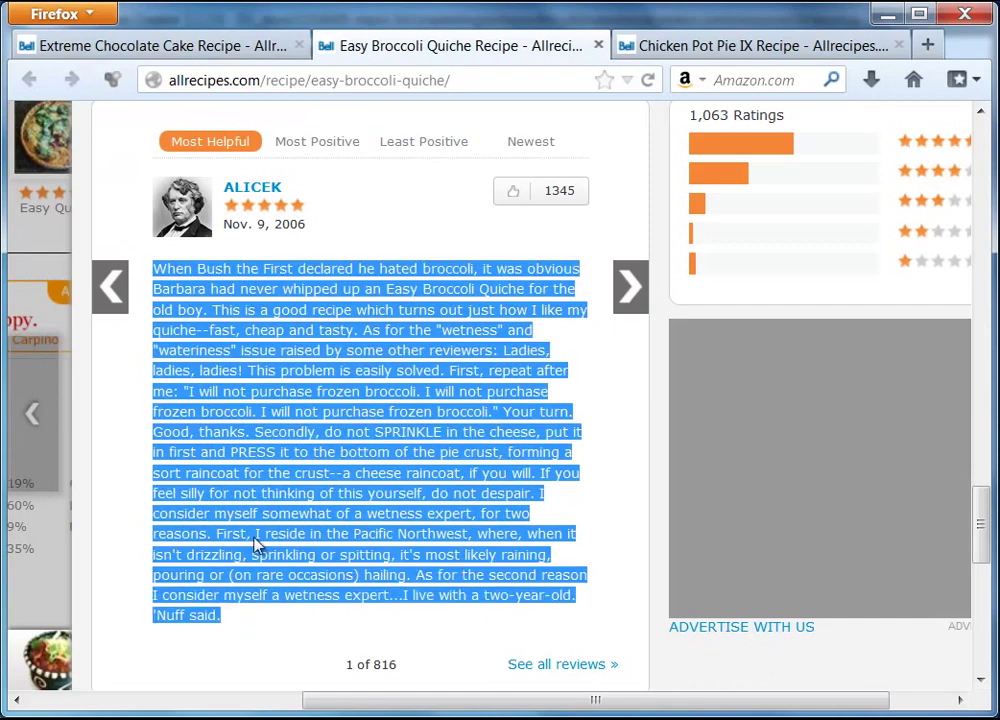
right_click(258, 543)
click(285, 558)
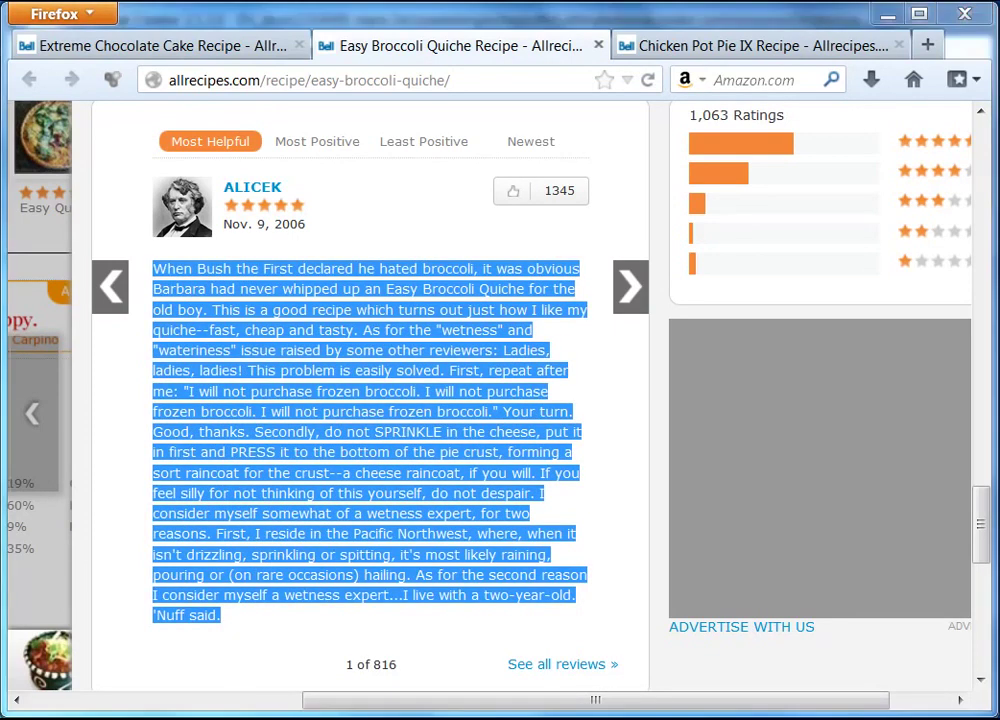
key(alt+Tab)
right_click(345, 523)
- Paste the copied top review below the heading as unformatted text
mouse_move(576, 583)
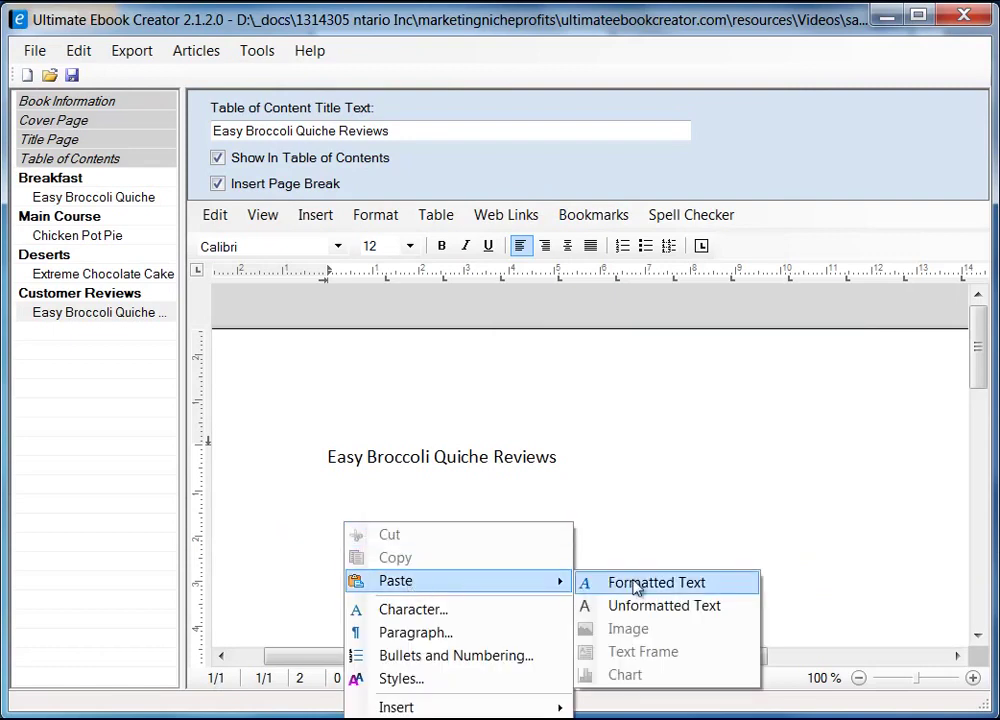
click(663, 604)
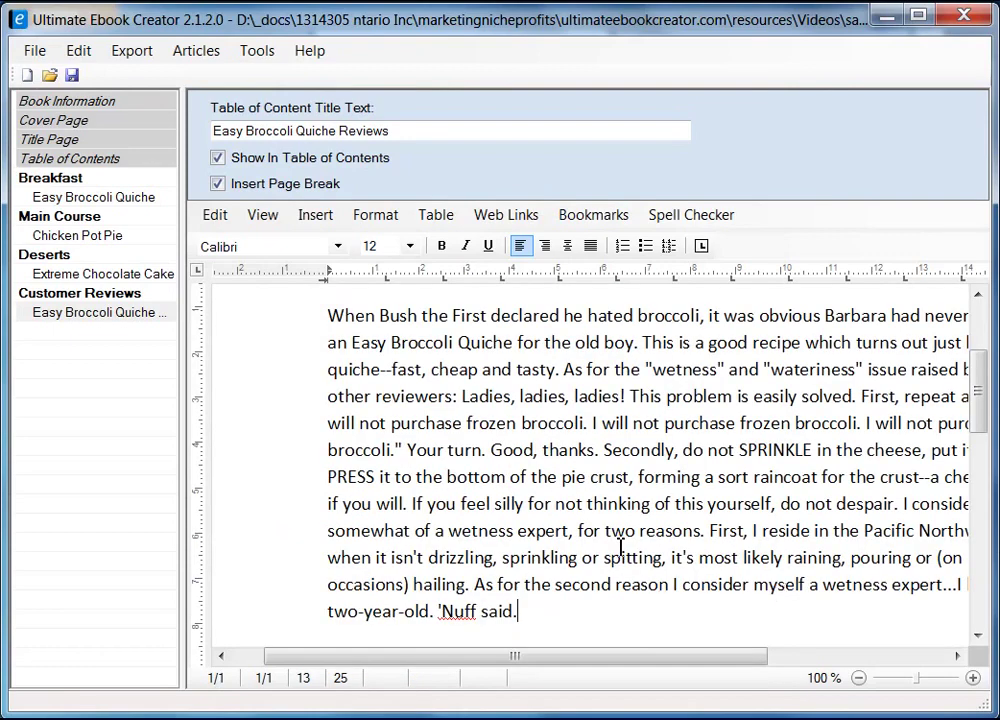
scroll(578, 466, up, 3)
- Apply the heading 2 style to the heading and add a new line after the review
click(286, 468)
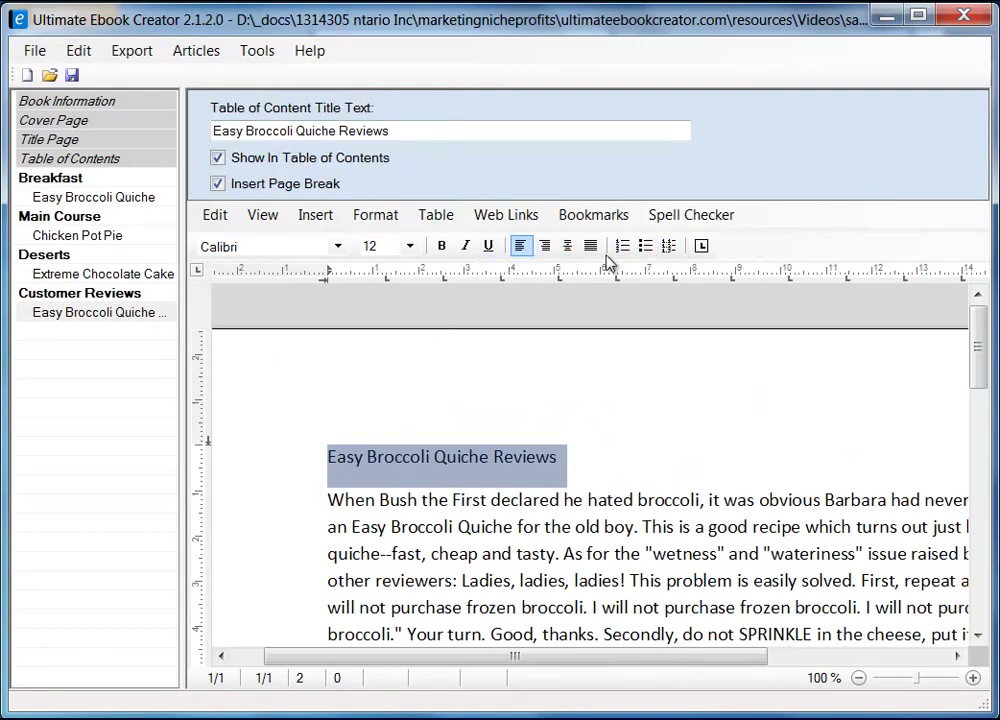
click(396, 222)
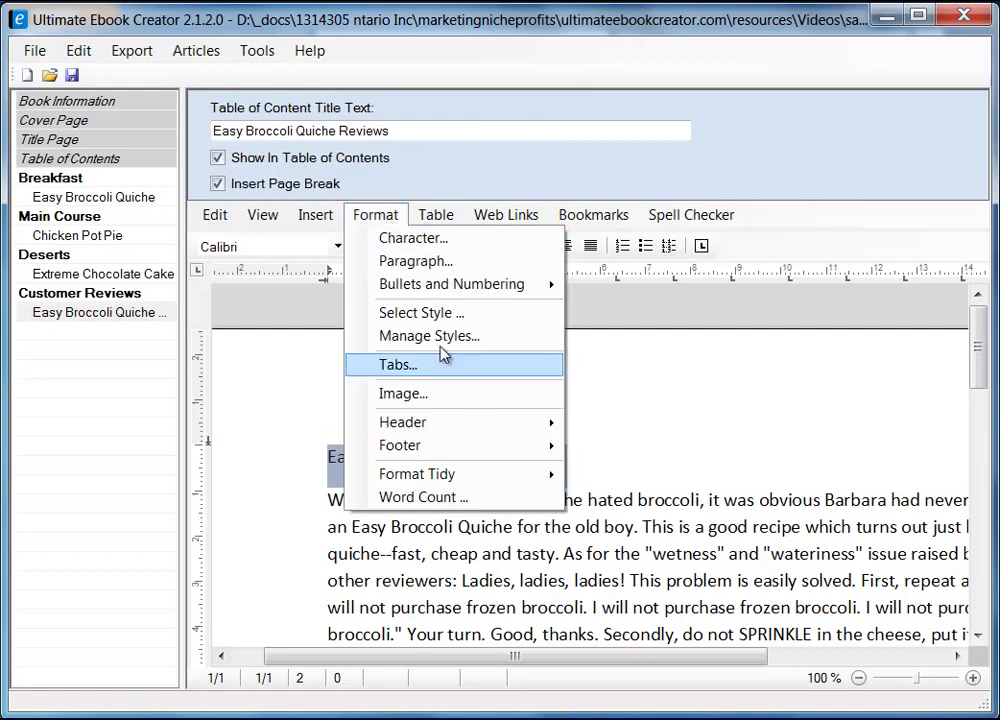
click(430, 320)
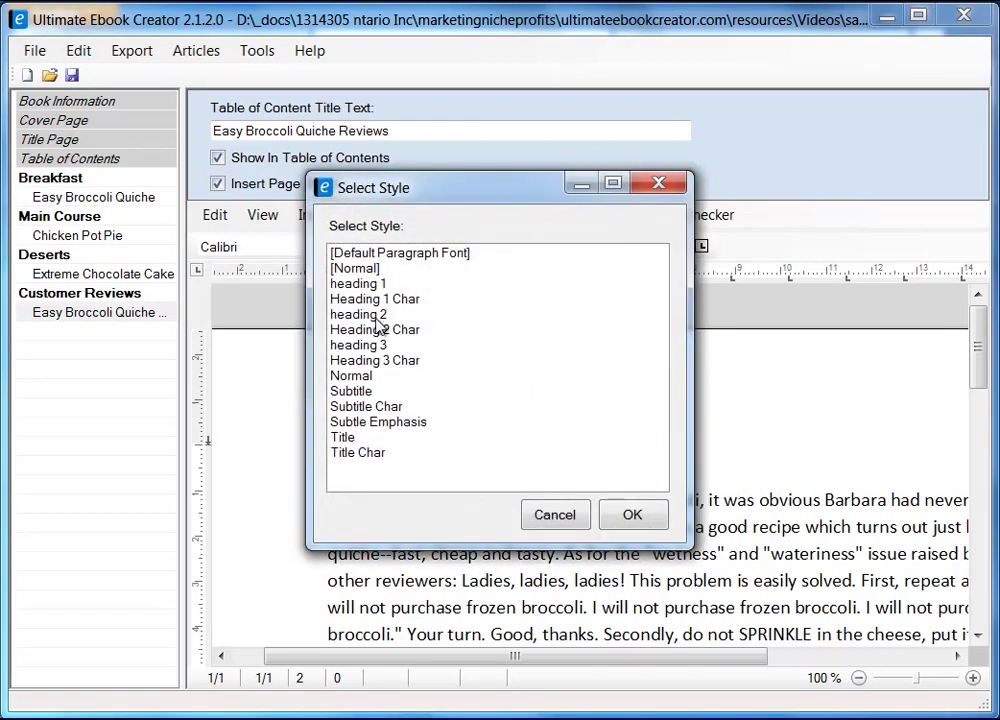
click(372, 314)
click(645, 517)
click(638, 513)
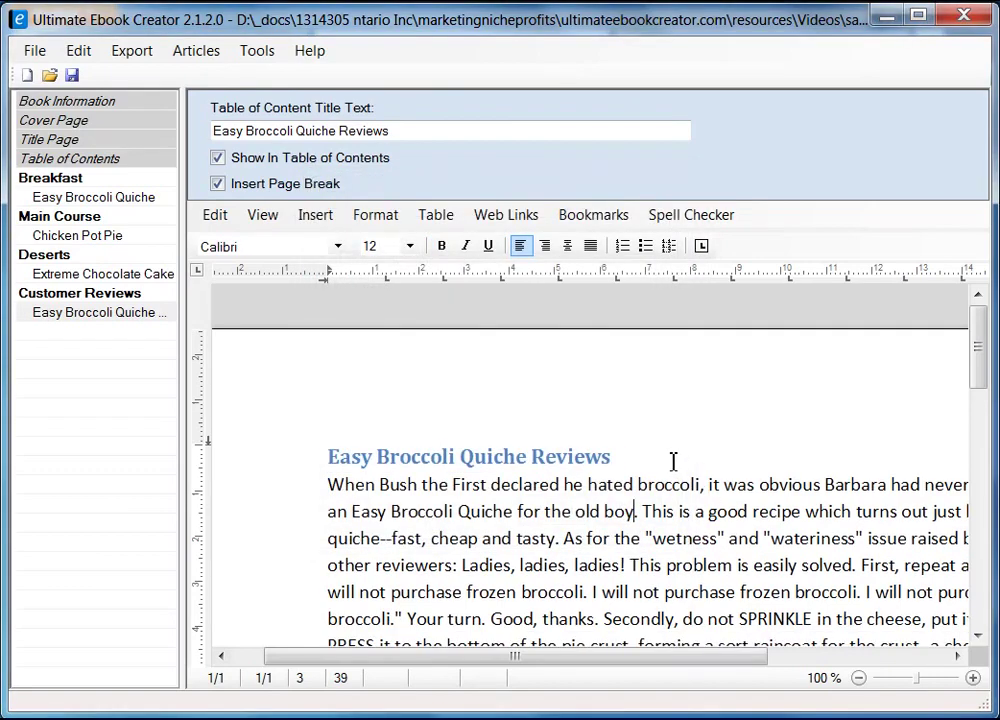
drag(976, 350, 976, 435)
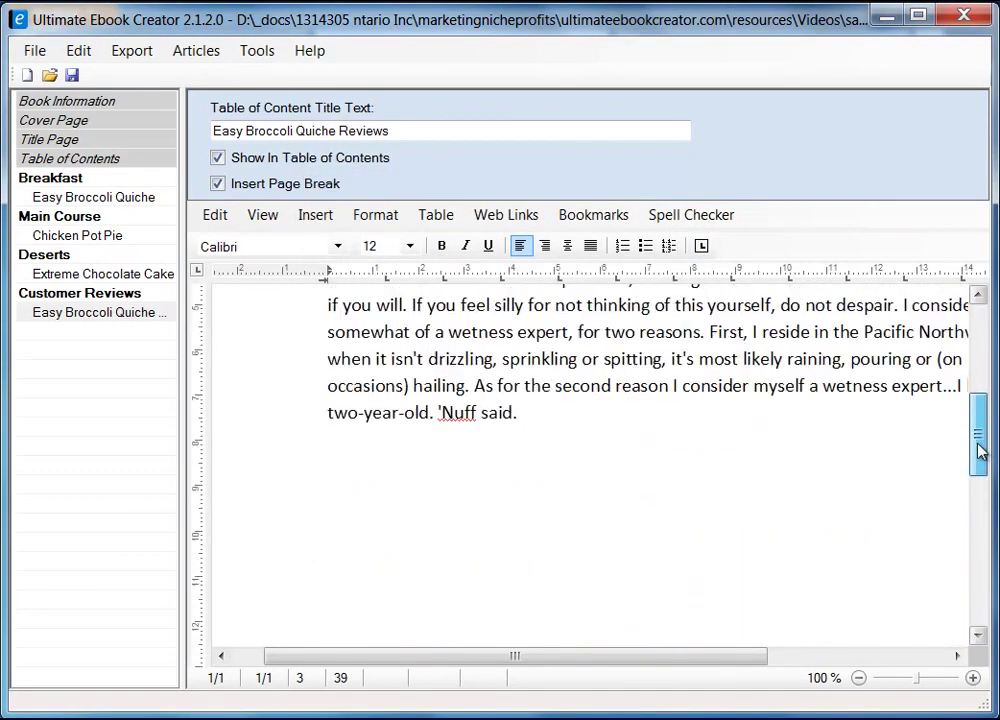
click(627, 418)
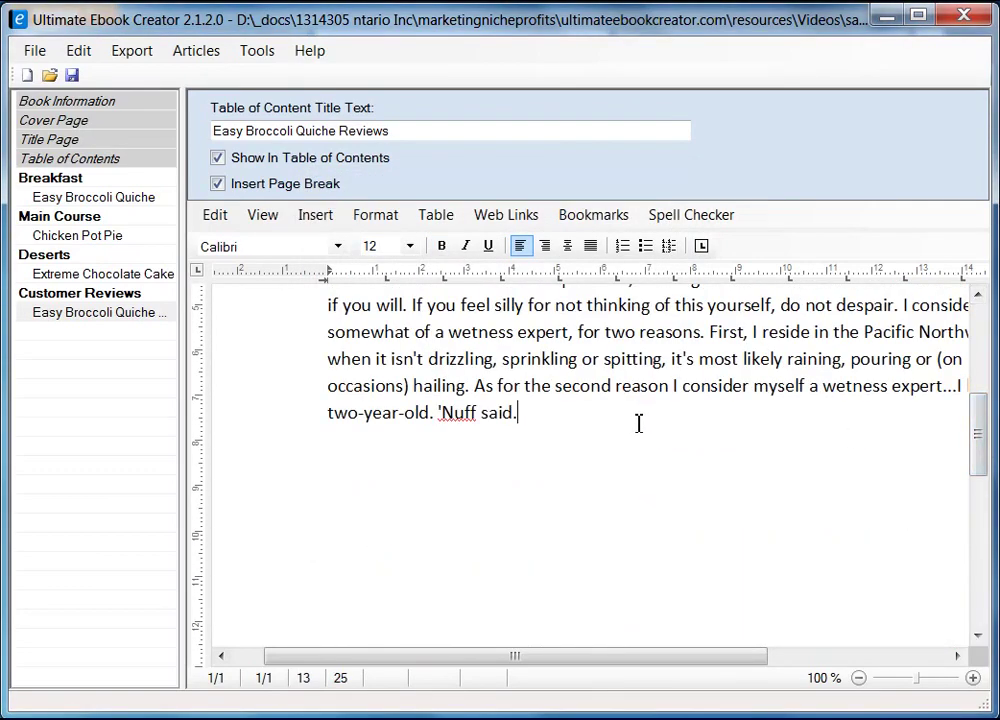
key(Return)
- Copy the text of review 2 of 816 in Firefox and return to the ebook
key(alt+Tab)
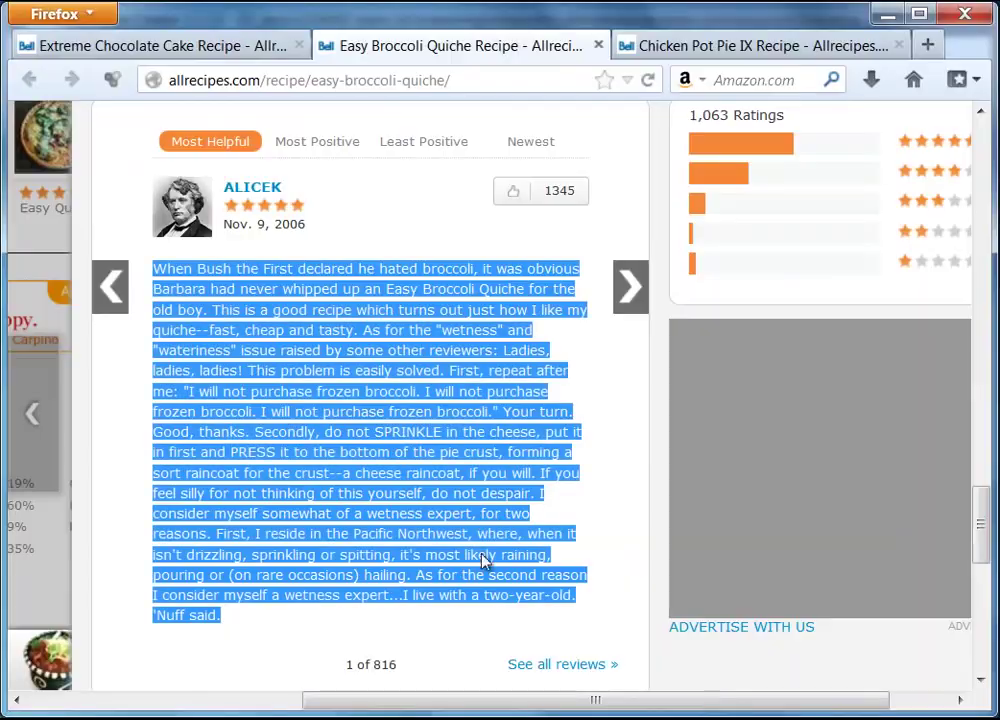
click(634, 290)
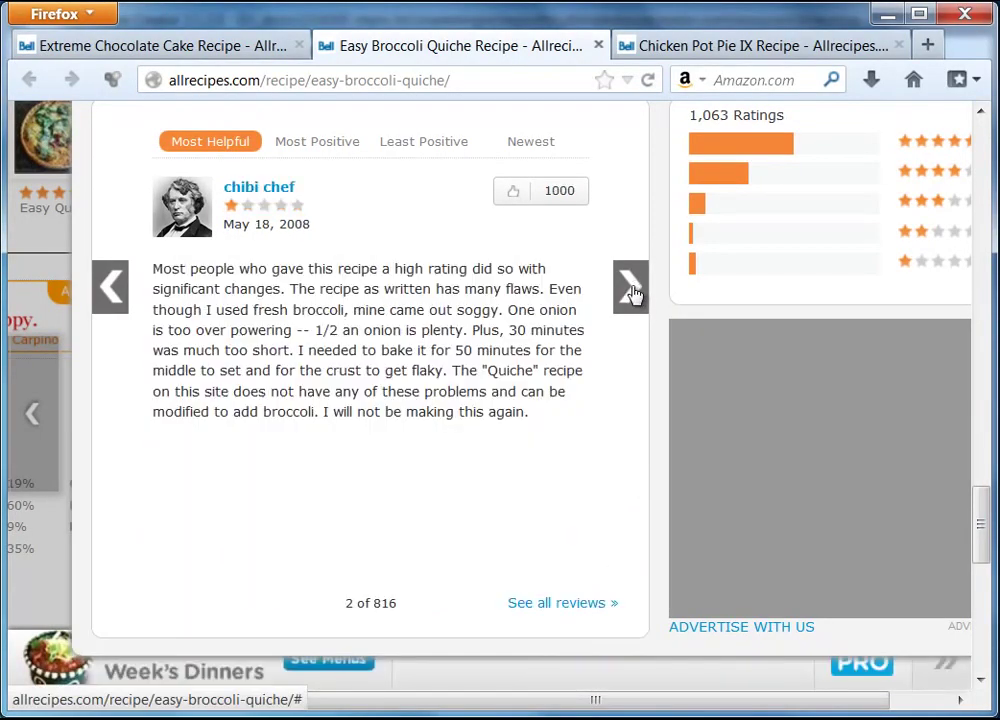
drag(153, 268, 531, 411)
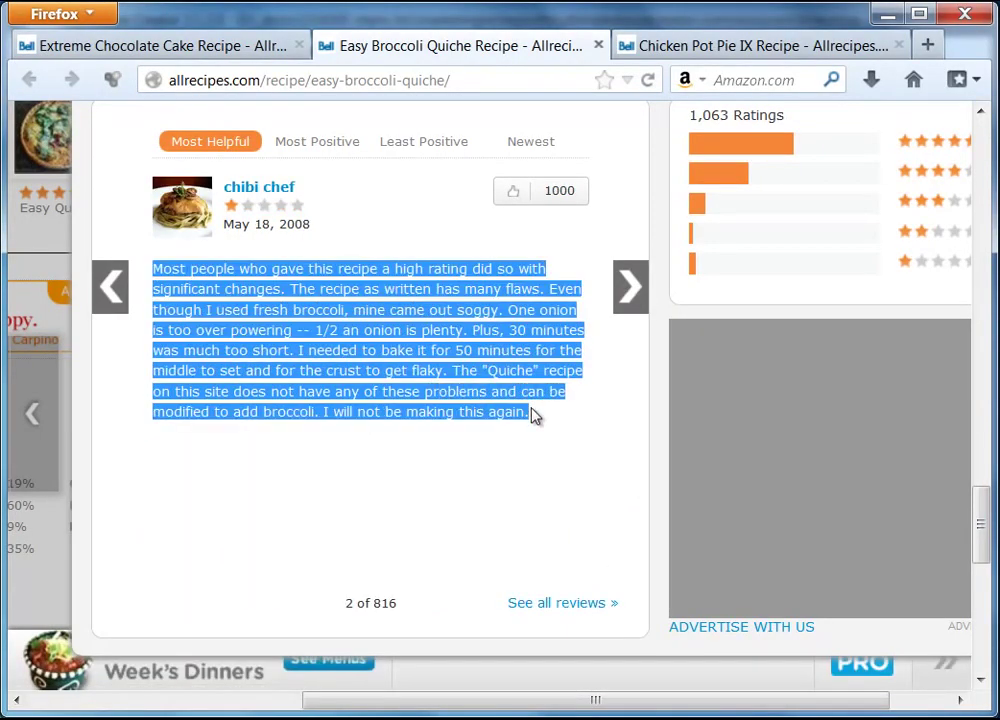
right_click(475, 399)
click(525, 411)
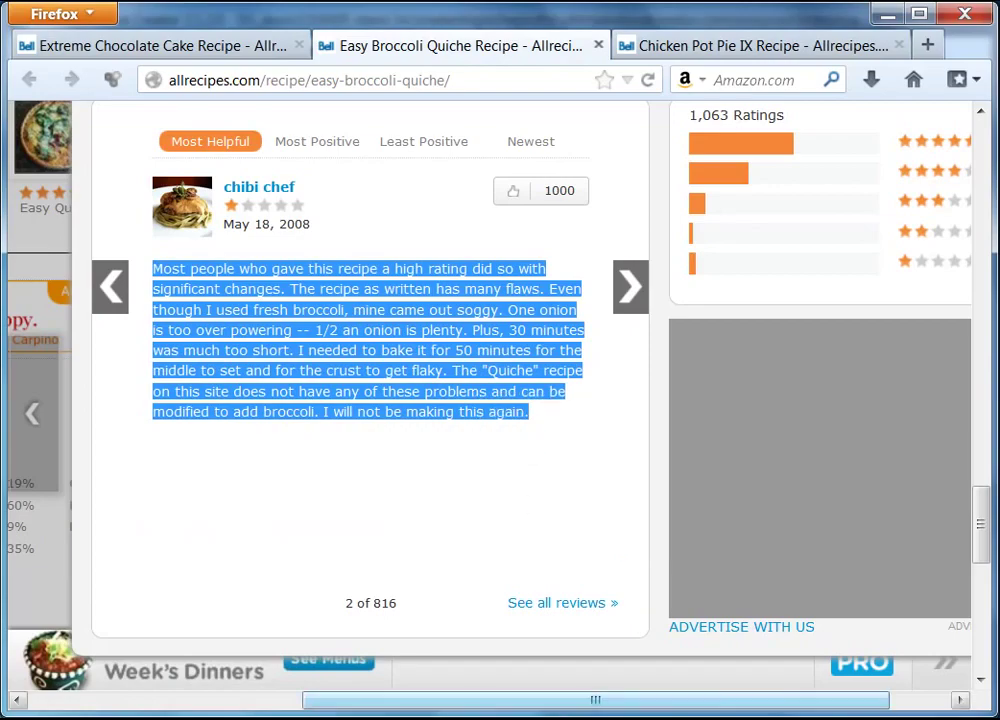
key(alt+Tab)
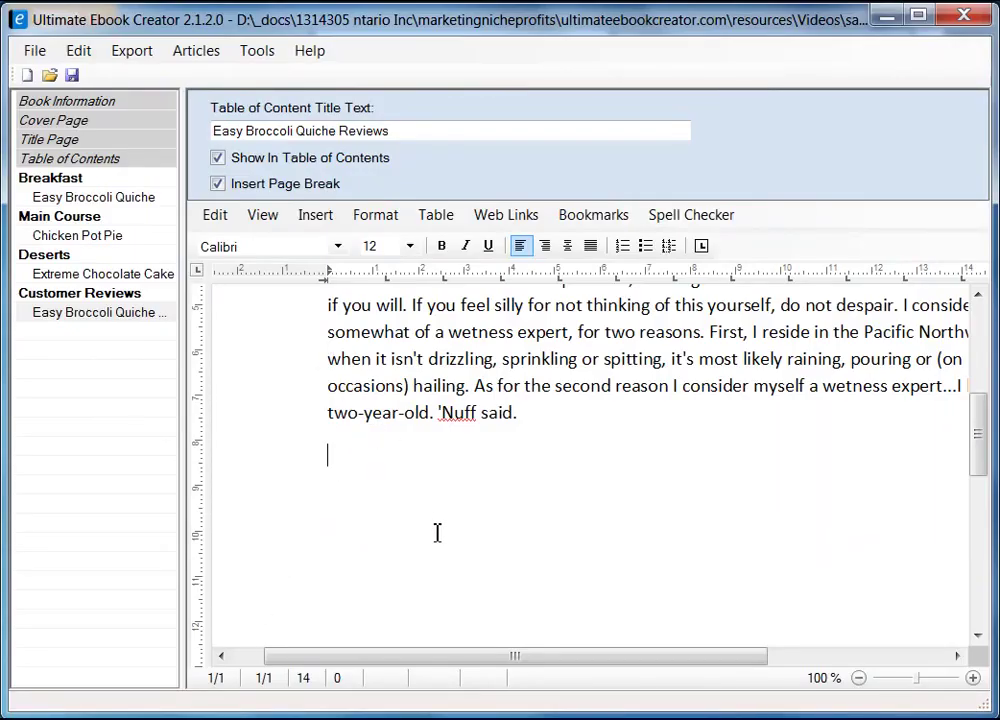
- Add a blank line below the Easy Broccoli Quiche Reviews heading
scroll(437, 533, up, 5)
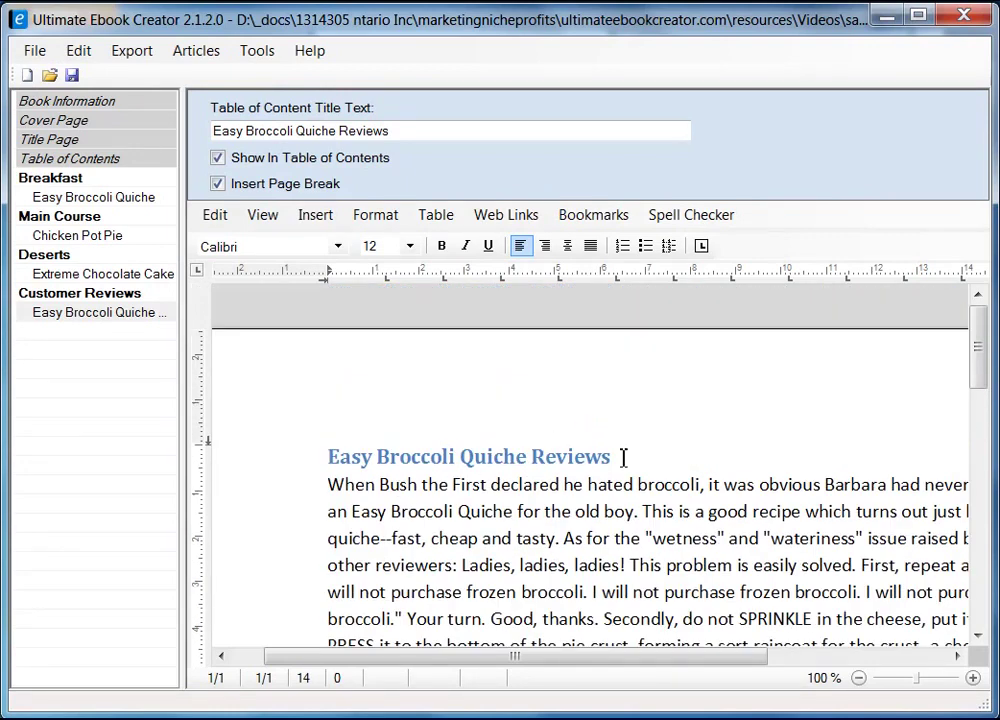
click(603, 458)
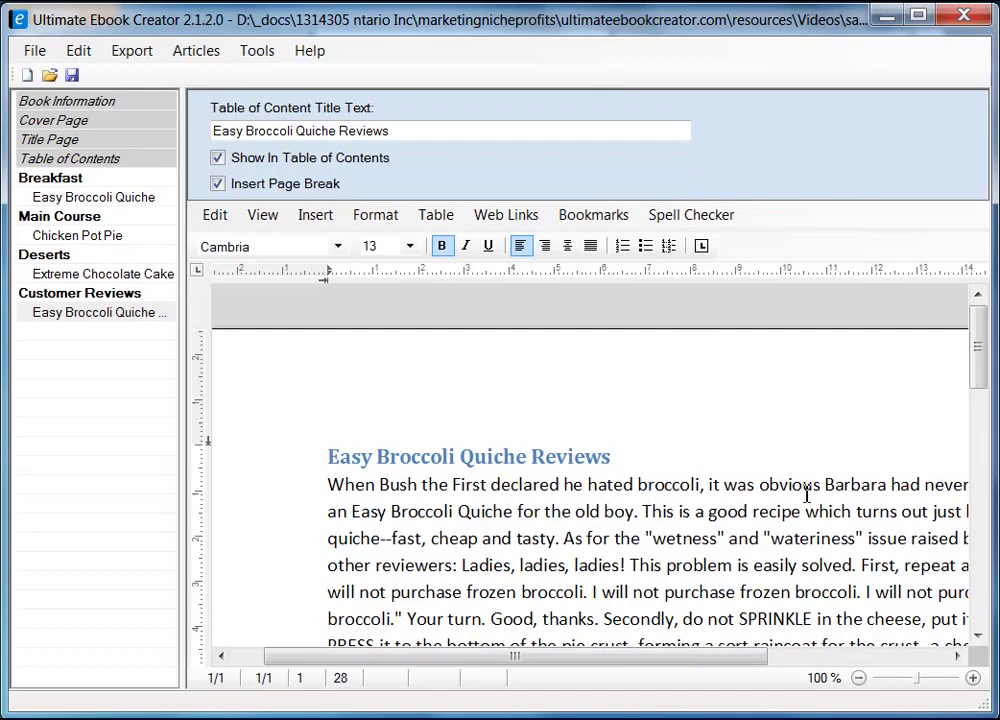
scroll(707, 470, down, 2)
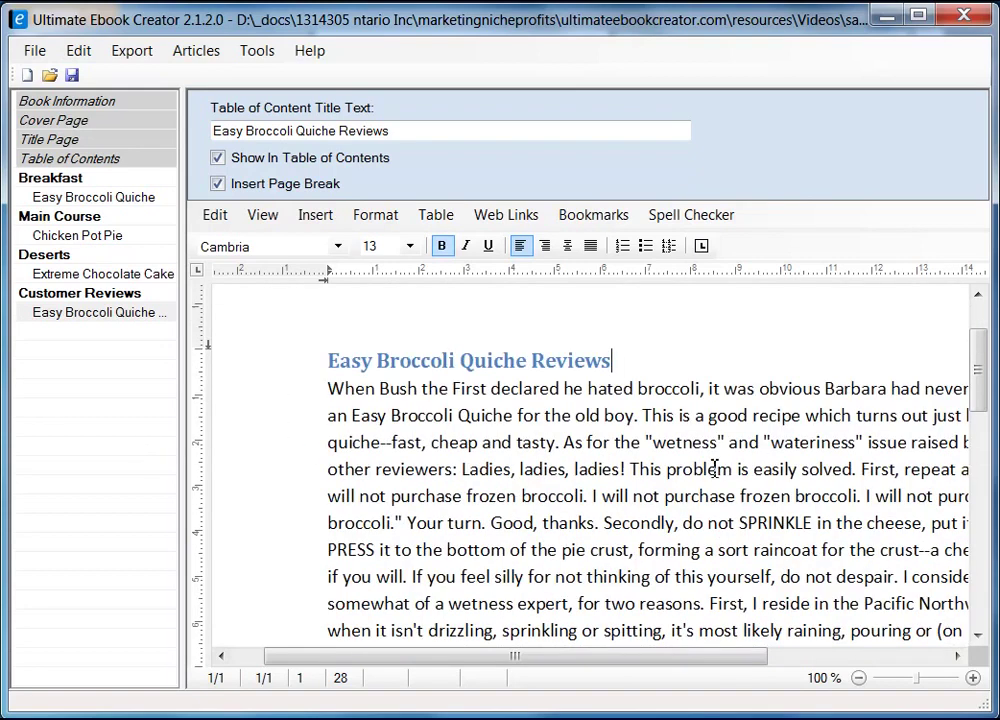
key(Return)
key(Down)
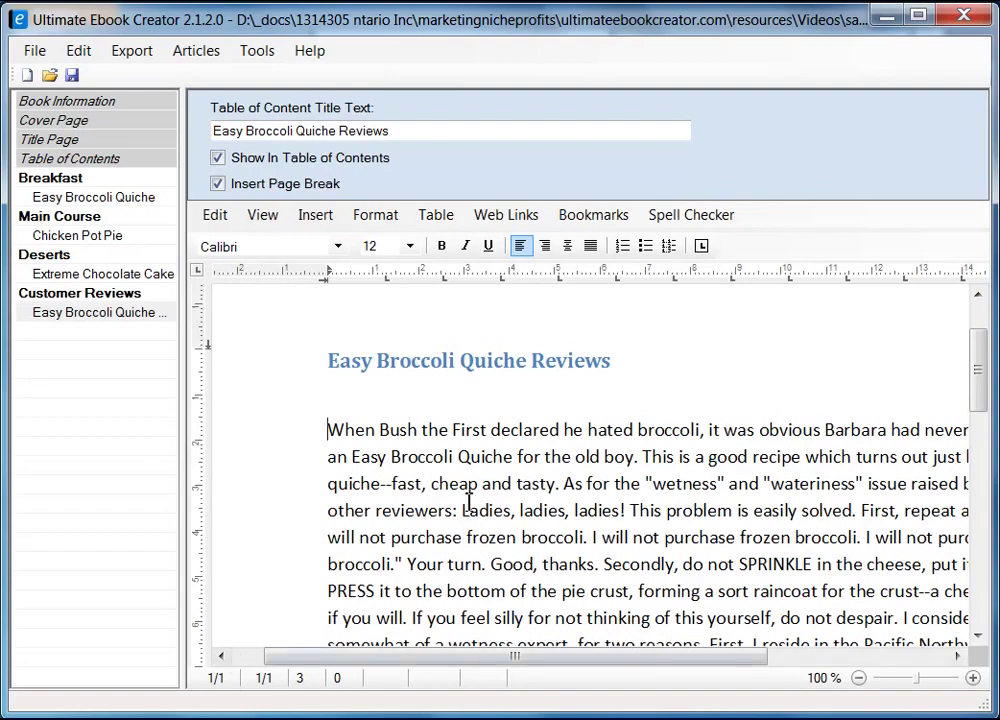
- Insert a page break after the first review to start a blank second page
scroll(451, 526, down, 6)
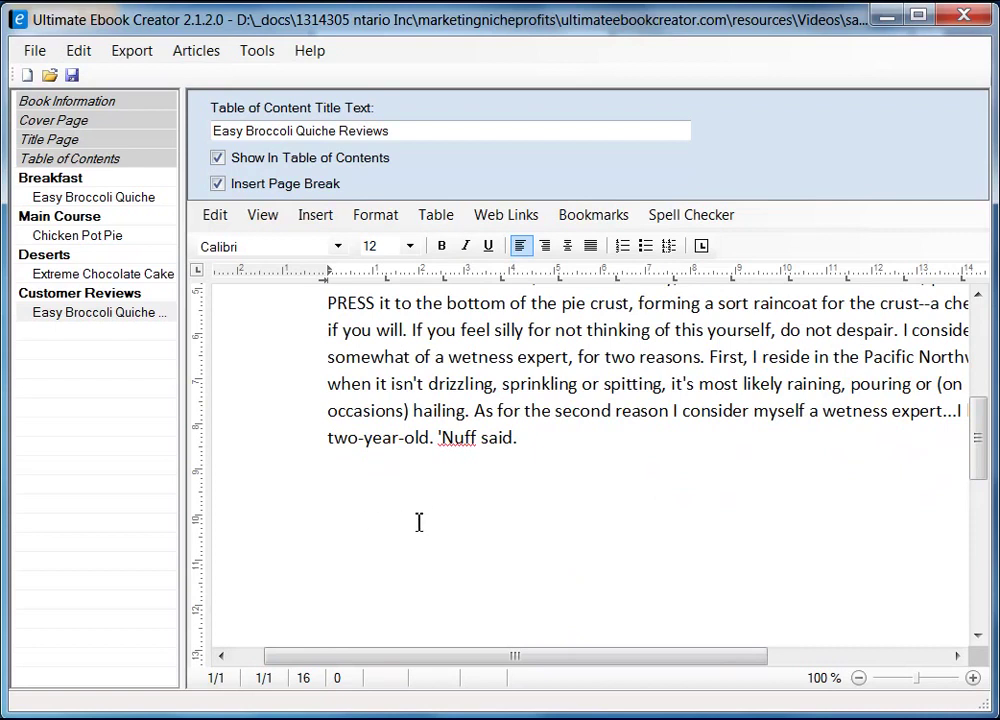
key(ctrl+Return)
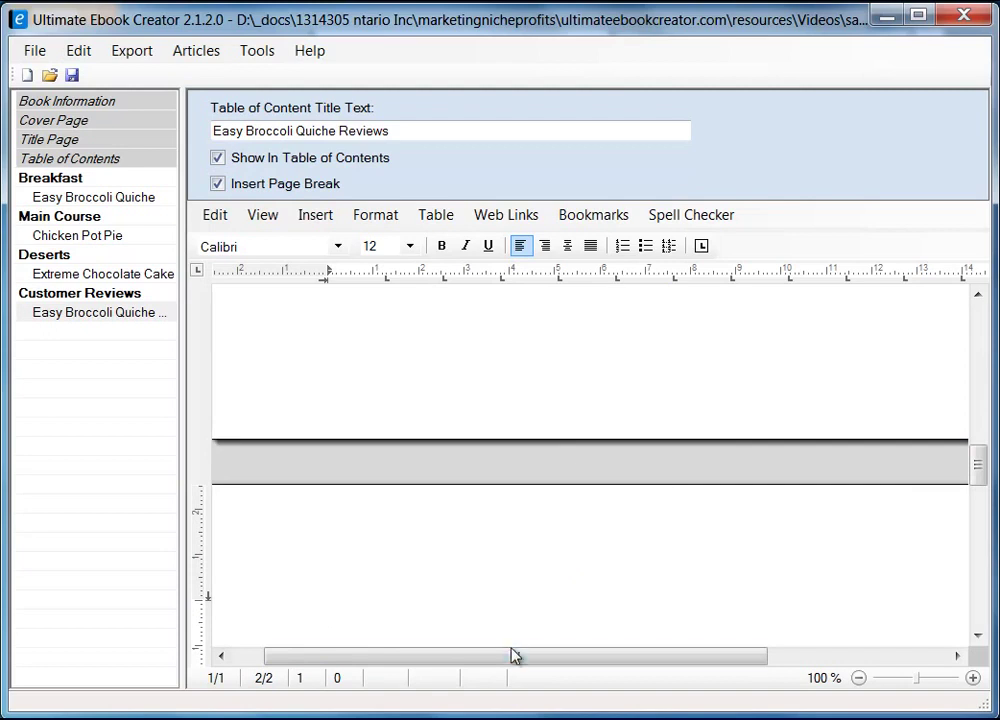
scroll(404, 668, left, 2)
mouse_move(978, 487)
mouse_down()
mouse_move(984, 368)
mouse_move(982, 480)
mouse_up()
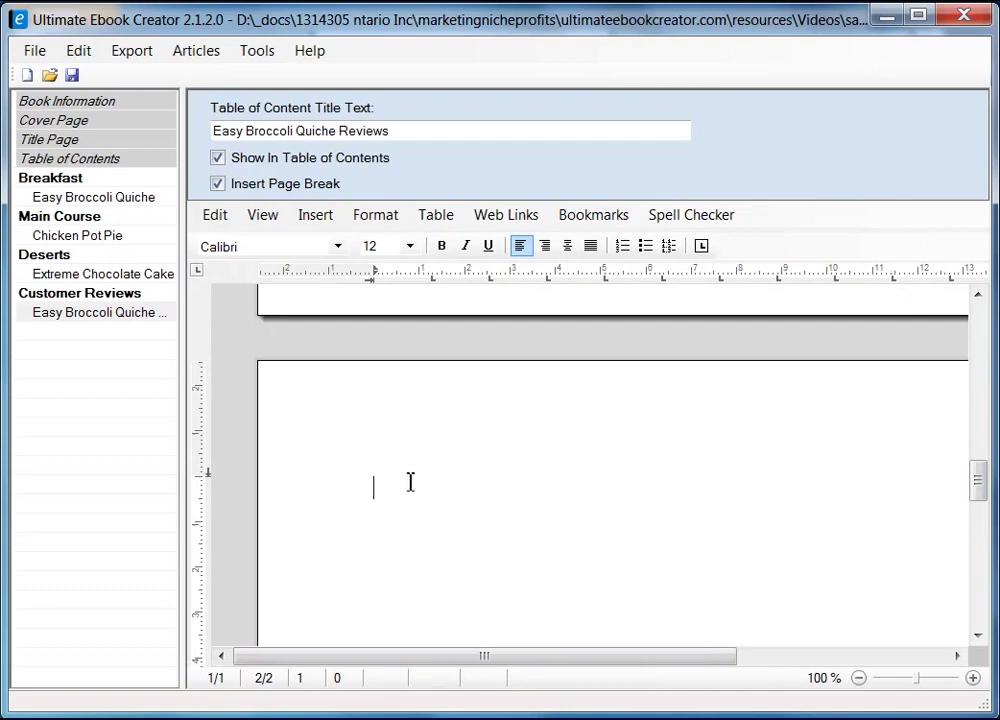
key(alt+Tab)
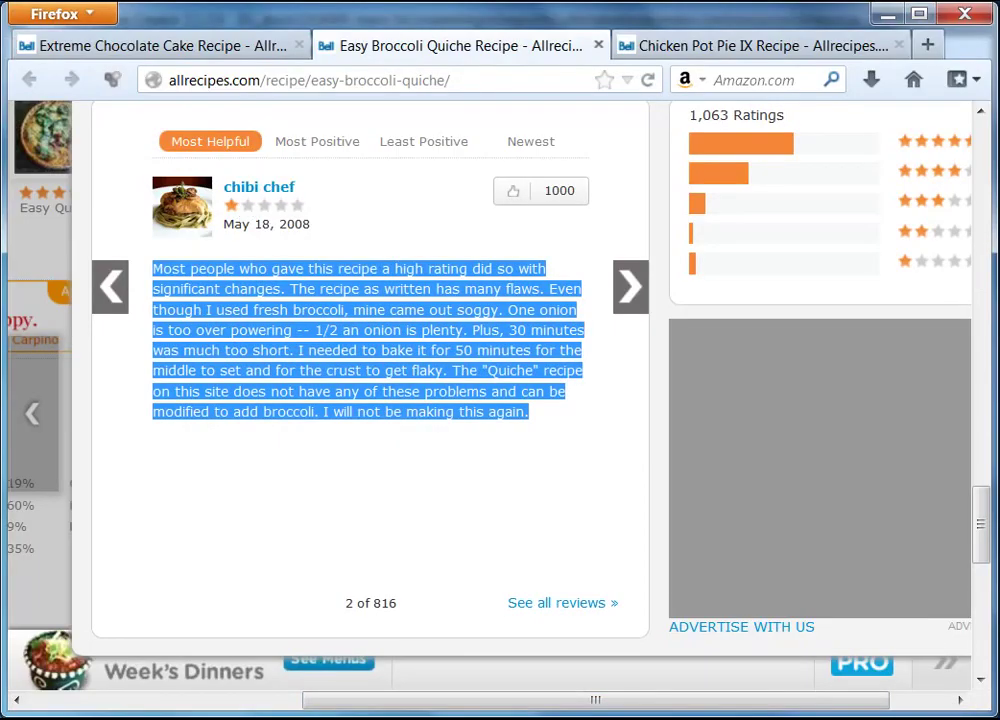
key(alt+Tab)
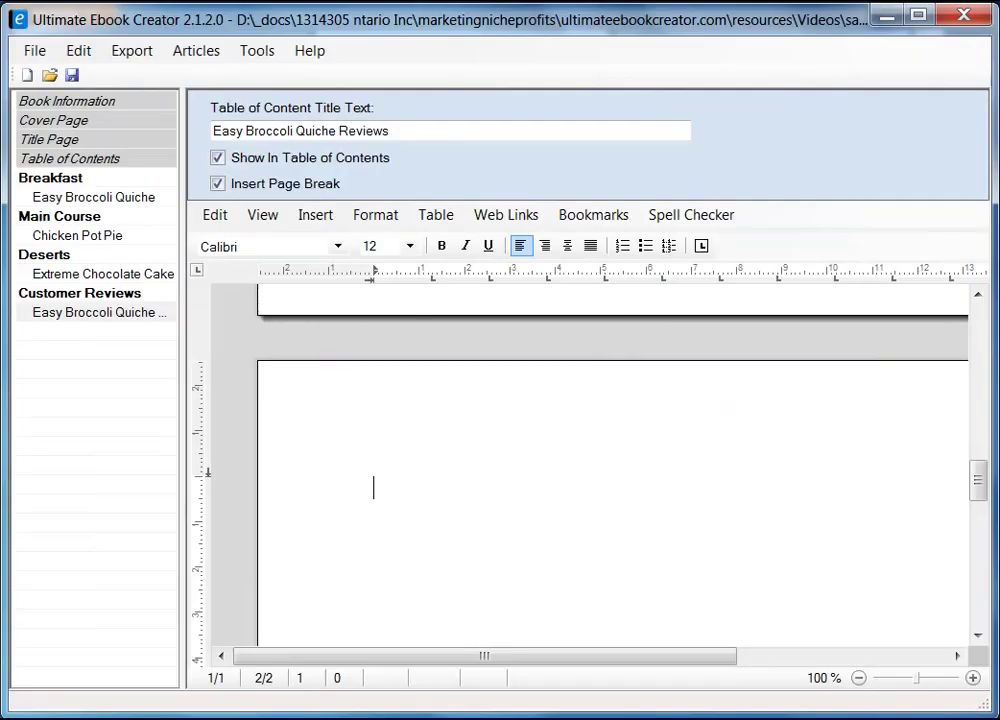
- Enter the second reviewer's name and paste their review below it as unformatted text
text(Chibi Chef)
key(Return)
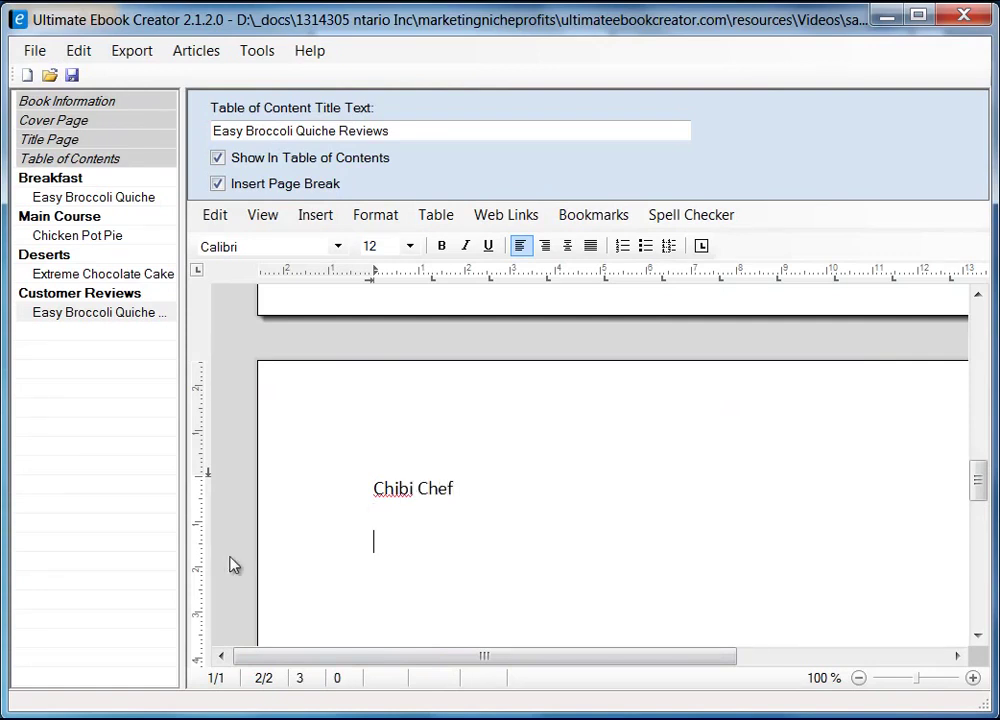
right_click(402, 540)
mouse_move(531, 597)
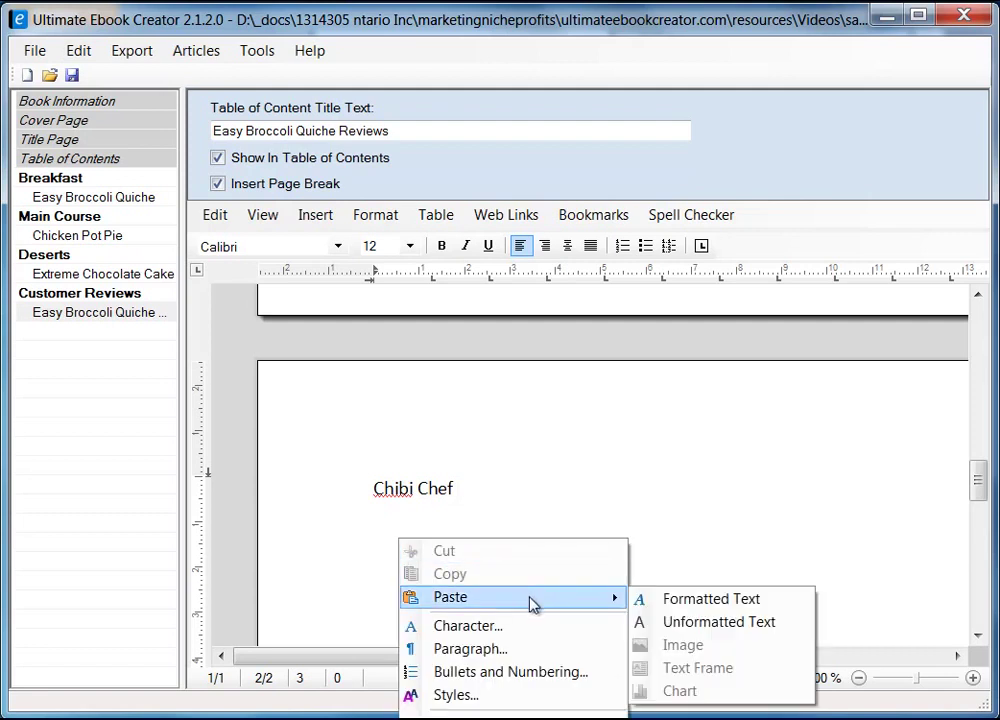
click(766, 623)
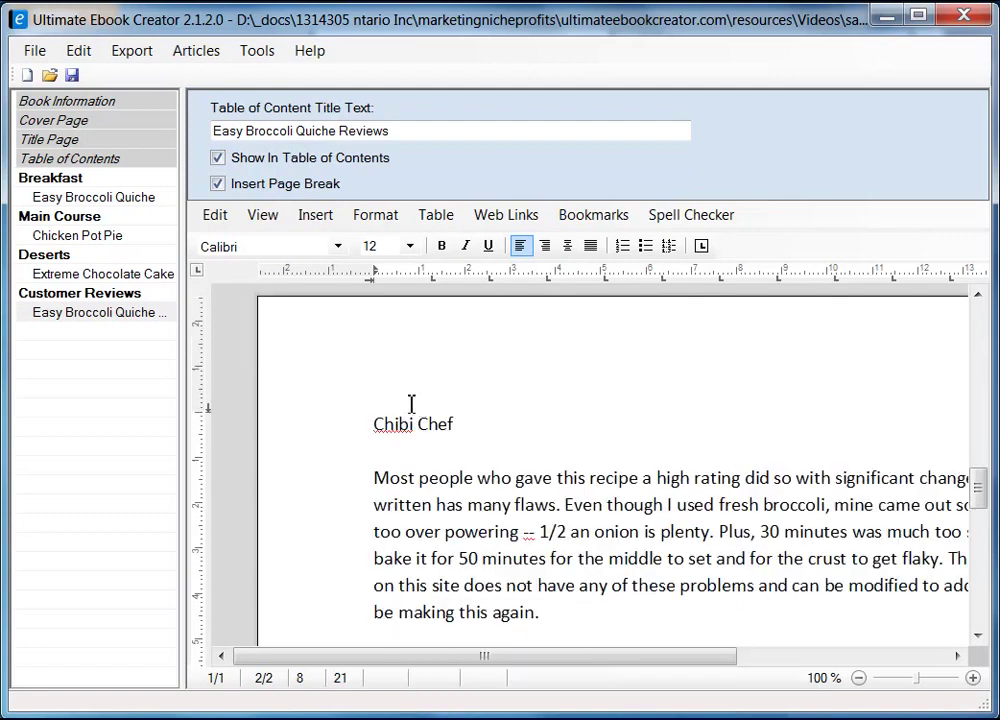
- Make the second reviewer's name bold
click(350, 429)
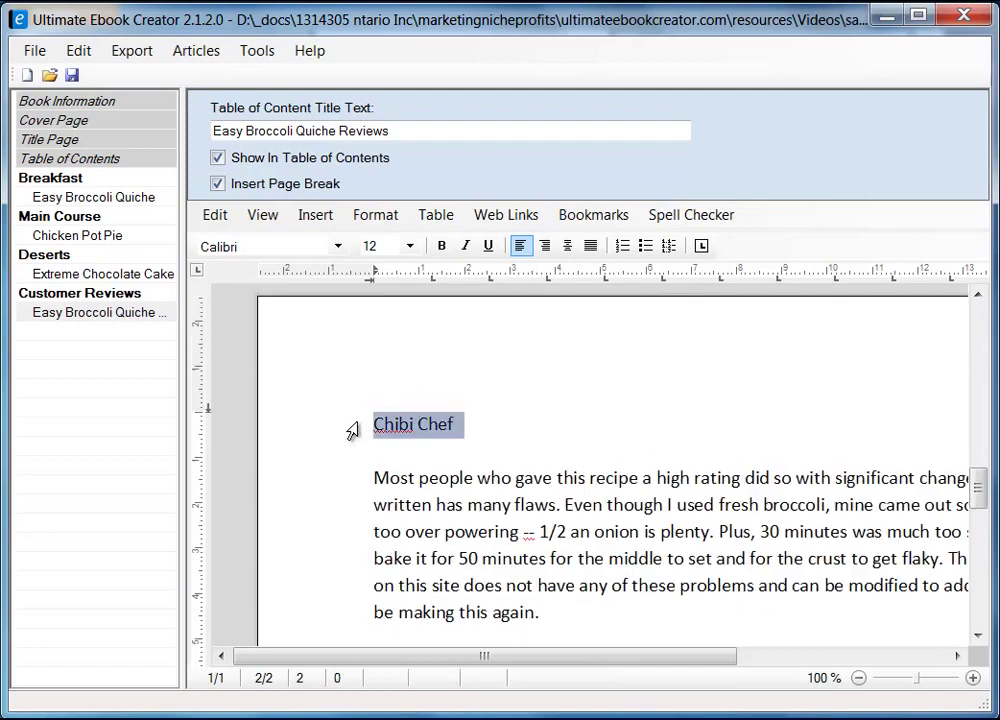
click(444, 247)
click(643, 437)
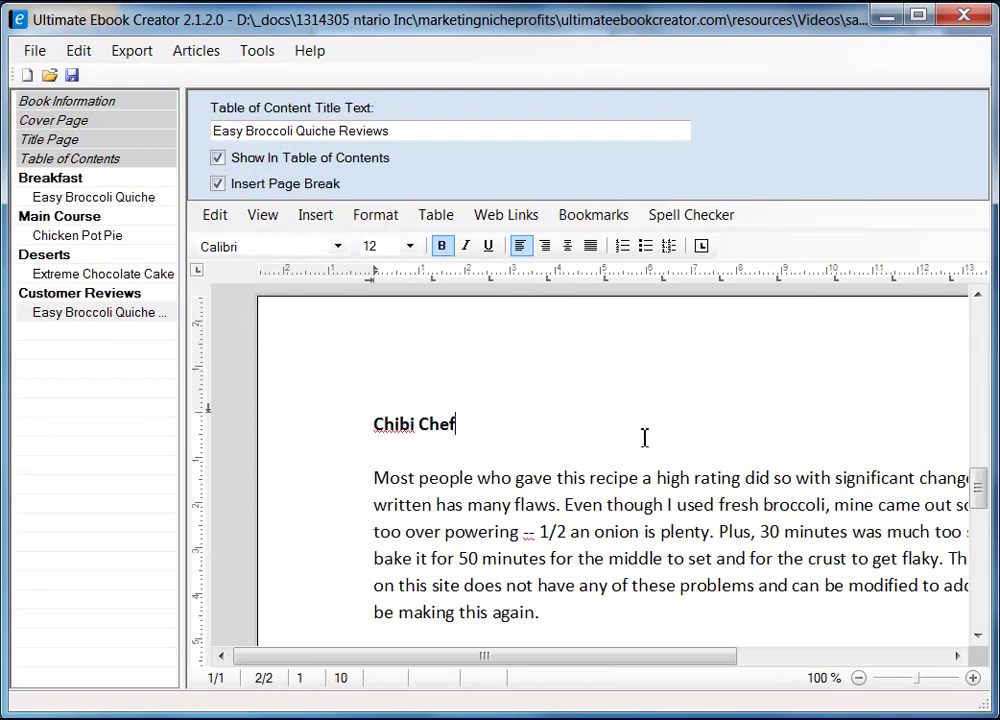
scroll(610, 510, up, 10)
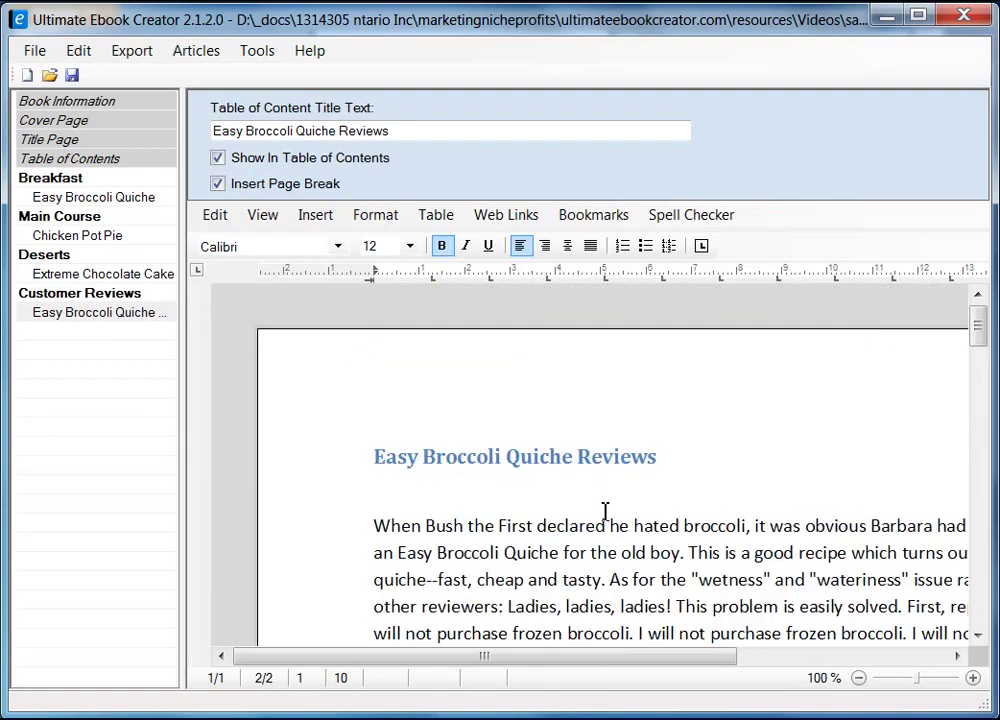
click(446, 504)
scroll(547, 542, down, 10)
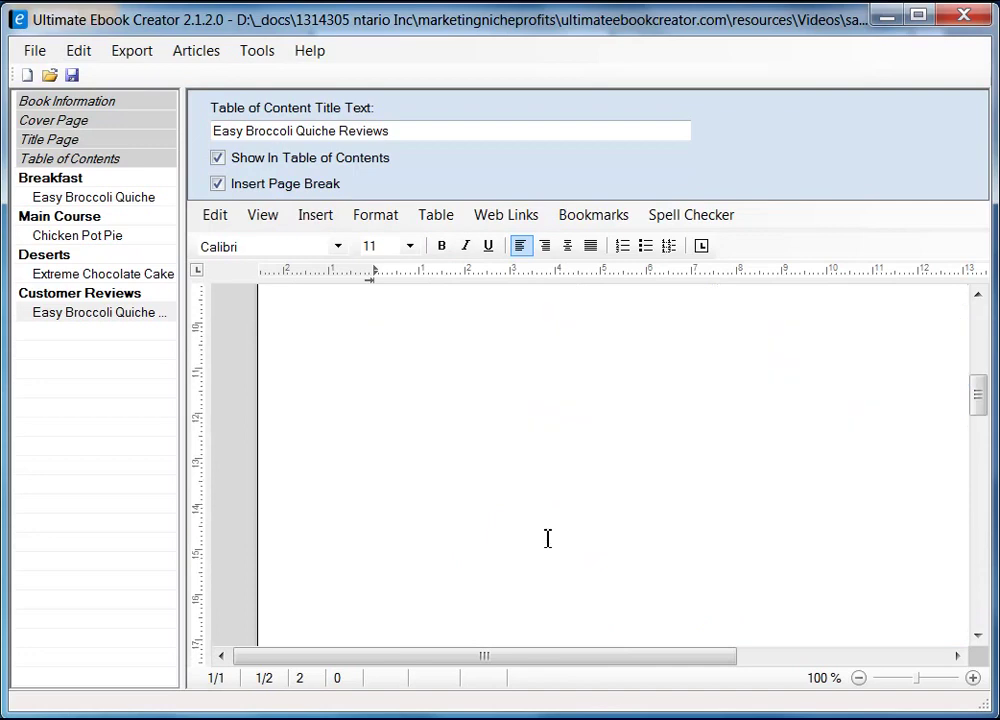
- Switch the reviews article to Draft view and jump back to its top
scroll(553, 520, up, 3)
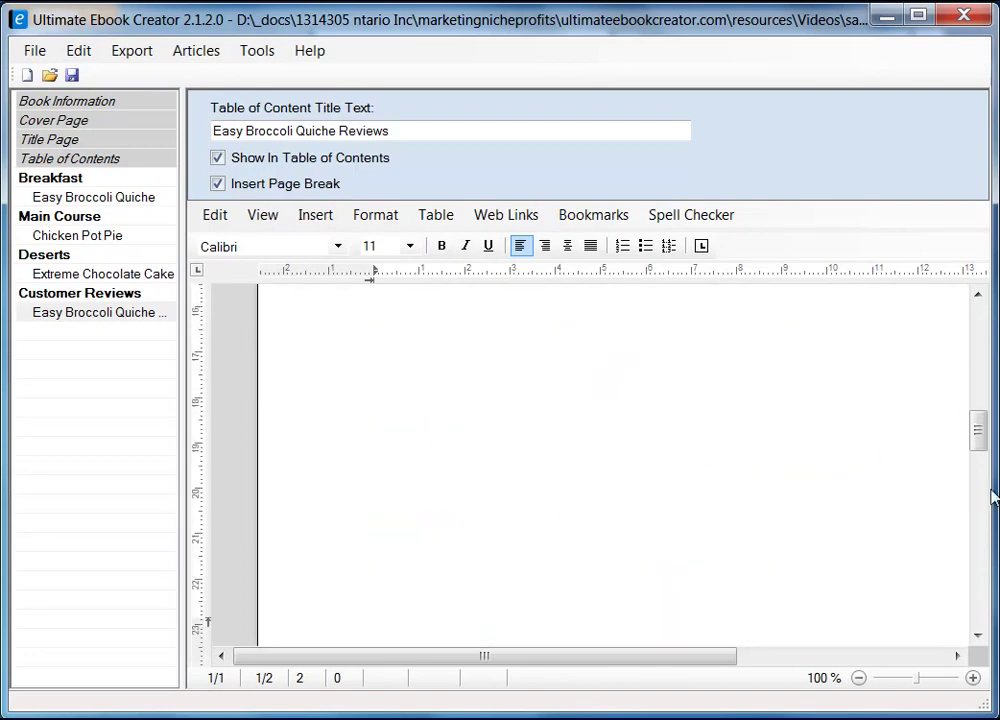
mouse_move(981, 444)
mouse_down()
mouse_move(980, 370)
mouse_move(968, 578)
mouse_move(970, 448)
mouse_up()
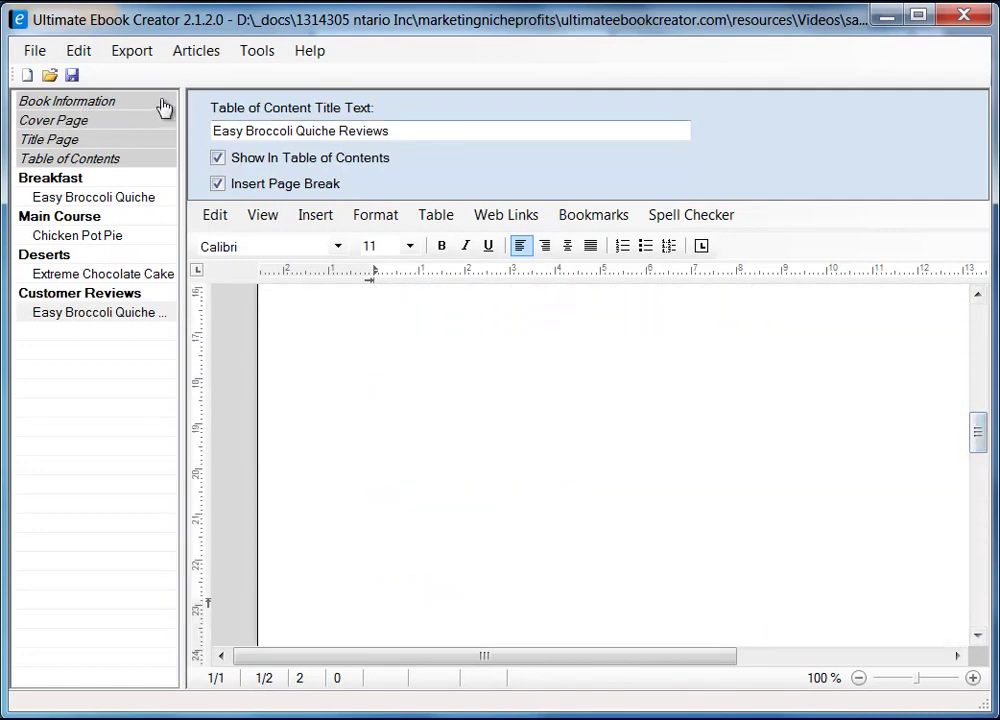
click(264, 216)
click(300, 262)
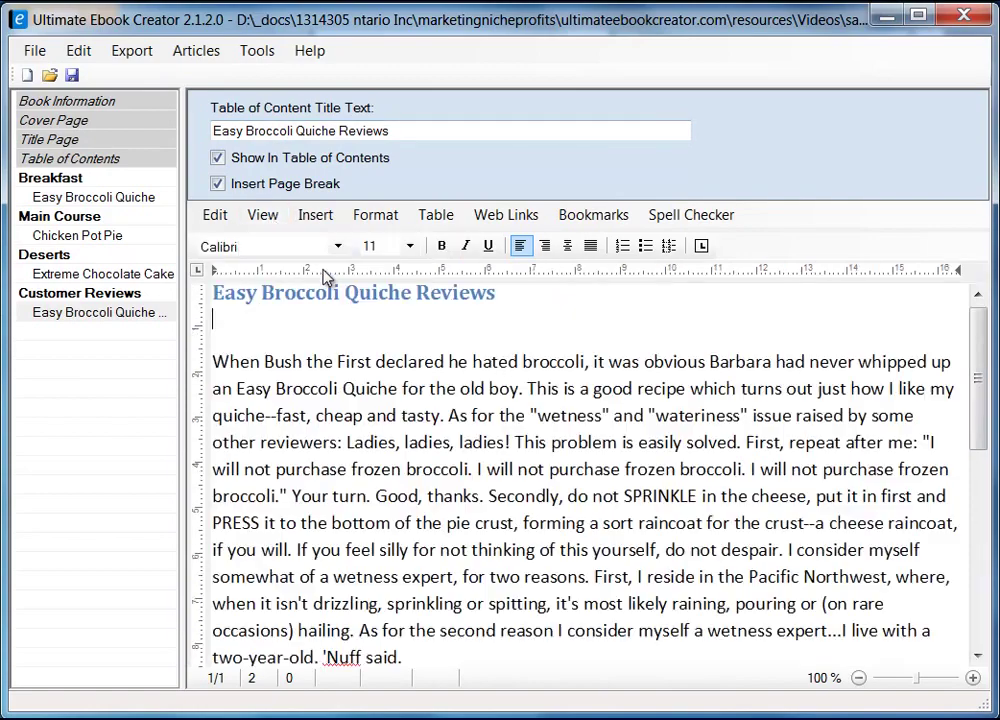
drag(975, 397, 981, 500)
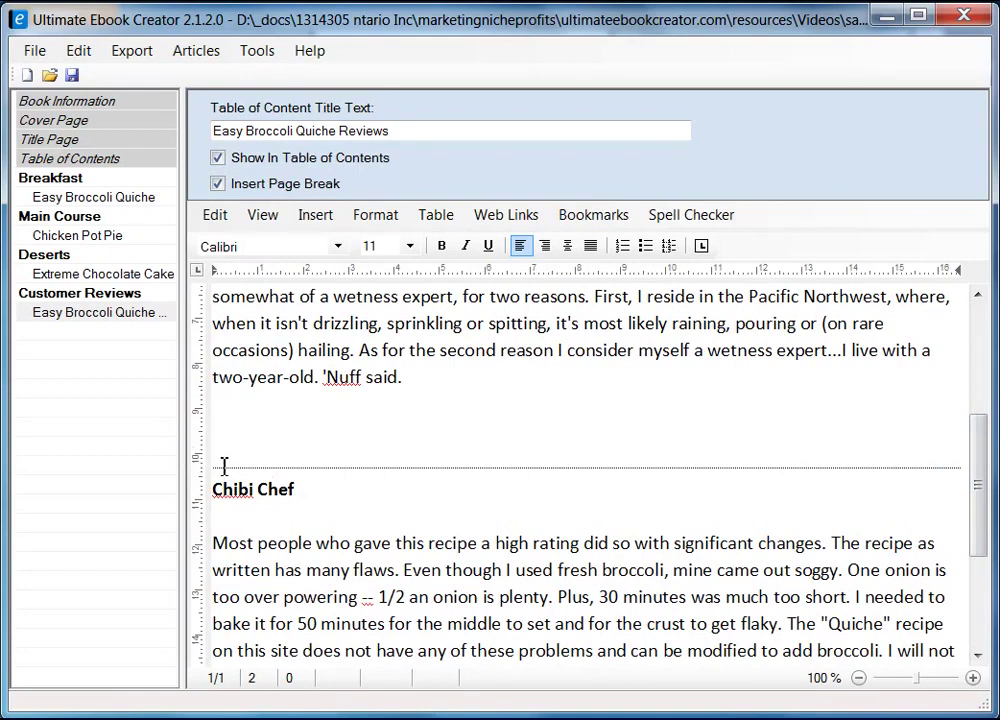
key(ctrl+Home)
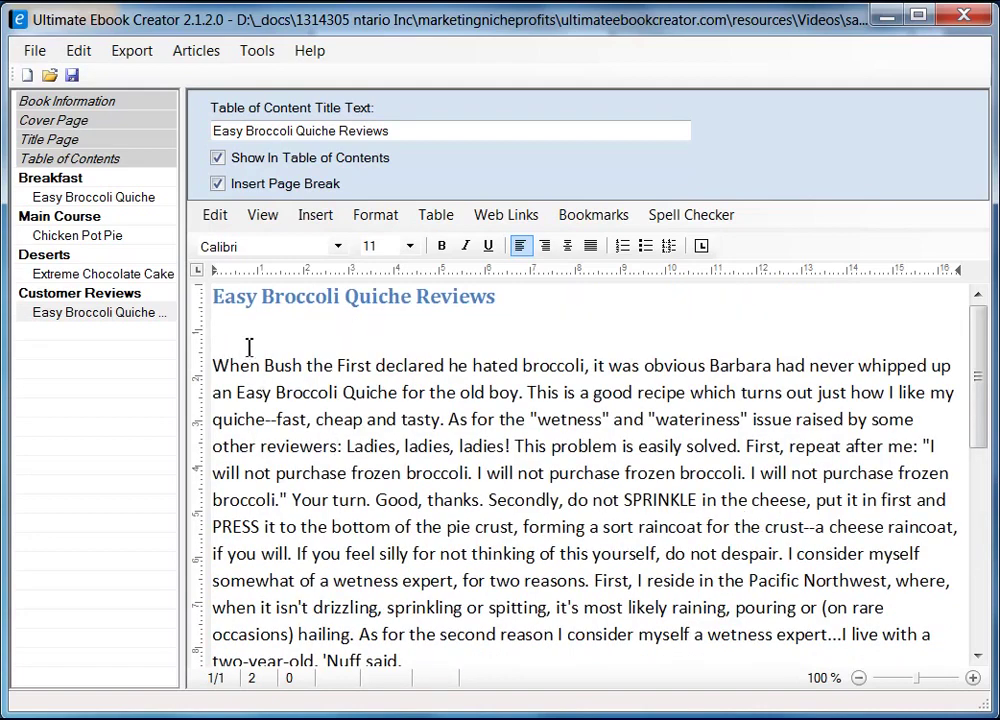
- Enter the first reviewer's name on its own bold line above the first review
key(Down)
key(Right)
key(Right)
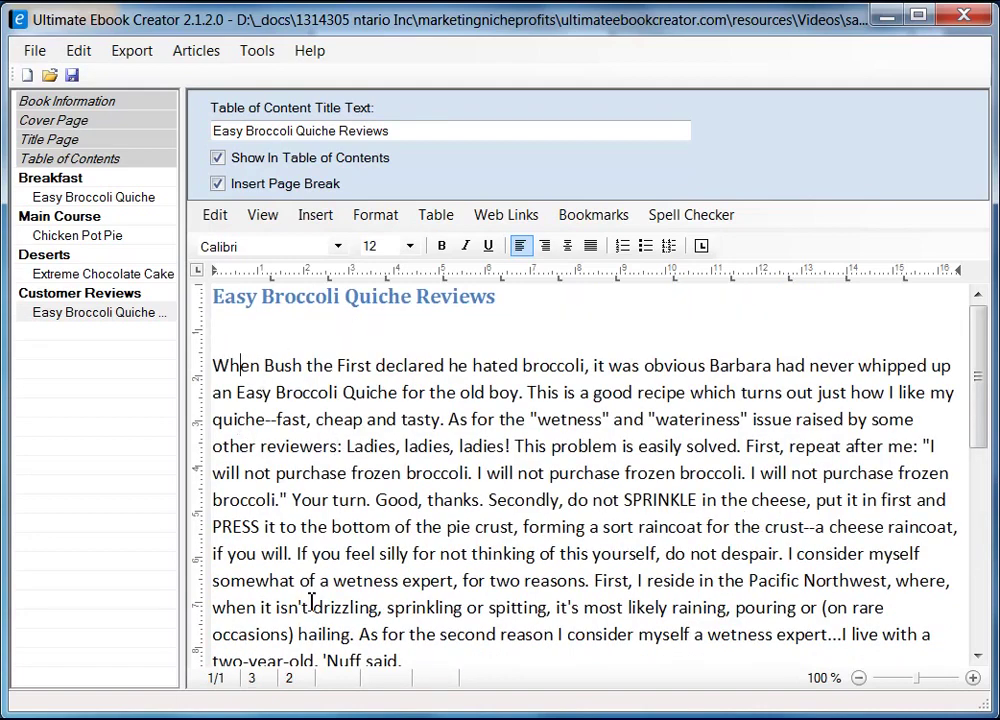
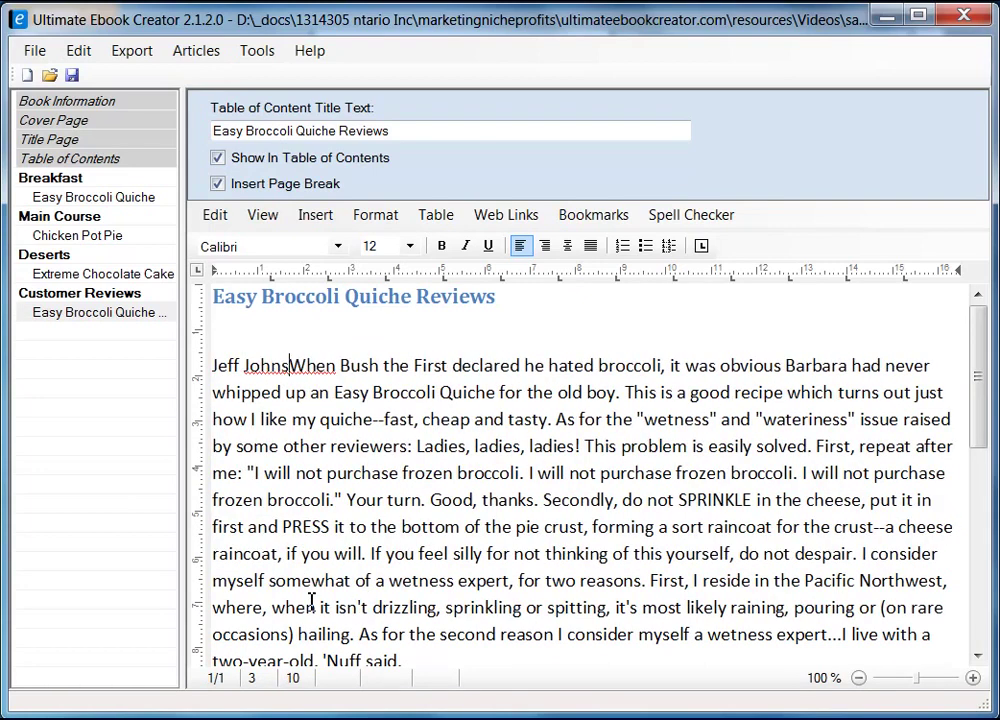
key(Return)
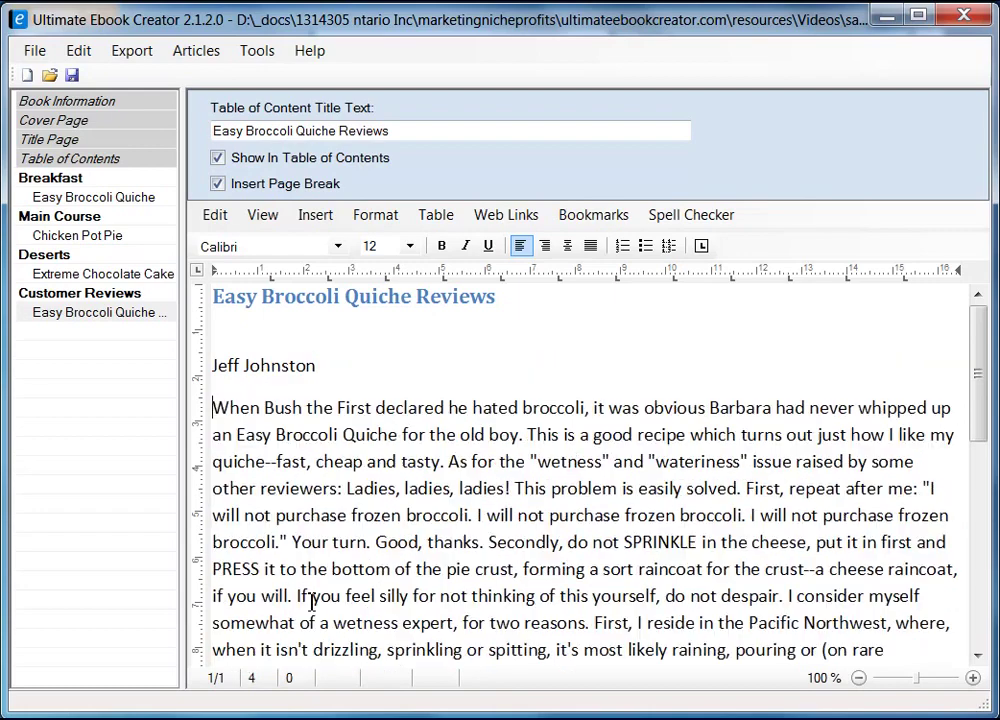
key(shift+End)
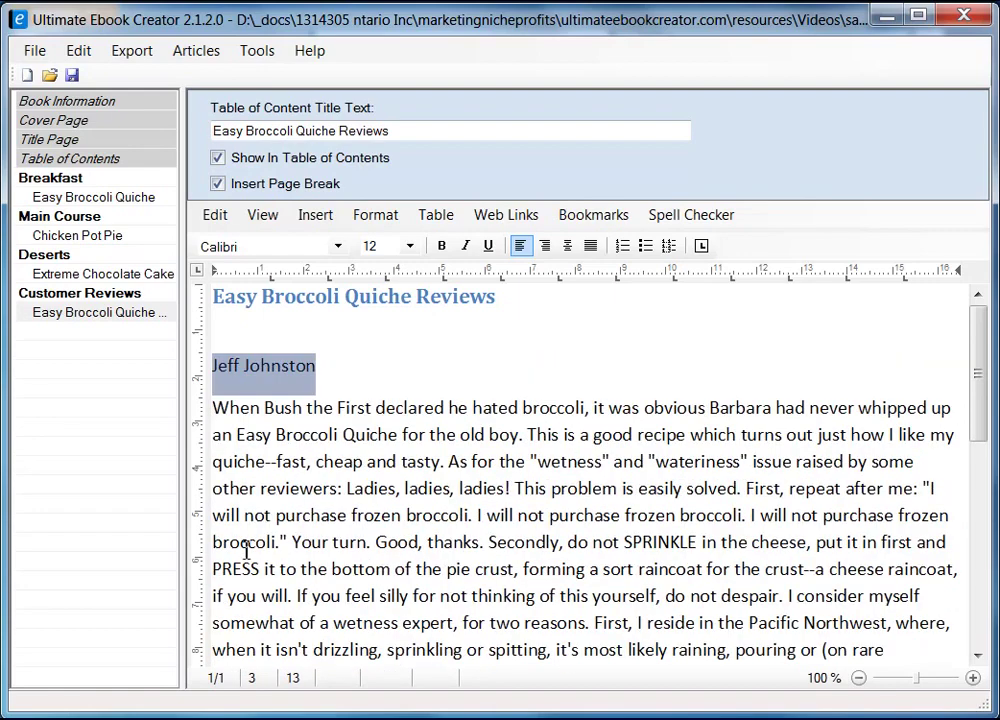
click(441, 246)
click(362, 363)
scroll(444, 427, down, 3)
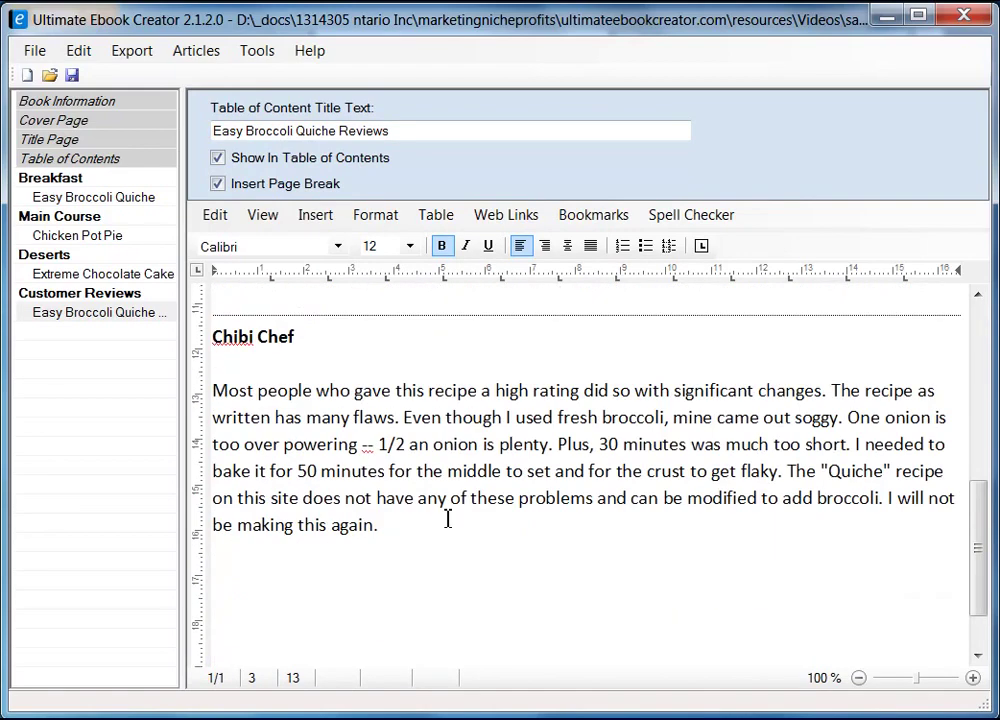
click(369, 567)
click(420, 551)
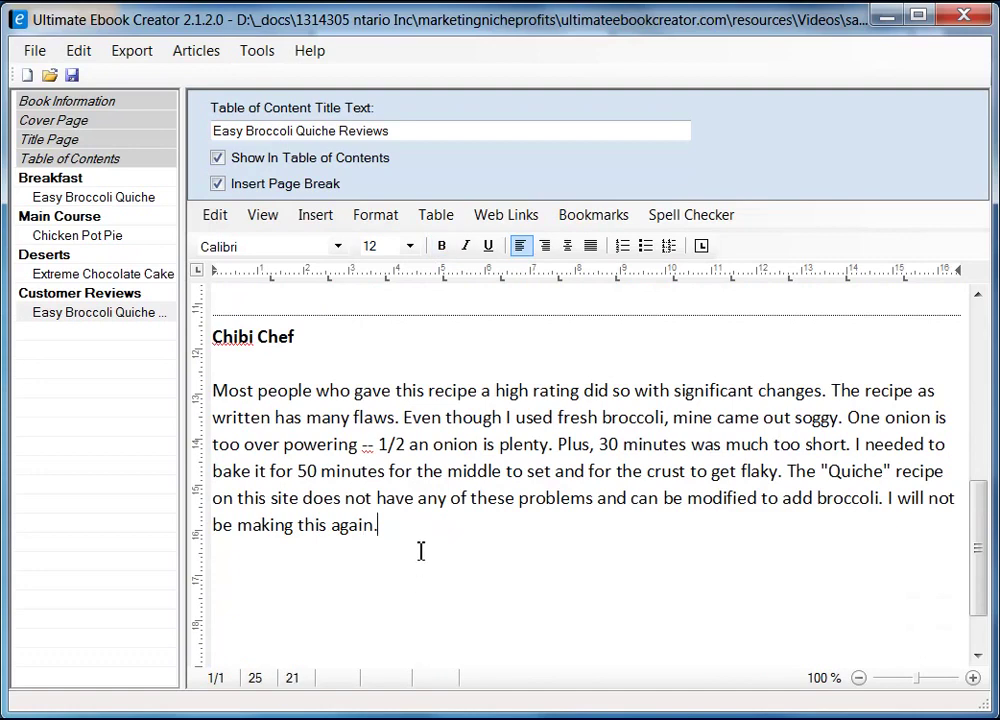
- Save the project and add a 'Return ...' line after the first review
click(73, 77)
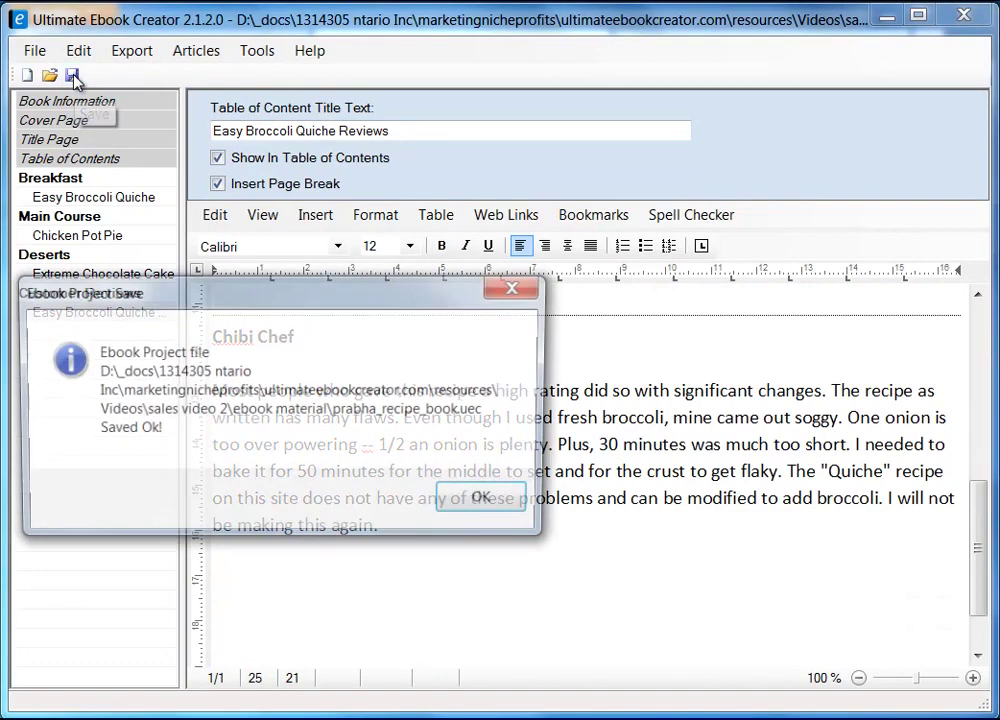
click(494, 517)
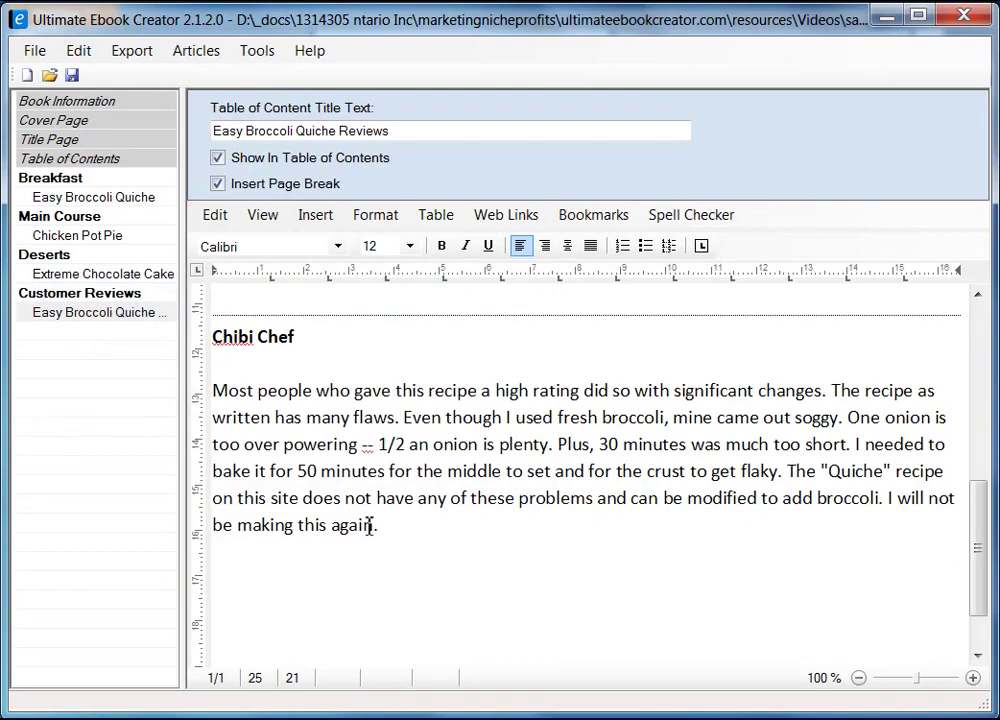
scroll(423, 575, up, 4)
click(306, 568)
text(return)
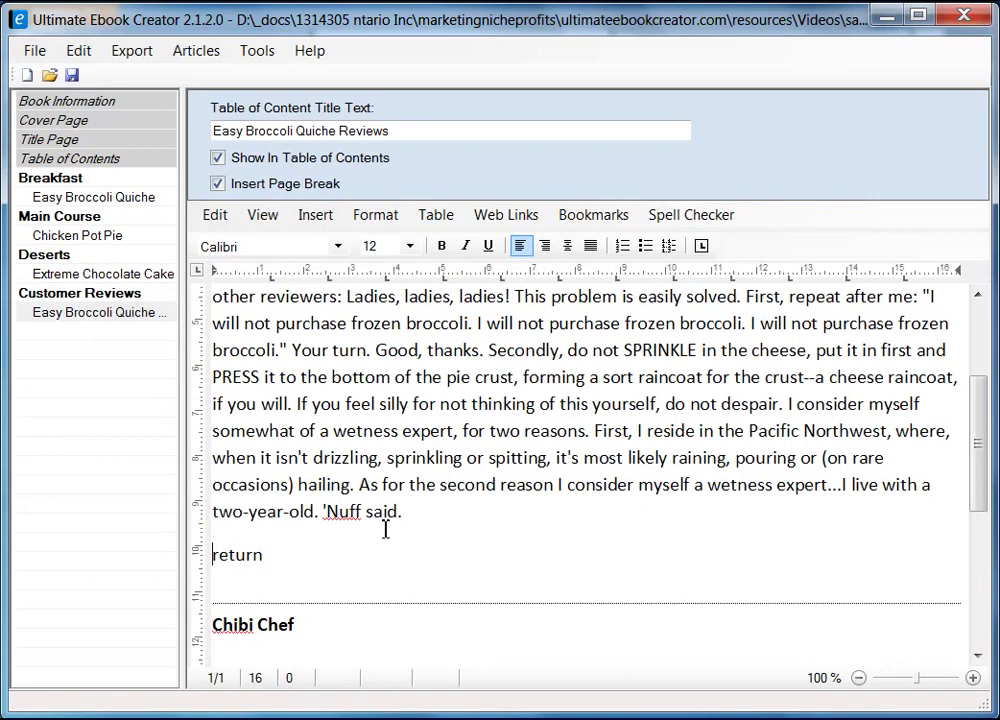
key(shift+Right)
text(R)
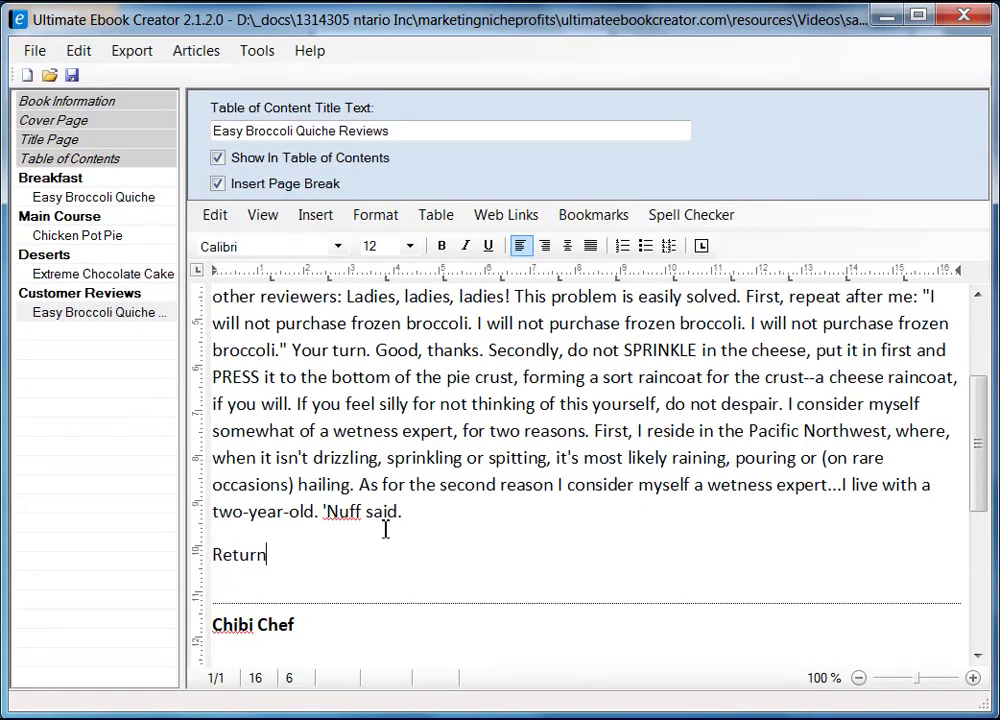
text(...)
key(shift+Left)
key(shift+Left)
key(shift+Left)
key(shift+Left)
key(shift+Left)
key(shift+Left)
key(shift+Left)
key(shift+Left)
key(shift+Left)
- Add a 'Return ...' line after the second review
scroll(385, 530, down, 5)
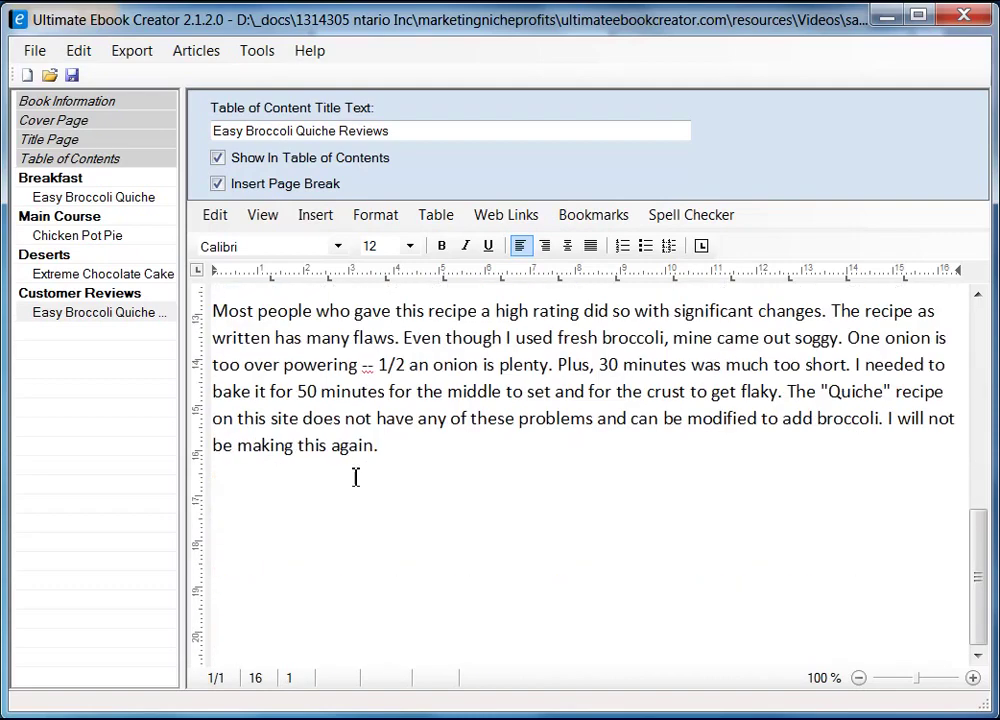
click(338, 522)
key(End)
key(Return)
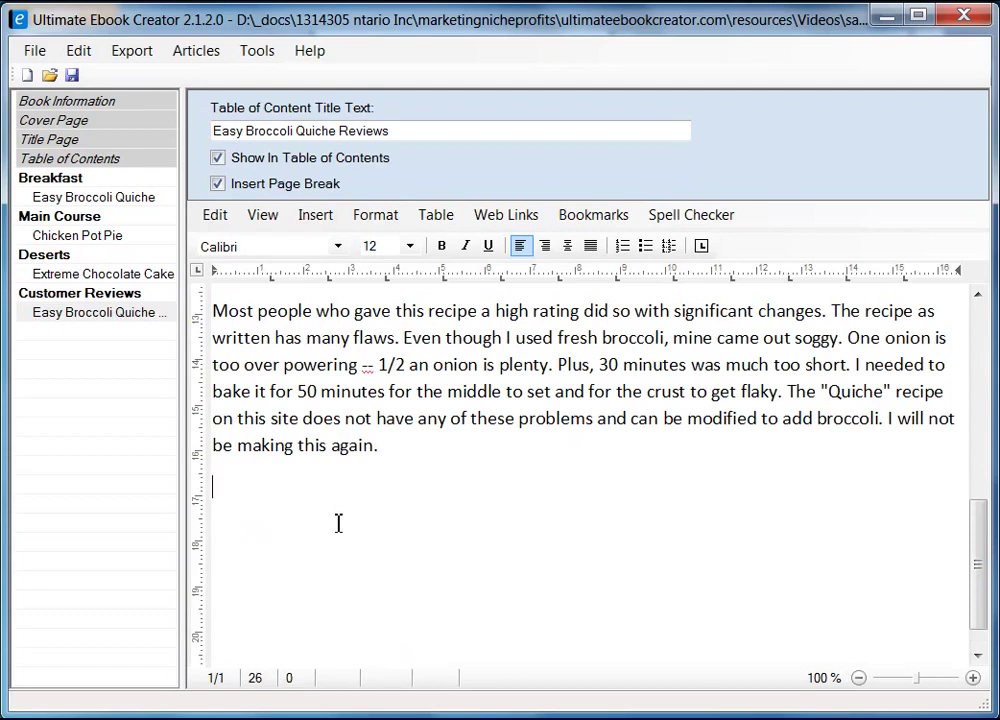
text(Return ...)
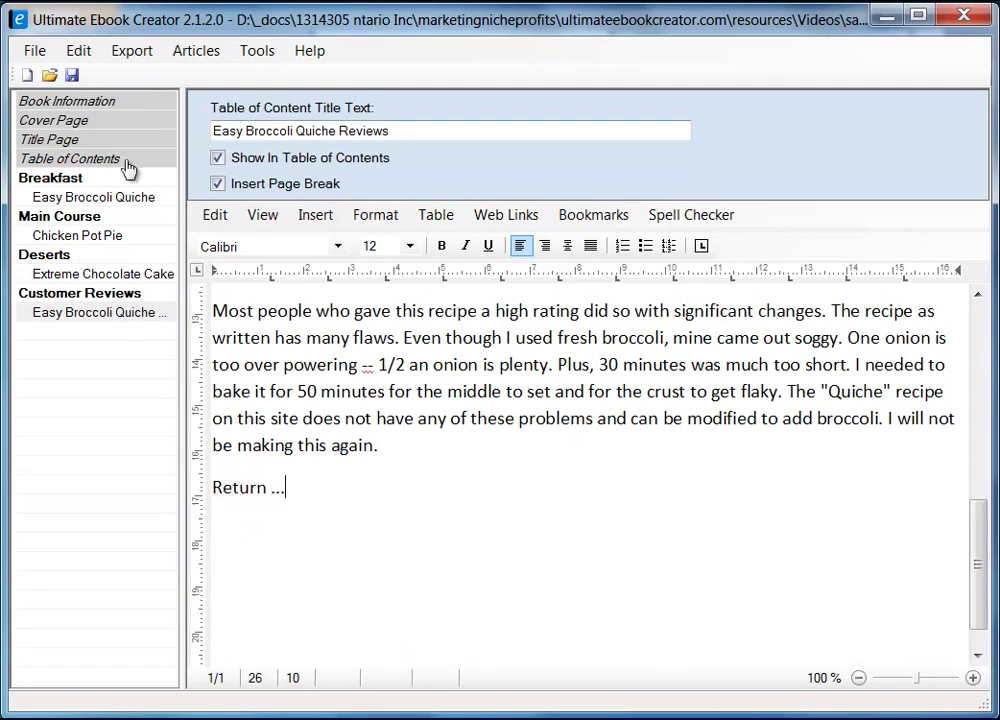
- Type 'Read customer reviews' after the Easy Broccoli Quiche baking step and select it
click(88, 198)
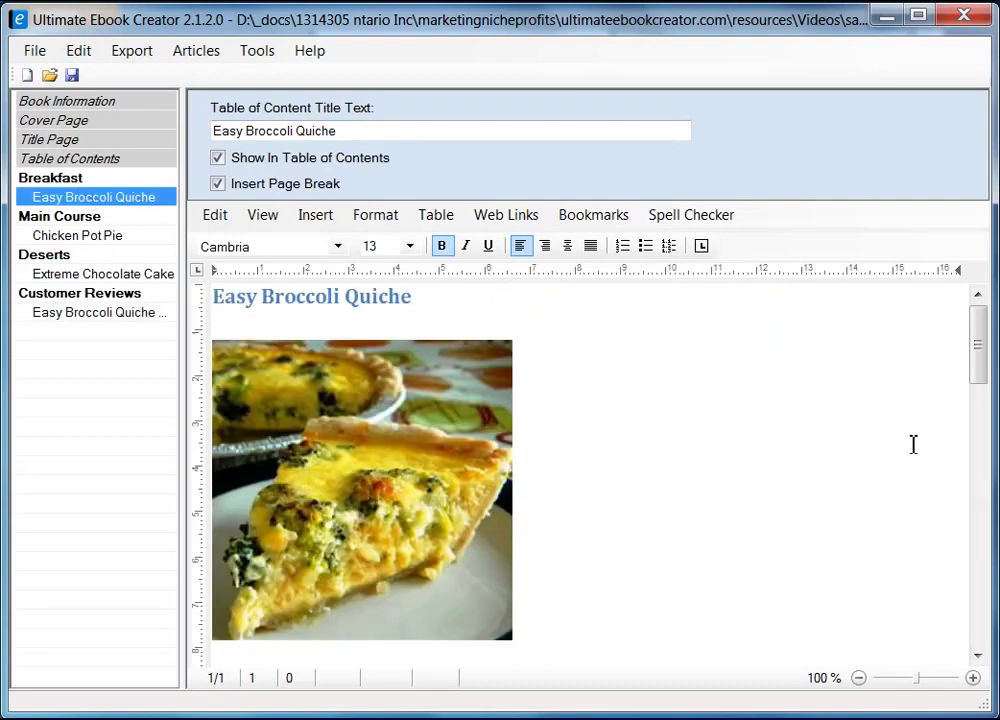
drag(975, 339, 980, 577)
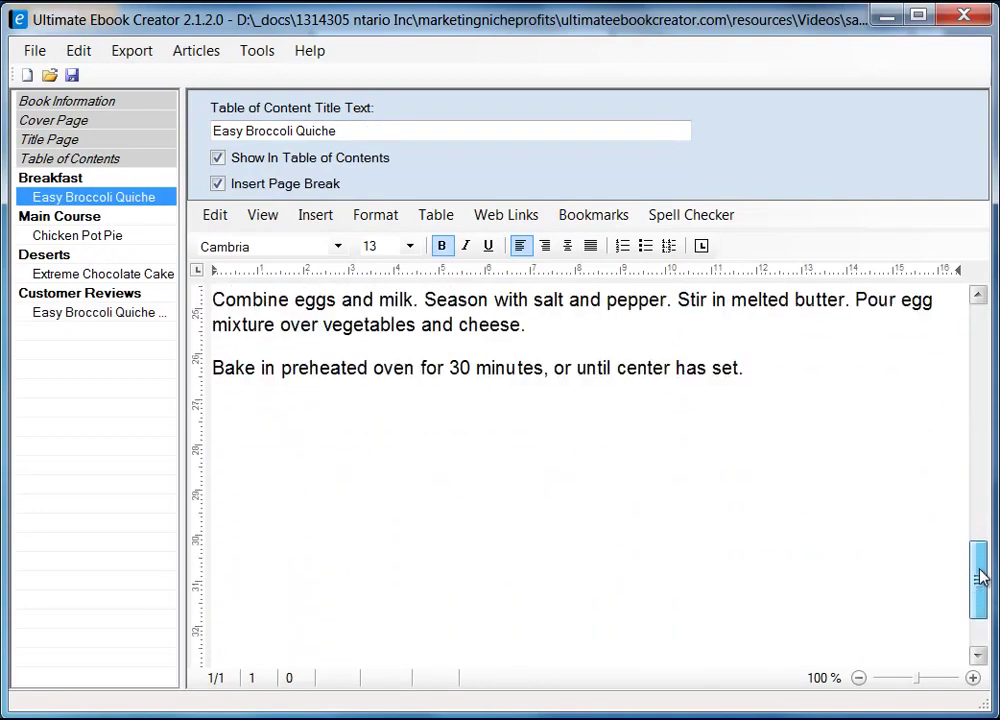
click(319, 473)
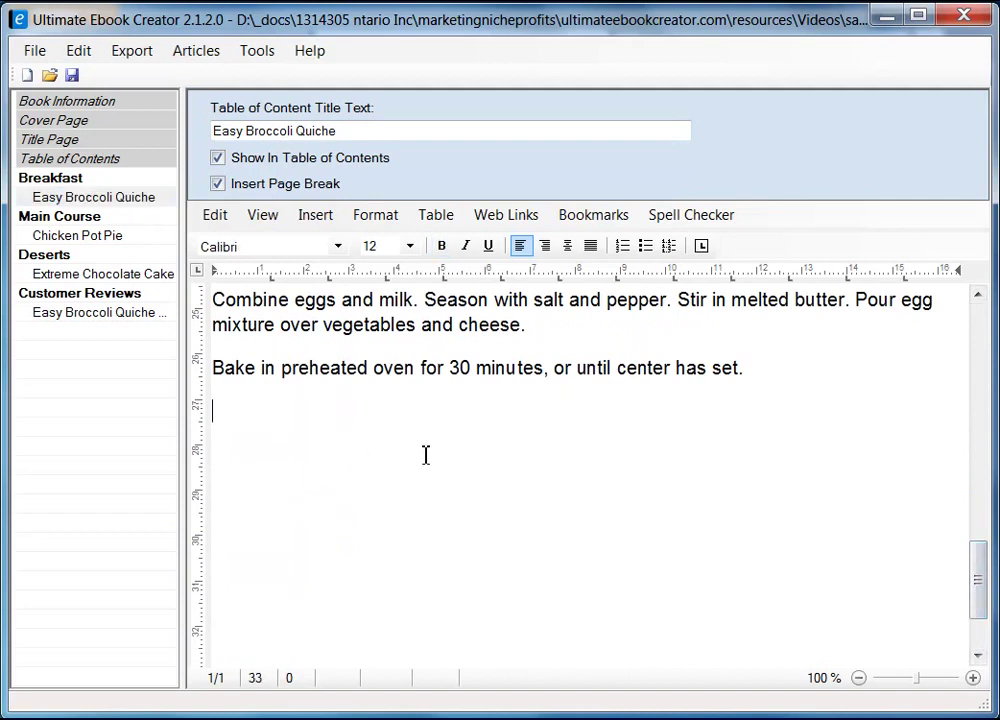
text(Read custome)
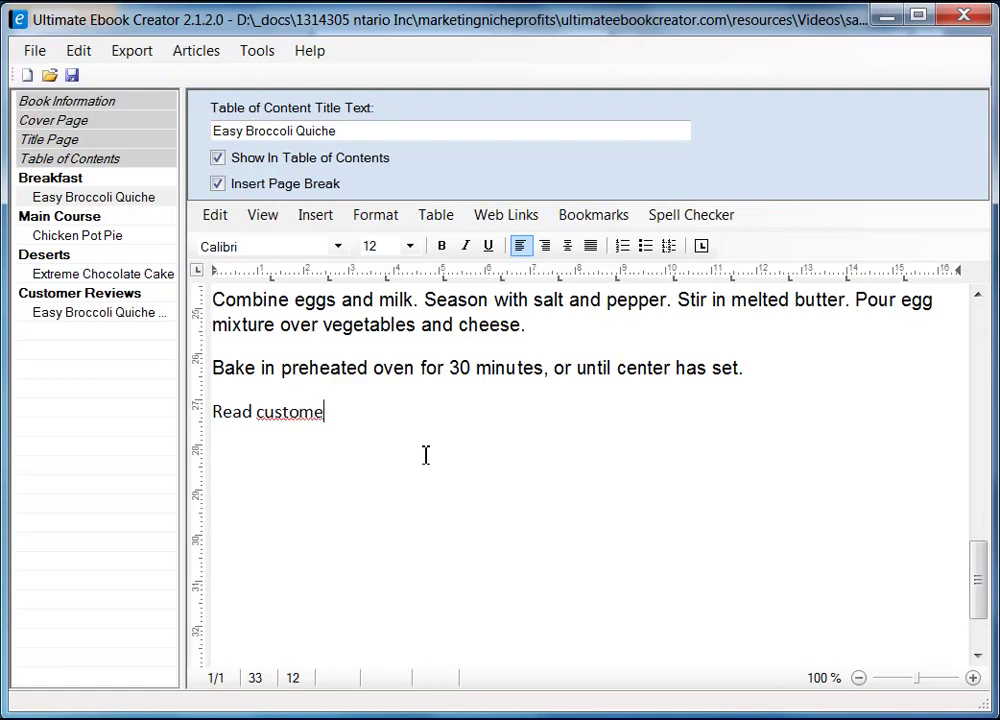
text(r reviews ...)
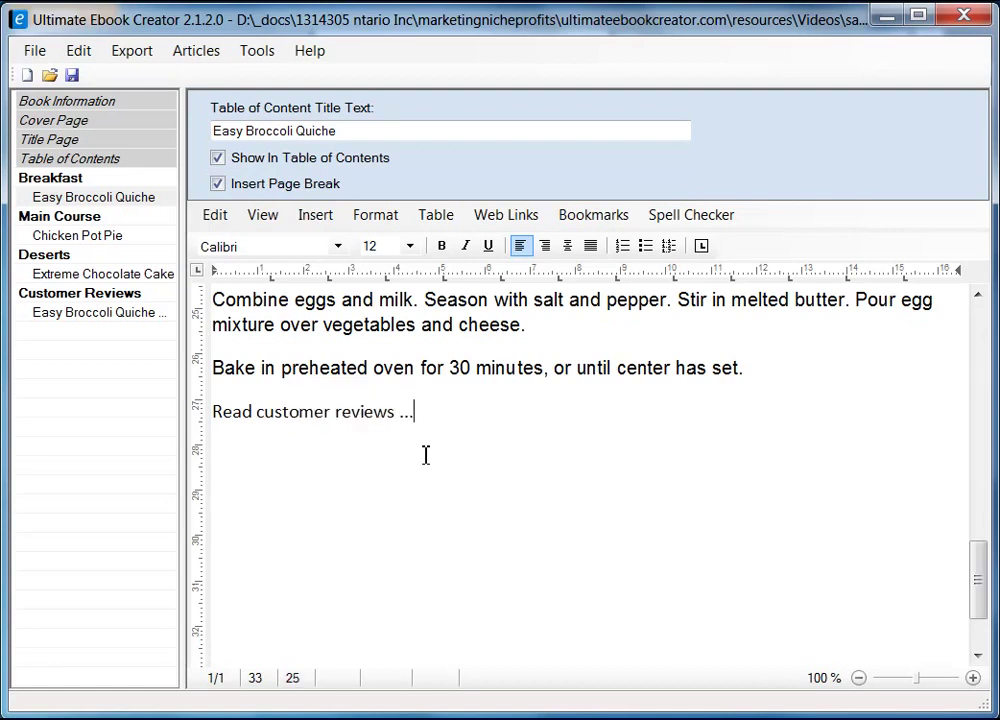
key(shift+Home)
click(425, 455)
drag(422, 418, 214, 422)
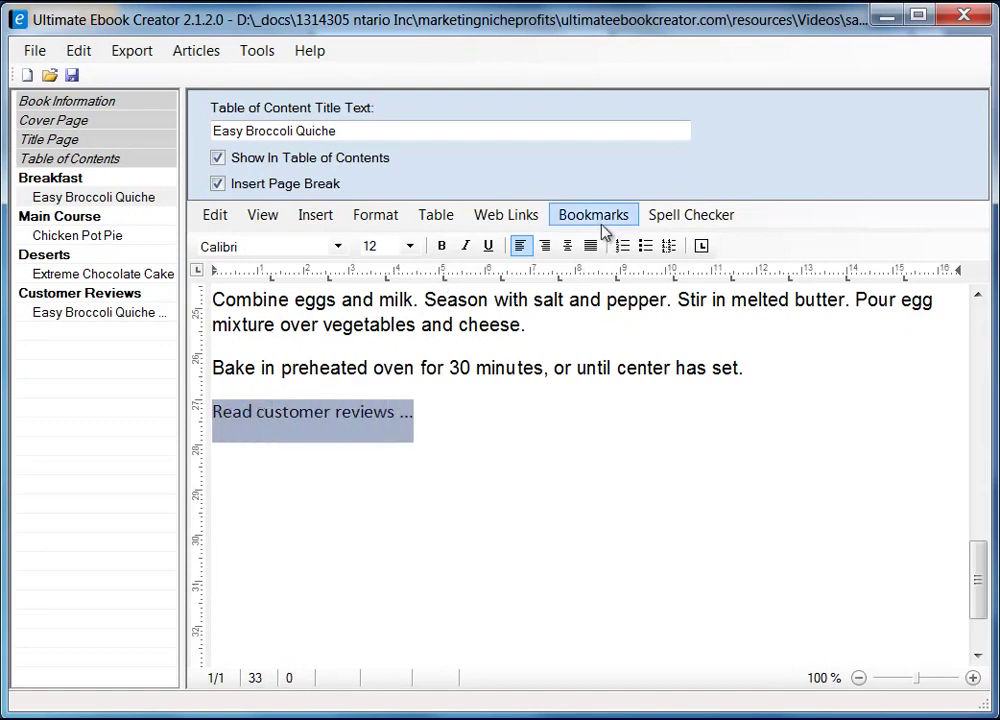
- Link the 'Read customer reviews ...' text to the Easy Broccoli Quiche Reviews table-of-contents item
click(596, 217)
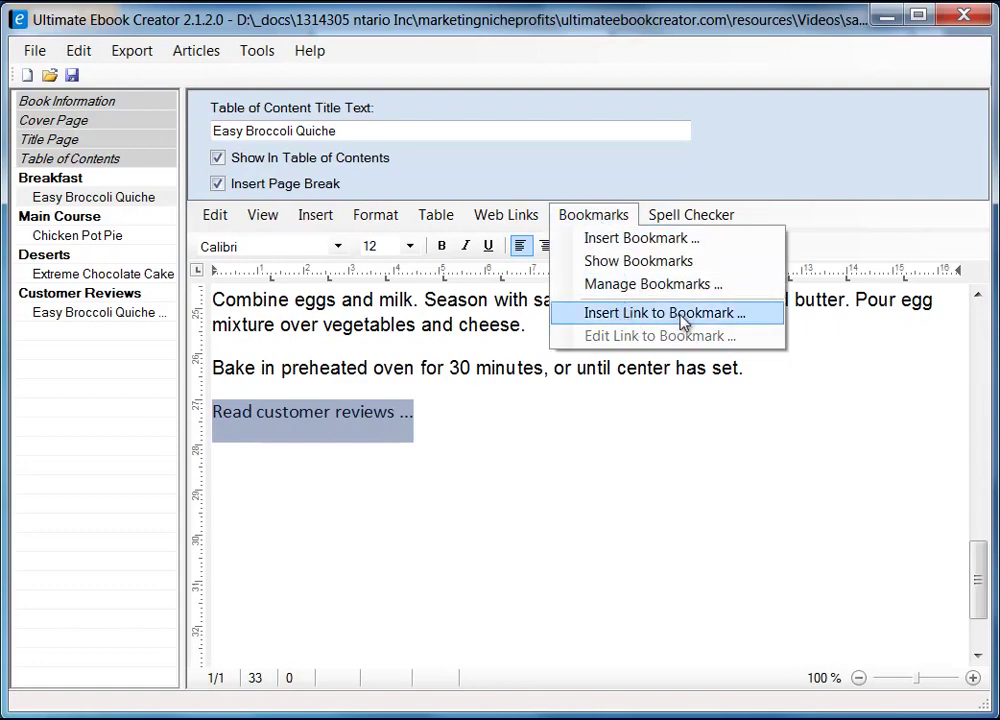
click(683, 316)
drag(475, 152, 464, 178)
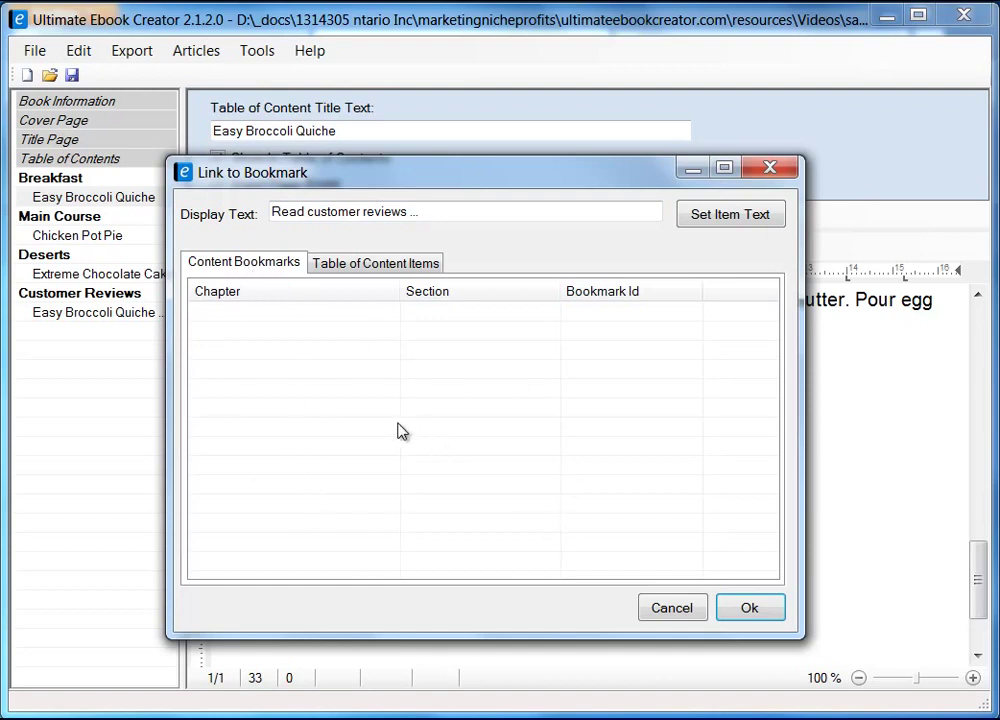
click(373, 265)
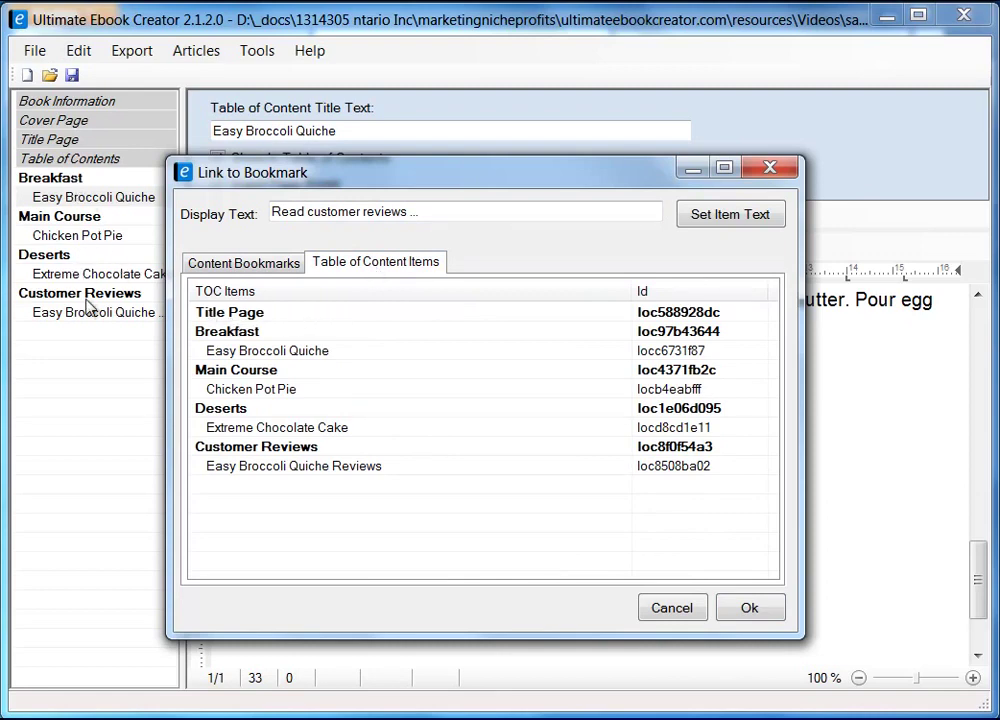
drag(445, 186, 596, 195)
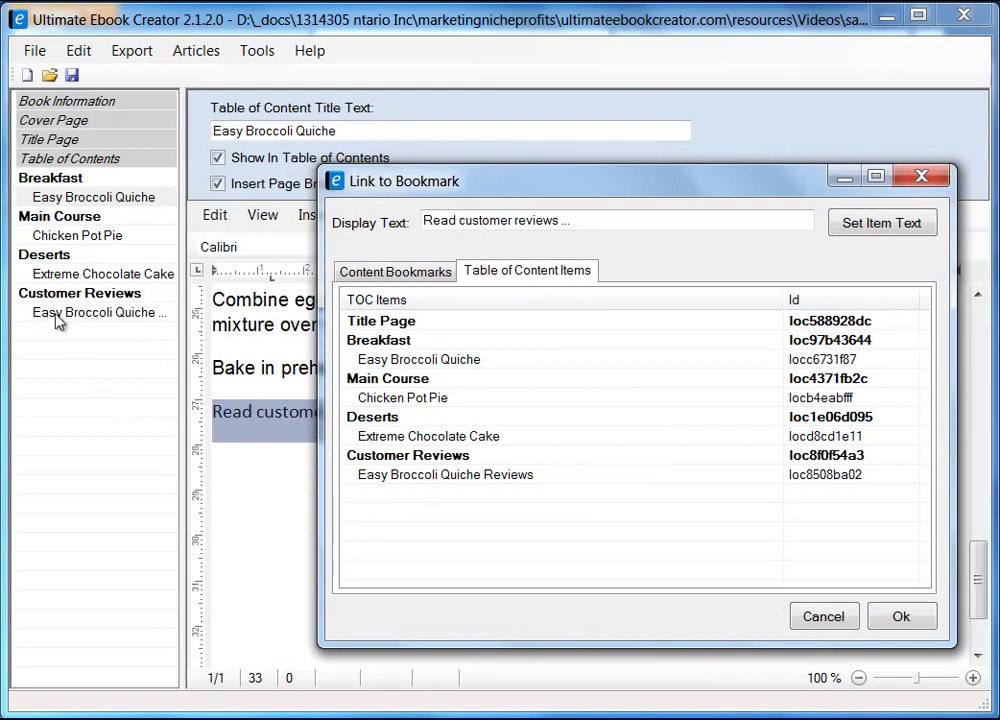
click(490, 476)
click(897, 617)
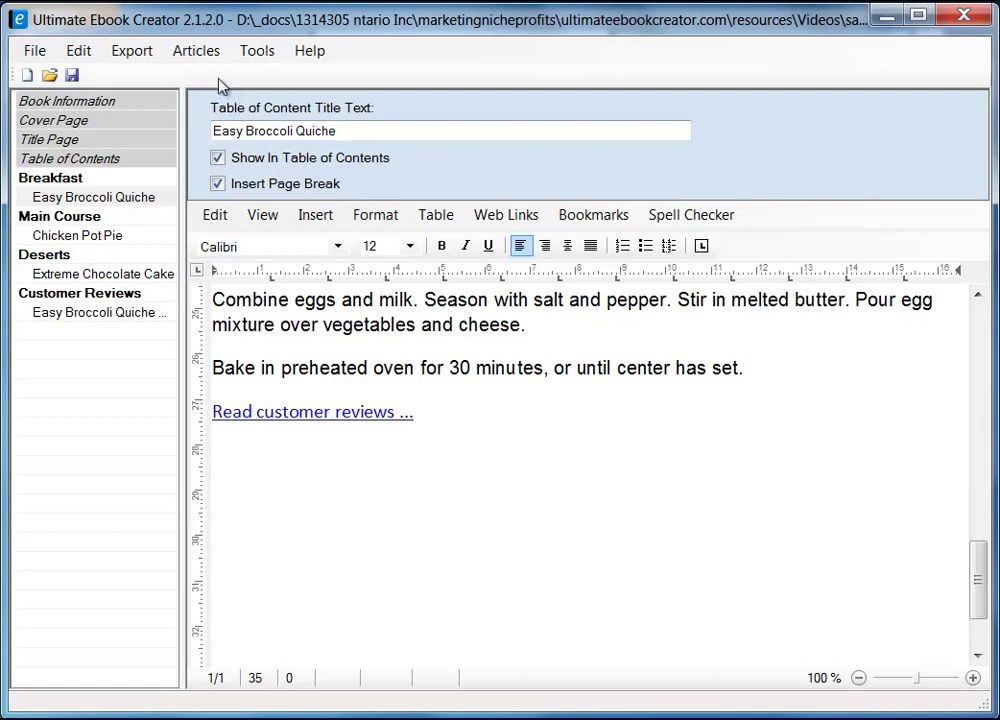
- Look at the Export menu and close it without exporting
click(133, 52)
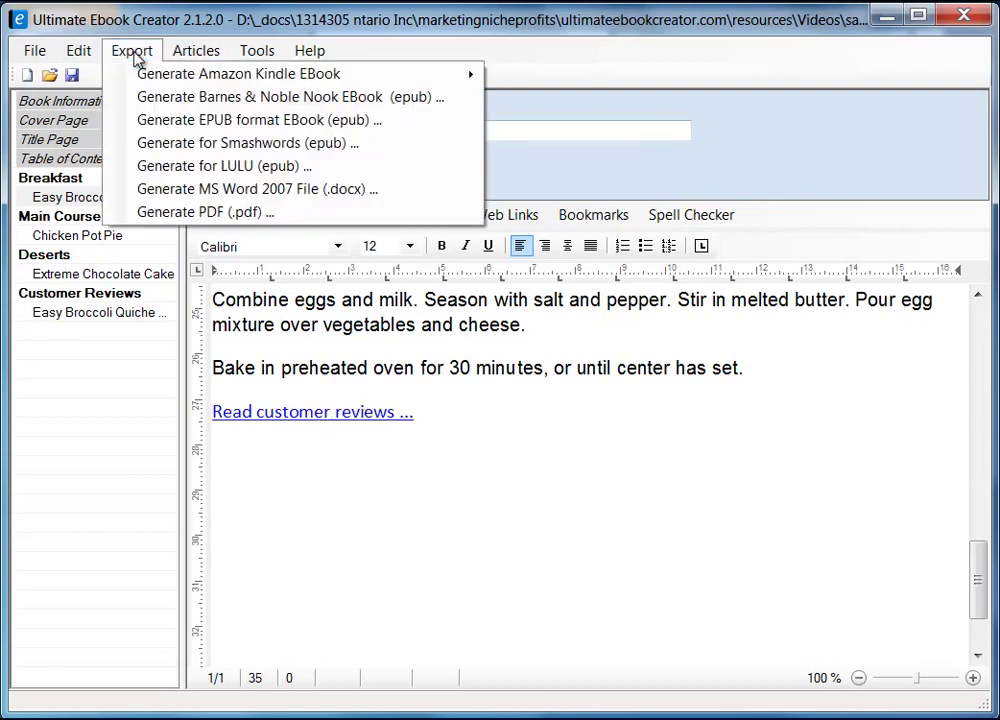
mouse_move(479, 76)
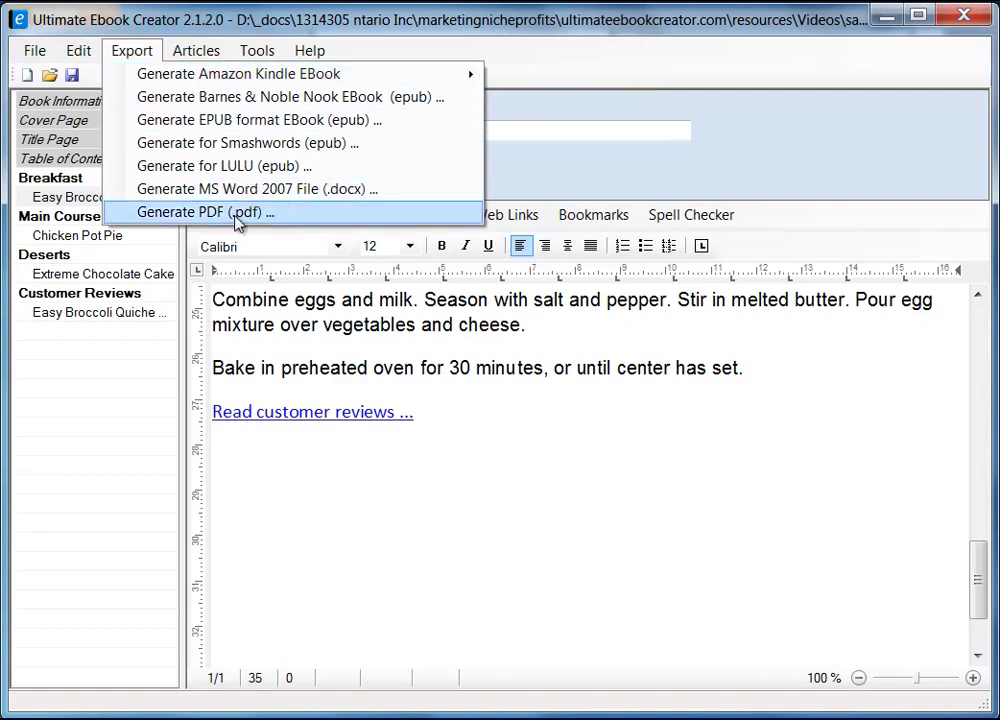
click(432, 458)
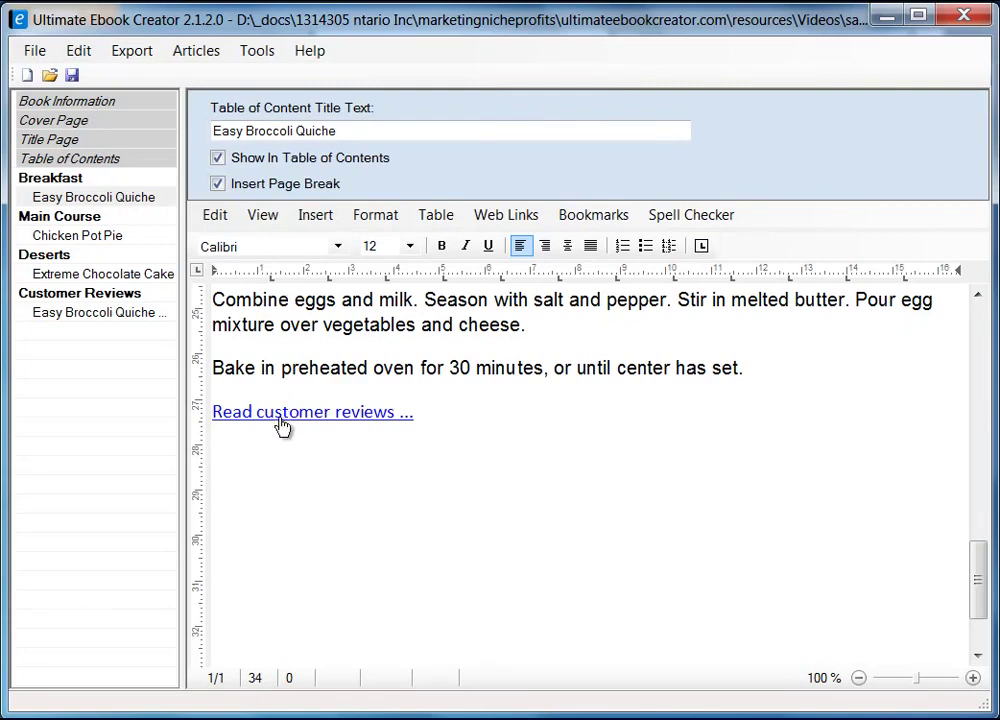
- In the Easy Broccoli Quiche Reviews article, link the first 'Return' line to the Easy Broccoli Quiche recipe
click(118, 314)
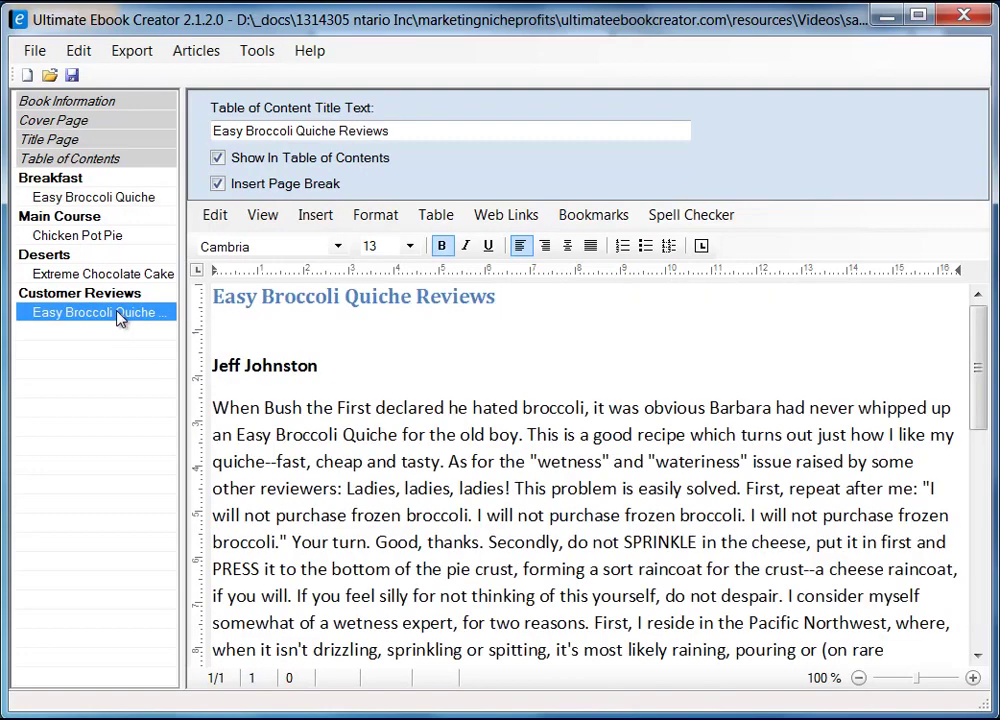
click(530, 488)
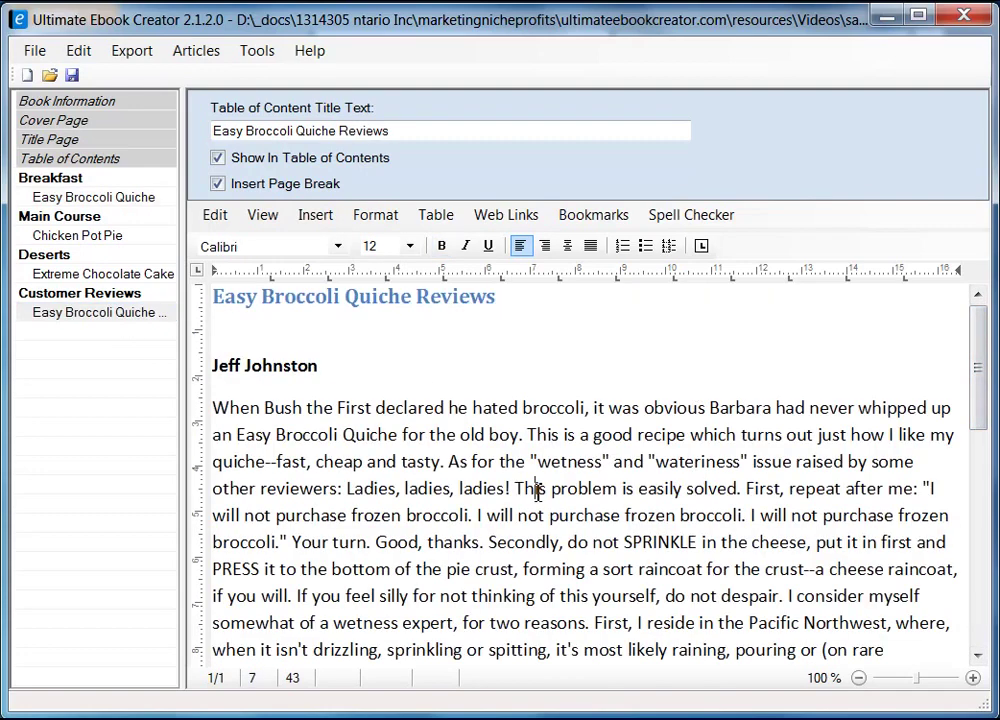
scroll(535, 490, down, 4)
click(293, 366)
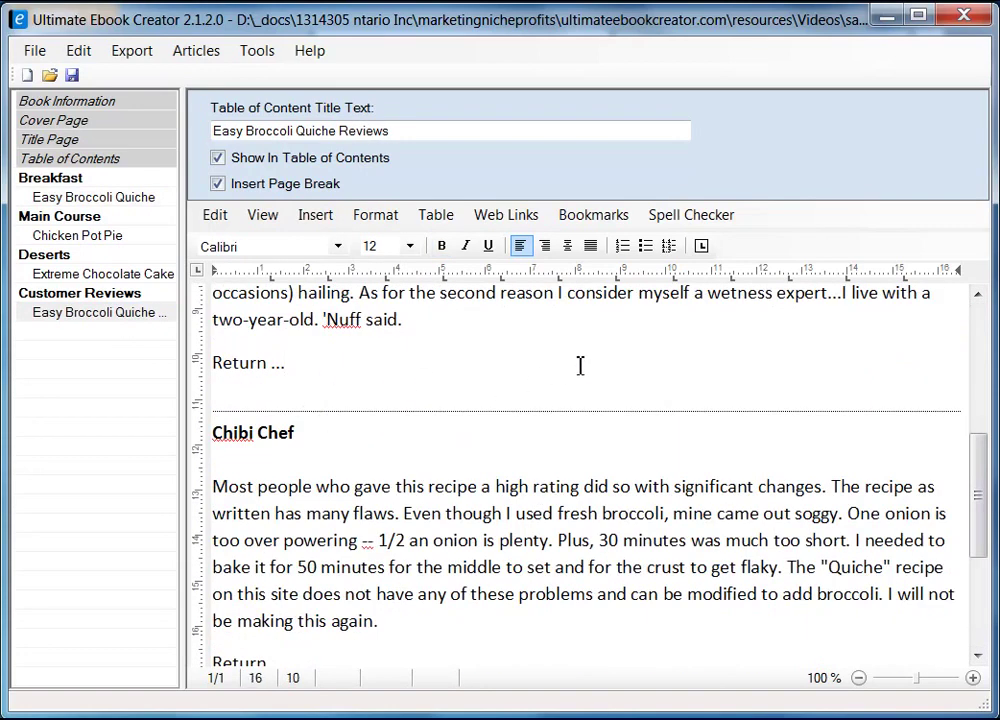
key(shift+Home)
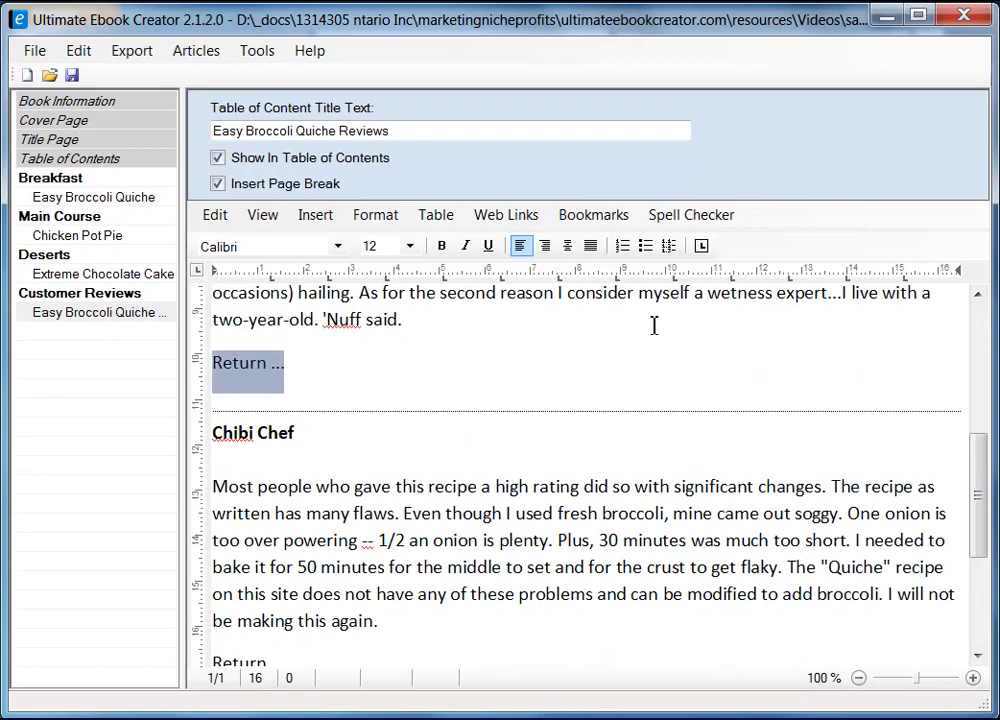
click(594, 214)
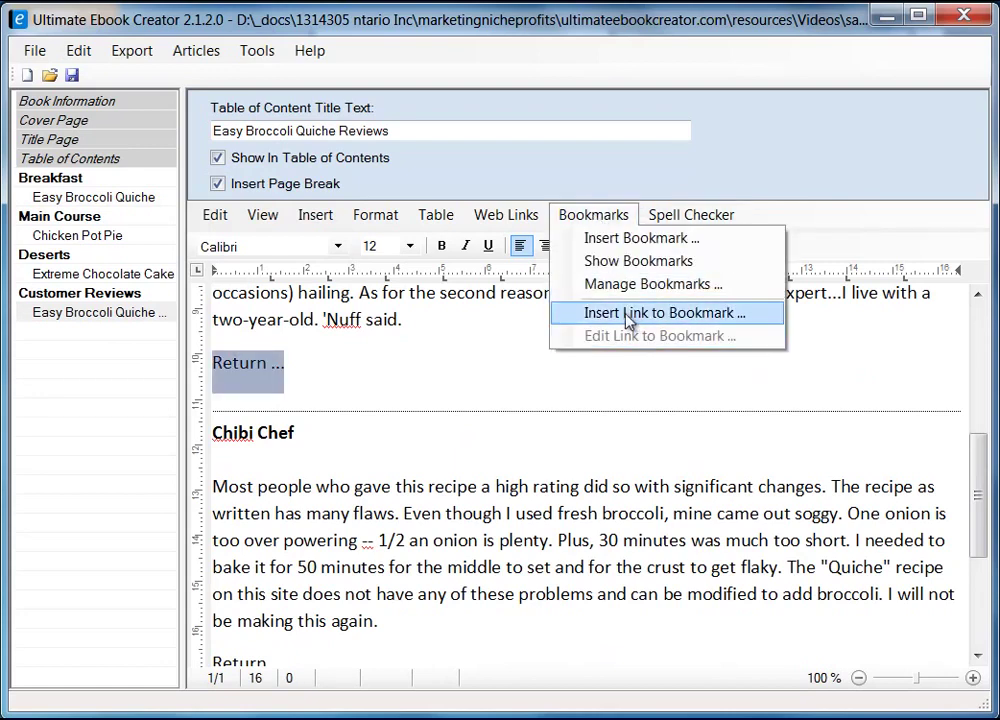
click(665, 318)
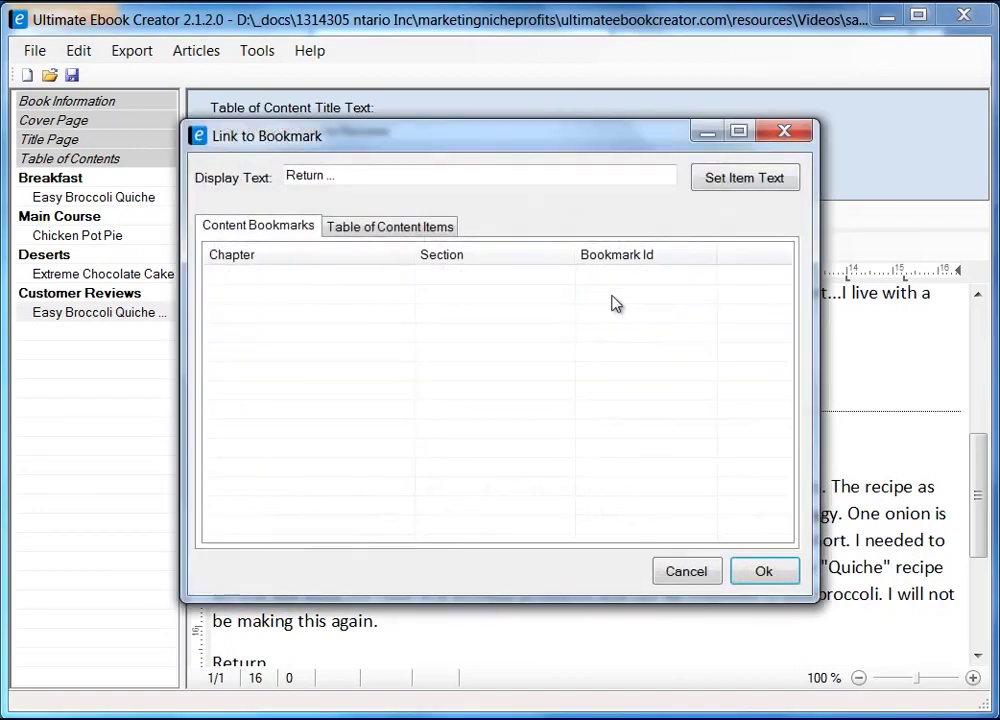
drag(426, 138, 635, 171)
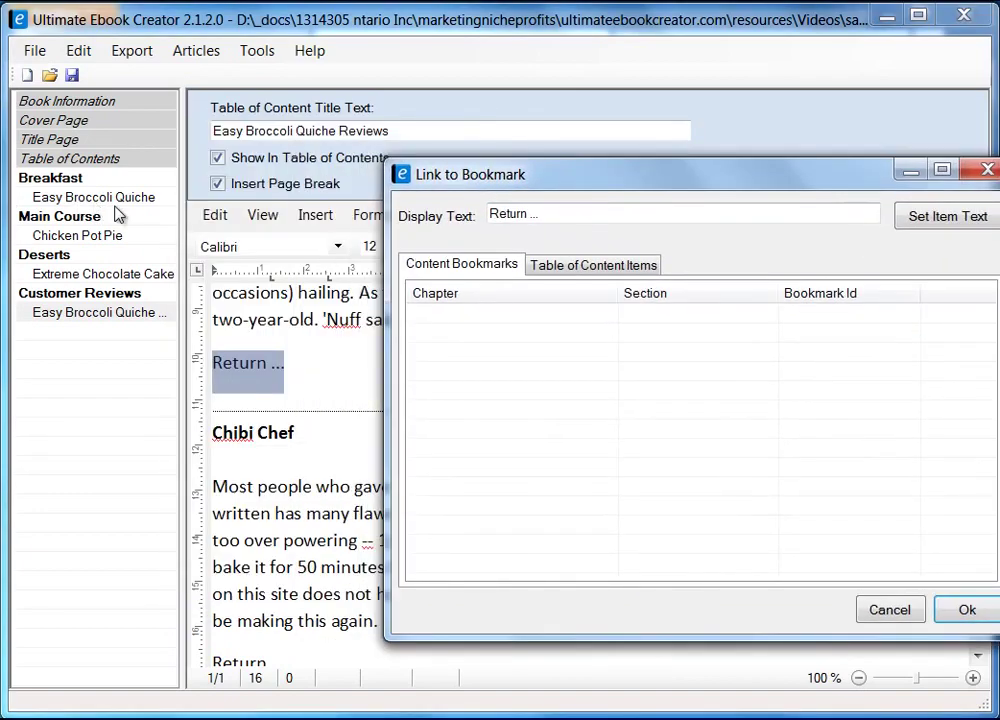
click(585, 268)
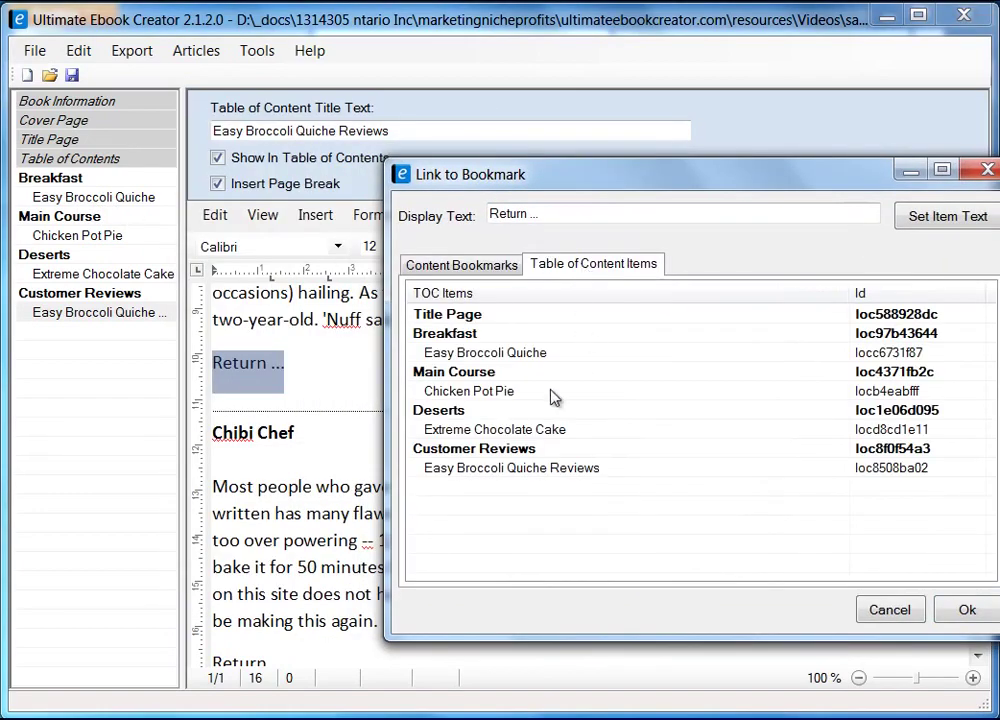
click(470, 352)
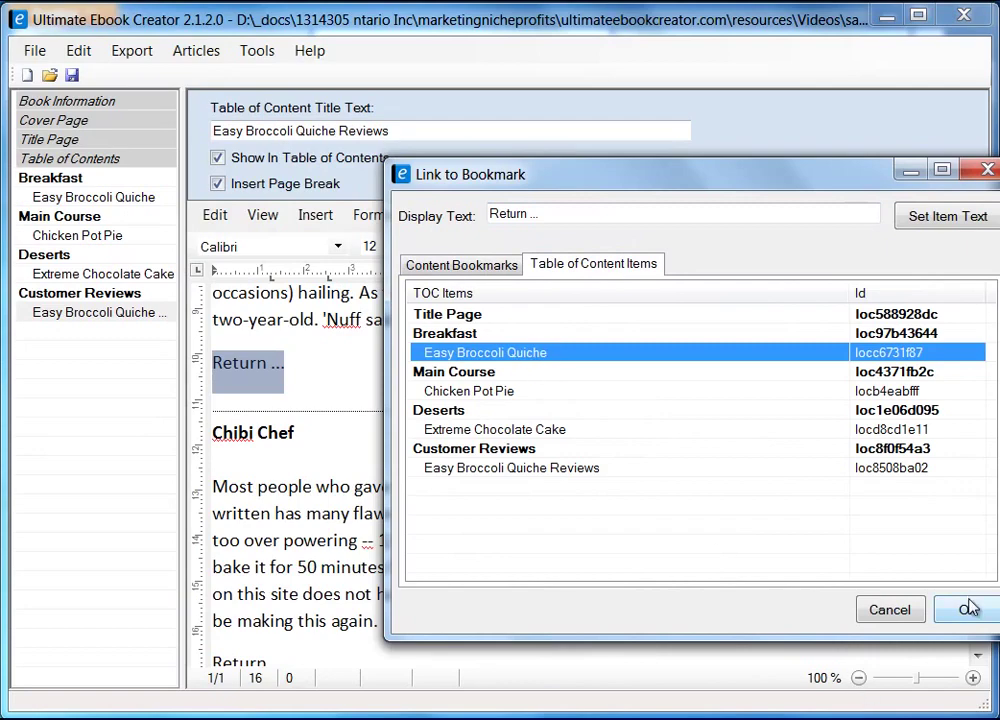
click(965, 609)
- Link the second 'Return' line to the Easy Broccoli Quiche recipe as well
drag(975, 491, 982, 562)
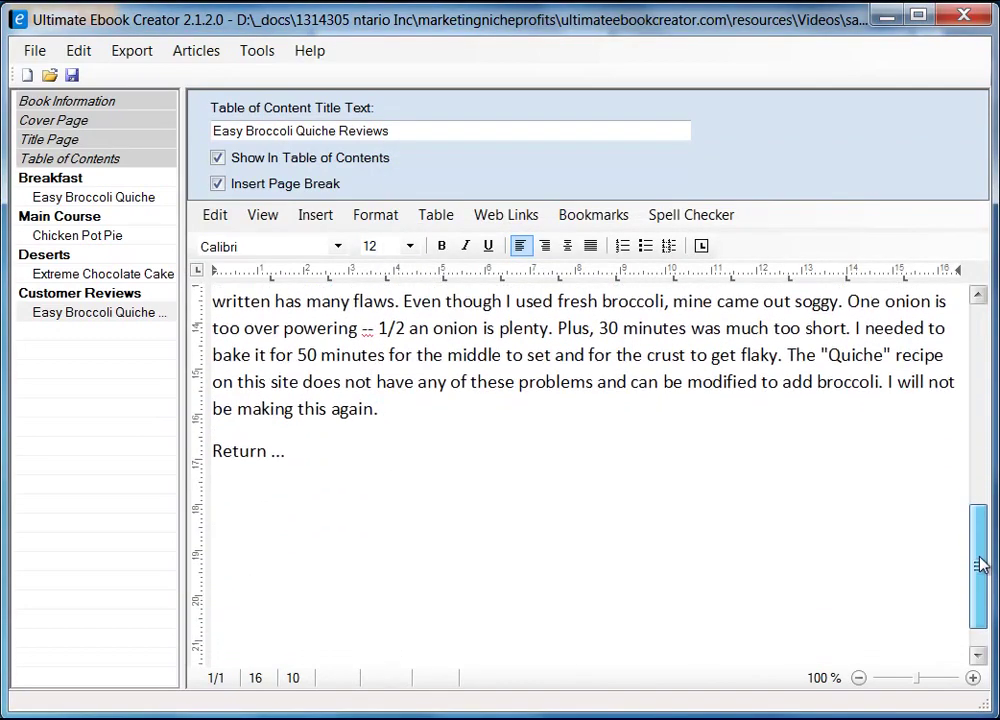
drag(219, 447, 287, 451)
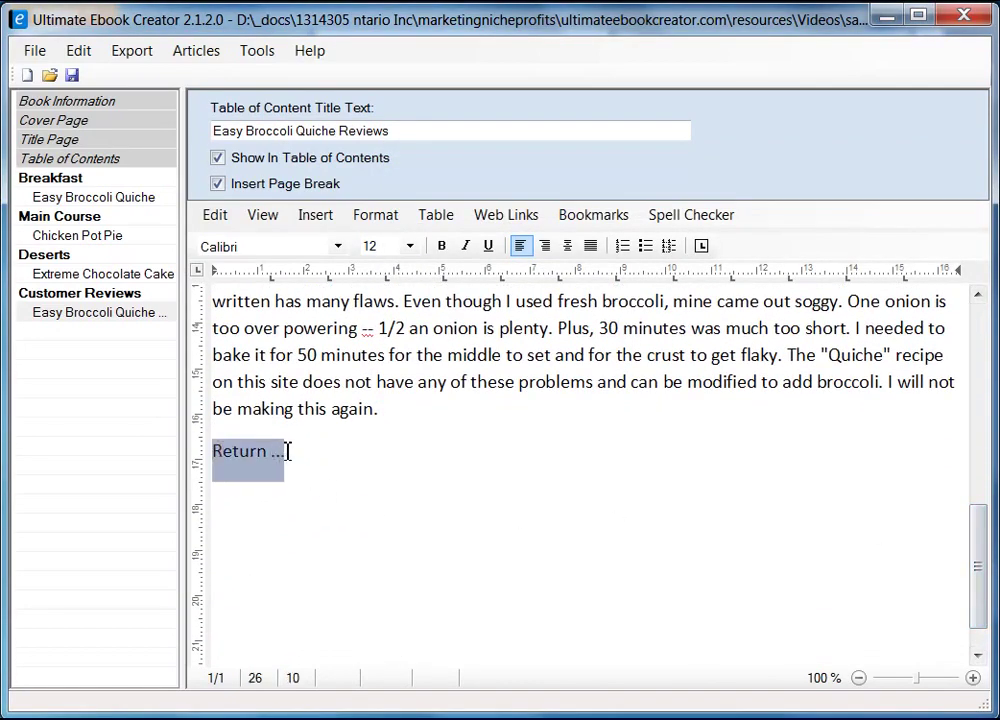
click(586, 216)
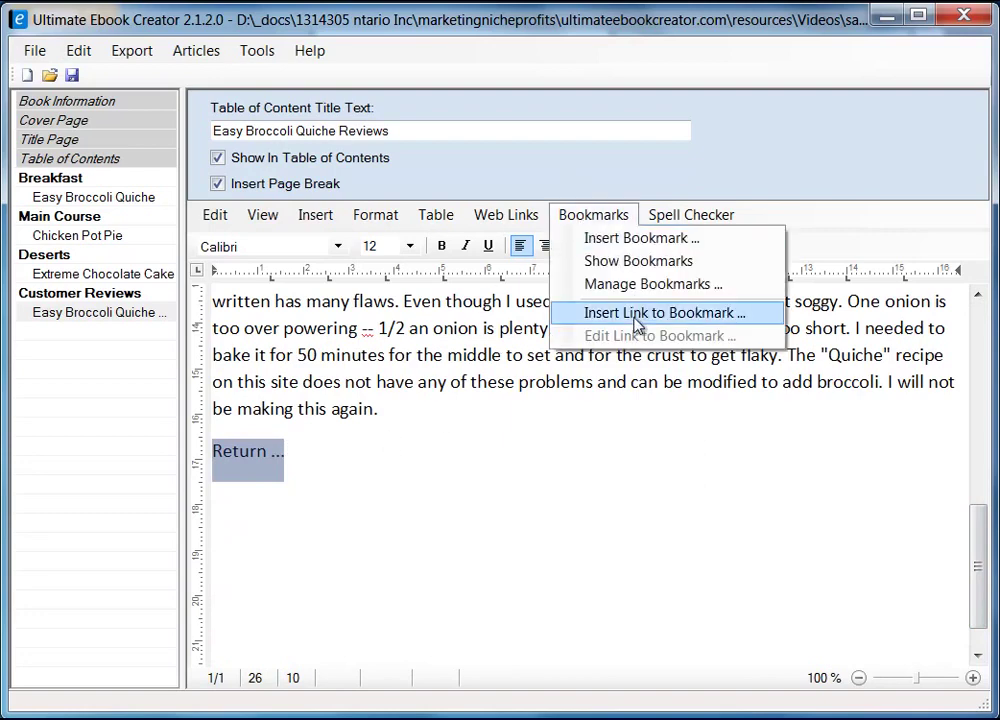
click(671, 318)
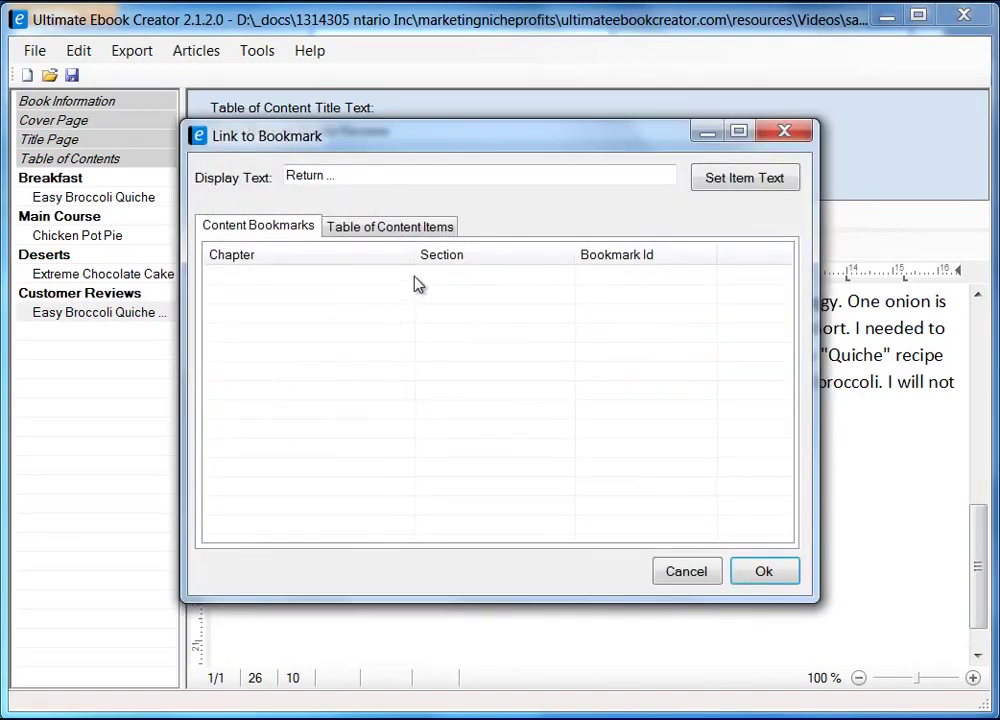
click(404, 232)
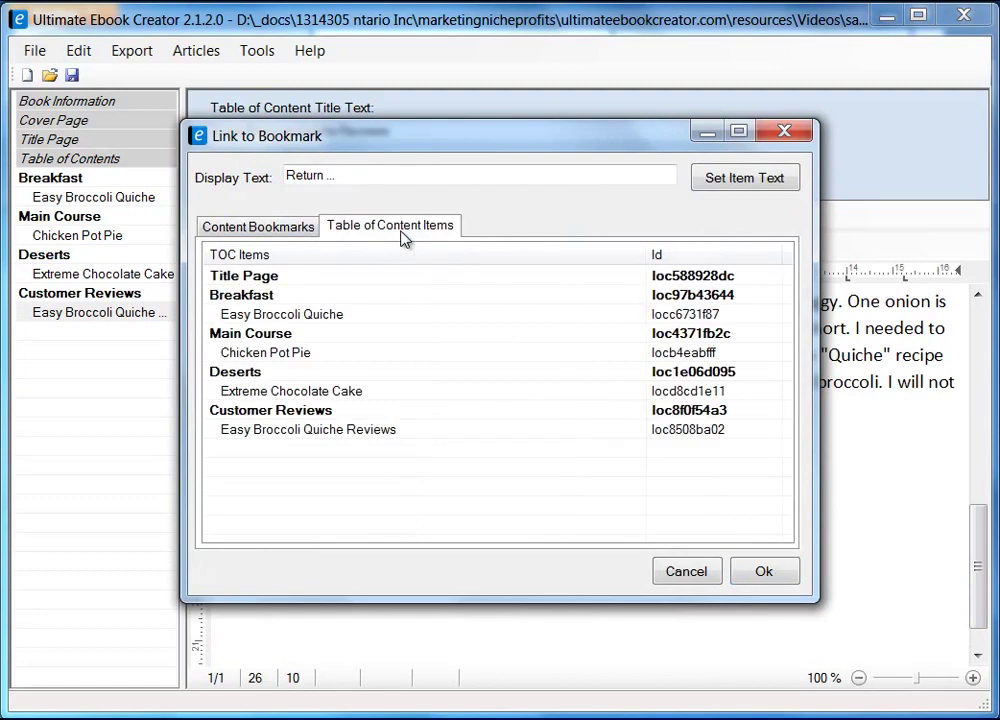
click(277, 316)
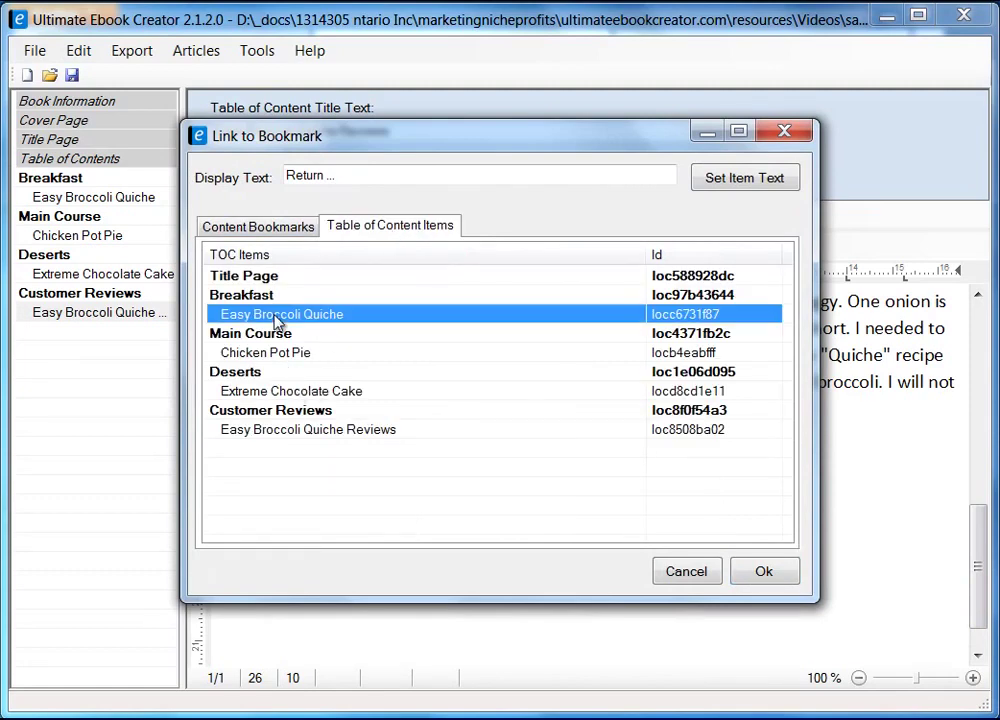
click(765, 572)
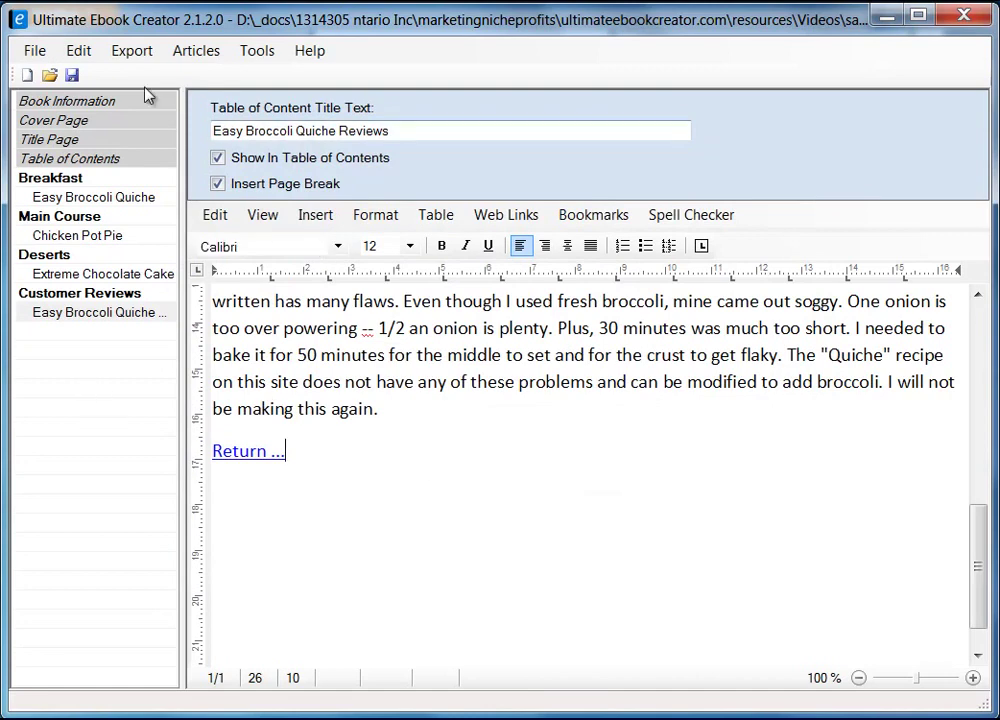
- Save the ebook project and acknowledge the 'Saved Ok!' message
click(72, 75)
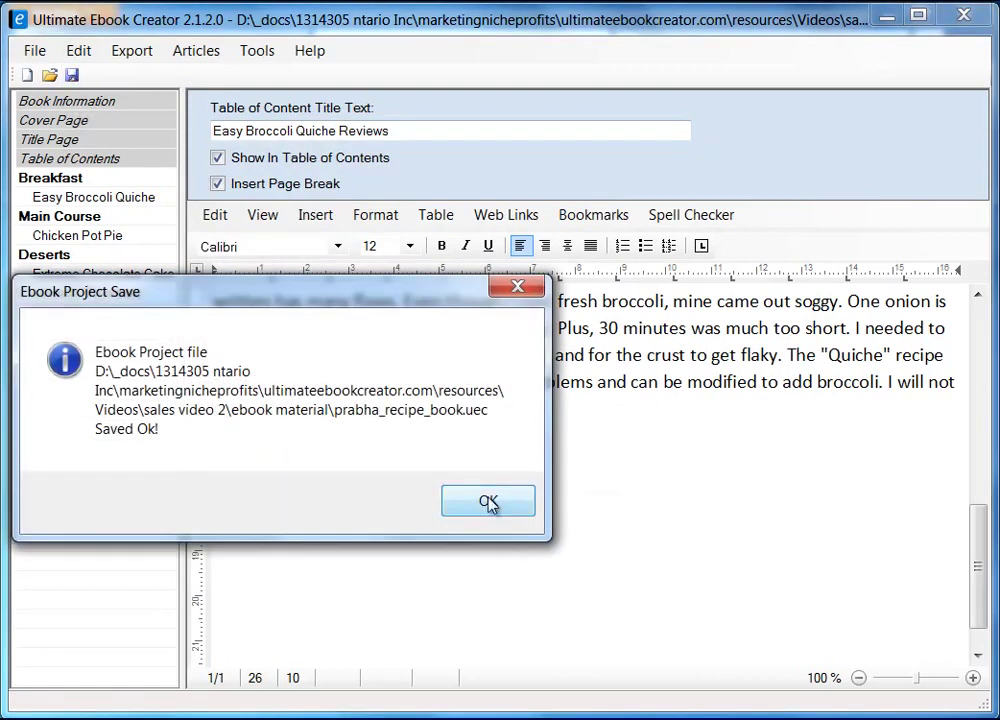
click(485, 502)
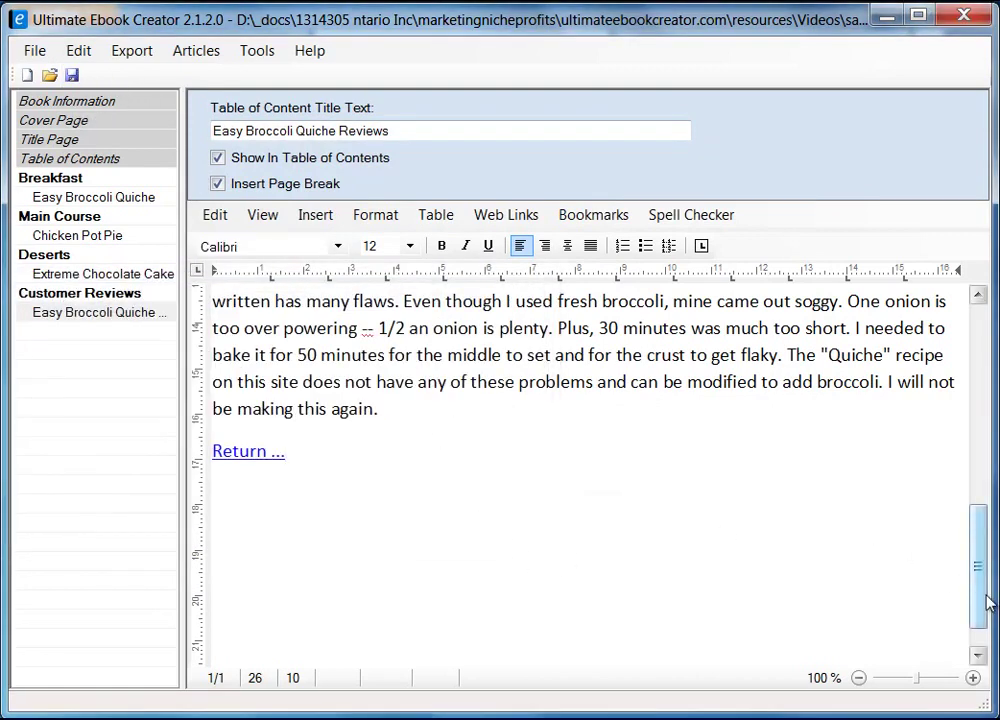
drag(978, 567, 985, 398)
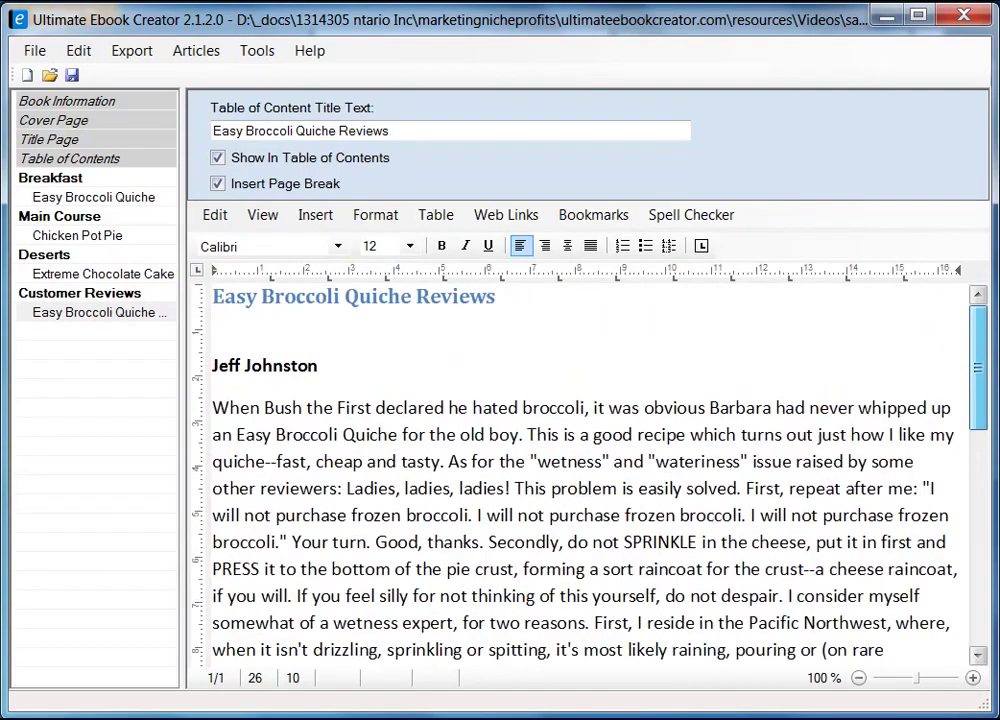
- Review the Breakfast, Easy Broccoli Quiche, Main Course, Chicken Pot Pie, Extreme Chocolate Cake and quiche reviews pages
click(60, 177)
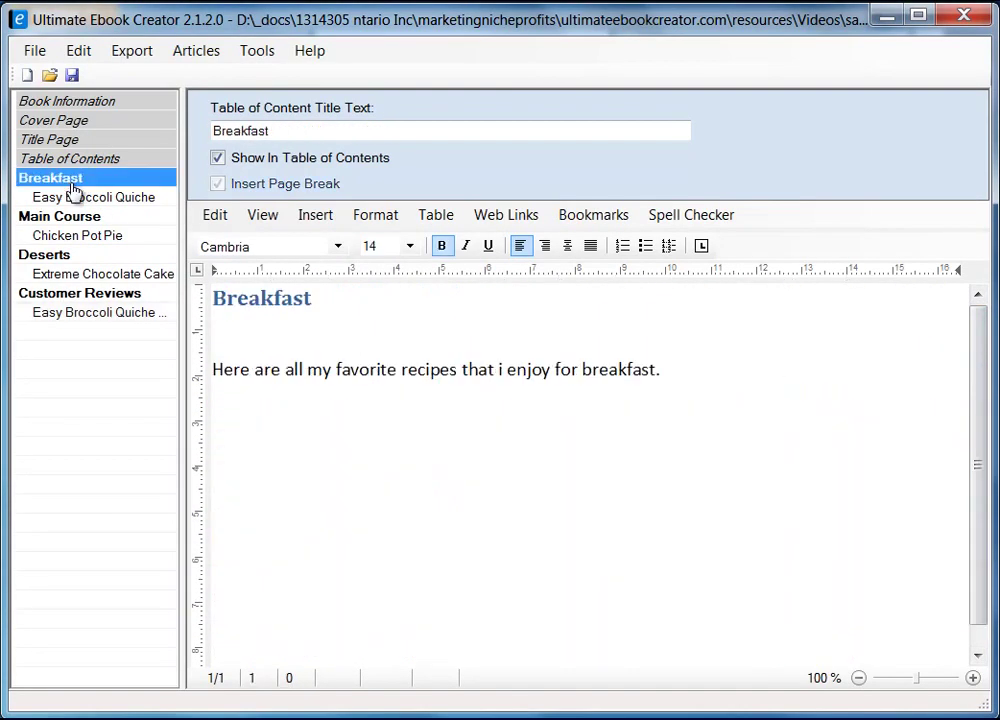
click(86, 199)
click(80, 217)
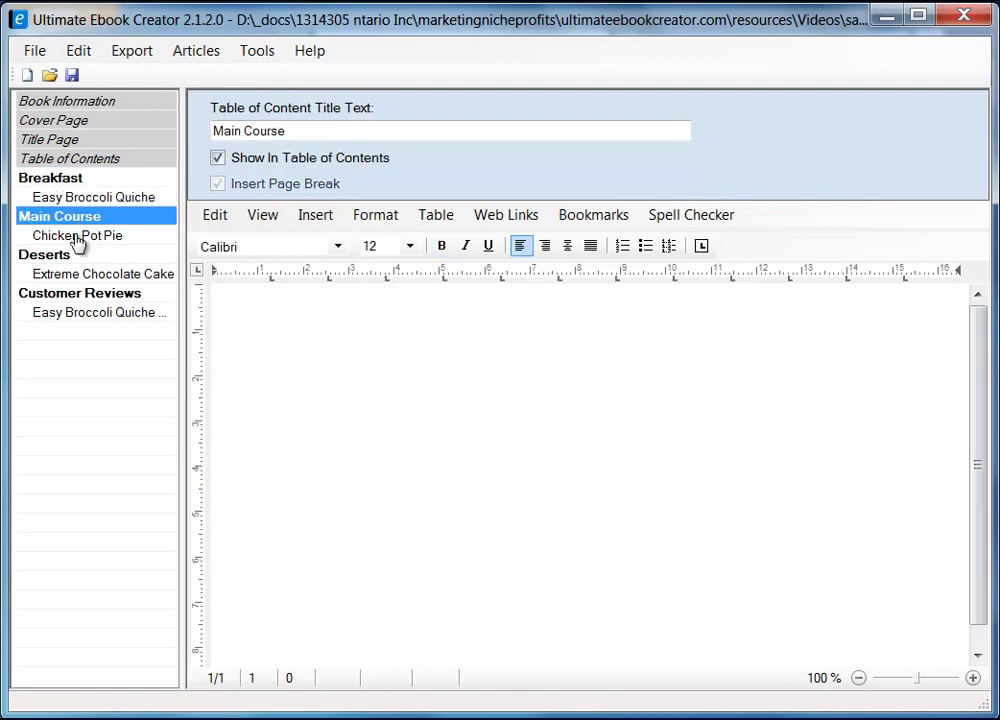
click(77, 237)
click(72, 275)
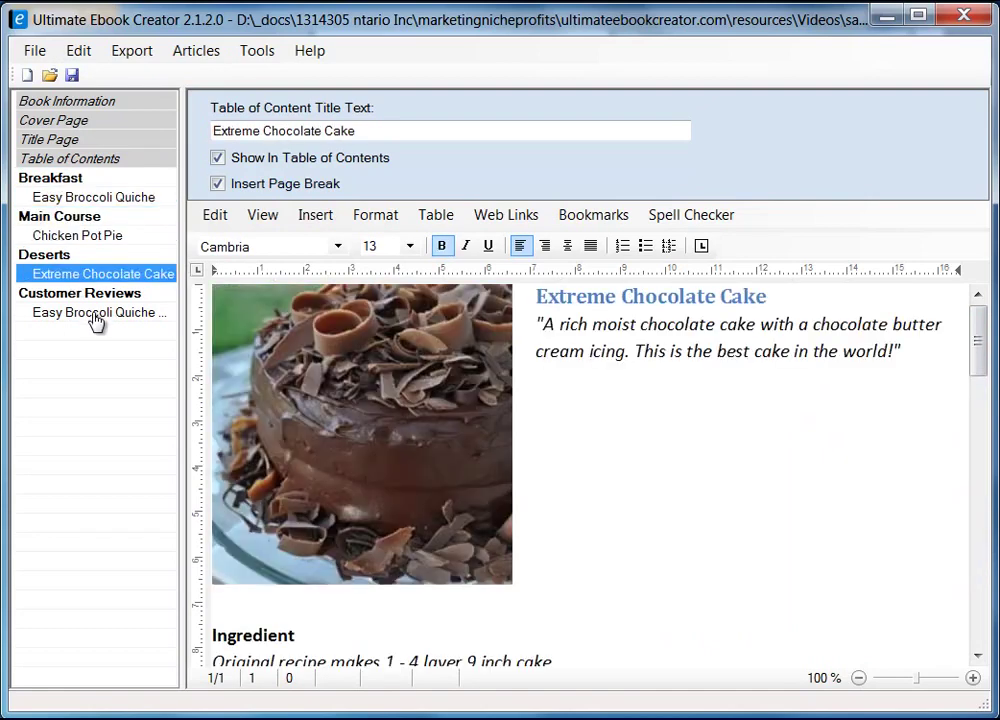
click(95, 318)
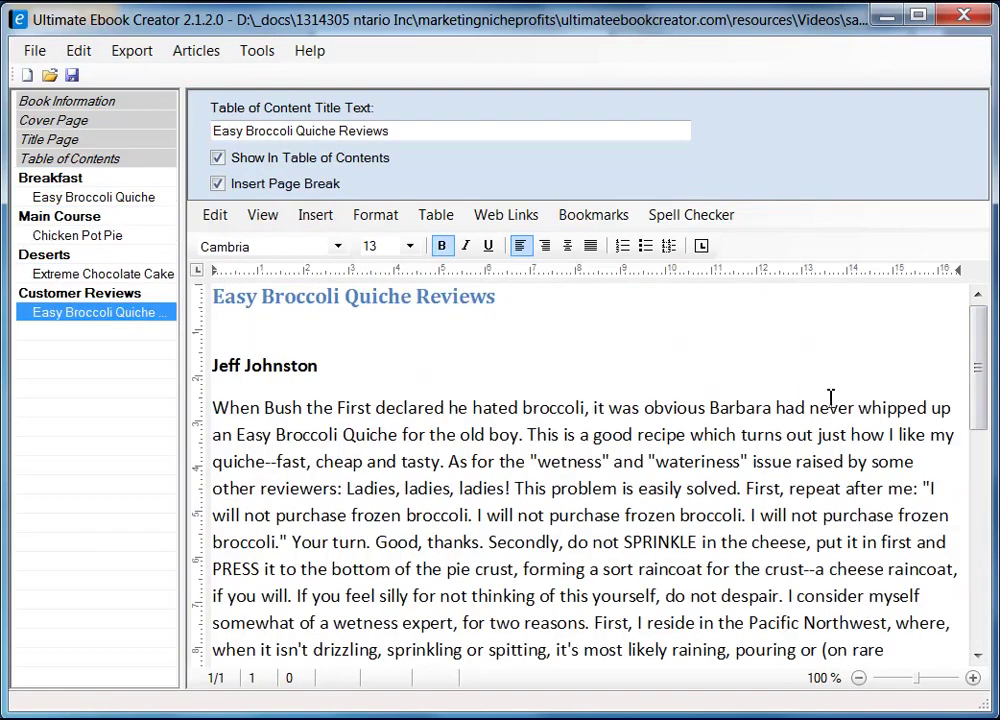
drag(978, 374, 985, 399)
- Browse the Format and Insert menus, then return to the review text below the title
click(375, 215)
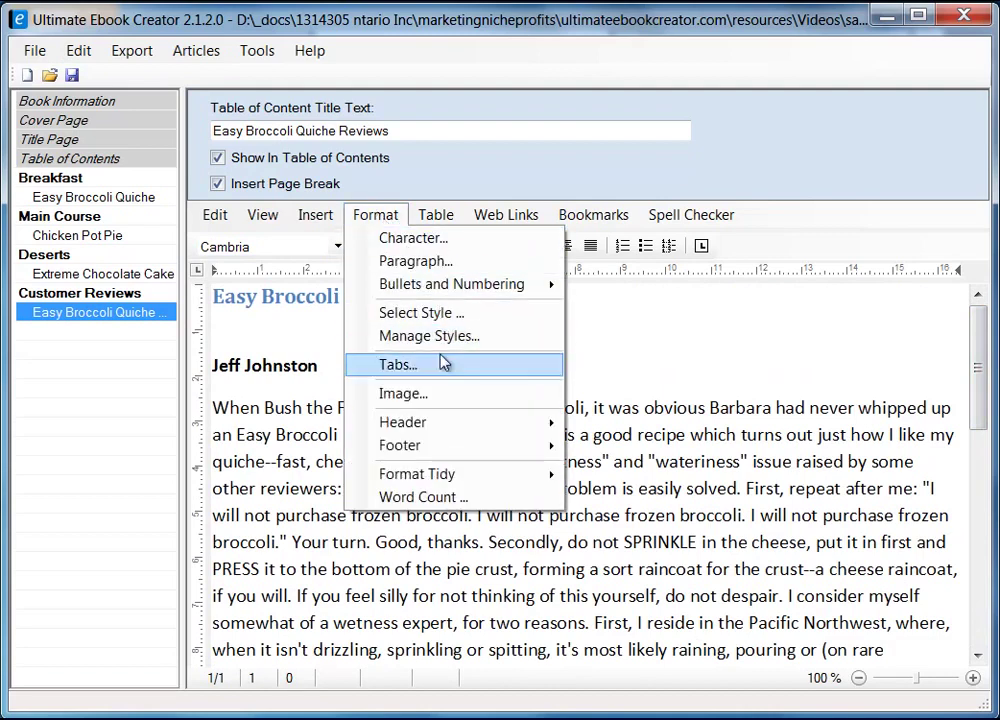
mouse_move(433, 449)
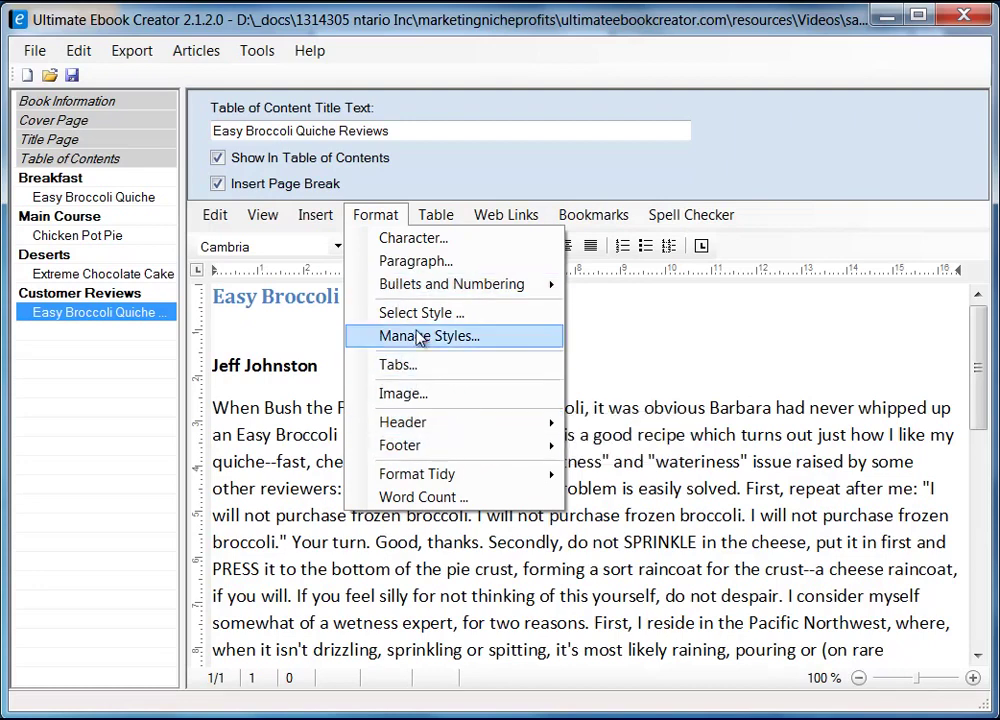
click(300, 222)
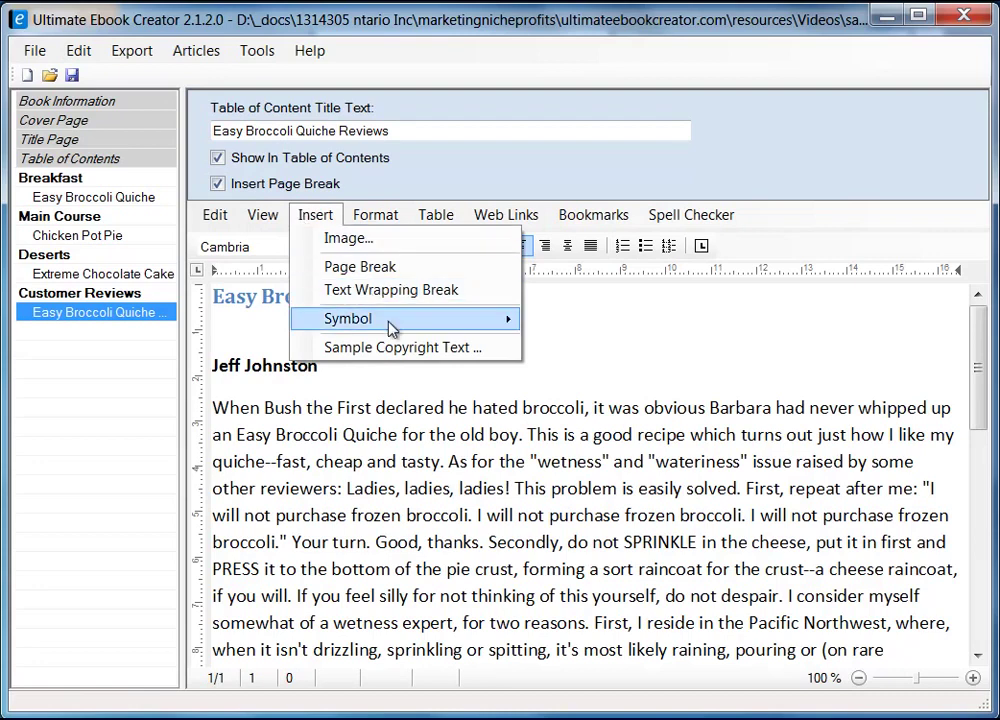
mouse_move(393, 329)
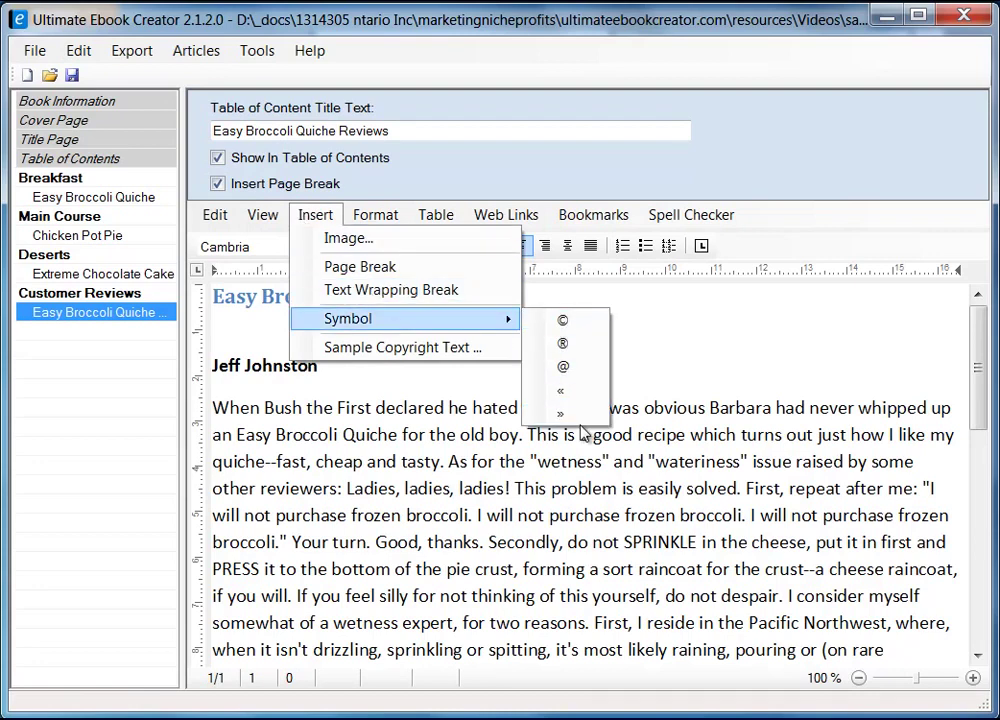
mouse_move(263, 215)
click(678, 324)
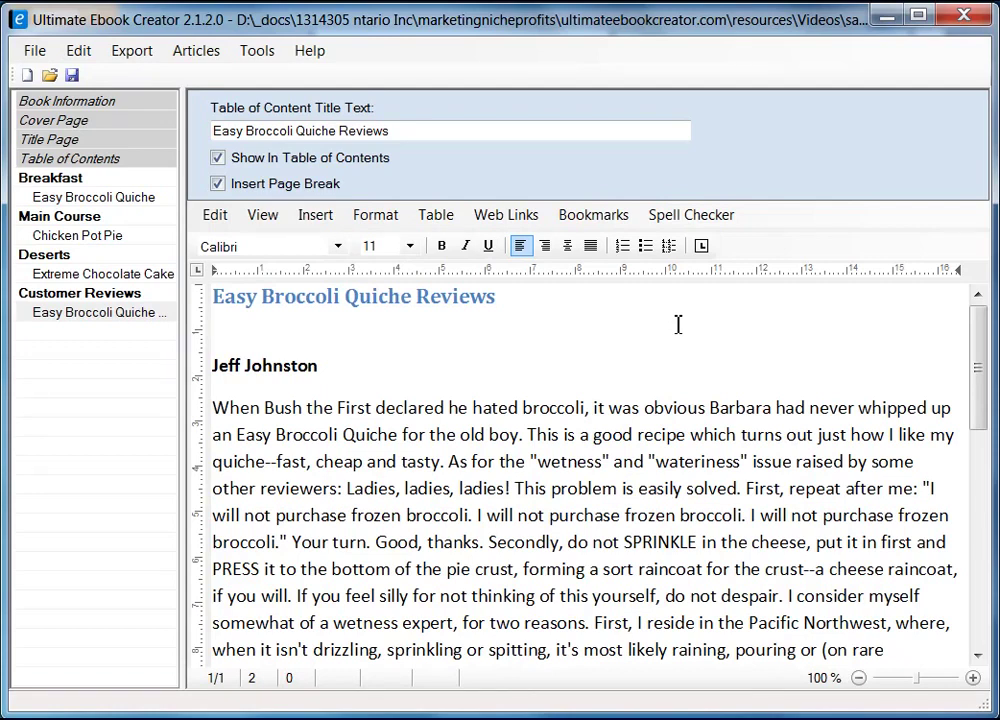
click(668, 324)
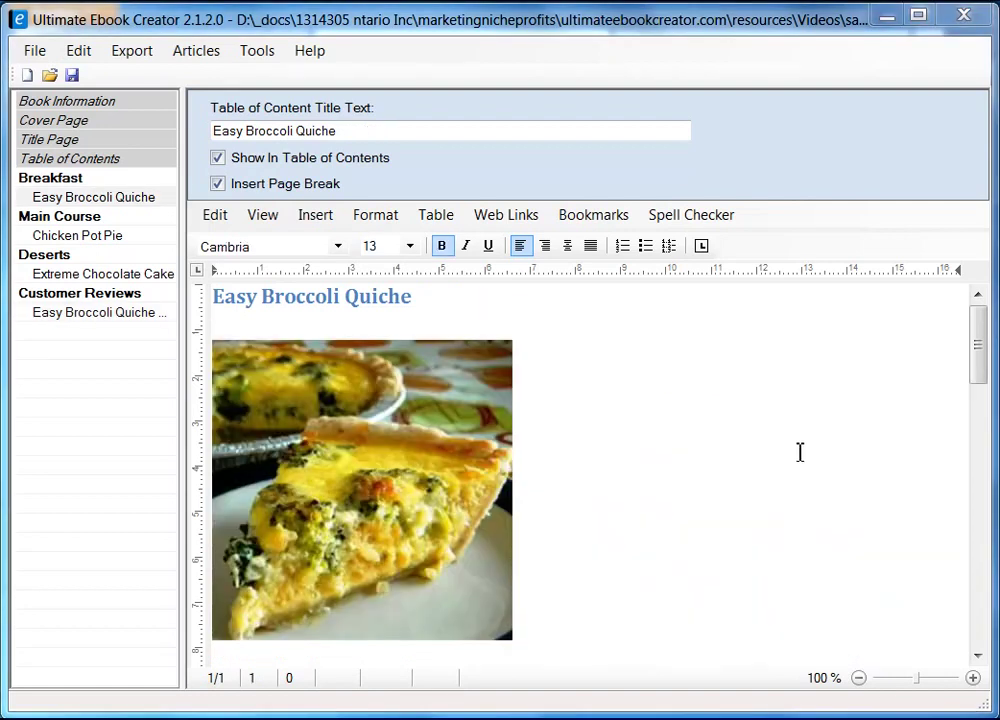
- Export the book as Kindle MOBI, replacing the existing prabha_recipe_book.mobi, and acknowledge completion
click(138, 56)
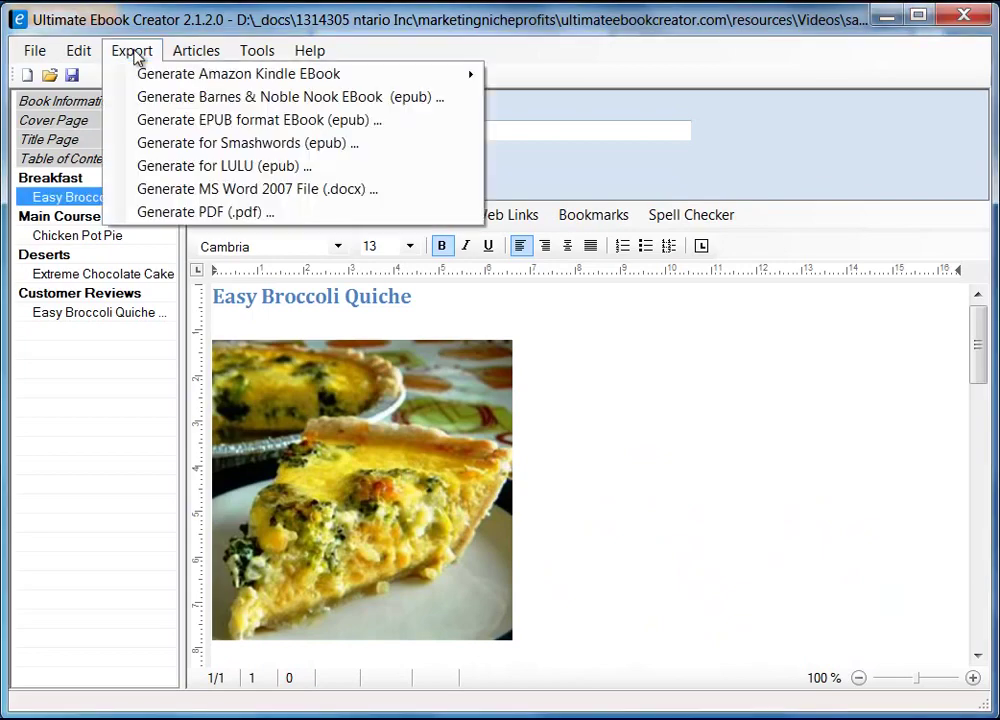
mouse_move(203, 84)
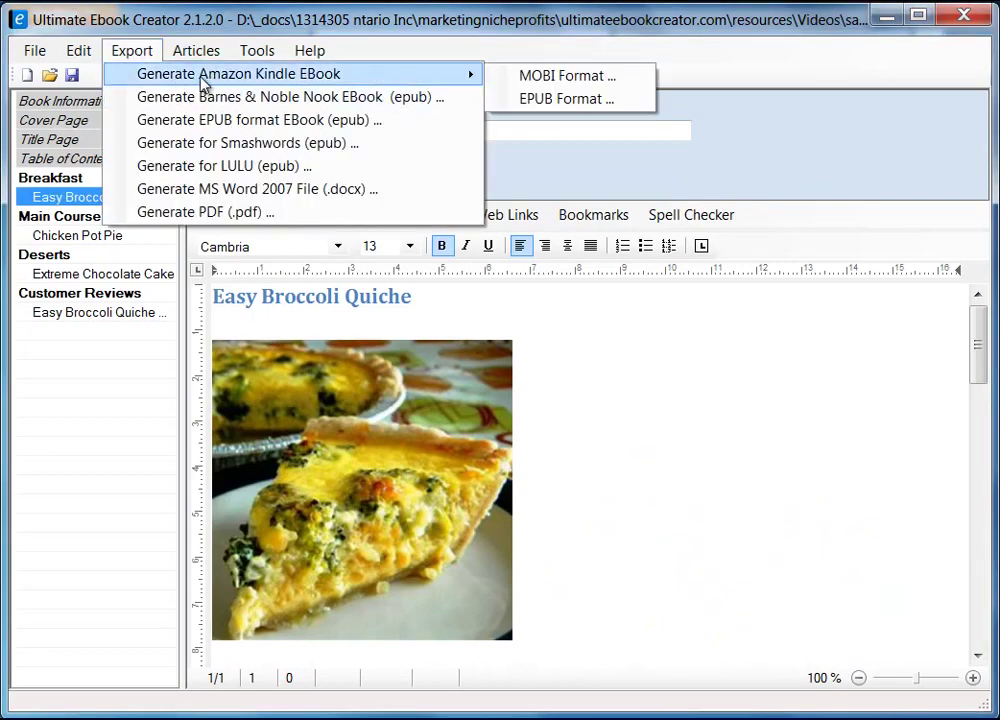
click(560, 80)
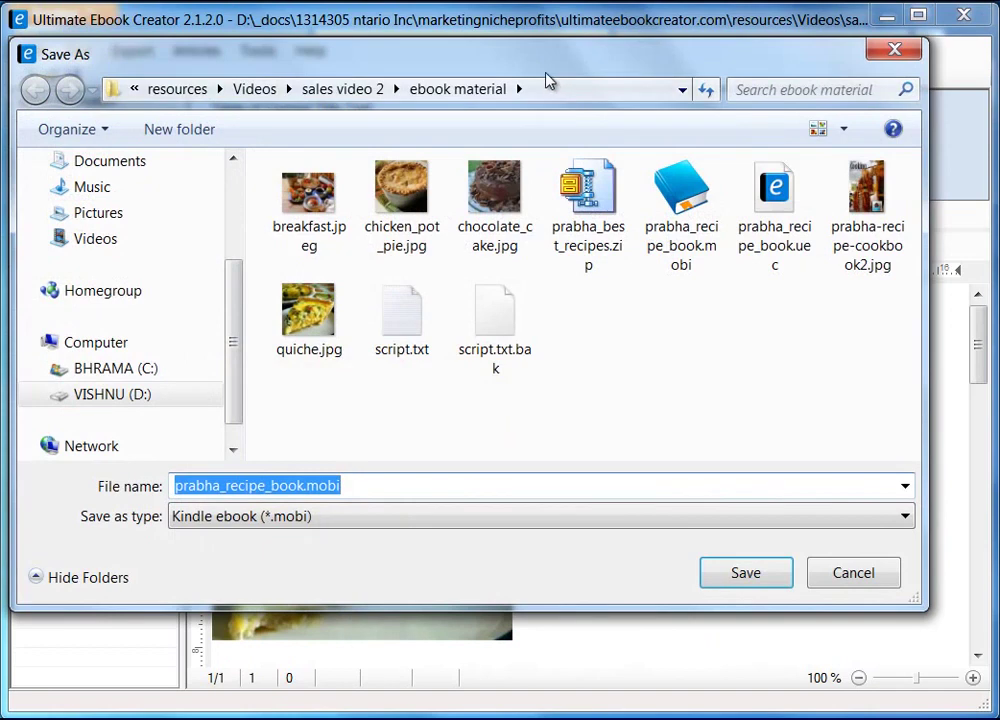
drag(534, 63, 558, 72)
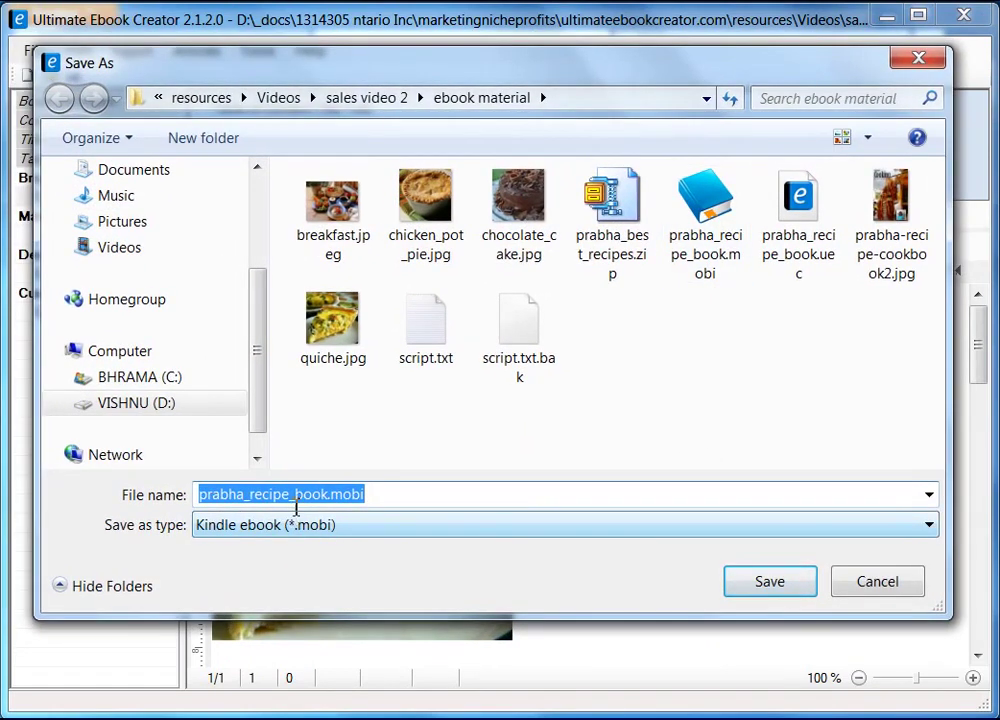
click(776, 587)
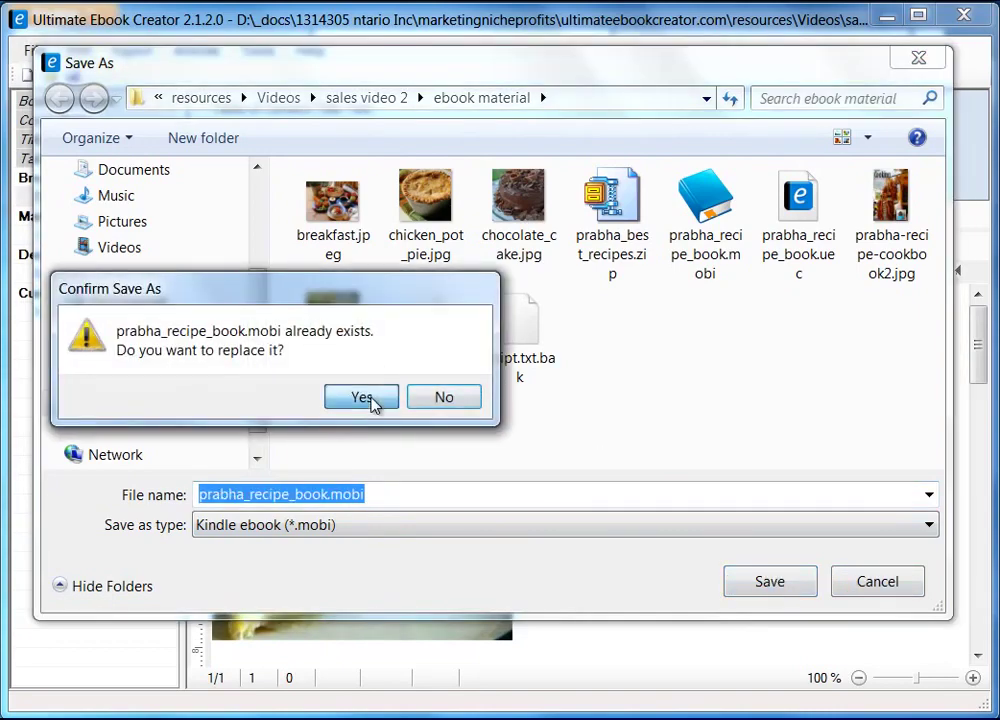
click(367, 399)
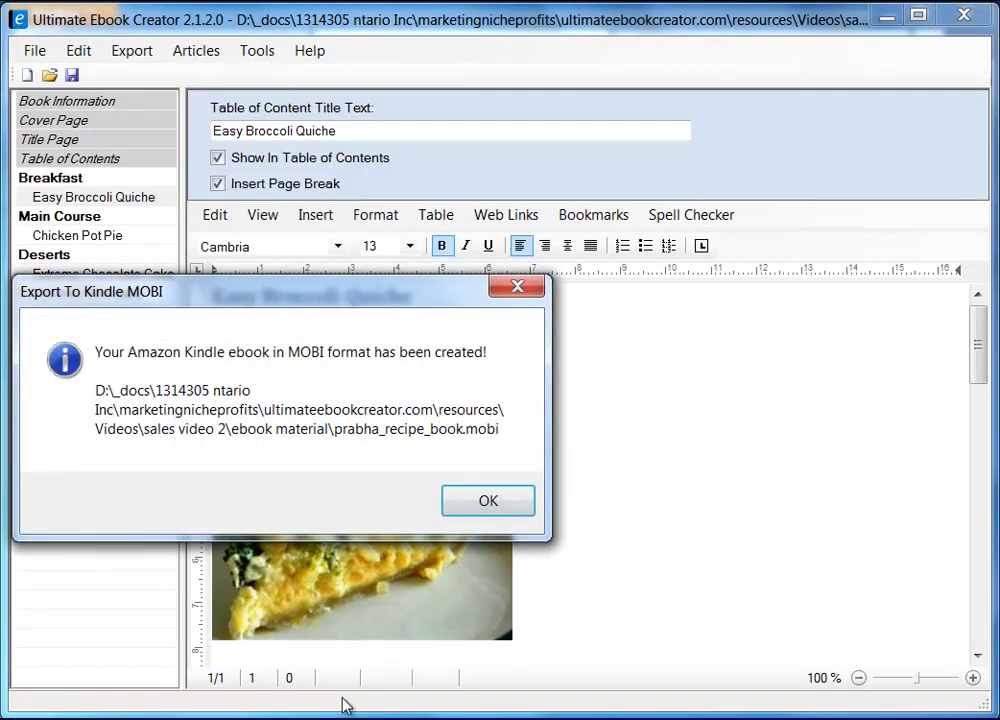
click(487, 502)
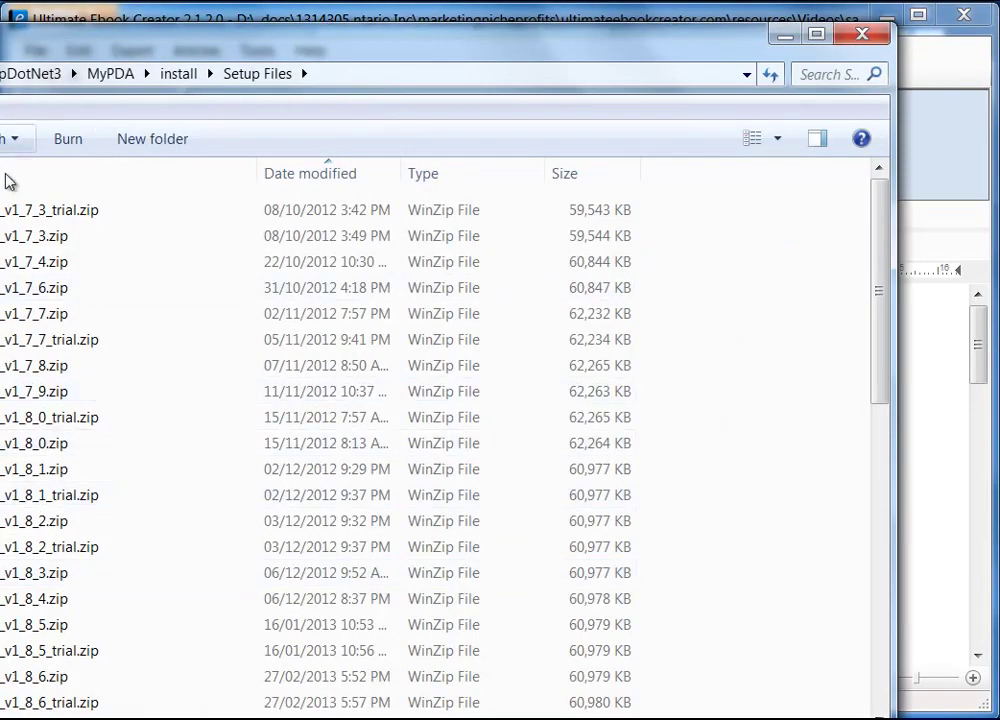
- Bring up the ebook material folder and check the details of prabha_recipe_book.mobi
click(550, 699)
drag(654, 60, 628, 59)
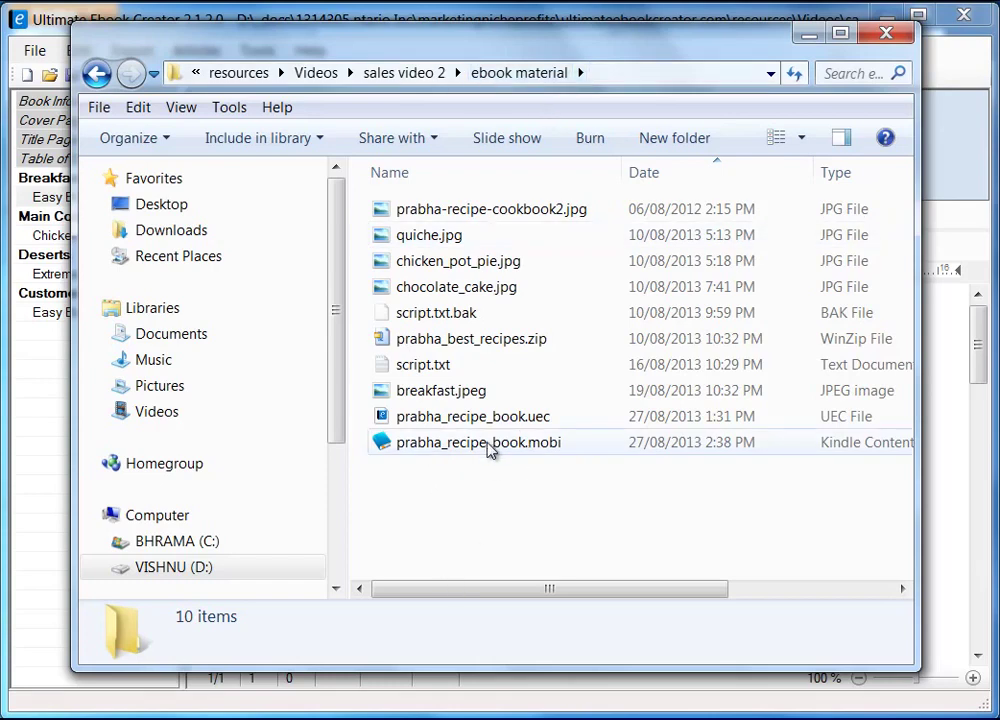
mouse_move(510, 452)
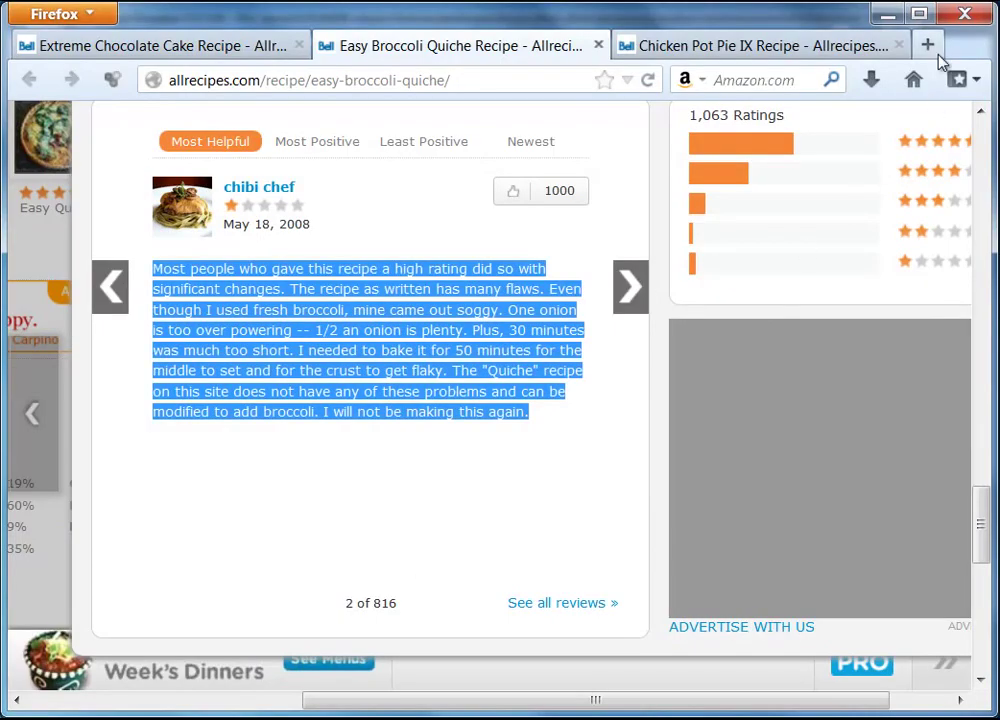
- Search Google for 'kindle' in a new tab and open the Amazon Kindle for PC page
click(928, 42)
click(911, 80)
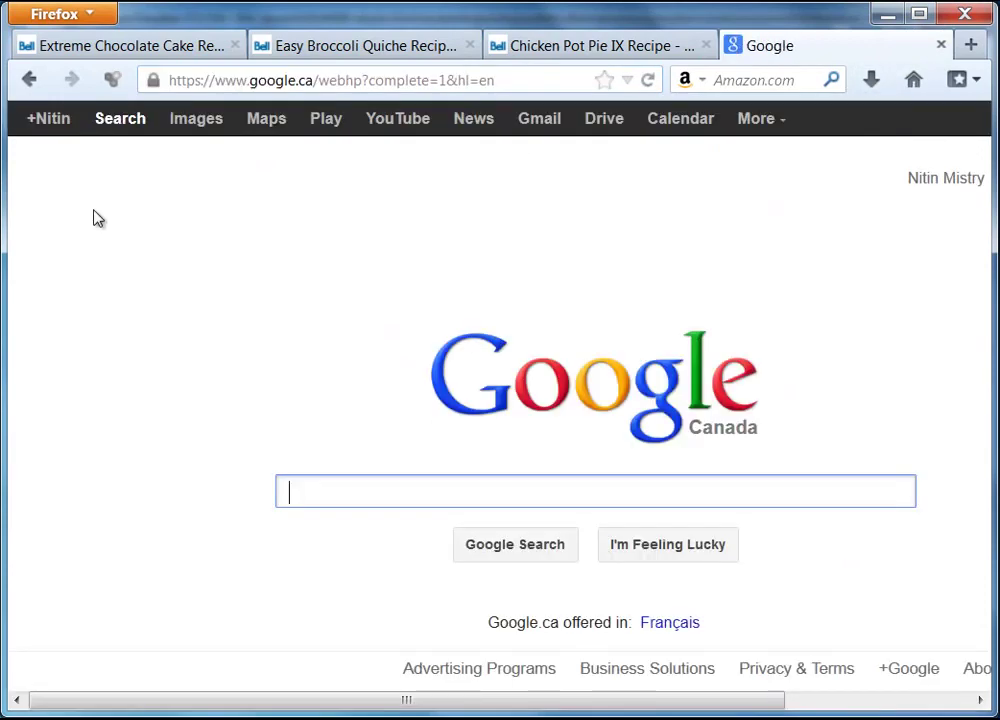
text(kindle)
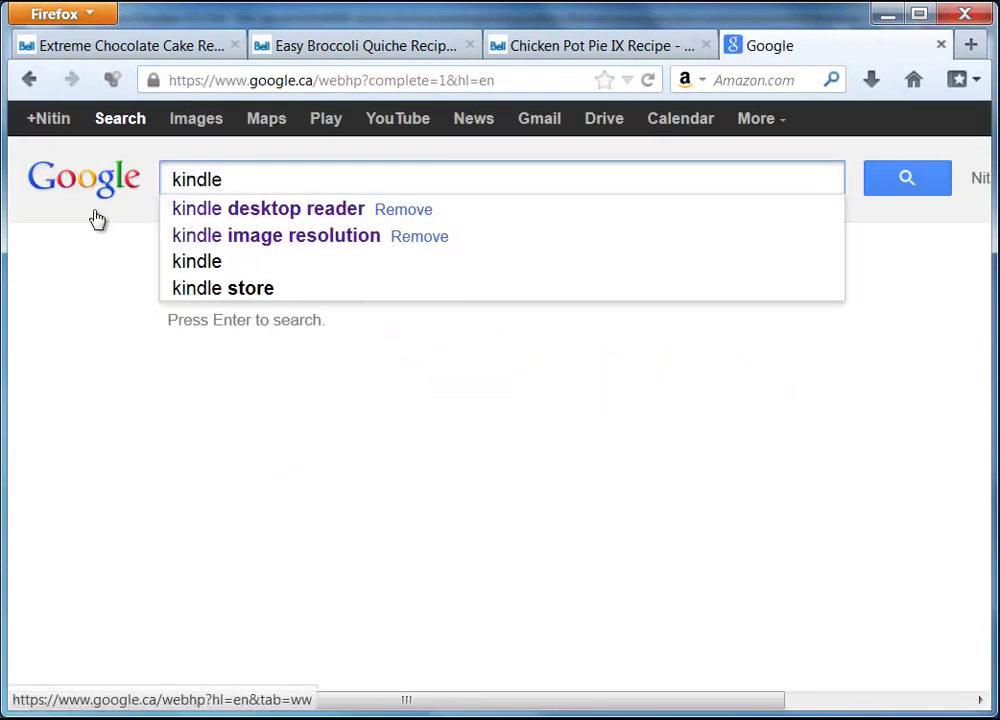
click(267, 216)
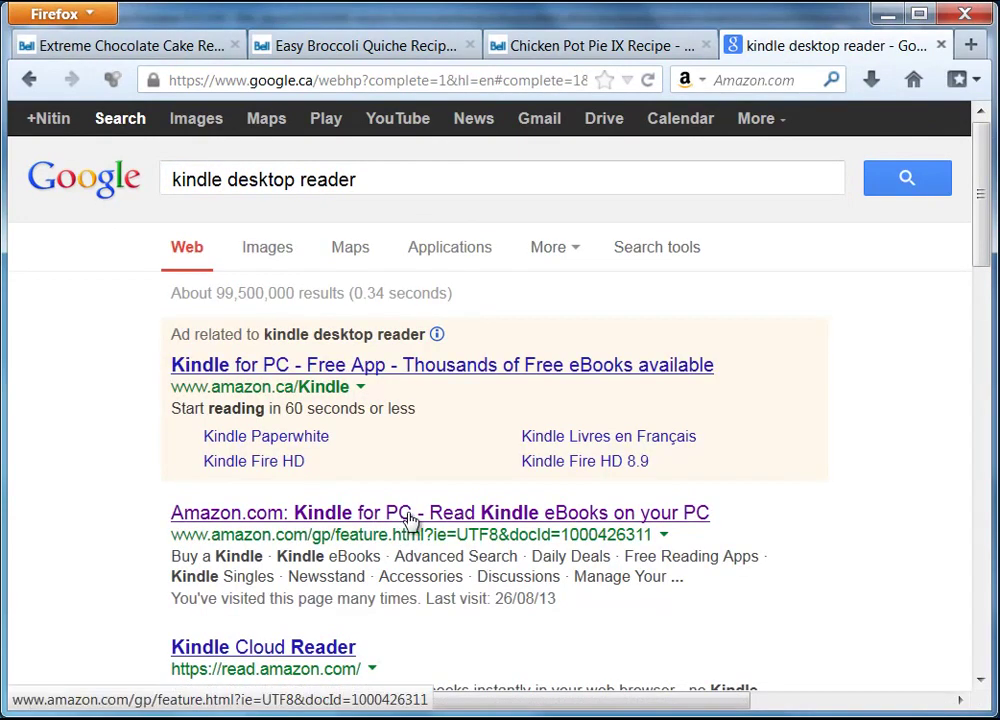
click(410, 519)
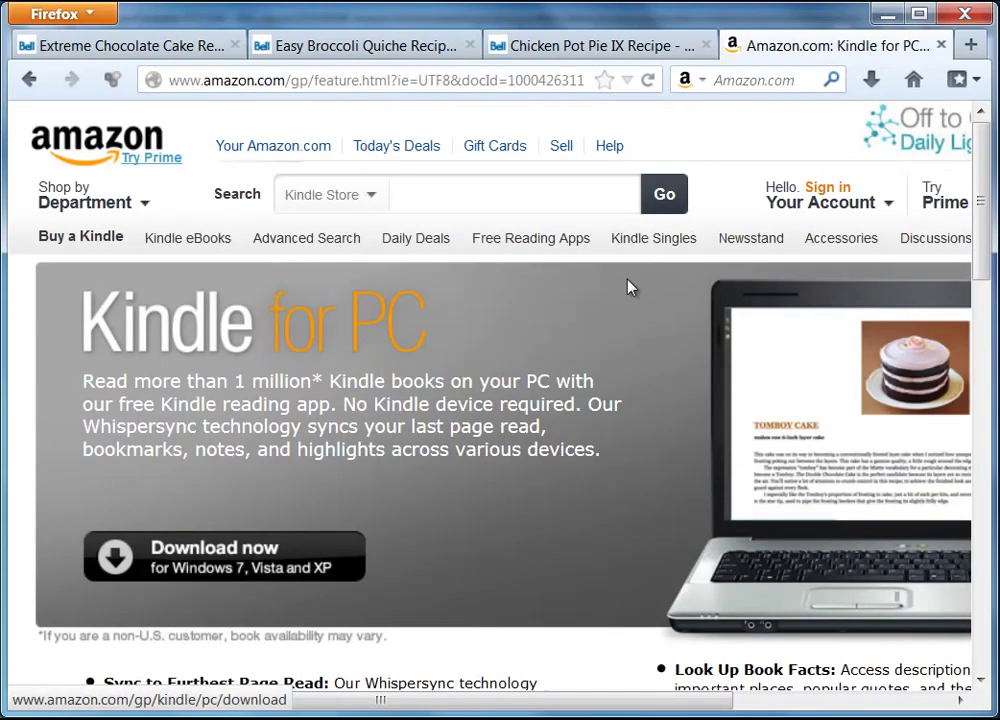
- Scroll the Kindle for PC page, then close that tab and minimize Firefox
drag(977, 217, 993, 278)
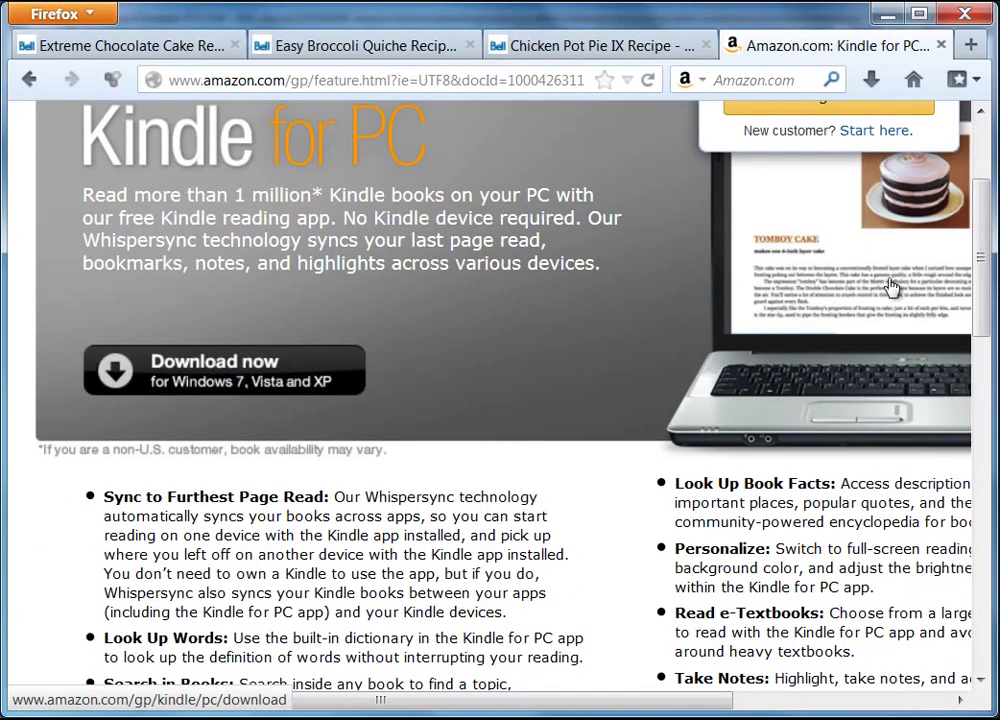
drag(983, 287, 983, 222)
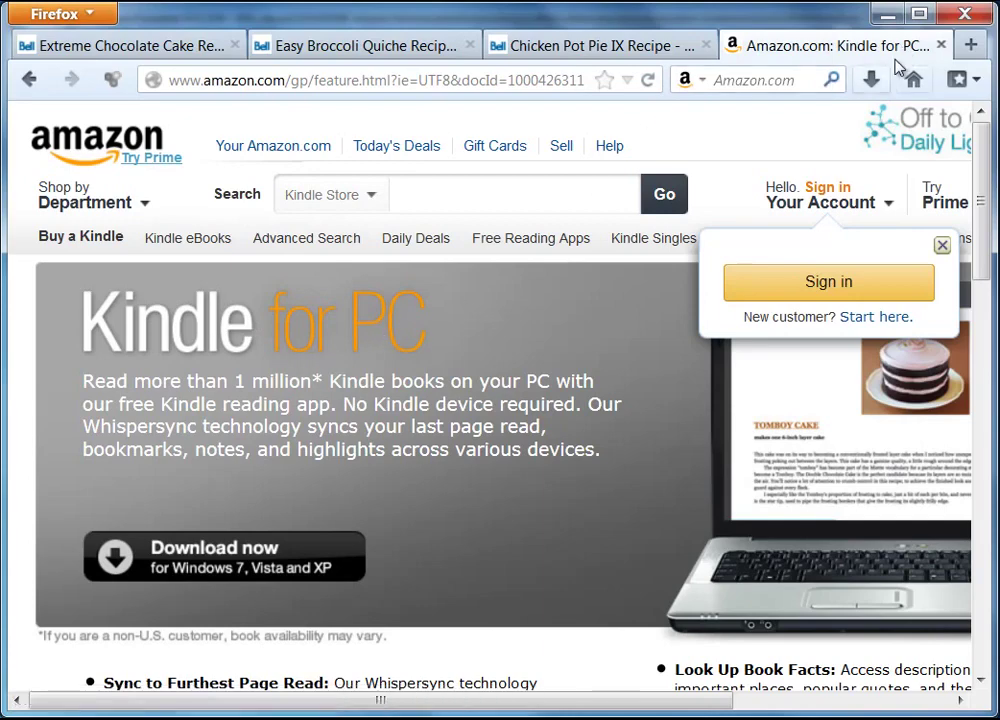
click(941, 45)
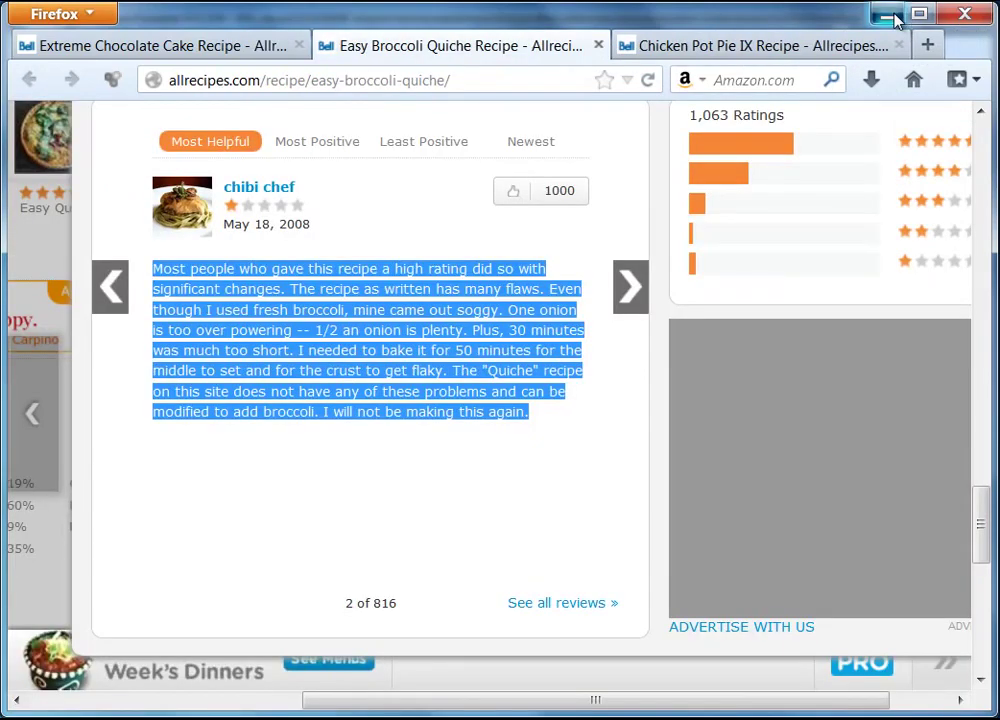
click(888, 15)
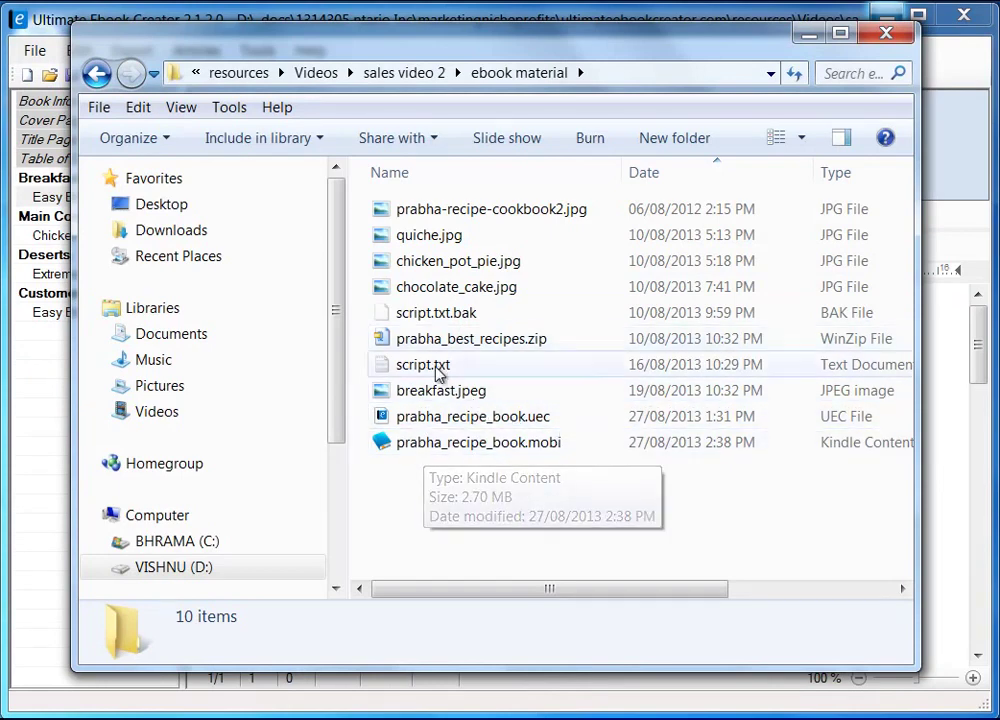
- Open the MOBI book in Kindle for PC, resize the reader window, and return to the cover
click(500, 452)
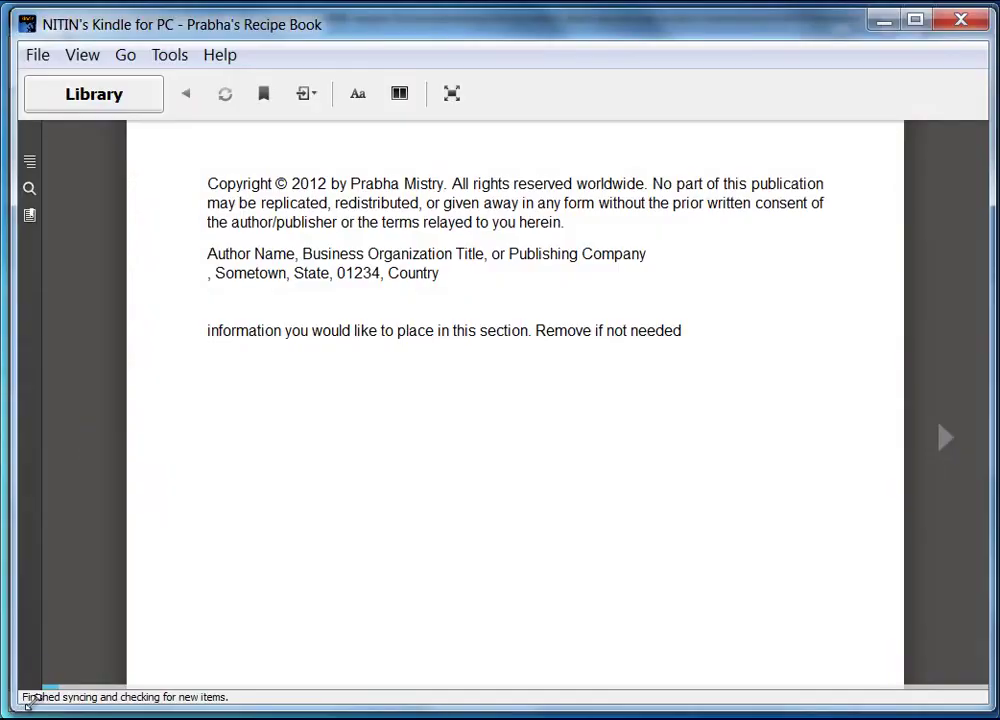
drag(18, 706, 38, 697)
drag(990, 699, 971, 699)
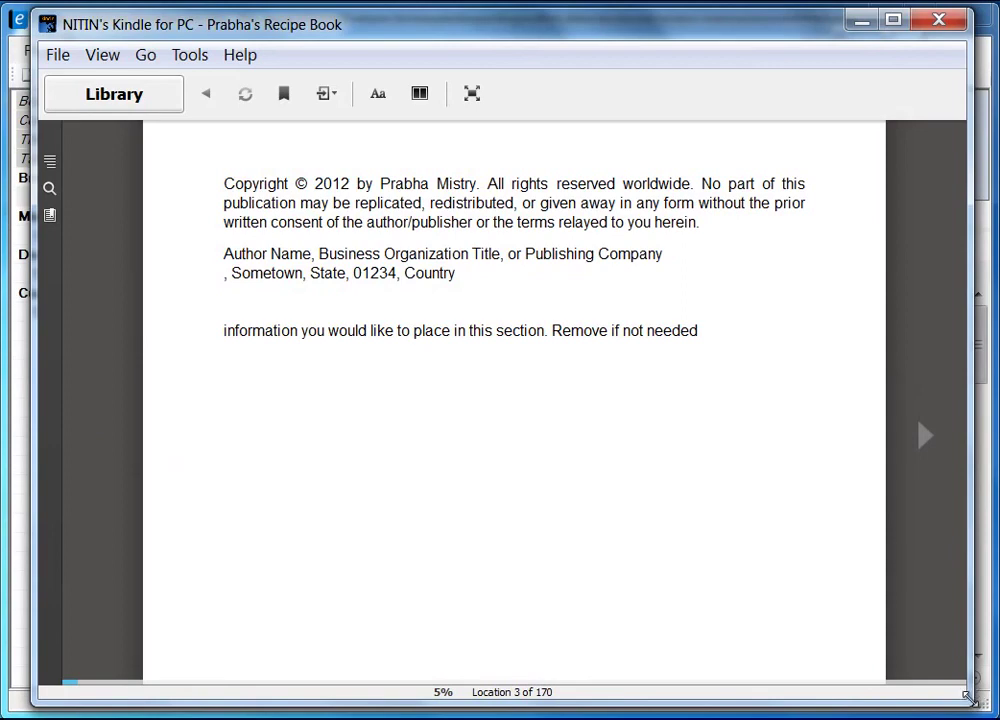
drag(970, 699, 573, 571)
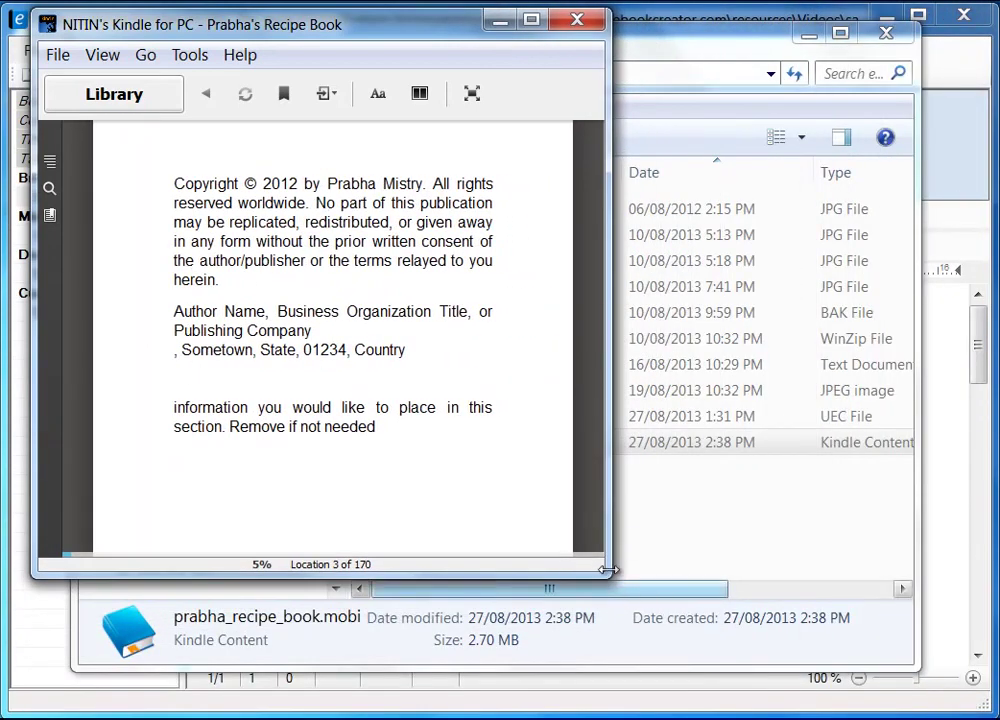
drag(608, 575, 987, 707)
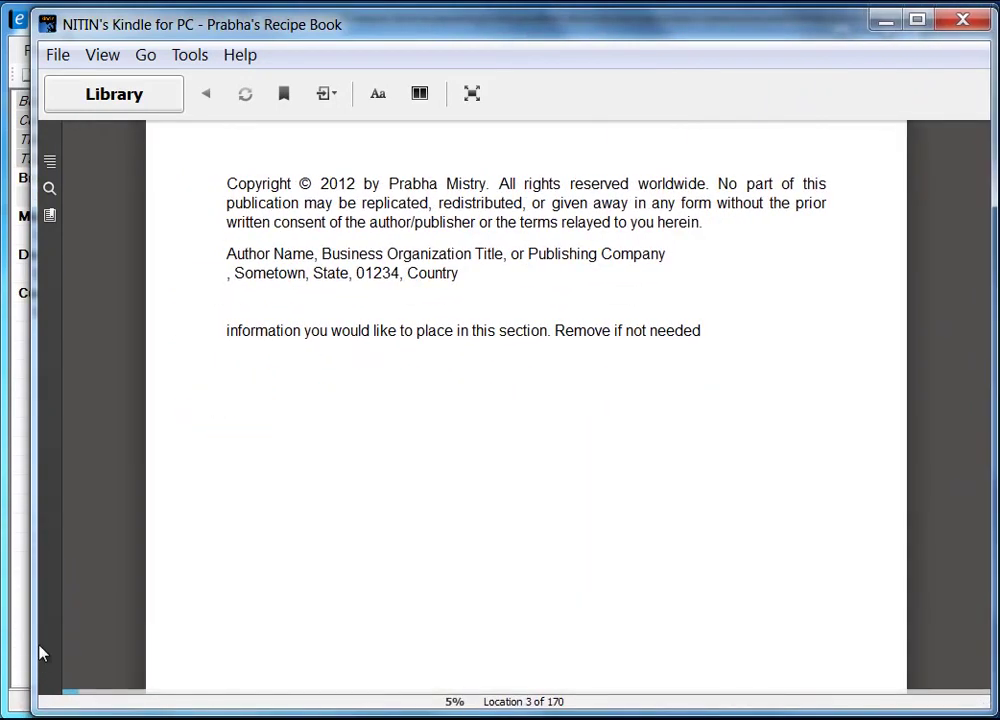
drag(31, 623, 5, 616)
drag(572, 12, 571, 11)
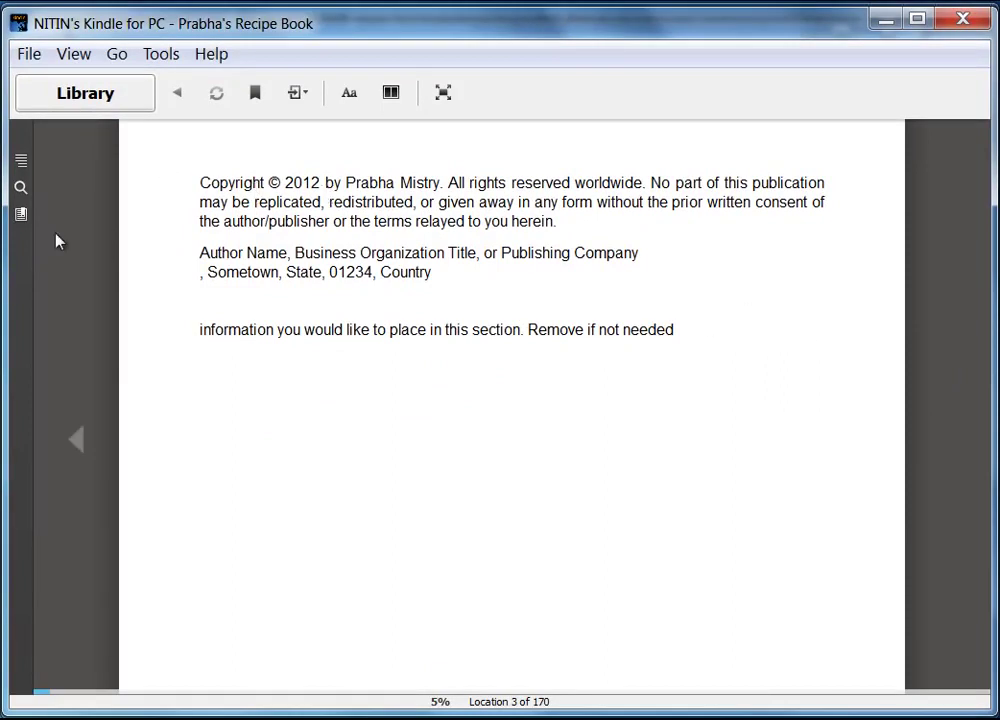
click(76, 446)
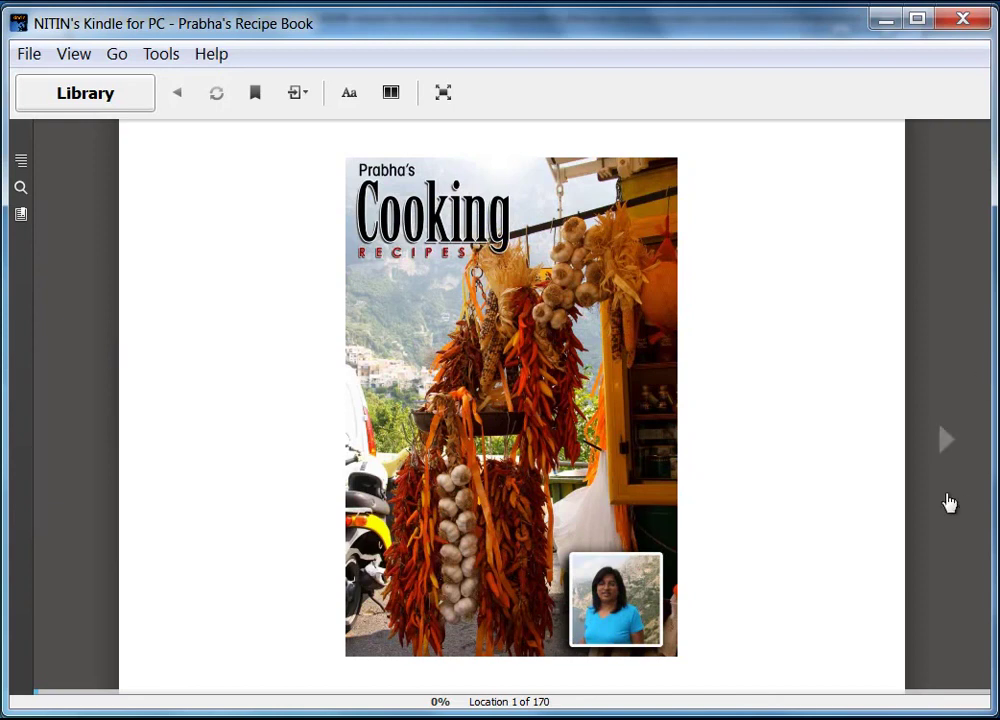
- Page forward to the Table of Contents and jump to the Breakfast section
click(948, 452)
click(948, 452)
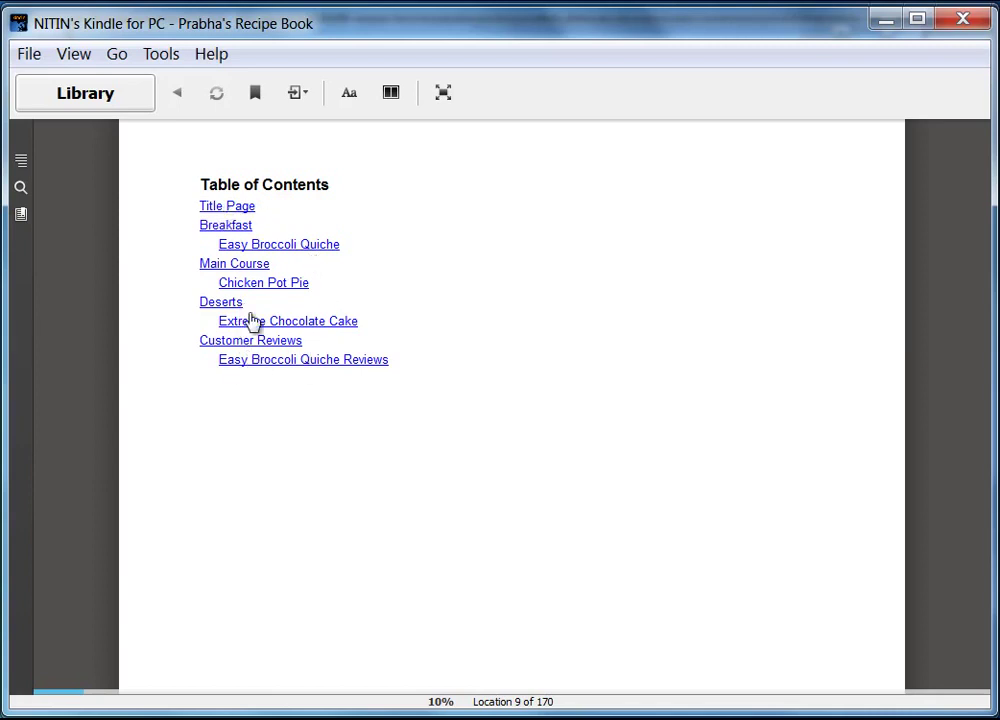
click(233, 225)
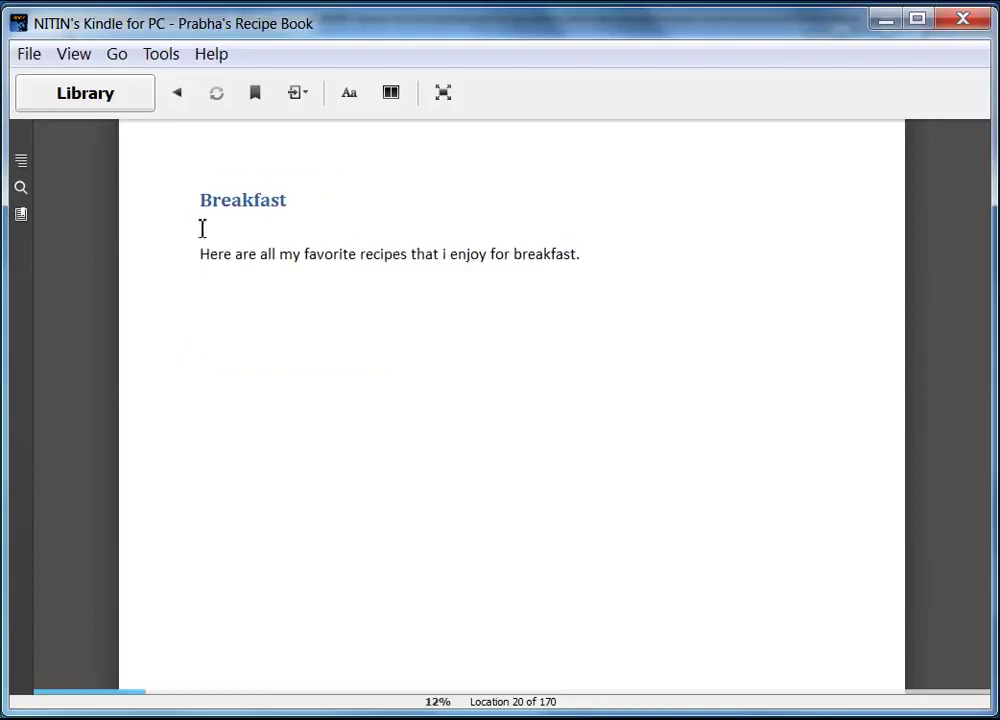
- Page through the Easy Broccoli Quiche recipe to its 'Read customer reviews ...' link
mouse_move(962, 417)
click(948, 446)
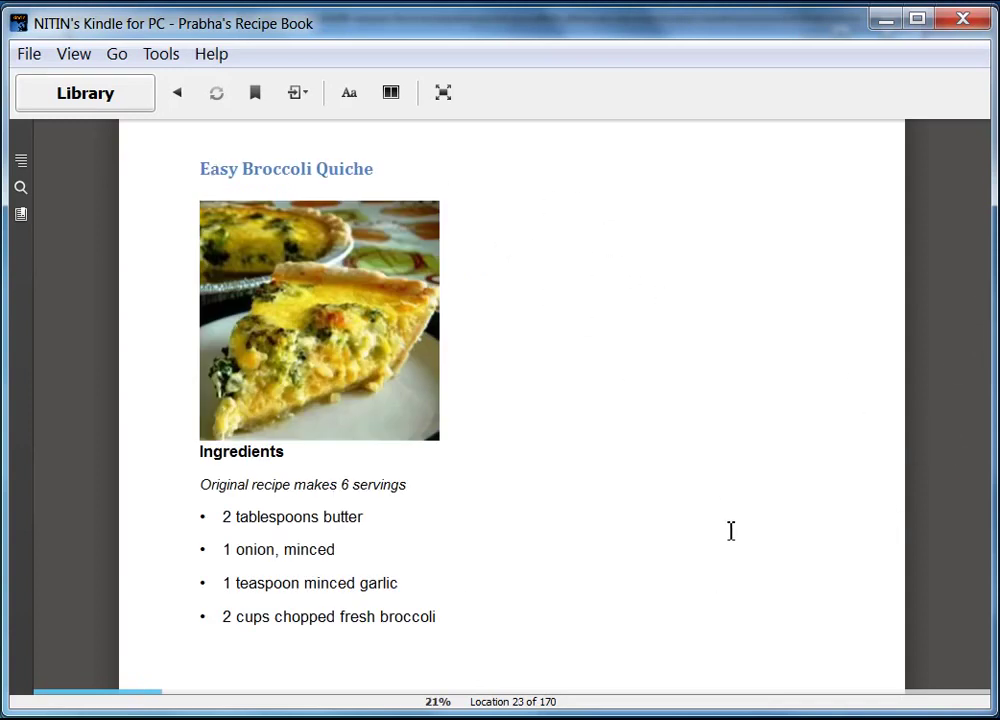
mouse_move(992, 713)
mouse_down()
mouse_move(570, 550)
mouse_move(328, 440)
mouse_move(464, 512)
mouse_move(560, 594)
mouse_move(565, 636)
mouse_move(600, 660)
mouse_move(985, 690)
mouse_move(990, 712)
mouse_up()
mouse_move(917, 458)
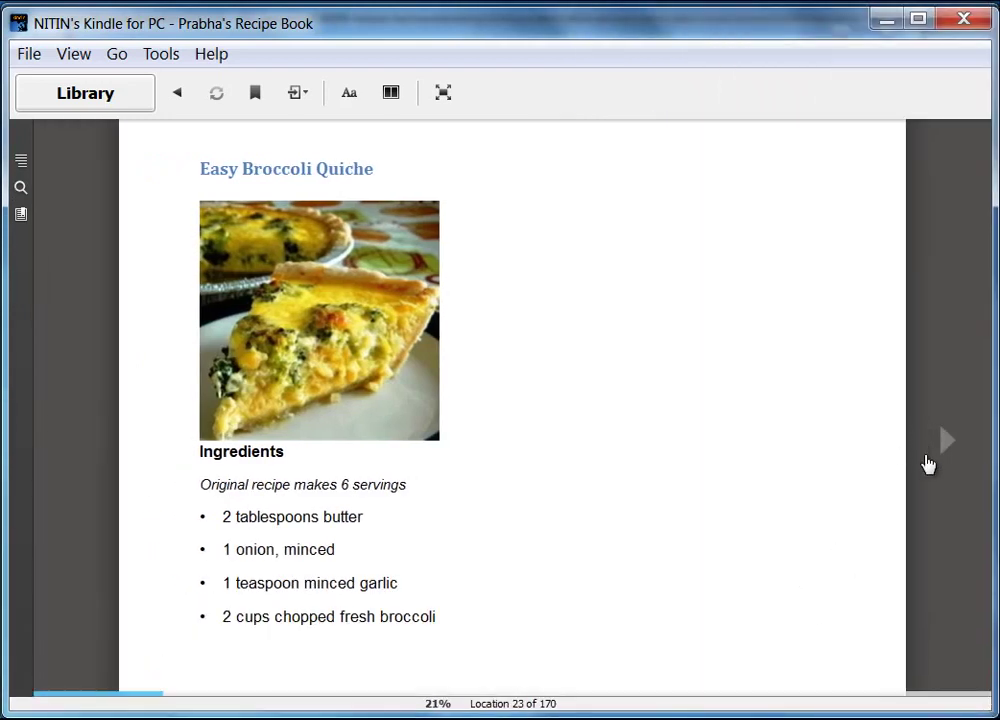
click(948, 446)
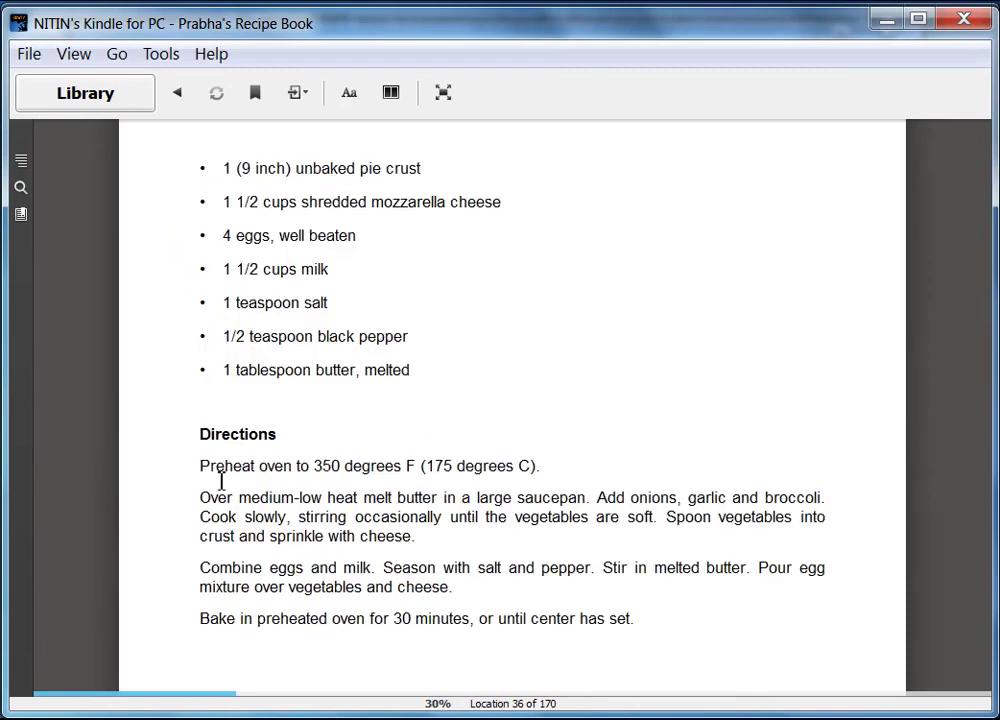
click(946, 442)
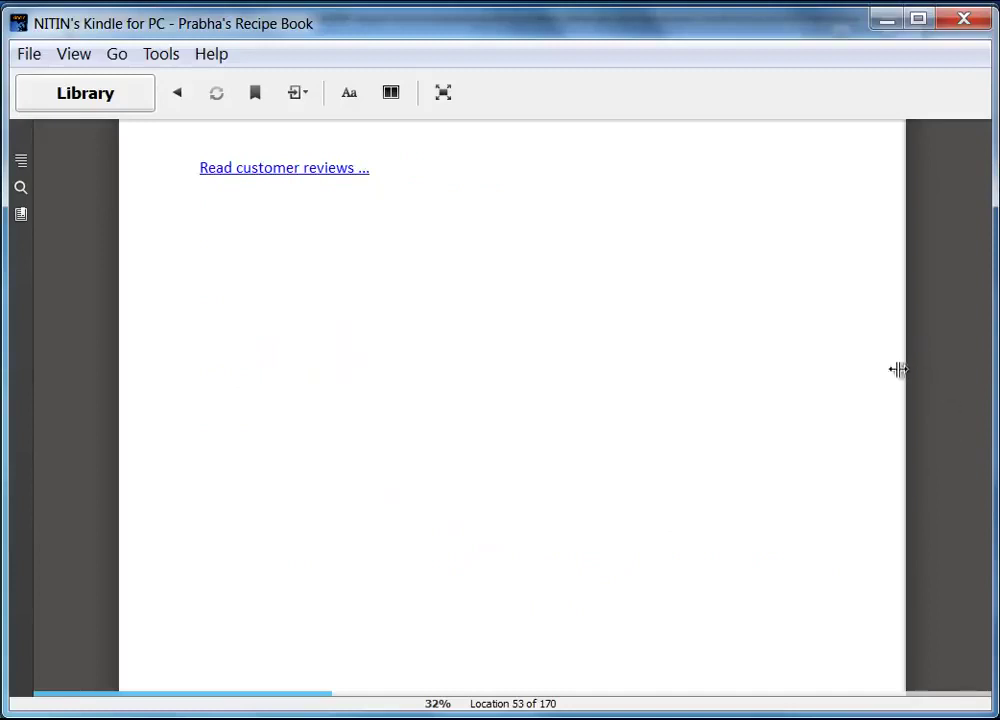
- Follow the reviews link, page between the two quiche reviews, then use 'Return ...' back to the recipe
click(284, 170)
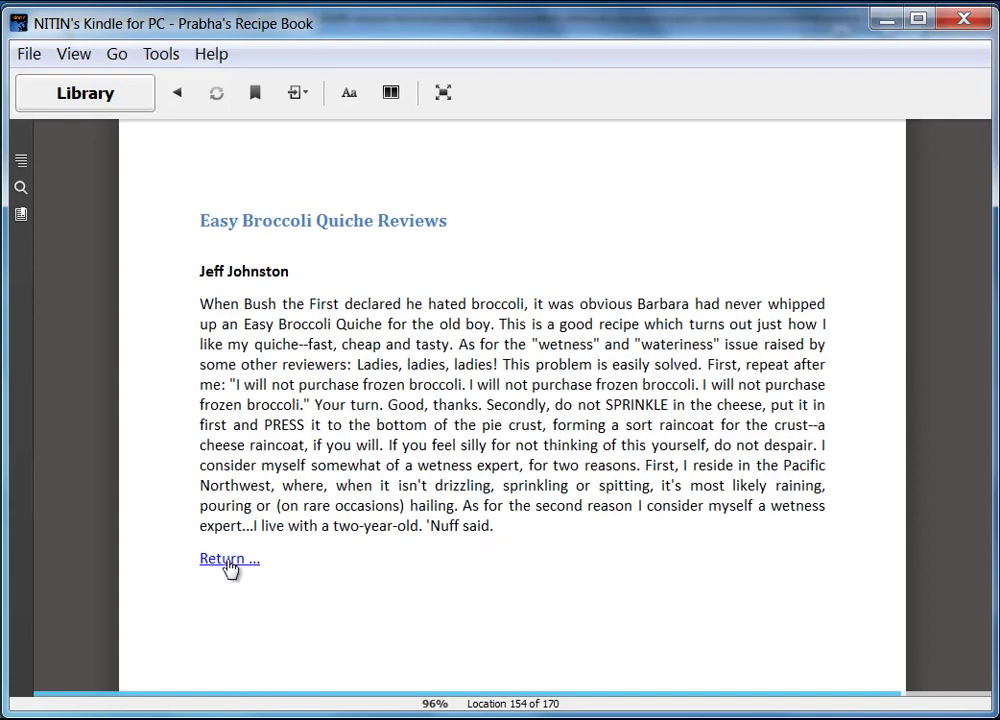
click(942, 452)
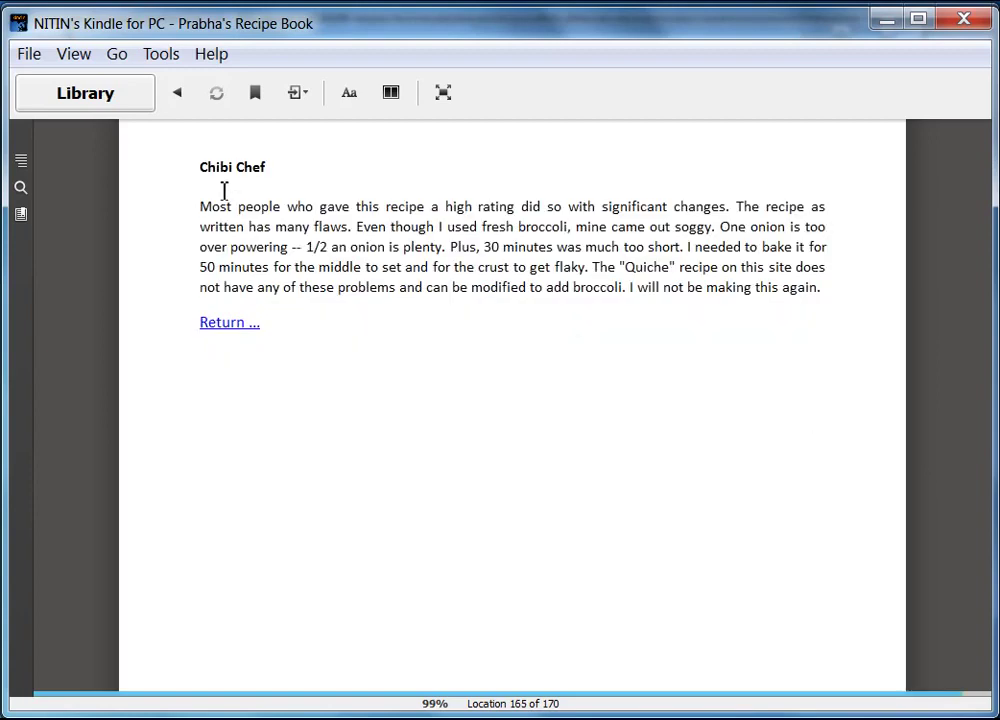
click(78, 452)
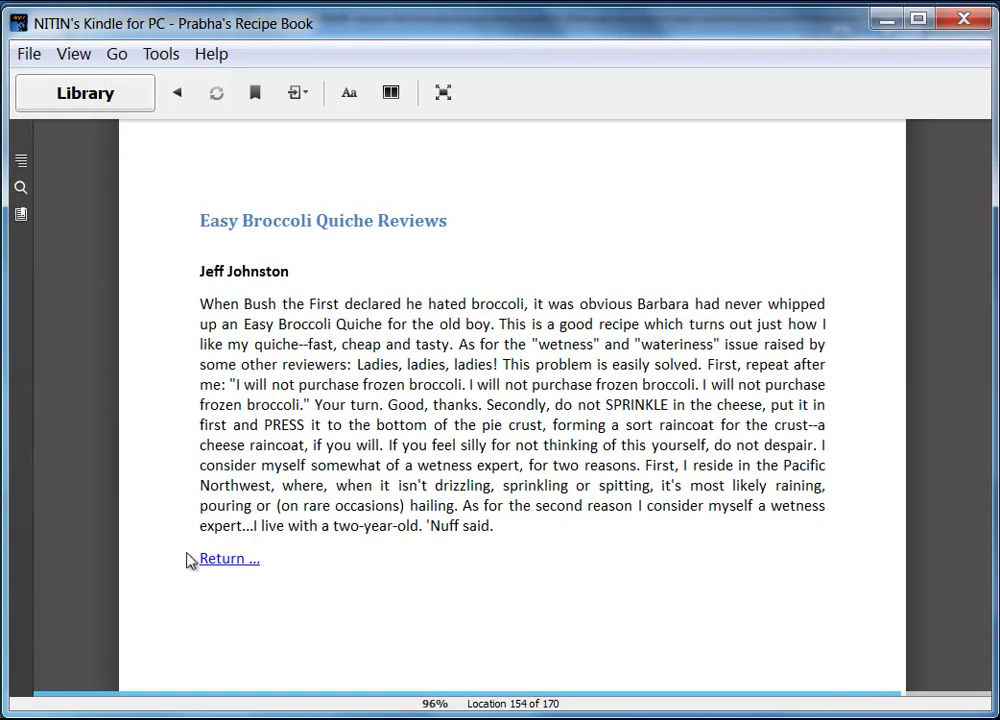
click(944, 446)
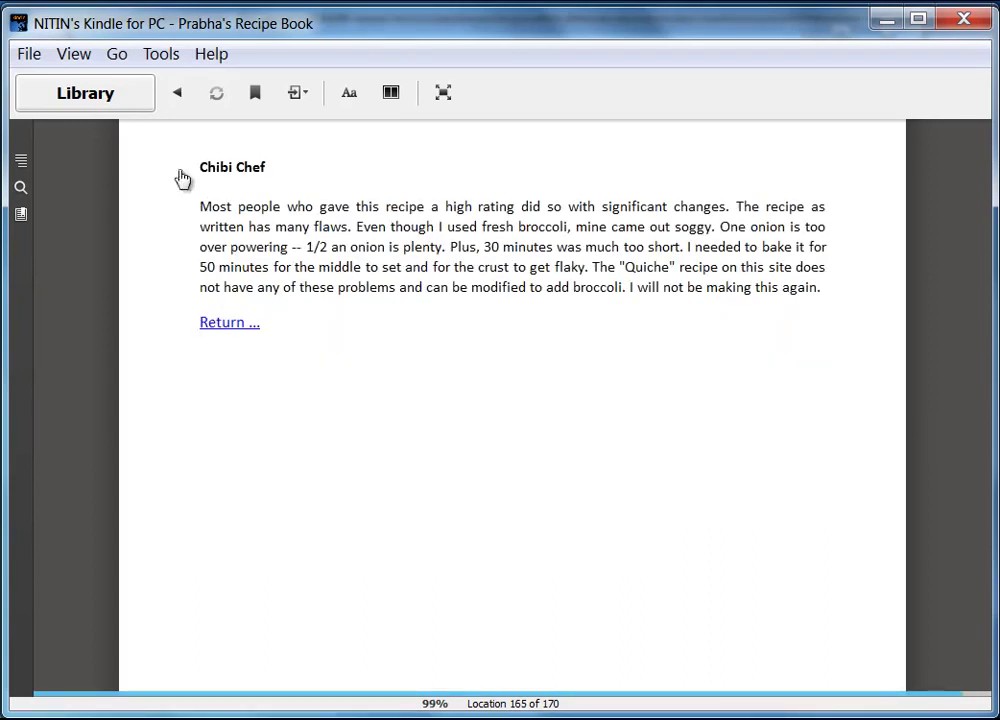
click(228, 325)
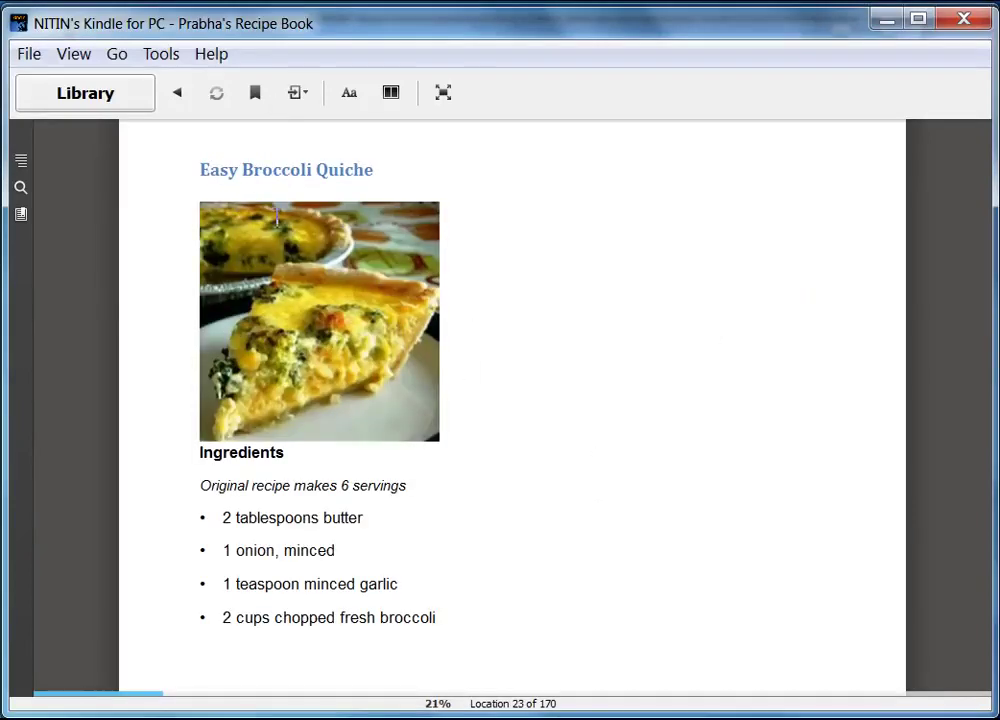
- Page forward past the quiche directions to the Chicken Pot Pie IX recipe
click(947, 446)
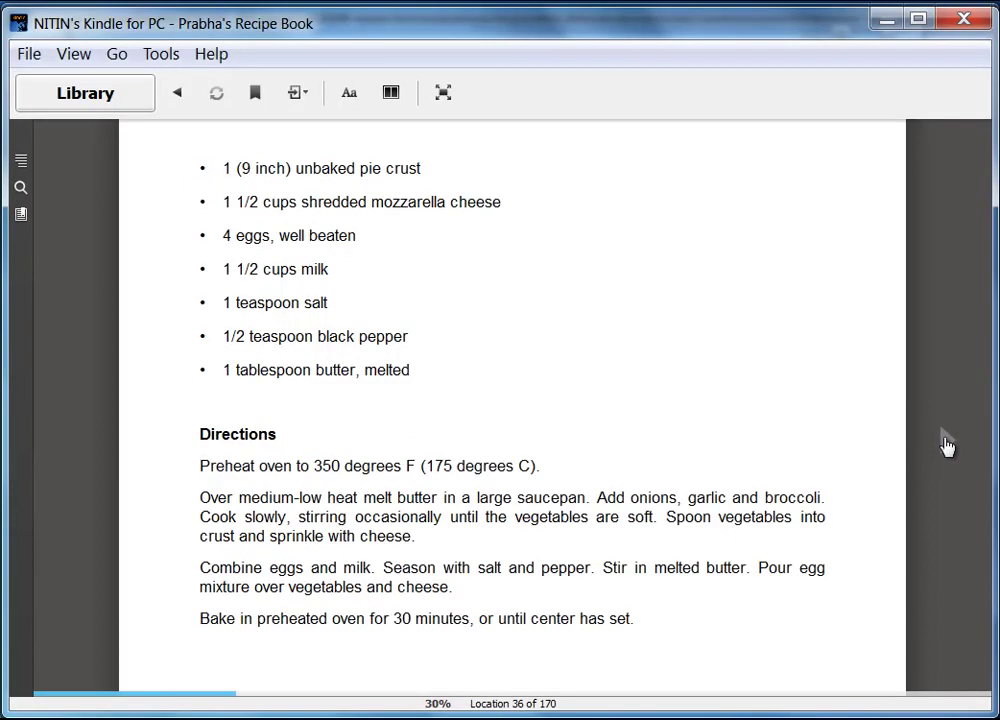
click(947, 446)
click(946, 445)
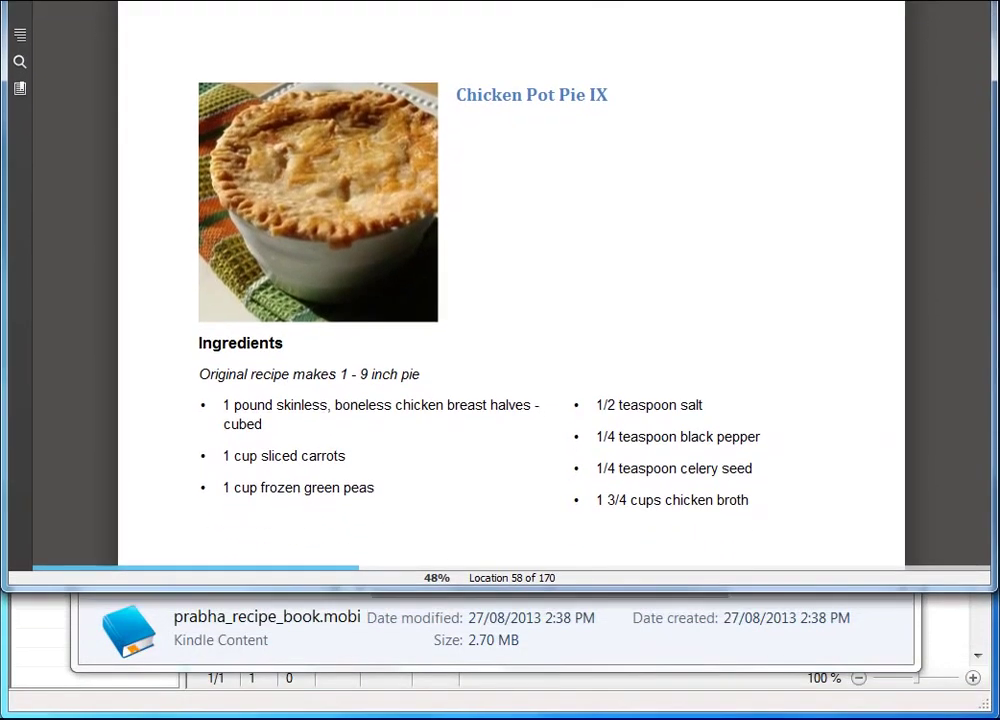
- Make the Kindle window taller and page forward twice through the pot pie directions
drag(538, 592, 538, 716)
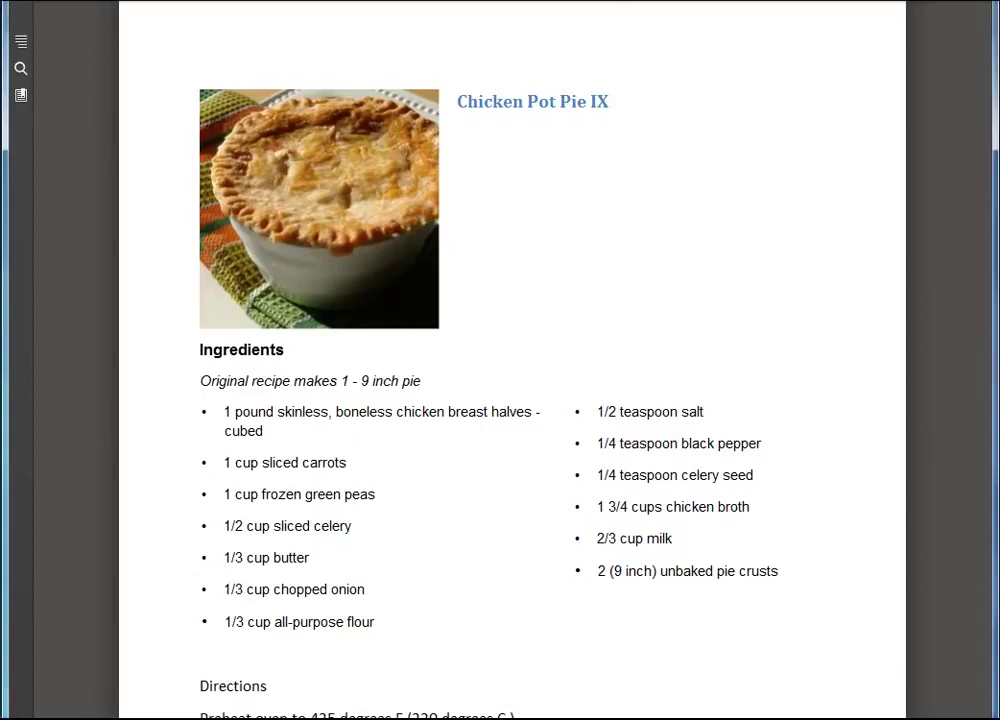
mouse_move(966, 463)
click(948, 453)
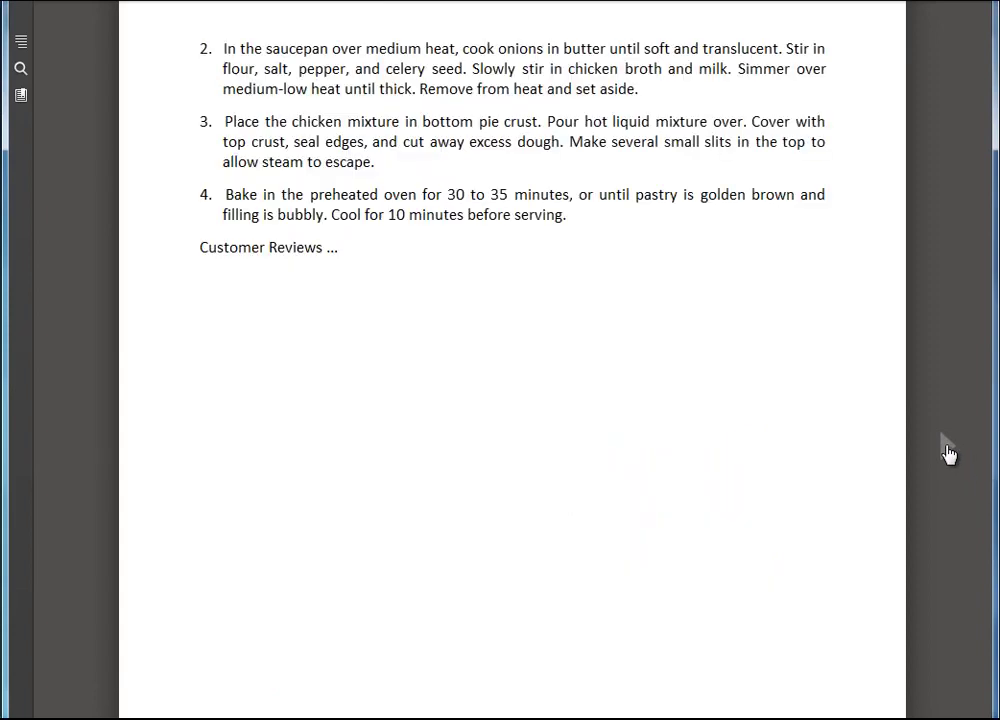
click(948, 453)
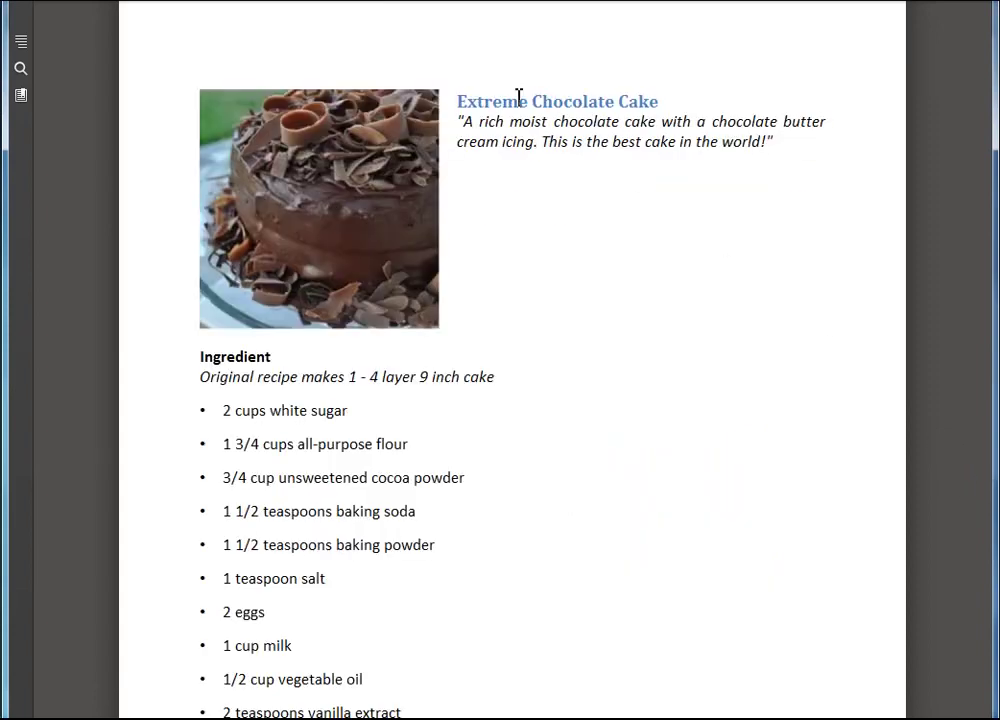